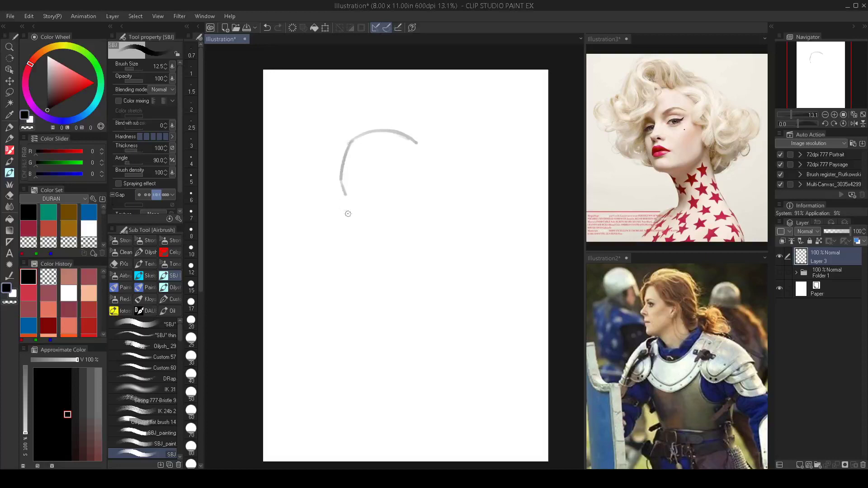
# Extend the face contour down the cheek and erase the skull arc above the forehead with a size 500 eraser.
pyautogui.moveTo(346, 194); pyautogui.dragTo(357, 239)
pyautogui.press('e')
pyautogui.press(']')
pyautogui.press(']')
pyautogui.press(']')
pyautogui.press(']')
pyautogui.press(']')
pyautogui.press(']')
pyautogui.press(']')
pyautogui.press(']')
pyautogui.press(']')
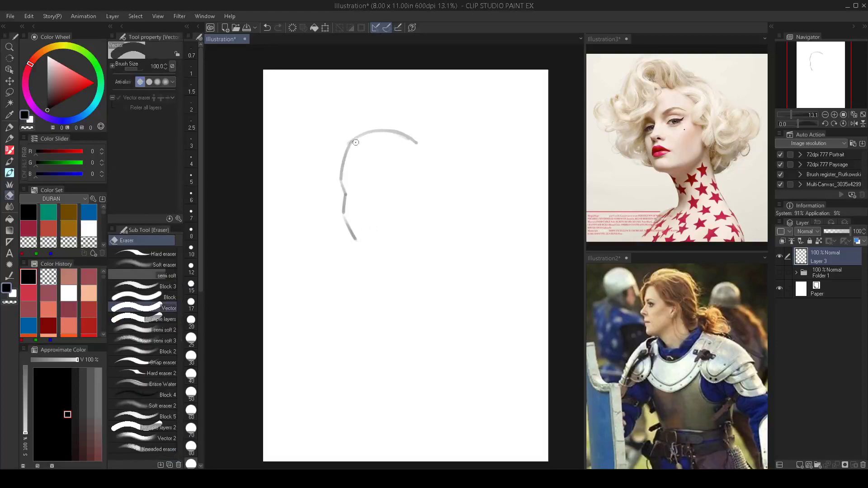
pyautogui.moveTo(336, 148)
pyautogui.mouseDown()
pyautogui.moveTo(385, 128)
pyautogui.moveTo(413, 135)
pyautogui.mouseUp()
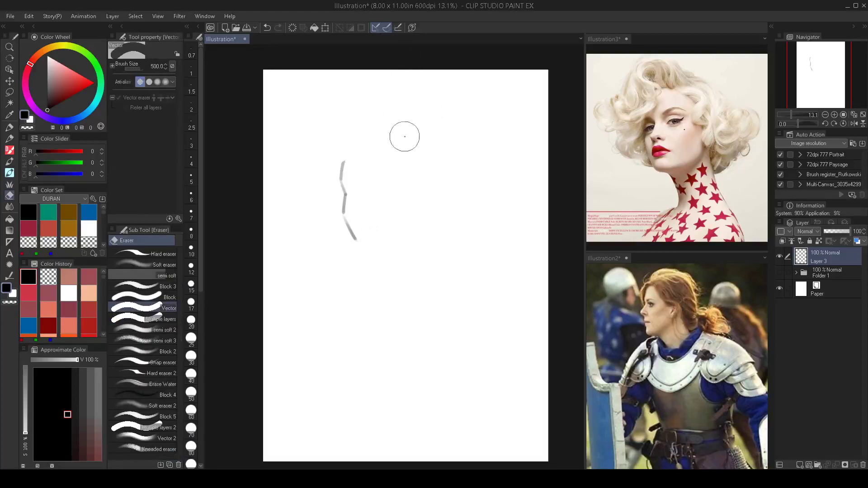
# Draw the chin and lower jaw stroke, and mark the left eye's inner corner and the nose with short strokes.
pyautogui.press('b')
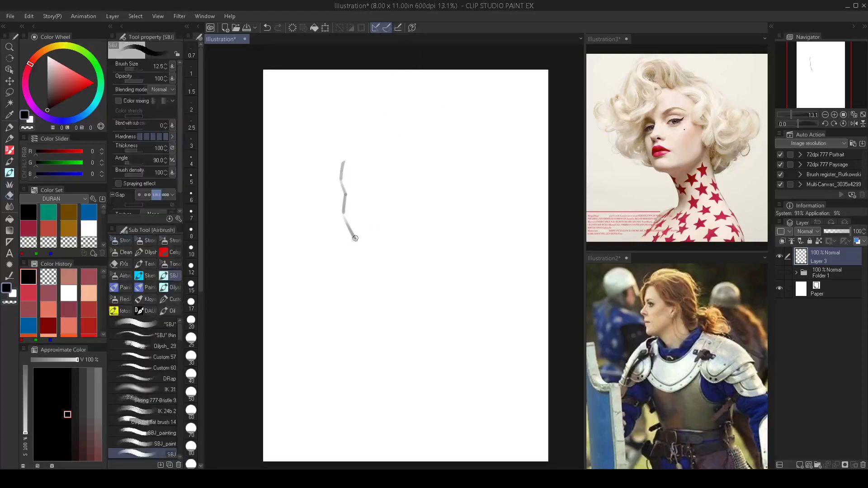
pyautogui.moveTo(355, 238); pyautogui.dragTo(385, 235)
pyautogui.scroll(2, 365, 189)
pyautogui.press('[')
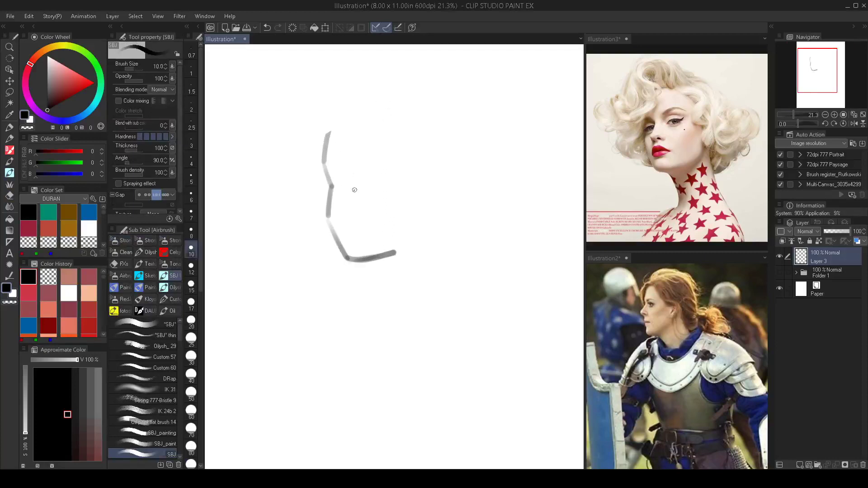
pyautogui.press('[')
pyautogui.moveTo(343, 202)
pyautogui.mouseDown()
pyautogui.moveTo(349, 214)
pyautogui.moveTo(348, 175)
pyautogui.mouseUp()
pyautogui.hotkey('ctrl', 'z')
# Sketch the right side of the jaw as a curve rising from the chin line toward the ear.
pyautogui.press(']')
pyautogui.press(']')
pyautogui.press(']')
pyautogui.press(']')
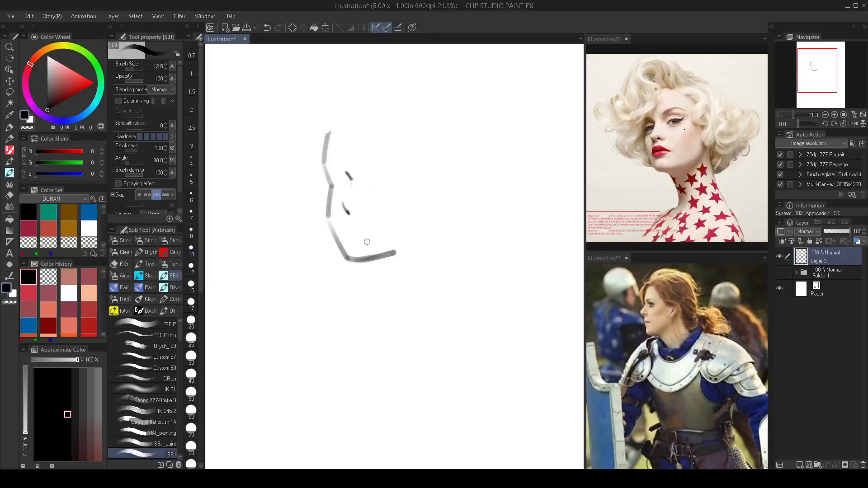
pyautogui.moveTo(401, 246)
pyautogui.mouseDown()
pyautogui.moveTo(426, 234)
pyautogui.moveTo(395, 243)
pyautogui.moveTo(423, 243)
pyautogui.moveTo(394, 253)
pyautogui.moveTo(425, 232)
pyautogui.moveTo(438, 192)
pyautogui.moveTo(427, 232)
pyautogui.moveTo(435, 197)
pyautogui.moveTo(407, 244)
pyautogui.mouseUp()
pyautogui.hotkey('ctrl', 'z')
pyautogui.press('[')
pyautogui.moveTo(378, 179); pyautogui.dragTo(394, 171)
pyautogui.hotkey('ctrl', 'z')
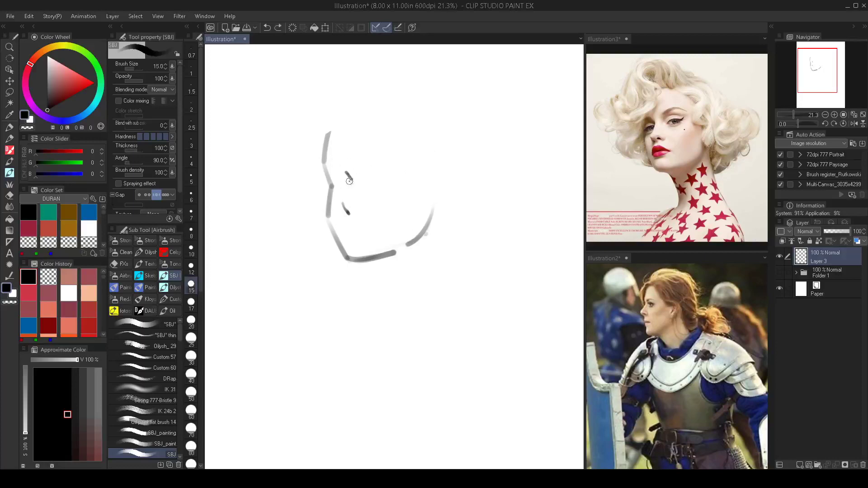
# Sketch the upper eyelid arcs of the left and right eyes with the brush at about size 10.
pyautogui.press('[')
pyautogui.press('[')
pyautogui.moveTo(351, 179); pyautogui.dragTo(331, 183)
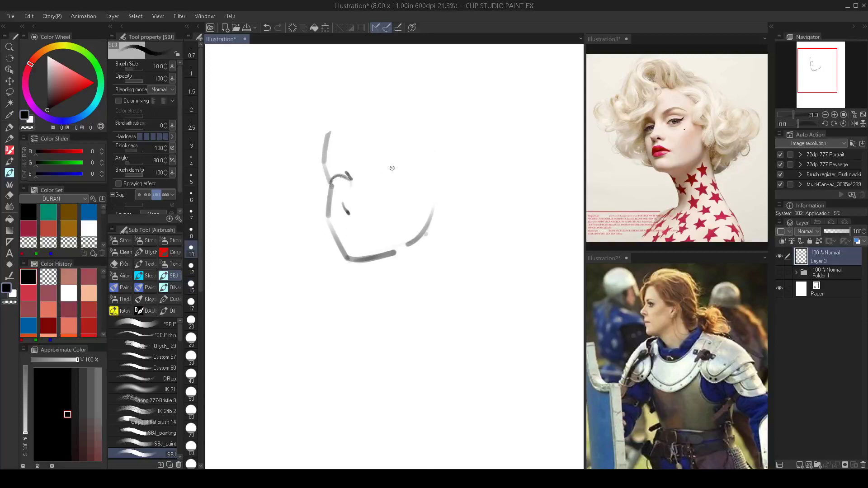
pyautogui.moveTo(405, 170)
pyautogui.mouseDown()
pyautogui.moveTo(376, 171)
pyautogui.moveTo(392, 164)
pyautogui.moveTo(404, 172)
pyautogui.moveTo(389, 164)
pyautogui.moveTo(325, 187)
pyautogui.moveTo(348, 180)
pyautogui.mouseUp()
pyautogui.press('[')
pyautogui.hotkey('ctrl', 'z')
# Add a thinner lash line beneath the left eyelid arc with the brush at size 7.
pyautogui.press('[')
pyautogui.press('[')
pyautogui.moveTo(350, 180)
pyautogui.mouseDown()
pyautogui.moveTo(348, 181)
pyautogui.moveTo(353, 209)
pyautogui.mouseUp()
pyautogui.hotkey('ctrl', 'z')
pyautogui.press('e')
pyautogui.hotkey('ctrl', 'z')
pyautogui.press('[')
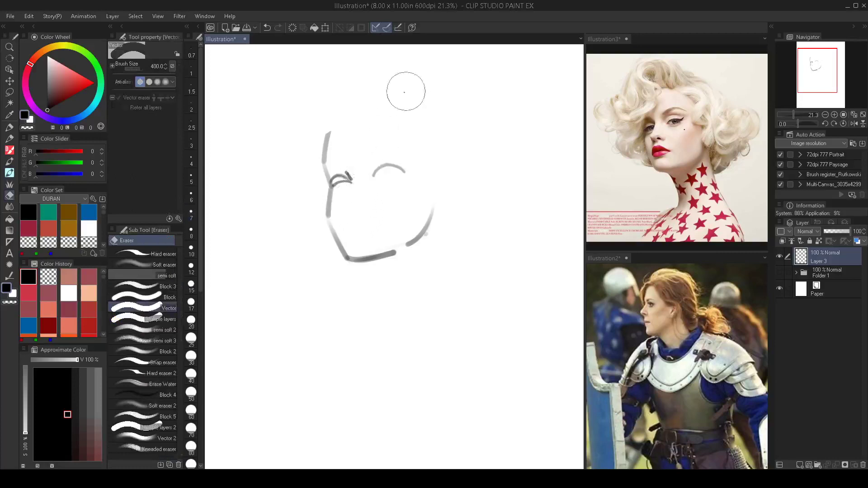
# Trace the cheek, chin and jaw contour with thin dark lines at brush size 4.
pyautogui.press('b')
pyautogui.press('[')
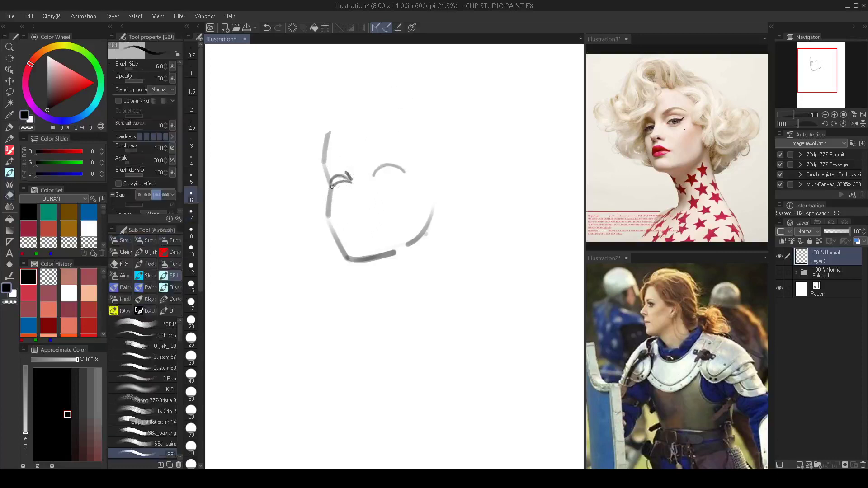
pyautogui.press('[')
pyautogui.press('[')
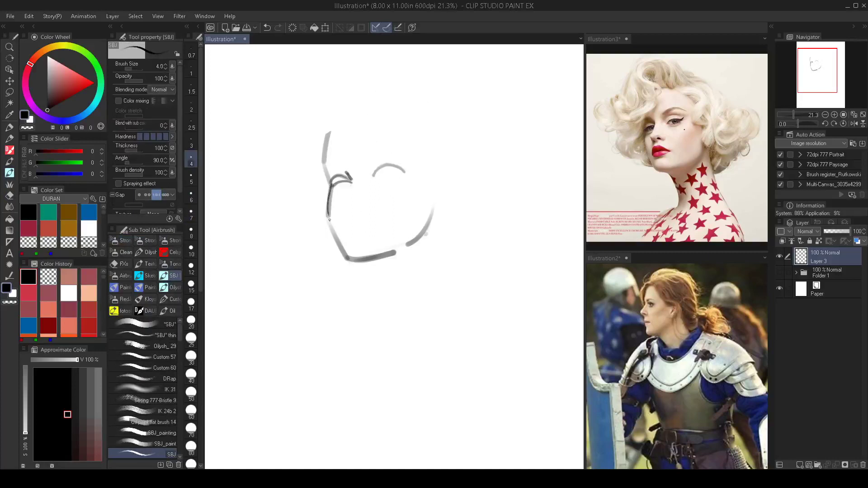
pyautogui.moveTo(329, 220); pyautogui.dragTo(347, 256)
pyautogui.moveTo(374, 257)
pyautogui.mouseDown()
pyautogui.moveTo(413, 243)
pyautogui.moveTo(429, 205)
pyautogui.mouseUp()
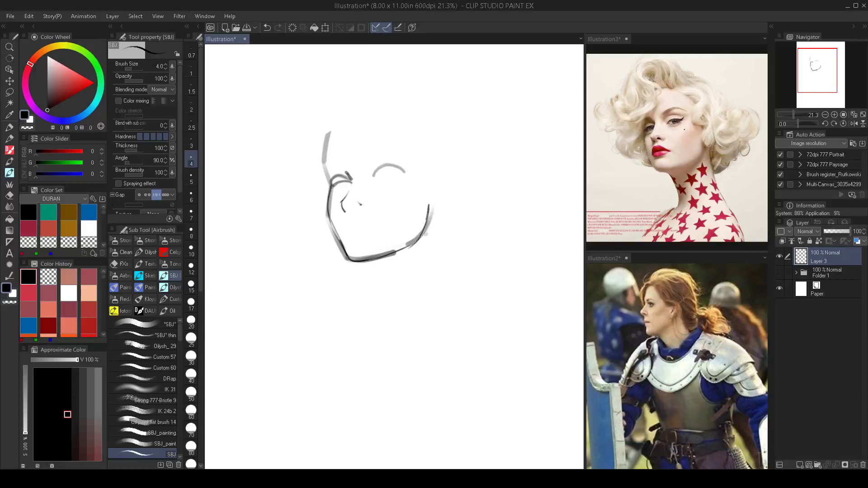
# Refine the small nose and nostril strokes and check the sketch in a mirrored view.
pyautogui.hotkey('ctrl', 'z')
pyautogui.press('h')
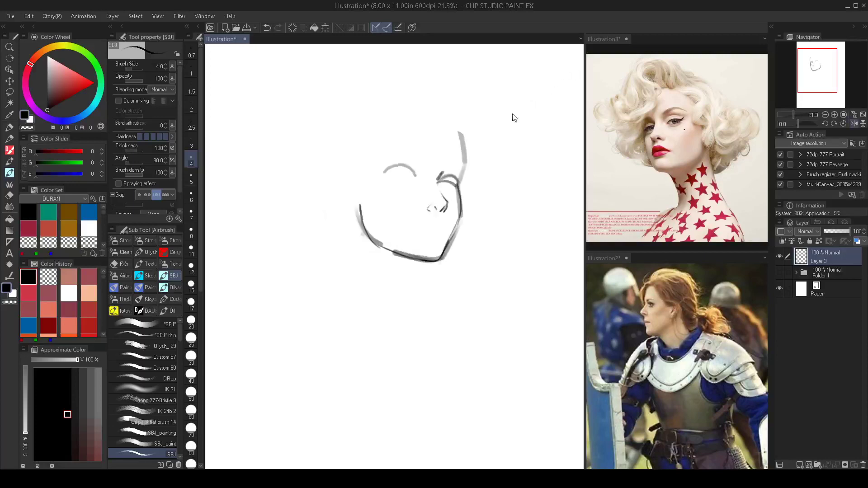
pyautogui.press('h')
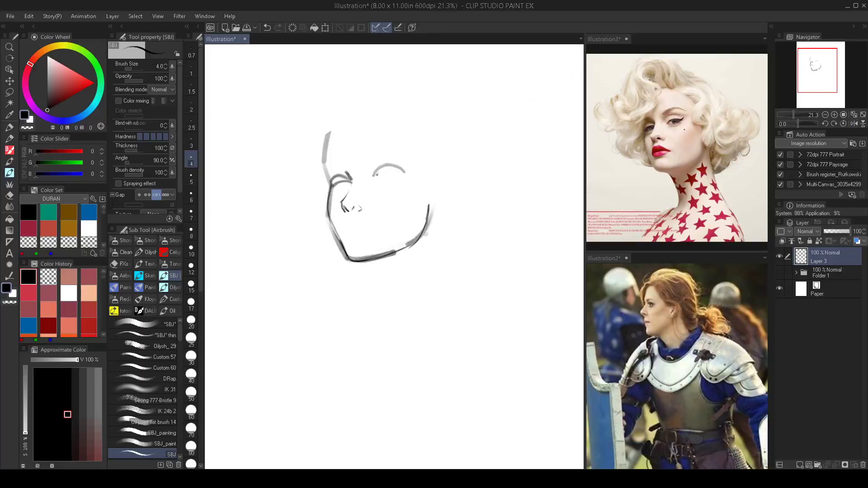
# Erase the right eyelid arc and rework the left eye's upper lash line, cleaning up its inner corner.
pyautogui.press('e')
pyautogui.moveTo(373, 178); pyautogui.dragTo(407, 175)
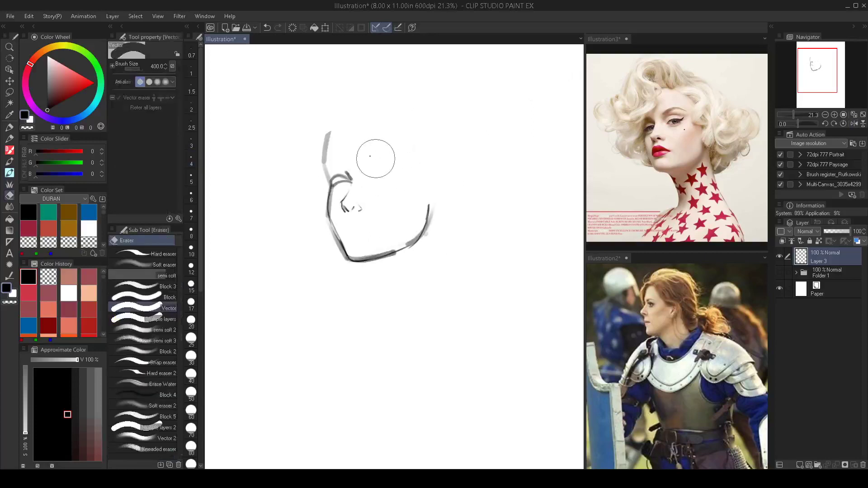
pyautogui.press('b')
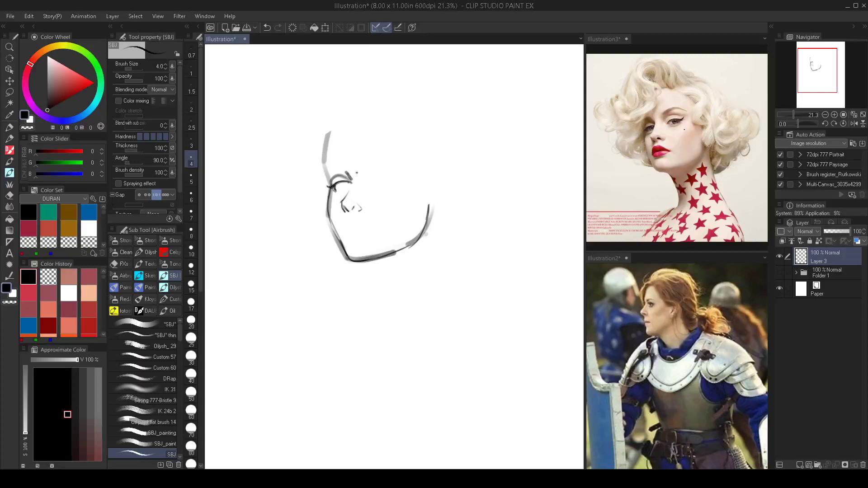
pyautogui.press('e')
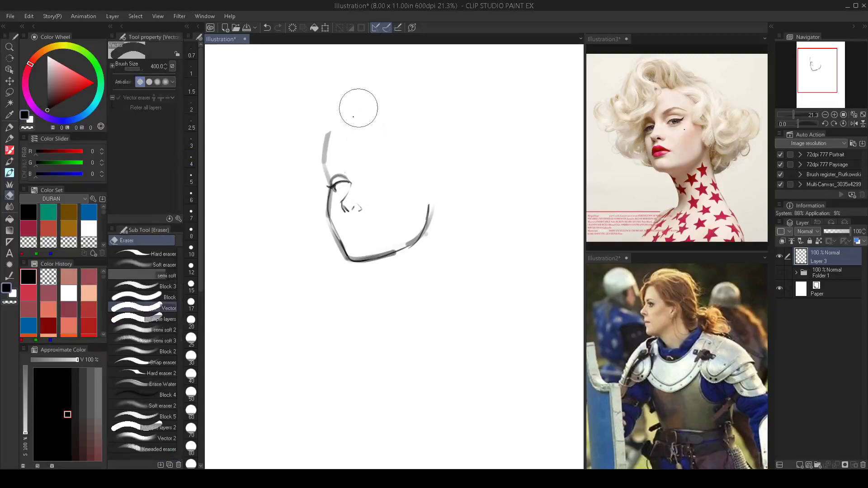
pyautogui.press('b')
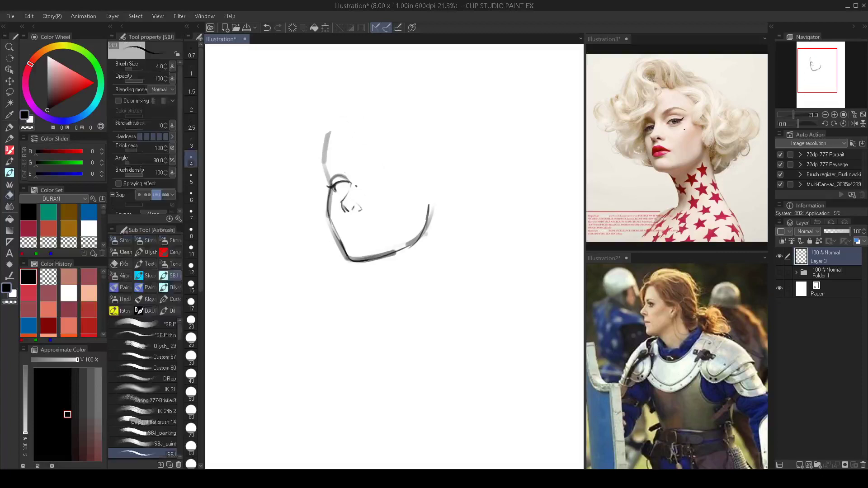
# Lasso the nose, shift it slightly upward and clear the selection.
pyautogui.press('m')
pyautogui.moveTo(357, 185)
pyautogui.mouseDown()
pyautogui.moveTo(336, 209)
pyautogui.moveTo(367, 213)
pyautogui.moveTo(359, 190)
pyautogui.moveTo(370, 189)
pyautogui.moveTo(341, 218)
pyautogui.moveTo(349, 204)
pyautogui.moveTo(351, 212)
pyautogui.mouseUp()
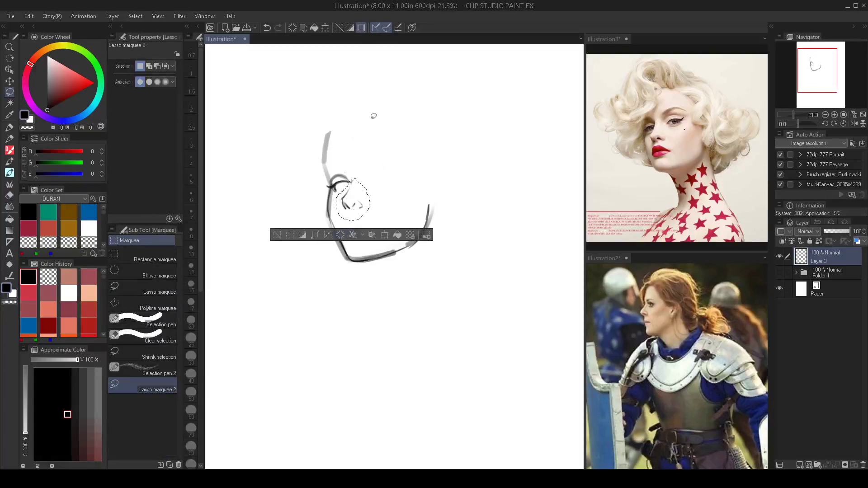
pyautogui.click(361, 28)
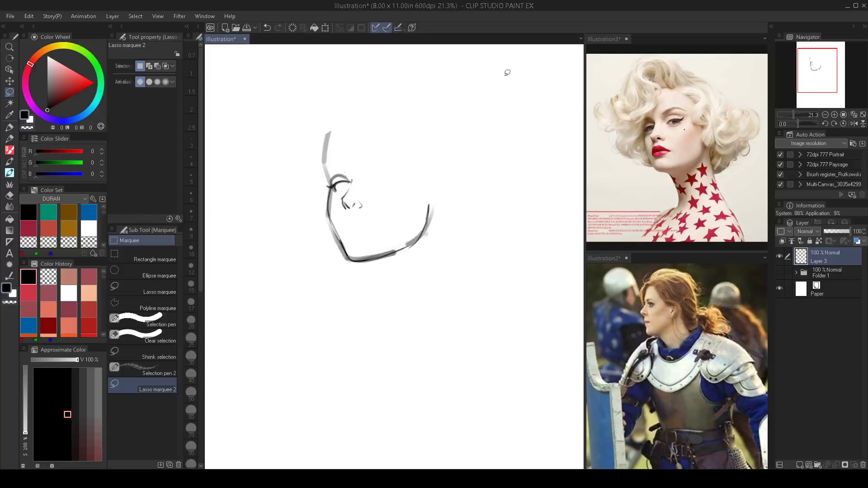
# Paint a gray iris in the left eye and clean up the lash line's inner end with a size 45 eraser.
pyautogui.press('b')
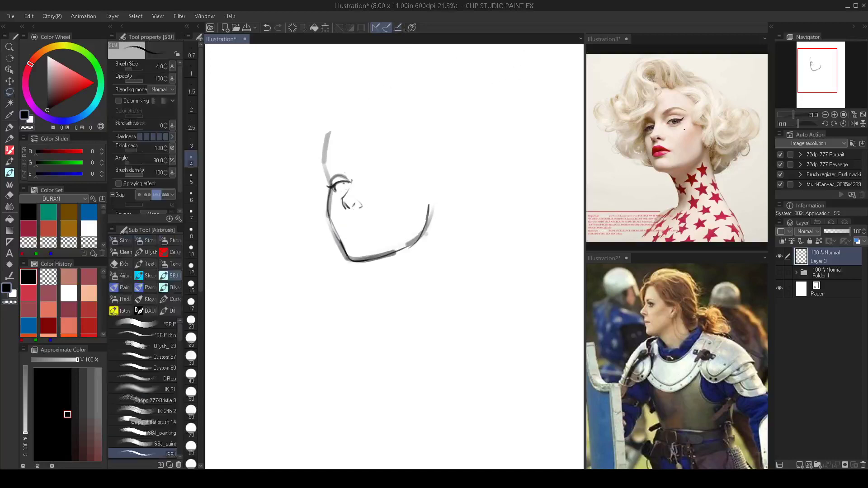
pyautogui.press(']')
pyautogui.press(']')
pyautogui.press(']')
pyautogui.press(']')
pyautogui.press(']')
pyautogui.press(']')
pyautogui.press(']')
pyautogui.press(']')
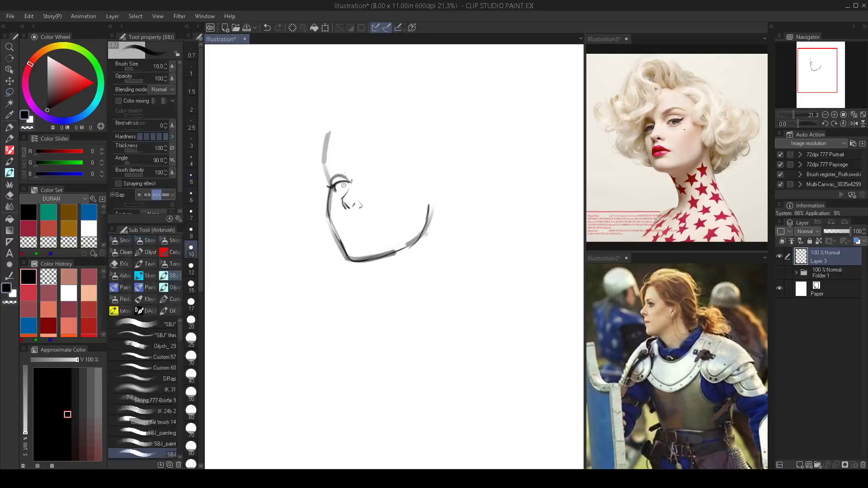
pyautogui.press(']')
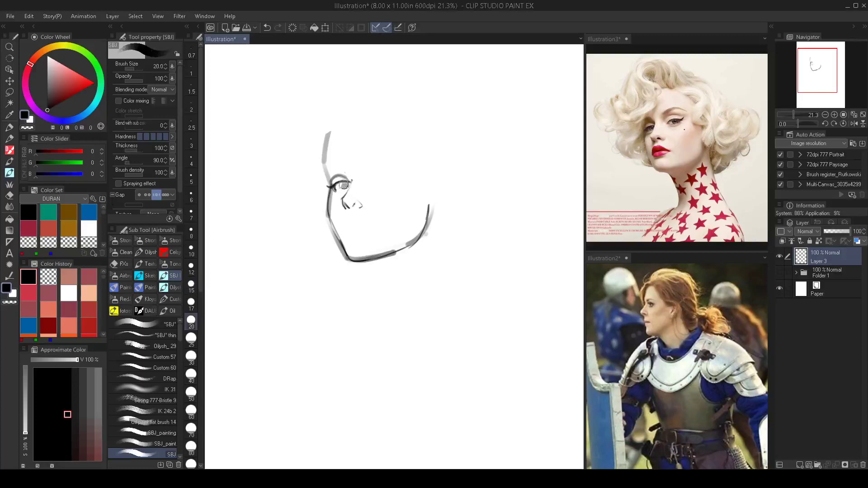
pyautogui.hotkey('ctrl', 'z')
pyautogui.moveTo(343, 185); pyautogui.dragTo(346, 186)
pyautogui.press('e')
pyautogui.press('[')
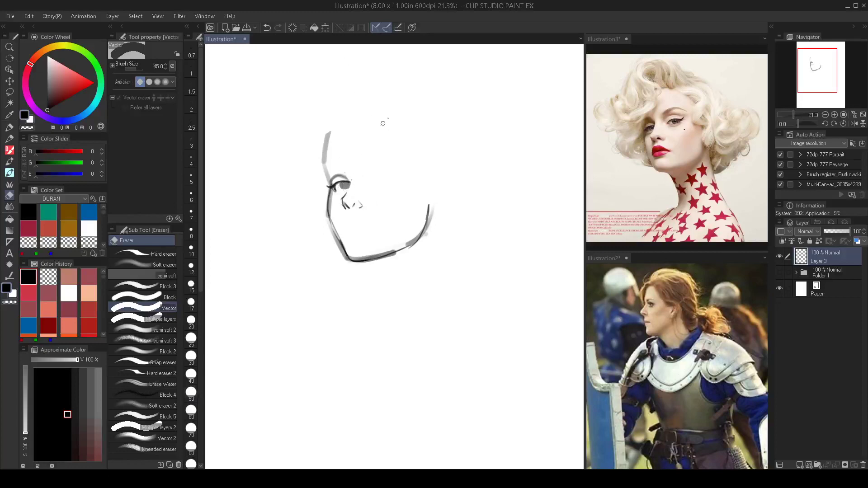
# Draw the right eye's lid crease and upper lash line with the brush at about size 6.
pyautogui.press('b')
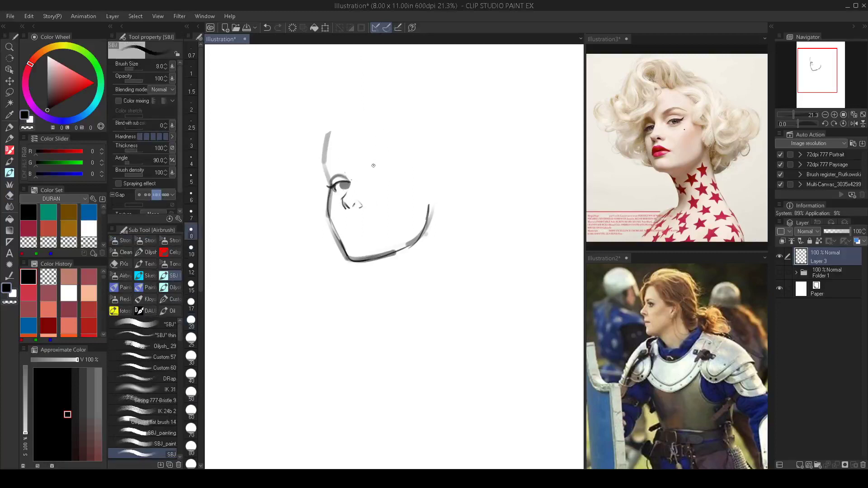
pyautogui.press('[')
pyautogui.press('[')
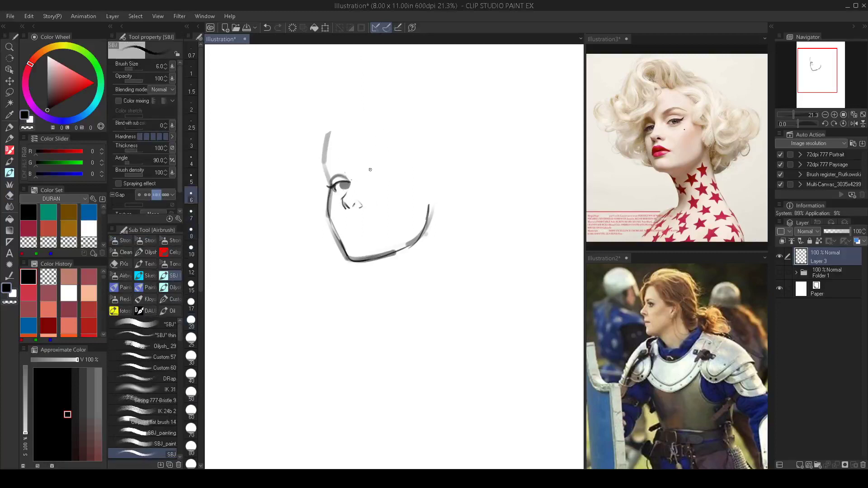
pyautogui.moveTo(394, 171)
pyautogui.mouseDown()
pyautogui.moveTo(368, 172)
pyautogui.moveTo(380, 166)
pyautogui.mouseUp()
pyautogui.press('[')
pyautogui.hotkey('ctrl', 'z')
# Paint the dark iris under the right eye's lash line, enlarging the brush up to size 15.
pyautogui.press(']')
pyautogui.press(']')
pyautogui.press(']')
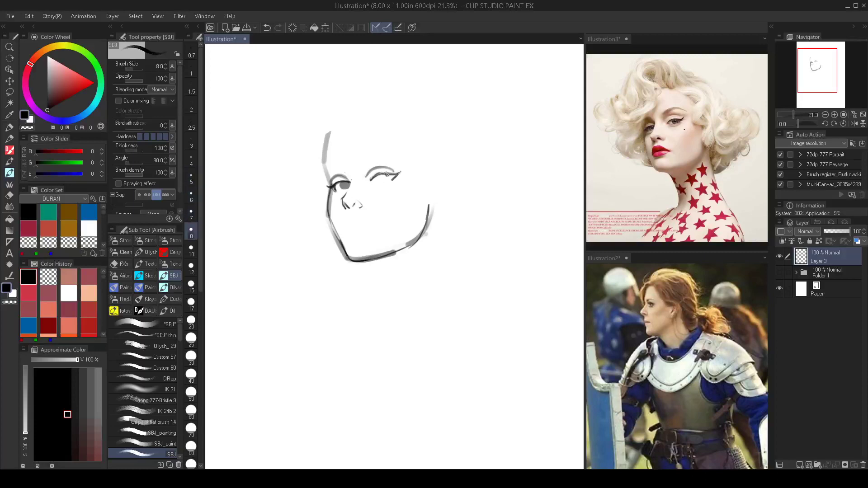
pyautogui.press(']')
pyautogui.press(']')
pyautogui.press(']')
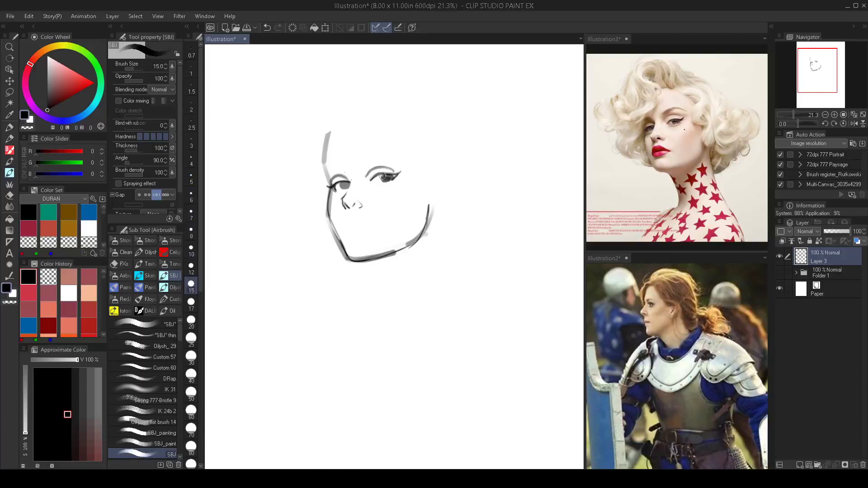
# Check the face in a mirrored view and add a darker pupil to the left iris at brush size 20.
pyautogui.press('h')
pyautogui.press('h')
pyautogui.scroll(4, 357, 186)
pyautogui.press(']')
pyautogui.press(']')
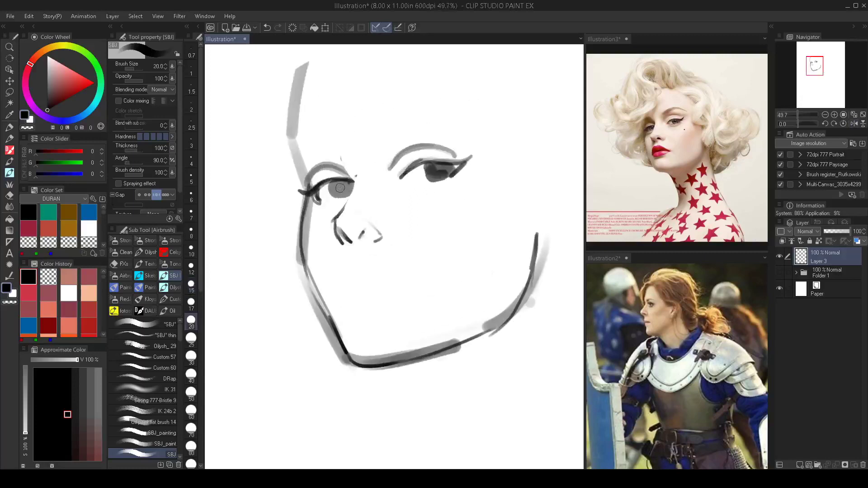
pyautogui.moveTo(339, 188); pyautogui.dragTo(342, 188)
# Add soft gray shading beneath both eyes with the brush enlarged to size 30 and above.
pyautogui.scroll(-3, 437, 171)
pyautogui.scroll(2, 404, 138)
pyautogui.press(']')
pyautogui.press(']')
pyautogui.press(']')
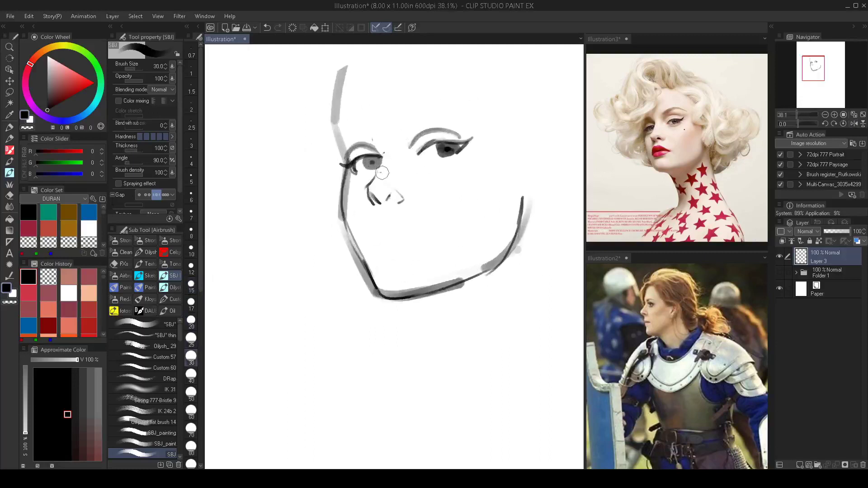
pyautogui.moveTo(370, 174)
pyautogui.mouseDown()
pyautogui.moveTo(364, 179)
pyautogui.moveTo(375, 167)
pyautogui.mouseUp()
pyautogui.press(']')
pyautogui.moveTo(430, 162)
pyautogui.mouseDown()
pyautogui.moveTo(450, 158)
pyautogui.moveTo(431, 164)
pyautogui.moveTo(459, 150)
pyautogui.moveTo(425, 160)
pyautogui.moveTo(436, 171)
pyautogui.moveTo(421, 179)
pyautogui.moveTo(426, 206)
pyautogui.mouseUp()
# Sketch the gray outline of the lips below the nose with the brush at size 15.
pyautogui.scroll(2, 426, 205)
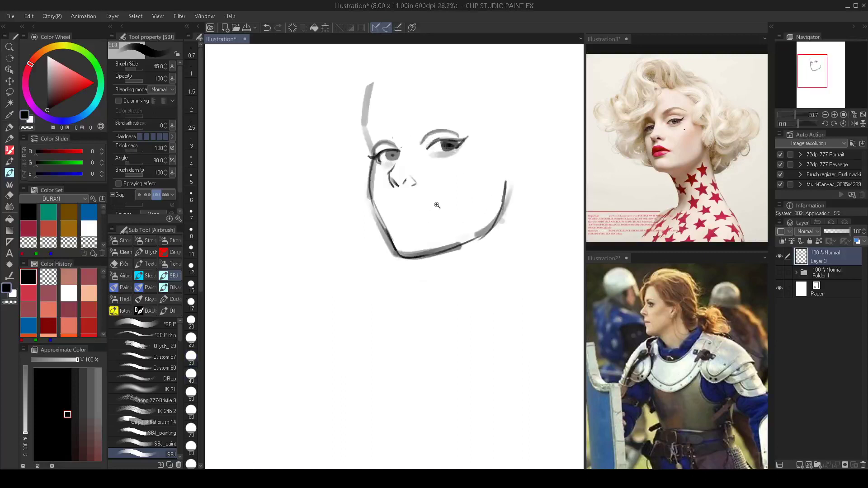
pyautogui.press('[')
pyautogui.press('[')
pyautogui.press('[')
pyautogui.press('[')
pyautogui.press('[')
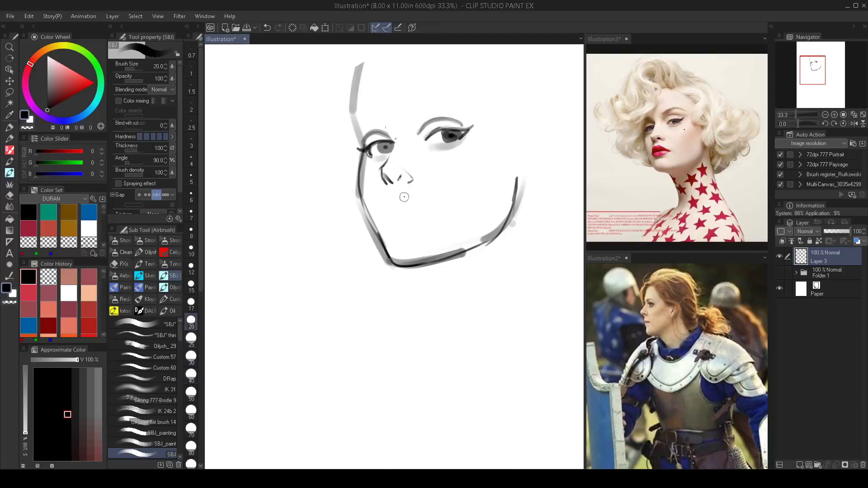
pyautogui.press('[')
pyautogui.press('[')
pyautogui.moveTo(392, 194)
pyautogui.mouseDown()
pyautogui.moveTo(404, 196)
pyautogui.moveTo(387, 215)
pyautogui.moveTo(425, 207)
pyautogui.moveTo(416, 200)
pyautogui.moveTo(430, 208)
pyautogui.moveTo(394, 223)
pyautogui.moveTo(427, 211)
pyautogui.mouseUp()
pyautogui.hotkey('ctrl', 'z')
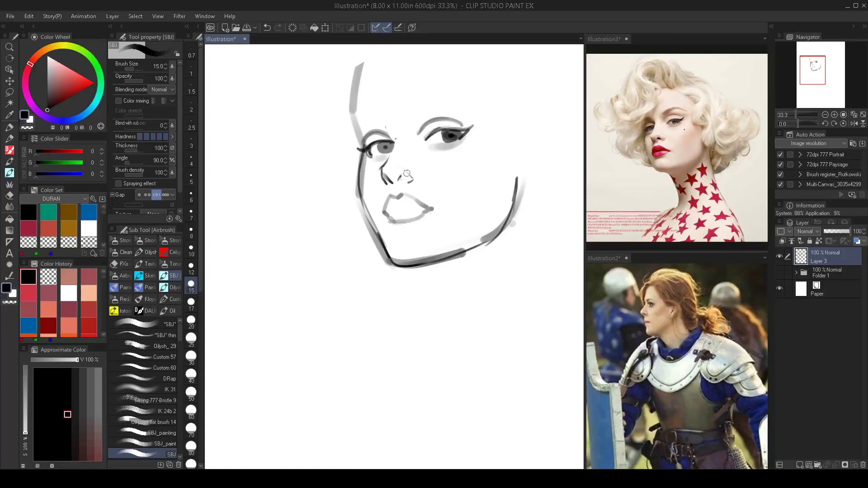
# Refine the lips with thin dark outlines and a parting line between them at brush size 5.
pyautogui.press('[')
pyautogui.press('[')
pyautogui.press('[')
pyautogui.press('[')
pyautogui.press('[')
pyautogui.press('[')
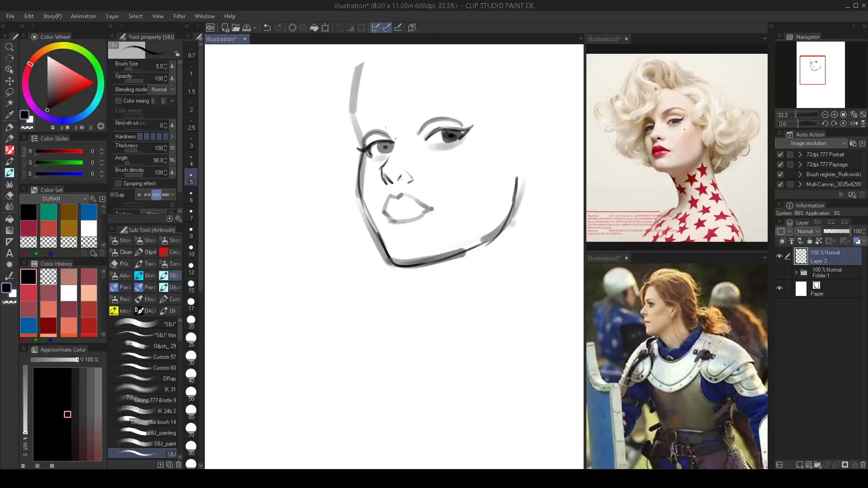
pyautogui.hotkey('ctrl', 'z')
pyautogui.press('e')
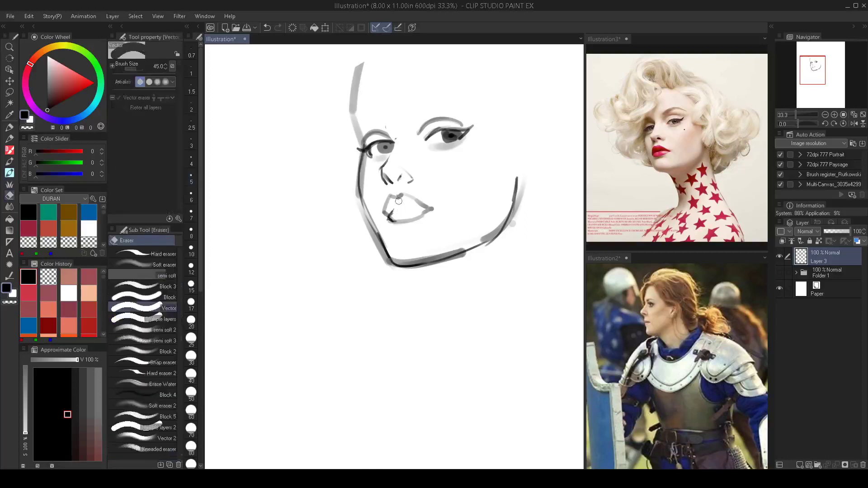
pyautogui.press('b')
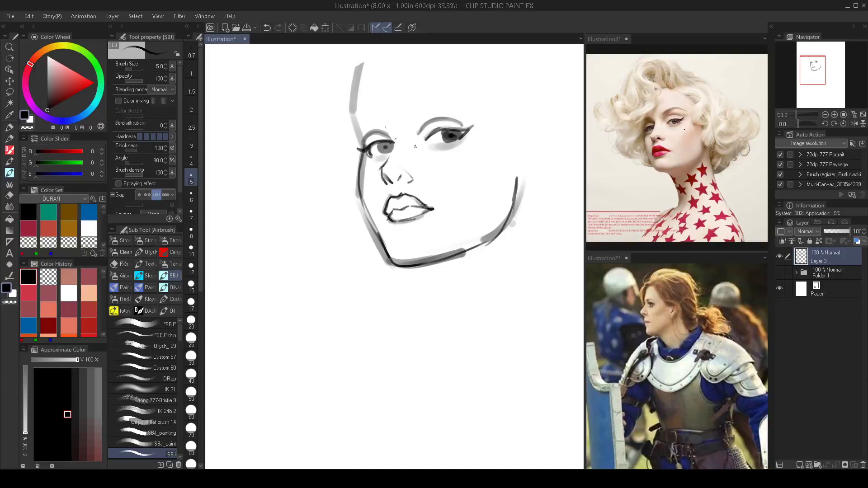
# Darken the lower forehead contour above the left eye with a thin line at brush size 6.
pyautogui.moveTo(438, 188); pyautogui.dragTo(419, 197)
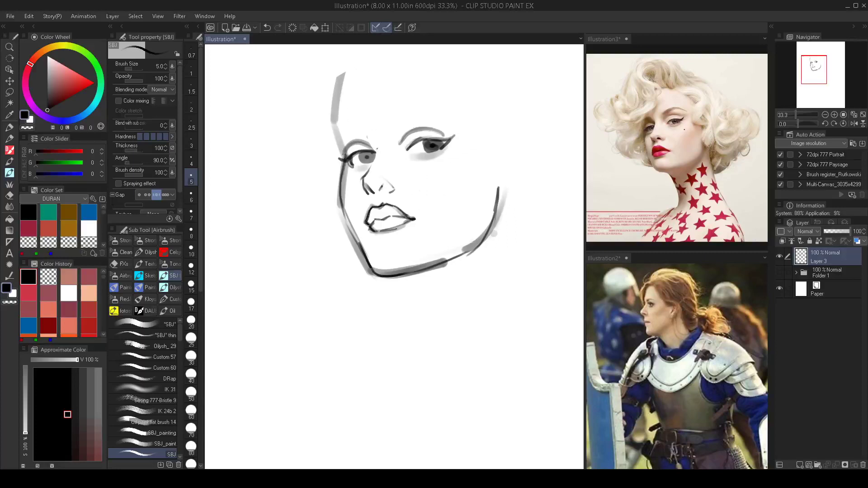
pyautogui.press(']')
pyautogui.moveTo(343, 158)
pyautogui.mouseDown()
pyautogui.moveTo(340, 107)
pyautogui.moveTo(337, 135)
pyautogui.mouseUp()
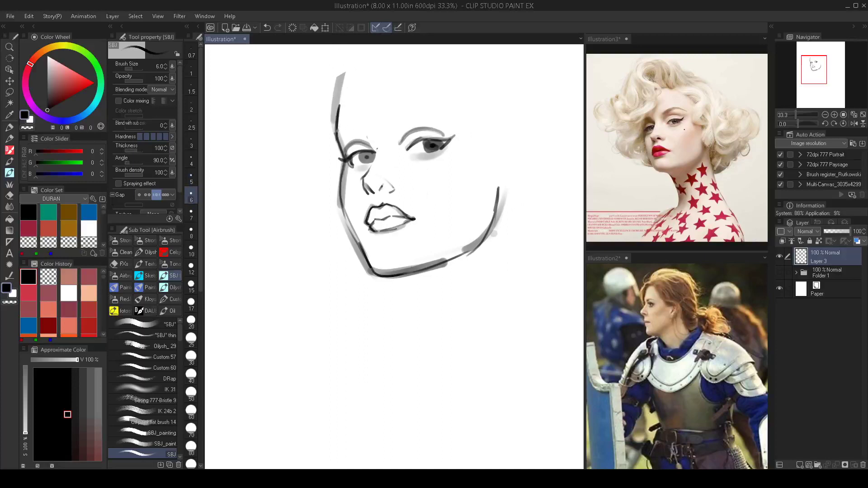
# Sketch the gray left eyebrow above the eye, starting at brush size 30 and refining it at size 20.
pyautogui.press(']')
pyautogui.press(']')
pyautogui.press(']')
pyautogui.press(']')
pyautogui.press(']')
pyautogui.press(']')
pyautogui.press(']')
pyautogui.press(']')
pyautogui.press(']')
pyautogui.press(']')
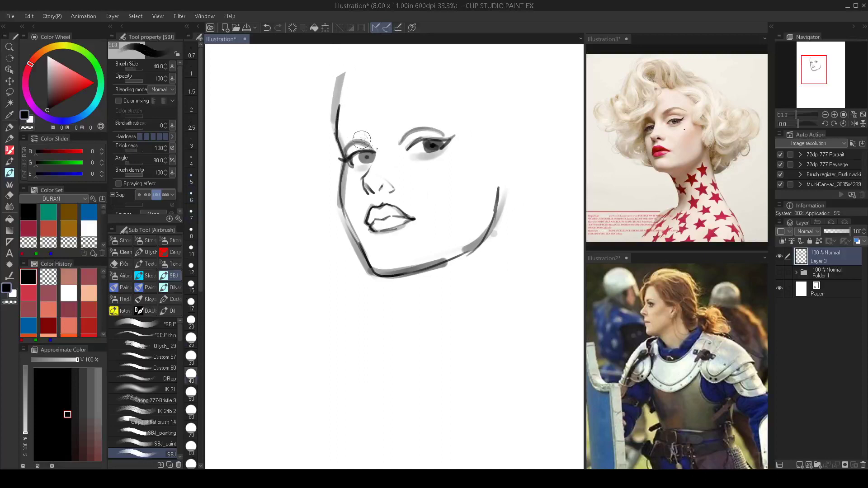
pyautogui.press('[')
pyautogui.press('[')
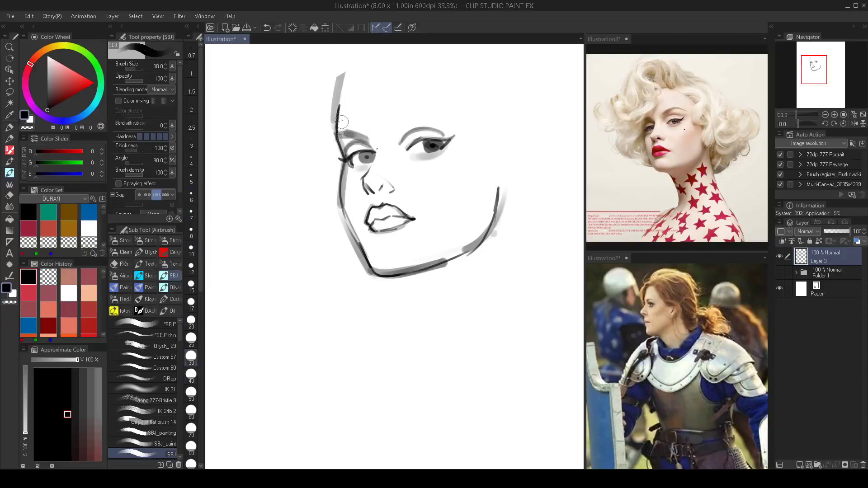
pyautogui.press('[')
pyautogui.moveTo(373, 136)
pyautogui.mouseDown()
pyautogui.moveTo(341, 134)
pyautogui.moveTo(357, 134)
pyautogui.mouseUp()
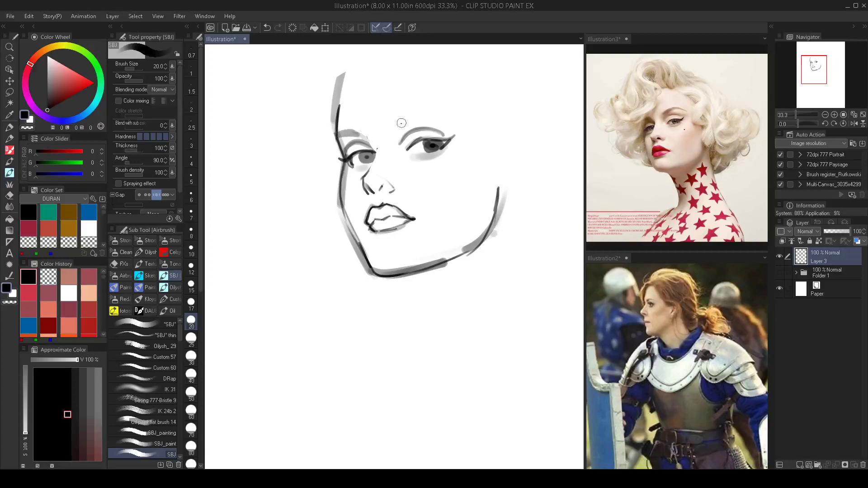
# Sketch the arched gray right eyebrow above the eye at brush size 20.
pyautogui.press(']')
pyautogui.press('[')
pyautogui.moveTo(388, 124)
pyautogui.mouseDown()
pyautogui.moveTo(435, 109)
pyautogui.moveTo(461, 117)
pyautogui.mouseUp()
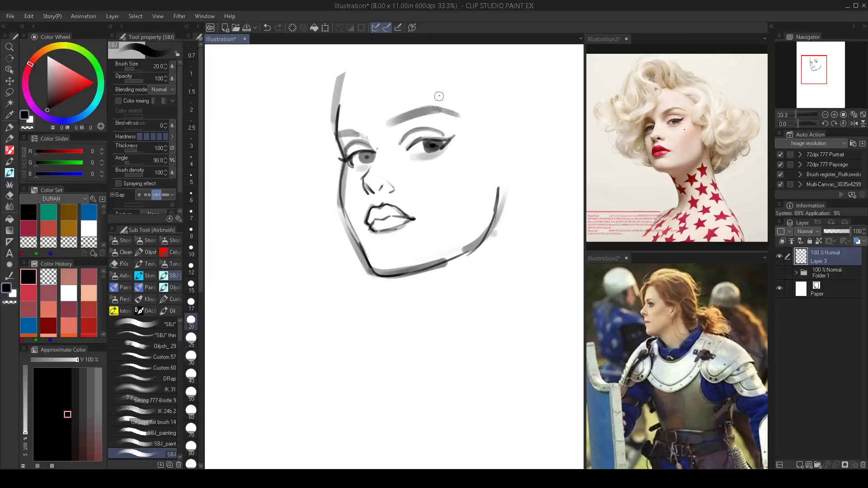
# Switch to transparent color, trim the right eyebrow's edges, and fade the gray forehead stroke at brush size 35.
pyautogui.press('c')
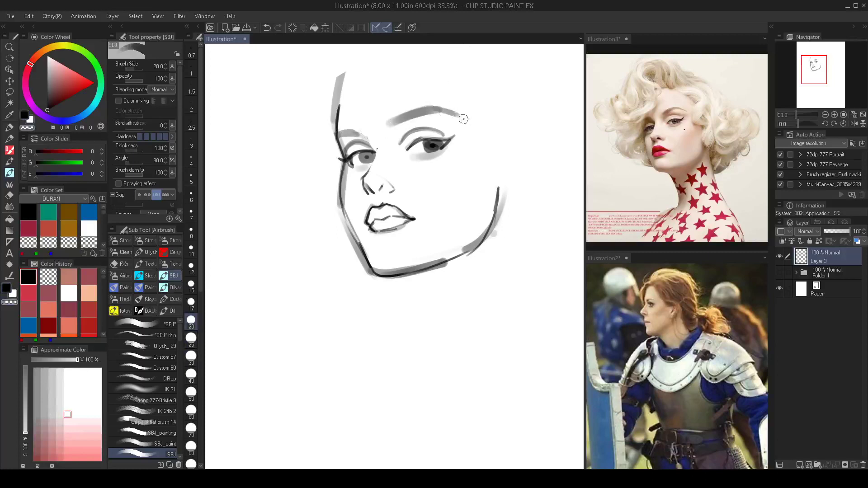
pyautogui.moveTo(439, 114)
pyautogui.mouseDown()
pyautogui.moveTo(462, 119)
pyautogui.moveTo(434, 112)
pyautogui.moveTo(435, 104)
pyautogui.mouseUp()
pyautogui.hotkey('ctrl', 'z')
pyautogui.press(']')
pyautogui.press(']')
pyautogui.press(']')
pyautogui.moveTo(340, 74); pyautogui.dragTo(328, 135)
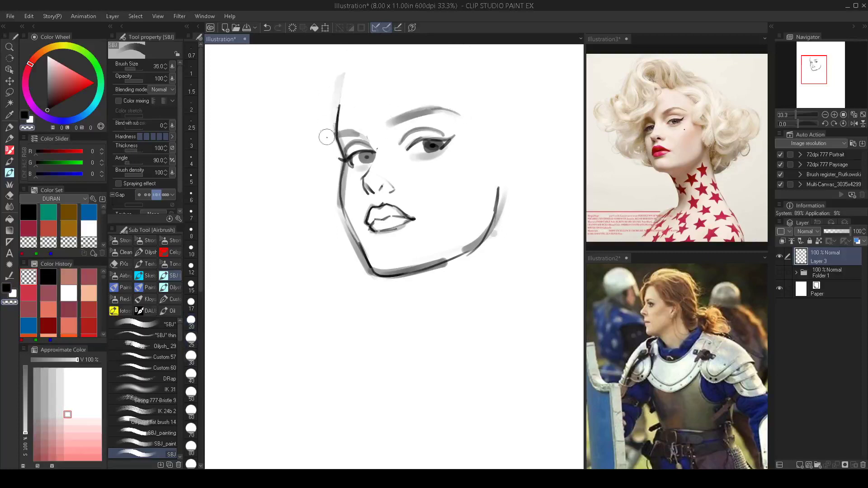
# Check the face in a mirrored view and erase the thick gray outer edge of the chin and jaw at brush size 25.
pyautogui.scroll(-4, 342, 149)
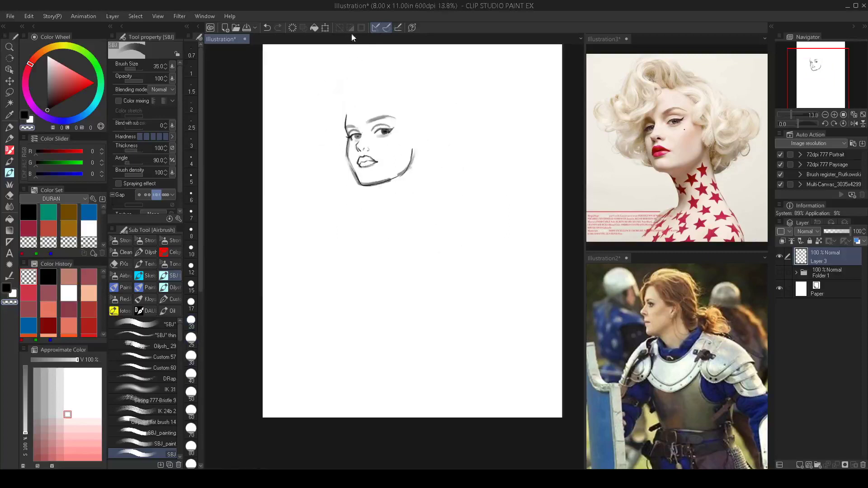
pyautogui.press('h')
pyautogui.press('h')
pyautogui.scroll(2, 405, 180)
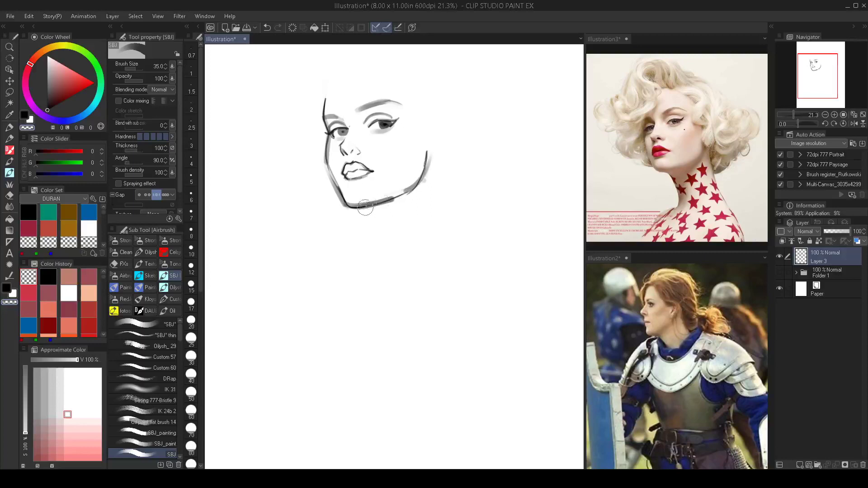
pyautogui.press('[')
pyautogui.press('[')
pyautogui.moveTo(355, 213)
pyautogui.mouseDown()
pyautogui.moveTo(391, 202)
pyautogui.moveTo(356, 212)
pyautogui.moveTo(431, 179)
pyautogui.mouseUp()
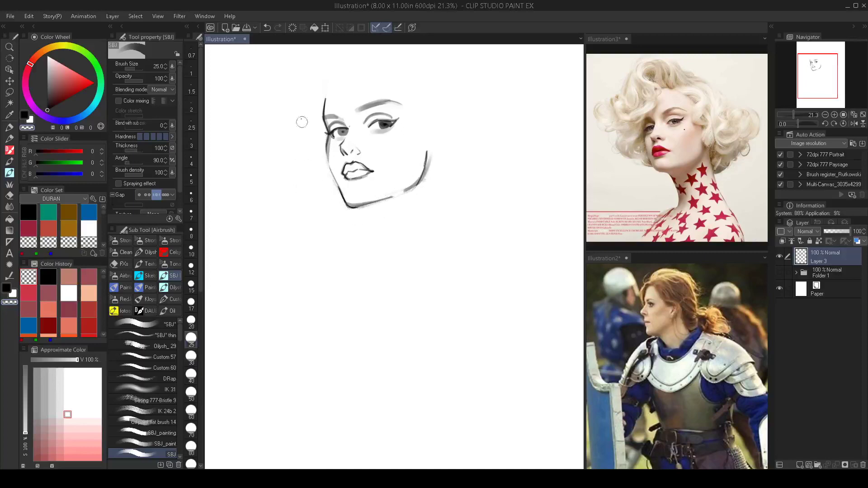
# Return to black and redraw the left cheek and chin contours with thin lines at brush size 3.
pyautogui.press('c')
pyautogui.press('[')
pyautogui.press('[')
pyautogui.press('[')
pyautogui.press('[')
pyautogui.press('[')
pyautogui.press('[')
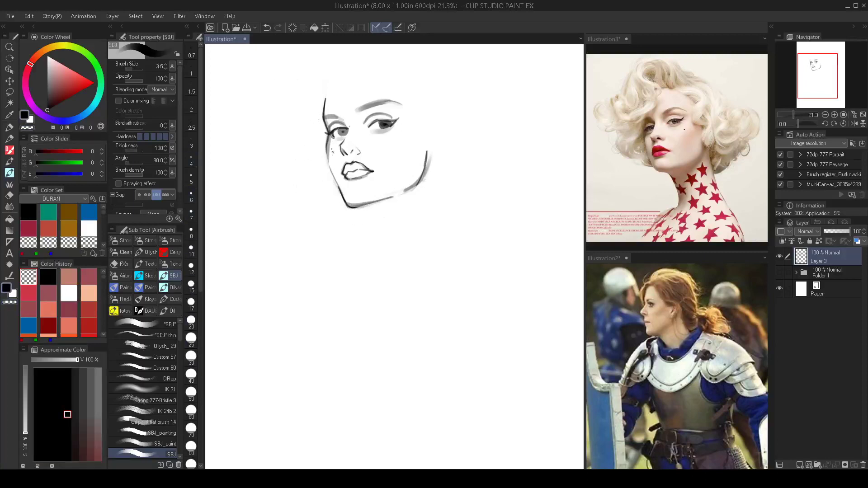
pyautogui.press('[')
pyautogui.moveTo(326, 133); pyautogui.dragTo(327, 142)
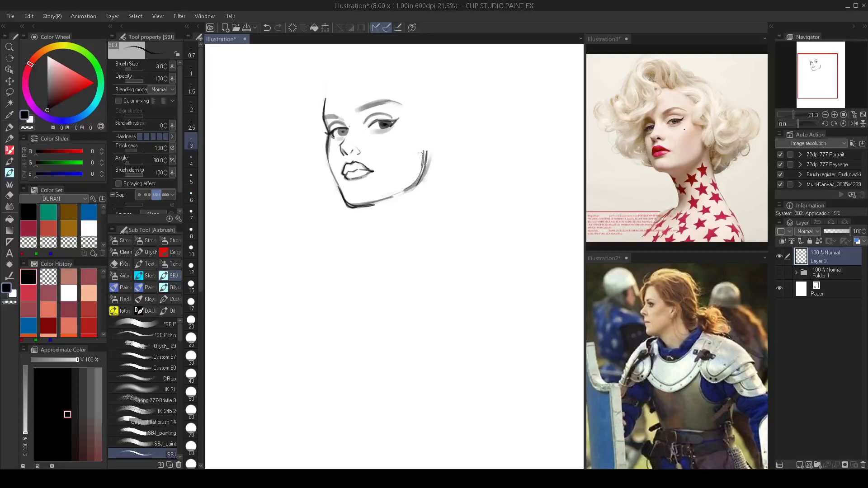
# Sketch the ear lines at the end of the jaw and a curved hair strand across the forehead at brush size 4.
pyautogui.moveTo(423, 151)
pyautogui.mouseDown()
pyautogui.moveTo(439, 164)
pyautogui.moveTo(385, 163)
pyautogui.mouseUp()
pyautogui.press(']')
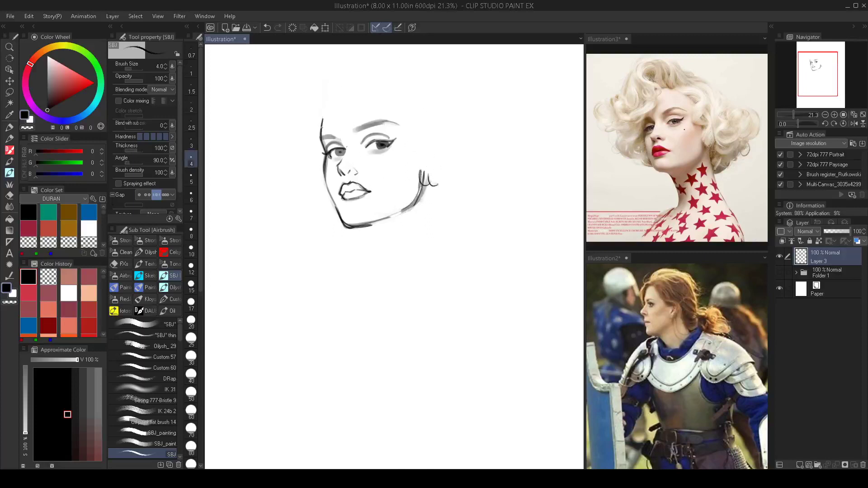
pyautogui.moveTo(351, 97)
pyautogui.mouseDown()
pyautogui.moveTo(330, 128)
pyautogui.moveTo(310, 135)
pyautogui.moveTo(356, 115)
pyautogui.mouseUp()
pyautogui.moveTo(383, 187); pyautogui.dragTo(397, 193)
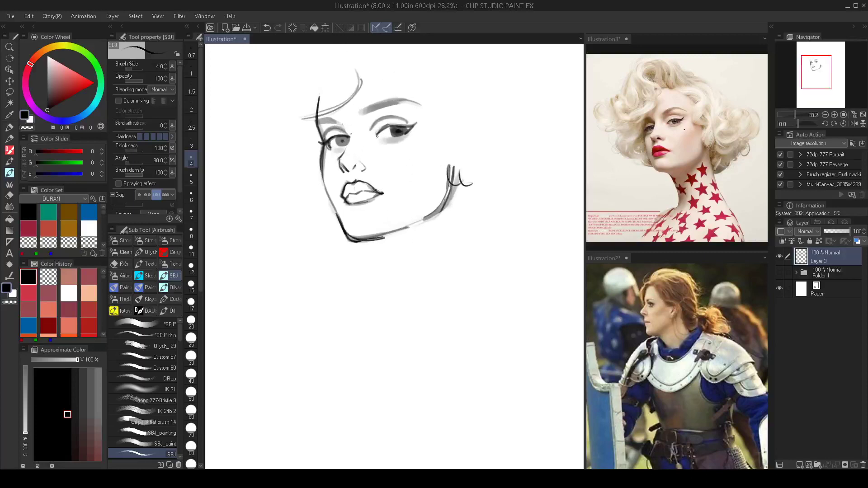
# Lighten the lower part of the right iris with transparent color at brush size 35.
pyautogui.press('[')
pyautogui.hotkey('ctrl', '0')
pyautogui.moveTo(384, 144); pyautogui.dragTo(410, 145)
pyautogui.press('c')
pyautogui.press(']')
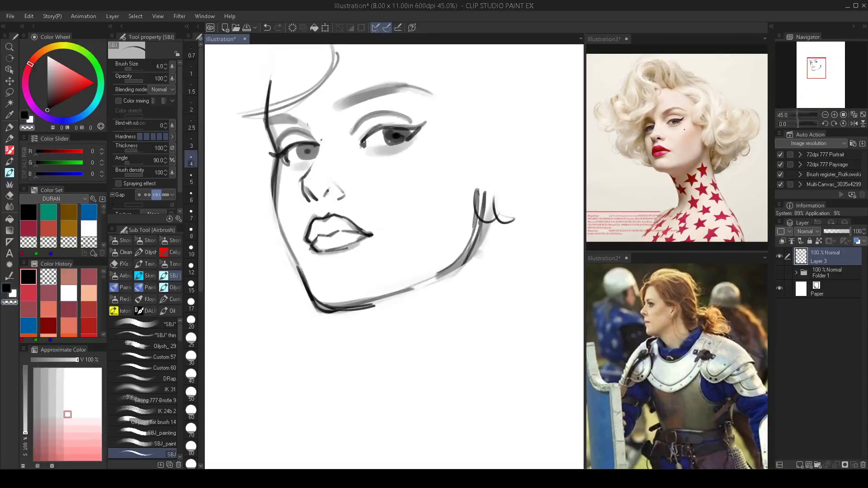
pyautogui.press(']')
pyautogui.press(']')
pyautogui.press(']')
pyautogui.press(']')
pyautogui.press(']')
pyautogui.press(']')
pyautogui.press(']')
pyautogui.press(']')
pyautogui.press(']')
pyautogui.press(']')
pyautogui.press(']')
pyautogui.press(']')
pyautogui.press(']')
pyautogui.moveTo(400, 140); pyautogui.dragTo(397, 143)
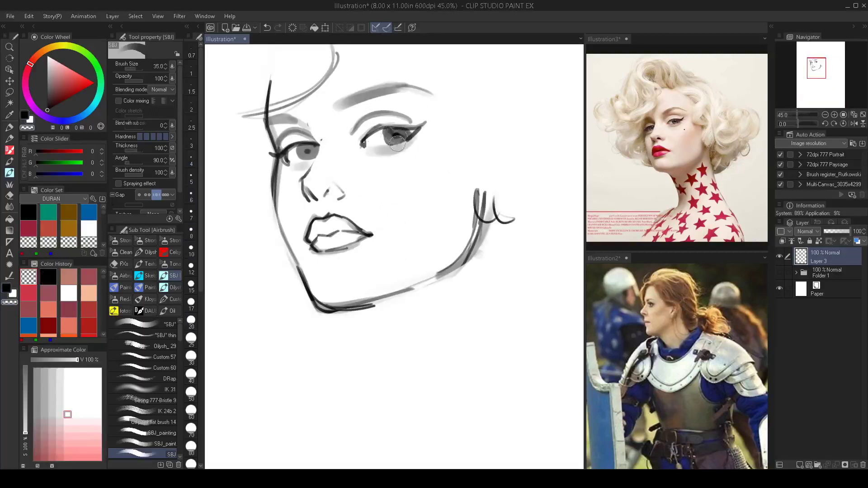
# Check the face in a mirrored view and thin the jaw and chin line with transparent color at brush sizes 20 and 15.
pyautogui.scroll(-3, 397, 143)
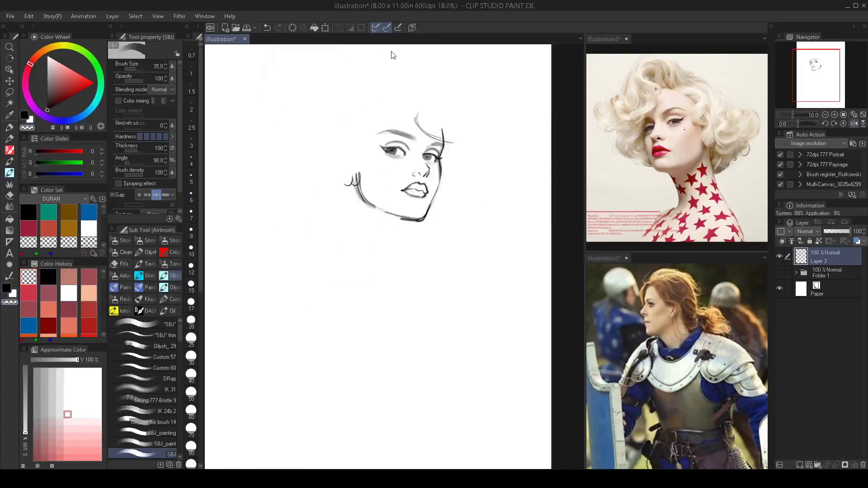
pyautogui.press('h')
pyautogui.press('[')
pyautogui.press('[')
pyautogui.press('[')
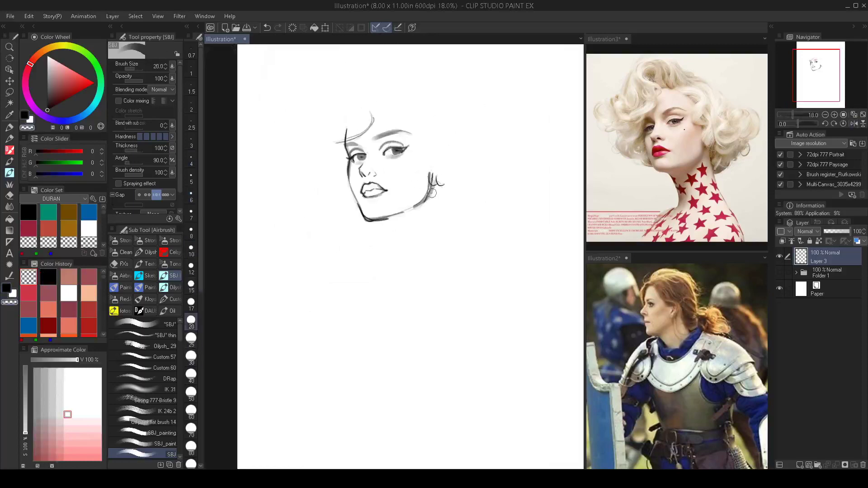
pyautogui.moveTo(432, 194)
pyautogui.mouseDown()
pyautogui.moveTo(410, 219)
pyautogui.moveTo(404, 211)
pyautogui.moveTo(380, 223)
pyautogui.moveTo(395, 214)
pyautogui.moveTo(374, 207)
pyautogui.moveTo(364, 217)
pyautogui.moveTo(356, 209)
pyautogui.moveTo(368, 224)
pyautogui.moveTo(419, 204)
pyautogui.moveTo(362, 218)
pyautogui.mouseUp()
pyautogui.press('[')
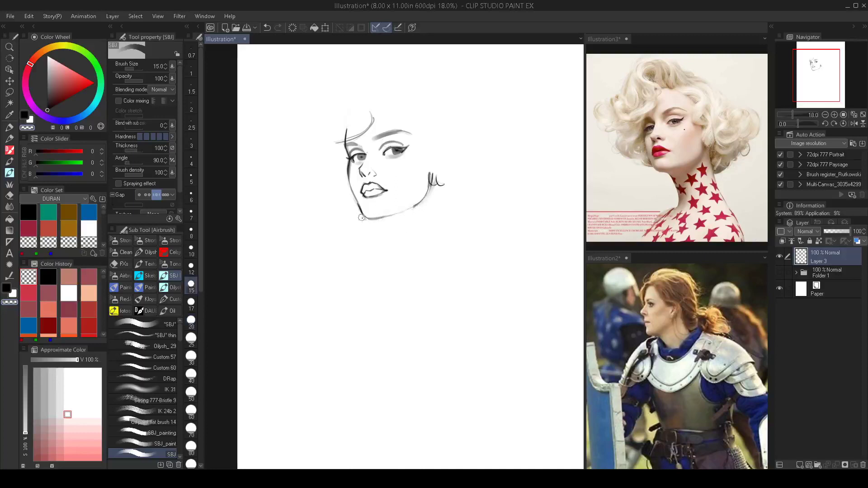
pyautogui.scroll(-1, 415, 227)
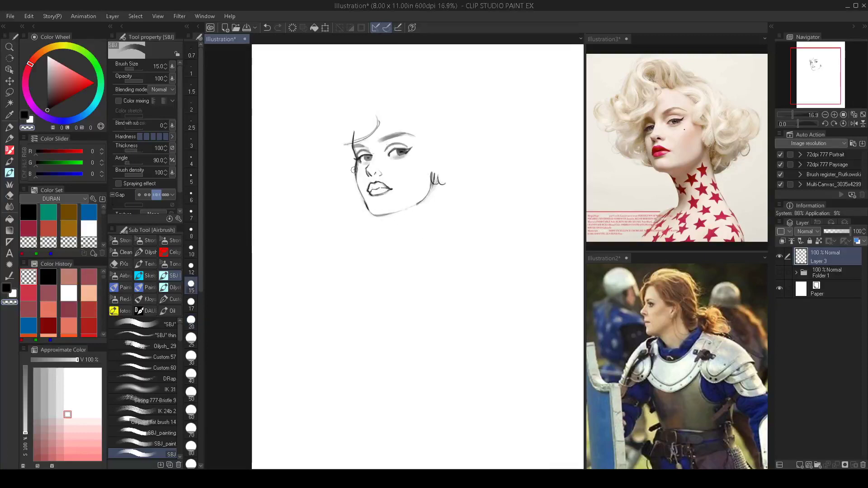
# Return to black and fill both lips with gray shading using an enlarged brush.
pyautogui.press('c')
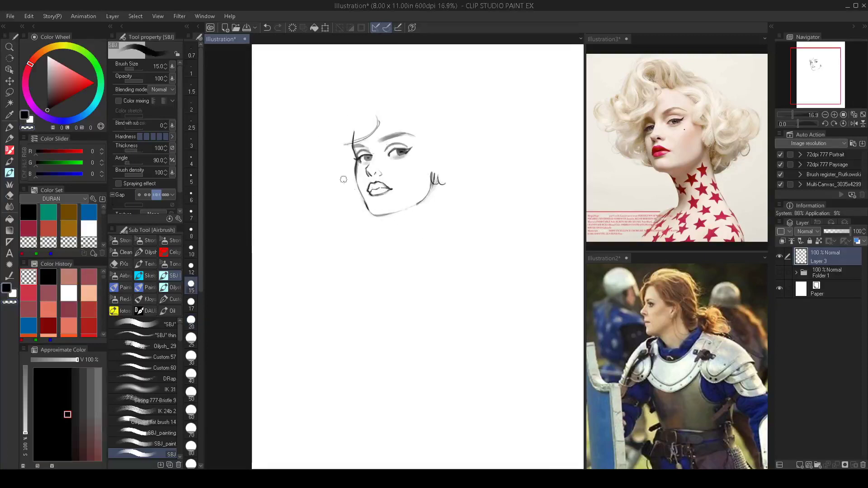
pyautogui.scroll(3, 371, 194)
pyautogui.press(']')
pyautogui.press(']')
pyautogui.press(']')
pyautogui.moveTo(400, 178)
pyautogui.mouseDown()
pyautogui.moveTo(371, 181)
pyautogui.moveTo(390, 178)
pyautogui.moveTo(375, 185)
pyautogui.moveTo(384, 194)
pyautogui.moveTo(405, 188)
pyautogui.moveTo(388, 237)
pyautogui.moveTo(418, 219)
pyautogui.mouseUp()
# Sketch both sides of the neck below the jaw with thin dark lines at brush size 5.
pyautogui.press('[')
pyautogui.press('[')
pyautogui.press('[')
pyautogui.press('[')
pyautogui.press('[')
pyautogui.press('[')
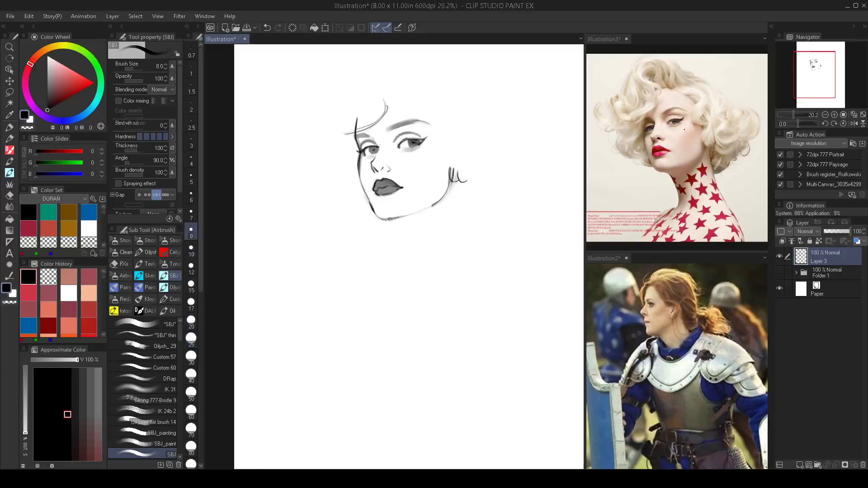
pyautogui.press('[')
pyautogui.hotkey('ctrl', 'z')
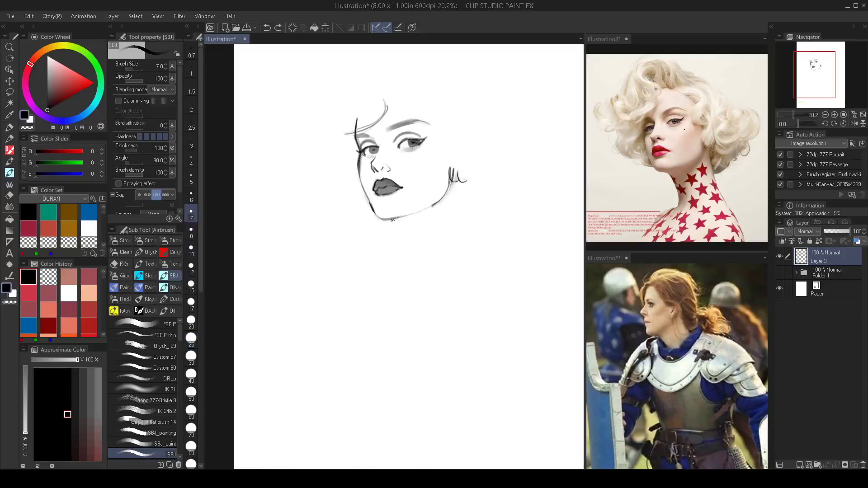
pyautogui.press('[')
pyautogui.press('[')
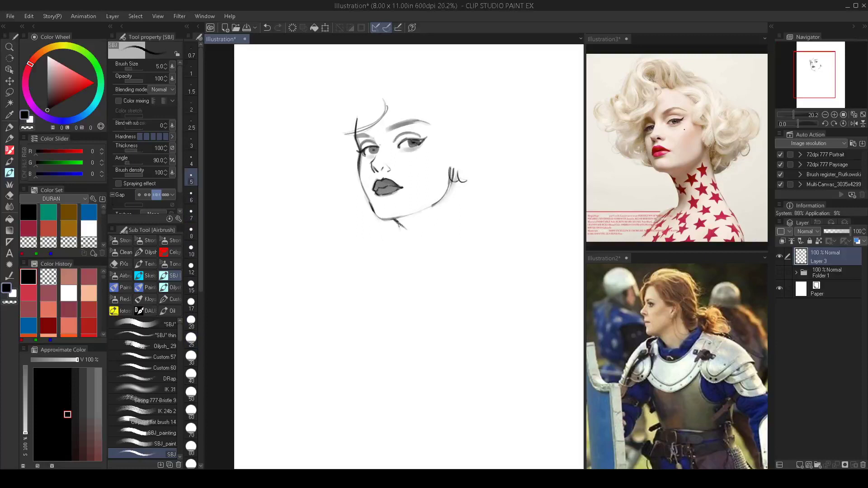
pyautogui.moveTo(399, 224); pyautogui.dragTo(408, 257)
pyautogui.moveTo(454, 204); pyautogui.dragTo(458, 240)
pyautogui.moveTo(457, 176); pyautogui.dragTo(453, 208)
pyautogui.moveTo(456, 180)
pyautogui.mouseDown()
pyautogui.moveTo(459, 239)
pyautogui.moveTo(432, 125)
pyautogui.mouseUp()
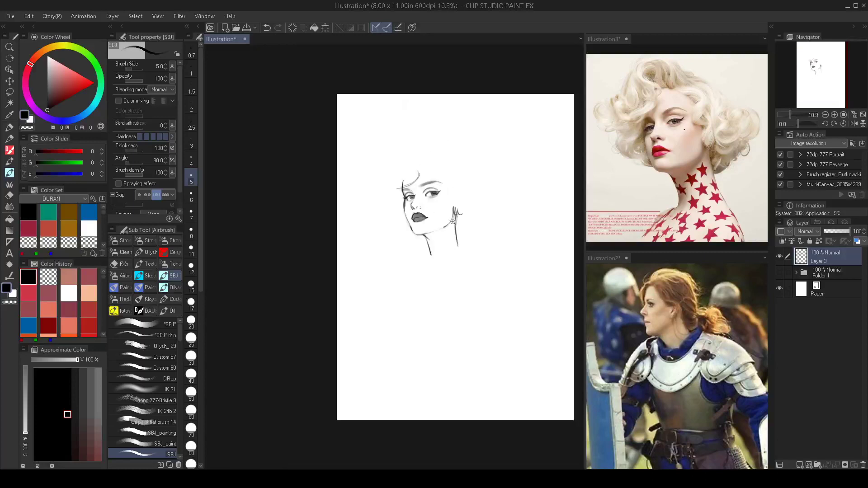
pyautogui.scroll(3, 453, 222)
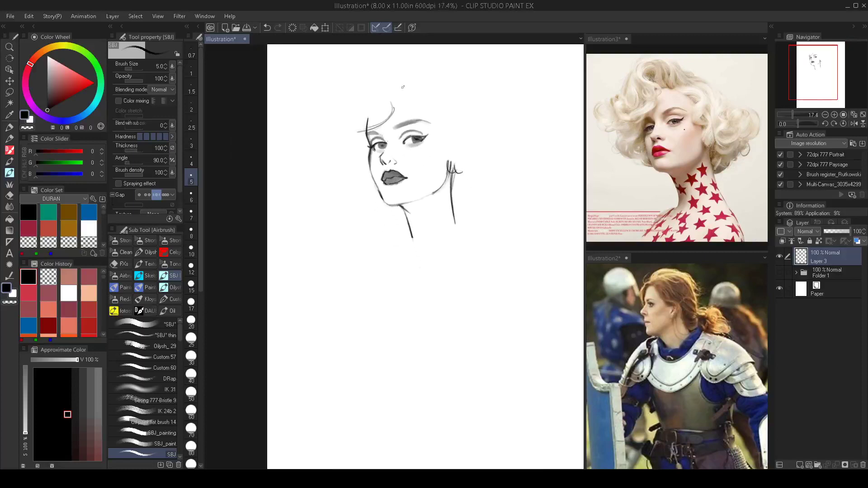
pyautogui.moveTo(415, 262); pyautogui.dragTo(410, 234)
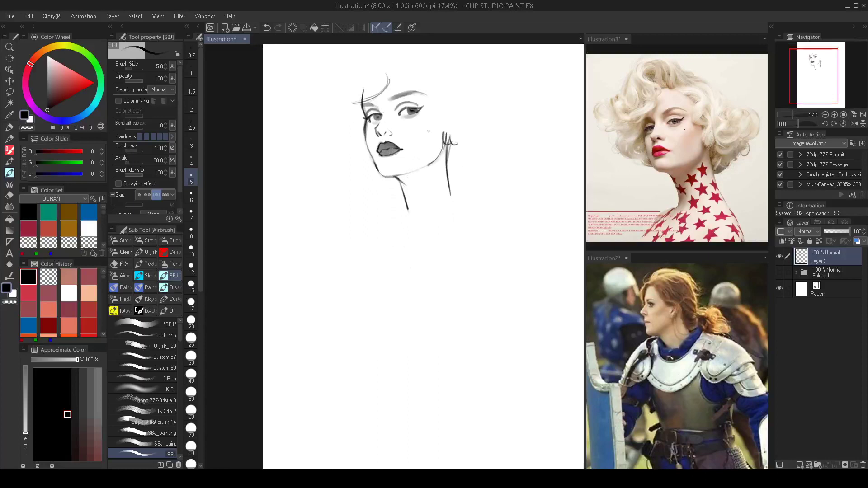
# Sketch the left shoulder sloping down from the base of the neck at brush size 12.5.
pyautogui.press(']')
pyautogui.press(']')
pyautogui.press(']')
pyautogui.press(']')
pyautogui.press(']')
pyautogui.press(']')
pyautogui.press(']')
pyautogui.press(']')
pyautogui.press(']')
pyautogui.press(']')
pyautogui.press(']')
pyautogui.press('[')
pyautogui.press('[')
pyautogui.press('[')
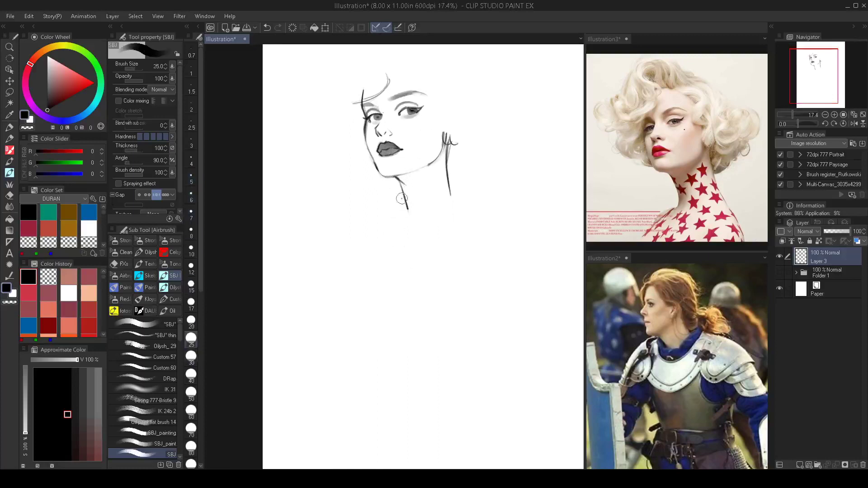
pyautogui.press('[')
pyautogui.press('[')
pyautogui.press('[')
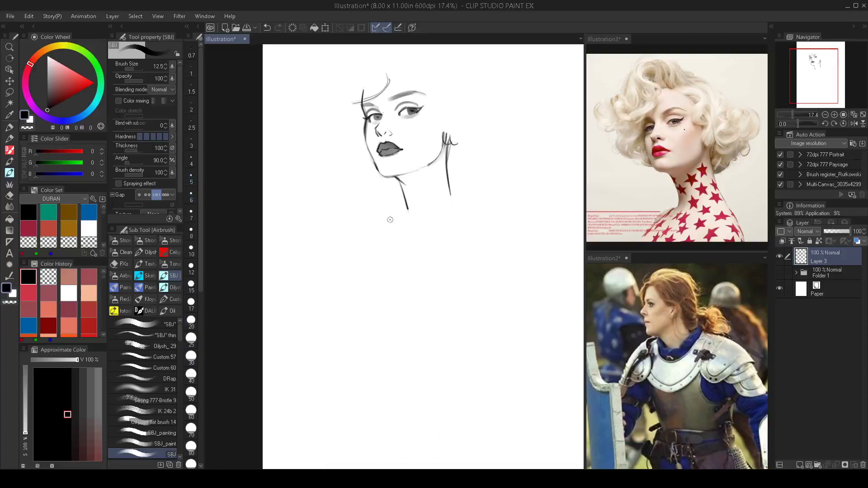
pyautogui.moveTo(405, 207); pyautogui.dragTo(394, 219)
pyautogui.moveTo(404, 210)
pyautogui.mouseDown()
pyautogui.moveTo(362, 246)
pyautogui.moveTo(388, 218)
pyautogui.moveTo(368, 244)
pyautogui.mouseUp()
# Sketch the right shoulder as a long soft curve from the base of the neck, undoing the first attempt.
pyautogui.moveTo(452, 197); pyautogui.dragTo(489, 252)
pyautogui.hotkey('ctrl', 'z')
pyautogui.moveTo(451, 195)
pyautogui.mouseDown()
pyautogui.moveTo(489, 246)
pyautogui.moveTo(475, 234)
pyautogui.moveTo(488, 294)
pyautogui.moveTo(445, 291)
pyautogui.mouseUp()
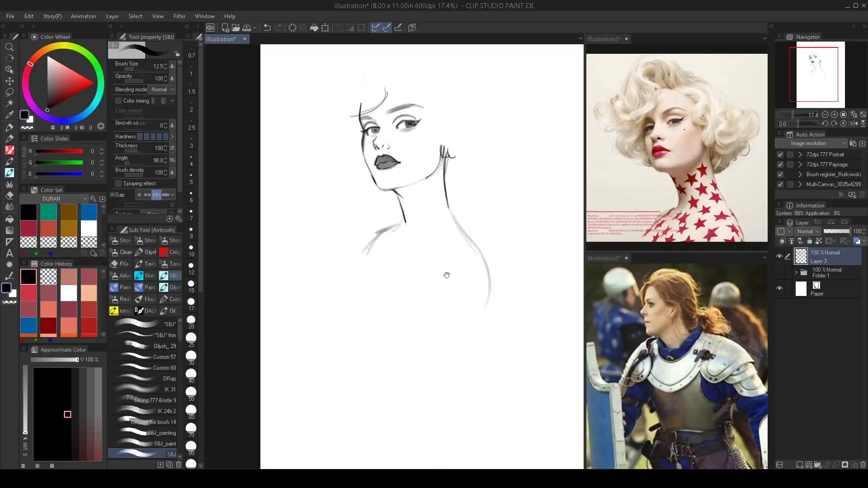
pyautogui.moveTo(453, 208); pyautogui.dragTo(456, 212)
# Sketch the upper edge of a collar around the neck with its pointed front corner and short back edge at brush size 6.
pyautogui.press('[')
pyautogui.press('[')
pyautogui.press('[')
pyautogui.press('[')
pyautogui.press('[')
pyautogui.press('[')
pyautogui.press('[')
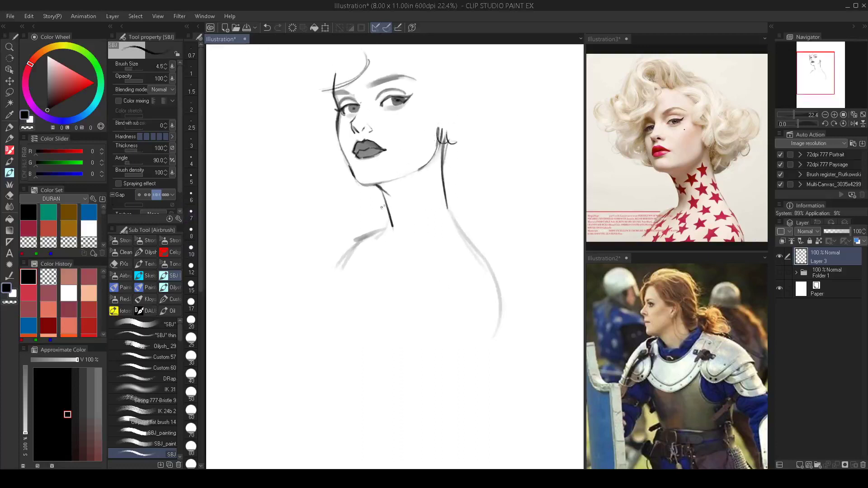
pyautogui.press(']')
pyautogui.press(']')
pyautogui.moveTo(365, 217)
pyautogui.mouseDown()
pyautogui.moveTo(387, 221)
pyautogui.moveTo(376, 219)
pyautogui.moveTo(383, 231)
pyautogui.moveTo(388, 223)
pyautogui.moveTo(375, 223)
pyautogui.moveTo(456, 178)
pyautogui.moveTo(458, 209)
pyautogui.mouseUp()
pyautogui.hotkey('ctrl', 'z')
pyautogui.hotkey('ctrl', 'z')
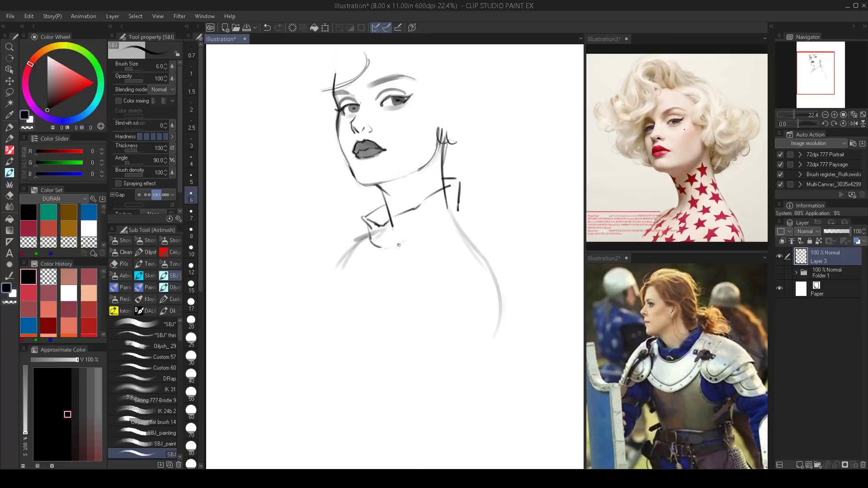
# Draw the collar's lower edge from the front corner to the back end and try a small curved detail at the front.
pyautogui.moveTo(398, 246); pyautogui.dragTo(445, 213)
pyautogui.moveTo(370, 238)
pyautogui.mouseDown()
pyautogui.moveTo(394, 246)
pyautogui.moveTo(460, 206)
pyautogui.moveTo(385, 246)
pyautogui.mouseUp()
pyautogui.hotkey('ctrl', 'z')
# Shade the inside of the collar on both sides of the neck and enlarge the brush to size 50.
pyautogui.press(']')
pyautogui.press(']')
pyautogui.press(']')
pyautogui.press(']')
pyautogui.press(']')
pyautogui.press(']')
pyautogui.press(']')
pyautogui.press(']')
pyautogui.press(']')
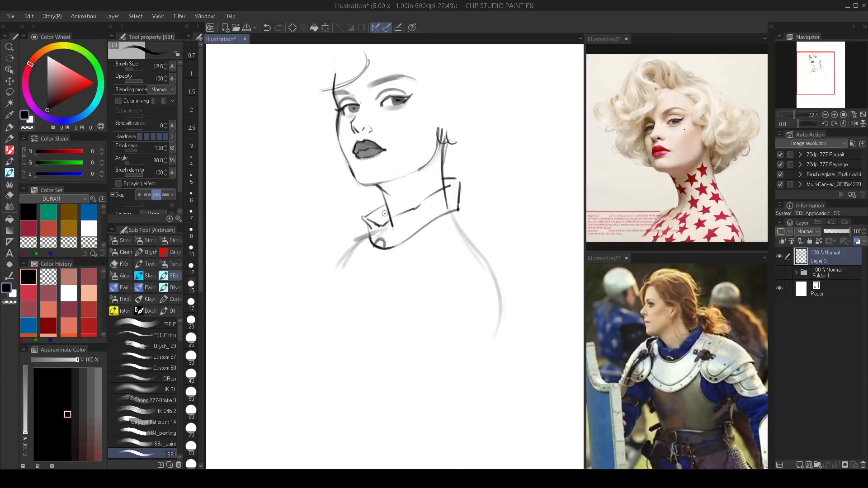
pyautogui.moveTo(384, 213)
pyautogui.mouseDown()
pyautogui.moveTo(383, 220)
pyautogui.moveTo(426, 191)
pyautogui.moveTo(427, 206)
pyautogui.moveTo(417, 204)
pyautogui.mouseUp()
pyautogui.press(']')
pyautogui.press(']')
pyautogui.press(']')
pyautogui.press(']')
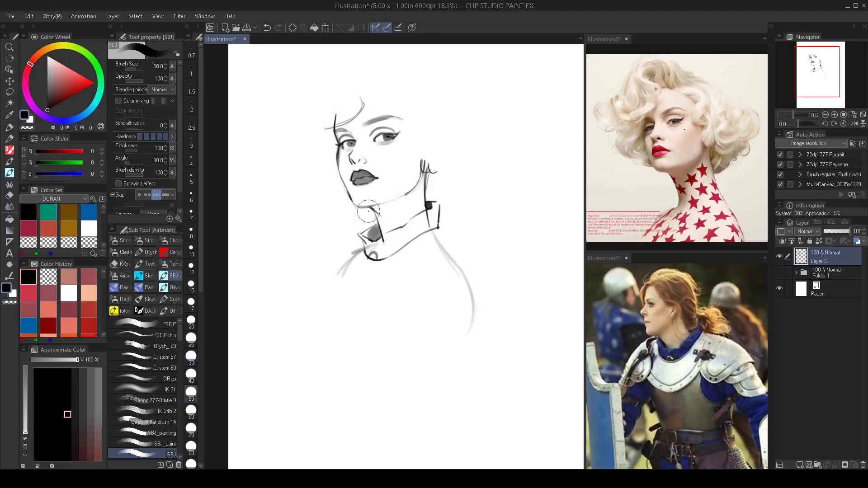
# Shade the neck in soft grey beneath the jaw, from the chin to the ear, at brush size 30.
pyautogui.press('[')
pyautogui.press('[')
pyautogui.press('[')
pyautogui.press('[')
pyautogui.moveTo(355, 205)
pyautogui.mouseDown()
pyautogui.moveTo(407, 193)
pyautogui.moveTo(424, 173)
pyautogui.moveTo(392, 213)
pyautogui.moveTo(375, 211)
pyautogui.moveTo(402, 195)
pyautogui.moveTo(388, 214)
pyautogui.mouseUp()
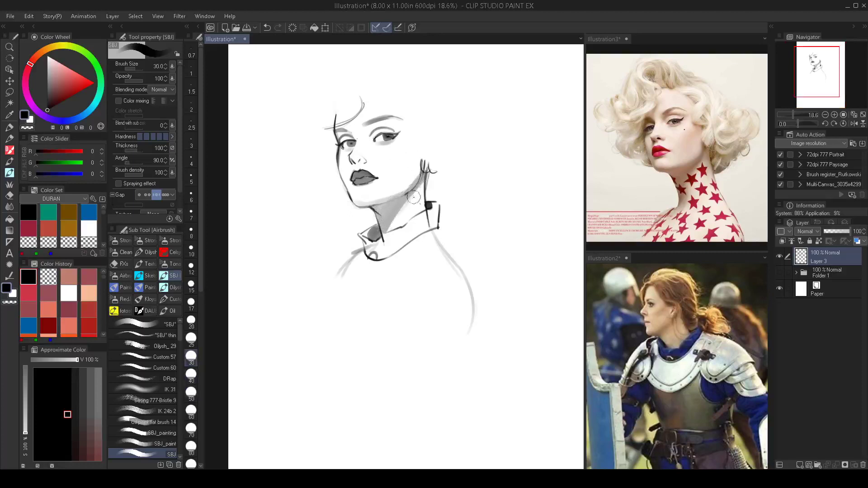
# Sketch the large shoulder plate over the near shoulder with its rounded front edge and lower curve at brush size 5.
pyautogui.scroll(-2, 410, 203)
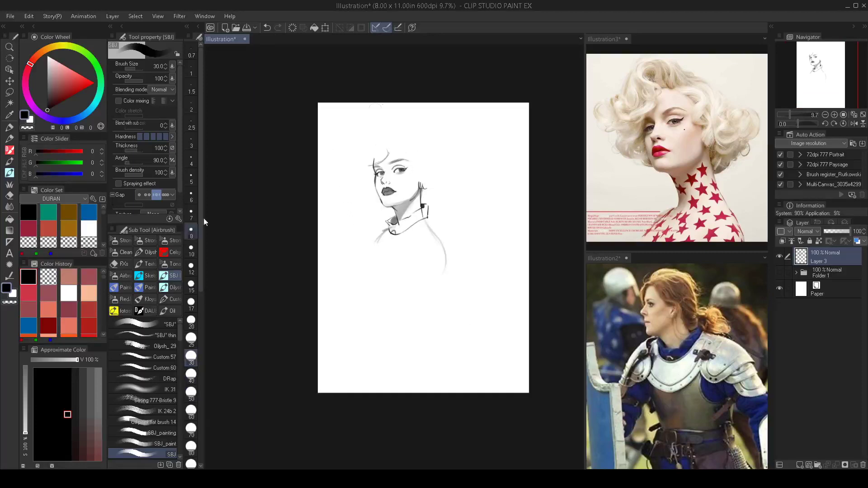
pyautogui.moveTo(421, 253); pyautogui.dragTo(437, 260)
pyautogui.moveTo(436, 256); pyautogui.dragTo(437, 257)
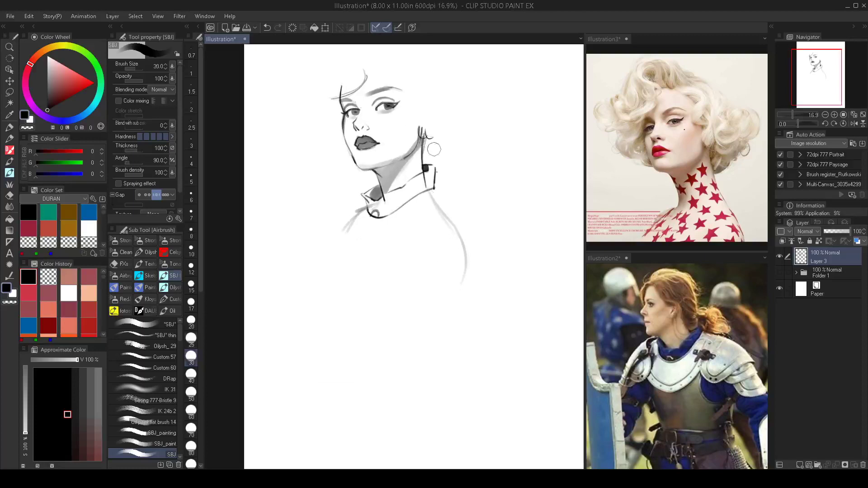
pyautogui.press('[')
pyautogui.press('[')
pyautogui.press('[')
pyautogui.press('[')
pyautogui.press('[')
pyautogui.press('[')
pyautogui.press('[')
pyautogui.press('[')
pyautogui.press('[')
pyautogui.press('[')
pyautogui.press('[')
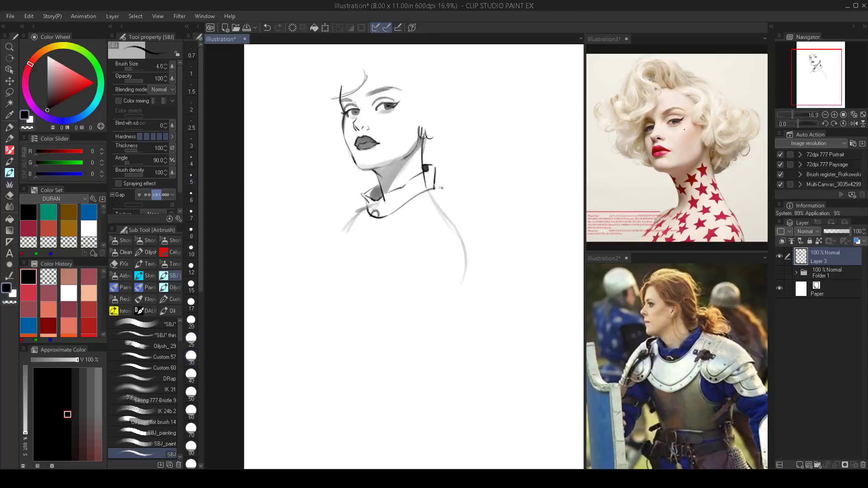
pyautogui.press(']')
pyautogui.moveTo(437, 188)
pyautogui.mouseDown()
pyautogui.moveTo(465, 199)
pyautogui.moveTo(425, 190)
pyautogui.moveTo(392, 239)
pyautogui.moveTo(389, 255)
pyautogui.moveTo(404, 259)
pyautogui.mouseUp()
pyautogui.moveTo(392, 227)
pyautogui.mouseDown()
pyautogui.moveTo(406, 264)
pyautogui.moveTo(469, 220)
pyautogui.moveTo(489, 230)
pyautogui.moveTo(497, 257)
pyautogui.moveTo(479, 224)
pyautogui.moveTo(449, 224)
pyautogui.moveTo(426, 248)
pyautogui.mouseUp()
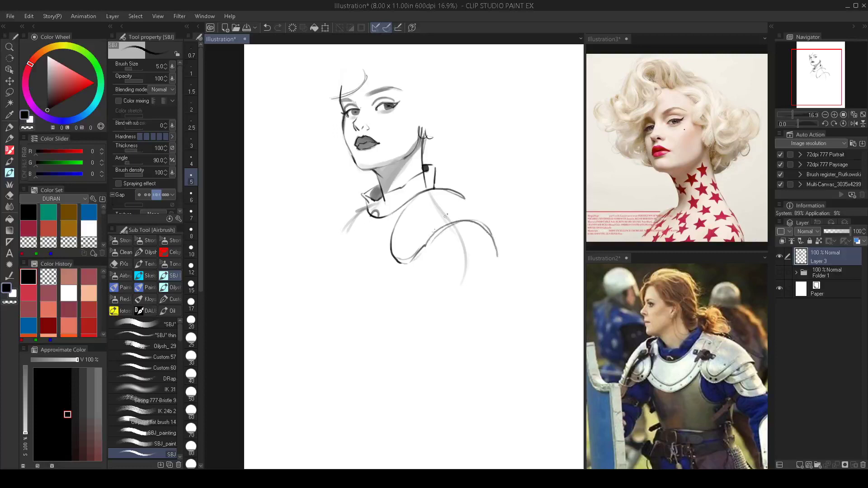
# Extend the shoulder plate's outer edge and draw a second armour plate beneath it over the upper arm, undoing one stroke.
pyautogui.moveTo(445, 193)
pyautogui.mouseDown()
pyautogui.moveTo(476, 204)
pyautogui.moveTo(498, 255)
pyautogui.moveTo(465, 199)
pyautogui.mouseUp()
pyautogui.moveTo(425, 247)
pyautogui.mouseDown()
pyautogui.moveTo(491, 247)
pyautogui.moveTo(501, 258)
pyautogui.moveTo(500, 246)
pyautogui.moveTo(501, 257)
pyautogui.moveTo(484, 248)
pyautogui.moveTo(426, 251)
pyautogui.moveTo(451, 288)
pyautogui.moveTo(494, 290)
pyautogui.mouseUp()
pyautogui.hotkey('ctrl', 'z')
pyautogui.moveTo(498, 255)
pyautogui.mouseDown()
pyautogui.moveTo(500, 290)
pyautogui.moveTo(485, 297)
pyautogui.moveTo(442, 272)
pyautogui.mouseUp()
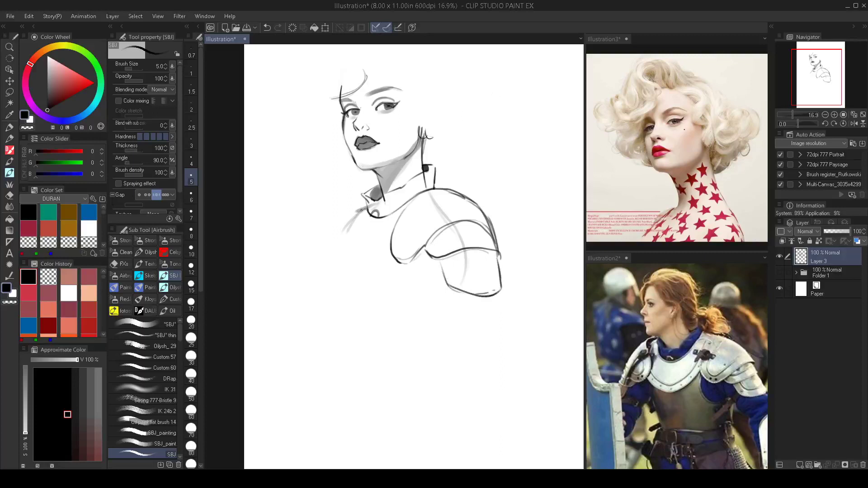
# Sketch the far shoulder's plate as a narrow curve hanging down from the collar's front corner.
pyautogui.moveTo(360, 210)
pyautogui.mouseDown()
pyautogui.moveTo(346, 228)
pyautogui.moveTo(349, 261)
pyautogui.moveTo(342, 259)
pyautogui.mouseUp()
pyautogui.moveTo(353, 215)
pyautogui.mouseDown()
pyautogui.moveTo(339, 237)
pyautogui.moveTo(341, 261)
pyautogui.moveTo(364, 208)
pyautogui.moveTo(355, 221)
pyautogui.mouseUp()
# Draw the far arm's outer line and a curve below the near armpit at brush size 4.5.
pyautogui.press(']')
pyautogui.press(']')
pyautogui.press(']')
pyautogui.press(']')
pyautogui.press('[')
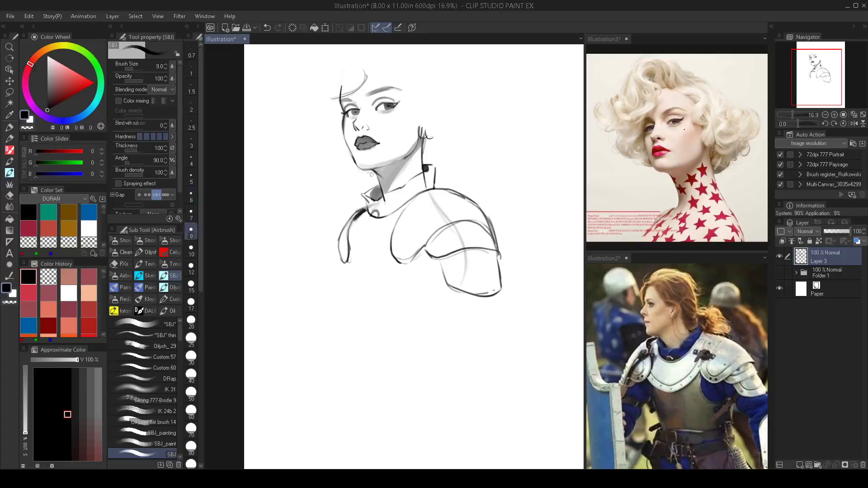
pyautogui.press('[')
pyautogui.press('[')
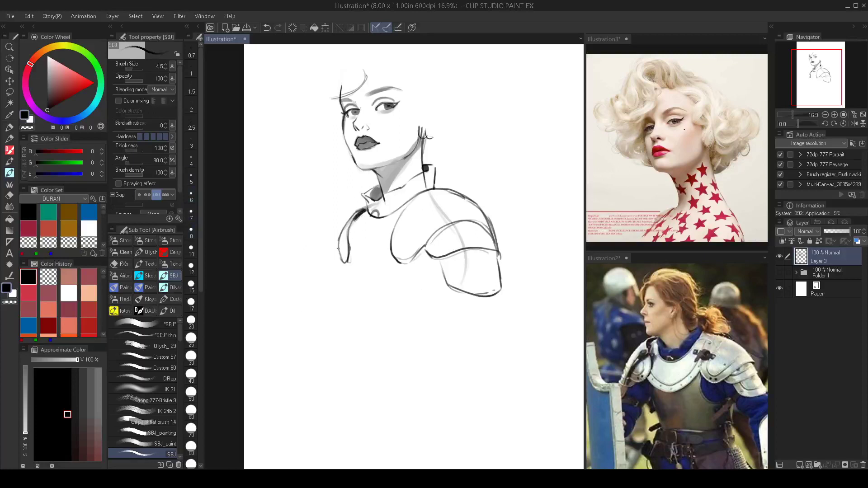
pyautogui.moveTo(338, 248); pyautogui.dragTo(329, 281)
pyautogui.moveTo(429, 250)
pyautogui.mouseDown()
pyautogui.moveTo(417, 280)
pyautogui.moveTo(439, 311)
pyautogui.mouseUp()
pyautogui.moveTo(332, 274); pyautogui.dragTo(328, 290)
pyautogui.moveTo(337, 258); pyautogui.dragTo(327, 310)
# Thin the inner edge of the far shoulder plate using transparent colour at brush size 9.
pyautogui.press('x')
pyautogui.press(']')
pyautogui.press(']')
pyautogui.press(']')
pyautogui.press(']')
pyautogui.press(']')
pyautogui.press(']')
pyautogui.press('[')
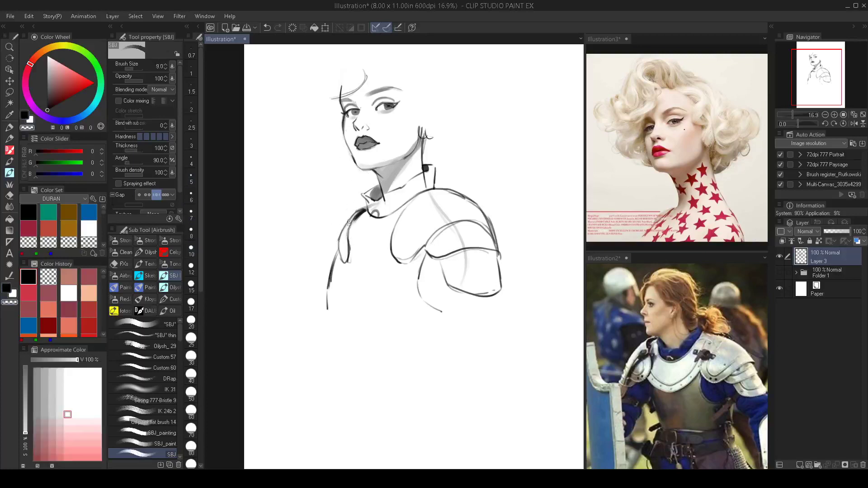
pyautogui.moveTo(347, 226)
pyautogui.mouseDown()
pyautogui.moveTo(339, 251)
pyautogui.moveTo(347, 261)
pyautogui.moveTo(335, 260)
pyautogui.moveTo(342, 267)
pyautogui.moveTo(348, 254)
pyautogui.mouseUp()
pyautogui.press(']')
pyautogui.press(']')
# Return to black and strengthen the near shoulder plate's contours at brush size 4.5.
pyautogui.press('x')
pyautogui.press('[')
pyautogui.press('[')
pyautogui.press('[')
pyautogui.moveTo(395, 226)
pyautogui.mouseDown()
pyautogui.moveTo(398, 263)
pyautogui.moveTo(450, 223)
pyautogui.moveTo(471, 222)
pyautogui.mouseUp()
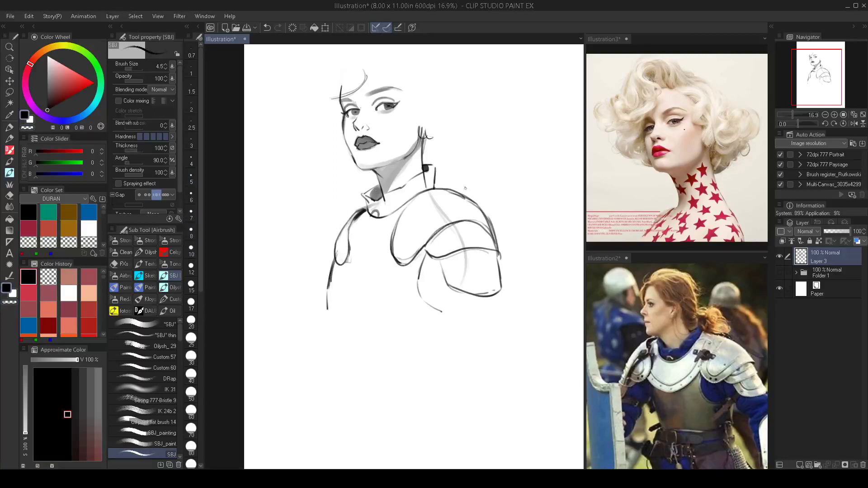
# Draw the inner underarm line and the short edges below the near arm's lower plate.
pyautogui.press(']')
pyautogui.press('[')
pyautogui.moveTo(429, 262); pyautogui.dragTo(430, 294)
pyautogui.moveTo(436, 298)
pyautogui.mouseDown()
pyautogui.moveTo(455, 309)
pyautogui.moveTo(492, 305)
pyautogui.moveTo(448, 320)
pyautogui.moveTo(473, 321)
pyautogui.mouseUp()
# Shade the underarm area behind the near arm plates and fill the collar in grey at brush size 35.
pyautogui.press(']')
pyautogui.press(']')
pyautogui.press(']')
pyautogui.press(']')
pyautogui.press(']')
pyautogui.press(']')
pyautogui.press(']')
pyautogui.press(']')
pyautogui.press(']')
pyautogui.press(']')
pyautogui.press(']')
pyautogui.press(']')
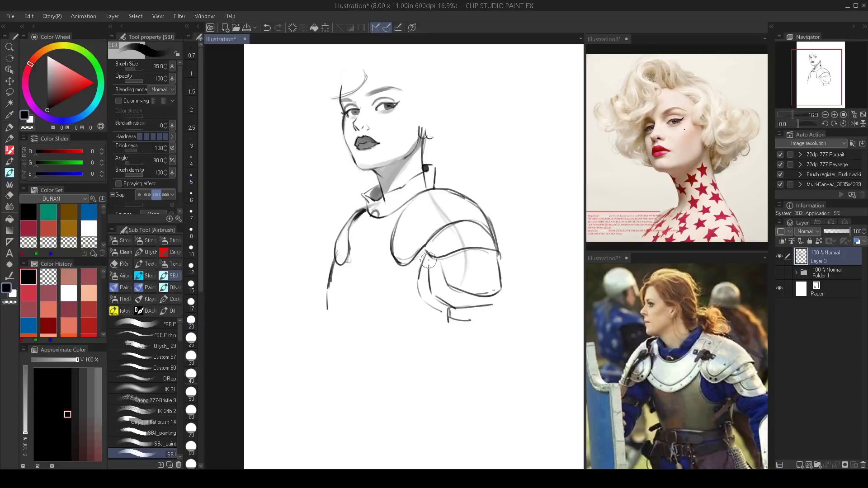
pyautogui.moveTo(429, 260)
pyautogui.mouseDown()
pyautogui.moveTo(422, 295)
pyautogui.moveTo(441, 312)
pyautogui.moveTo(428, 260)
pyautogui.moveTo(444, 296)
pyautogui.moveTo(436, 277)
pyautogui.moveTo(455, 290)
pyautogui.mouseUp()
pyautogui.press('[')
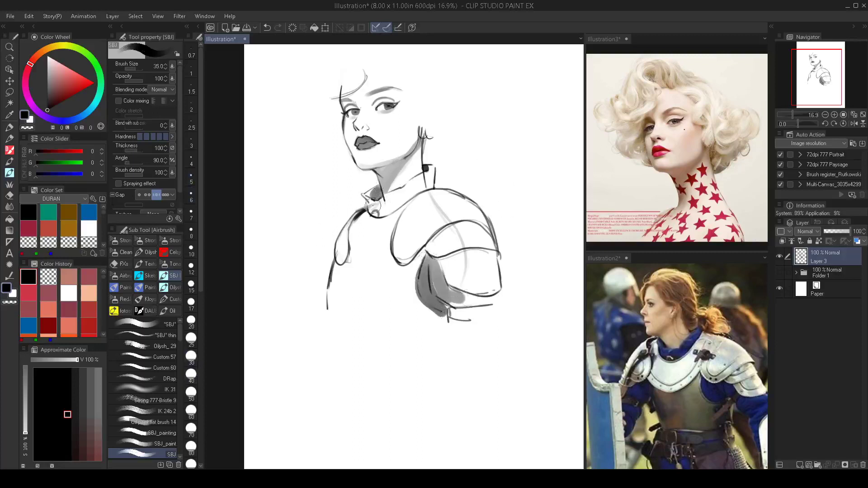
pyautogui.moveTo(372, 199)
pyautogui.mouseDown()
pyautogui.moveTo(415, 193)
pyautogui.moveTo(401, 195)
pyautogui.moveTo(430, 171)
pyautogui.moveTo(394, 195)
pyautogui.moveTo(412, 237)
pyautogui.mouseUp()
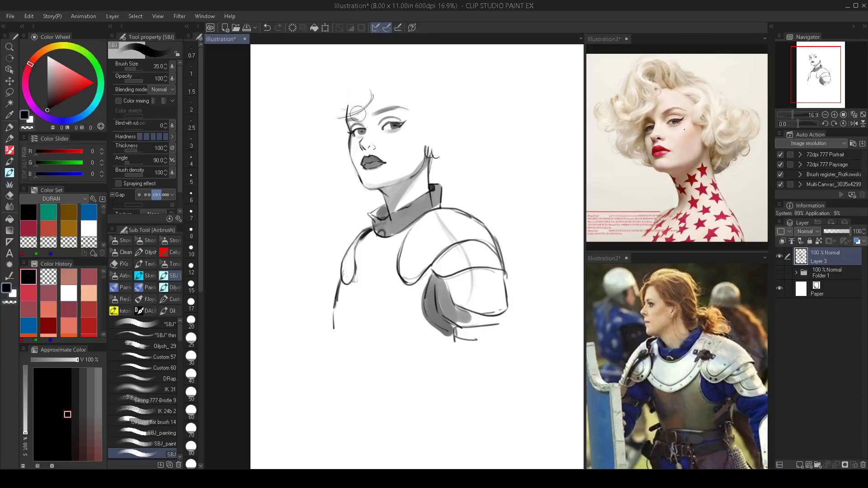
# Sketch the loose curls on the far side of the face at brush size 6, redoing two unsatisfactory strokes.
pyautogui.moveTo(412, 222); pyautogui.dragTo(420, 219)
pyautogui.moveTo(420, 219)
pyautogui.mouseDown()
pyautogui.moveTo(401, 217)
pyautogui.moveTo(411, 179)
pyautogui.mouseUp()
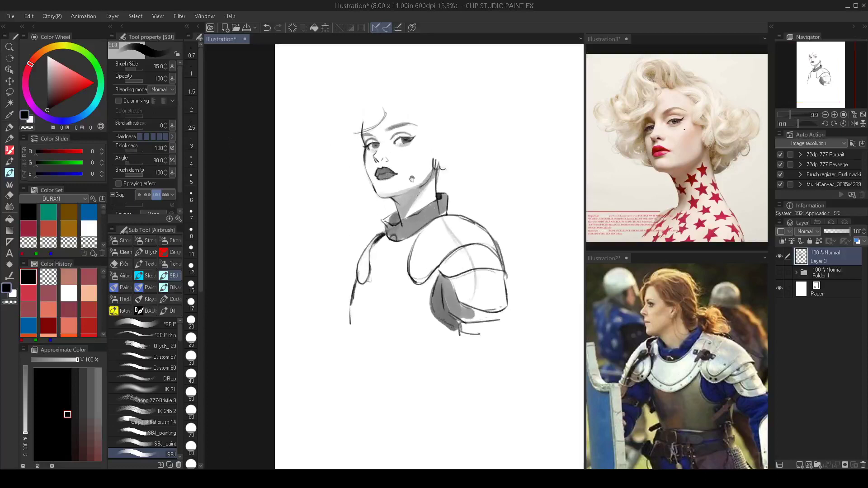
pyautogui.press('[')
pyautogui.moveTo(345, 120)
pyautogui.mouseDown()
pyautogui.moveTo(326, 119)
pyautogui.moveTo(319, 152)
pyautogui.moveTo(310, 147)
pyautogui.moveTo(333, 144)
pyautogui.moveTo(337, 187)
pyautogui.mouseUp()
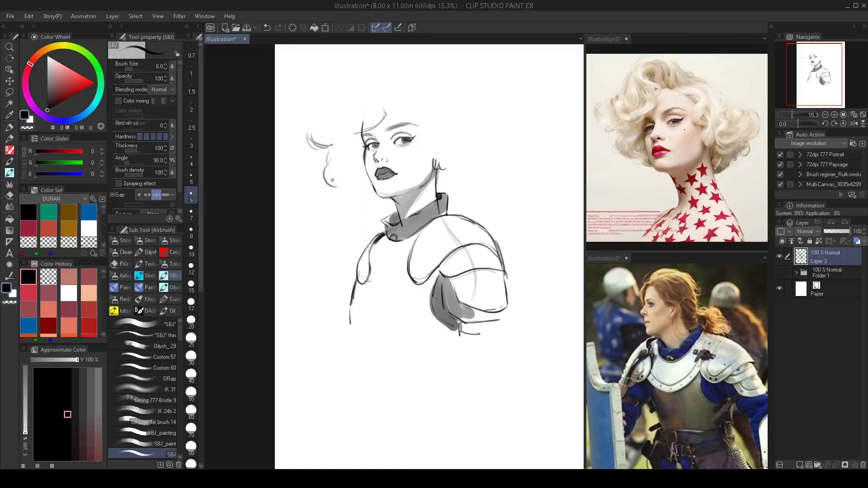
pyautogui.moveTo(334, 154)
pyautogui.mouseDown()
pyautogui.moveTo(352, 177)
pyautogui.moveTo(336, 176)
pyautogui.moveTo(361, 184)
pyautogui.mouseUp()
pyautogui.hotkey('ctrl', 'z')
pyautogui.hotkey('ctrl', 'z')
pyautogui.moveTo(360, 175); pyautogui.dragTo(371, 186)
pyautogui.moveTo(314, 123)
pyautogui.mouseDown()
pyautogui.moveTo(310, 141)
pyautogui.moveTo(319, 117)
pyautogui.moveTo(348, 127)
pyautogui.mouseUp()
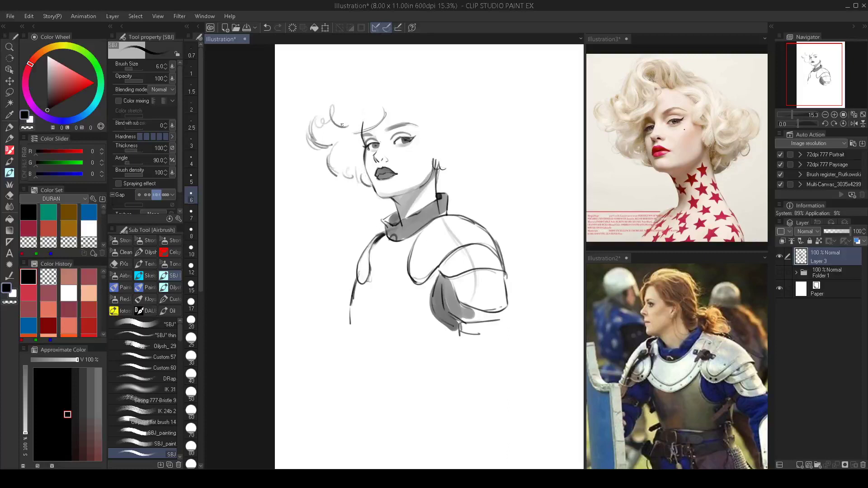
# Draw the swept front curl and the hair's outline over the crown to the back curls, undoing the last stroke.
pyautogui.moveTo(346, 80)
pyautogui.mouseDown()
pyautogui.moveTo(342, 104)
pyautogui.moveTo(370, 72)
pyautogui.moveTo(402, 100)
pyautogui.moveTo(368, 79)
pyautogui.moveTo(371, 108)
pyautogui.moveTo(384, 104)
pyautogui.moveTo(362, 134)
pyautogui.moveTo(371, 126)
pyautogui.mouseUp()
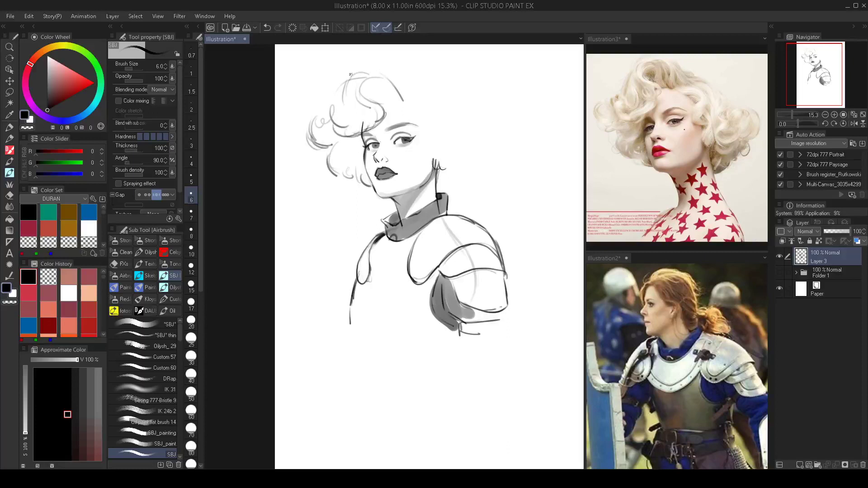
pyautogui.moveTo(342, 100)
pyautogui.mouseDown()
pyautogui.moveTo(354, 80)
pyautogui.moveTo(388, 72)
pyautogui.moveTo(404, 92)
pyautogui.moveTo(404, 77)
pyautogui.moveTo(413, 99)
pyautogui.moveTo(429, 94)
pyautogui.moveTo(453, 127)
pyautogui.moveTo(465, 118)
pyautogui.moveTo(497, 147)
pyautogui.moveTo(482, 171)
pyautogui.mouseUp()
pyautogui.hotkey('ctrl', 'z')
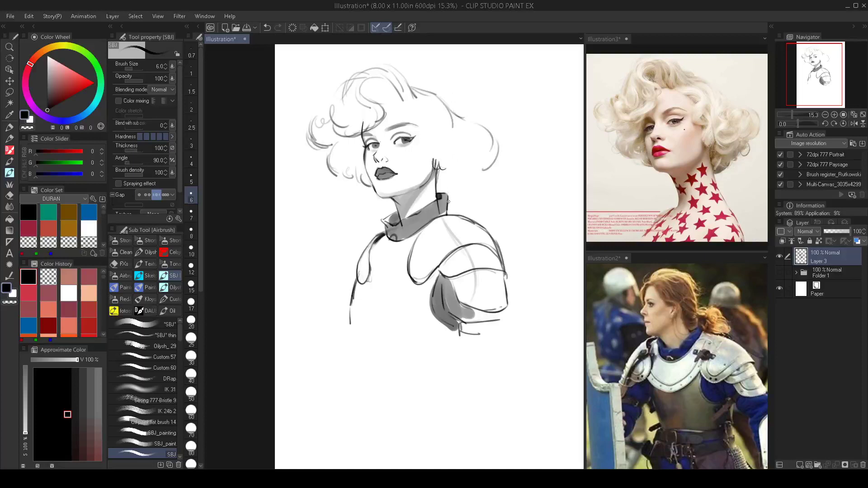
# Outline the bottom of the back curls down to the collar and add inner strands to the curls beside the cheek.
pyautogui.moveTo(447, 199)
pyautogui.mouseDown()
pyautogui.moveTo(458, 198)
pyautogui.moveTo(462, 176)
pyautogui.moveTo(495, 161)
pyautogui.moveTo(490, 138)
pyautogui.mouseUp()
pyautogui.moveTo(342, 145); pyautogui.dragTo(333, 172)
pyautogui.moveTo(356, 158)
pyautogui.mouseDown()
pyautogui.moveTo(351, 176)
pyautogui.moveTo(368, 184)
pyautogui.mouseUp()
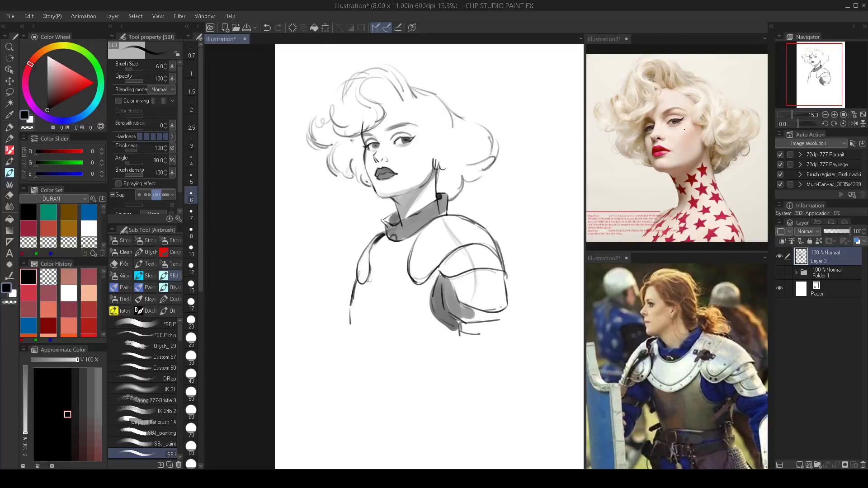
# Strengthen the front curls above the forehead with darker contour strokes and add a strand line at the crown.
pyautogui.moveTo(349, 123); pyautogui.dragTo(369, 117)
pyautogui.moveTo(347, 79); pyautogui.dragTo(333, 115)
pyautogui.moveTo(353, 79); pyautogui.dragTo(334, 120)
pyautogui.moveTo(353, 79)
pyautogui.mouseDown()
pyautogui.moveTo(370, 108)
pyautogui.moveTo(352, 131)
pyautogui.mouseUp()
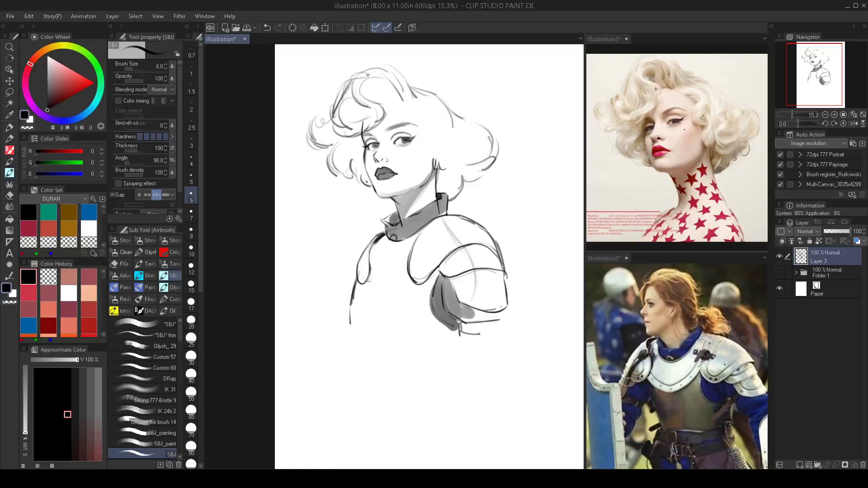
pyautogui.moveTo(388, 79); pyautogui.dragTo(390, 94)
# Refine the curl falling over the forehead with thin strokes at brush size 3.5.
pyautogui.press('[')
pyautogui.press('[')
pyautogui.press('[')
pyautogui.press('[')
pyautogui.press('[')
pyautogui.moveTo(370, 108)
pyautogui.mouseDown()
pyautogui.moveTo(363, 131)
pyautogui.moveTo(366, 116)
pyautogui.mouseUp()
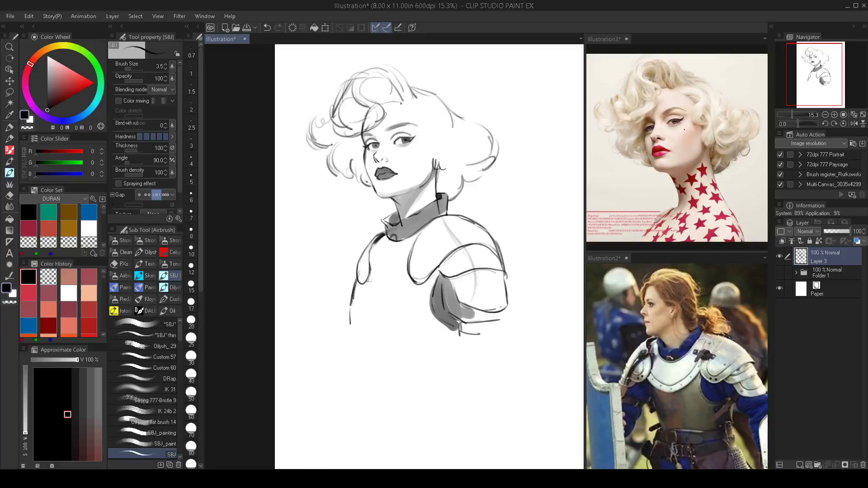
pyautogui.moveTo(408, 104)
pyautogui.mouseDown()
pyautogui.moveTo(434, 128)
pyautogui.moveTo(422, 136)
pyautogui.moveTo(439, 147)
pyautogui.moveTo(430, 123)
pyautogui.moveTo(429, 131)
pyautogui.mouseUp()
pyautogui.hotkey('ctrl', 'z')
pyautogui.hotkey('ctrl', 'z')
# Draw the hairline across the forehead and a wavy lock falling along the temple toward the ear.
pyautogui.press('e')
pyautogui.press('b')
pyautogui.moveTo(401, 100); pyautogui.dragTo(433, 102)
pyautogui.moveTo(442, 121)
pyautogui.mouseDown()
pyautogui.moveTo(434, 137)
pyautogui.moveTo(445, 146)
pyautogui.mouseUp()
pyautogui.moveTo(424, 131)
pyautogui.mouseDown()
pyautogui.moveTo(429, 144)
pyautogui.moveTo(421, 111)
pyautogui.mouseUp()
# Erase the old face line crossing the front curl above the far eye using transparent colour at brush size 25.
pyautogui.press('c')
pyautogui.press(']')
pyautogui.press(']')
pyautogui.press(']')
pyautogui.press(']')
pyautogui.press(']')
pyautogui.press(']')
pyautogui.press(']')
pyautogui.press(']')
pyautogui.press(']')
pyautogui.press(']')
pyautogui.press(']')
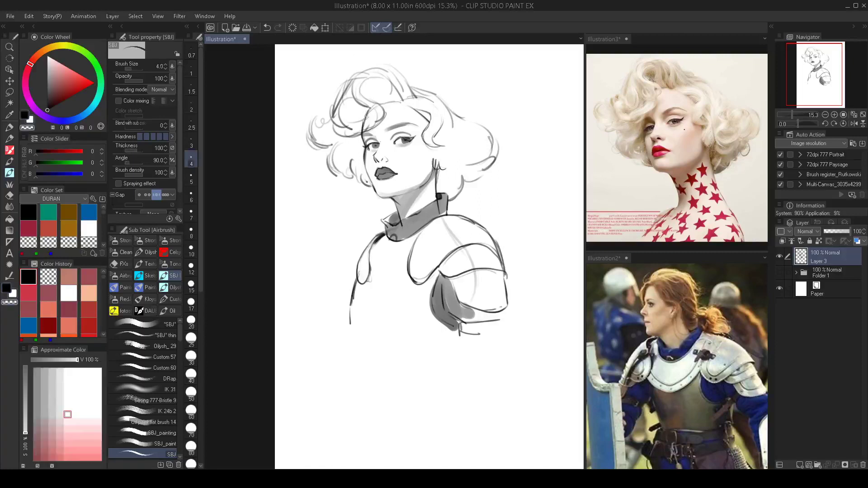
pyautogui.moveTo(363, 128); pyautogui.dragTo(369, 108)
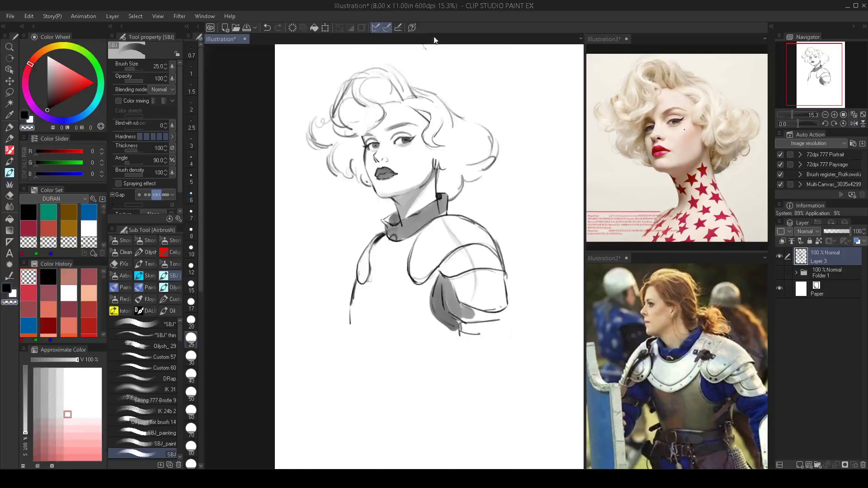
# Redraw the hair's outer contour from the crown to the back in black at brush size 4.5, redoing one stroke.
pyautogui.press('c')
pyautogui.press('[')
pyautogui.press('[')
pyautogui.press('[')
pyautogui.press('[')
pyautogui.press('[')
pyautogui.press('[')
pyautogui.press('[')
pyautogui.press('[')
pyautogui.press('[')
pyautogui.press('[')
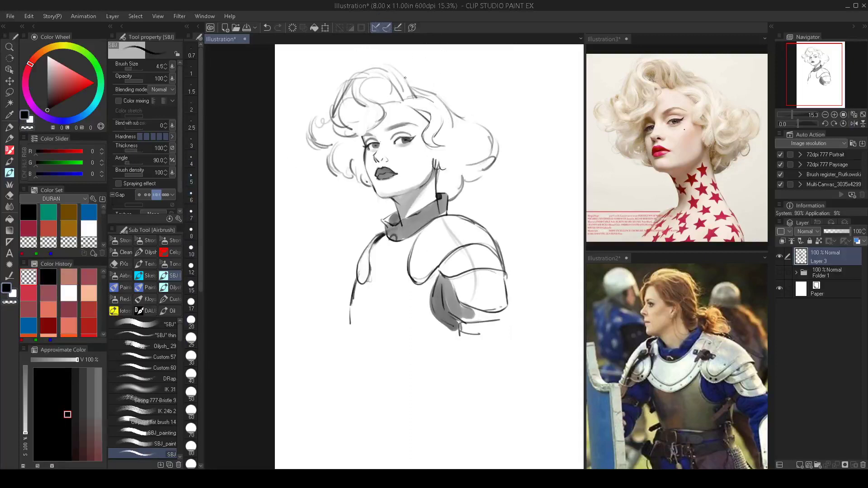
pyautogui.moveTo(392, 66)
pyautogui.mouseDown()
pyautogui.moveTo(415, 95)
pyautogui.moveTo(456, 117)
pyautogui.mouseUp()
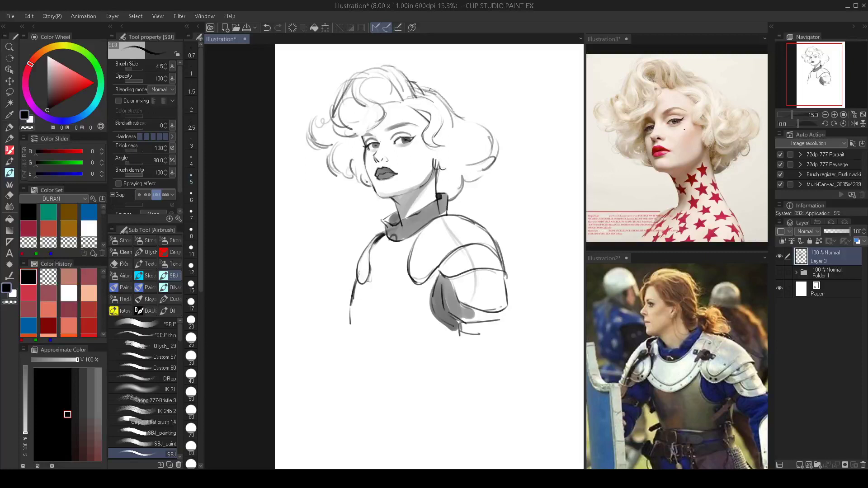
pyautogui.hotkey('ctrl', 'z')
pyautogui.moveTo(425, 88)
pyautogui.mouseDown()
pyautogui.moveTo(446, 103)
pyautogui.moveTo(439, 92)
pyautogui.moveTo(452, 129)
pyautogui.mouseUp()
# Flip the canvas horizontally and back, and add darker contours and inner strands to the curls around the ear.
pyautogui.press('h')
pyautogui.press('h')
pyautogui.moveTo(456, 112)
pyautogui.mouseDown()
pyautogui.moveTo(477, 147)
pyautogui.moveTo(480, 137)
pyautogui.moveTo(465, 130)
pyautogui.moveTo(497, 120)
pyautogui.moveTo(485, 169)
pyautogui.mouseUp()
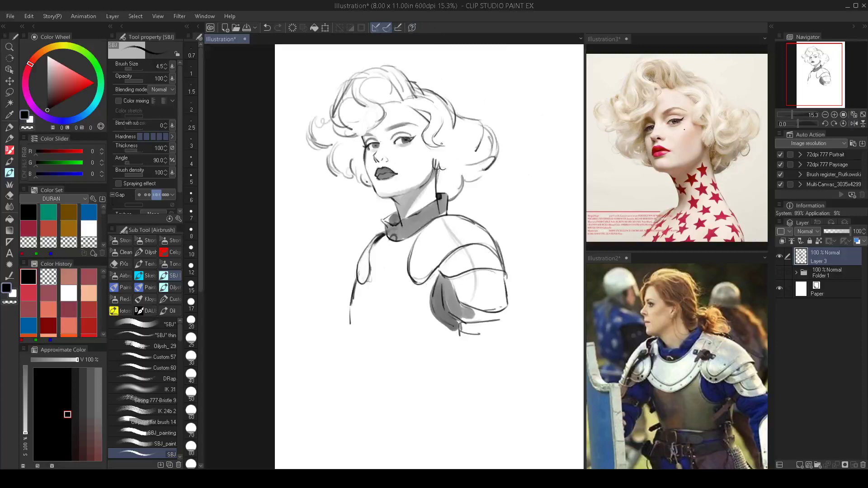
pyautogui.moveTo(448, 147)
pyautogui.mouseDown()
pyautogui.moveTo(443, 164)
pyautogui.moveTo(433, 163)
pyautogui.mouseUp()
pyautogui.moveTo(443, 142)
pyautogui.mouseDown()
pyautogui.moveTo(446, 170)
pyautogui.moveTo(463, 175)
pyautogui.moveTo(461, 166)
pyautogui.mouseUp()
pyautogui.moveTo(446, 169)
pyautogui.mouseDown()
pyautogui.moveTo(476, 155)
pyautogui.moveTo(462, 116)
pyautogui.moveTo(450, 144)
pyautogui.moveTo(471, 146)
pyautogui.moveTo(454, 155)
pyautogui.moveTo(470, 136)
pyautogui.mouseUp()
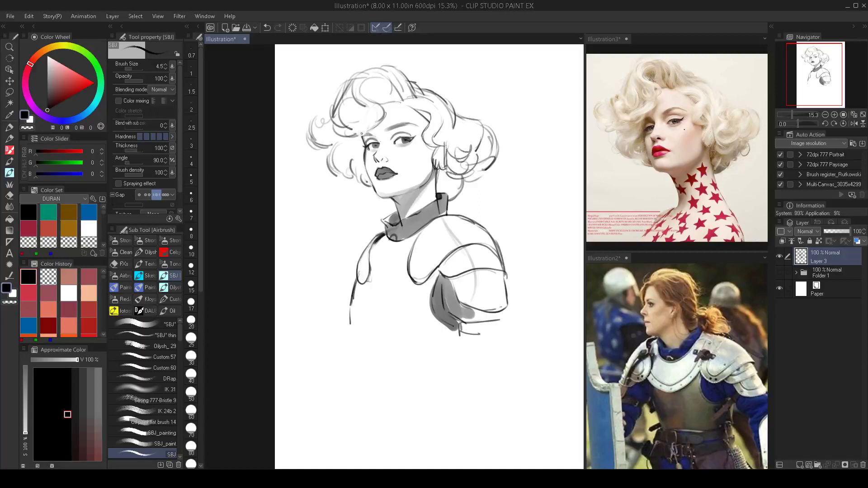
# Outline and shade the shadowed hair beside the far cheek, enlarging the brush.
pyautogui.moveTo(361, 148)
pyautogui.mouseDown()
pyautogui.moveTo(355, 176)
pyautogui.moveTo(361, 151)
pyautogui.moveTo(357, 172)
pyautogui.moveTo(357, 156)
pyautogui.moveTo(367, 181)
pyautogui.moveTo(355, 165)
pyautogui.mouseUp()
pyautogui.press(']')
pyautogui.press(']')
pyautogui.press(']')
pyautogui.press(']')
pyautogui.press(']')
pyautogui.press(']')
pyautogui.press(']')
pyautogui.press(']')
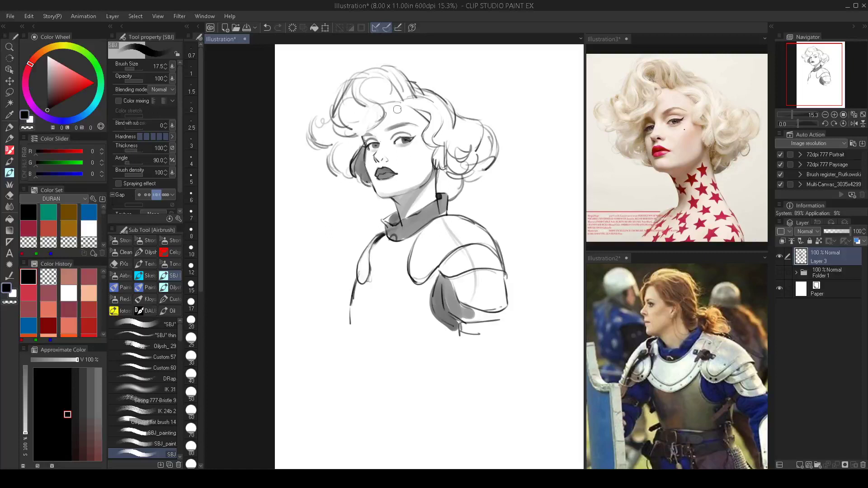
# Shade the hair behind the neck, the crown and the front curl with enlarged brush sizes, and flip the canvas horizontally.
pyautogui.press(']')
pyautogui.press(']')
pyautogui.moveTo(446, 174)
pyautogui.mouseDown()
pyautogui.moveTo(435, 170)
pyautogui.moveTo(440, 182)
pyautogui.moveTo(454, 183)
pyautogui.moveTo(479, 159)
pyautogui.mouseUp()
pyautogui.moveTo(432, 132)
pyautogui.mouseDown()
pyautogui.moveTo(422, 103)
pyautogui.moveTo(392, 92)
pyautogui.moveTo(398, 99)
pyautogui.moveTo(386, 82)
pyautogui.moveTo(366, 95)
pyautogui.moveTo(371, 87)
pyautogui.moveTo(421, 92)
pyautogui.moveTo(392, 73)
pyautogui.moveTo(422, 100)
pyautogui.mouseUp()
pyautogui.press(']')
pyautogui.press(']')
pyautogui.press(']')
pyautogui.press(']')
pyautogui.press('h')
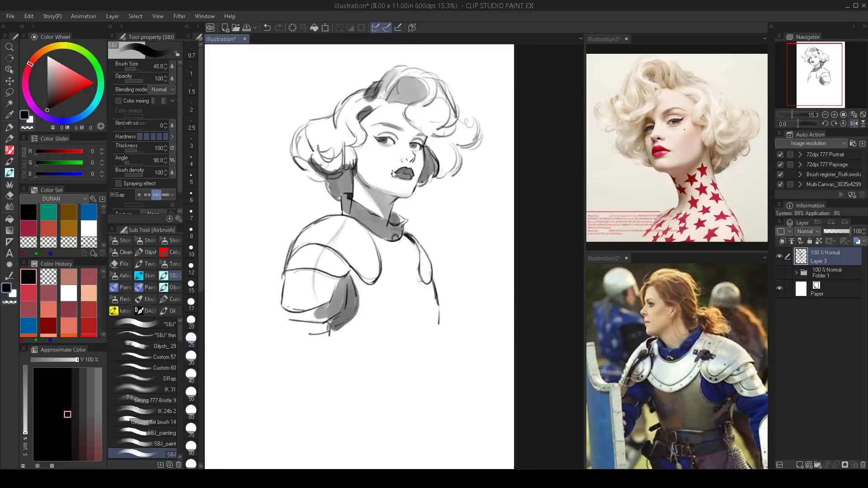
# Flip the canvas horizontally and softly shade the back curls with a brush enlarged to 150, and the far-side curl at size 80.
pyautogui.press('h')
pyautogui.press(']')
pyautogui.press(']')
pyautogui.press(']')
pyautogui.press(']')
pyautogui.press(']')
pyautogui.press(']')
pyautogui.press(']')
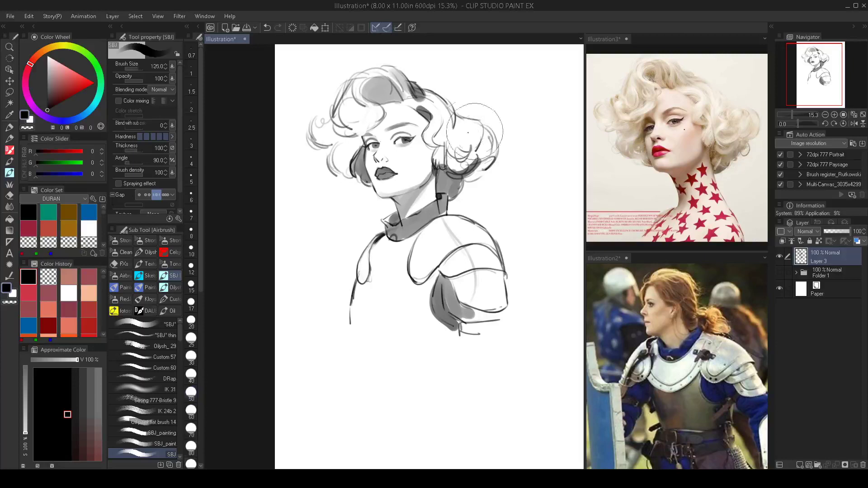
pyautogui.moveTo(481, 132); pyautogui.dragTo(466, 161)
pyautogui.press('[')
pyautogui.press('[')
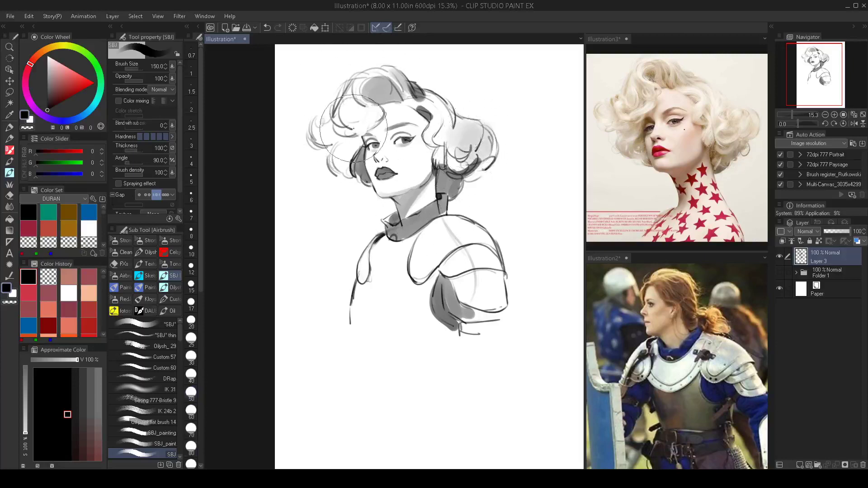
pyautogui.press('[')
pyautogui.moveTo(324, 135)
pyautogui.mouseDown()
pyautogui.moveTo(319, 140)
pyautogui.moveTo(346, 132)
pyautogui.mouseUp()
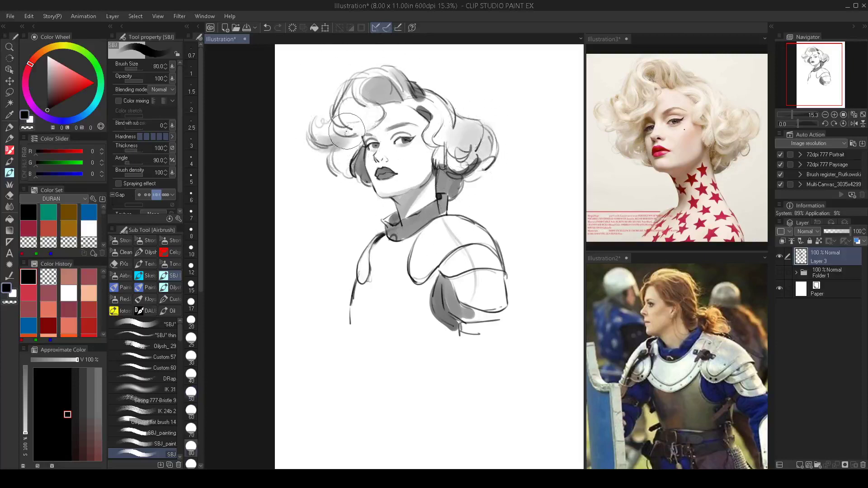
# Draw the breastplate's V-shaped lower edge between the shoulder plates in black at brush size 4.5.
pyautogui.moveTo(404, 144); pyautogui.dragTo(398, 94)
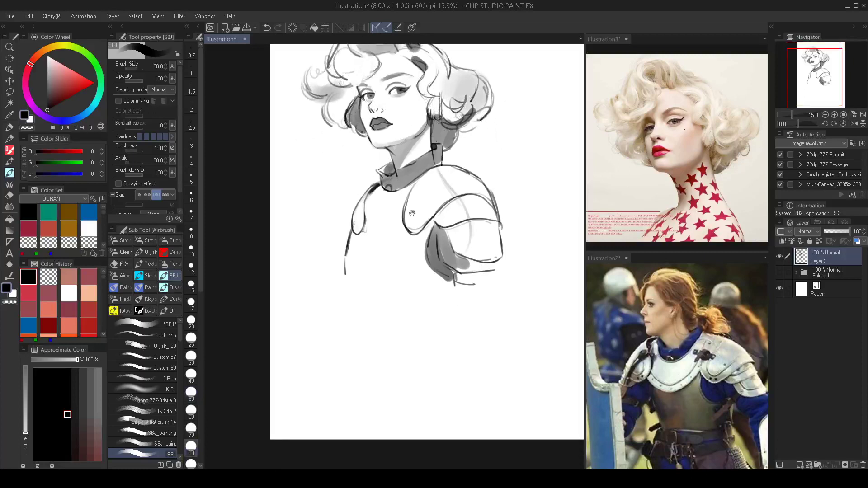
pyautogui.press('[')
pyautogui.press('[')
pyautogui.press('[')
pyautogui.press('[')
pyautogui.press('[')
pyautogui.press('[')
pyautogui.press('[')
pyautogui.press('[')
pyautogui.press('[')
pyautogui.press('[')
pyautogui.press('[')
pyautogui.press('[')
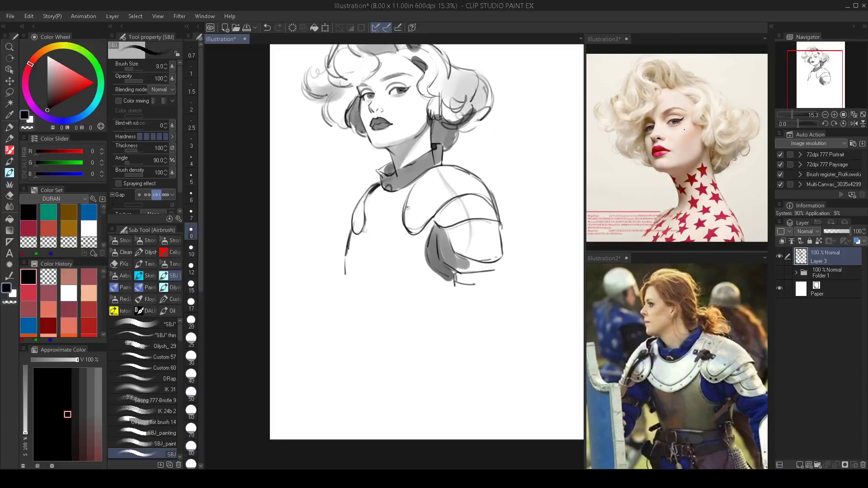
pyautogui.press('[')
pyautogui.press('[')
pyautogui.press('[')
pyautogui.press('[')
pyautogui.moveTo(403, 218); pyautogui.dragTo(369, 247)
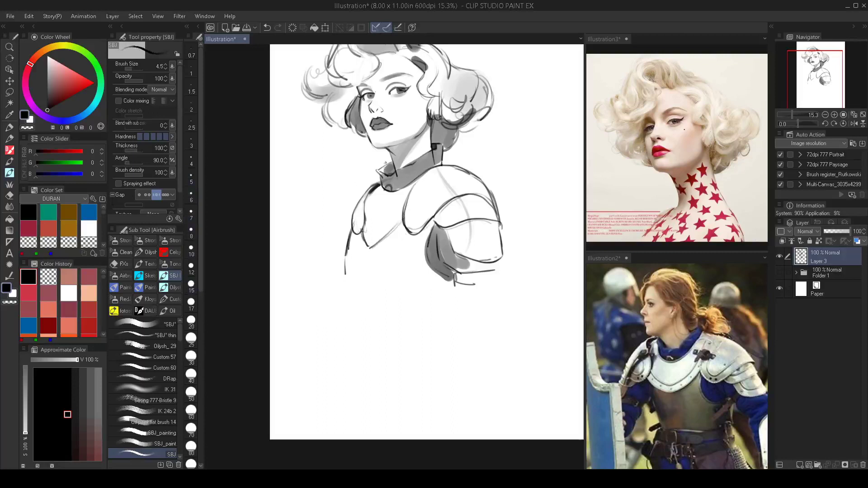
# Add the armour's neckline strokes and a small dark buckle on the near chest plate, undoing the last stroke and reducing the brush to 4.
pyautogui.moveTo(380, 186)
pyautogui.mouseDown()
pyautogui.moveTo(388, 191)
pyautogui.moveTo(428, 168)
pyautogui.mouseUp()
pyautogui.moveTo(410, 192)
pyautogui.mouseDown()
pyautogui.moveTo(406, 199)
pyautogui.moveTo(418, 198)
pyautogui.mouseUp()
pyautogui.moveTo(366, 219)
pyautogui.mouseDown()
pyautogui.moveTo(368, 232)
pyautogui.moveTo(404, 204)
pyautogui.moveTo(378, 229)
pyautogui.moveTo(400, 209)
pyautogui.mouseUp()
pyautogui.hotkey('ctrl', 'z')
pyautogui.press('[')
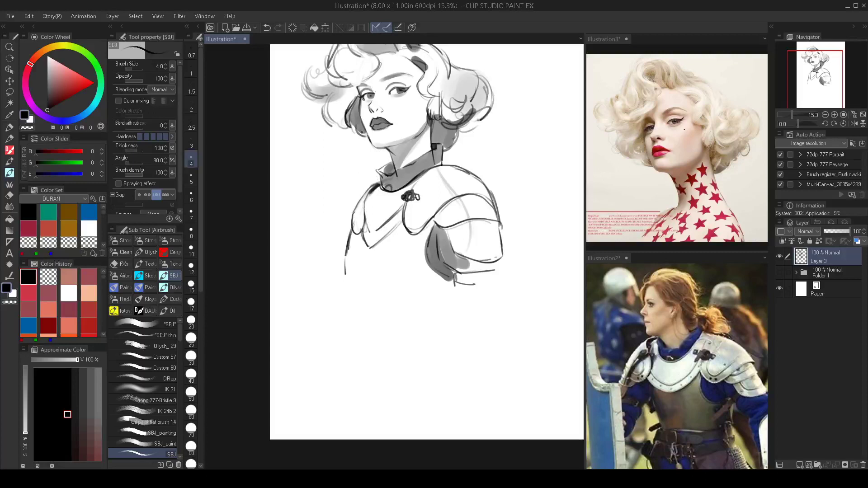
# Clean up the far shoulder plate with the eraser and redraw its outline with an inner rim line, reducing the brush to 3.5.
pyautogui.press('e')
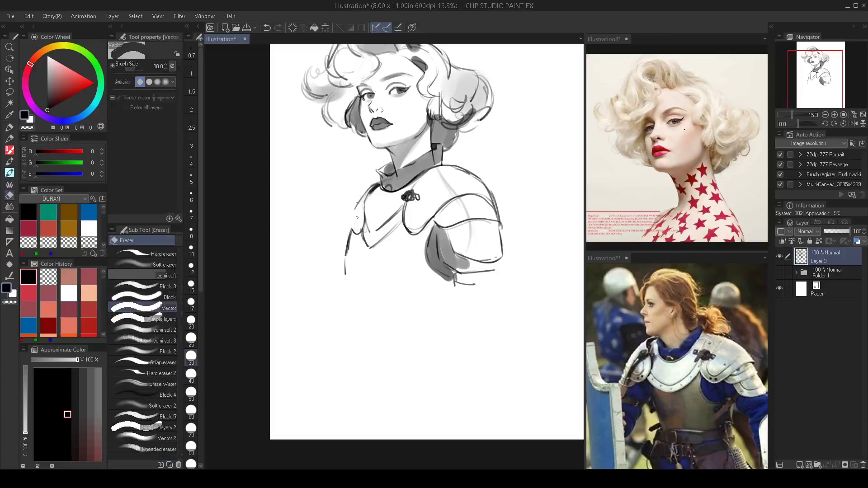
pyautogui.press('b')
pyautogui.moveTo(363, 195); pyautogui.dragTo(349, 233)
pyautogui.hotkey('ctrl', 'z')
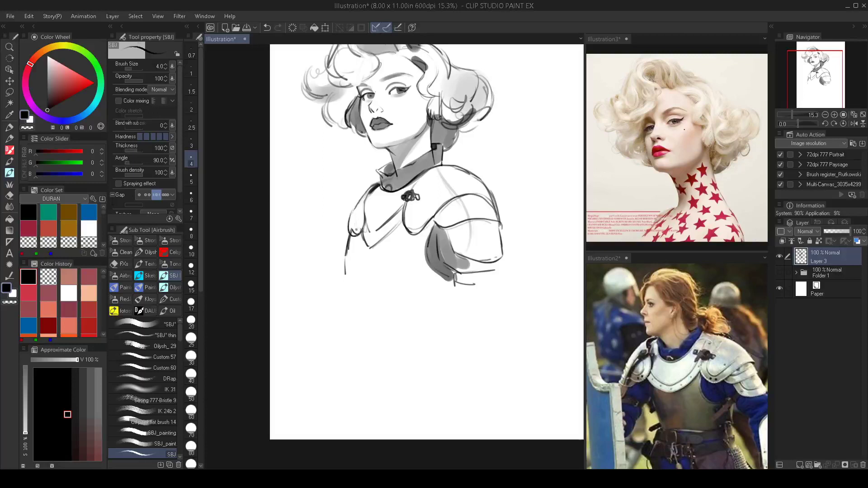
pyautogui.press('e')
pyautogui.moveTo(355, 211); pyautogui.dragTo(365, 218)
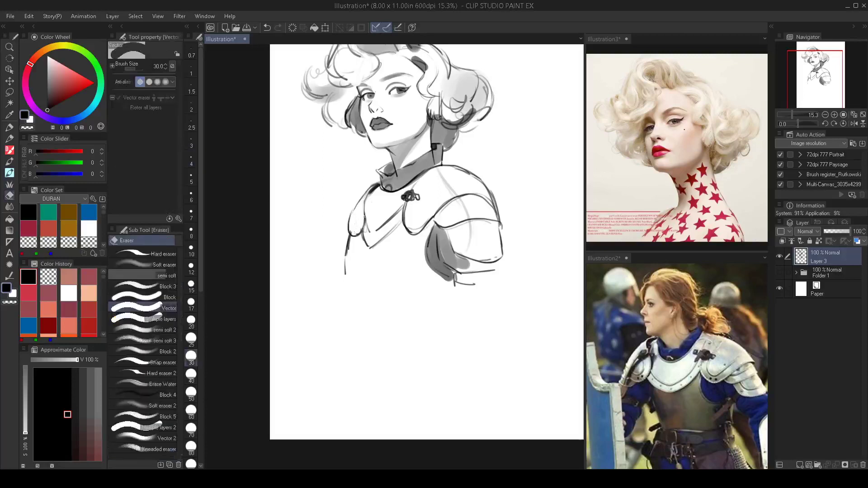
pyautogui.press('b')
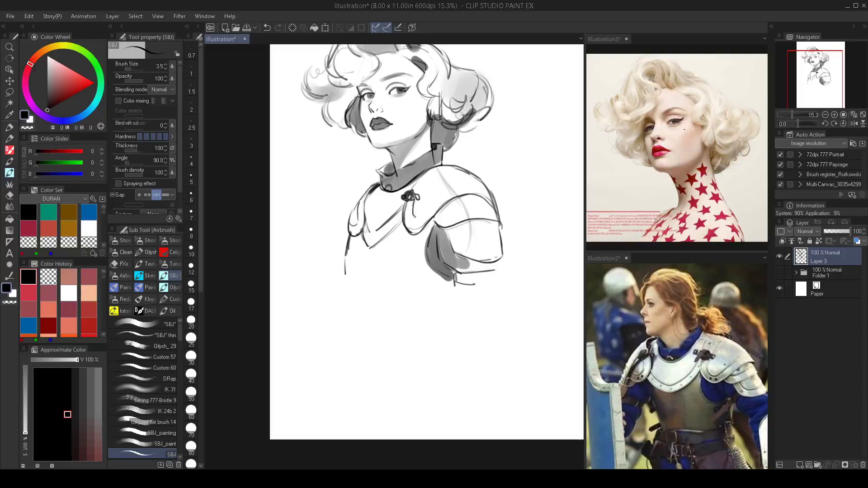
pyautogui.hotkey('ctrl', 'z')
# Draw the layered bands on the near shoulder and arm armour, redo the sleeve contour below with lacing, and flip the canvas horizontally and back.
pyautogui.moveTo(412, 201)
pyautogui.mouseDown()
pyautogui.moveTo(470, 185)
pyautogui.moveTo(486, 190)
pyautogui.moveTo(442, 193)
pyautogui.moveTo(425, 180)
pyautogui.moveTo(458, 167)
pyautogui.moveTo(434, 172)
pyautogui.mouseUp()
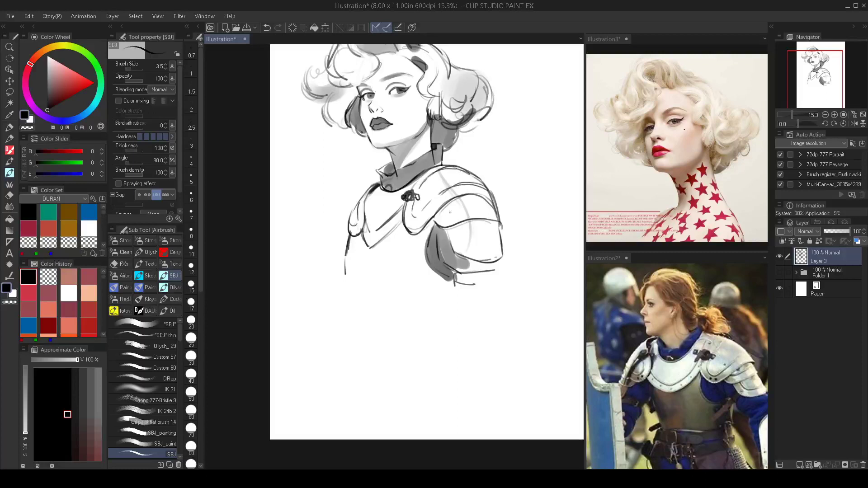
pyautogui.moveTo(453, 212)
pyautogui.mouseDown()
pyautogui.moveTo(495, 211)
pyautogui.moveTo(462, 242)
pyautogui.moveTo(494, 247)
pyautogui.moveTo(472, 248)
pyautogui.moveTo(459, 226)
pyautogui.mouseUp()
pyautogui.moveTo(505, 253); pyautogui.dragTo(507, 289)
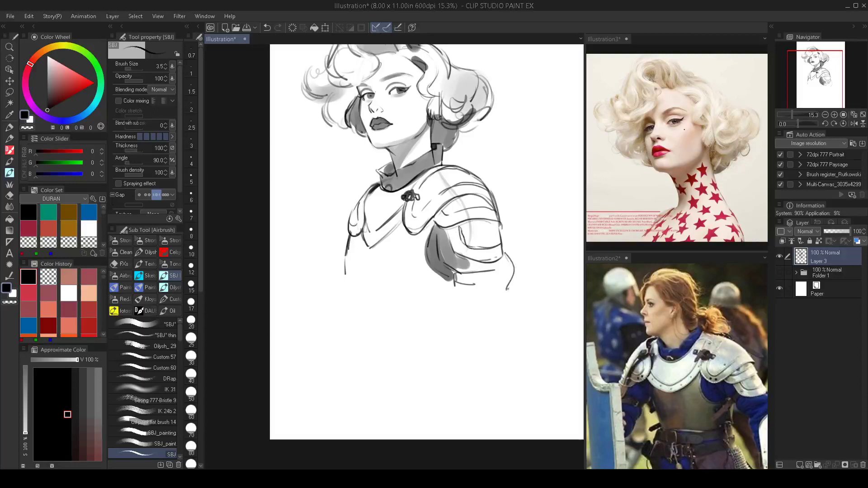
pyautogui.hotkey('ctrl', 'z')
pyautogui.moveTo(507, 246)
pyautogui.mouseDown()
pyautogui.moveTo(501, 286)
pyautogui.moveTo(433, 297)
pyautogui.moveTo(473, 285)
pyautogui.moveTo(464, 287)
pyautogui.moveTo(473, 286)
pyautogui.moveTo(465, 304)
pyautogui.moveTo(470, 298)
pyautogui.mouseUp()
pyautogui.press('h')
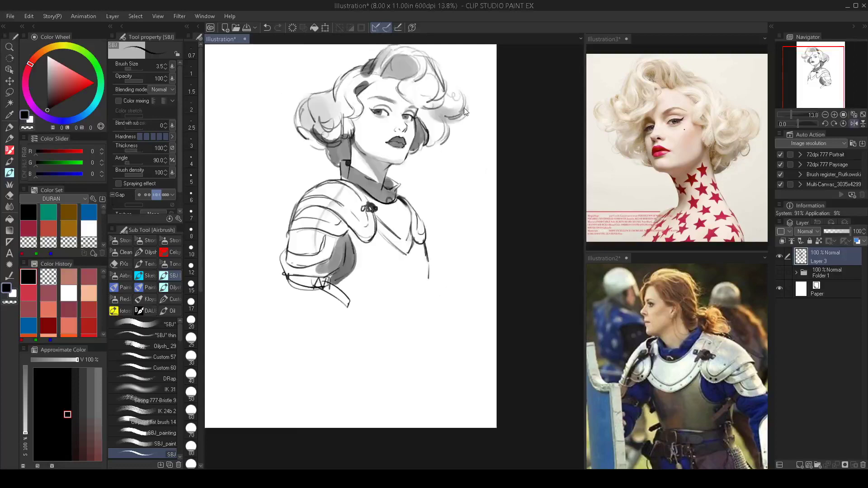
pyautogui.press('h')
# Erase the far torso contour with an enlarged eraser, redraw it longer, add the breastplate's centre line, and check it on the flipped canvas.
pyautogui.press('e')
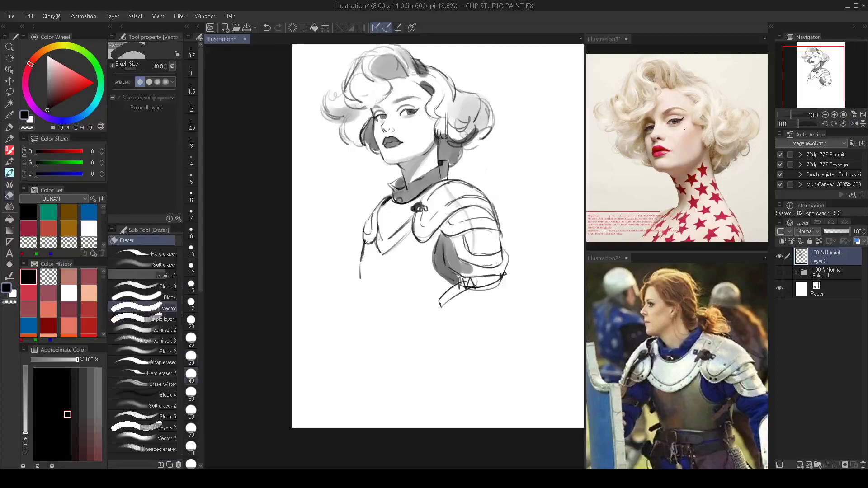
pyautogui.press(']')
pyautogui.press(']')
pyautogui.press(']')
pyautogui.press(']')
pyautogui.press(']')
pyautogui.press(']')
pyautogui.moveTo(363, 247); pyautogui.dragTo(359, 276)
pyautogui.press('b')
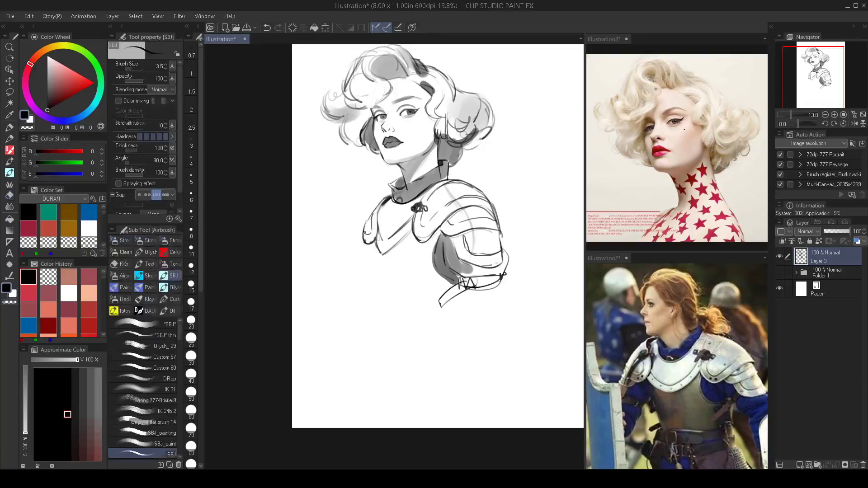
pyautogui.moveTo(363, 239); pyautogui.dragTo(356, 264)
pyautogui.moveTo(442, 228); pyautogui.dragTo(430, 269)
pyautogui.moveTo(363, 239)
pyautogui.mouseDown()
pyautogui.moveTo(356, 266)
pyautogui.moveTo(376, 274)
pyautogui.moveTo(359, 296)
pyautogui.mouseUp()
pyautogui.press('h')
pyautogui.press('h')
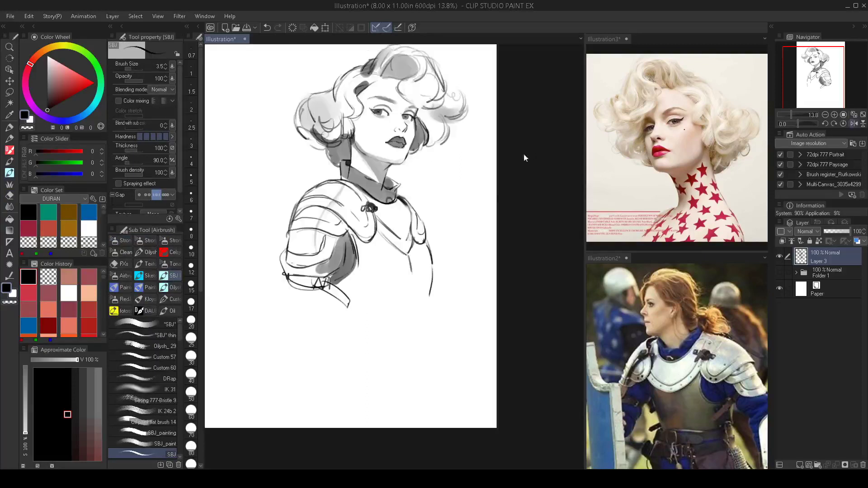
# Compare the Layer 3 sketch with the earlier sketch in Folder 1 by toggling their visibility, and examine the drawing on the flipped canvas.
pyautogui.moveTo(481, 253); pyautogui.dragTo(465, 285)
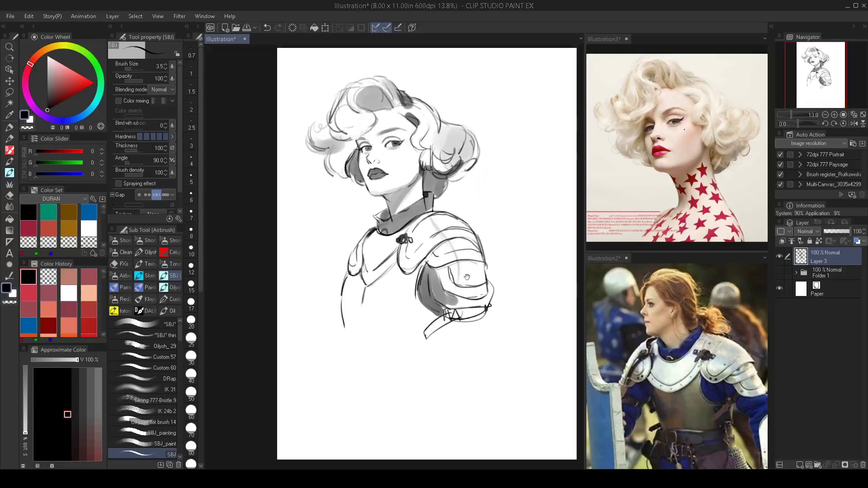
pyautogui.click(780, 257)
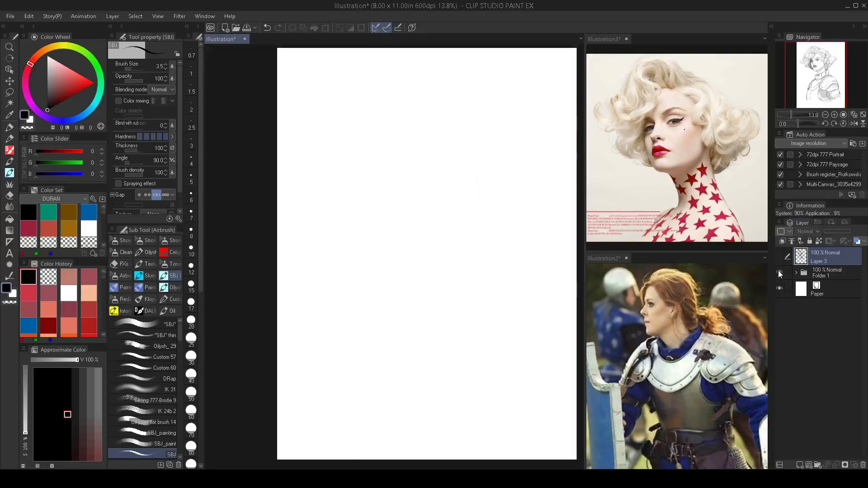
pyautogui.click(780, 257)
pyautogui.click(779, 257)
pyautogui.click(779, 257)
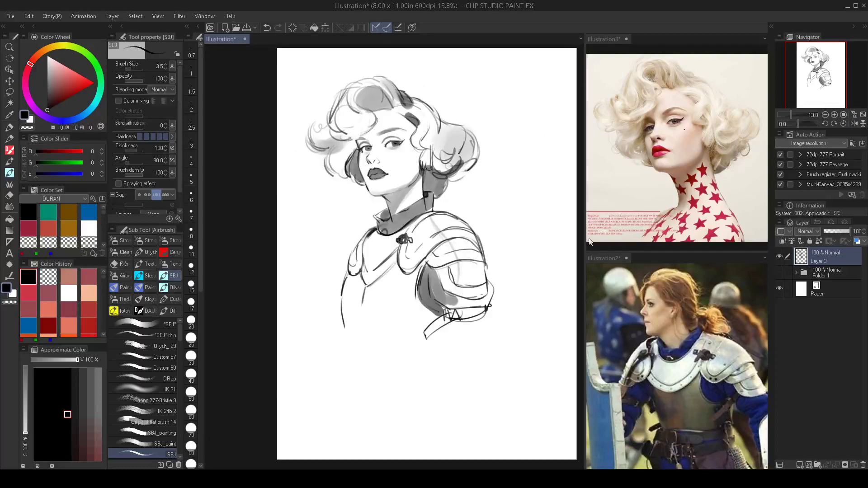
pyautogui.press('h')
pyautogui.press('h')
# Lasso the facial features, rotate them by -2.9 degrees with the width scaled to 99, deselect, and check them on the flipped canvas.
pyautogui.scroll(2, 410, 150)
pyautogui.press('m')
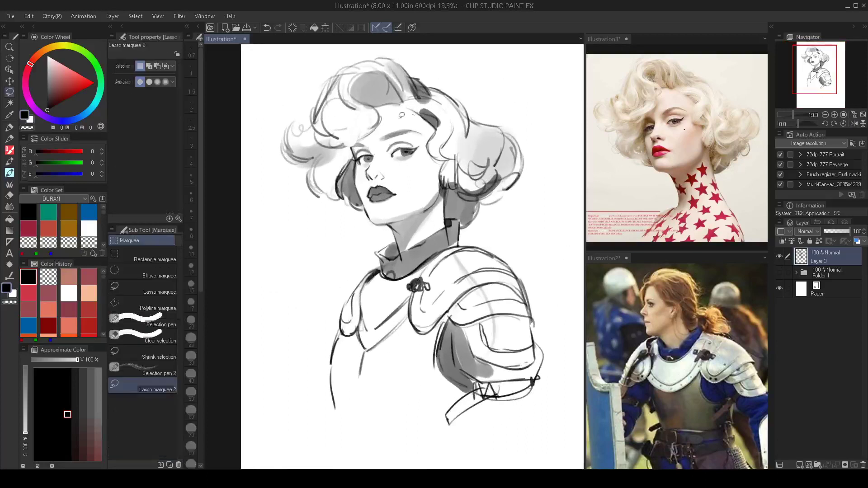
pyautogui.moveTo(390, 127)
pyautogui.mouseDown()
pyautogui.moveTo(357, 150)
pyautogui.moveTo(366, 202)
pyautogui.moveTo(379, 212)
pyautogui.moveTo(423, 179)
pyautogui.moveTo(421, 129)
pyautogui.mouseUp()
pyautogui.hotkey('ctrl', 't')
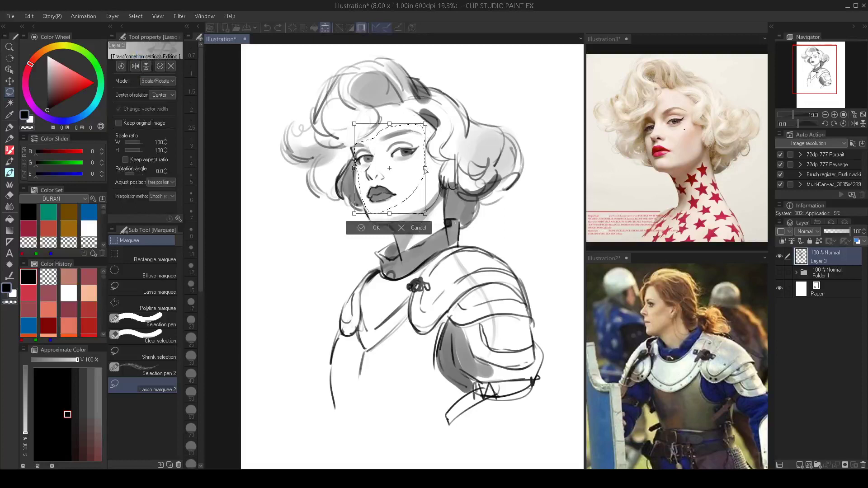
pyautogui.moveTo(426, 169); pyautogui.dragTo(425, 166)
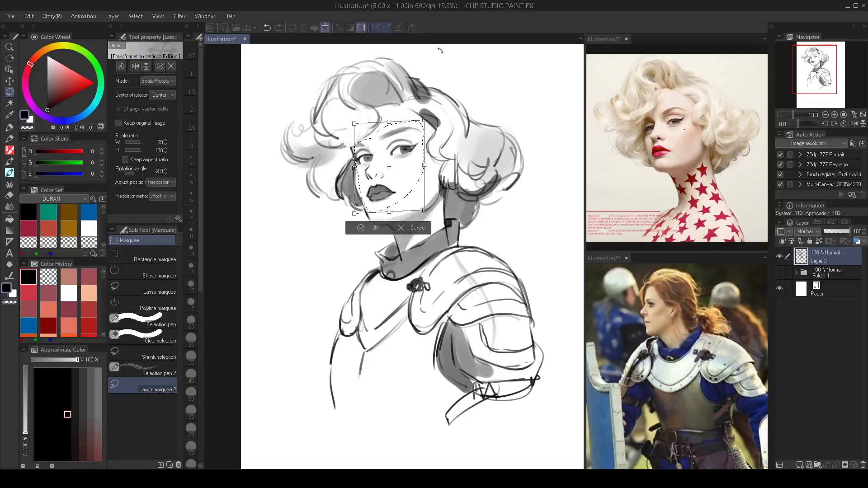
pyautogui.press('Return')
pyautogui.click(573, 89)
pyautogui.press('h')
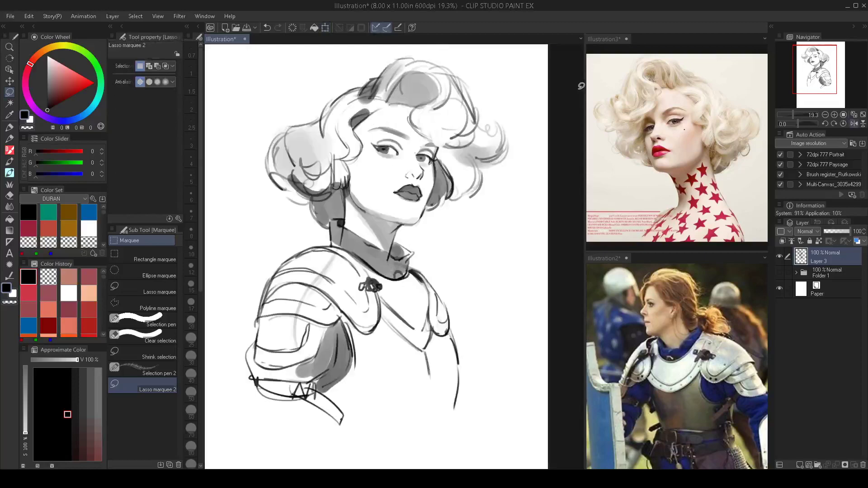
pyautogui.press('h')
# Redraw the near eyebrow and the upper eyelid crease in black at brush size 3.5.
pyautogui.moveTo(439, 189); pyautogui.dragTo(448, 216)
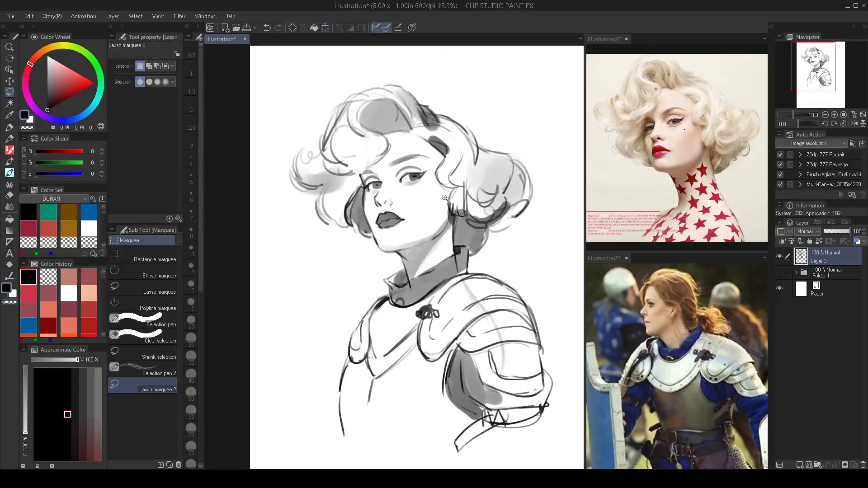
pyautogui.scroll(2, 445, 198)
pyautogui.press('b')
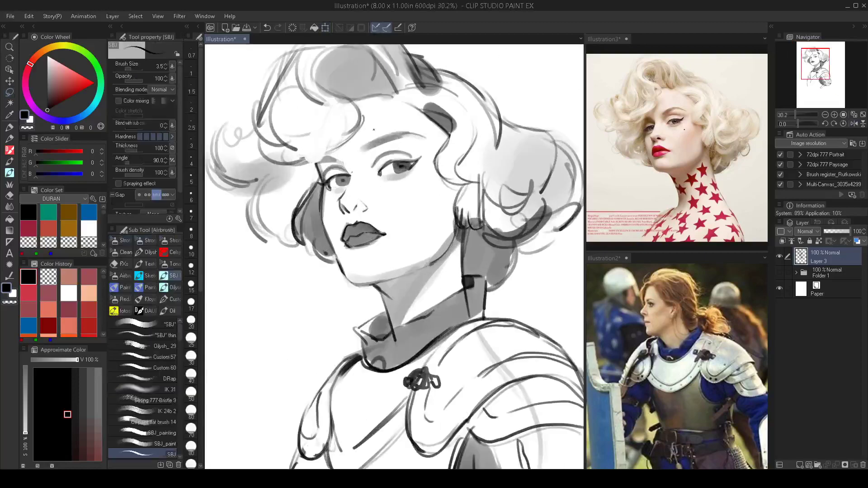
pyautogui.moveTo(363, 152)
pyautogui.mouseDown()
pyautogui.moveTo(398, 134)
pyautogui.moveTo(424, 135)
pyautogui.moveTo(379, 137)
pyautogui.moveTo(397, 131)
pyautogui.moveTo(374, 171)
pyautogui.moveTo(384, 152)
pyautogui.moveTo(412, 151)
pyautogui.moveTo(377, 154)
pyautogui.mouseUp()
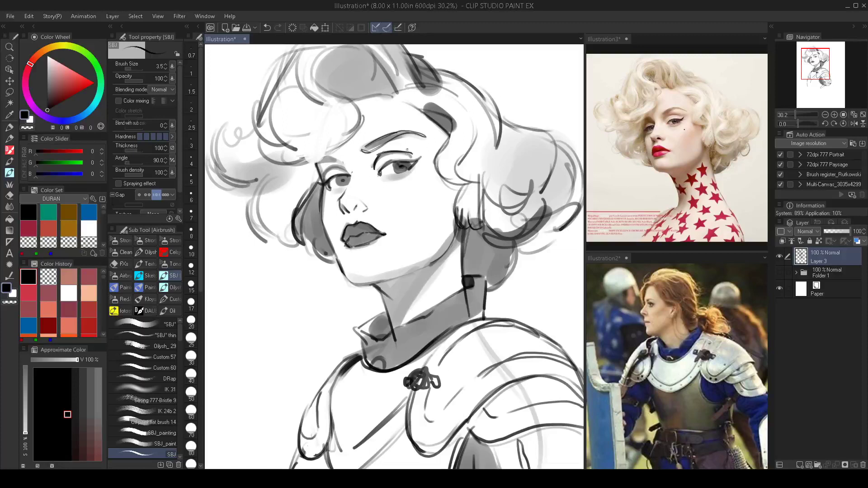
# Clean up the inner corner of the near eye with the transparent colour at brush size 17.5.
pyautogui.press('c')
pyautogui.press(']')
pyautogui.press(']')
pyautogui.press(']')
pyautogui.press(']')
pyautogui.press(']')
pyautogui.press(']')
pyautogui.press(']')
pyautogui.press(']')
pyautogui.press(']')
pyautogui.press(']')
pyautogui.press(']')
pyautogui.press(']')
pyautogui.press(']')
pyautogui.press(']')
pyautogui.press(']')
pyautogui.press(']')
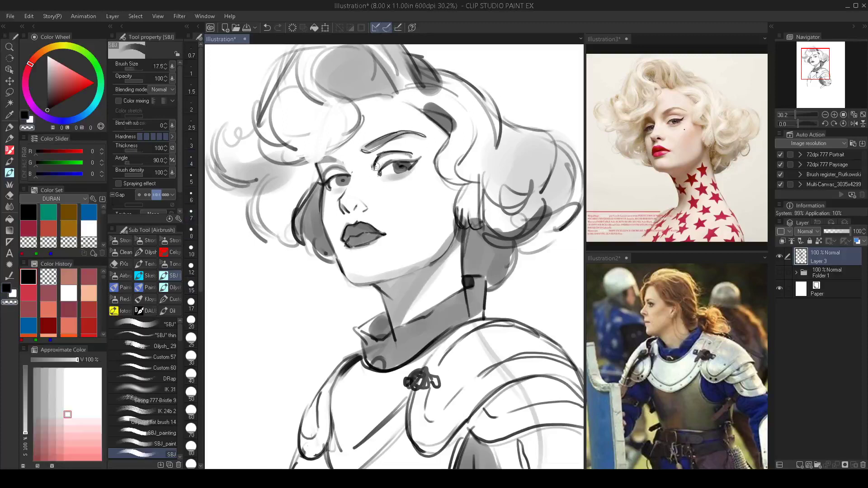
pyautogui.moveTo(375, 169)
pyautogui.mouseDown()
pyautogui.moveTo(411, 156)
pyautogui.moveTo(377, 163)
pyautogui.mouseUp()
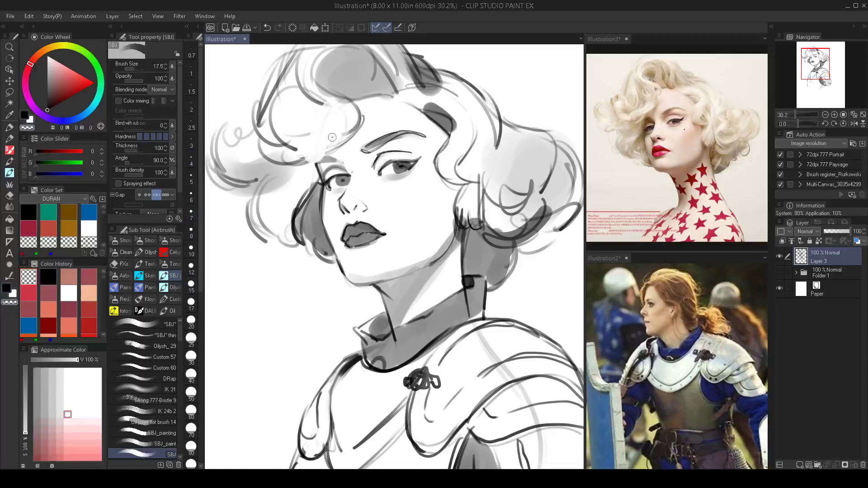
# Refine the far eye and eyebrow in black at brush size 3.5, undoing the last stroke.
pyautogui.press('c')
pyautogui.press('[')
pyautogui.press('[')
pyautogui.press('[')
pyautogui.press('[')
pyautogui.press('[')
pyautogui.press('[')
pyautogui.press('[')
pyautogui.press('[')
pyautogui.press('[')
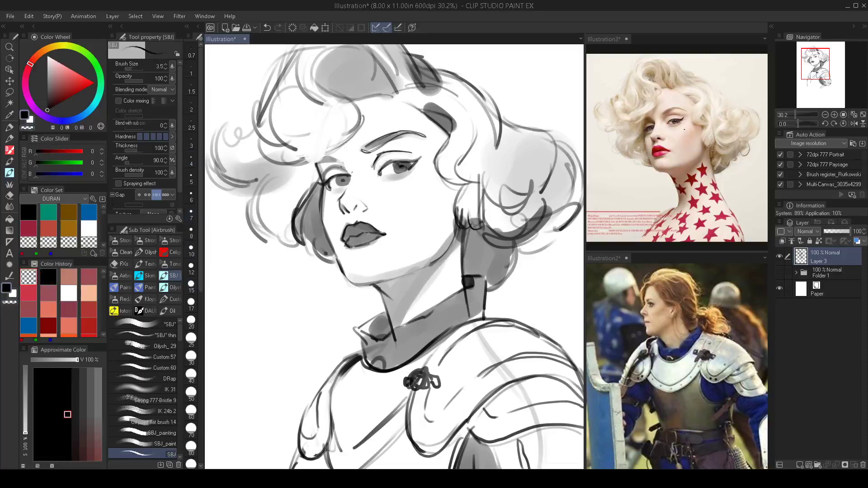
pyautogui.moveTo(336, 166); pyautogui.dragTo(351, 178)
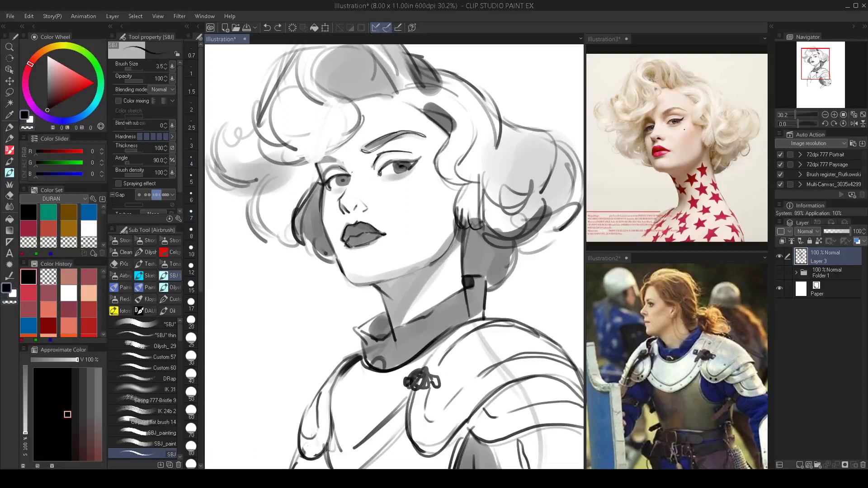
pyautogui.hotkey('ctrl', 'z')
# Shade the far eye socket and brow at brush size 45 and the area above at size 60, undoing a stroke beside the near eye.
pyautogui.press(']')
pyautogui.press(']')
pyautogui.press(']')
pyautogui.press(']')
pyautogui.press(']')
pyautogui.press(']')
pyautogui.press(']')
pyautogui.press(']')
pyautogui.press(']')
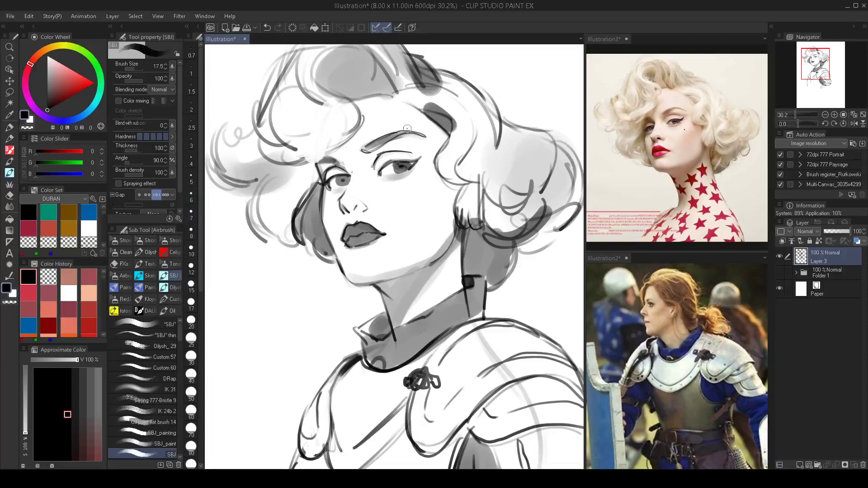
pyautogui.press(']')
pyautogui.press(']')
pyautogui.press(']')
pyautogui.press(']')
pyautogui.press(']')
pyautogui.moveTo(376, 156); pyautogui.dragTo(404, 137)
pyautogui.hotkey('ctrl', 'z')
pyautogui.press('[')
pyautogui.moveTo(326, 168)
pyautogui.mouseDown()
pyautogui.moveTo(334, 164)
pyautogui.moveTo(326, 177)
pyautogui.mouseUp()
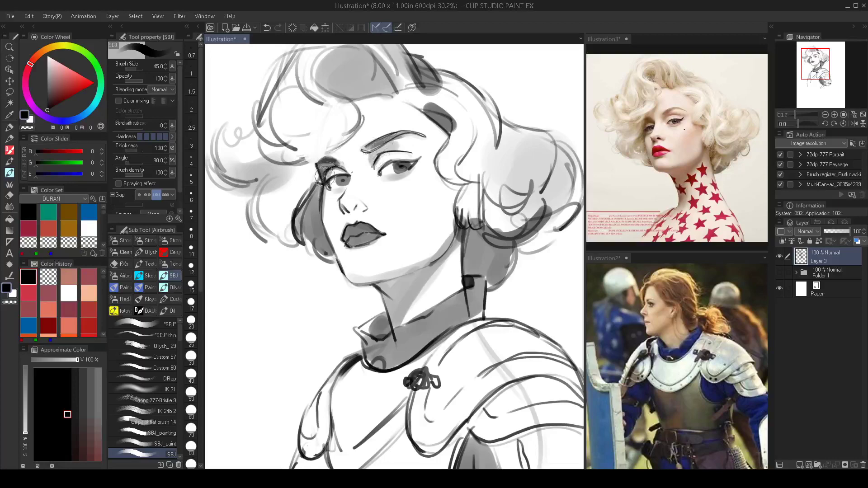
pyautogui.press(']')
pyautogui.press(']')
pyautogui.moveTo(356, 130); pyautogui.dragTo(344, 149)
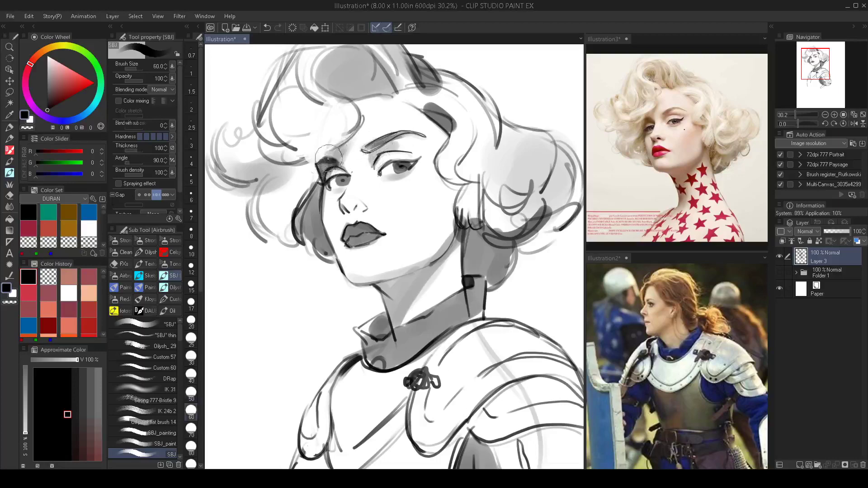
pyautogui.scroll(-3, 357, 180)
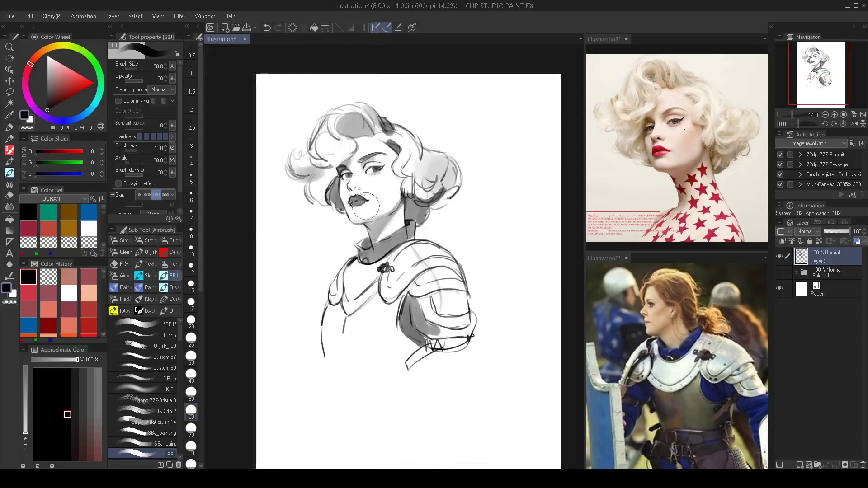
# Try to shade the lower edge of the forelock above the far eye at brush size 50.
pyautogui.scroll(3, 366, 207)
pyautogui.press('[')
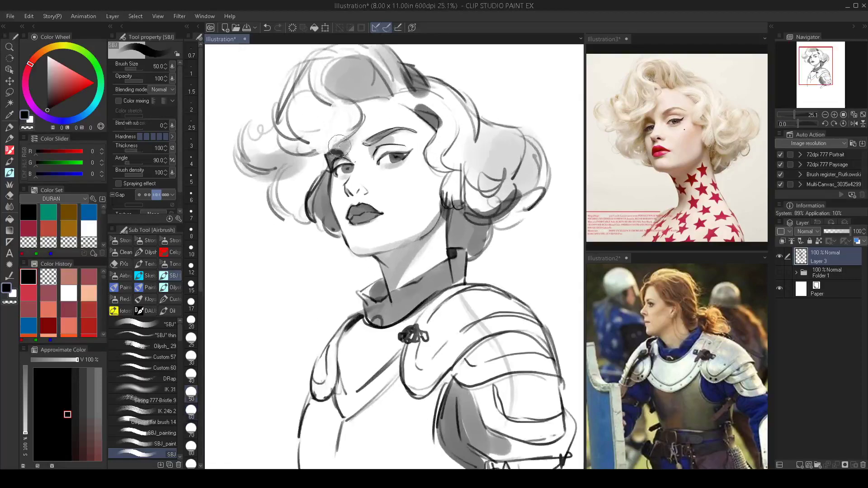
pyautogui.moveTo(359, 127); pyautogui.dragTo(342, 153)
pyautogui.hotkey('ctrl', 'z')
pyautogui.moveTo(359, 125); pyautogui.dragTo(349, 139)
pyautogui.hotkey('ctrl', 'z')
# Try to redraw the hairline above the forehead in black at brush size 4, undoing the strokes.
pyautogui.press('[')
pyautogui.press('[')
pyautogui.press('[')
pyautogui.press('[')
pyautogui.press('[')
pyautogui.press('[')
pyautogui.press('[')
pyautogui.press('[')
pyautogui.press('[')
pyautogui.press('[')
pyautogui.press('[')
pyautogui.press('[')
pyautogui.press('[')
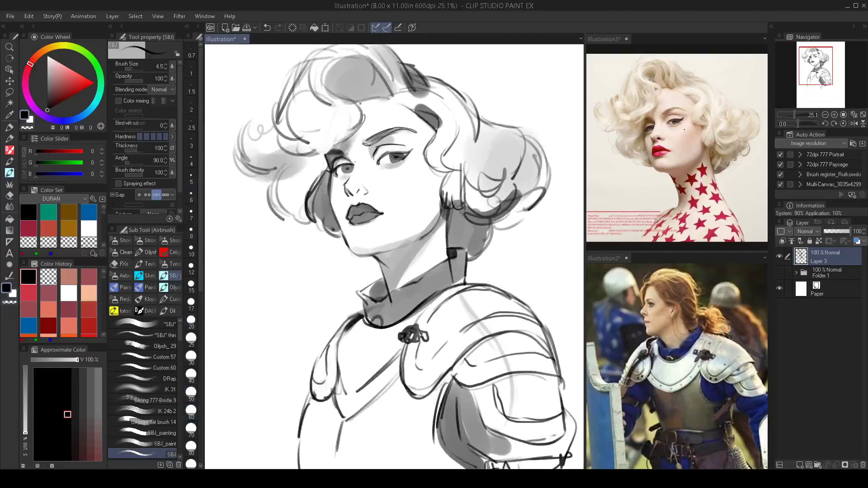
pyautogui.press('[')
pyautogui.moveTo(358, 103); pyautogui.dragTo(391, 100)
pyautogui.hotkey('ctrl', 'z')
pyautogui.hotkey('ctrl', 'z')
pyautogui.hotkey('ctrl', 'z')
pyautogui.hotkey('ctrl', 'z')
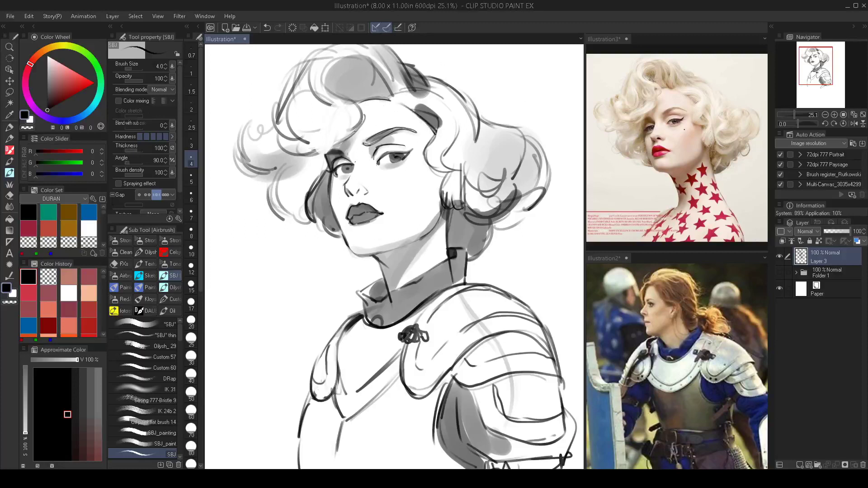
# Shade the side and underside of the nose in black at brush size 25, undoing the last stroke.
pyautogui.press(']')
pyautogui.press(']')
pyautogui.press(']')
pyautogui.press(']')
pyautogui.press(']')
pyautogui.press(']')
pyautogui.press(']')
pyautogui.press(']')
pyautogui.press(']')
pyautogui.press(']')
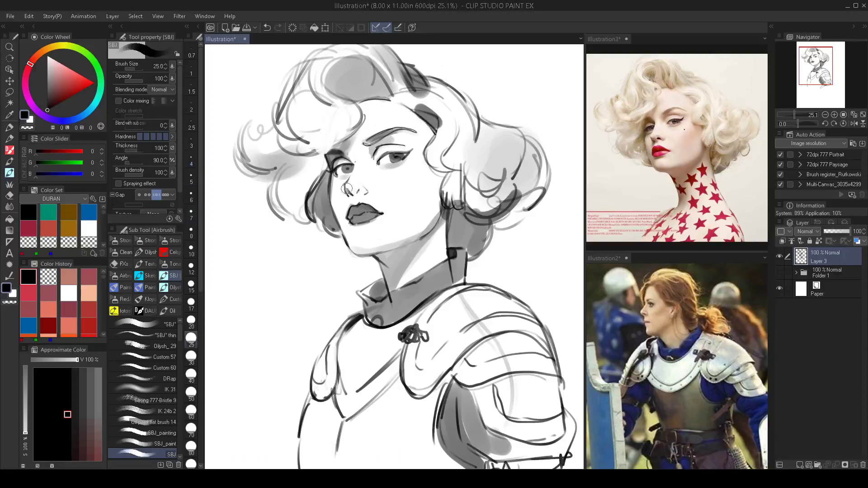
pyautogui.moveTo(347, 188)
pyautogui.mouseDown()
pyautogui.moveTo(360, 173)
pyautogui.moveTo(352, 192)
pyautogui.mouseUp()
pyautogui.hotkey('ctrl', 'z')
pyautogui.press(']')
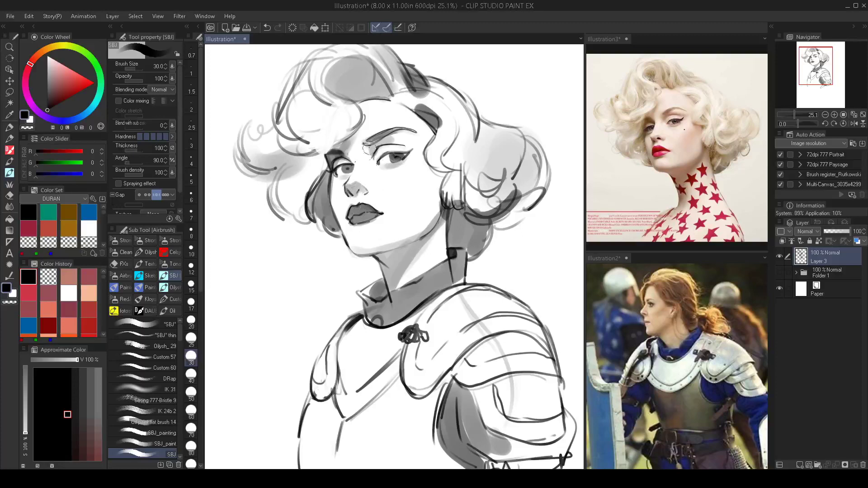
# Clean up the nose shading with the transparent colour at brush size 15 and check the portrait mirrored.
pyautogui.press('x')
pyautogui.press('[')
pyautogui.press('[')
pyautogui.press('[')
pyautogui.press('[')
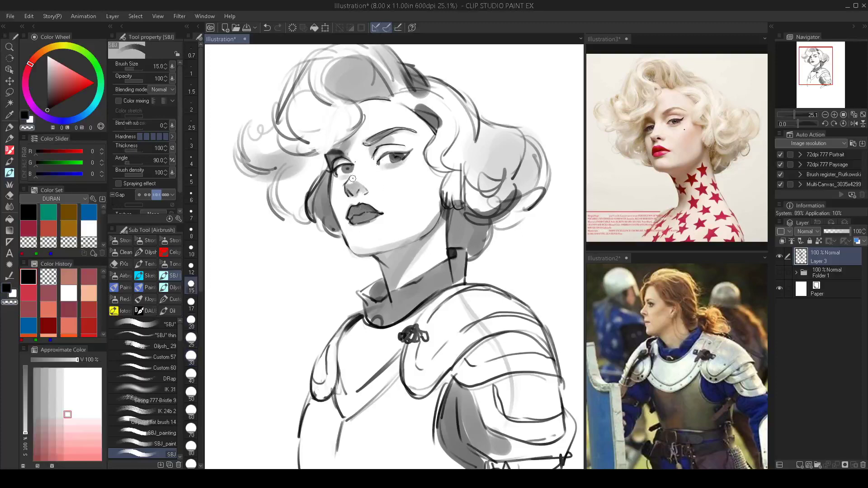
pyautogui.moveTo(356, 180); pyautogui.dragTo(351, 182)
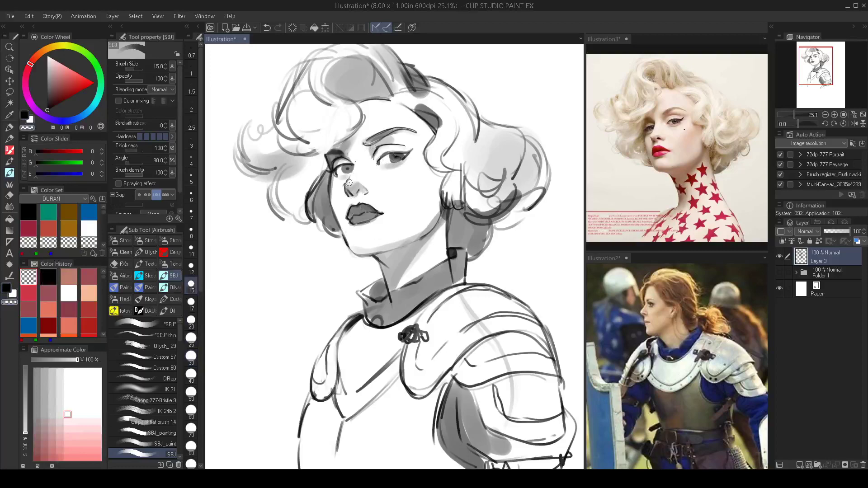
pyautogui.press('h')
pyautogui.press('h')
pyautogui.scroll(-4, 387, 214)
pyautogui.scroll(2, 374, 232)
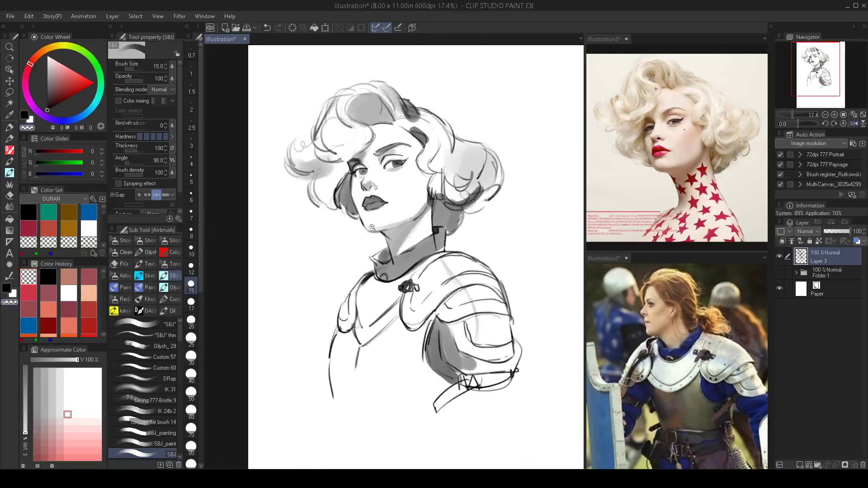
# Touch up the lips in black and with the transparent colour at brush size 10.
pyautogui.scroll(3, 371, 226)
pyautogui.press('c')
pyautogui.press('[')
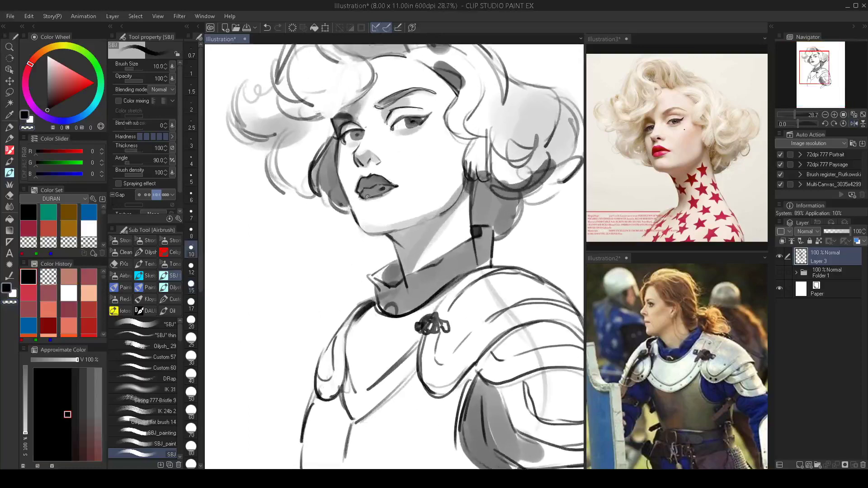
pyautogui.press('c')
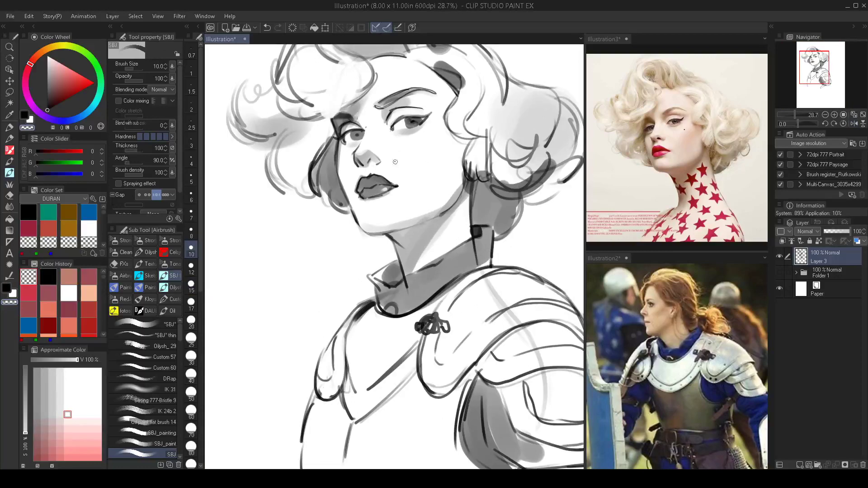
# Lasso the mouth, reshape its far side slightly with a mesh transformation, deselect it and check the face mirrored.
pyautogui.press('m')
pyautogui.moveTo(401, 179)
pyautogui.mouseDown()
pyautogui.moveTo(364, 180)
pyautogui.moveTo(359, 192)
pyautogui.moveTo(369, 186)
pyautogui.moveTo(355, 177)
pyautogui.moveTo(362, 205)
pyautogui.moveTo(402, 182)
pyautogui.moveTo(388, 176)
pyautogui.mouseUp()
pyautogui.hotkey('ctrl', 't')
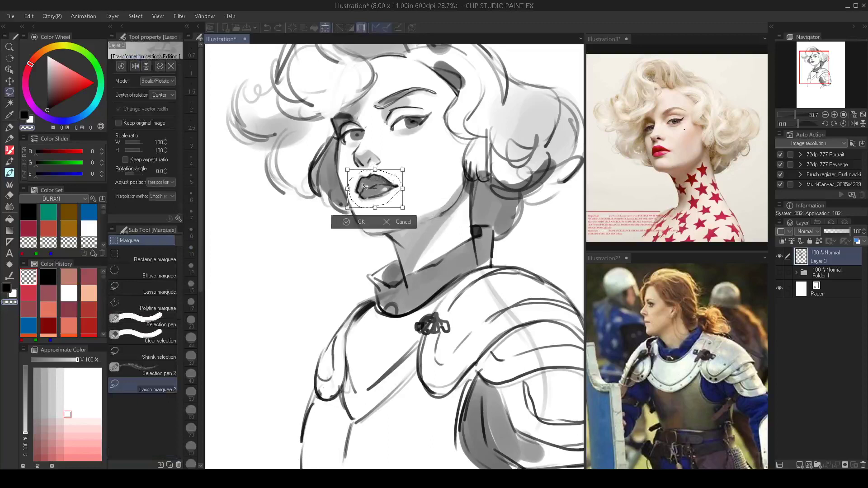
pyautogui.press('Escape')
pyautogui.hotkey('ctrl', 'shift', 't')
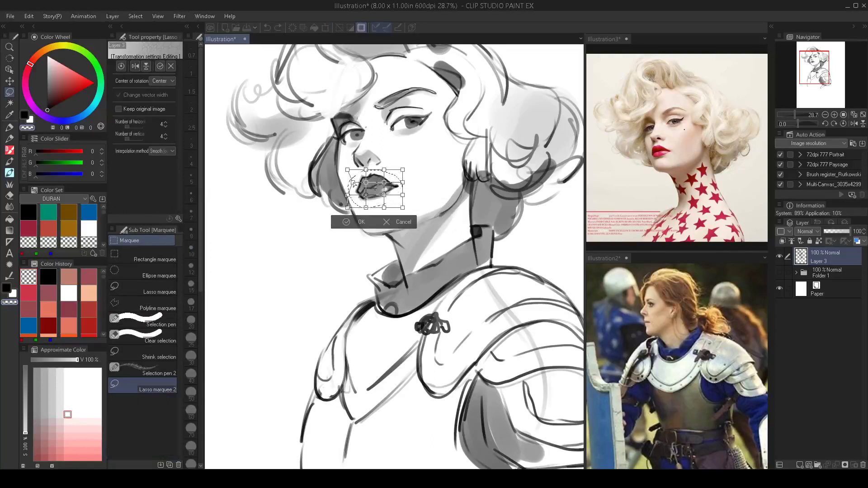
pyautogui.moveTo(348, 194); pyautogui.dragTo(350, 196)
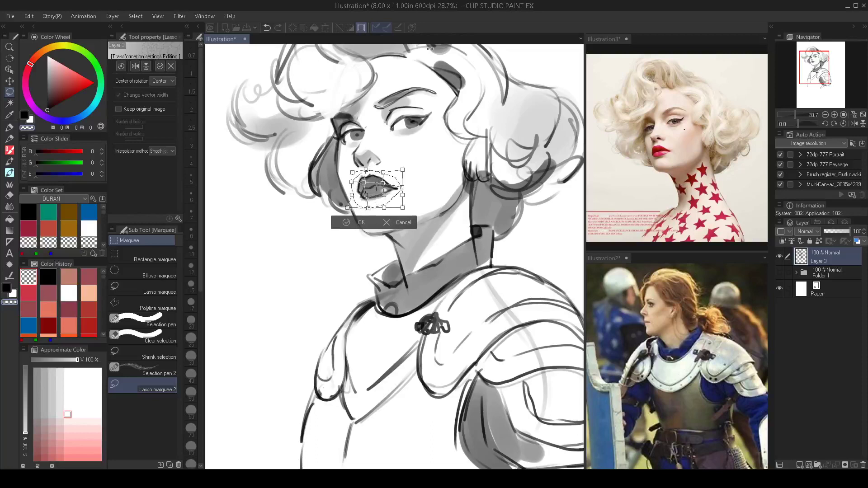
pyautogui.press('Return')
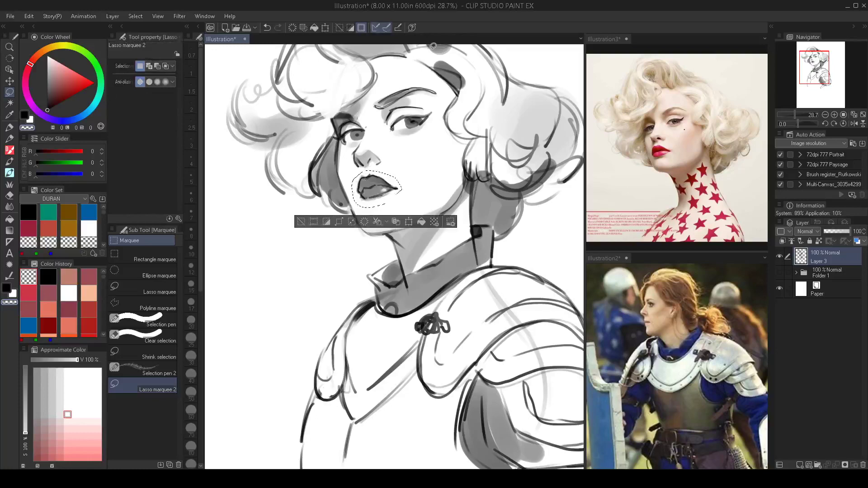
pyautogui.hotkey('ctrl', 'd')
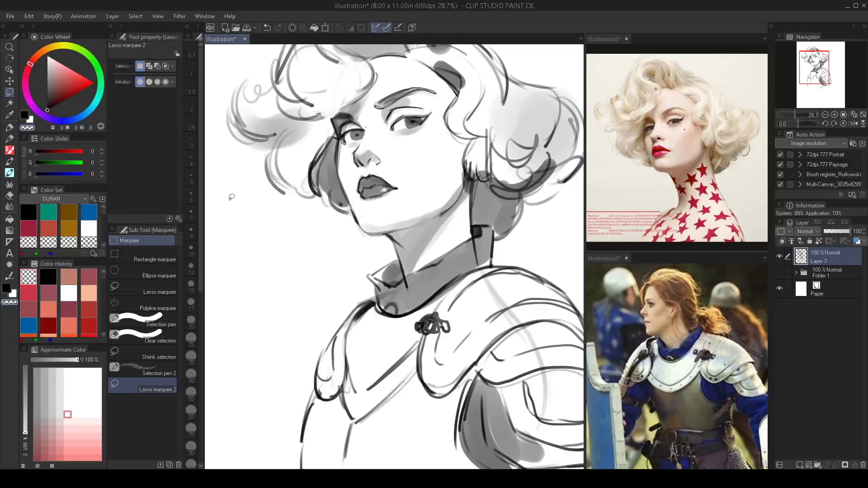
pyautogui.moveTo(412, 224); pyautogui.dragTo(378, 223)
pyautogui.press('h')
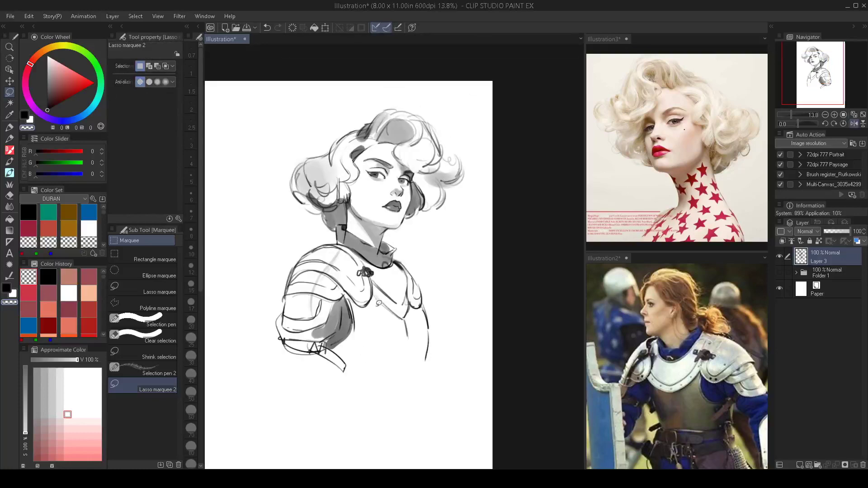
pyautogui.press('h')
# Sharpen the upper lash lines and outer wings of both eyes in black at brush size 2.5, undoing one stroke.
pyautogui.scroll(5, 416, 161)
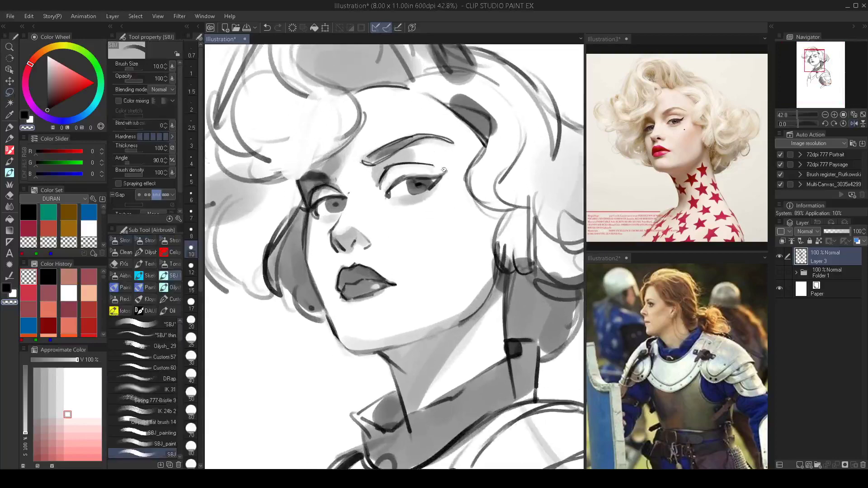
pyautogui.press('b')
pyautogui.press('[')
pyautogui.press('[')
pyautogui.press('[')
pyautogui.press('[')
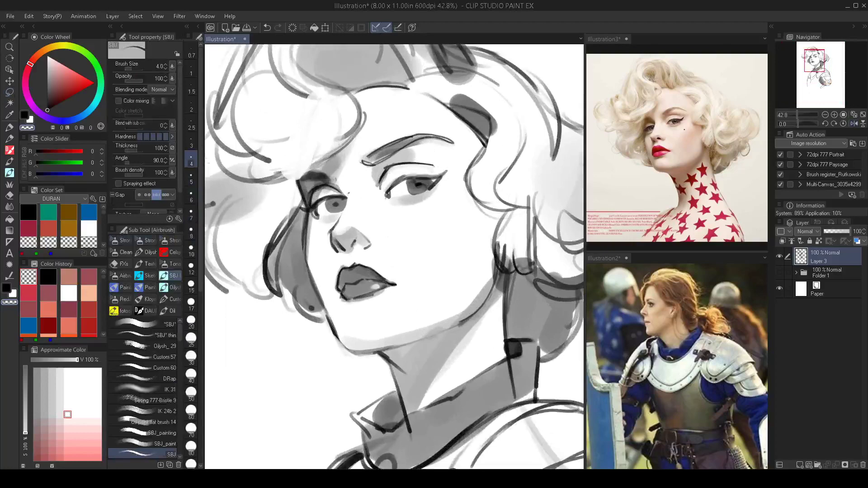
pyautogui.press('x')
pyautogui.press('[')
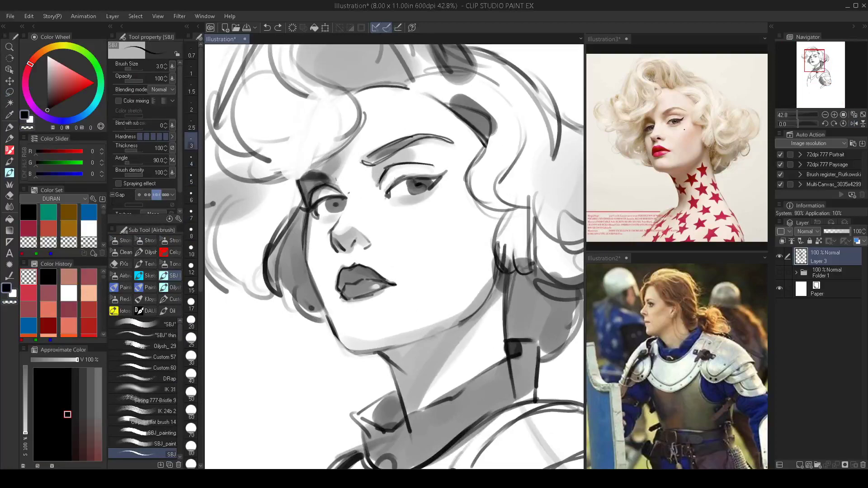
pyautogui.press('[')
pyautogui.moveTo(389, 187); pyautogui.dragTo(411, 175)
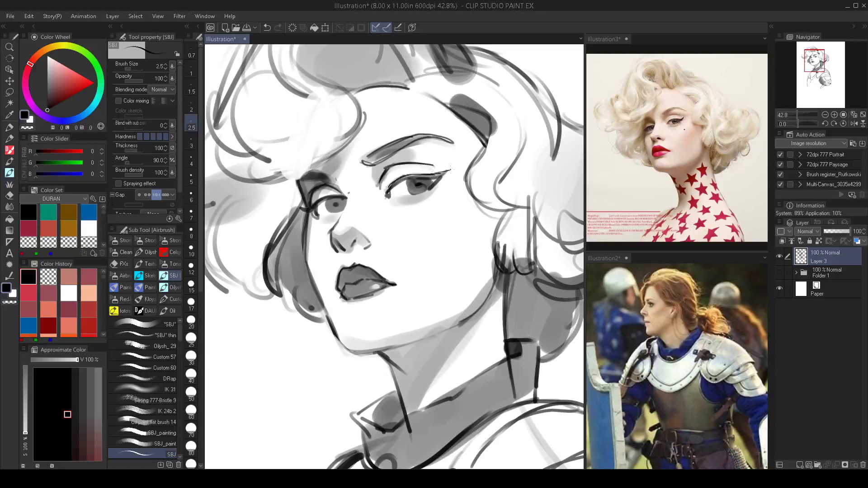
pyautogui.hotkey('ctrl', 'z')
pyautogui.moveTo(432, 179); pyautogui.dragTo(449, 171)
pyautogui.moveTo(425, 180); pyautogui.dragTo(421, 173)
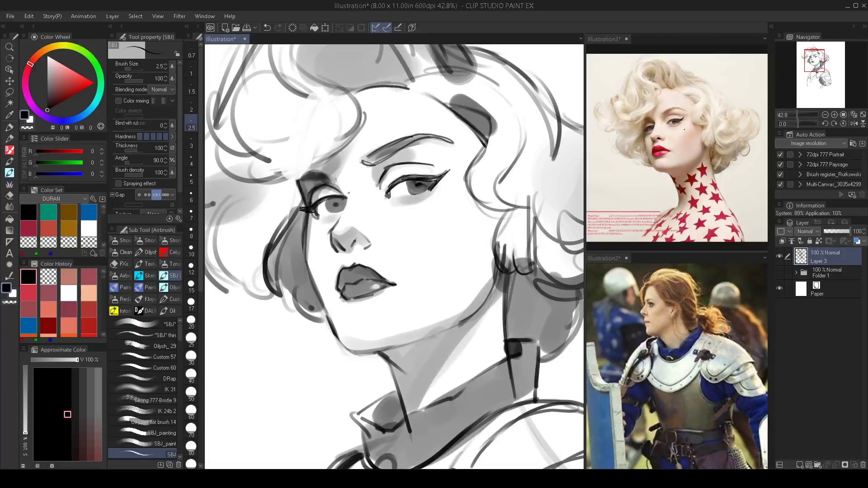
pyautogui.moveTo(347, 194); pyautogui.dragTo(322, 198)
# Examine the whole portrait mirrored and unmirrored at several zoom levels to judge the face's proportions.
pyautogui.scroll(-5, 412, 211)
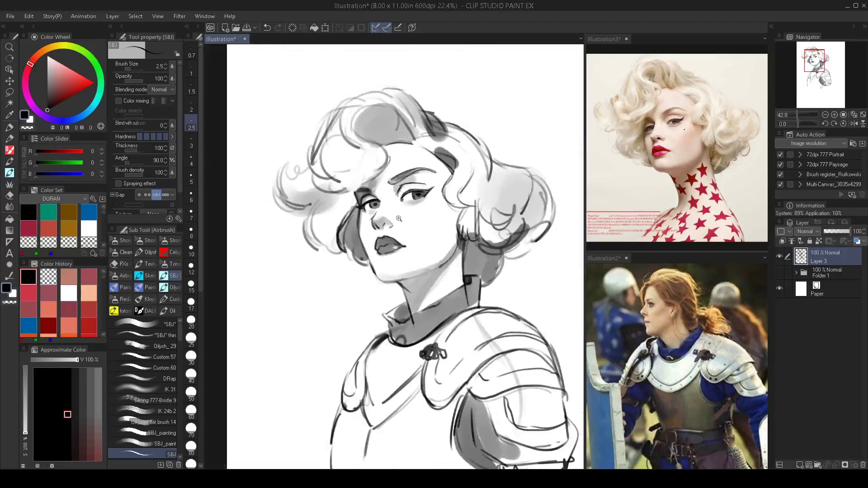
pyautogui.press('h')
pyautogui.press('h')
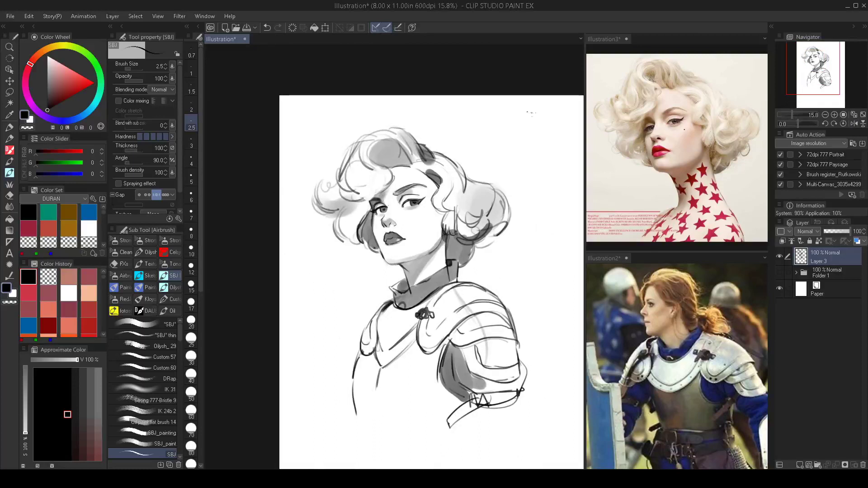
pyautogui.moveTo(386, 283); pyautogui.dragTo(378, 248)
pyautogui.scroll(-2, 394, 256)
pyautogui.scroll(1, 394, 257)
pyautogui.moveTo(416, 197); pyautogui.dragTo(433, 201)
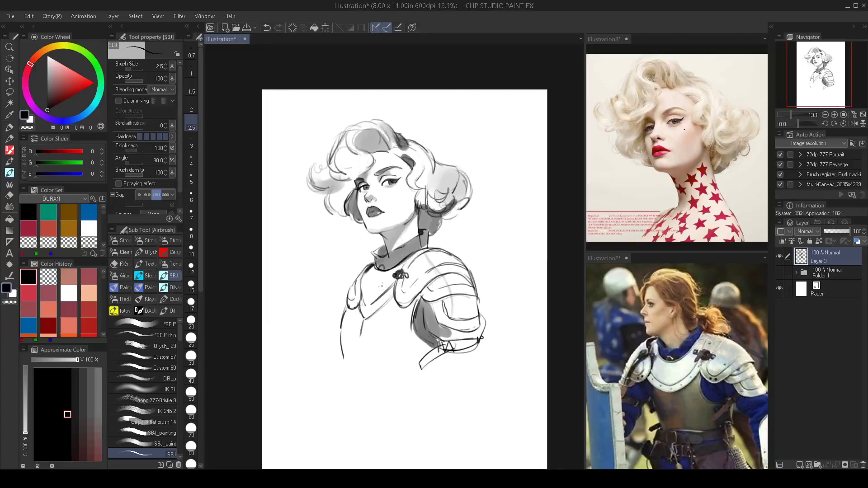
pyautogui.press('h')
pyautogui.press('h')
pyautogui.scroll(3, 411, 226)
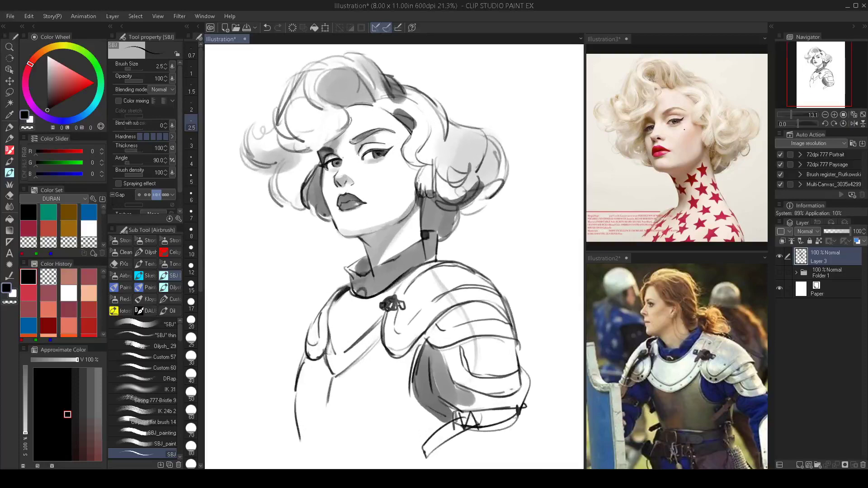
# Try to shade the near cheek and jaw beside the hair in black at brush size 45.
pyautogui.press(']')
pyautogui.press(']')
pyautogui.press(']')
pyautogui.press(']')
pyautogui.press(']')
pyautogui.press(']')
pyautogui.press(']')
pyautogui.press(']')
pyautogui.press(']')
pyautogui.press(']')
pyautogui.press(']')
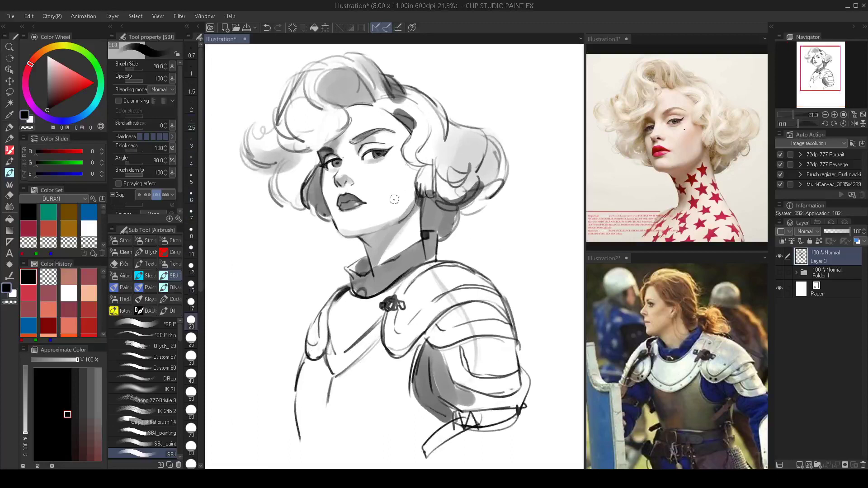
pyautogui.press(']')
pyautogui.press(']')
pyautogui.press(']')
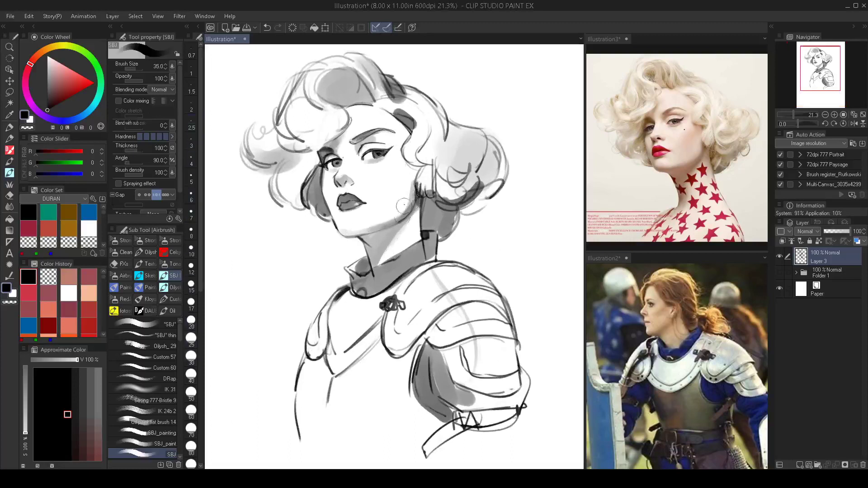
pyautogui.press(']')
pyautogui.press(']')
pyautogui.moveTo(417, 203)
pyautogui.mouseDown()
pyautogui.moveTo(421, 243)
pyautogui.moveTo(421, 194)
pyautogui.moveTo(423, 246)
pyautogui.moveTo(414, 182)
pyautogui.mouseUp()
pyautogui.hotkey('ctrl', 'z')
pyautogui.press('[')
pyautogui.hotkey('ctrl', 'z')
# Check the portrait mirrored, then compare Layer 3 with the earlier sketch in Folder 1 by switching their visibility.
pyautogui.moveTo(416, 224); pyautogui.dragTo(349, 224)
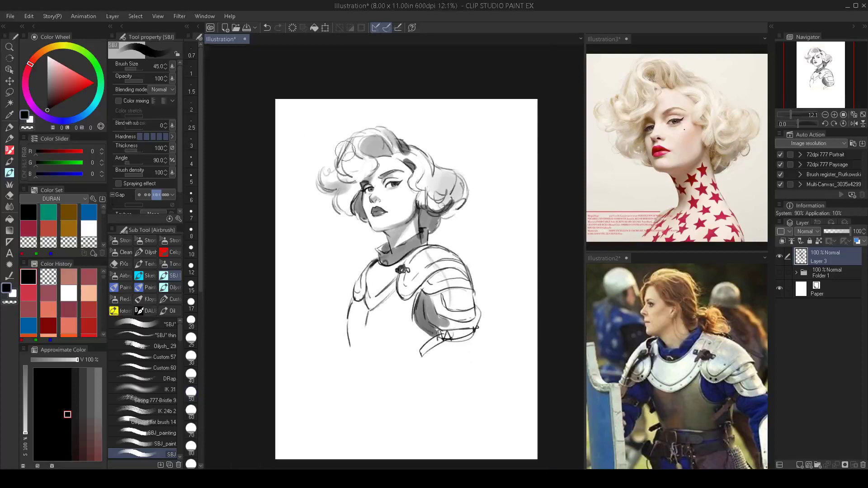
pyautogui.press('h')
pyautogui.press('h')
pyautogui.moveTo(445, 262); pyautogui.dragTo(437, 276)
pyautogui.click(779, 256)
pyautogui.click(780, 256)
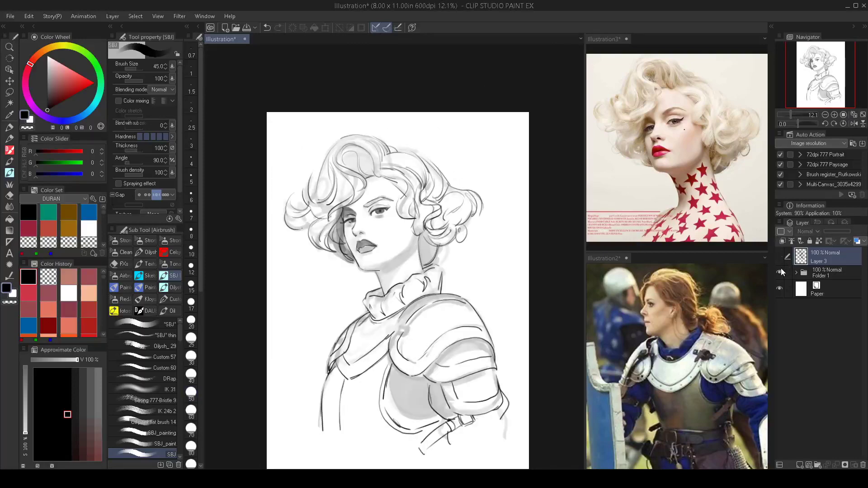
pyautogui.click(779, 256)
pyautogui.click(782, 262)
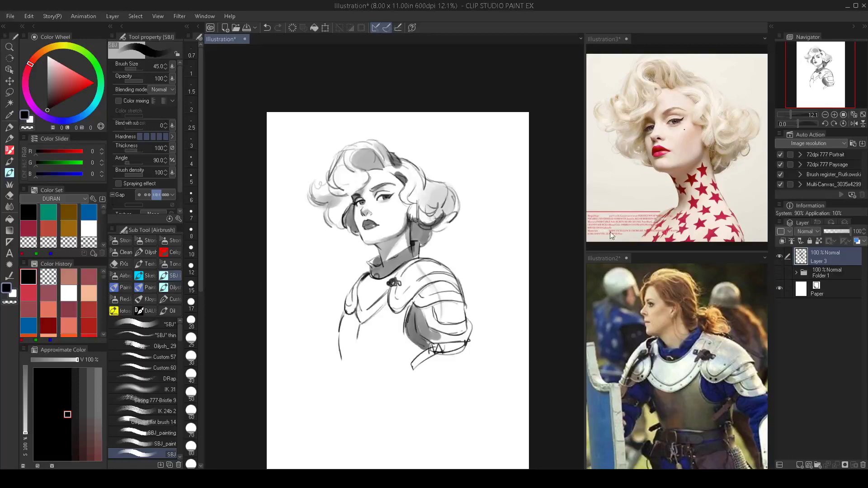
# Place a small beauty mark on the near cheek in black at brush size 7, undoing the first attempt.
pyautogui.moveTo(414, 316); pyautogui.dragTo(417, 323)
pyautogui.moveTo(382, 229); pyautogui.dragTo(412, 219)
pyautogui.press('[')
pyautogui.press('[')
pyautogui.press('[')
pyautogui.press('[')
pyautogui.press('[')
pyautogui.press('[')
pyautogui.press('[')
pyautogui.press('[')
pyautogui.click(407, 195)
pyautogui.hotkey('ctrl', 'z')
pyautogui.press('[')
pyautogui.press('[')
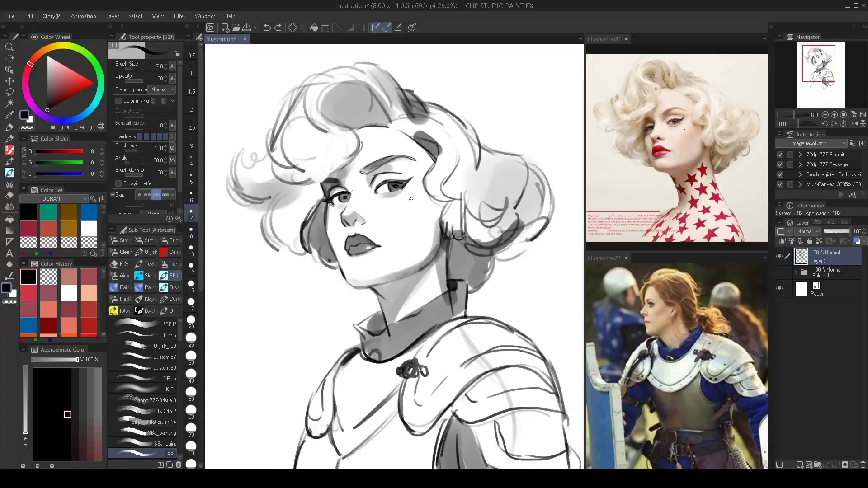
pyautogui.scroll(-3, 420, 212)
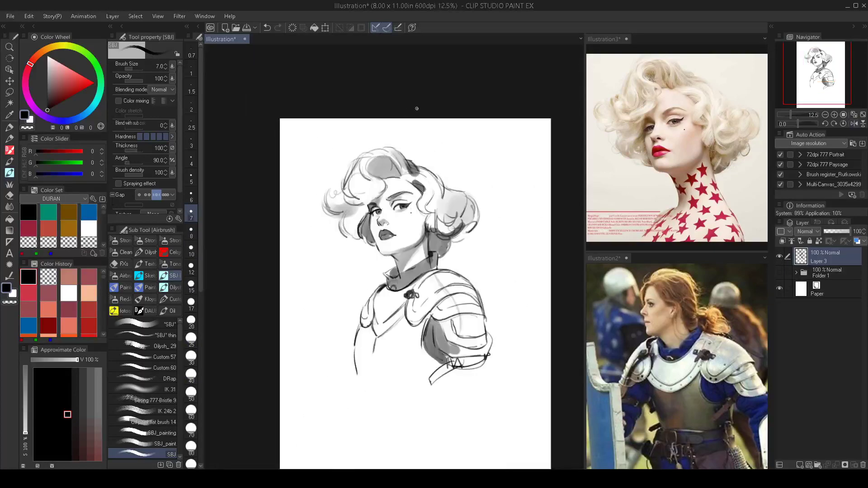
pyautogui.scroll(2, 414, 273)
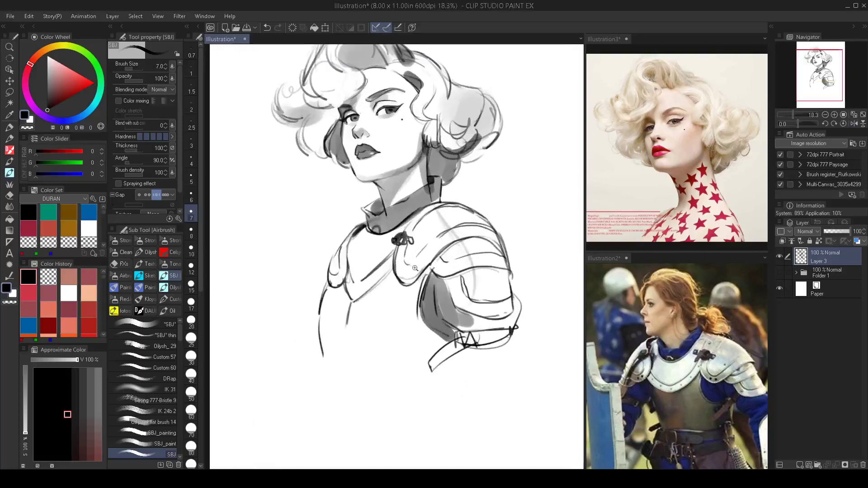
# Refine the round fastener on the collar in black at brush size 3.5 and lighten it with the transparent colour at size 7.
pyautogui.moveTo(414, 273); pyautogui.dragTo(412, 272)
pyautogui.press('[')
pyautogui.moveTo(369, 239); pyautogui.dragTo(399, 239)
pyautogui.press('[')
pyautogui.press('[')
pyautogui.press('[')
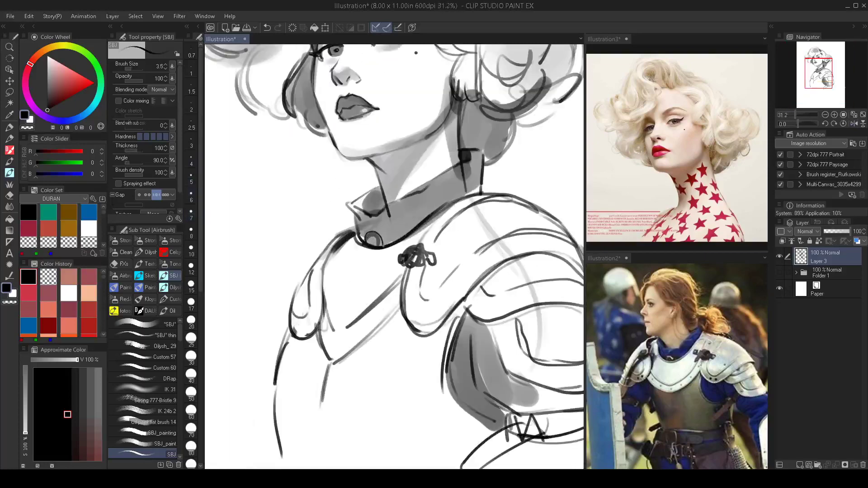
pyautogui.hotkey('ctrl', 'z')
pyautogui.press(']')
pyautogui.press(']')
pyautogui.press(']')
pyautogui.press(']')
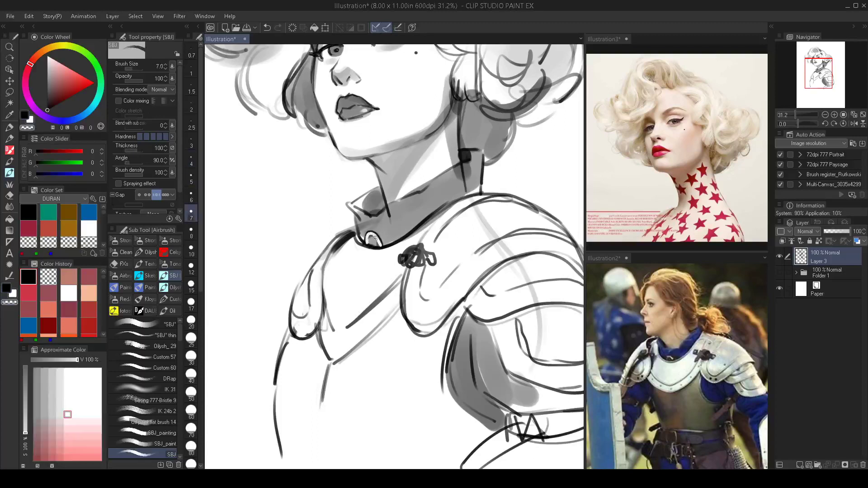
# Check the portrait mirrored, then restore its normal orientation.
pyautogui.hotkey('ctrl', '-')
pyautogui.hotkey('ctrl', '-')
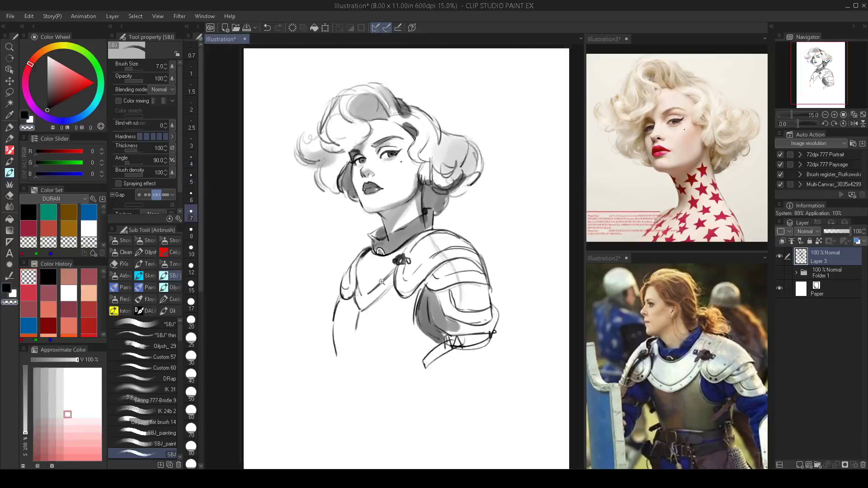
pyautogui.press('h')
pyautogui.press('h')
# Shade beneath the collar plate's V-shaped edge and the shoulder plate's front edge in black at brush size 30, undoing the failed strokes.
pyautogui.moveTo(418, 292); pyautogui.dragTo(432, 269)
pyautogui.press(']')
pyautogui.press(']')
pyautogui.press(']')
pyautogui.press(']')
pyautogui.press(']')
pyautogui.press(']')
pyautogui.press(']')
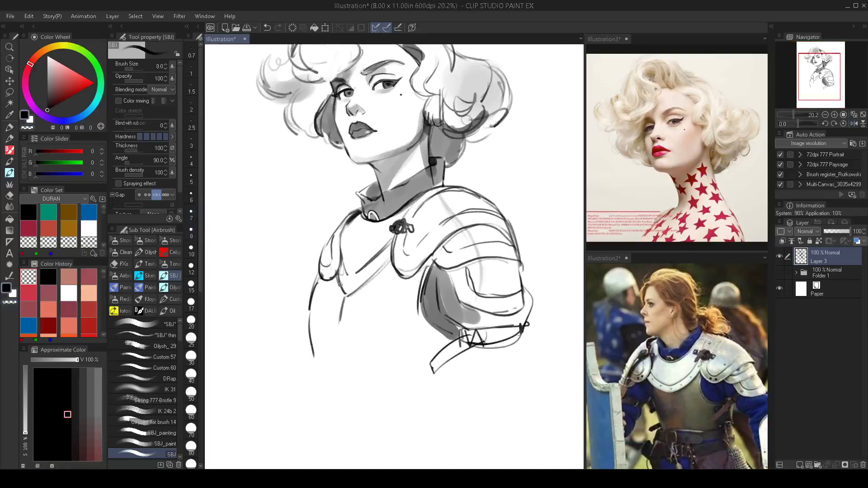
pyautogui.moveTo(335, 277)
pyautogui.mouseDown()
pyautogui.moveTo(345, 299)
pyautogui.moveTo(386, 256)
pyautogui.moveTo(397, 277)
pyautogui.moveTo(430, 256)
pyautogui.mouseUp()
pyautogui.hotkey('ctrl', 'z')
pyautogui.hotkey('ctrl', 'z')
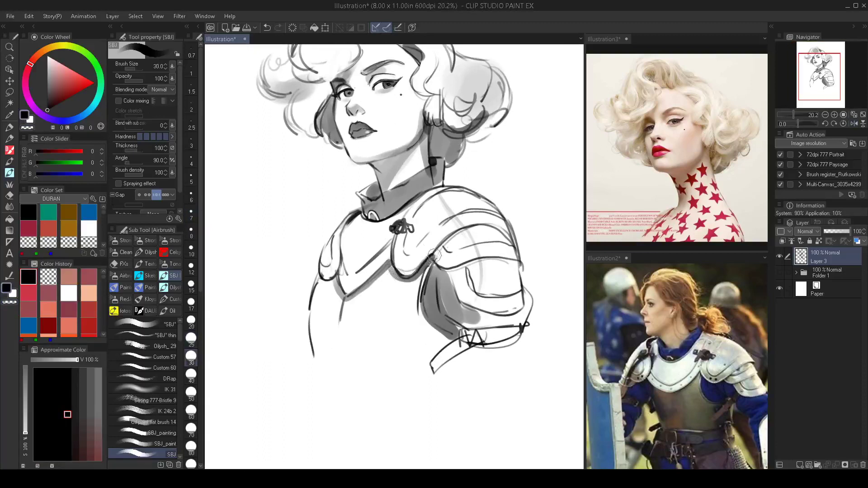
# Darken the gaps between the layered shoulder plates with curved black bands down to the sleeve at brush size 30.
pyautogui.moveTo(434, 256); pyautogui.dragTo(467, 231)
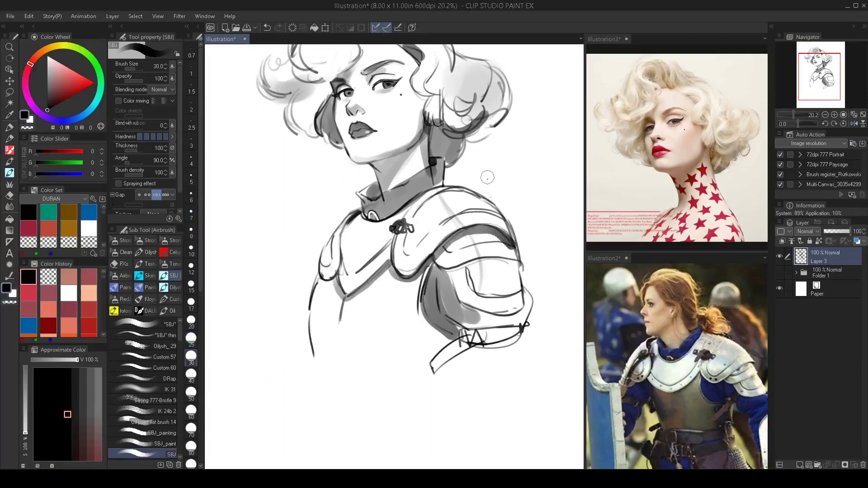
pyautogui.moveTo(457, 272); pyautogui.dragTo(501, 264)
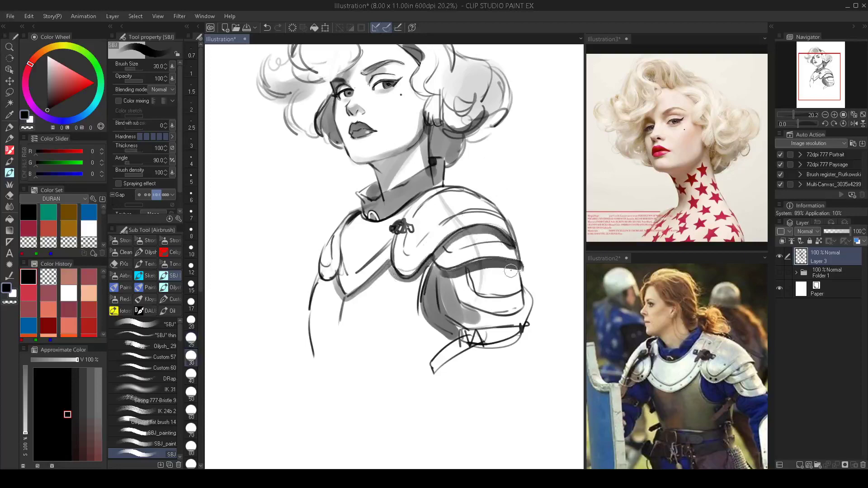
pyautogui.moveTo(460, 309); pyautogui.dragTo(507, 319)
# Review the newly shaded armour on the full page, flipping the view to mirrored and back.
pyautogui.scroll(-3, 490, 312)
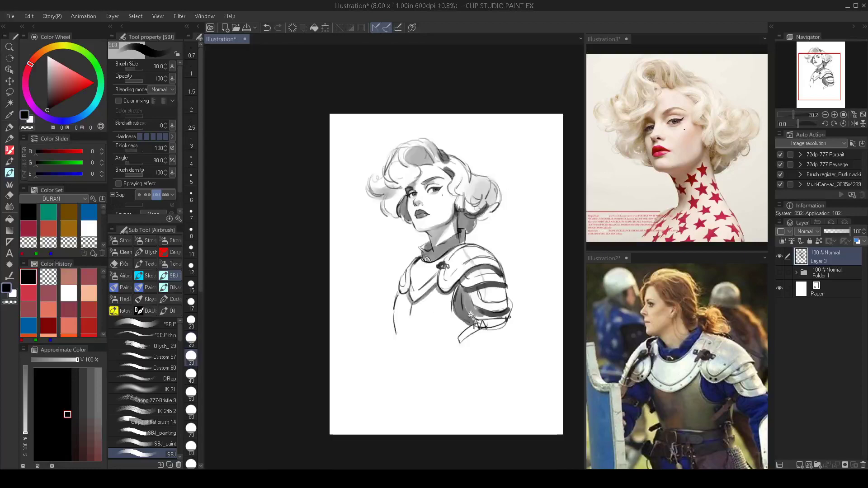
pyautogui.press('h')
pyautogui.press('h')
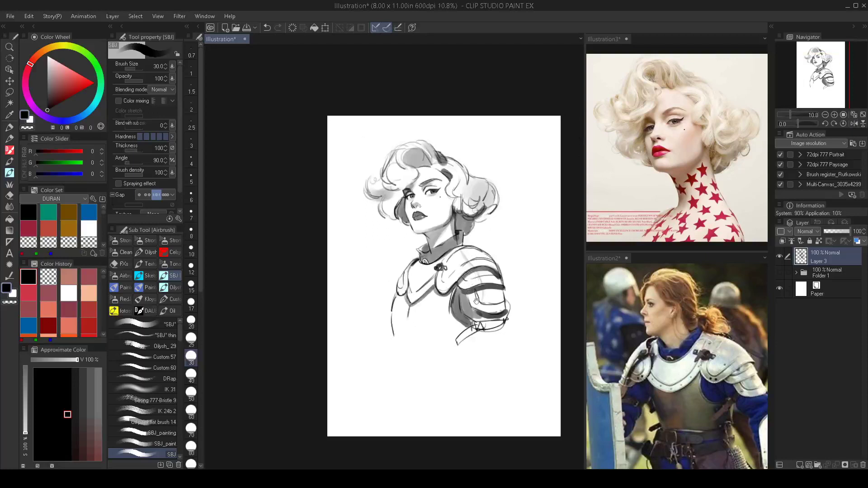
pyautogui.scroll(2, 492, 233)
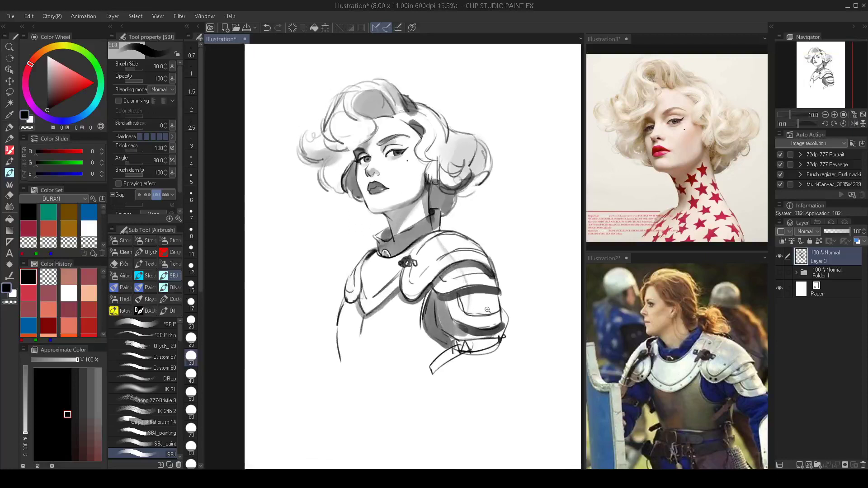
# Add a new layer between Layer 3 and Folder 1 and make it the active layer.
pyautogui.click(810, 270)
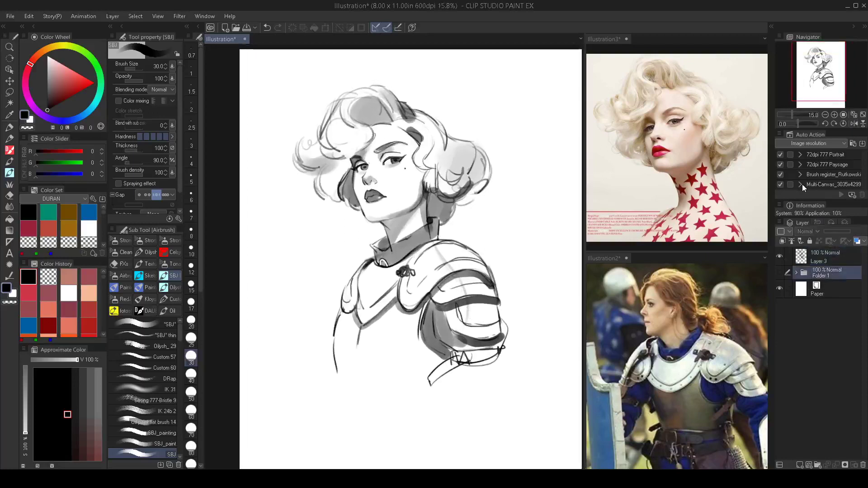
pyautogui.hotkey('ctrl', 'shift', 'n')
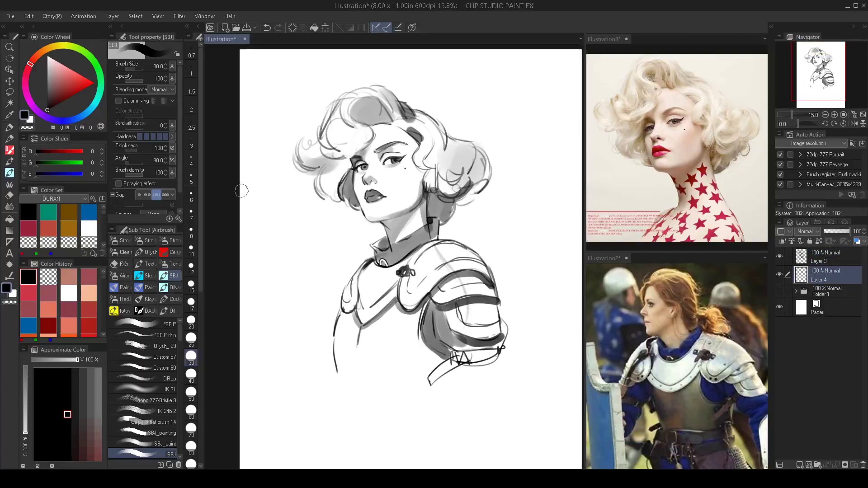
pyautogui.moveTo(404, 281)
pyautogui.mouseDown()
pyautogui.moveTo(381, 258)
pyautogui.moveTo(411, 260)
pyautogui.moveTo(397, 250)
pyautogui.moveTo(399, 265)
pyautogui.mouseUp()
pyautogui.click(826, 256)
pyautogui.click(825, 275)
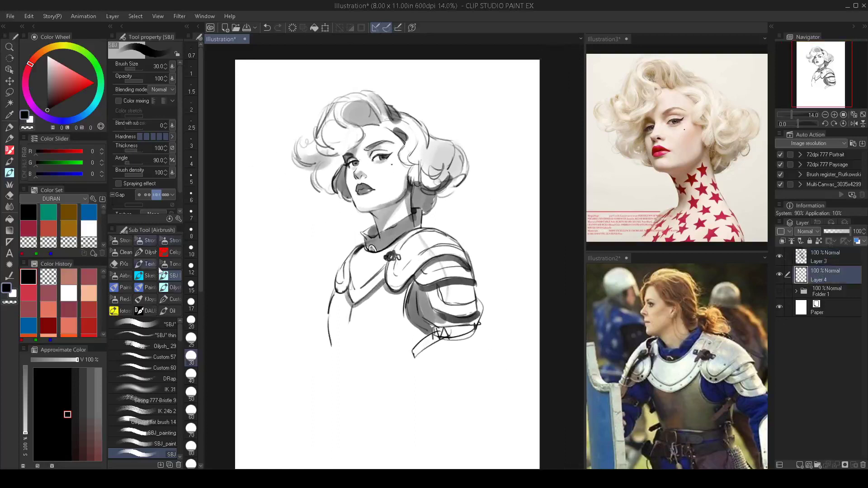
# Choose brush 9 from the Oil group and set its blend with sub color to 58.
pyautogui.click(176, 288)
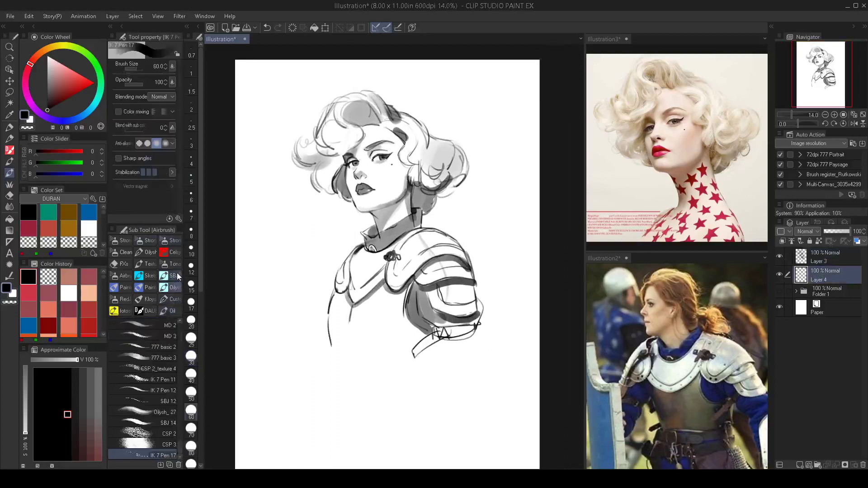
pyautogui.click(175, 276)
pyautogui.click(174, 312)
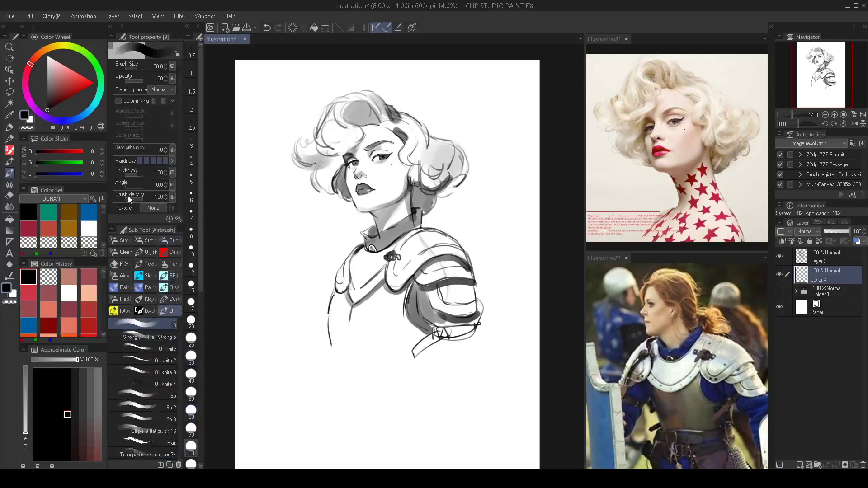
pyautogui.moveTo(132, 154); pyautogui.dragTo(135, 153)
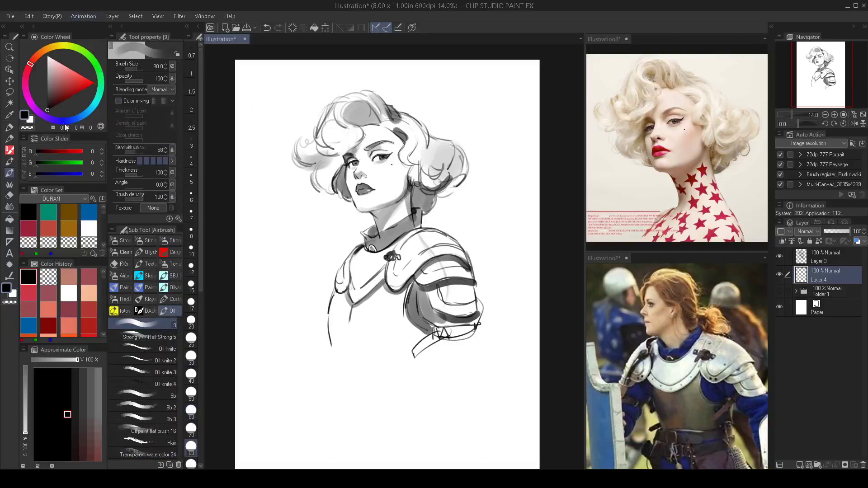
# Set the sub colour to dark green (R 39, G 89, B 31) and the main colour to pale yellow-green.
pyautogui.moveTo(77, 49); pyautogui.dragTo(72, 47)
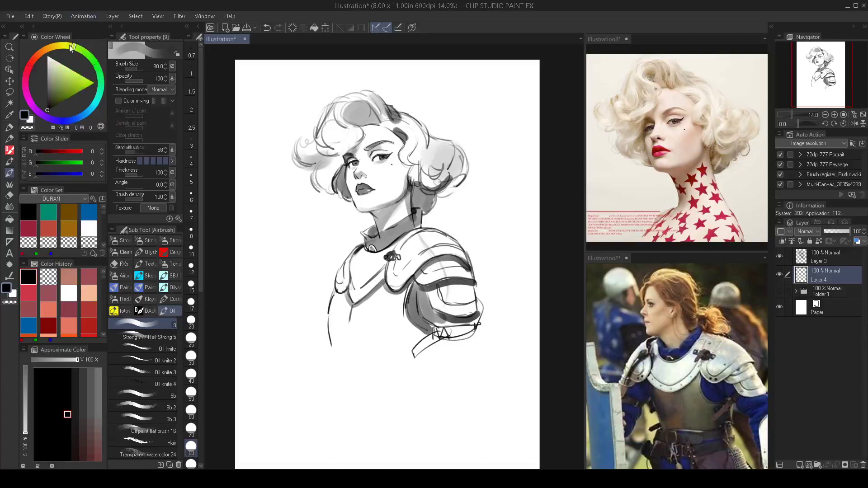
pyautogui.moveTo(70, 81)
pyautogui.mouseDown()
pyautogui.moveTo(71, 69)
pyautogui.moveTo(71, 77)
pyautogui.mouseUp()
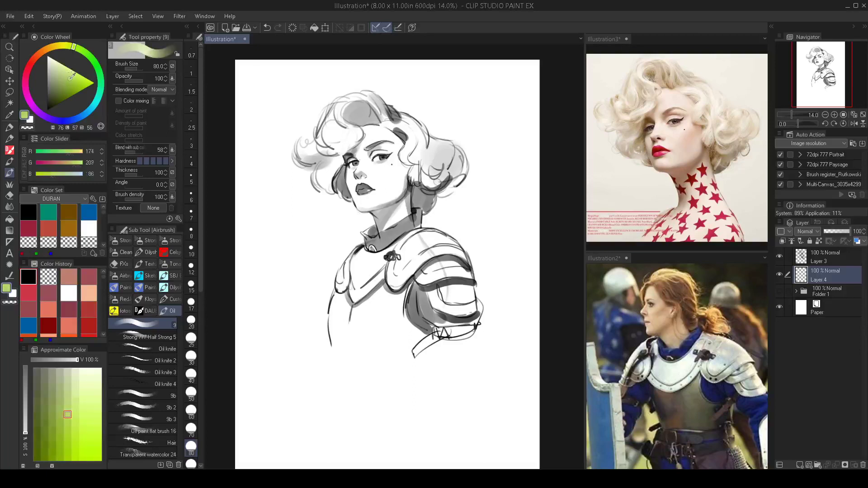
pyautogui.press('x')
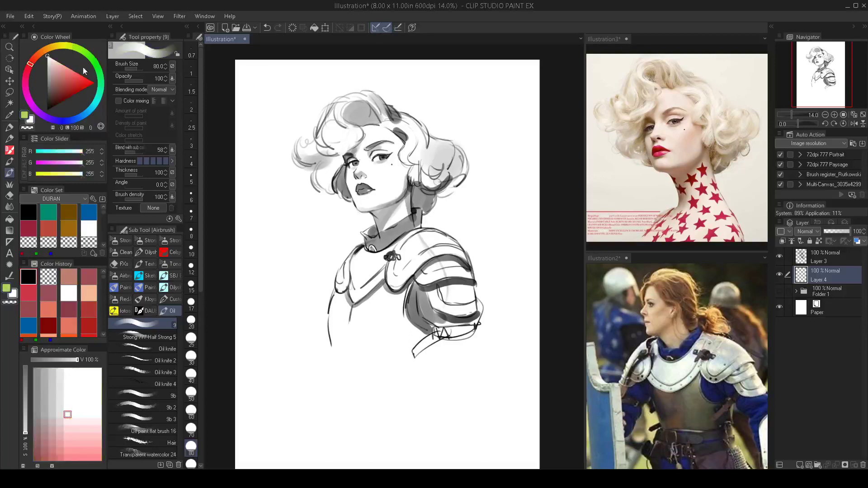
pyautogui.click(94, 63)
pyautogui.moveTo(69, 78); pyautogui.dragTo(58, 95)
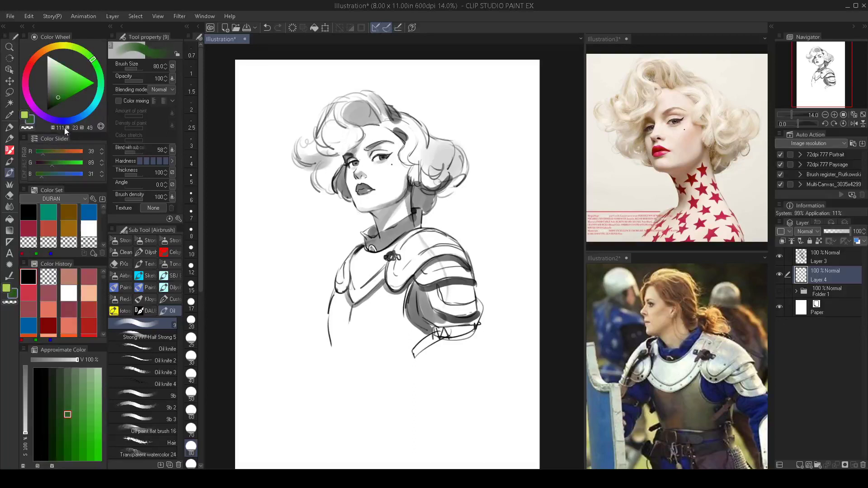
pyautogui.press('x')
pyautogui.click(61, 69)
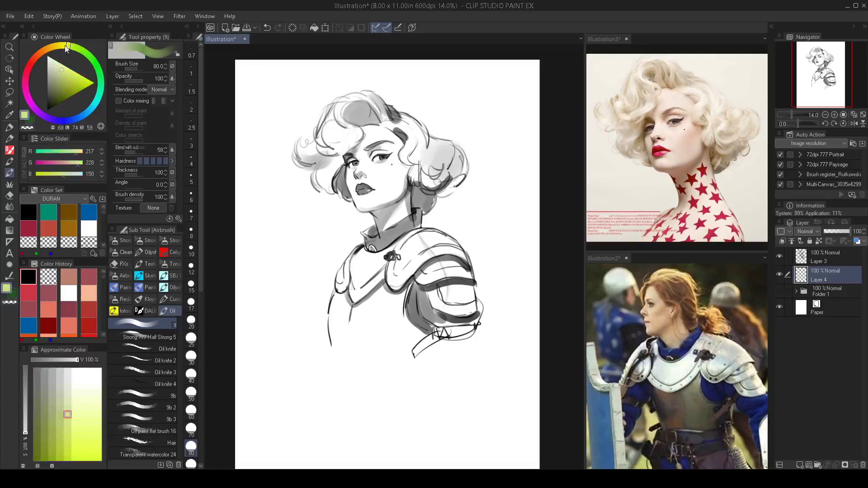
pyautogui.click(70, 70)
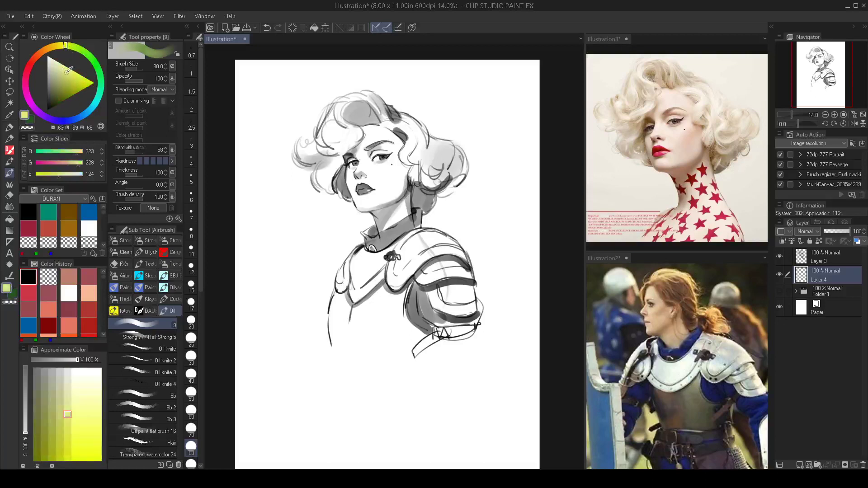
# Enlarge the brush to size 600 and fill Layer 4 with white.
pyautogui.moveTo(383, 186); pyautogui.dragTo(378, 196)
pyautogui.press(']')
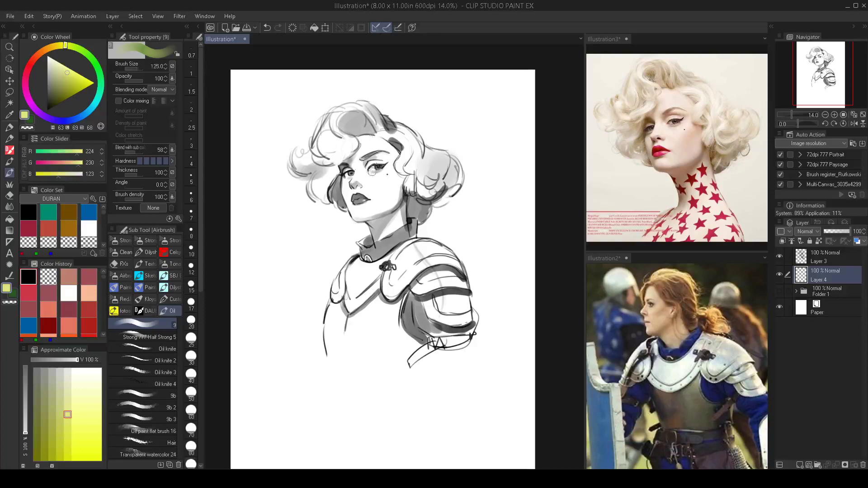
pyautogui.press(']')
pyautogui.press(']')
pyautogui.press(']')
pyautogui.press(']')
pyautogui.press(']')
pyautogui.press(']')
pyautogui.press(']')
pyautogui.press(']')
pyautogui.press(']')
pyautogui.press(']')
pyautogui.click(94, 224)
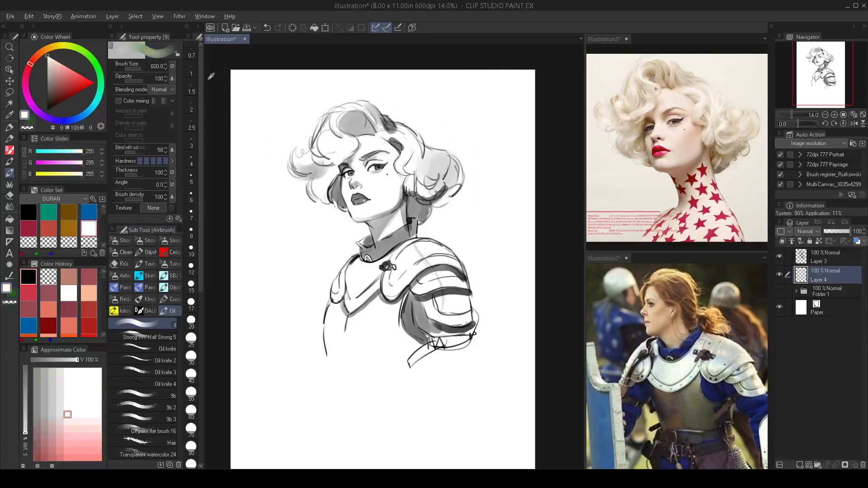
pyautogui.hotkey('alt', 'Delete')
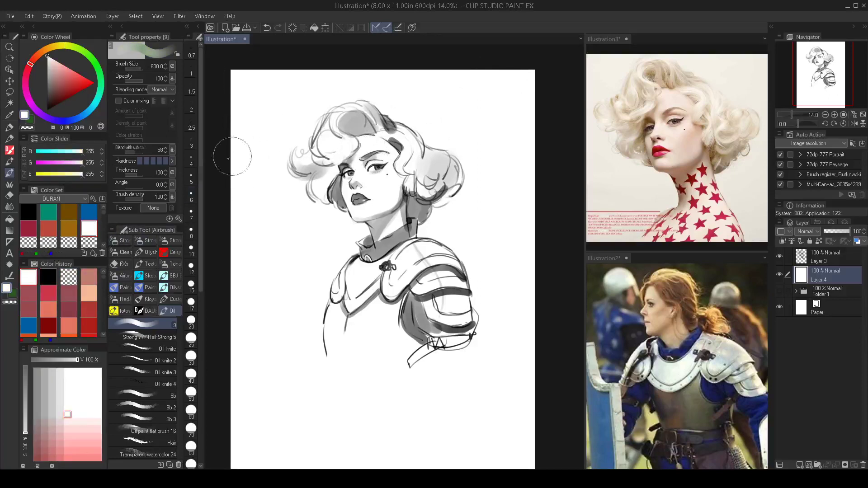
# Set the main colour to yellow-green (R 219, G 232, B 116) and try blocking it over the face and neck at brush size 800.
pyautogui.click(69, 50)
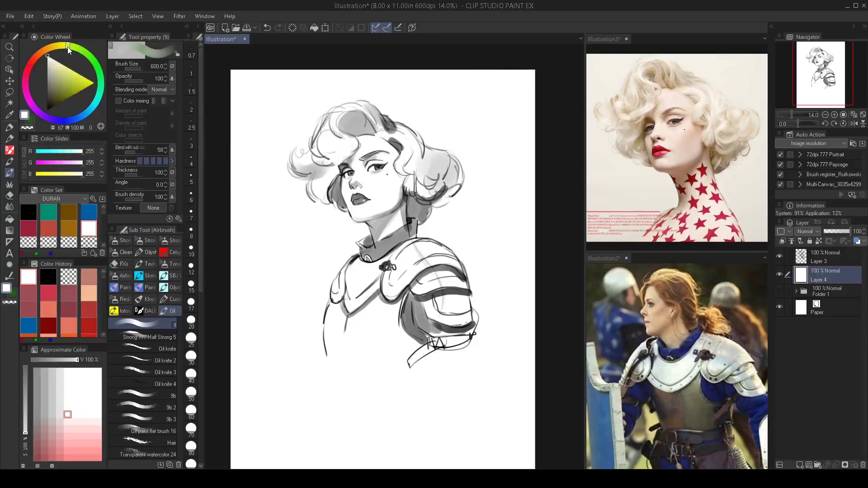
pyautogui.click(66, 64)
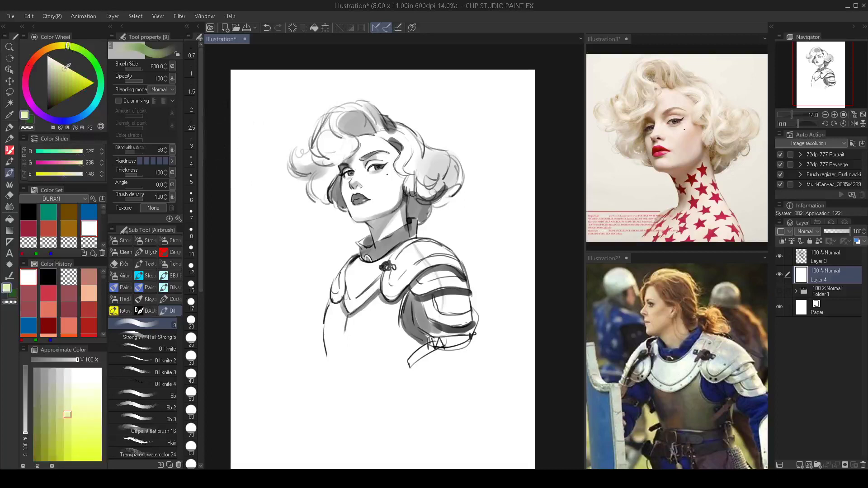
pyautogui.moveTo(67, 66); pyautogui.dragTo(71, 69)
pyautogui.moveTo(359, 159)
pyautogui.mouseDown()
pyautogui.moveTo(361, 194)
pyautogui.moveTo(326, 181)
pyautogui.moveTo(342, 138)
pyautogui.moveTo(339, 197)
pyautogui.moveTo(393, 192)
pyautogui.moveTo(395, 251)
pyautogui.mouseUp()
pyautogui.press(']')
pyautogui.moveTo(348, 232); pyautogui.dragTo(328, 205)
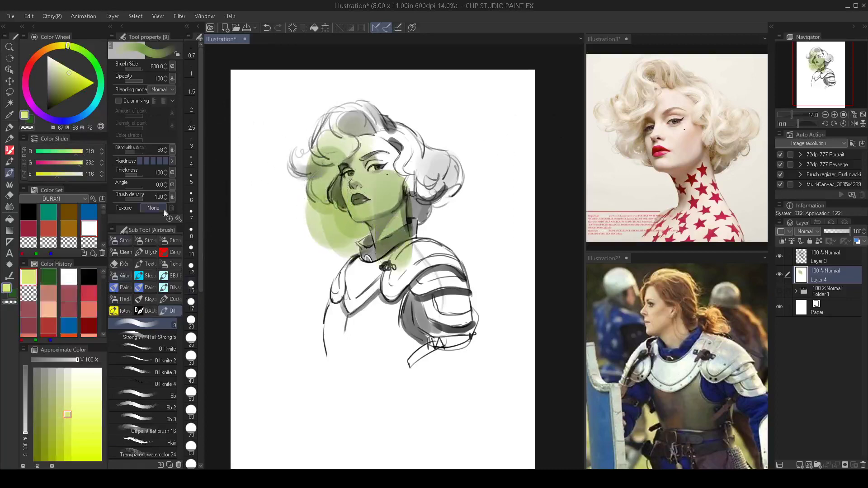
# Turn on color mixing for the Oil brush and undo the trial green strokes.
pyautogui.click(119, 101)
pyautogui.hotkey('ctrl', 'z')
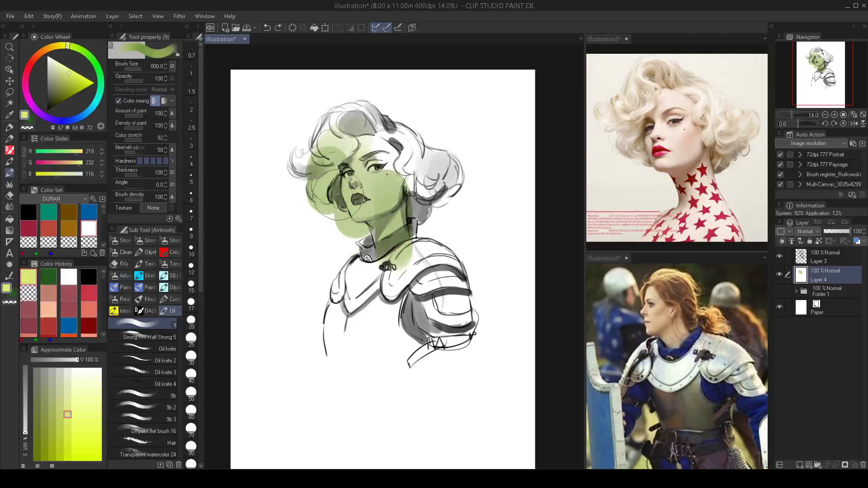
pyautogui.hotkey('ctrl', 'z')
# Block in a broad green tone over the whole figure and its surroundings on Layer 4, setting the brush size to 900.
pyautogui.moveTo(355, 178)
pyautogui.mouseDown()
pyautogui.moveTo(345, 214)
pyautogui.moveTo(345, 186)
pyautogui.moveTo(326, 203)
pyautogui.moveTo(315, 185)
pyautogui.moveTo(369, 246)
pyautogui.moveTo(322, 262)
pyautogui.moveTo(292, 257)
pyautogui.moveTo(301, 261)
pyautogui.moveTo(290, 213)
pyautogui.moveTo(323, 210)
pyautogui.moveTo(320, 160)
pyautogui.moveTo(310, 156)
pyautogui.moveTo(317, 134)
pyautogui.moveTo(331, 123)
pyautogui.moveTo(416, 121)
pyautogui.moveTo(444, 141)
pyautogui.moveTo(402, 131)
pyautogui.moveTo(369, 135)
pyautogui.moveTo(431, 115)
pyautogui.moveTo(427, 132)
pyautogui.moveTo(359, 105)
pyautogui.moveTo(313, 116)
pyautogui.moveTo(297, 138)
pyautogui.moveTo(299, 185)
pyautogui.moveTo(292, 188)
pyautogui.moveTo(304, 136)
pyautogui.moveTo(285, 160)
pyautogui.moveTo(301, 159)
pyautogui.moveTo(290, 183)
pyautogui.moveTo(291, 228)
pyautogui.moveTo(314, 272)
pyautogui.moveTo(340, 230)
pyautogui.moveTo(345, 181)
pyautogui.moveTo(398, 184)
pyautogui.moveTo(442, 168)
pyautogui.moveTo(420, 147)
pyautogui.moveTo(450, 184)
pyautogui.moveTo(464, 97)
pyautogui.moveTo(452, 138)
pyautogui.moveTo(466, 150)
pyautogui.moveTo(457, 209)
pyautogui.moveTo(439, 114)
pyautogui.moveTo(468, 114)
pyautogui.moveTo(474, 135)
pyautogui.moveTo(446, 254)
pyautogui.moveTo(421, 272)
pyautogui.moveTo(362, 233)
pyautogui.moveTo(353, 255)
pyautogui.moveTo(401, 274)
pyautogui.moveTo(457, 230)
pyautogui.moveTo(483, 177)
pyautogui.moveTo(481, 235)
pyautogui.moveTo(455, 240)
pyautogui.moveTo(441, 231)
pyautogui.moveTo(462, 209)
pyautogui.moveTo(447, 317)
pyautogui.mouseUp()
pyautogui.press(']')
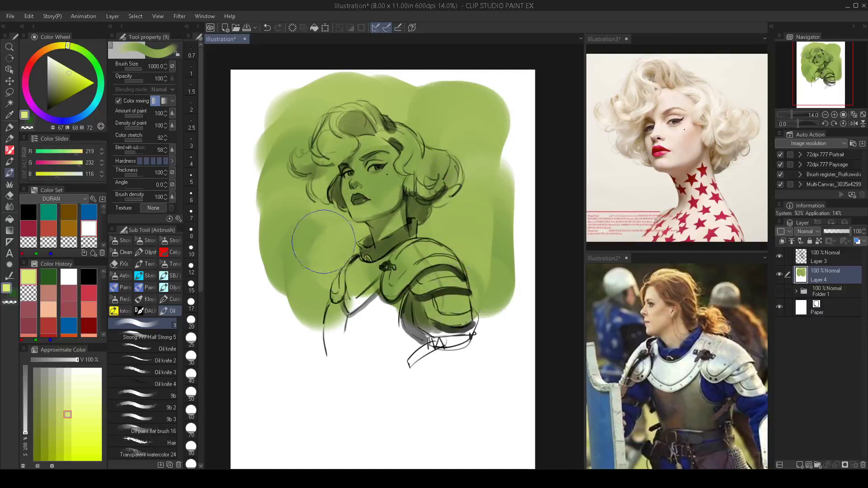
pyautogui.moveTo(305, 248)
pyautogui.mouseDown()
pyautogui.moveTo(318, 292)
pyautogui.moveTo(312, 310)
pyautogui.moveTo(327, 306)
pyautogui.moveTo(336, 326)
pyautogui.moveTo(281, 304)
pyautogui.moveTo(300, 317)
pyautogui.moveTo(368, 337)
pyautogui.moveTo(398, 315)
pyautogui.moveTo(423, 316)
pyautogui.moveTo(457, 321)
pyautogui.moveTo(475, 345)
pyautogui.moveTo(490, 301)
pyautogui.moveTo(490, 308)
pyautogui.moveTo(488, 157)
pyautogui.moveTo(493, 270)
pyautogui.moveTo(411, 162)
pyautogui.moveTo(461, 97)
pyautogui.moveTo(491, 149)
pyautogui.moveTo(428, 106)
pyautogui.moveTo(470, 124)
pyautogui.moveTo(374, 95)
pyautogui.moveTo(398, 128)
pyautogui.moveTo(448, 122)
pyautogui.moveTo(448, 110)
pyautogui.moveTo(434, 131)
pyautogui.moveTo(450, 159)
pyautogui.moveTo(444, 176)
pyautogui.moveTo(446, 131)
pyautogui.moveTo(469, 160)
pyautogui.moveTo(460, 219)
pyautogui.moveTo(479, 203)
pyautogui.moveTo(460, 236)
pyautogui.mouseUp()
pyautogui.hotkey('ctrl', 'z')
pyautogui.press('[')
pyautogui.press(']')
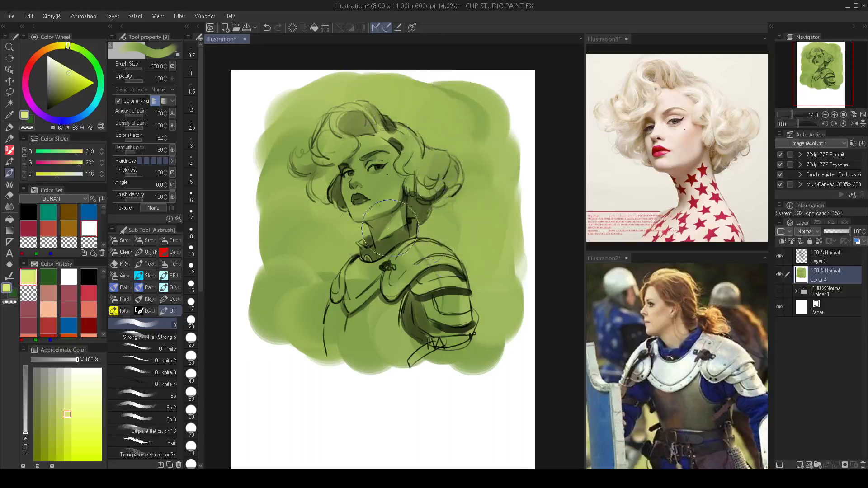
# Even out the green backdrop and extend its side beyond the hair and front arm at brush size 900.
pyautogui.moveTo(311, 228)
pyautogui.mouseDown()
pyautogui.moveTo(317, 256)
pyautogui.moveTo(349, 278)
pyautogui.moveTo(326, 266)
pyautogui.moveTo(312, 183)
pyautogui.moveTo(319, 258)
pyautogui.mouseUp()
pyautogui.moveTo(399, 152); pyautogui.dragTo(410, 134)
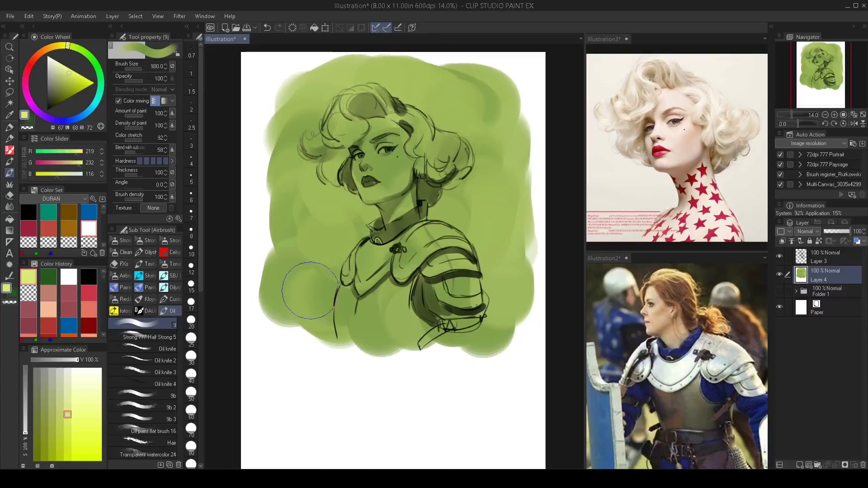
pyautogui.moveTo(311, 291)
pyautogui.mouseDown()
pyautogui.moveTo(320, 333)
pyautogui.moveTo(354, 339)
pyautogui.moveTo(342, 279)
pyautogui.moveTo(307, 211)
pyautogui.moveTo(288, 96)
pyautogui.moveTo(369, 80)
pyautogui.moveTo(484, 99)
pyautogui.moveTo(477, 115)
pyautogui.moveTo(463, 85)
pyautogui.moveTo(432, 85)
pyautogui.moveTo(296, 121)
pyautogui.moveTo(304, 120)
pyautogui.moveTo(284, 214)
pyautogui.moveTo(302, 158)
pyautogui.mouseUp()
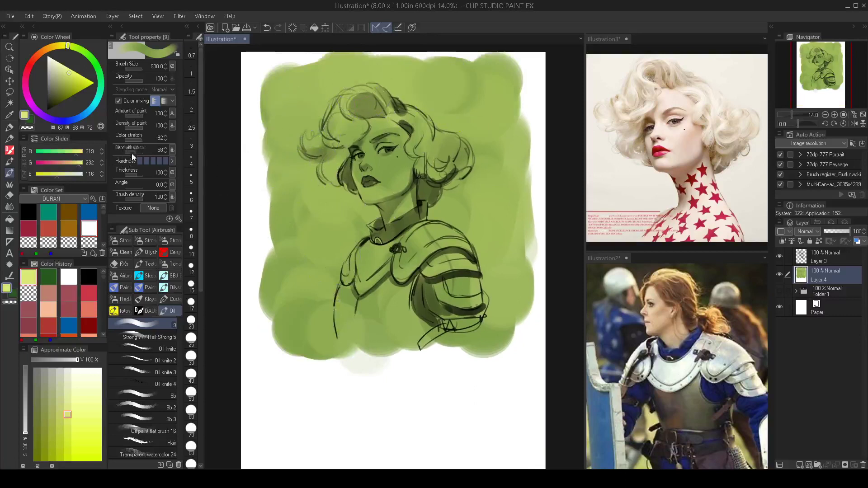
# Set brush 9's blend with sub color to 0, then switch to the IK 36 brush in the SBJ group.
pyautogui.moveTo(132, 153); pyautogui.dragTo(114, 154)
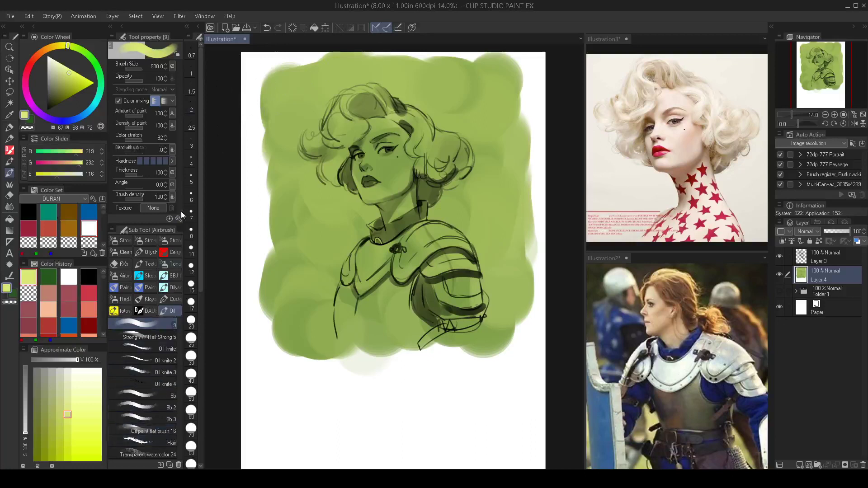
pyautogui.click(173, 276)
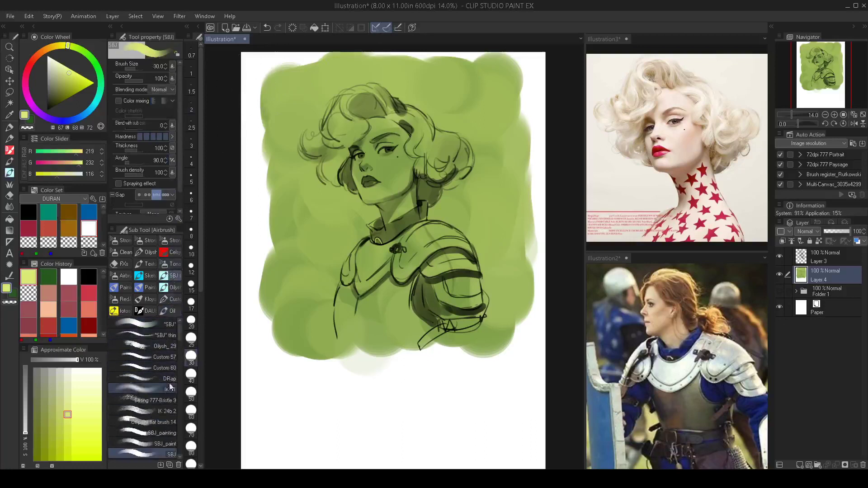
pyautogui.moveTo(179, 332); pyautogui.dragTo(182, 386)
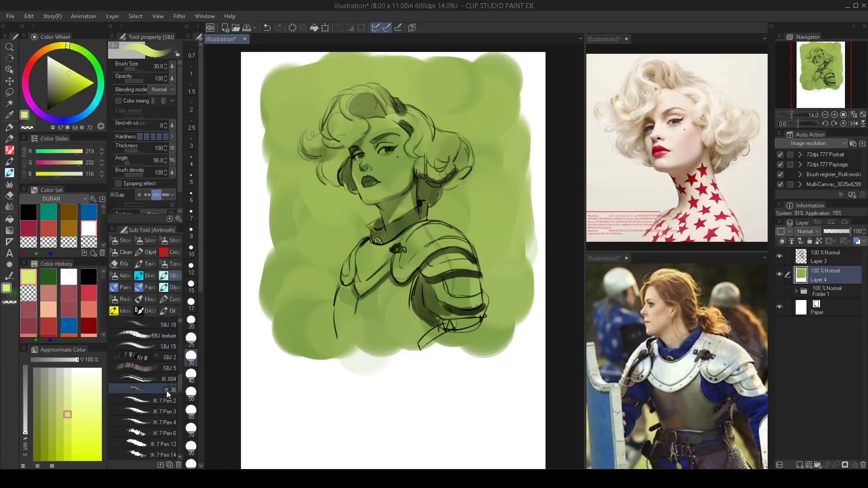
pyautogui.click(167, 390)
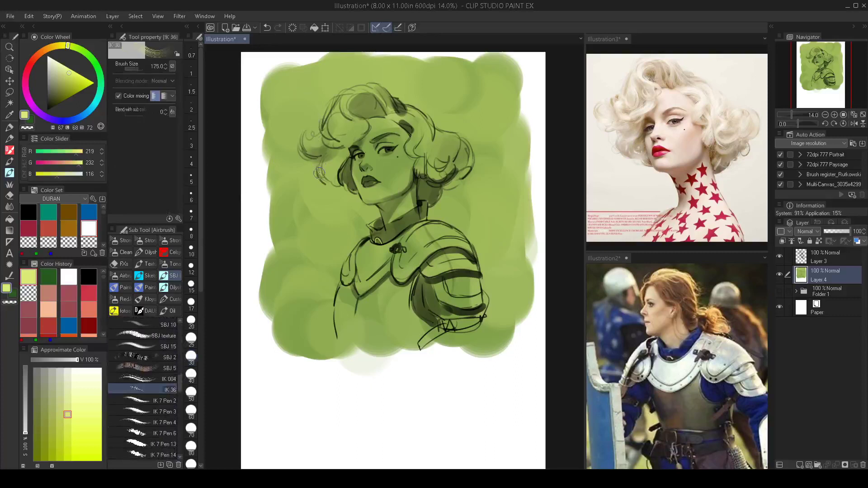
# Paint light green rays into the backdrop beside the face with IK 36 at size 500, undoing the misplaced stroke above the hair.
pyautogui.press(']')
pyautogui.press(']')
pyautogui.moveTo(256, 142)
pyautogui.mouseDown()
pyautogui.moveTo(285, 183)
pyautogui.moveTo(274, 123)
pyautogui.moveTo(293, 129)
pyautogui.moveTo(309, 207)
pyautogui.moveTo(255, 142)
pyautogui.mouseUp()
pyautogui.hotkey('ctrl', 'z')
pyautogui.moveTo(331, 199)
pyautogui.mouseDown()
pyautogui.moveTo(321, 128)
pyautogui.moveTo(300, 146)
pyautogui.mouseUp()
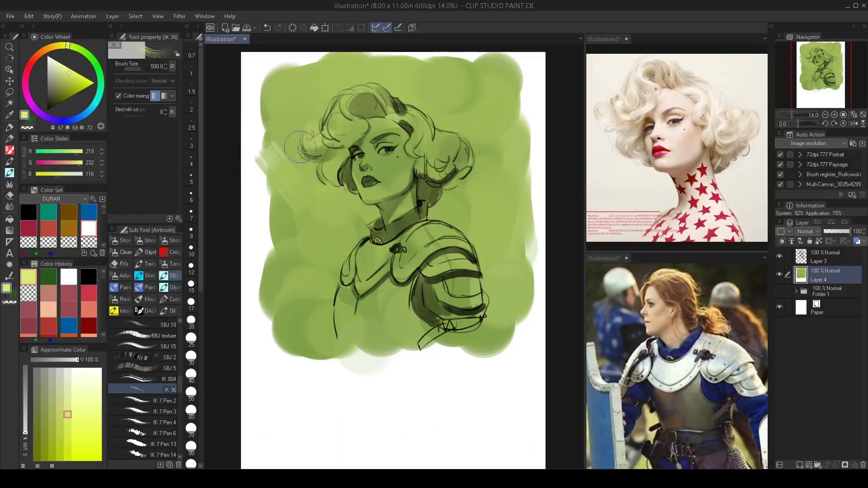
pyautogui.moveTo(329, 72); pyautogui.dragTo(302, 98)
pyautogui.press('[')
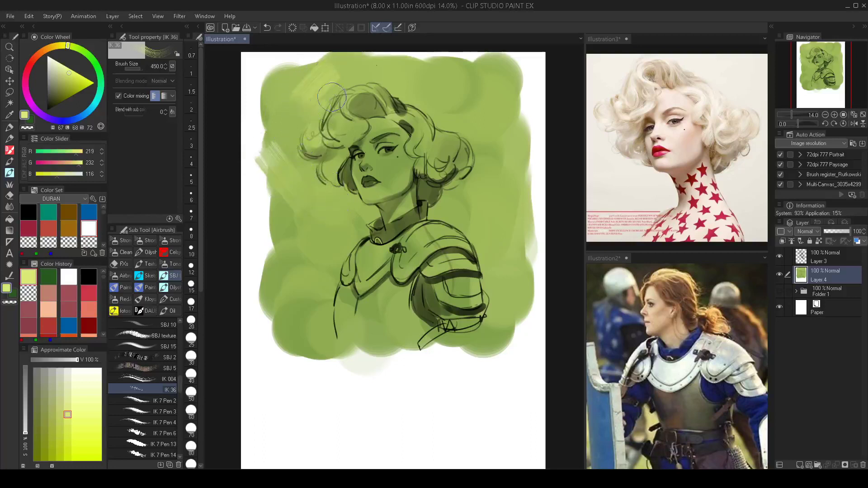
pyautogui.hotkey('ctrl', 'z')
pyautogui.hotkey('ctrl', 'z')
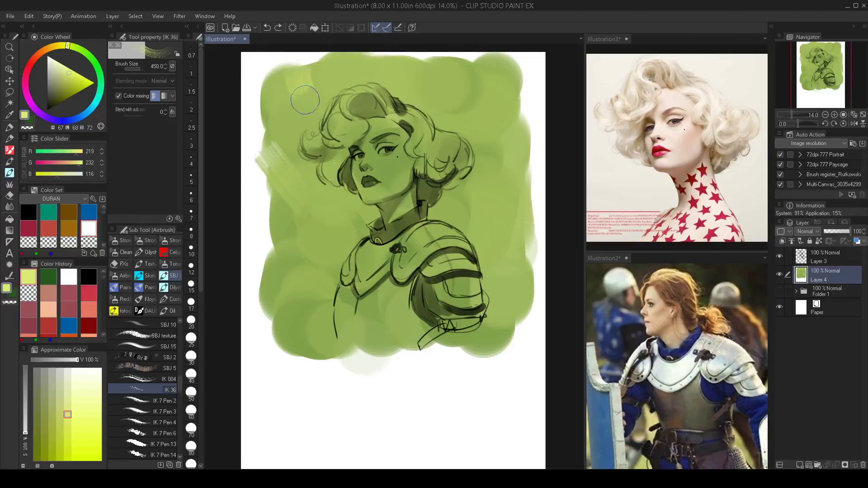
# Paint light green rays radiating outward past the front curls and beside the neck, using brush sizes from 250 to 450.
pyautogui.moveTo(305, 99); pyautogui.dragTo(324, 133)
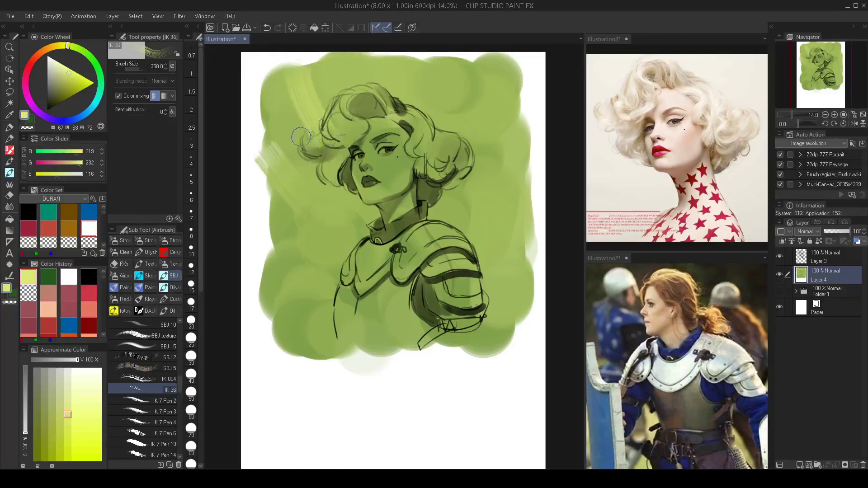
pyautogui.moveTo(328, 177)
pyautogui.mouseDown()
pyautogui.moveTo(278, 177)
pyautogui.moveTo(342, 216)
pyautogui.mouseUp()
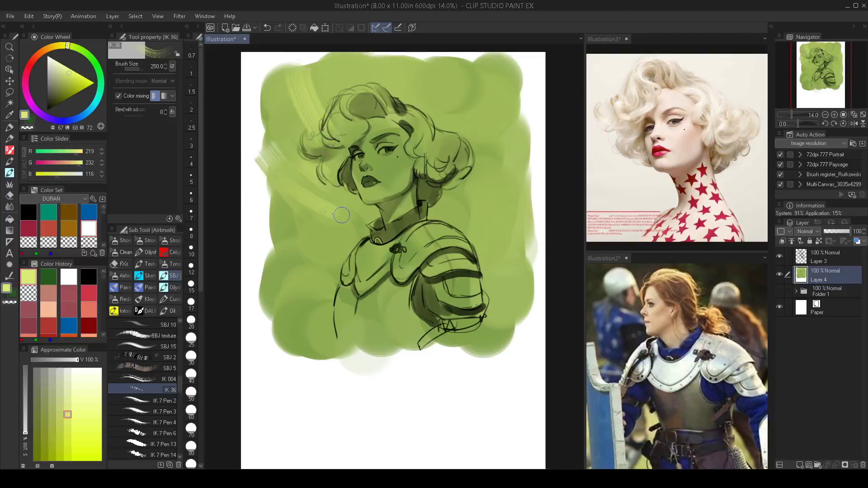
pyautogui.press(']')
pyautogui.moveTo(278, 217); pyautogui.dragTo(353, 232)
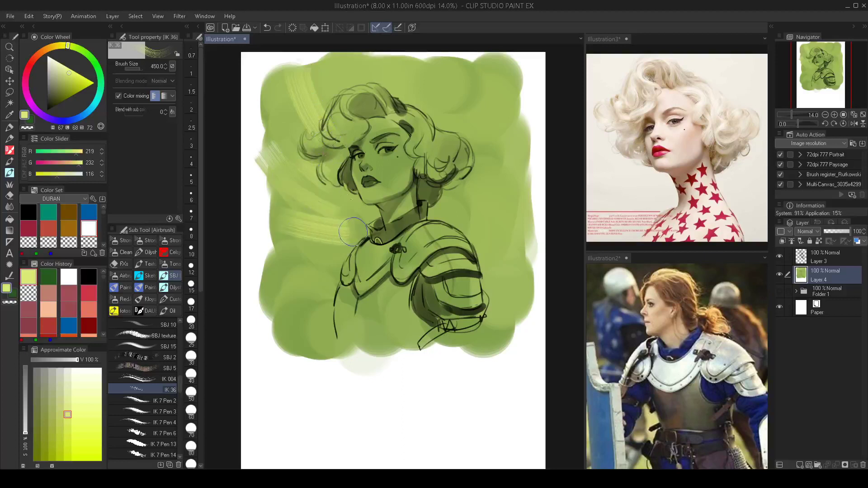
pyautogui.moveTo(332, 61)
pyautogui.mouseDown()
pyautogui.moveTo(351, 119)
pyautogui.moveTo(347, 140)
pyautogui.moveTo(332, 101)
pyautogui.moveTo(302, 81)
pyautogui.moveTo(268, 93)
pyautogui.moveTo(302, 142)
pyautogui.moveTo(264, 110)
pyautogui.moveTo(282, 134)
pyautogui.mouseUp()
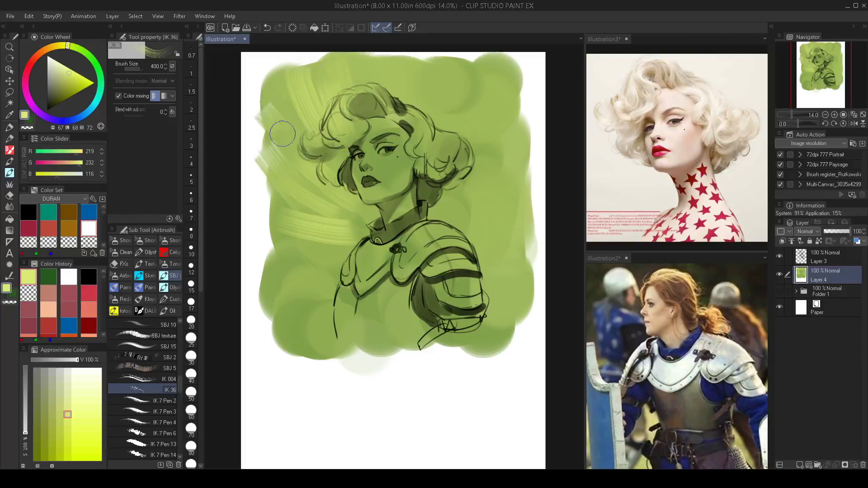
# Add light green rays behind the back of the hair, above the rear shoulder and over the top of the head.
pyautogui.moveTo(420, 155)
pyautogui.mouseDown()
pyautogui.moveTo(480, 79)
pyautogui.moveTo(482, 120)
pyautogui.mouseUp()
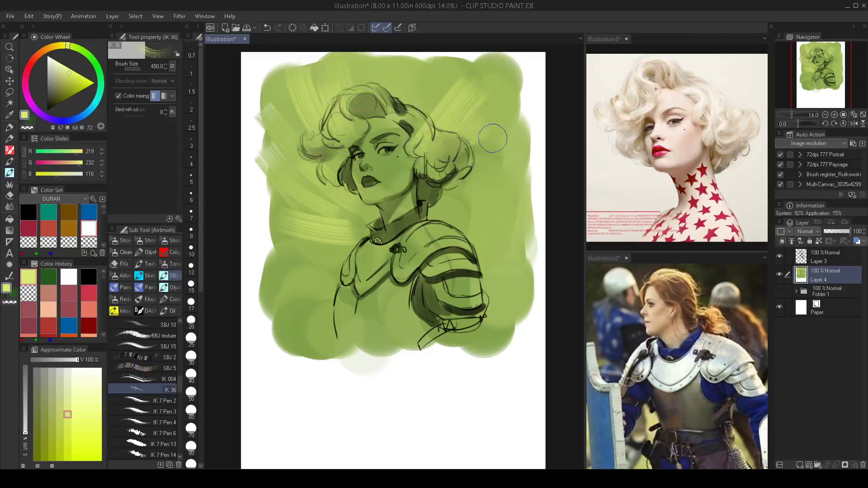
pyautogui.moveTo(437, 223)
pyautogui.mouseDown()
pyautogui.moveTo(495, 193)
pyautogui.moveTo(476, 185)
pyautogui.mouseUp()
pyautogui.moveTo(495, 155); pyautogui.dragTo(435, 218)
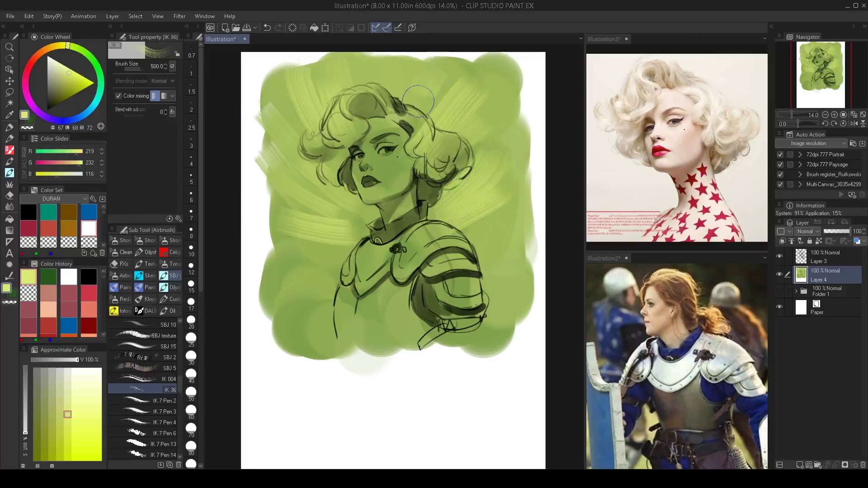
pyautogui.moveTo(395, 53); pyautogui.dragTo(376, 122)
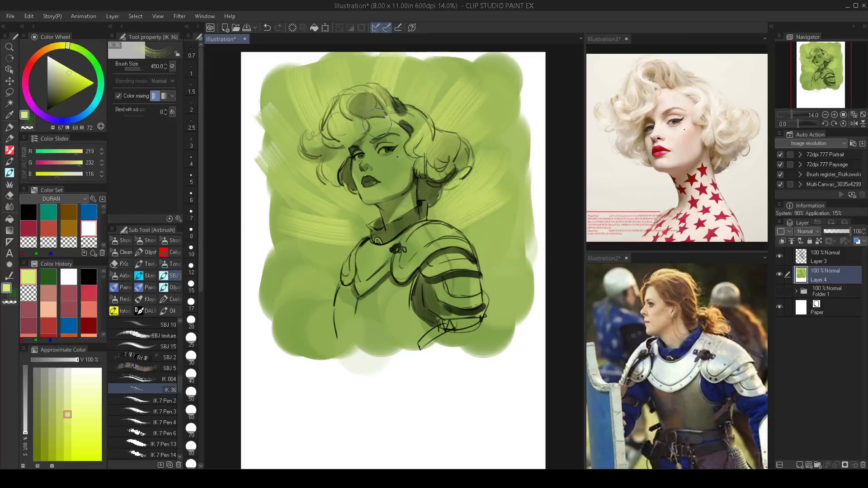
# Extend the light green rays around the chest, armoured arm and lower edge of the backdrop at brush sizes 450 and 400.
pyautogui.press(']')
pyautogui.press(']')
pyautogui.press(']')
pyautogui.moveTo(281, 286)
pyautogui.mouseDown()
pyautogui.moveTo(290, 293)
pyautogui.moveTo(355, 284)
pyautogui.mouseUp()
pyautogui.press('[')
pyautogui.press('[')
pyautogui.moveTo(281, 273); pyautogui.dragTo(340, 259)
pyautogui.moveTo(511, 222)
pyautogui.mouseDown()
pyautogui.moveTo(463, 246)
pyautogui.moveTo(501, 206)
pyautogui.mouseUp()
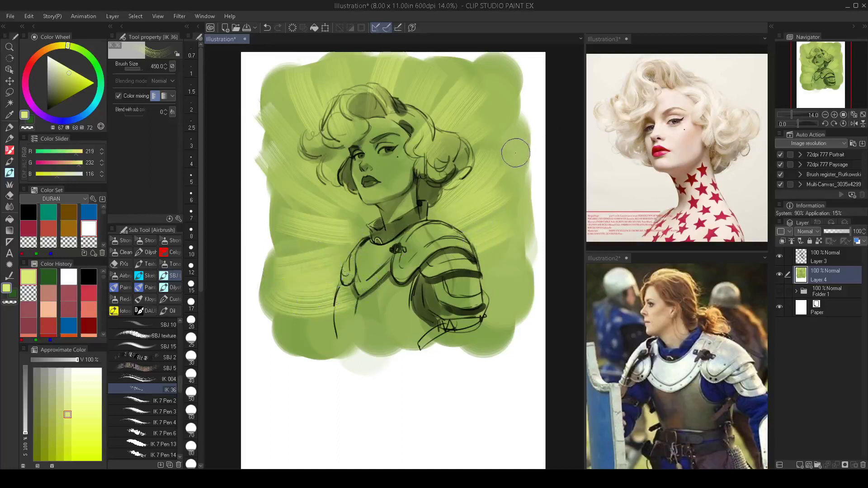
pyautogui.moveTo(522, 244)
pyautogui.mouseDown()
pyautogui.moveTo(491, 261)
pyautogui.moveTo(504, 273)
pyautogui.moveTo(482, 282)
pyautogui.moveTo(498, 283)
pyautogui.moveTo(491, 295)
pyautogui.moveTo(526, 294)
pyautogui.moveTo(477, 301)
pyautogui.mouseUp()
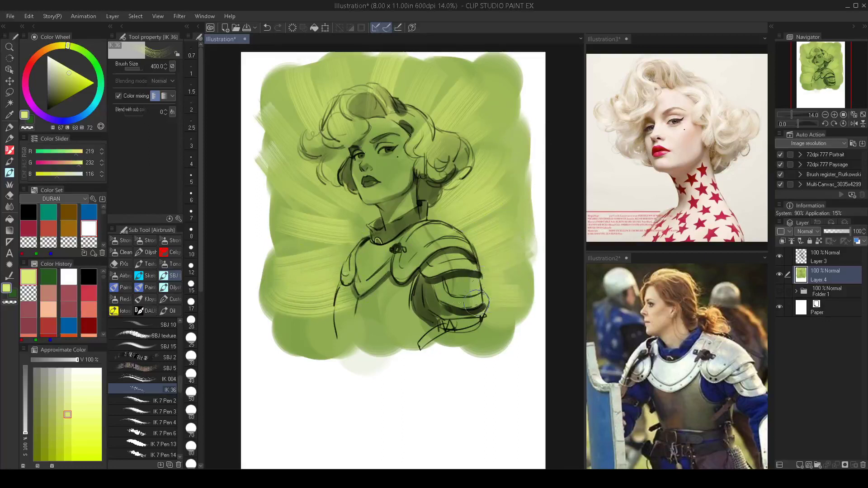
pyautogui.moveTo(457, 328); pyautogui.dragTo(478, 346)
pyautogui.moveTo(336, 302)
pyautogui.mouseDown()
pyautogui.moveTo(299, 337)
pyautogui.moveTo(335, 317)
pyautogui.moveTo(289, 339)
pyautogui.moveTo(315, 378)
pyautogui.mouseUp()
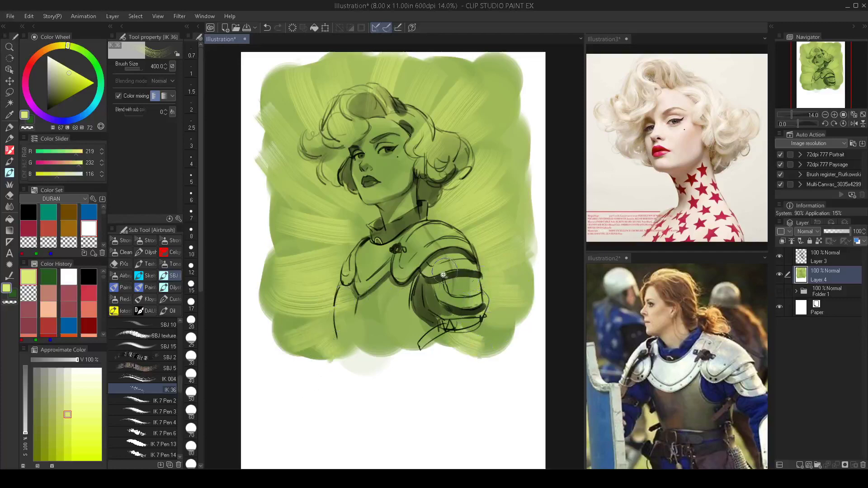
# Add a new layer above Layer 4 and choose a pale beige skin color, RGB 232, 217, 196.
pyautogui.scroll(-2, 444, 275)
pyautogui.scroll(3, 445, 275)
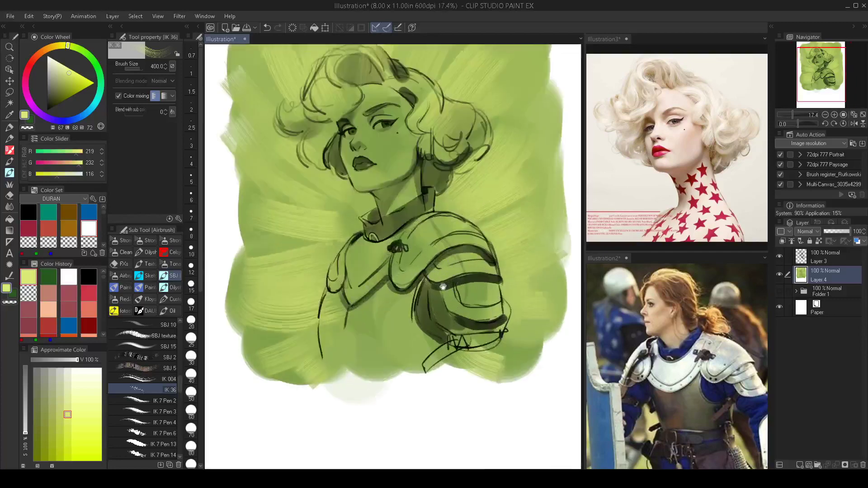
pyautogui.scroll(-2, 443, 287)
pyautogui.scroll(1, 443, 287)
pyautogui.scroll(-1, 444, 287)
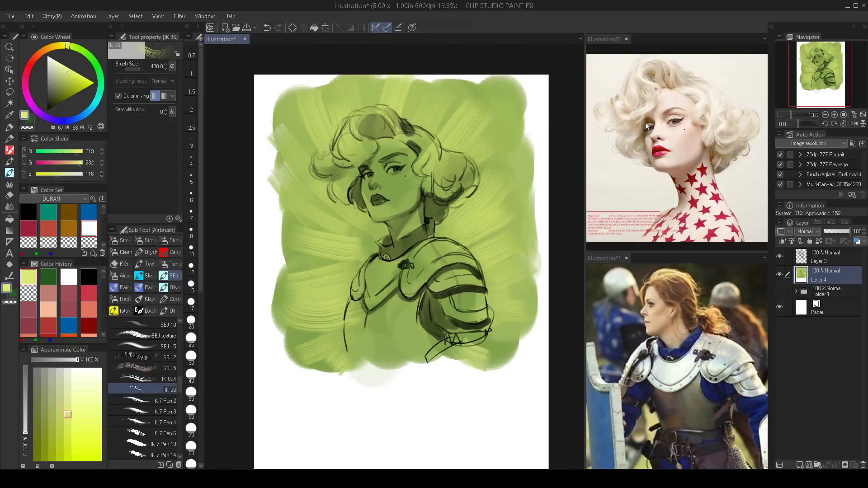
pyautogui.hotkey('ctrl', 'shift', 'n')
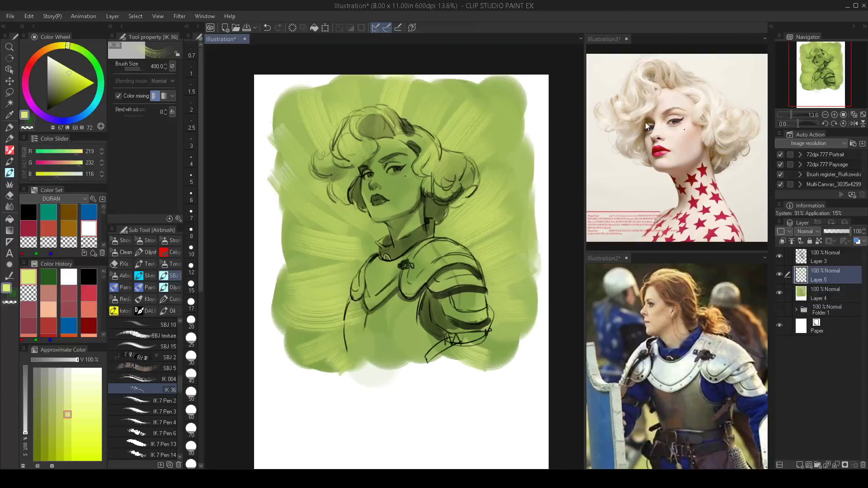
pyautogui.moveTo(414, 242); pyautogui.dragTo(411, 254)
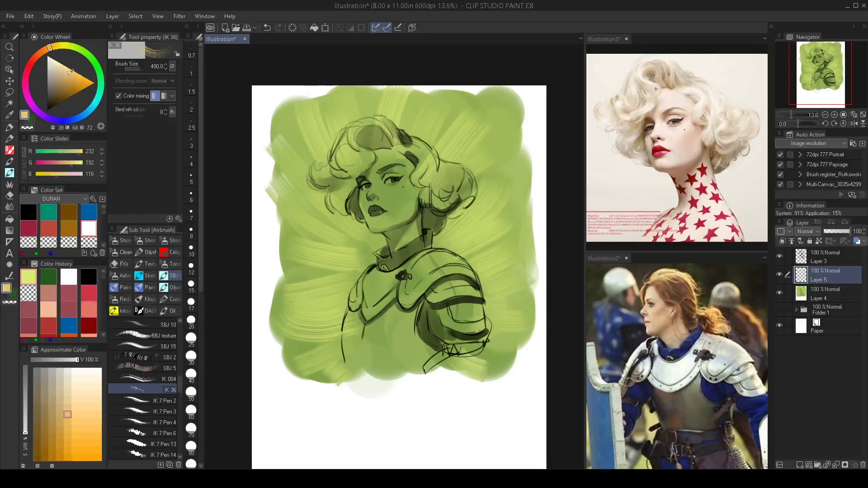
pyautogui.click(63, 60)
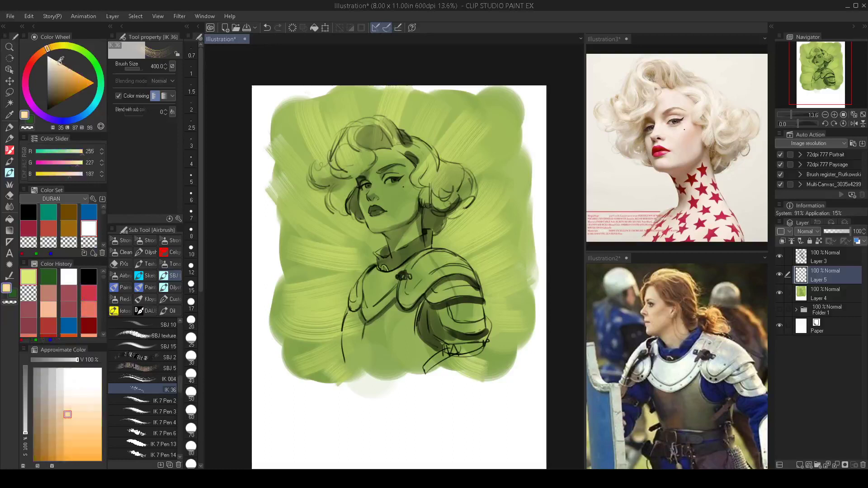
pyautogui.click(58, 60)
pyautogui.click(53, 64)
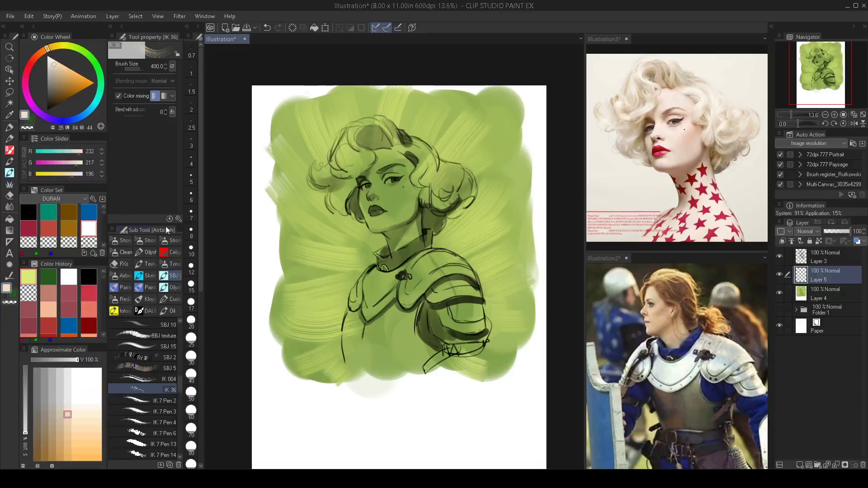
# Block in the face and neck in pale beige with the Oil group's brush 9, reducing its size to 200 for the edges.
pyautogui.click(172, 311)
pyautogui.click(143, 325)
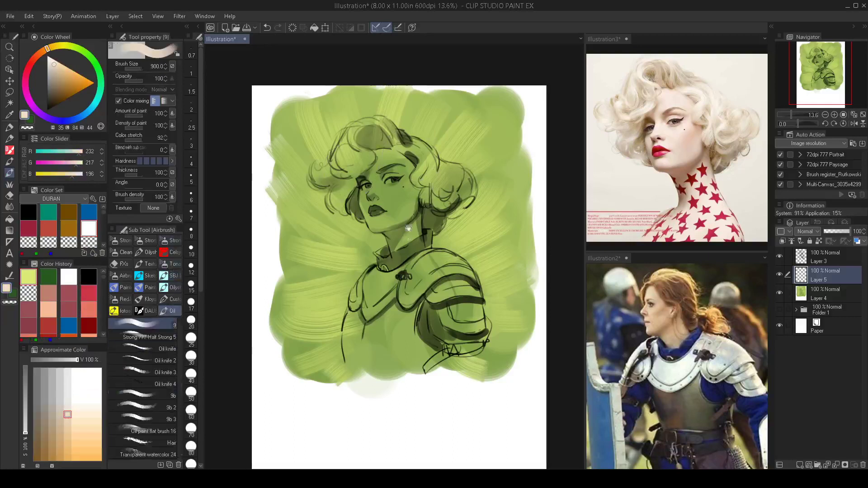
pyautogui.moveTo(408, 228); pyautogui.dragTo(403, 239)
pyautogui.press('[')
pyautogui.press('[')
pyautogui.press('[')
pyautogui.press('[')
pyautogui.press('[')
pyautogui.press('[')
pyautogui.press('[')
pyautogui.moveTo(385, 170)
pyautogui.mouseDown()
pyautogui.moveTo(374, 191)
pyautogui.moveTo(364, 183)
pyautogui.moveTo(366, 196)
pyautogui.moveTo(361, 184)
pyautogui.moveTo(368, 236)
pyautogui.moveTo(393, 230)
pyautogui.moveTo(381, 208)
pyautogui.moveTo(379, 214)
pyautogui.moveTo(380, 228)
pyautogui.moveTo(381, 203)
pyautogui.moveTo(383, 221)
pyautogui.moveTo(397, 185)
pyautogui.moveTo(392, 172)
pyautogui.moveTo(403, 174)
pyautogui.moveTo(402, 220)
pyautogui.moveTo(392, 241)
pyautogui.moveTo(381, 236)
pyautogui.moveTo(392, 263)
pyautogui.moveTo(411, 219)
pyautogui.moveTo(407, 241)
pyautogui.mouseUp()
pyautogui.press('[')
pyautogui.press('[')
pyautogui.press('[')
pyautogui.press('[')
pyautogui.press(']')
pyautogui.press(']')
pyautogui.press(']')
pyautogui.press(']')
pyautogui.press('[')
pyautogui.press('[')
pyautogui.press('[')
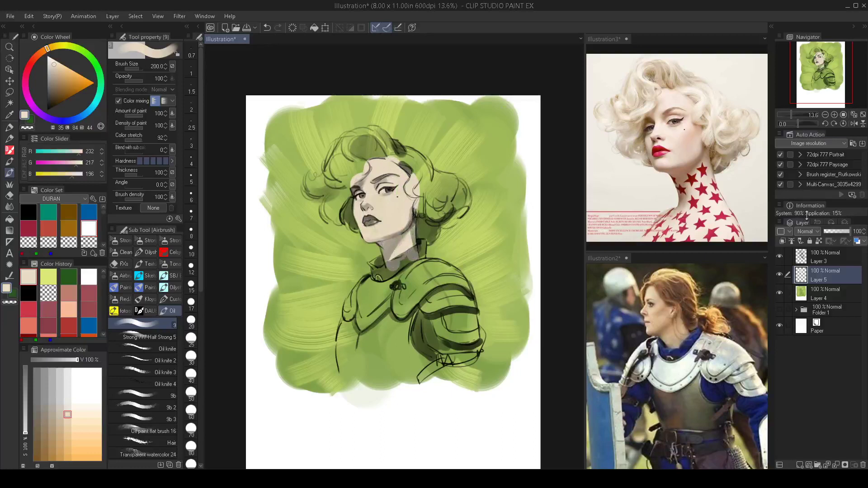
# Set the Layer 3 sketch to Multiply blending at 54% opacity.
pyautogui.click(813, 257)
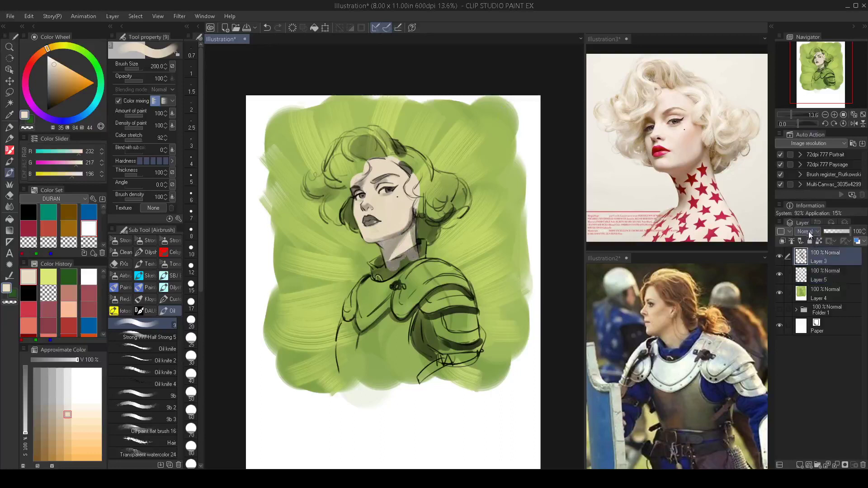
pyautogui.click(809, 231)
pyautogui.click(810, 259)
pyautogui.moveTo(848, 232); pyautogui.dragTo(836, 232)
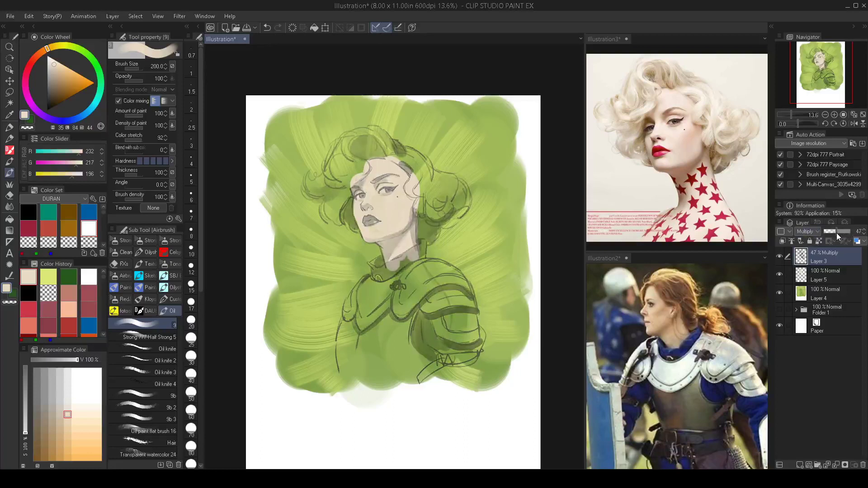
pyautogui.click(838, 231)
# Return to Layer 5 and choose a muted brown, RGB 143, 102, 78.
pyautogui.click(820, 267)
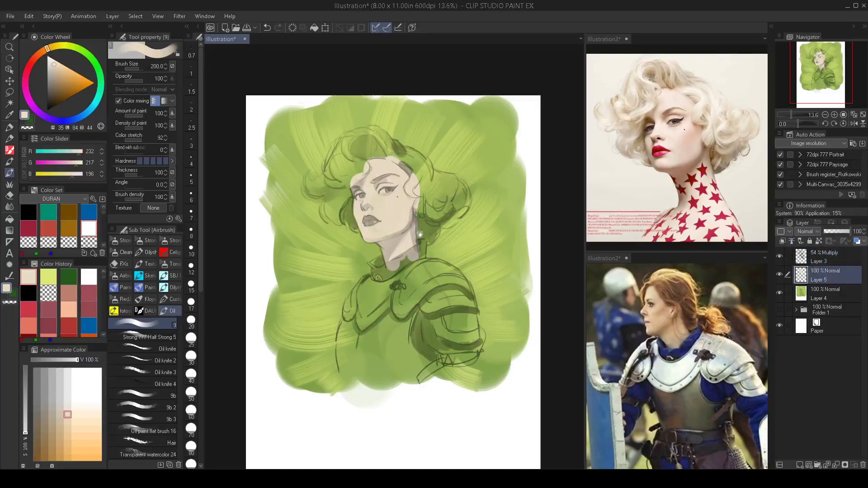
pyautogui.scroll(2, 423, 209)
pyautogui.scroll(1, 423, 208)
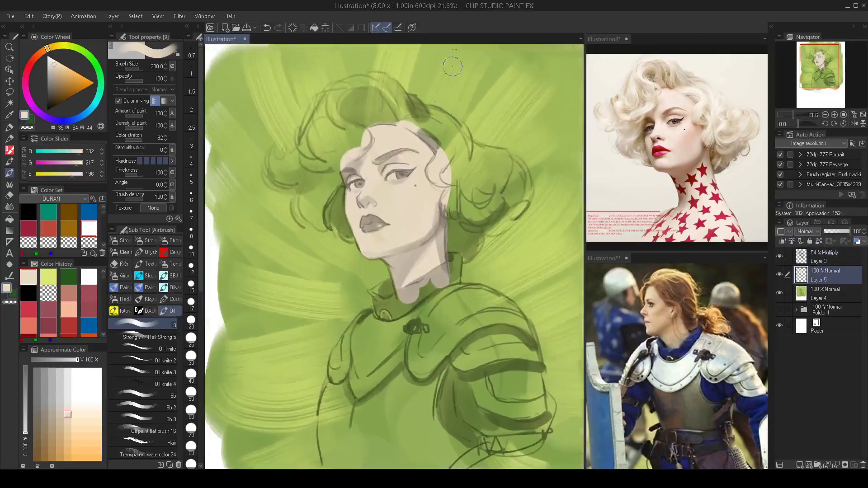
pyautogui.moveTo(69, 68)
pyautogui.mouseDown()
pyautogui.moveTo(62, 78)
pyautogui.moveTo(42, 51)
pyautogui.mouseUp()
pyautogui.click(62, 77)
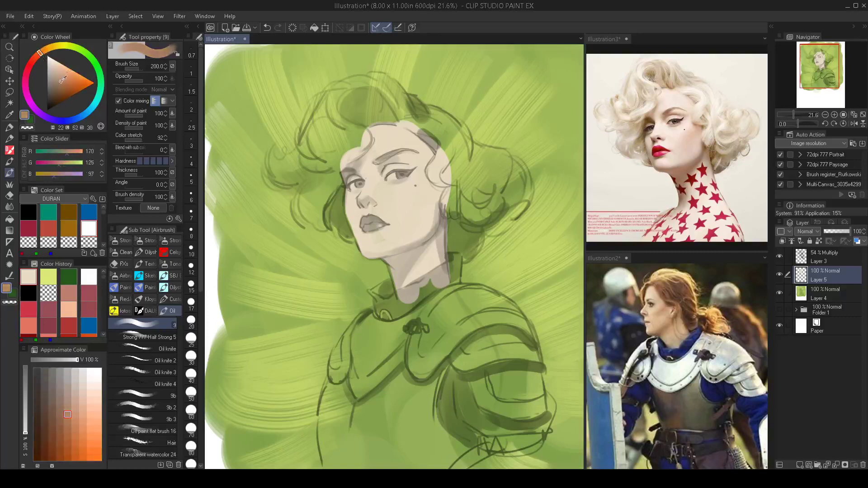
pyautogui.moveTo(63, 79); pyautogui.dragTo(62, 84)
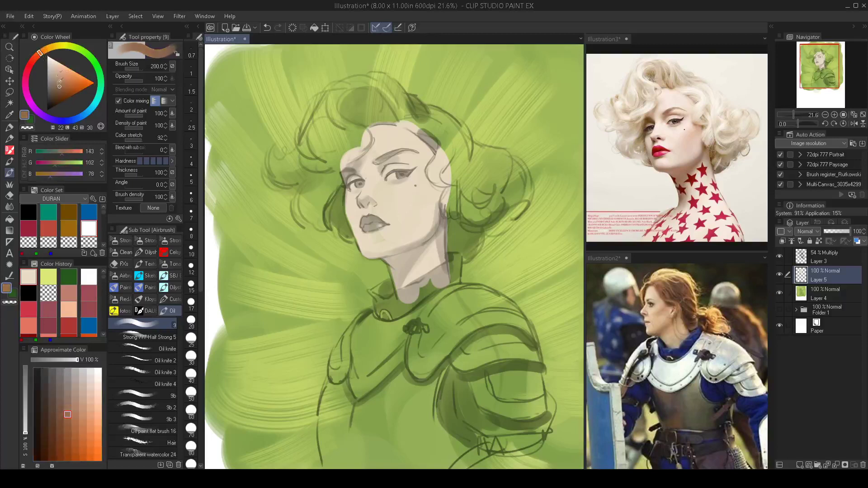
# Start painting the nearer eyebrow in muted brown at brush size 50.
pyautogui.press('[')
pyautogui.press('[')
pyautogui.press('[')
pyautogui.press('[')
pyautogui.press('[')
pyautogui.press('[')
pyautogui.press('[')
pyautogui.press('[')
pyautogui.moveTo(378, 161)
pyautogui.mouseDown()
pyautogui.moveTo(386, 157)
pyautogui.moveTo(377, 162)
pyautogui.mouseUp()
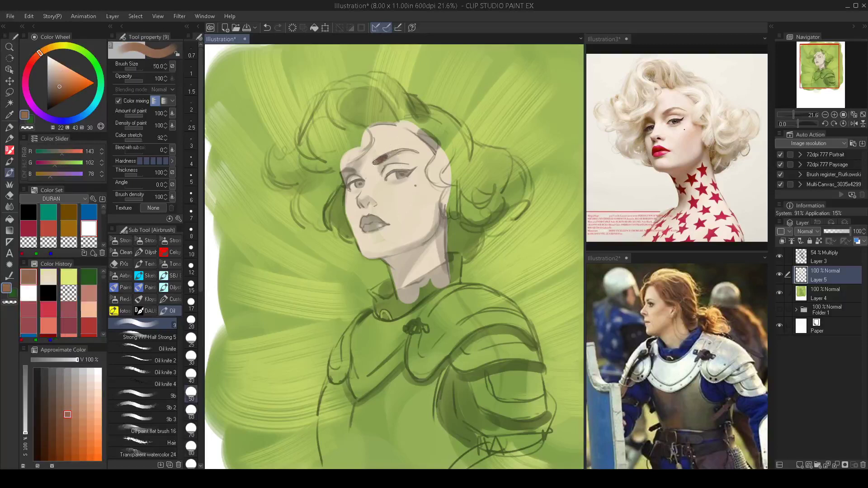
# Extend the brown eyebrow at brush size 80 and shade the inner eye socket beneath it at size 70.
pyautogui.press('[')
pyautogui.press(']')
pyautogui.press(']')
pyautogui.press(']')
pyautogui.press(']')
pyautogui.press(']')
pyautogui.press('[')
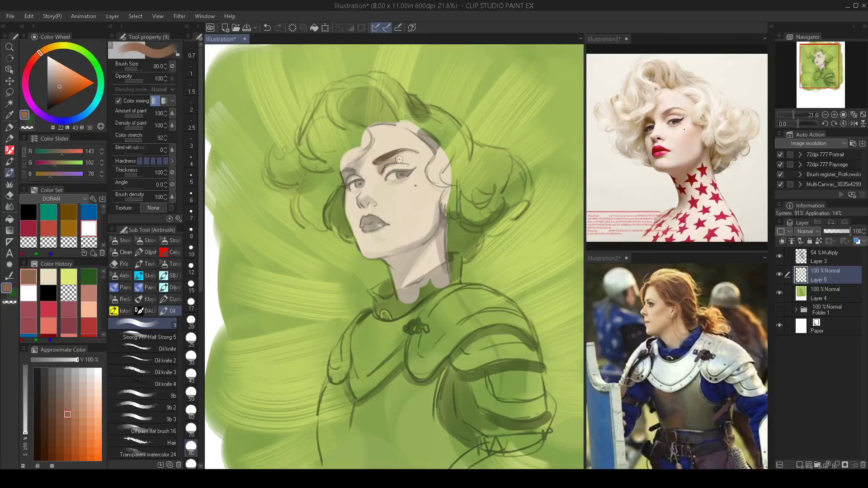
pyautogui.press('[')
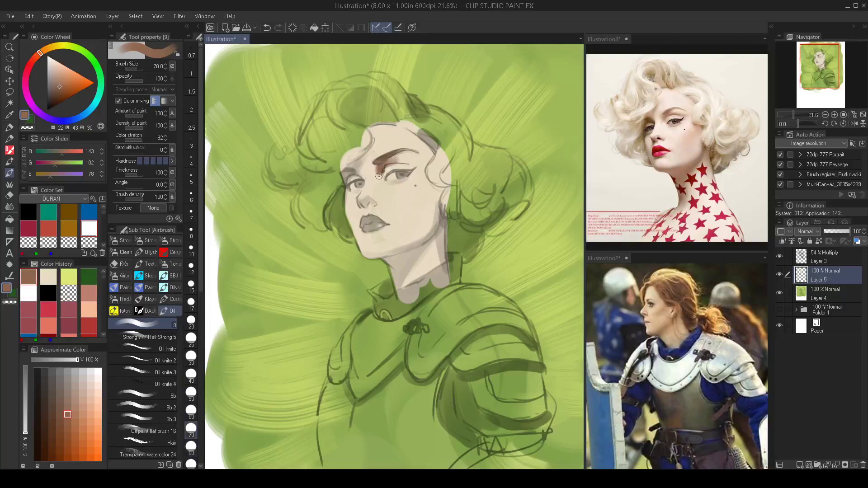
# Shade the nearer eye socket in reddish brown, RGB 163, 94, 54, and define the eye's inner corner at brush size 25.
pyautogui.click(68, 87)
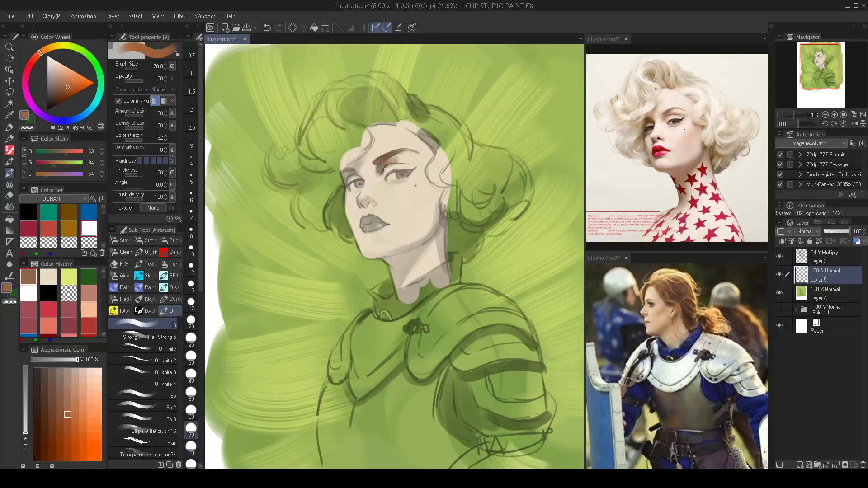
pyautogui.moveTo(382, 170); pyautogui.dragTo(406, 161)
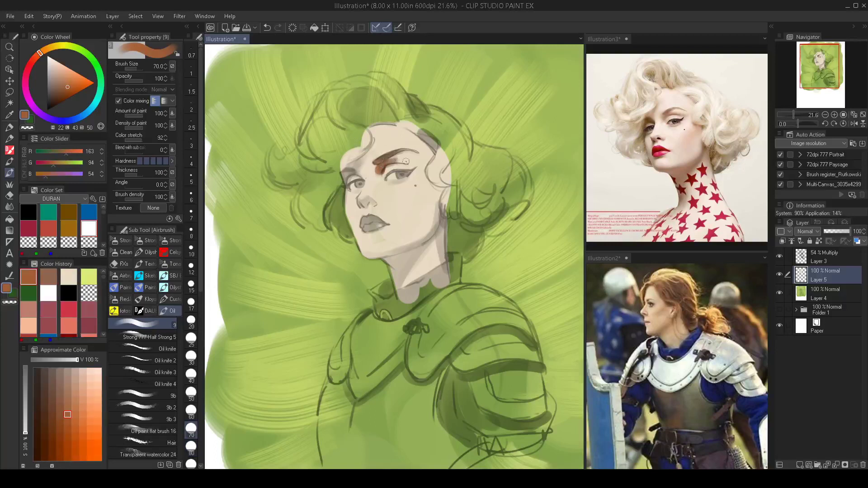
pyautogui.scroll(2, 397, 182)
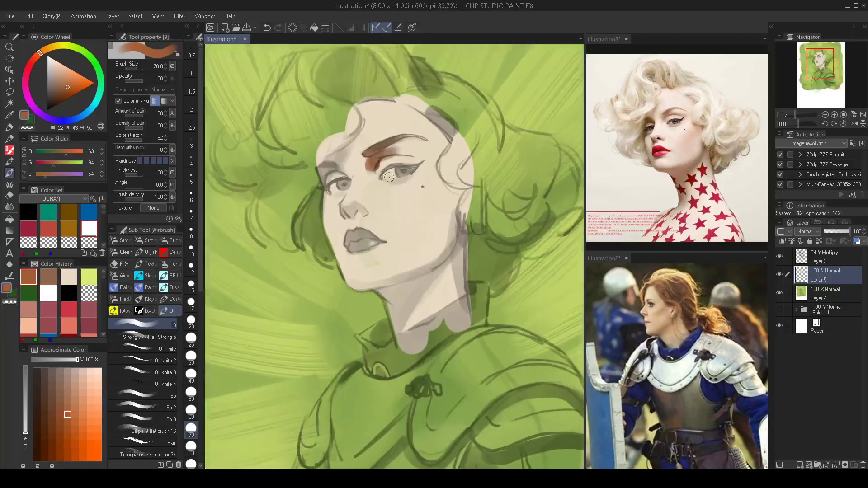
pyautogui.press('[')
pyautogui.press('[')
pyautogui.press('[')
pyautogui.press('[')
pyautogui.press('[')
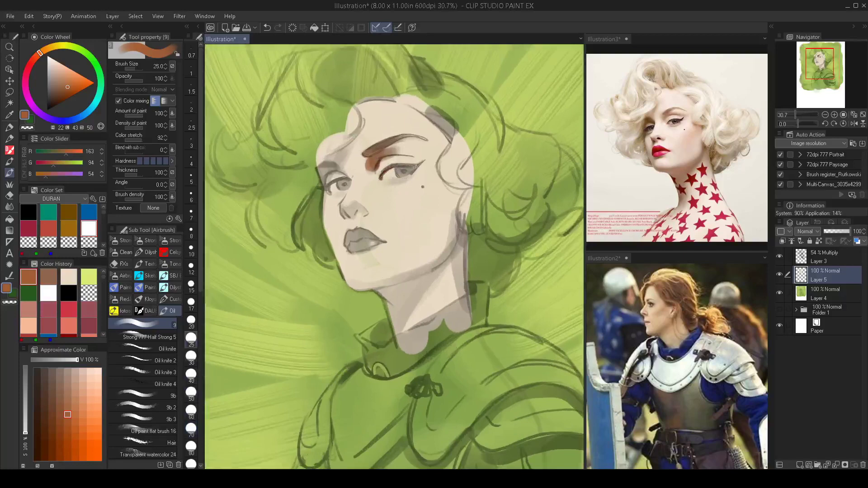
# Tint the nearer eye's upper lid with soft reddish brown at brush size 70.
pyautogui.press(']')
pyautogui.press(']')
pyautogui.press(']')
pyautogui.press(']')
pyautogui.press(']')
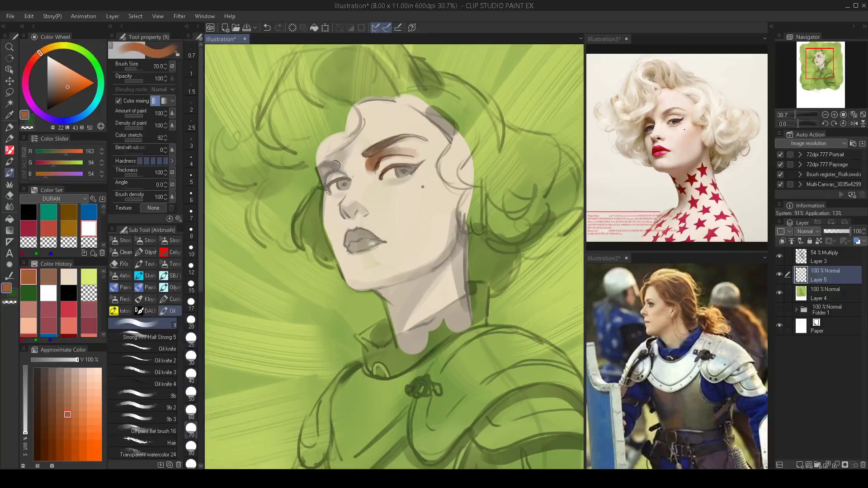
# Shade the farther eye's brow and upper socket in reddish brown at brush size 45.
pyautogui.moveTo(331, 170)
pyautogui.mouseDown()
pyautogui.moveTo(321, 173)
pyautogui.moveTo(341, 174)
pyautogui.moveTo(325, 175)
pyautogui.moveTo(327, 182)
pyautogui.mouseUp()
pyautogui.hotkey('ctrl', 'z')
pyautogui.press('[')
pyautogui.press('[')
pyautogui.press('[')
pyautogui.moveTo(320, 169)
pyautogui.mouseDown()
pyautogui.moveTo(325, 181)
pyautogui.moveTo(334, 170)
pyautogui.mouseUp()
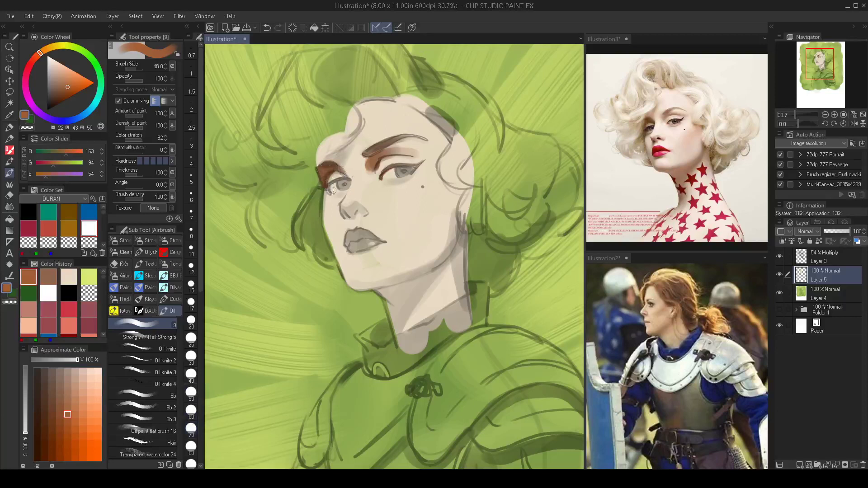
# Shade the skin beneath the farther eye and along the adjoining cheek edge in reddish brown at brush size 60.
pyautogui.press('[')
pyautogui.press(']')
pyautogui.press(']')
pyautogui.press(']')
pyautogui.press('[')
pyautogui.press('[')
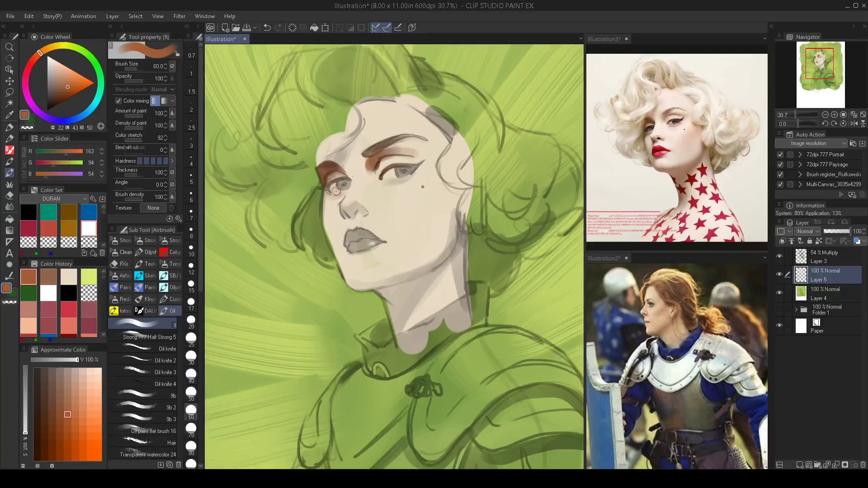
pyautogui.moveTo(329, 190); pyautogui.dragTo(333, 195)
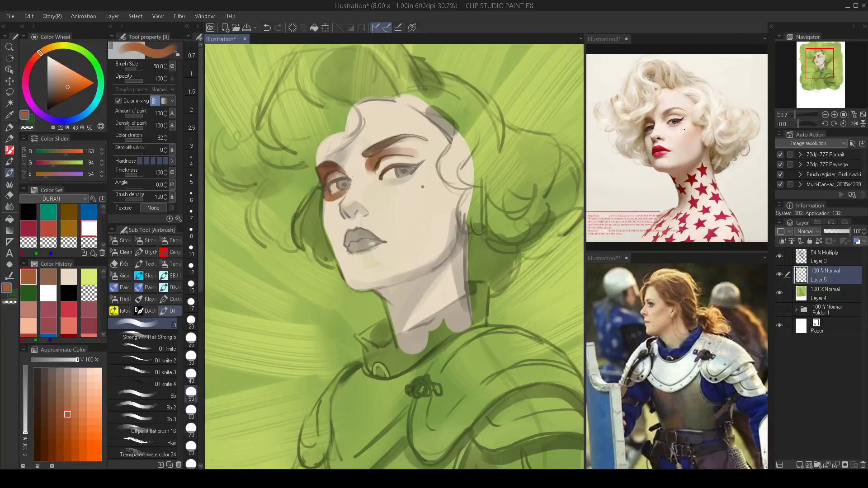
pyautogui.press(']')
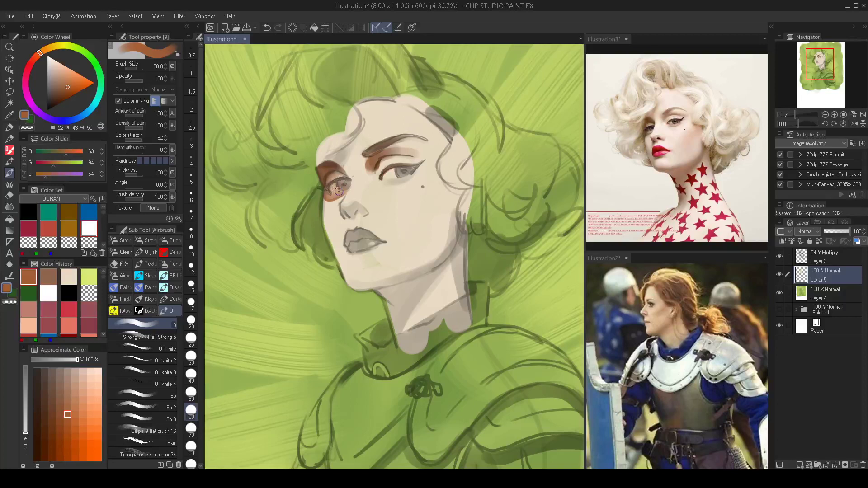
pyautogui.moveTo(324, 209); pyautogui.dragTo(333, 199)
# Block in the underside of the nose with reddish brown at brush size 100.
pyautogui.press(']')
pyautogui.press(']')
pyautogui.press(']')
pyautogui.press(']')
pyautogui.moveTo(349, 211)
pyautogui.mouseDown()
pyautogui.moveTo(362, 209)
pyautogui.moveTo(348, 216)
pyautogui.mouseUp()
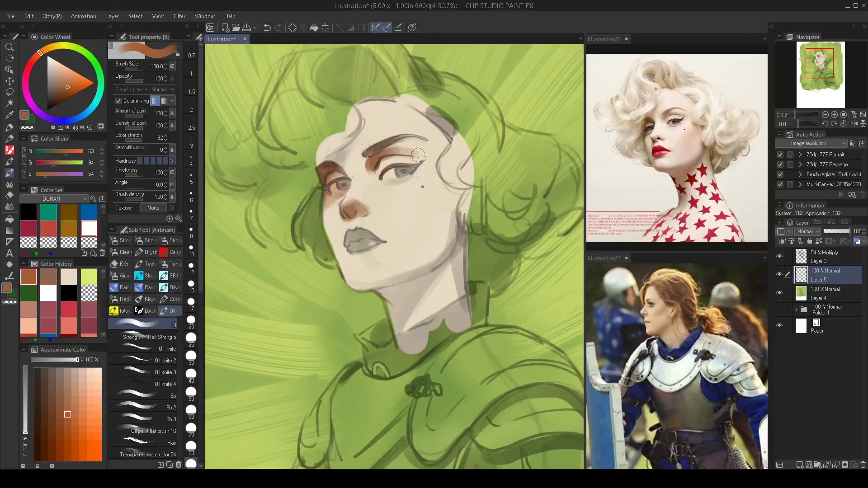
# Paint reddish-brown shadow along the underside of the jaw and down both edges of the neck at brush size 90.
pyautogui.press('[')
pyautogui.moveTo(348, 284)
pyautogui.mouseDown()
pyautogui.moveTo(385, 285)
pyautogui.moveTo(375, 285)
pyautogui.moveTo(441, 260)
pyautogui.moveTo(407, 277)
pyautogui.moveTo(455, 241)
pyautogui.moveTo(457, 221)
pyautogui.moveTo(442, 263)
pyautogui.moveTo(460, 228)
pyautogui.moveTo(460, 279)
pyautogui.mouseUp()
pyautogui.press('[')
pyautogui.press(']')
pyautogui.press(']')
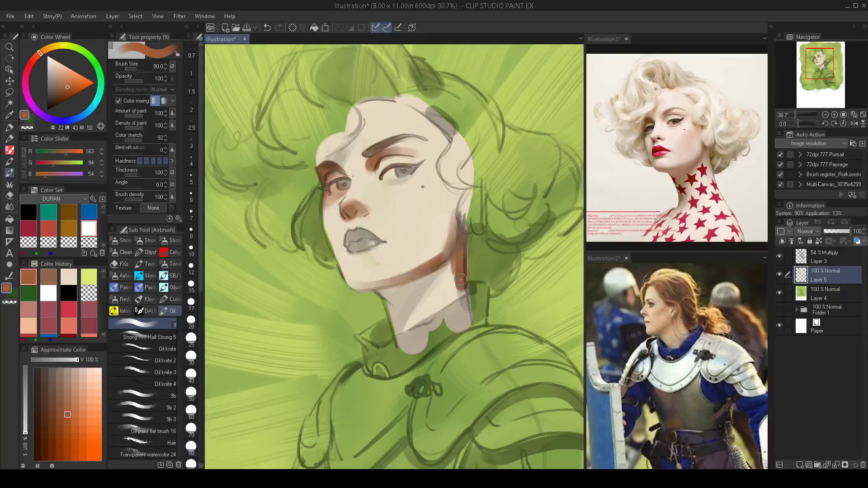
pyautogui.moveTo(456, 249)
pyautogui.mouseDown()
pyautogui.moveTo(410, 294)
pyautogui.moveTo(388, 259)
pyautogui.moveTo(392, 282)
pyautogui.moveTo(351, 284)
pyautogui.moveTo(378, 287)
pyautogui.moveTo(357, 282)
pyautogui.moveTo(398, 279)
pyautogui.moveTo(354, 286)
pyautogui.moveTo(412, 275)
pyautogui.moveTo(384, 292)
pyautogui.moveTo(371, 290)
pyautogui.moveTo(403, 295)
pyautogui.moveTo(388, 293)
pyautogui.moveTo(394, 310)
pyautogui.moveTo(382, 284)
pyautogui.moveTo(401, 325)
pyautogui.mouseUp()
# Fill the shadow beneath the jaw and down the front of the neck with reddish brown, enlarging the brush to 125.
pyautogui.press('[')
pyautogui.press('[')
pyautogui.press('[')
pyautogui.press('[')
pyautogui.press('[')
pyautogui.press('[')
pyautogui.press(']')
pyautogui.press(']')
pyautogui.press(']')
pyautogui.press(']')
pyautogui.press(']')
pyautogui.press(']')
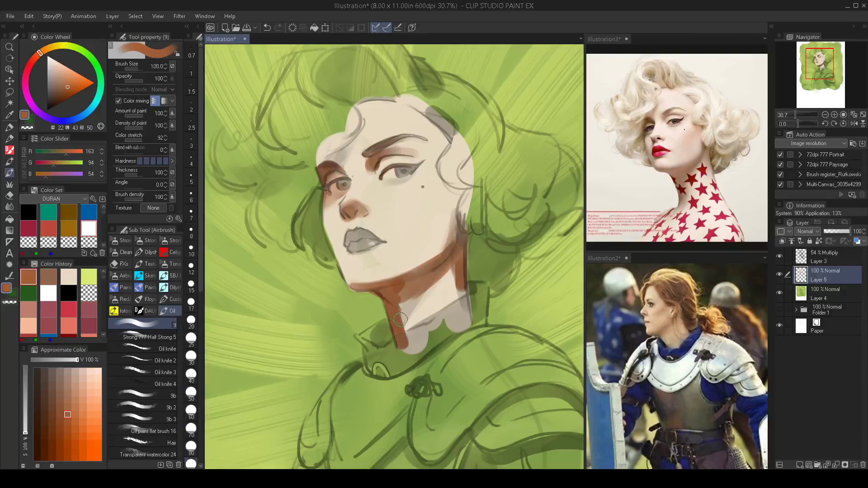
pyautogui.moveTo(400, 358)
pyautogui.mouseDown()
pyautogui.moveTo(406, 296)
pyautogui.moveTo(415, 300)
pyautogui.moveTo(412, 291)
pyautogui.moveTo(407, 300)
pyautogui.moveTo(447, 270)
pyautogui.moveTo(414, 328)
pyautogui.mouseUp()
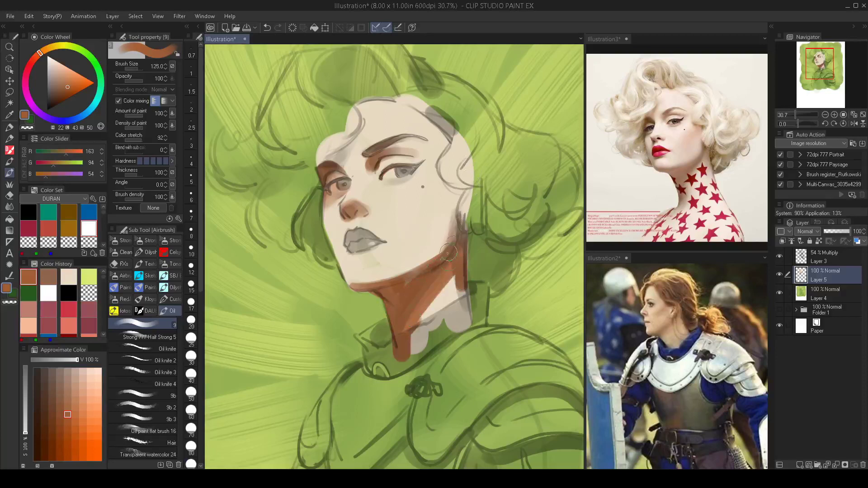
# Sample the pale skin tone, RGB 232, 217, 195, and blend it over the neck's lit area and shadow edges at brush size 100.
pyautogui.keyDown('alt'); pyautogui.click(446, 291); pyautogui.keyUp('alt')
pyautogui.press('[')
pyautogui.press('[')
pyautogui.moveTo(427, 315)
pyautogui.mouseDown()
pyautogui.moveTo(450, 281)
pyautogui.moveTo(443, 286)
pyautogui.moveTo(449, 282)
pyautogui.moveTo(451, 292)
pyautogui.moveTo(450, 275)
pyautogui.mouseUp()
pyautogui.press(']')
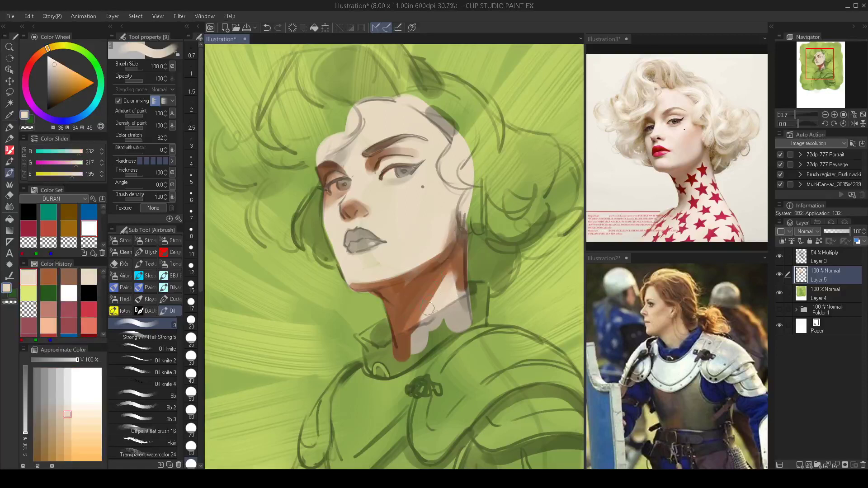
pyautogui.moveTo(423, 322)
pyautogui.mouseDown()
pyautogui.moveTo(444, 274)
pyautogui.moveTo(414, 325)
pyautogui.moveTo(423, 305)
pyautogui.moveTo(417, 317)
pyautogui.moveTo(410, 351)
pyautogui.moveTo(412, 329)
pyautogui.moveTo(417, 347)
pyautogui.moveTo(448, 282)
pyautogui.moveTo(437, 264)
pyautogui.moveTo(455, 280)
pyautogui.moveTo(446, 284)
pyautogui.moveTo(454, 302)
pyautogui.moveTo(450, 268)
pyautogui.moveTo(457, 310)
pyautogui.moveTo(457, 268)
pyautogui.moveTo(460, 309)
pyautogui.mouseUp()
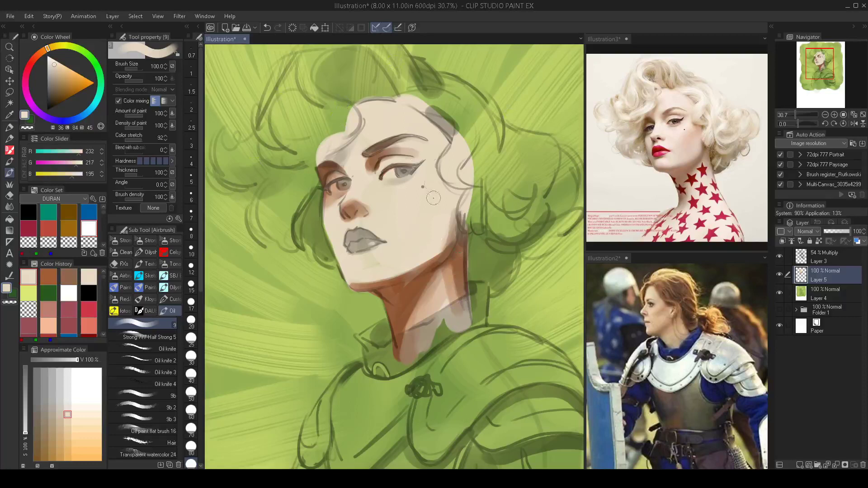
# Sample a greyed beige, RGB 204, 189, 168, and tint the nearer cheek down to the mouth corner at brush sizes 150 to 200.
pyautogui.keyDown('alt'); pyautogui.click(453, 217); pyautogui.keyUp('alt')
pyautogui.press(']')
pyautogui.press(']')
pyautogui.press(']')
pyautogui.press(']')
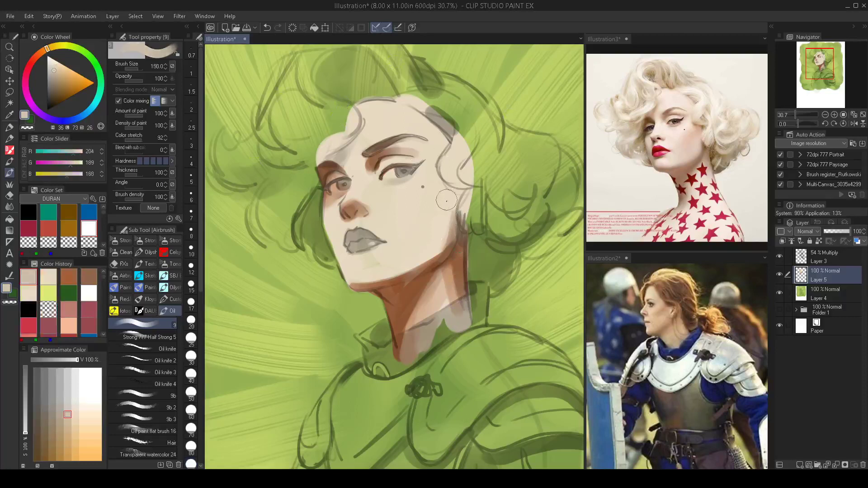
pyautogui.moveTo(448, 207)
pyautogui.mouseDown()
pyautogui.moveTo(429, 243)
pyautogui.moveTo(404, 259)
pyautogui.moveTo(438, 219)
pyautogui.moveTo(397, 240)
pyautogui.moveTo(448, 197)
pyautogui.moveTo(412, 222)
pyautogui.moveTo(392, 265)
pyautogui.mouseUp()
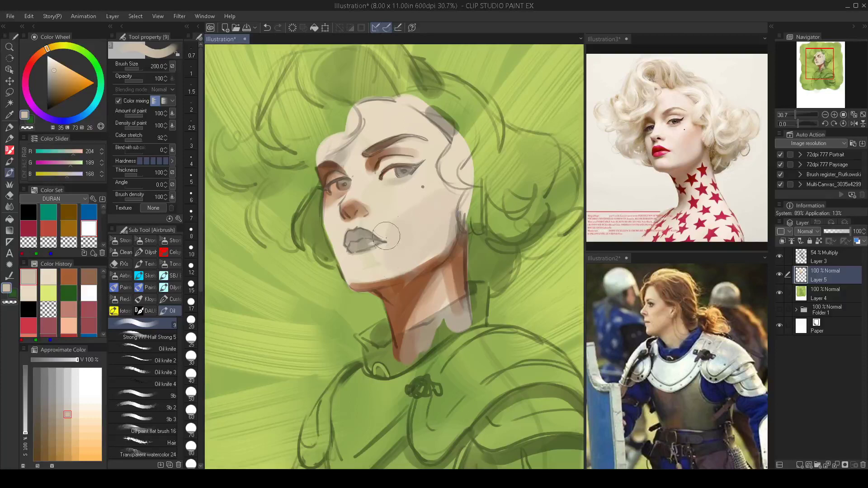
pyautogui.moveTo(386, 236); pyautogui.dragTo(383, 246)
# Shade the lower edge of the chin with greyed beige at brush size 80.
pyautogui.press('[')
pyautogui.press('[')
pyautogui.press('[')
pyautogui.press('[')
pyautogui.press('[')
pyautogui.moveTo(351, 278); pyautogui.dragTo(369, 275)
pyautogui.press('[')
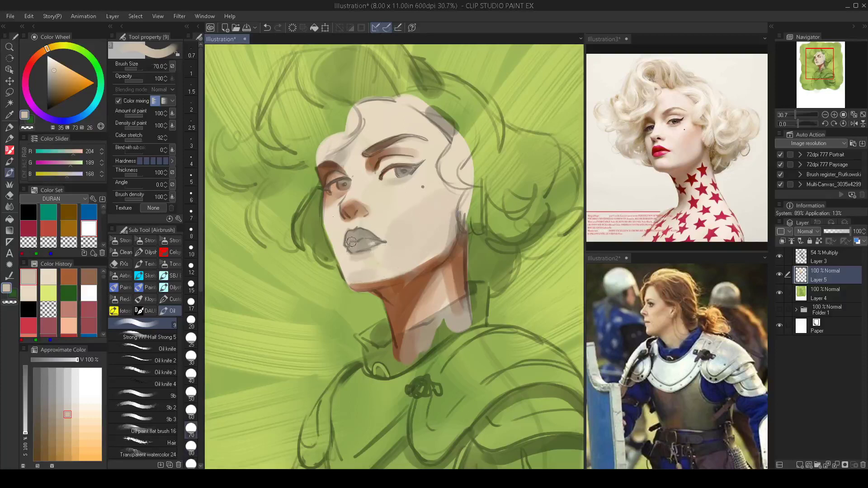
# Sample the lips' grey-beige, RGB 166, 156, 139, and shade the face's far contour from chin to upper lip.
pyautogui.press(']')
pyautogui.keyDown('alt'); pyautogui.click(356, 240); pyautogui.keyUp('alt')
pyautogui.moveTo(348, 275)
pyautogui.mouseDown()
pyautogui.moveTo(313, 182)
pyautogui.moveTo(331, 241)
pyautogui.moveTo(326, 196)
pyautogui.moveTo(330, 244)
pyautogui.moveTo(341, 240)
pyautogui.mouseUp()
pyautogui.press('[')
pyautogui.press('[')
pyautogui.press('[')
pyautogui.press('[')
pyautogui.press(']')
pyautogui.press(']')
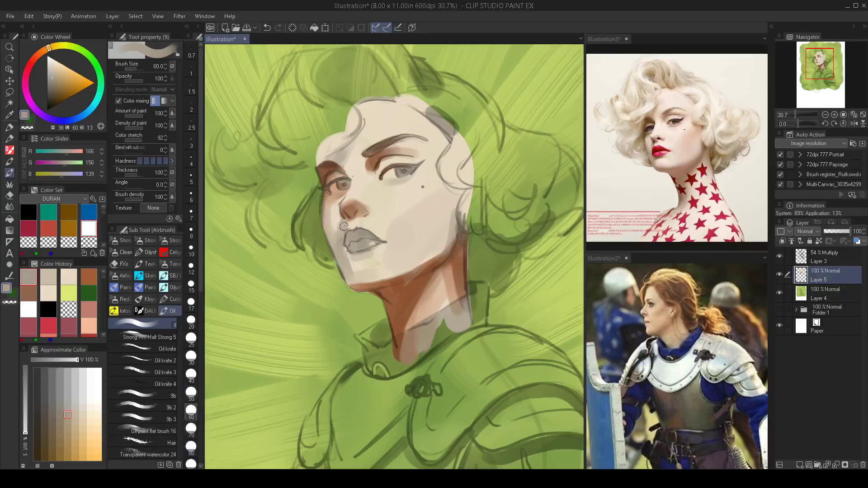
pyautogui.press('[')
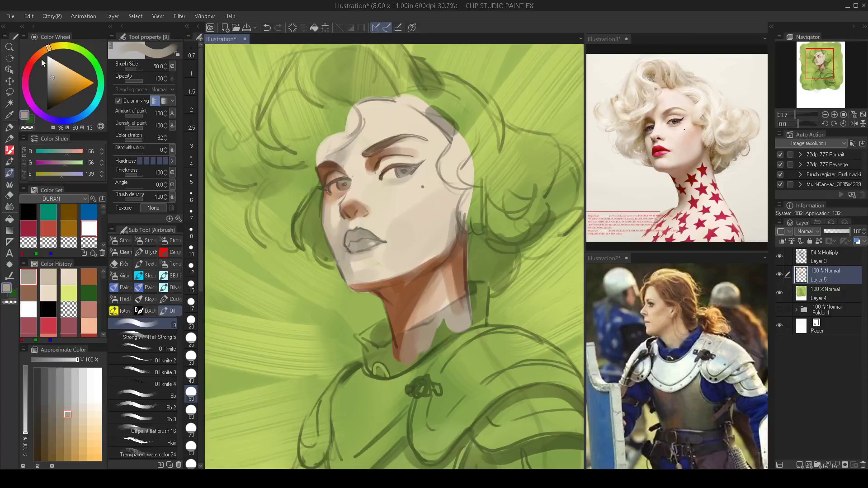
# Choose a deep crimson, RGB 160, 19, 42, and paint the outer shape of both lips at brush size 45.
pyautogui.click(31, 224)
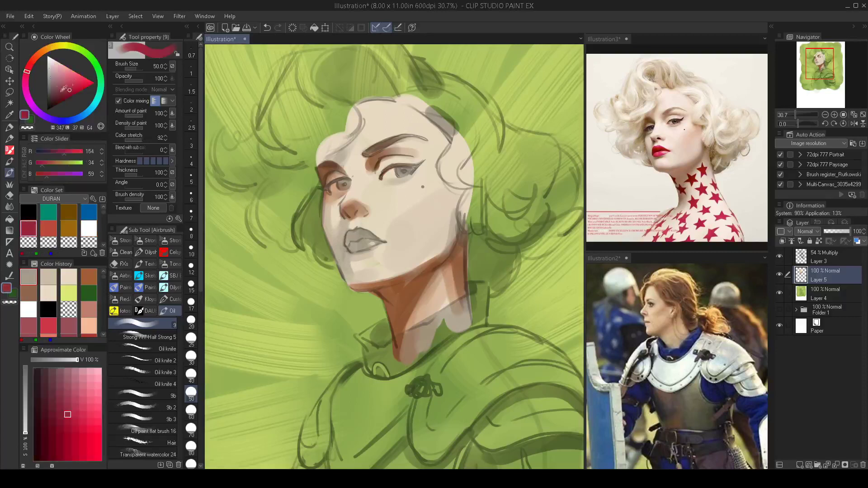
pyautogui.click(29, 70)
pyautogui.click(76, 89)
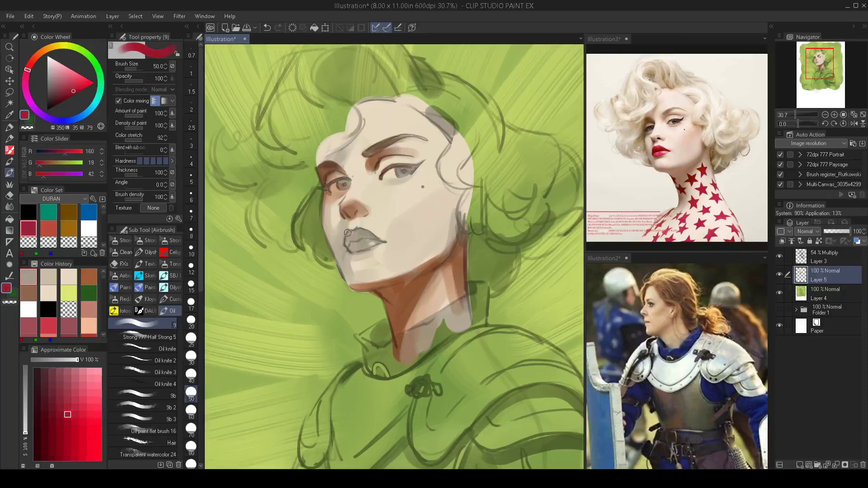
pyautogui.press('[')
pyautogui.moveTo(347, 233)
pyautogui.mouseDown()
pyautogui.moveTo(349, 246)
pyautogui.moveTo(359, 232)
pyautogui.mouseUp()
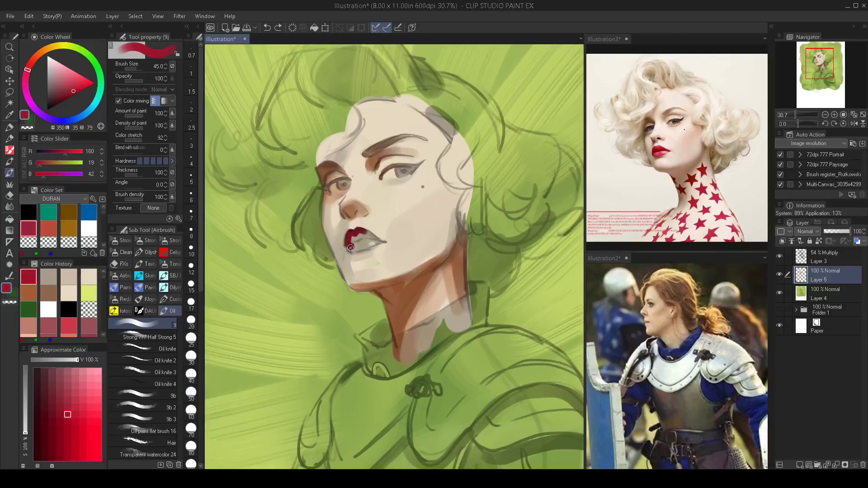
pyautogui.moveTo(351, 250); pyautogui.dragTo(374, 245)
pyautogui.moveTo(365, 231); pyautogui.dragTo(381, 238)
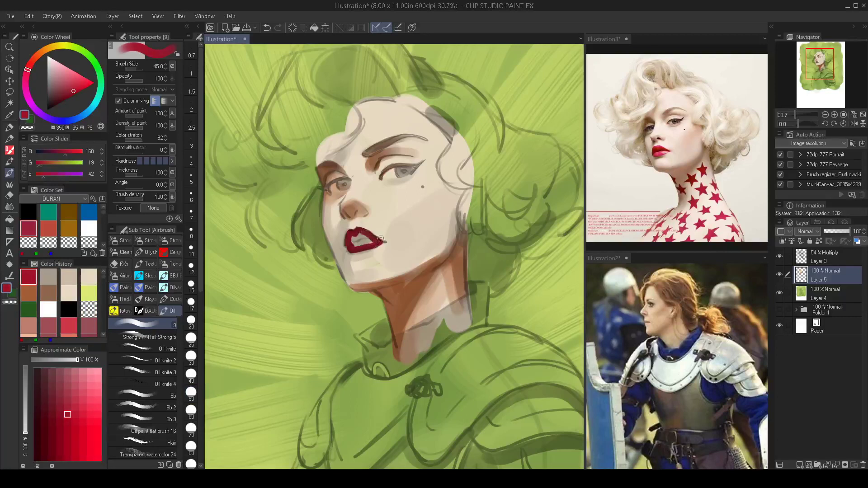
# Fill the inside of the lips with crimson at brush size 60.
pyautogui.press('[')
pyautogui.press('[')
pyautogui.press('[')
pyautogui.press('[')
pyautogui.press(']')
pyautogui.press(']')
pyautogui.press(']')
pyautogui.press(']')
pyautogui.press(']')
pyautogui.press(']')
pyautogui.moveTo(358, 240); pyautogui.dragTo(373, 242)
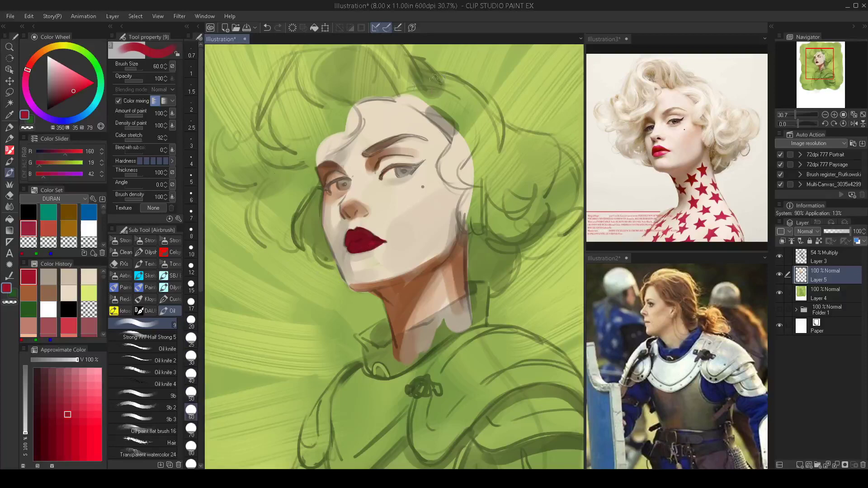
# Mix a dark slate blue, RGB 60, 63, 77, and paint the nearer eye's iris at brush size 30.
pyautogui.scroll(3, 645, 134)
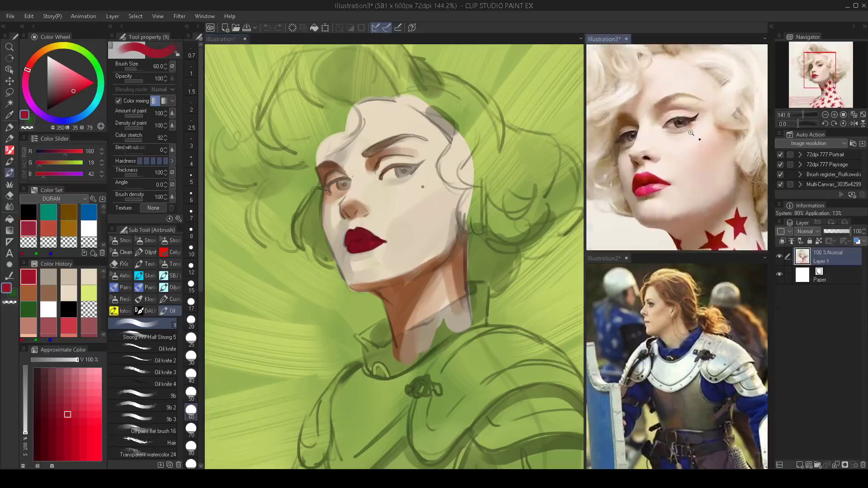
pyautogui.scroll(2, 404, 180)
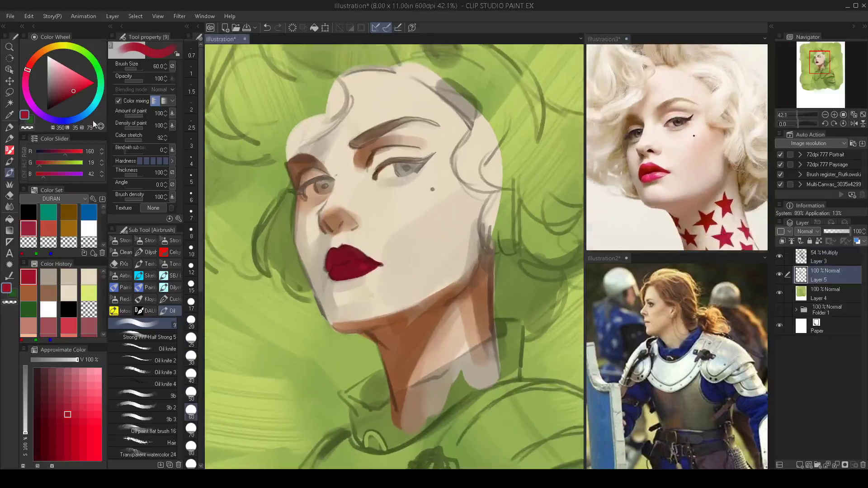
pyautogui.keyDown('alt'); pyautogui.click(405, 164); pyautogui.keyUp('alt')
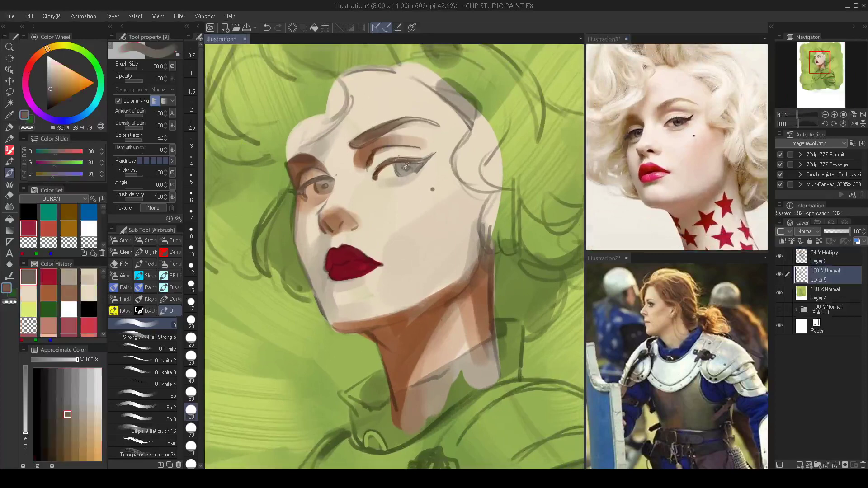
pyautogui.click(53, 120)
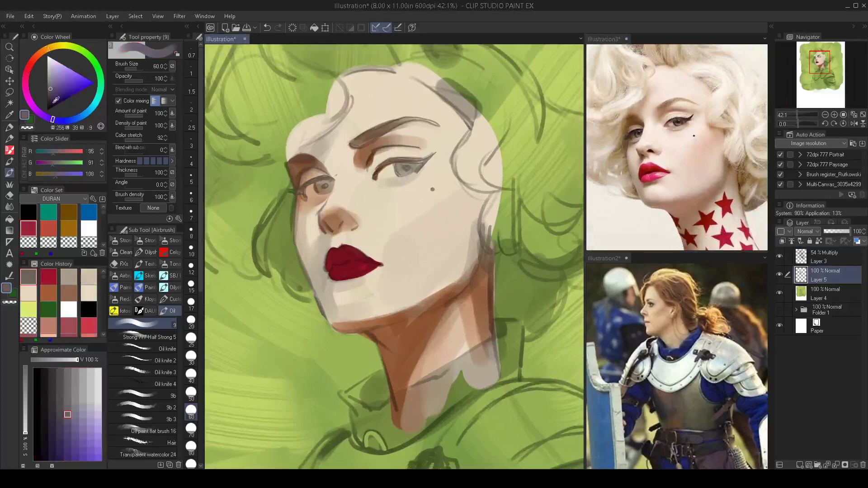
pyautogui.click(70, 120)
pyautogui.click(51, 95)
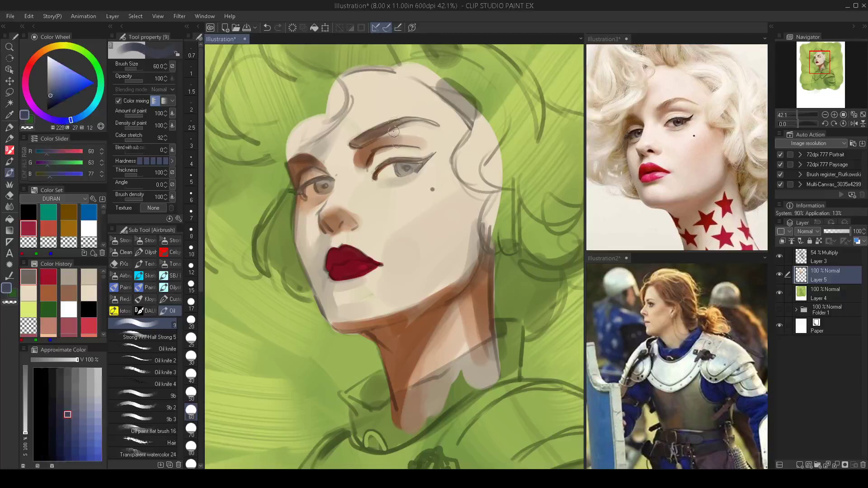
pyautogui.press('[')
pyautogui.press('[')
pyautogui.press('[')
pyautogui.press('[')
pyautogui.press('[')
pyautogui.moveTo(398, 168)
pyautogui.mouseDown()
pyautogui.moveTo(416, 165)
pyautogui.moveTo(398, 175)
pyautogui.moveTo(415, 166)
pyautogui.mouseUp()
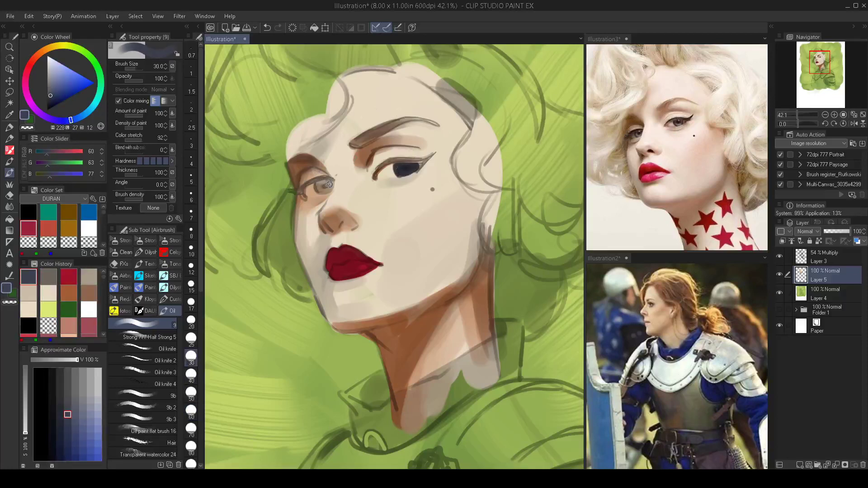
# Paint the farther eye's iris in dark slate blue at brush size 30.
pyautogui.press('[')
pyautogui.press(']')
pyautogui.moveTo(327, 183); pyautogui.dragTo(318, 186)
pyautogui.press('[')
pyautogui.moveTo(411, 171)
pyautogui.mouseDown()
pyautogui.moveTo(400, 170)
pyautogui.moveTo(417, 169)
pyautogui.moveTo(361, 216)
pyautogui.mouseUp()
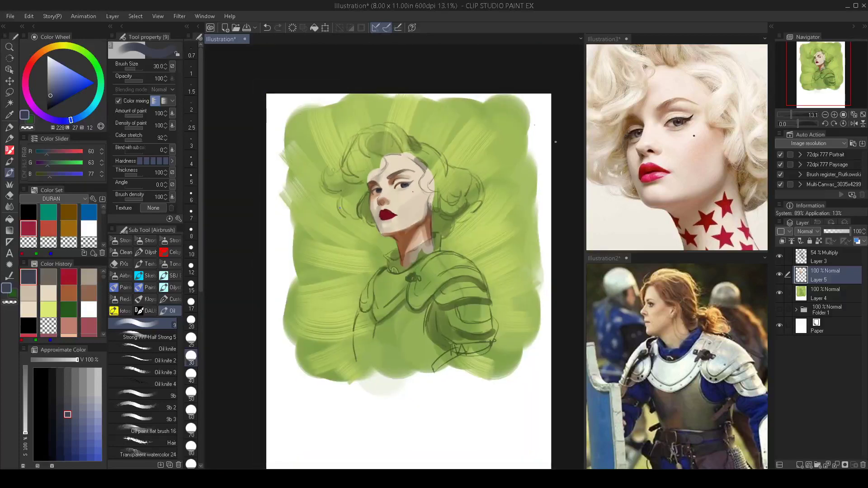
pyautogui.moveTo(384, 180); pyautogui.dragTo(401, 188)
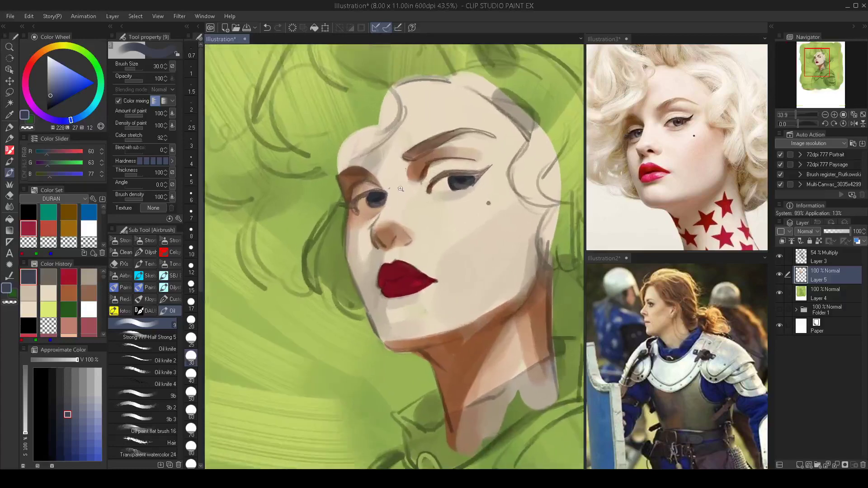
# Mix a dark brown, RGB 60, 51, 43, and paint eyeliner along the nearer eye's upper lid at brush size 17.5.
pyautogui.keyDown('alt'); pyautogui.click(480, 169); pyautogui.keyUp('alt')
pyautogui.click(54, 92)
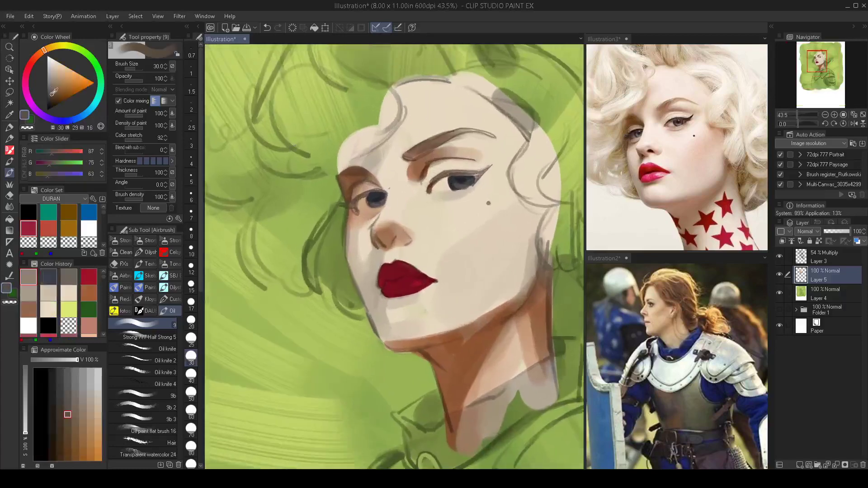
pyautogui.click(53, 98)
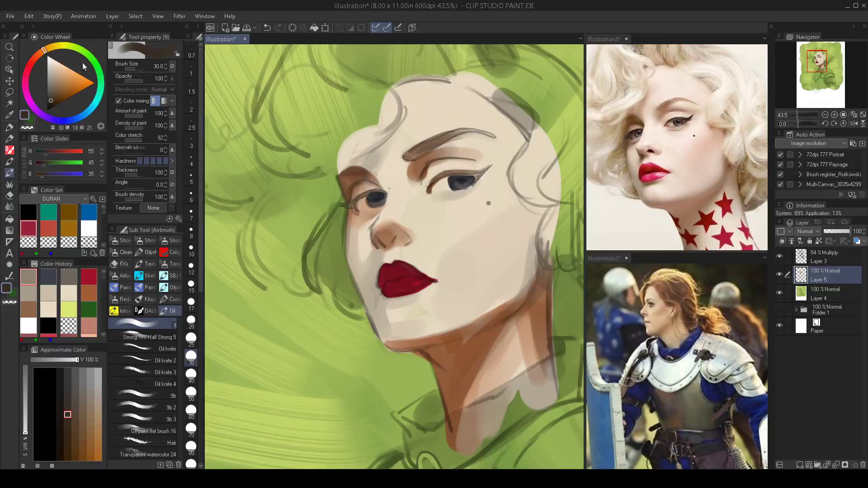
pyautogui.click(50, 99)
pyautogui.press('[')
pyautogui.press('[')
pyautogui.press('[')
pyautogui.press('[')
pyautogui.press('[')
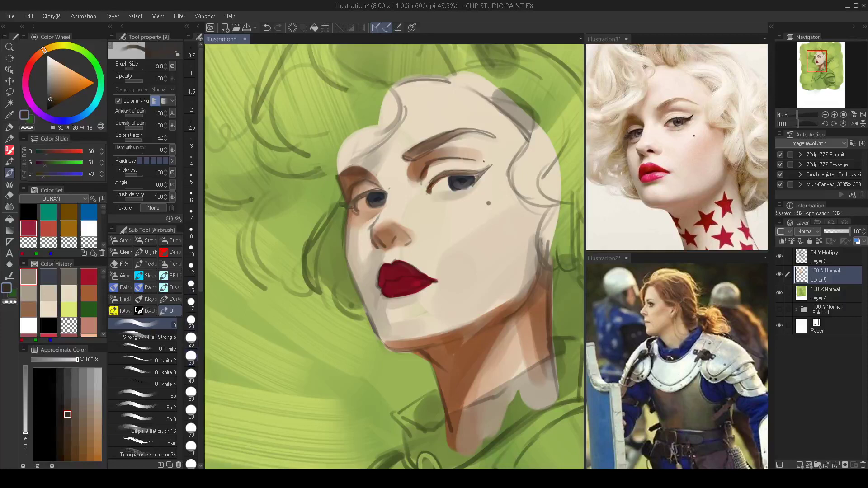
pyautogui.press(']')
pyautogui.press(']')
pyautogui.press(']')
pyautogui.press(']')
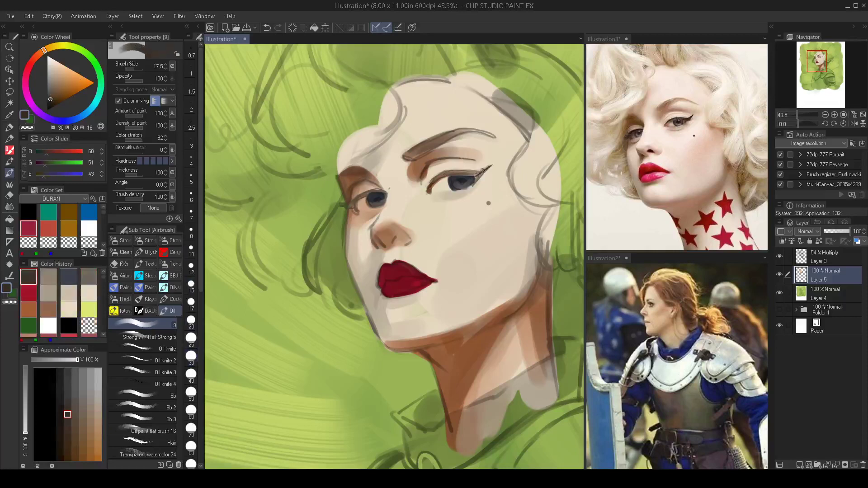
pyautogui.moveTo(490, 167)
pyautogui.mouseDown()
pyautogui.moveTo(449, 173)
pyautogui.moveTo(461, 172)
pyautogui.mouseUp()
# Sharpen the nearer eye's eyeliner wing with dark brown at brush size 9, then restore the brush to 17.5.
pyautogui.press('[')
pyautogui.press('[')
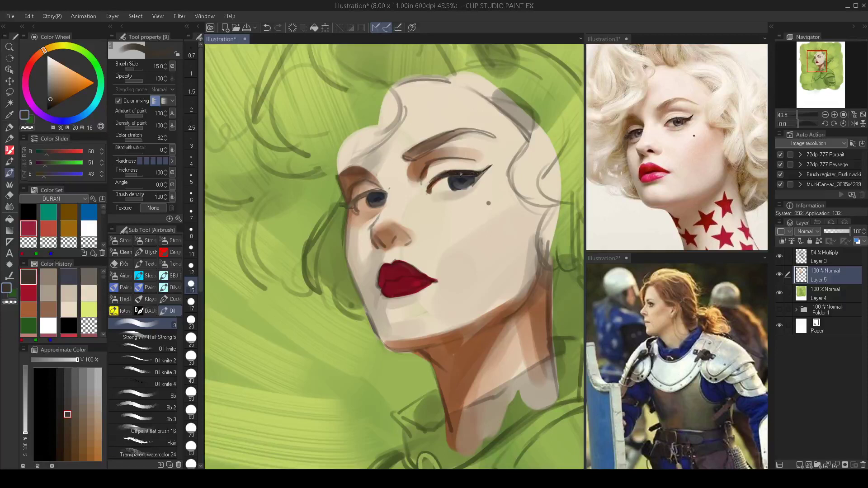
pyautogui.press('[')
pyautogui.press('[')
pyautogui.press('[')
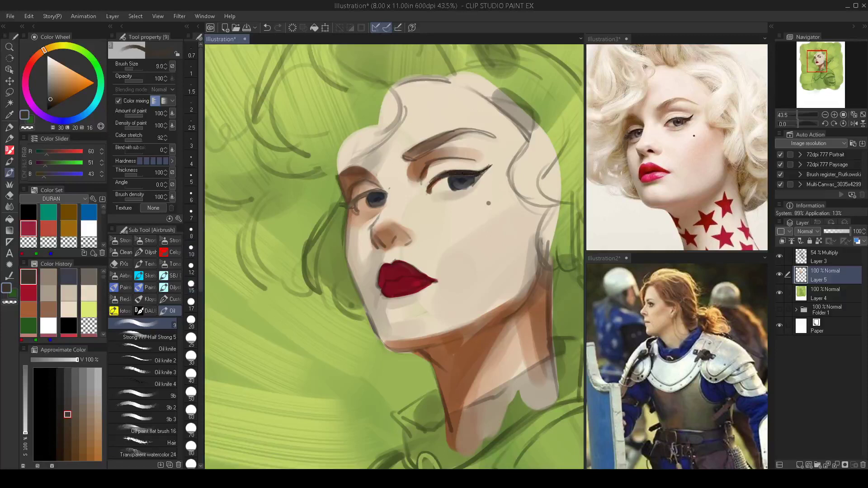
pyautogui.moveTo(481, 177); pyautogui.dragTo(491, 166)
pyautogui.press(']')
pyautogui.press(']')
pyautogui.press(']')
pyautogui.press(']')
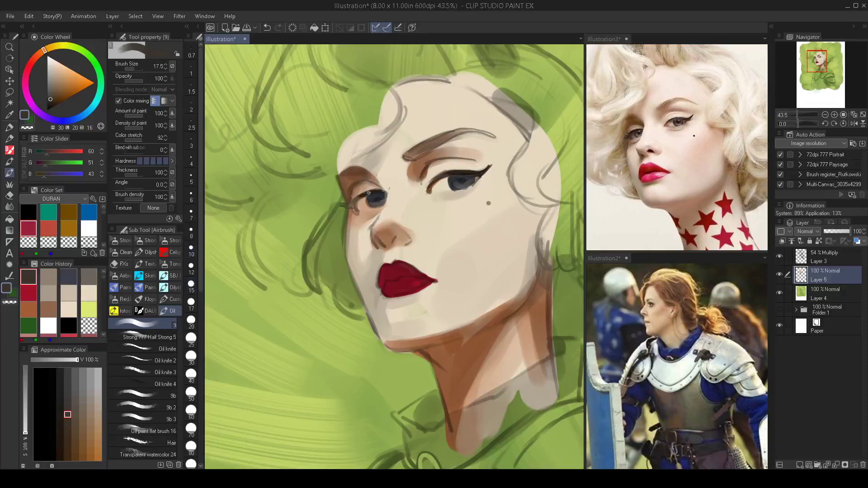
# Paint the farther eye's upper eyeliner and outer wing in dark brown, working at brush sizes 15 and 9.
pyautogui.press('[')
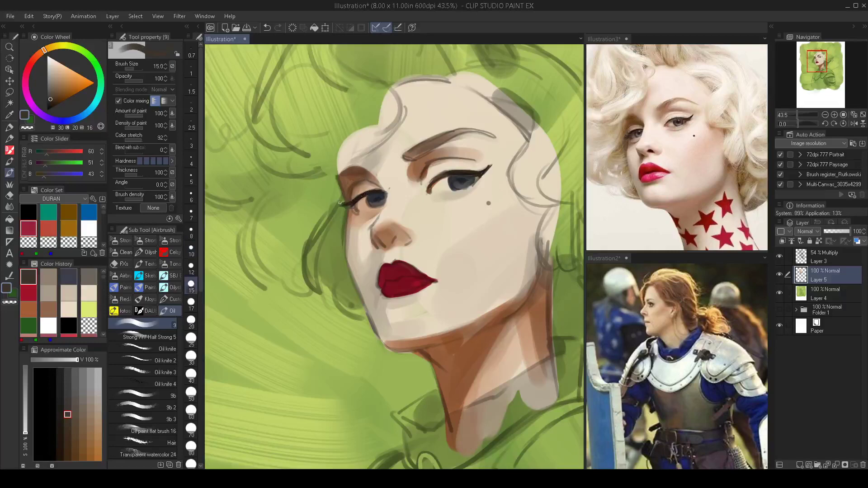
pyautogui.press('[')
pyautogui.press('[')
pyautogui.press('[')
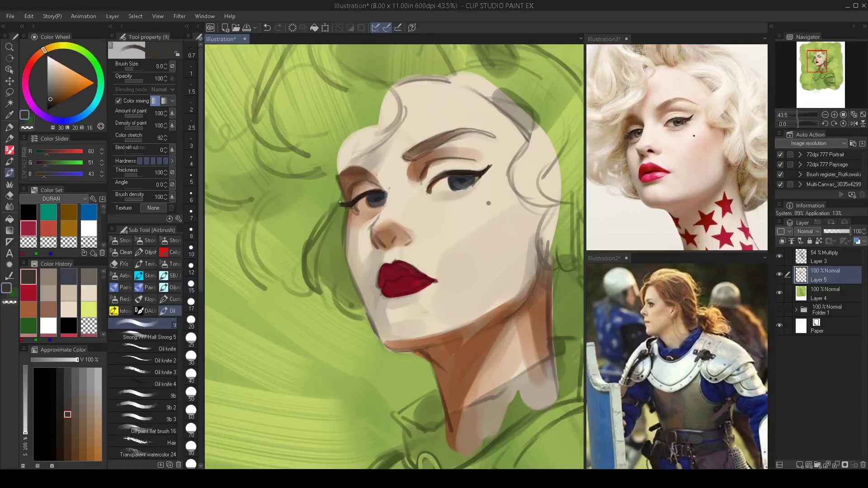
pyautogui.moveTo(394, 198); pyautogui.dragTo(432, 199)
# Sample a brown, RGB 117, 78, 53, from the farther eye's socket and shade beneath that eye at brush size 30.
pyautogui.keyDown('alt'); pyautogui.click(351, 175); pyautogui.keyUp('alt')
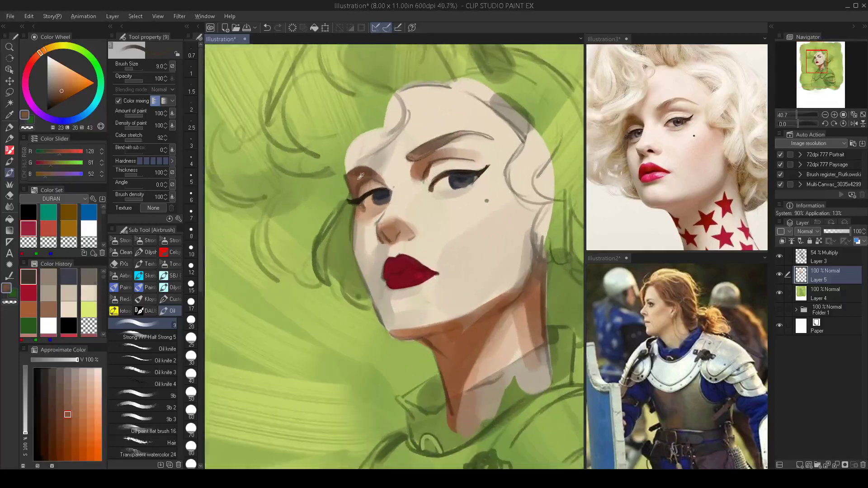
pyautogui.keyDown('alt'); pyautogui.click(370, 177); pyautogui.keyUp('alt')
pyautogui.press(']')
pyautogui.press(']')
pyautogui.press(']')
pyautogui.press(']')
pyautogui.press(']')
pyautogui.press(']')
pyautogui.press(']')
pyautogui.press(']')
pyautogui.press(']')
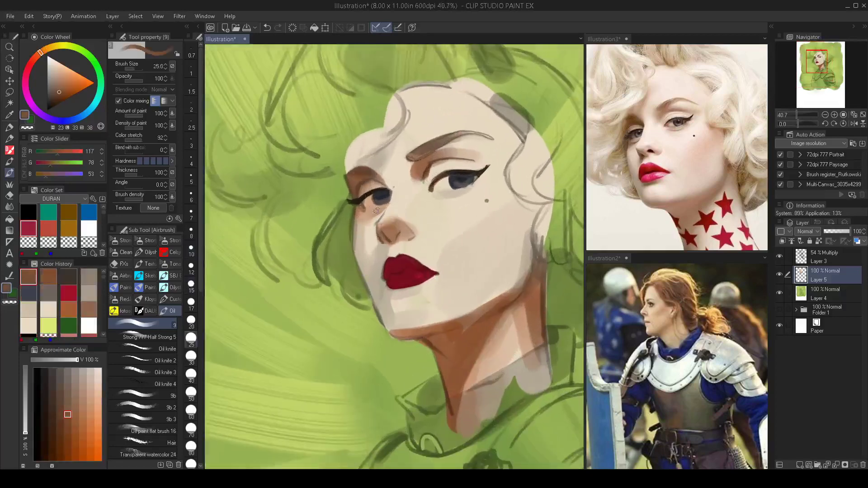
pyautogui.press('[')
pyautogui.press('[')
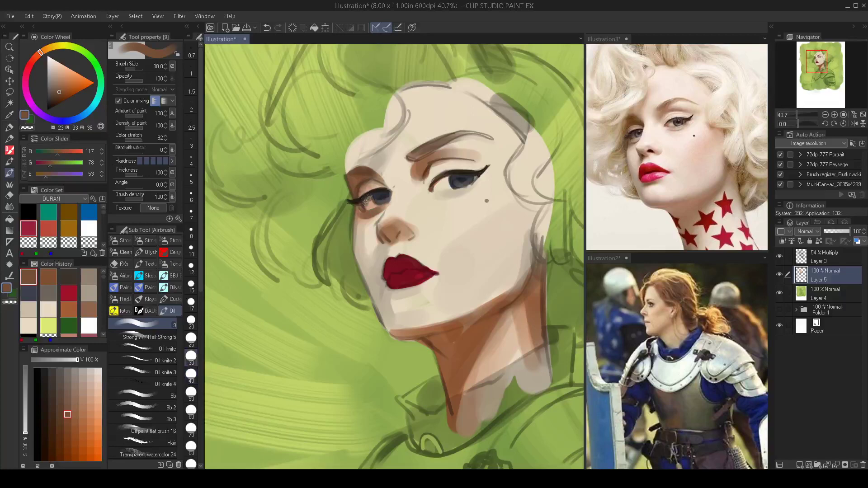
pyautogui.scroll(-3, 408, 205)
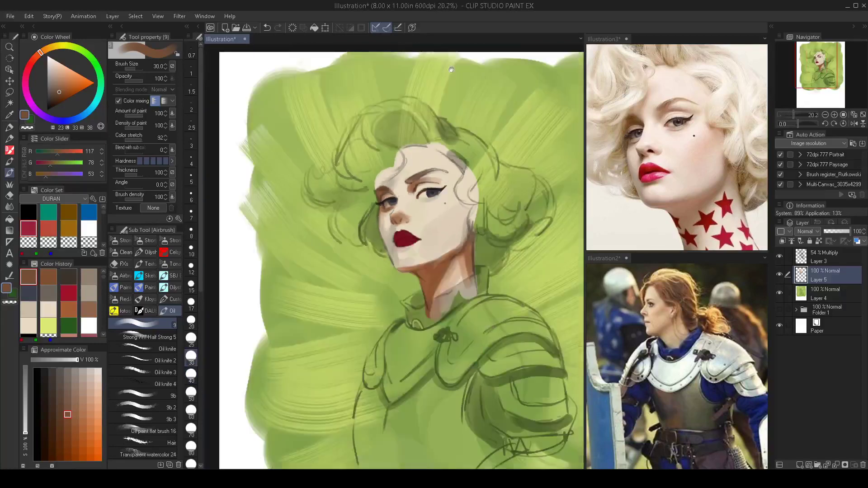
pyautogui.moveTo(407, 216); pyautogui.dragTo(437, 212)
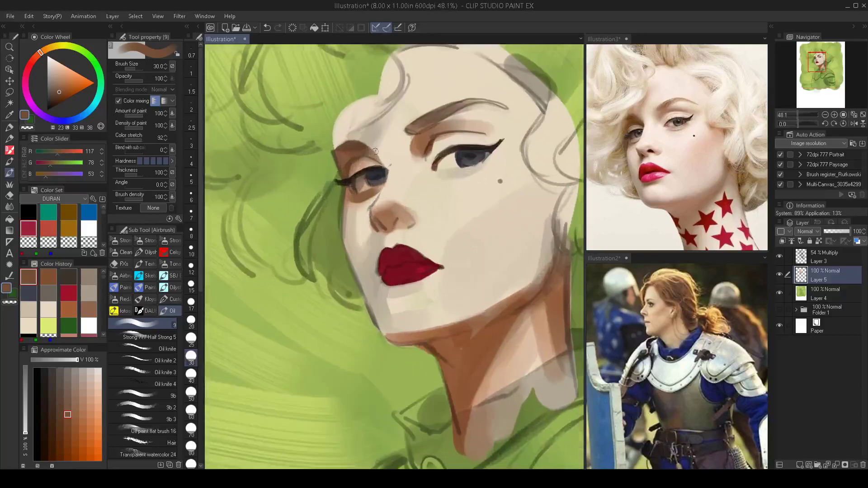
# Mix a deep reddish brown, RGB 79, 39, 19, and paint the nearer nostril at brush size 20, finishing at 12.5.
pyautogui.keyDown('alt'); pyautogui.click(392, 216); pyautogui.keyUp('alt')
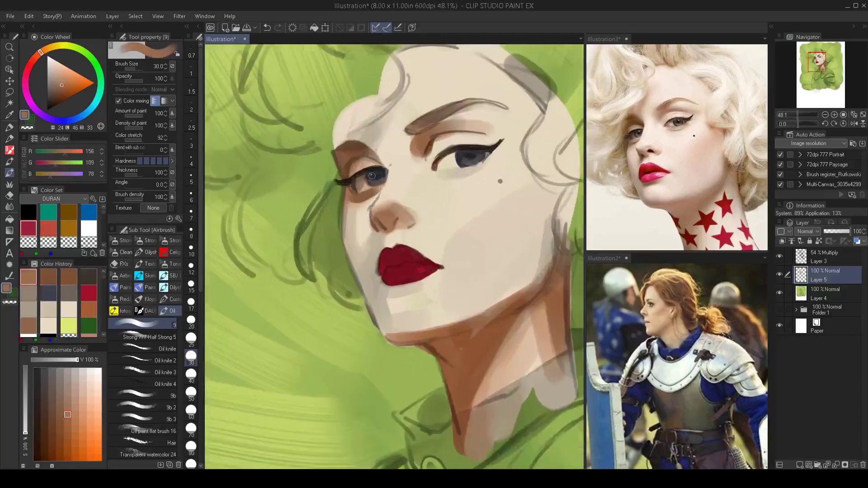
pyautogui.click(40, 58)
pyautogui.click(64, 97)
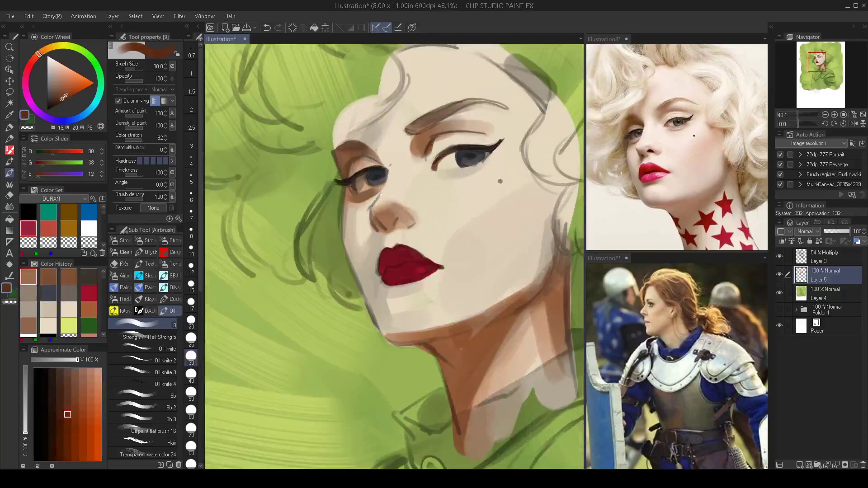
pyautogui.click(58, 100)
pyautogui.press('[')
pyautogui.press('[')
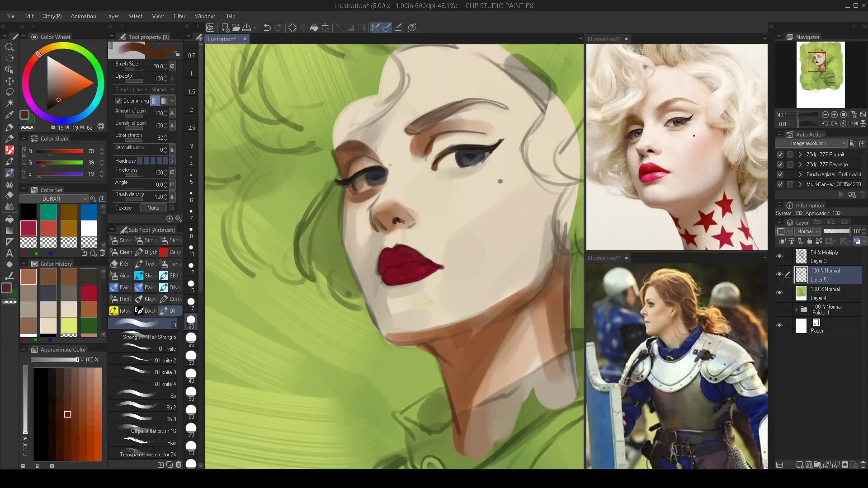
pyautogui.moveTo(395, 220); pyautogui.dragTo(400, 221)
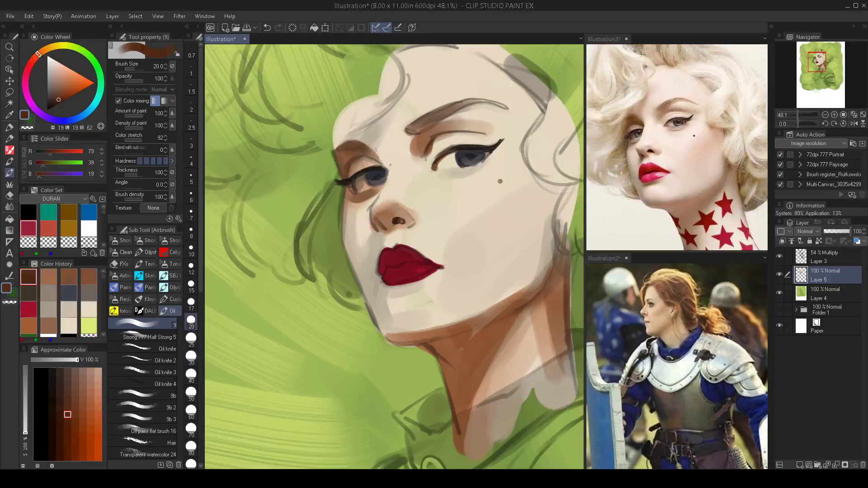
pyautogui.press('[')
pyautogui.press('[')
pyautogui.press('[')
pyautogui.scroll(-5, 380, 225)
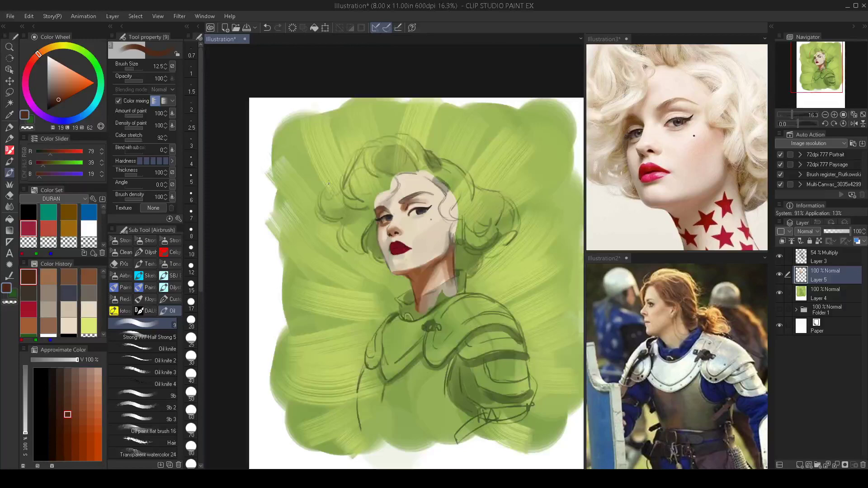
pyautogui.scroll(3, 437, 232)
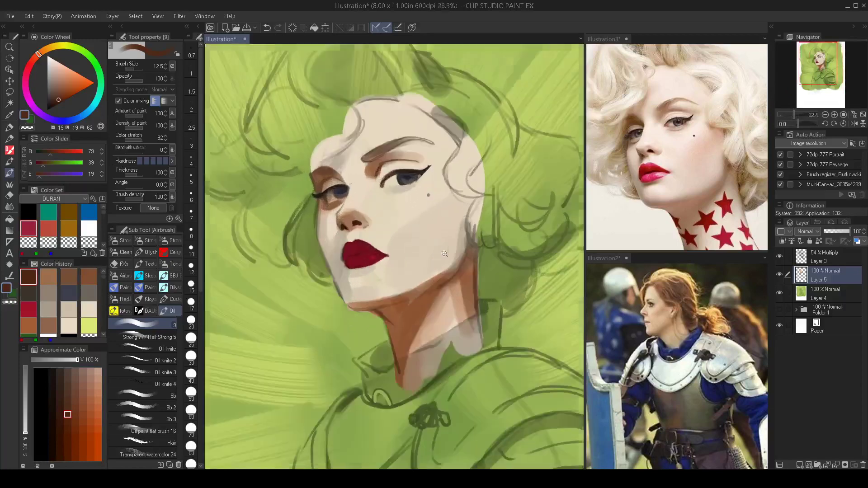
# Mix a muted rosy brown, RGB 157, 121, 102, and block in the nearer cheek's shadow with a brush enlarged to 250.
pyautogui.keyDown('alt'); pyautogui.click(444, 208); pyautogui.keyUp('alt')
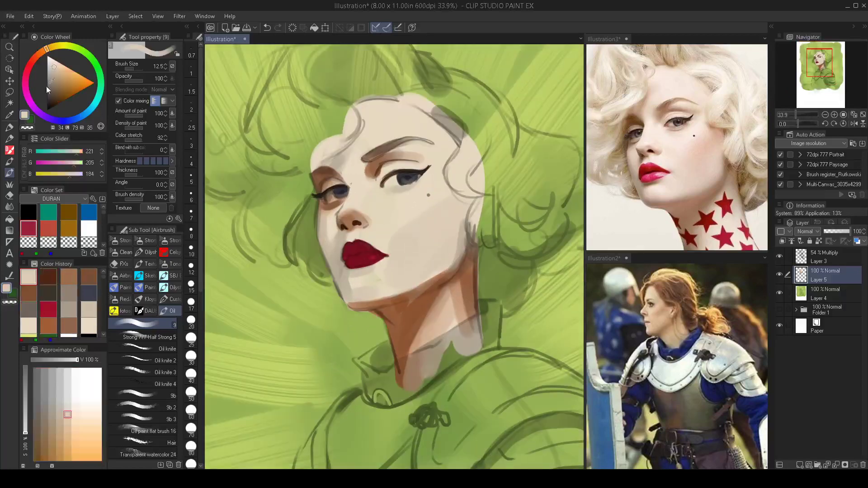
pyautogui.click(40, 52)
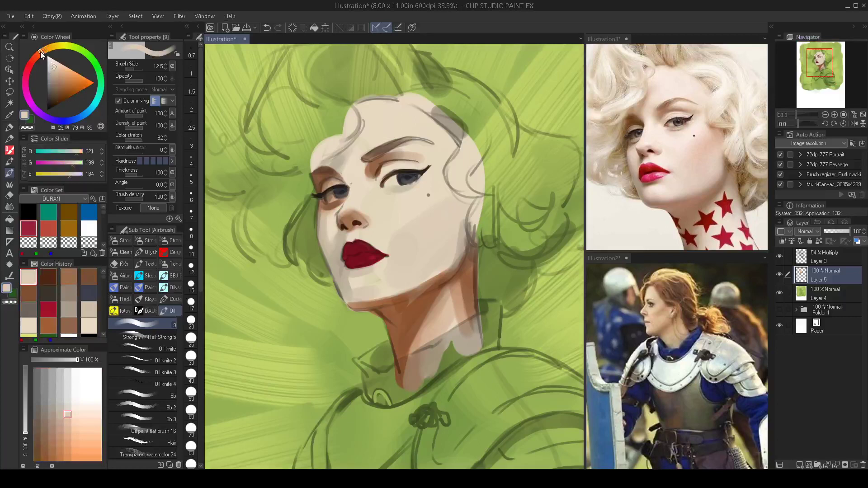
pyautogui.click(58, 79)
pyautogui.press(']')
pyautogui.press(']')
pyautogui.press(']')
pyautogui.press(']')
pyautogui.press(']')
pyautogui.press(']')
pyautogui.press(']')
pyautogui.press(']')
pyautogui.press(']')
pyautogui.press(']')
pyautogui.press(']')
pyautogui.press(']')
pyautogui.press(']')
pyautogui.press(']')
pyautogui.press(']')
pyautogui.press(']')
pyautogui.press(']')
pyautogui.press(']')
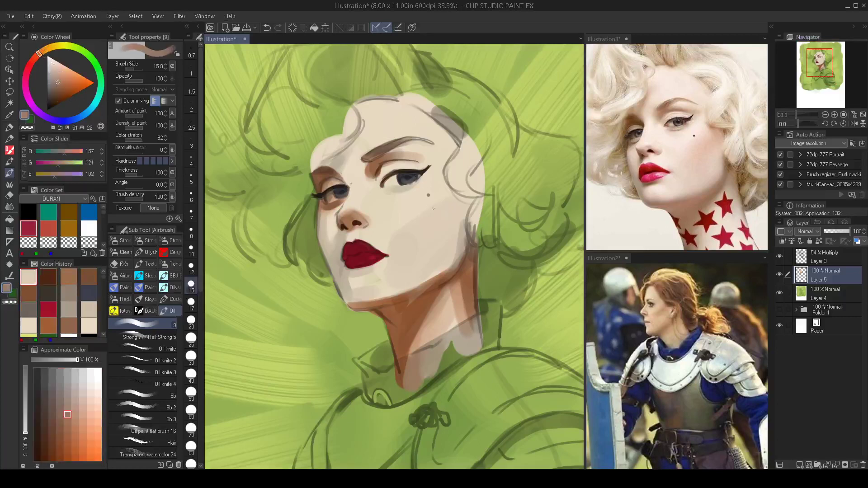
pyautogui.press('[')
pyautogui.press('[')
pyautogui.press('[')
pyautogui.press('[')
pyautogui.press('[')
pyautogui.press('[')
pyautogui.press('[')
pyautogui.press('[')
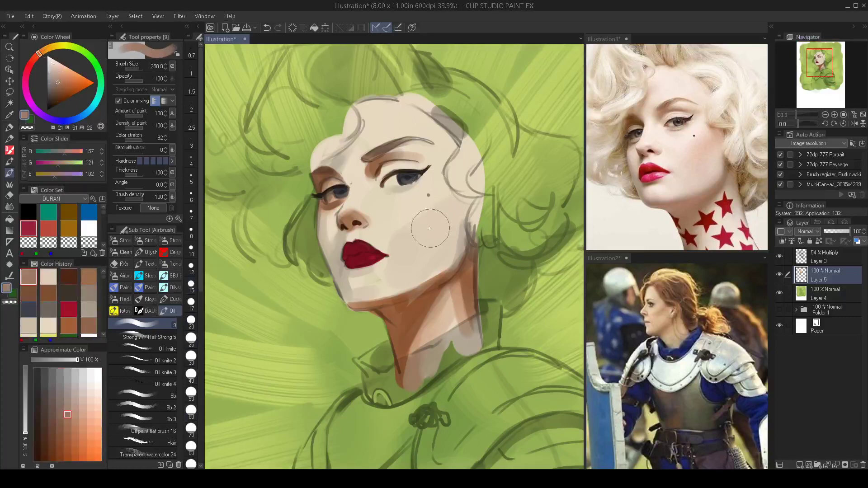
pyautogui.moveTo(451, 206)
pyautogui.mouseDown()
pyautogui.moveTo(414, 227)
pyautogui.moveTo(444, 203)
pyautogui.moveTo(456, 212)
pyautogui.moveTo(450, 203)
pyautogui.moveTo(415, 224)
pyautogui.moveTo(447, 205)
pyautogui.moveTo(426, 220)
pyautogui.moveTo(440, 201)
pyautogui.moveTo(419, 220)
pyautogui.moveTo(441, 223)
pyautogui.moveTo(451, 203)
pyautogui.moveTo(408, 240)
pyautogui.moveTo(429, 211)
pyautogui.moveTo(416, 230)
pyautogui.moveTo(438, 229)
pyautogui.moveTo(437, 248)
pyautogui.mouseUp()
# Warm the nearer cheek's shadow with RGB 165, 107, 77, and sample light skin, RGB 232, 217, 195, at brush size 80.
pyautogui.press(']')
pyautogui.press(']')
pyautogui.click(63, 84)
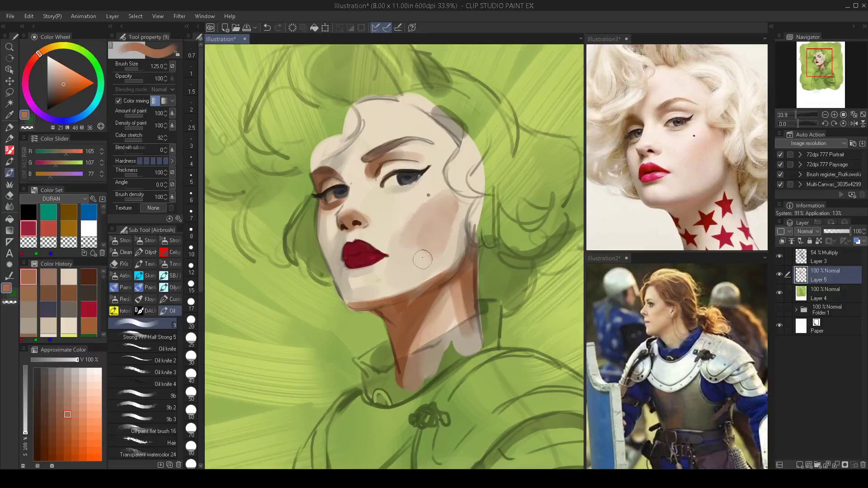
pyautogui.press('[')
pyautogui.press('[')
pyautogui.press('[')
pyautogui.moveTo(423, 207)
pyautogui.mouseDown()
pyautogui.moveTo(404, 229)
pyautogui.moveTo(411, 199)
pyautogui.moveTo(407, 232)
pyautogui.moveTo(410, 216)
pyautogui.moveTo(396, 233)
pyautogui.moveTo(413, 217)
pyautogui.moveTo(404, 244)
pyautogui.mouseUp()
pyautogui.keyDown('alt'); pyautogui.click(404, 228); pyautogui.keyUp('alt')
pyautogui.scroll(-5, 404, 244)
pyautogui.press('[')
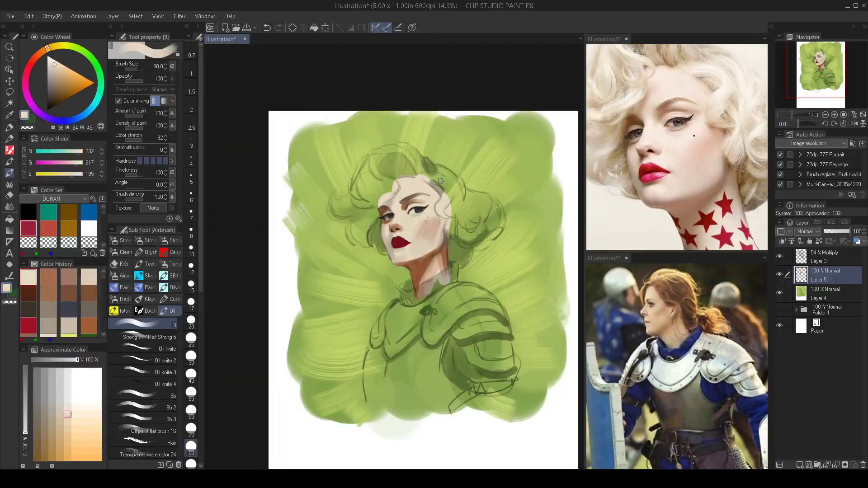
pyautogui.scroll(5, 441, 181)
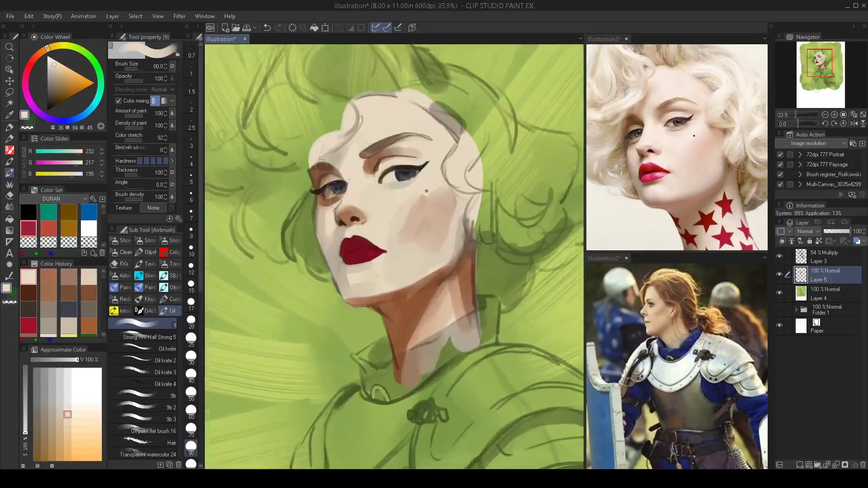
# Sample a dark brown, RGB 57, 27, 13, and paint the farther nostril at brush size 40, then reduce the brush to 20.
pyautogui.keyDown('alt'); pyautogui.click(343, 223); pyautogui.keyUp('alt')
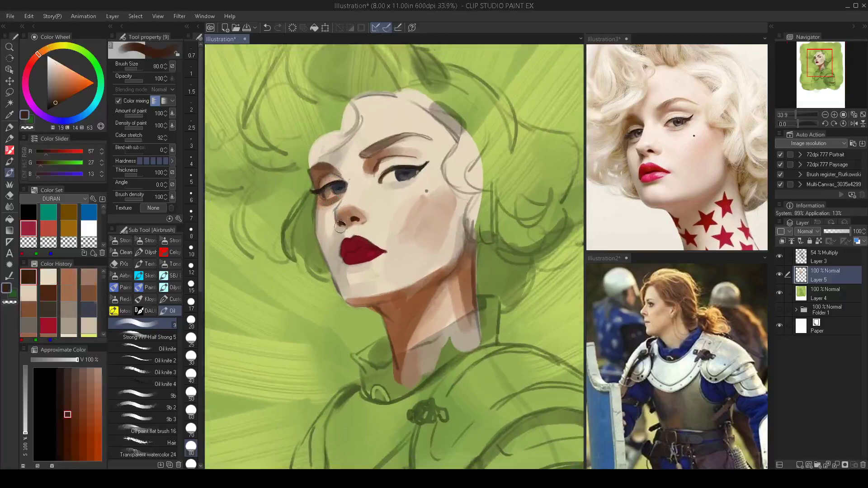
pyautogui.press('[')
pyautogui.press('[')
pyautogui.press('[')
pyautogui.press('[')
pyautogui.moveTo(342, 225)
pyautogui.mouseDown()
pyautogui.moveTo(341, 235)
pyautogui.moveTo(342, 223)
pyautogui.mouseUp()
pyautogui.scroll(-2, 343, 224)
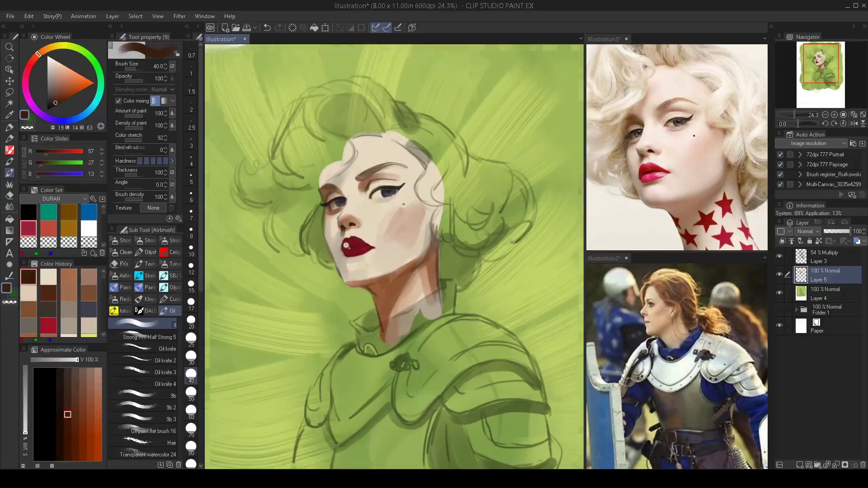
pyautogui.scroll(2, 332, 197)
pyautogui.press('[')
pyautogui.press('[')
pyautogui.press('[')
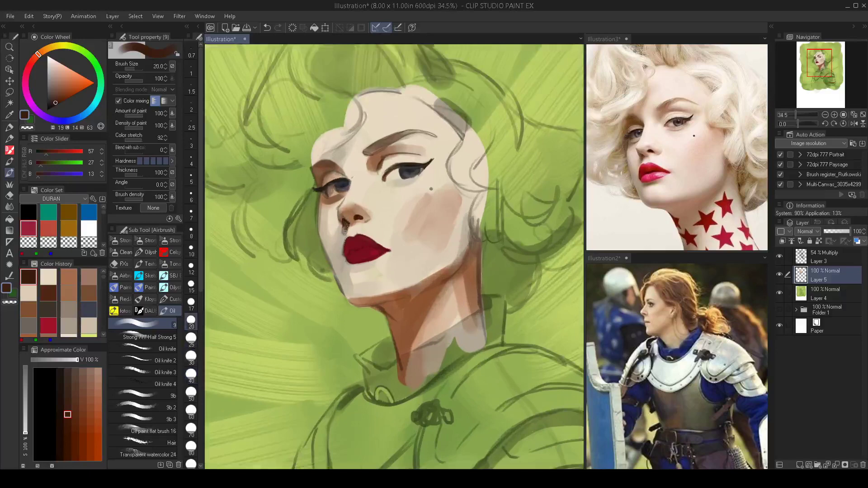
# Sample a grey-brown, RGB 139, 119, 100, and shade the farther cheek beside the mouth at brush sizes 30 to 60.
pyautogui.press(']')
pyautogui.keyDown('alt'); pyautogui.click(330, 251); pyautogui.keyUp('alt')
pyautogui.press(']')
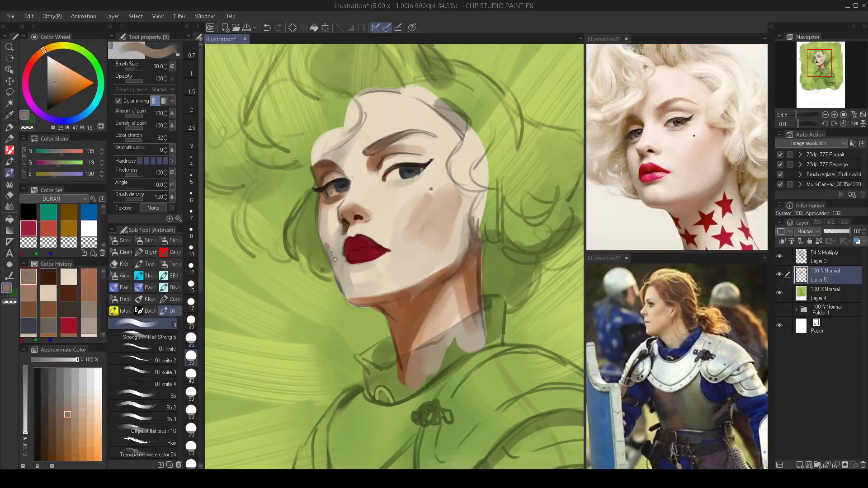
pyautogui.press(']')
pyautogui.moveTo(333, 249); pyautogui.dragTo(341, 271)
pyautogui.press('[')
pyautogui.press(']')
pyautogui.moveTo(368, 258); pyautogui.dragTo(361, 264)
pyautogui.moveTo(345, 275)
pyautogui.mouseDown()
pyautogui.moveTo(355, 298)
pyautogui.moveTo(339, 272)
pyautogui.mouseUp()
pyautogui.press(']')
pyautogui.press(']')
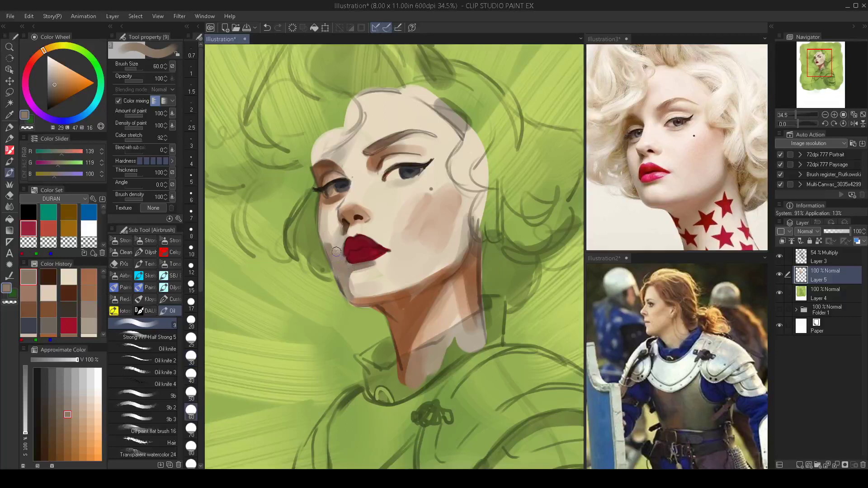
# Sample light skin, RGB 231, 217, 194, and lighten the farther cheek below the eye at brush size 50.
pyautogui.press('[')
pyautogui.press('[')
pyautogui.press('[')
pyautogui.keyDown('alt'); pyautogui.click(331, 215); pyautogui.keyUp('alt')
pyautogui.press(']')
pyautogui.press(']')
pyautogui.moveTo(333, 211)
pyautogui.mouseDown()
pyautogui.moveTo(322, 216)
pyautogui.moveTo(331, 235)
pyautogui.moveTo(326, 221)
pyautogui.mouseUp()
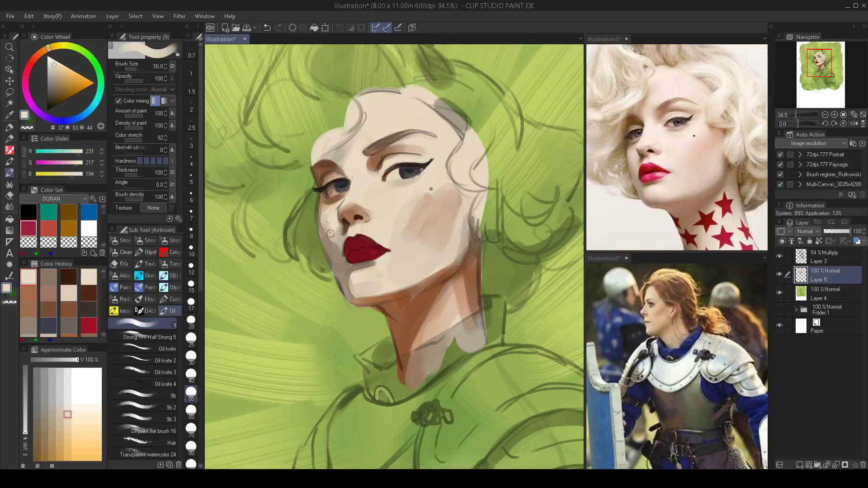
pyautogui.scroll(-3, 344, 251)
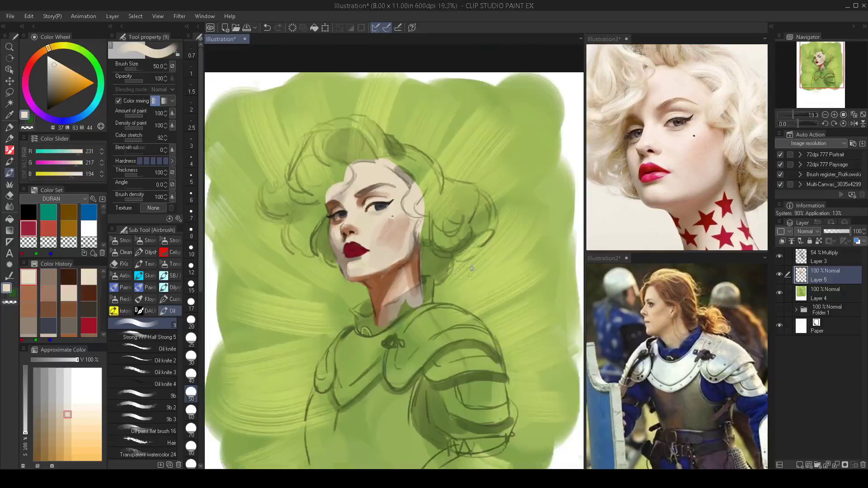
pyautogui.scroll(4, 359, 228)
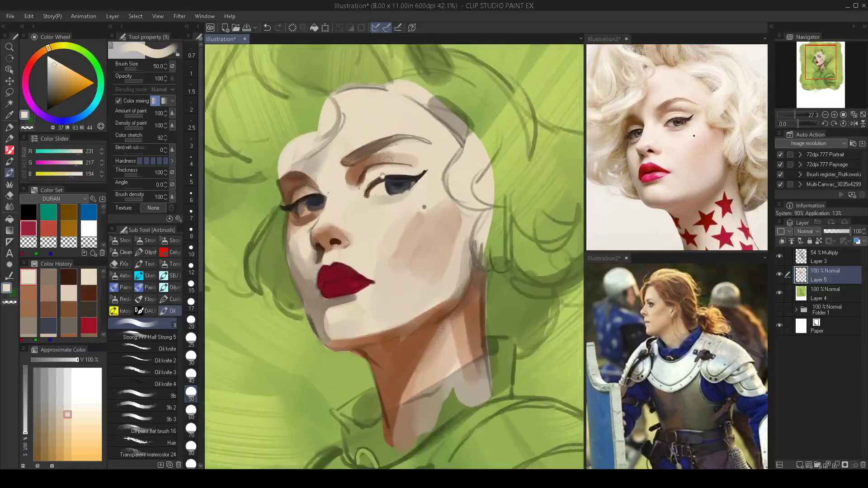
# Blend the nearer eye's inner socket using sampled brown, RGB 134, 85, 55, and light skin, RGB 230, 216, 193, at brush size 60.
pyautogui.keyDown('alt'); pyautogui.click(369, 179); pyautogui.keyUp('alt')
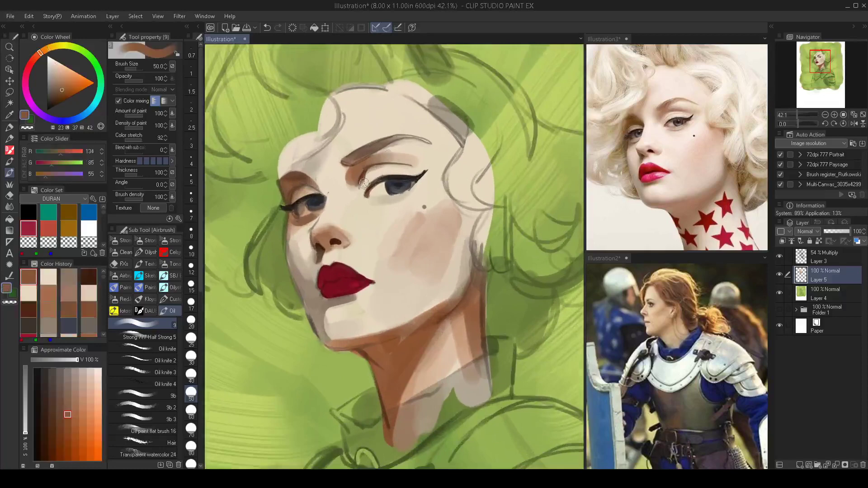
pyautogui.press(']')
pyautogui.keyDown('alt'); pyautogui.click(364, 180); pyautogui.keyUp('alt')
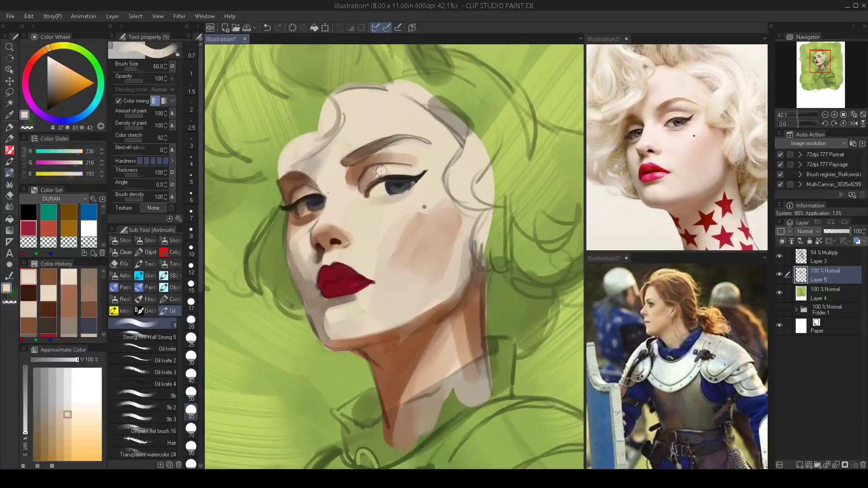
pyautogui.moveTo(364, 181); pyautogui.dragTo(368, 178)
pyautogui.scroll(-5, 367, 190)
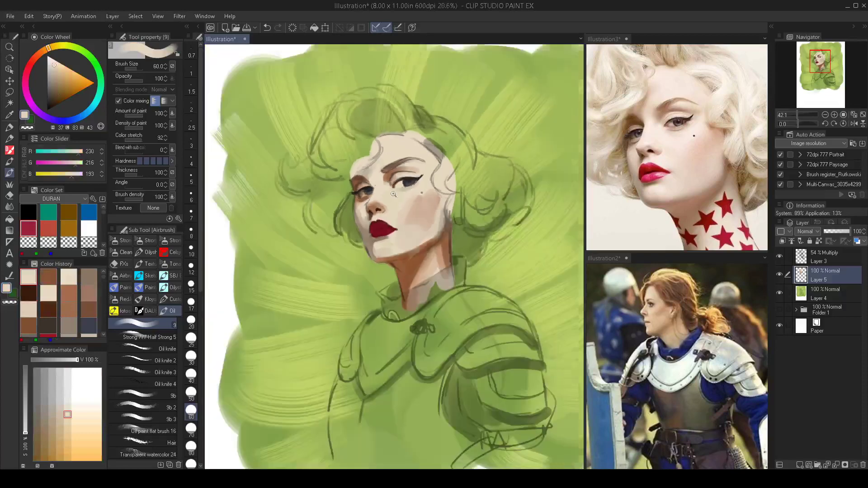
pyautogui.scroll(4, 402, 167)
# Sample a soft tan, RGB 193, 163, 137, and shade the nearer eye's lids at brush size 45.
pyautogui.keyDown('alt'); pyautogui.click(385, 168); pyautogui.keyUp('alt')
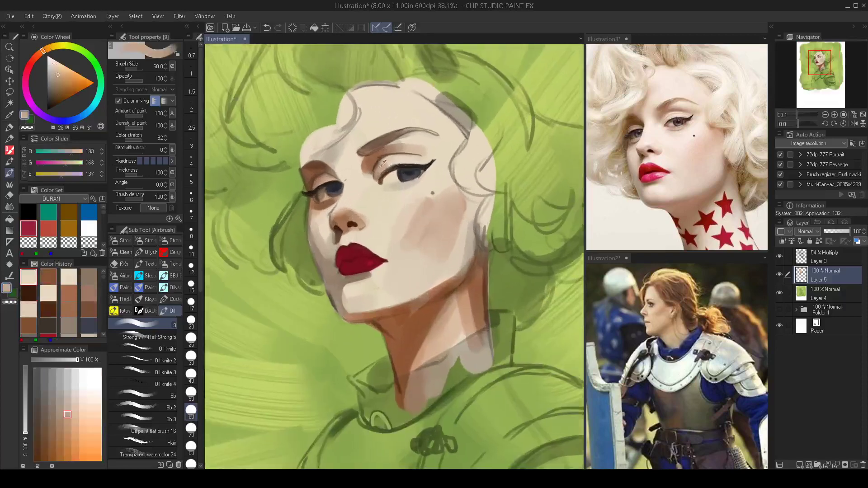
pyautogui.press('[')
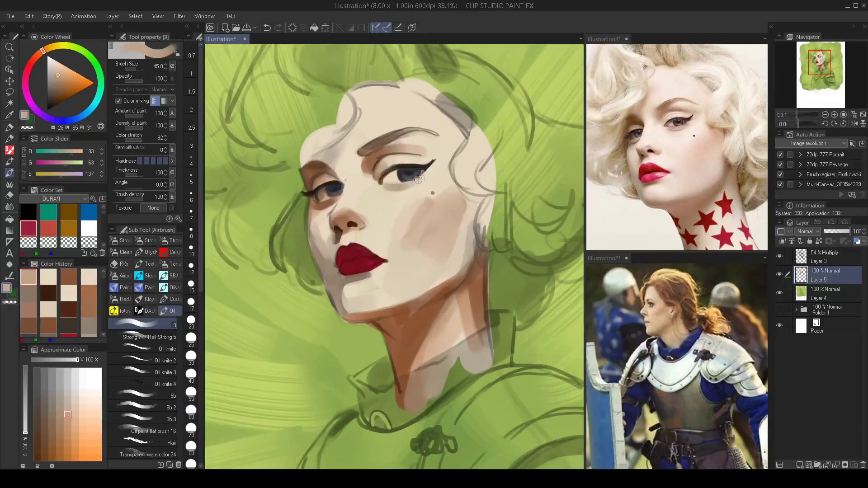
pyautogui.press('[')
pyautogui.press('[')
# Refine the nearer eye's outer corner and lower lid with sampled browns, RGB 148, 101, 72 and 157, 114, 86, at brush size 25.
pyautogui.keyDown('alt'); pyautogui.click(377, 165); pyautogui.keyUp('alt')
pyautogui.press('[')
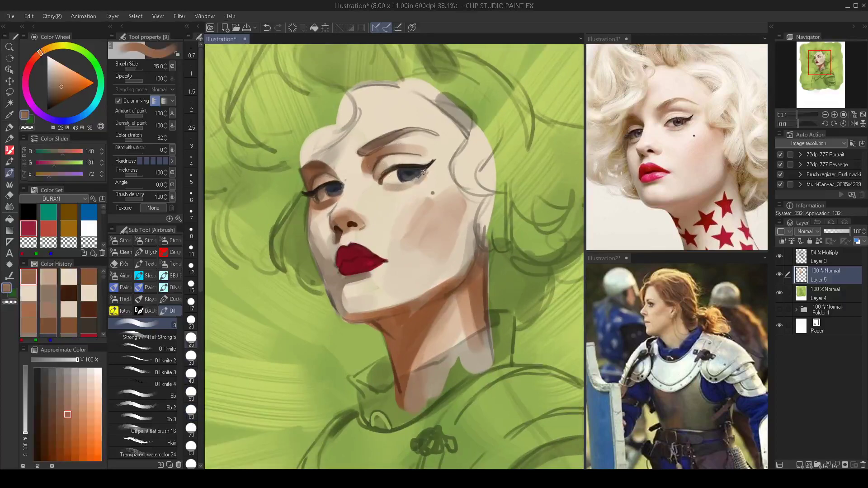
pyautogui.press('[')
pyautogui.press(']')
pyautogui.press('[')
pyautogui.press('[')
pyautogui.keyDown('alt'); pyautogui.click(394, 175); pyautogui.keyUp('alt')
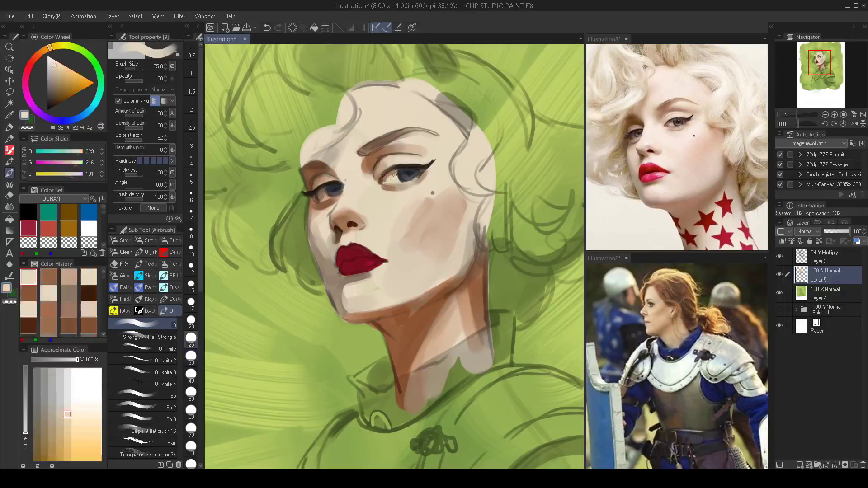
pyautogui.keyDown('alt'); pyautogui.click(384, 180); pyautogui.keyUp('alt')
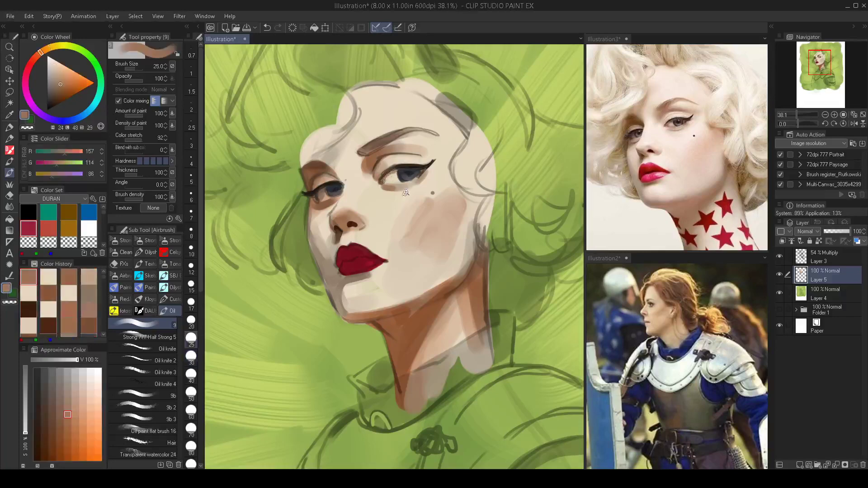
# Sample light skin, RGB 230, 216, 190, and clean up the tail of the nearer eyebrow at brush size 25.
pyautogui.scroll(-3, 405, 193)
pyautogui.scroll(4, 406, 179)
pyautogui.keyDown('alt'); pyautogui.click(447, 140); pyautogui.keyUp('alt')
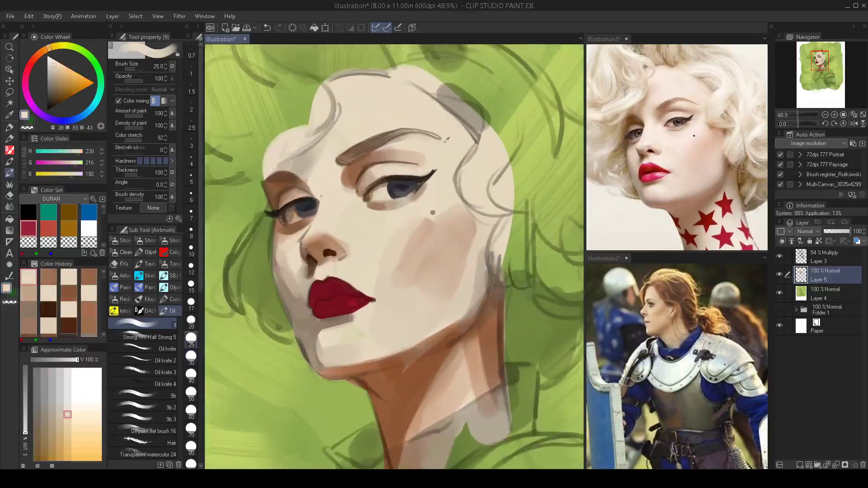
# Add small pure white catchlights to the eyes at brush size 9.
pyautogui.press('[')
pyautogui.press('[')
pyautogui.press('[')
pyautogui.press('[')
pyautogui.press('[')
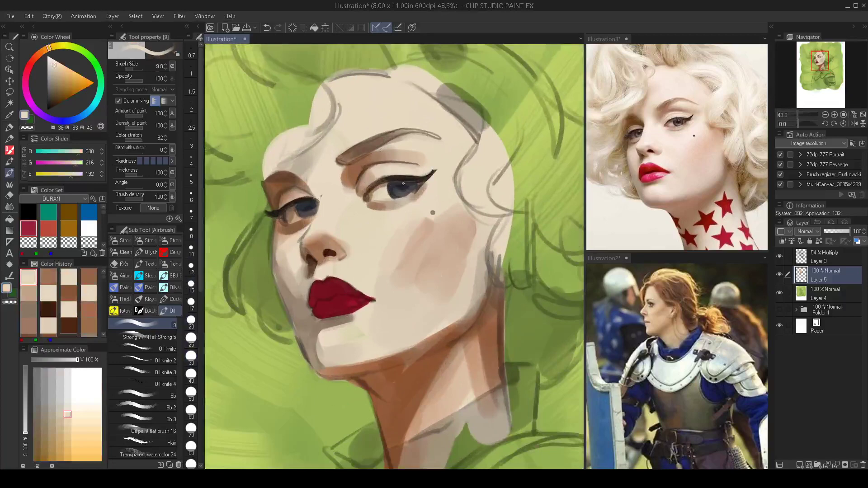
pyautogui.click(89, 229)
pyautogui.click(407, 184)
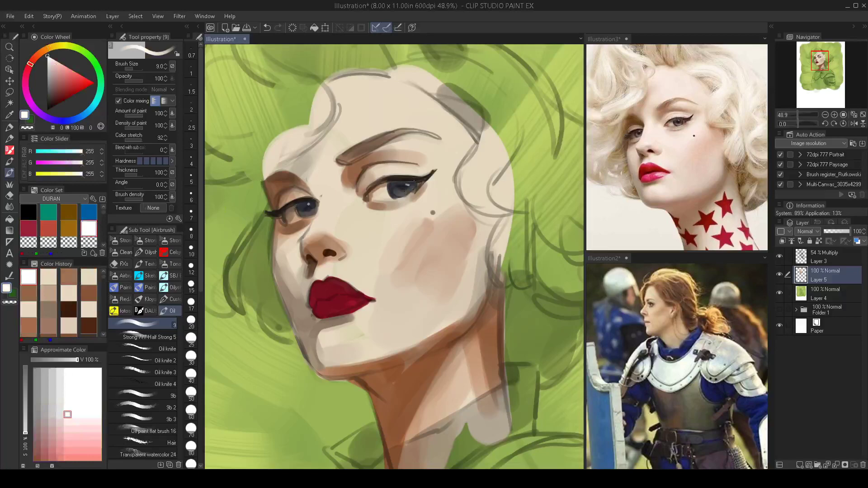
pyautogui.moveTo(336, 224); pyautogui.dragTo(279, 208)
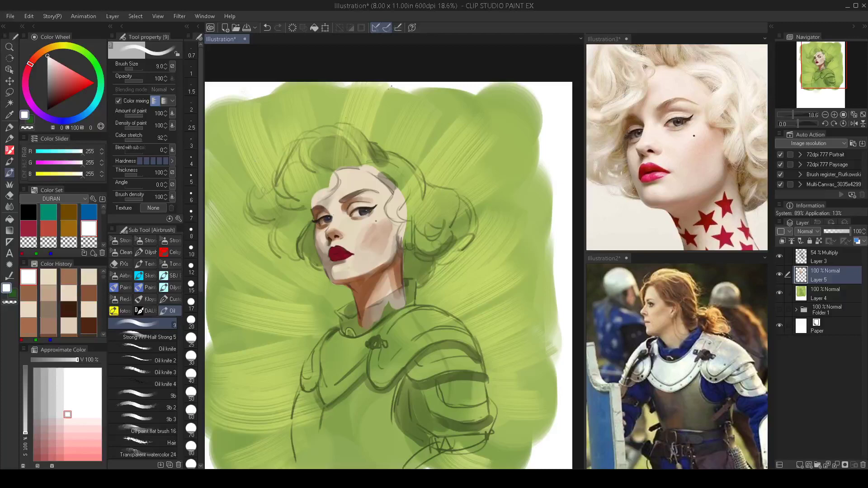
# Sample light skin, RGB 230, 217, 193, and block in the large front curl above the forehead at brush size 175.
pyautogui.moveTo(366, 209); pyautogui.dragTo(412, 231)
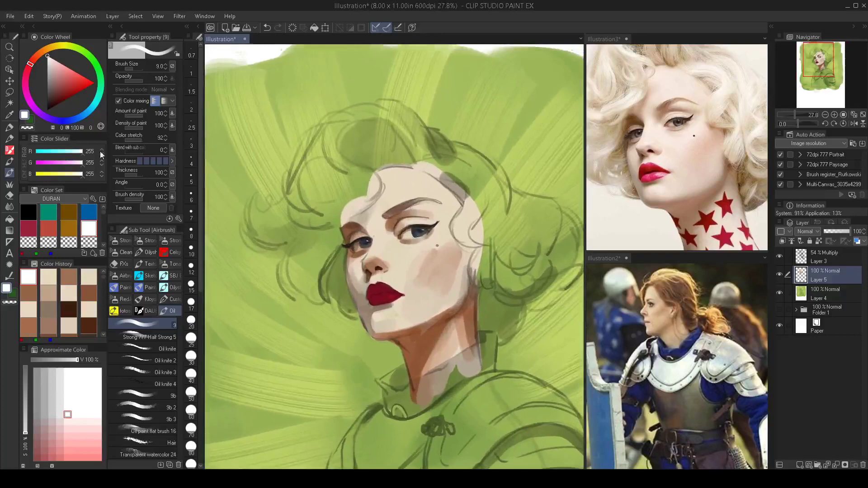
pyautogui.keyDown('alt'); pyautogui.click(387, 208); pyautogui.keyUp('alt')
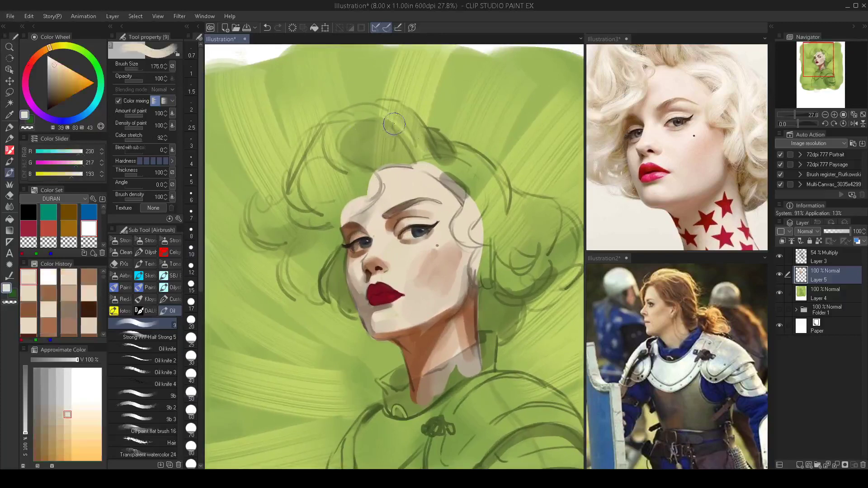
pyautogui.moveTo(394, 123)
pyautogui.mouseDown()
pyautogui.moveTo(345, 125)
pyautogui.moveTo(380, 118)
pyautogui.moveTo(332, 151)
pyautogui.moveTo(330, 130)
pyautogui.moveTo(342, 132)
pyautogui.moveTo(297, 186)
pyautogui.moveTo(326, 173)
pyautogui.moveTo(366, 180)
pyautogui.moveTo(319, 204)
pyautogui.moveTo(326, 225)
pyautogui.mouseUp()
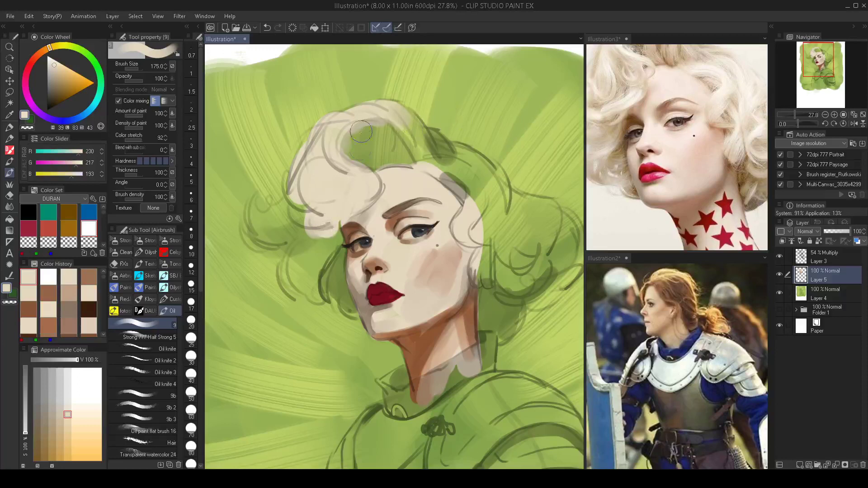
# Sample a brown, RGB 136, 92, 64, and shade the forehead beneath the front curl at brush size 60.
pyautogui.keyDown('alt'); pyautogui.click(347, 235); pyautogui.keyUp('alt')
pyautogui.press('[')
pyautogui.press('[')
pyautogui.press('[')
pyautogui.press('[')
pyautogui.press('[')
pyautogui.press('[')
pyautogui.press('[')
pyautogui.press('[')
pyautogui.press('[')
pyautogui.press('[')
pyautogui.press('[')
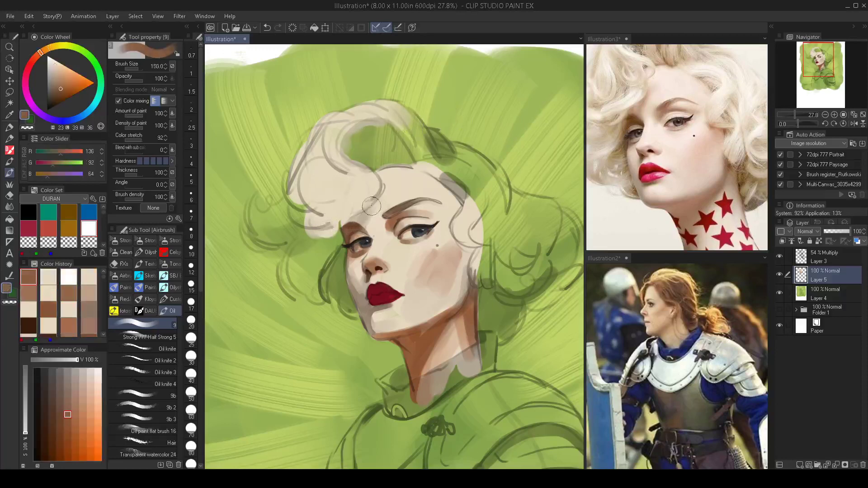
pyautogui.press('[')
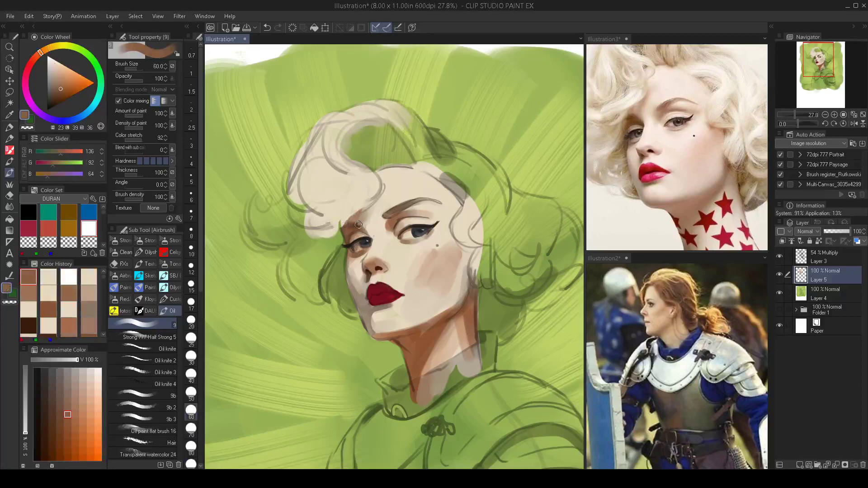
pyautogui.moveTo(374, 199); pyautogui.dragTo(369, 216)
pyautogui.scroll(-5, 388, 223)
pyautogui.scroll(6, 378, 224)
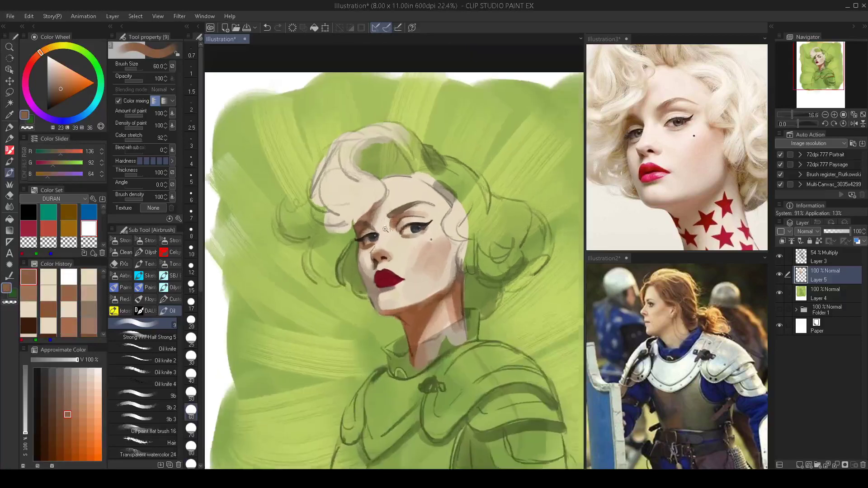
# Paint warm brown shading between the eyebrows with the oil brush, working at sizes 125 and 100.
pyautogui.press(']')
pyautogui.press(']')
pyautogui.press(']')
pyautogui.press(']')
pyautogui.press(']')
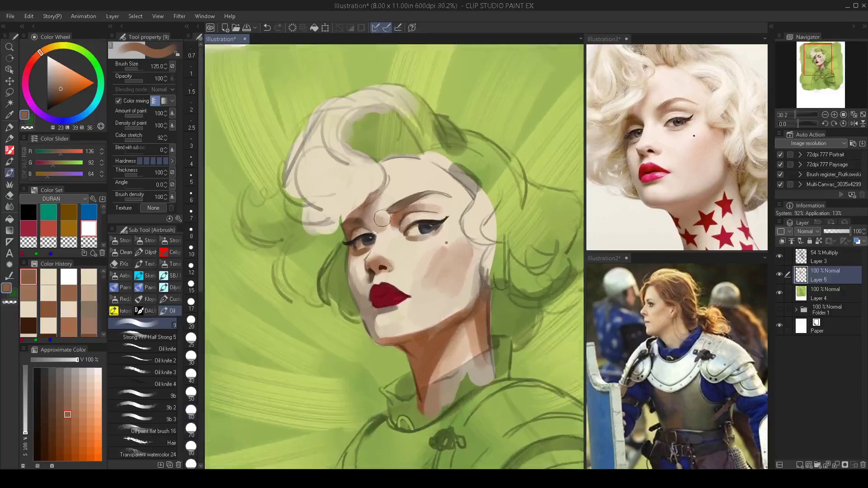
pyautogui.moveTo(378, 222)
pyautogui.mouseDown()
pyautogui.moveTo(383, 241)
pyautogui.moveTo(383, 219)
pyautogui.mouseUp()
pyautogui.press('[')
pyautogui.press('[')
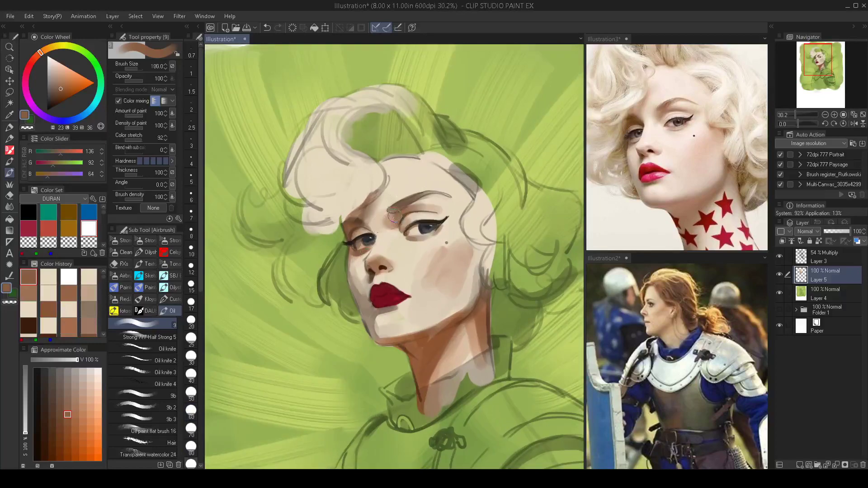
# Fill the green gap inside the top hair curl with a grey-beige sampled from the hair, using brush size 300.
pyautogui.scroll(-2, 389, 232)
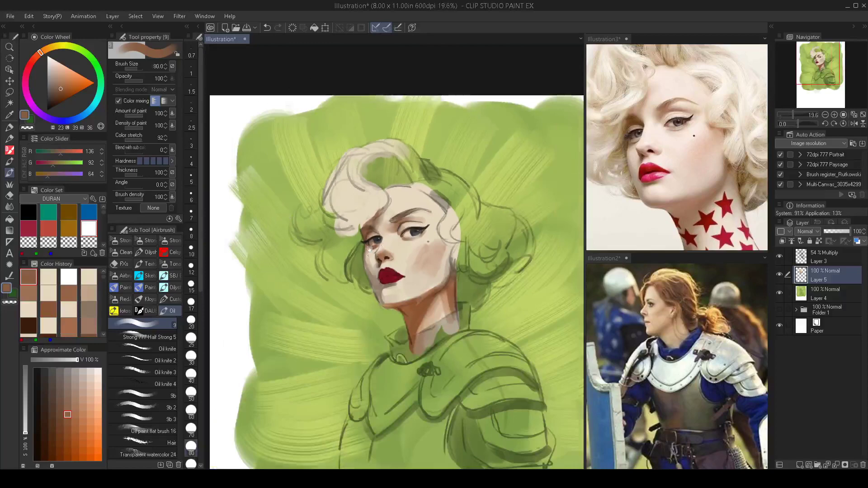
pyautogui.scroll(1, 368, 265)
pyautogui.keyDown('alt'); pyautogui.click(319, 188); pyautogui.keyUp('alt')
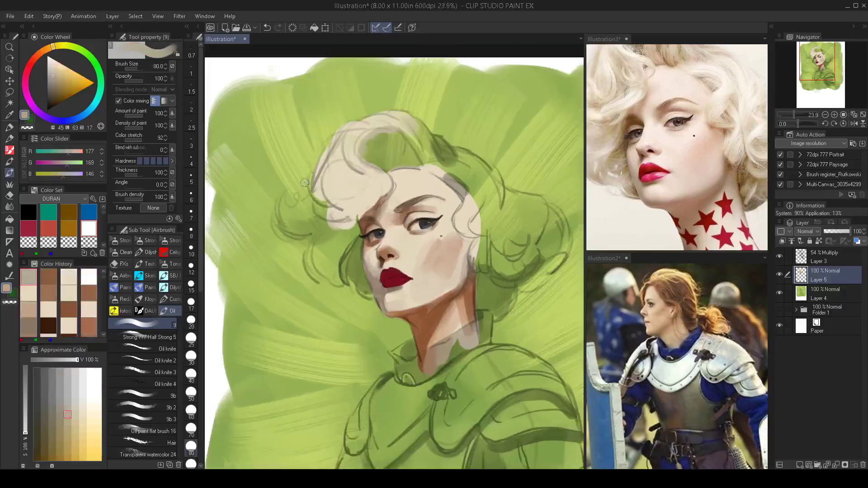
pyautogui.scroll(-2, 626, 138)
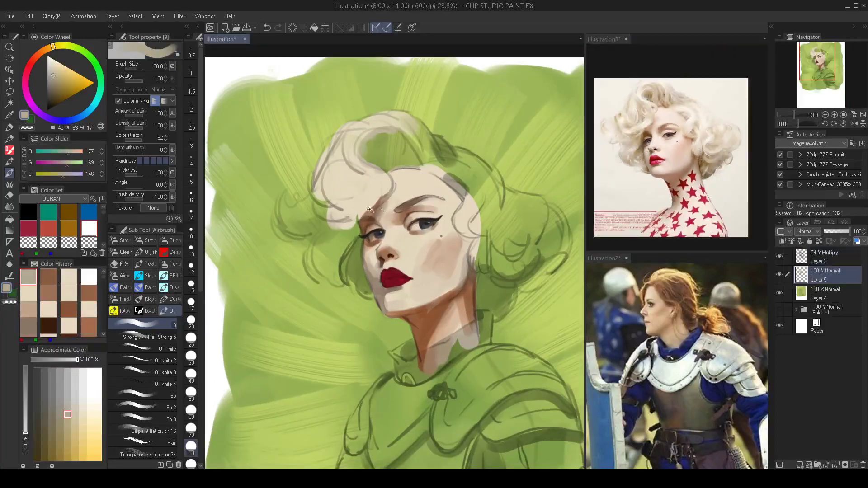
pyautogui.scroll(1, 371, 215)
pyautogui.scroll(-1, 371, 215)
pyautogui.press(']')
pyautogui.press(']')
pyautogui.press(']')
pyautogui.press(']')
pyautogui.press(']')
pyautogui.press(']')
pyautogui.press(']')
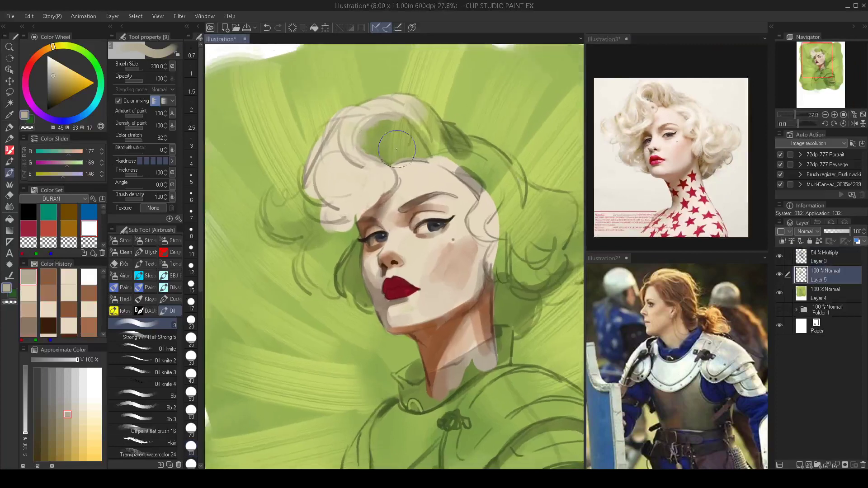
pyautogui.moveTo(367, 159)
pyautogui.mouseDown()
pyautogui.moveTo(400, 143)
pyautogui.moveTo(391, 145)
pyautogui.moveTo(372, 161)
pyautogui.moveTo(423, 149)
pyautogui.moveTo(357, 141)
pyautogui.moveTo(419, 132)
pyautogui.moveTo(439, 153)
pyautogui.mouseUp()
pyautogui.hotkey('ctrl', 'z')
# Sample the light cream of the hair and paint the crown around the top curl, reducing the brush to size 175.
pyautogui.keyDown('alt'); pyautogui.click(351, 139); pyautogui.keyUp('alt')
pyautogui.press('[')
pyautogui.press('[')
pyautogui.press('[')
pyautogui.press('[')
pyautogui.press('[')
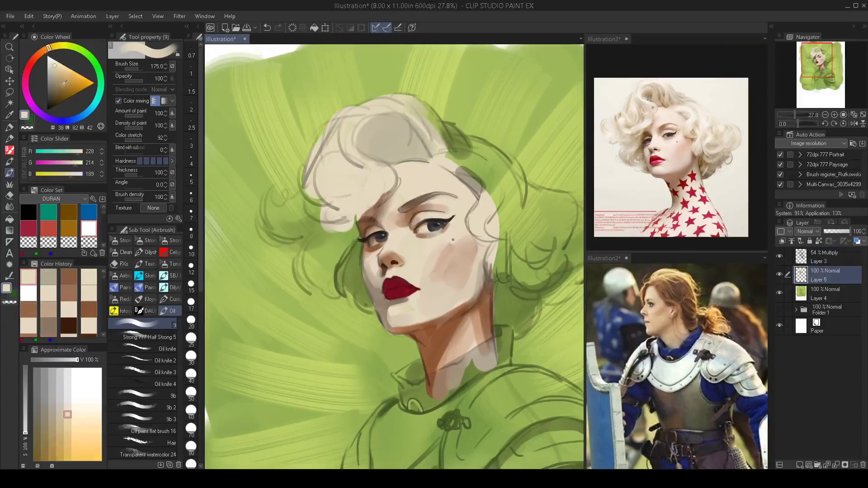
# Shade the insides of the top curl and the large forehead curl with a muted tan.
pyautogui.moveTo(47, 51); pyautogui.dragTo(60, 75)
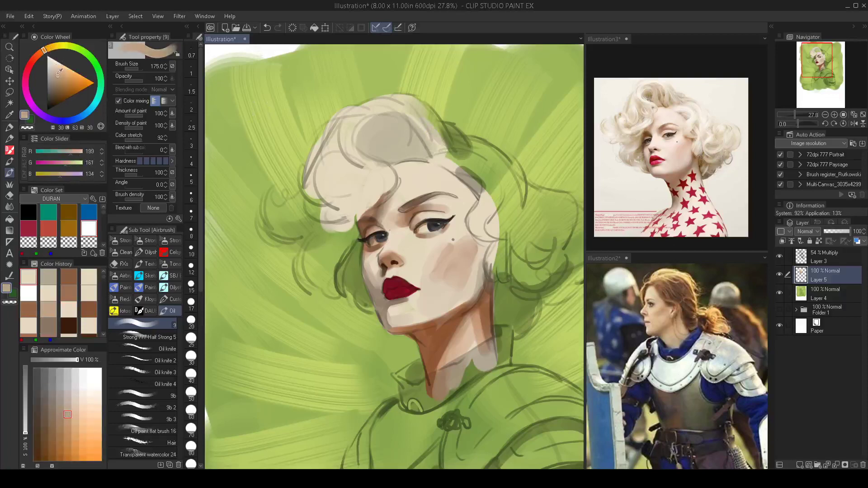
pyautogui.moveTo(420, 143)
pyautogui.mouseDown()
pyautogui.moveTo(403, 127)
pyautogui.moveTo(371, 130)
pyautogui.moveTo(398, 127)
pyautogui.moveTo(402, 141)
pyautogui.moveTo(427, 149)
pyautogui.moveTo(419, 132)
pyautogui.moveTo(440, 146)
pyautogui.moveTo(411, 117)
pyautogui.moveTo(435, 136)
pyautogui.moveTo(422, 115)
pyautogui.moveTo(444, 136)
pyautogui.moveTo(417, 109)
pyautogui.moveTo(459, 143)
pyautogui.moveTo(433, 136)
pyautogui.moveTo(407, 106)
pyautogui.moveTo(425, 121)
pyautogui.mouseUp()
pyautogui.press('[')
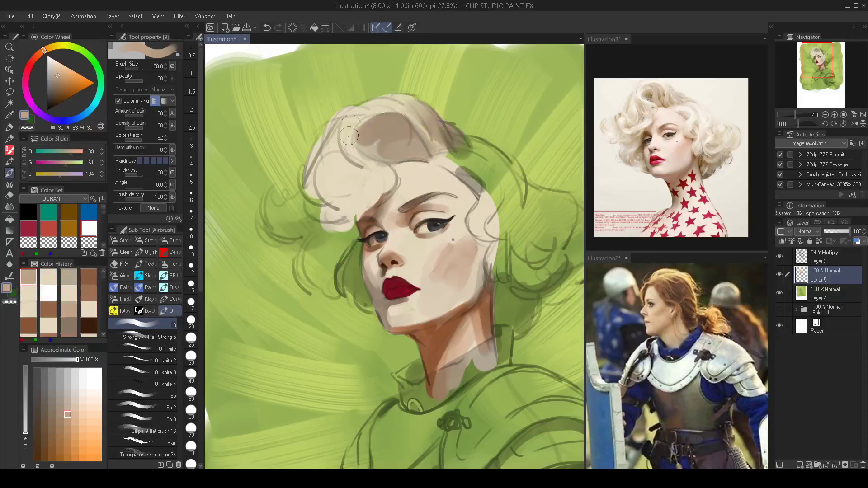
pyautogui.moveTo(334, 132)
pyautogui.mouseDown()
pyautogui.moveTo(328, 195)
pyautogui.moveTo(331, 168)
pyautogui.moveTo(336, 183)
pyautogui.moveTo(353, 174)
pyautogui.moveTo(350, 160)
pyautogui.moveTo(331, 214)
pyautogui.mouseUp()
pyautogui.press(']')
pyautogui.moveTo(371, 184)
pyautogui.mouseDown()
pyautogui.moveTo(342, 216)
pyautogui.moveTo(364, 193)
pyautogui.moveTo(363, 169)
pyautogui.moveTo(368, 194)
pyautogui.moveTo(380, 179)
pyautogui.moveTo(357, 214)
pyautogui.moveTo(389, 179)
pyautogui.moveTo(346, 217)
pyautogui.moveTo(372, 191)
pyautogui.moveTo(316, 217)
pyautogui.moveTo(333, 205)
pyautogui.mouseUp()
pyautogui.press('[')
# Block in the outward-flicked curl and the lower curl on the shadow side of the face with sampled cream.
pyautogui.keyDown('alt'); pyautogui.click(377, 190); pyautogui.keyUp('alt')
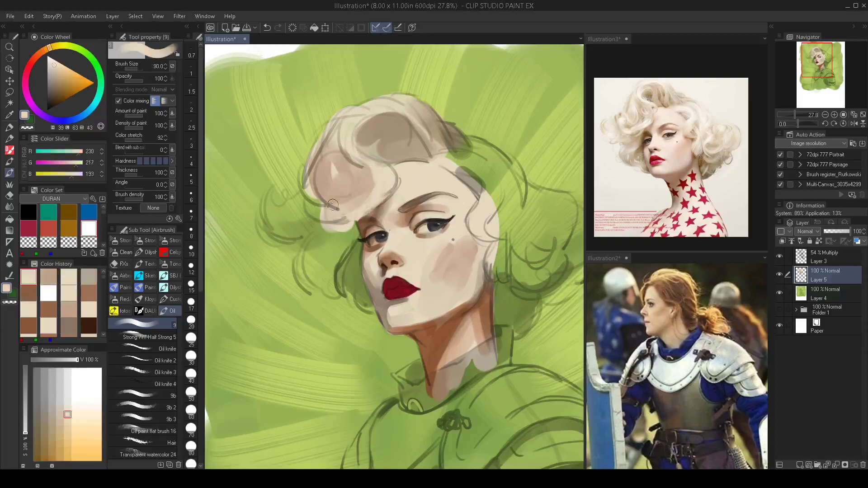
pyautogui.press('[')
pyautogui.press('[')
pyautogui.moveTo(272, 189)
pyautogui.mouseDown()
pyautogui.moveTo(280, 234)
pyautogui.moveTo(282, 224)
pyautogui.mouseUp()
pyautogui.moveTo(303, 202)
pyautogui.mouseDown()
pyautogui.moveTo(276, 205)
pyautogui.moveTo(289, 226)
pyautogui.moveTo(351, 184)
pyautogui.moveTo(312, 272)
pyautogui.moveTo(345, 239)
pyautogui.moveTo(351, 244)
pyautogui.mouseUp()
pyautogui.press(']')
pyautogui.press(']')
pyautogui.press(']')
pyautogui.press(']')
pyautogui.press(']')
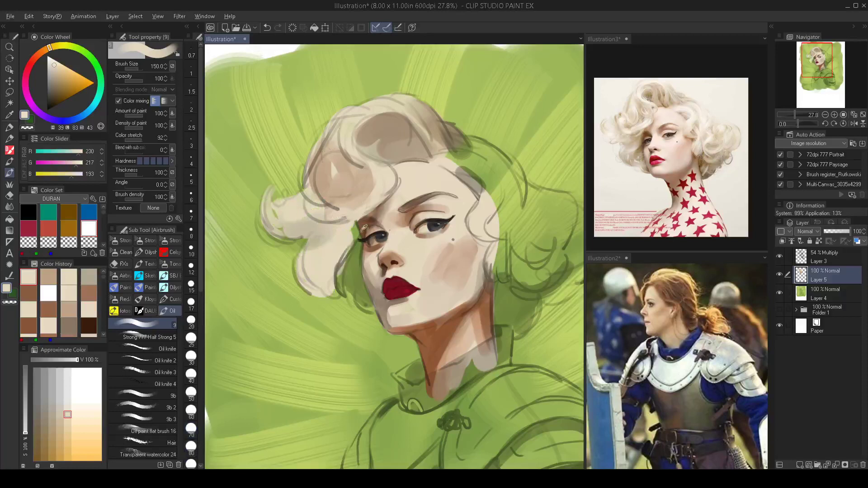
# Paint a dark brown hair shadow along the far edge of the face, using a brown sampled beside the eye.
pyautogui.keyDown('alt'); pyautogui.click(364, 228); pyautogui.keyUp('alt')
pyautogui.press('[')
pyautogui.press('[')
pyautogui.press('[')
pyautogui.press('[')
pyautogui.moveTo(355, 224)
pyautogui.mouseDown()
pyautogui.moveTo(356, 277)
pyautogui.moveTo(357, 257)
pyautogui.moveTo(364, 296)
pyautogui.mouseUp()
pyautogui.press('[')
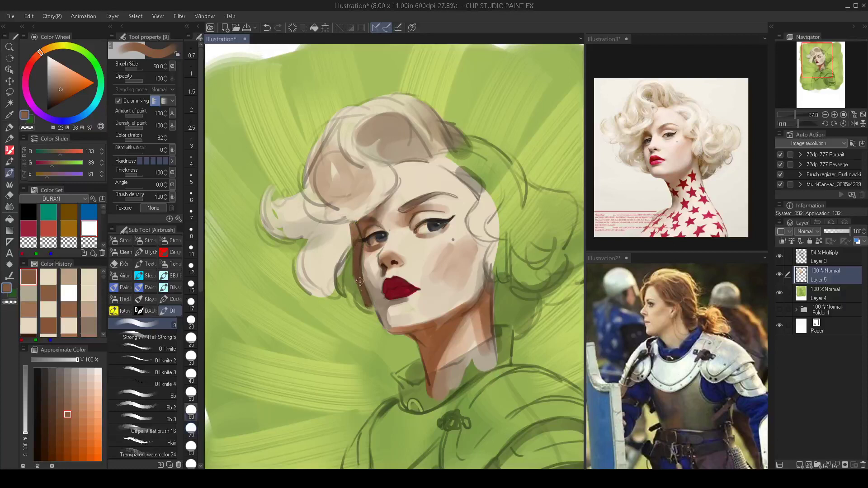
# Extend the brown shadow through the hair behind the far cheek, enlarging the brush to size 90.
pyautogui.press('[')
pyautogui.press('[')
pyautogui.press('[')
pyautogui.press(']')
pyautogui.press(']')
pyautogui.press(']')
pyautogui.press(']')
pyautogui.moveTo(364, 305)
pyautogui.mouseDown()
pyautogui.moveTo(354, 292)
pyautogui.moveTo(358, 299)
pyautogui.mouseUp()
pyautogui.press(']')
pyautogui.press(']')
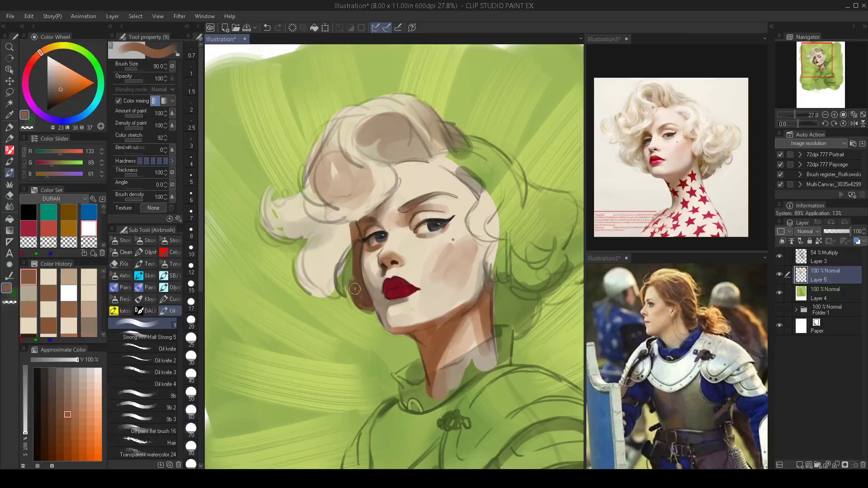
pyautogui.moveTo(340, 271)
pyautogui.mouseDown()
pyautogui.moveTo(335, 260)
pyautogui.moveTo(346, 253)
pyautogui.moveTo(338, 273)
pyautogui.mouseUp()
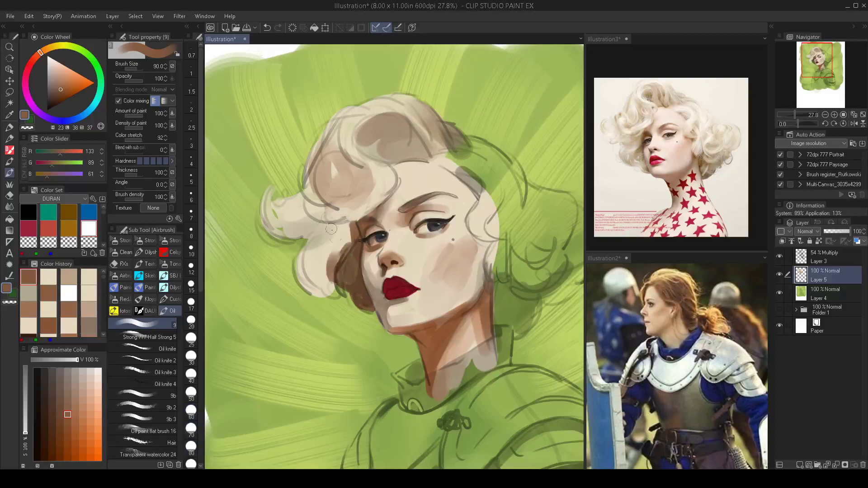
# Shade the lower curl beside the far cheek at brush size 125 and lighten its upper part with sampled cream.
pyautogui.press(']')
pyautogui.press(']')
pyautogui.moveTo(340, 231)
pyautogui.mouseDown()
pyautogui.moveTo(304, 273)
pyautogui.moveTo(326, 243)
pyautogui.moveTo(325, 287)
pyautogui.mouseUp()
pyautogui.keyDown('alt'); pyautogui.click(337, 238); pyautogui.keyUp('alt')
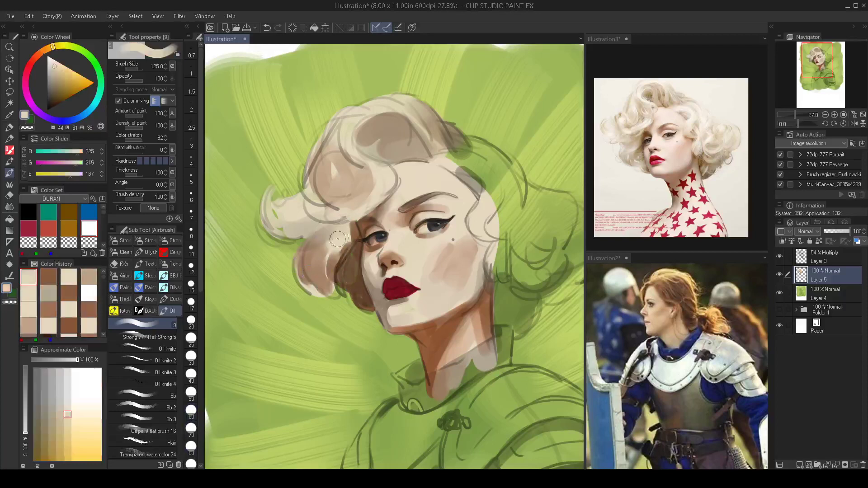
pyautogui.moveTo(337, 238)
pyautogui.mouseDown()
pyautogui.moveTo(312, 277)
pyautogui.moveTo(318, 235)
pyautogui.mouseUp()
# Extend the tip of the outward-flicked curl with cream strokes, using a smaller brush.
pyautogui.press('[')
pyautogui.press('[')
pyautogui.press('[')
pyautogui.press('[')
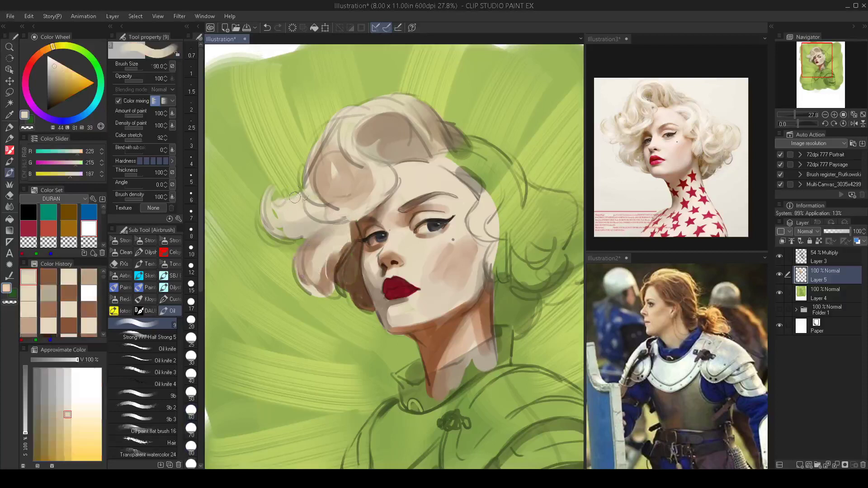
pyautogui.moveTo(258, 207); pyautogui.dragTo(294, 232)
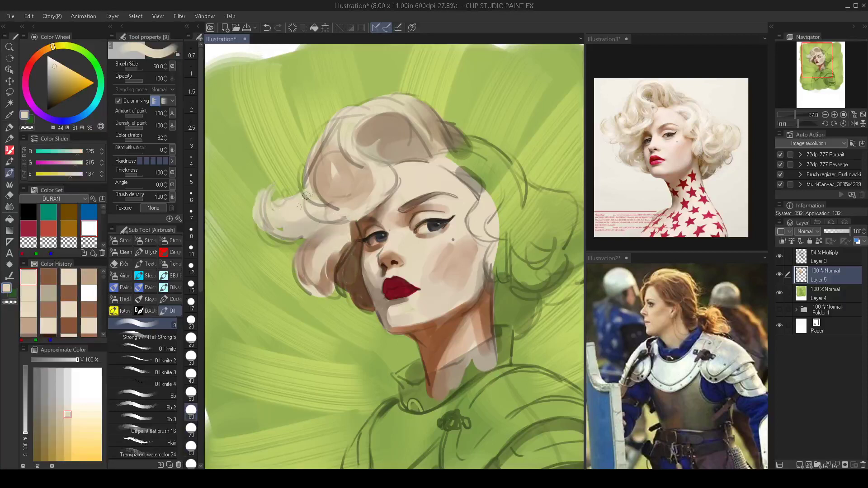
# Add cream strand highlights inside the large forehead curl with the brush at size 60.
pyautogui.press(']')
pyautogui.press(']')
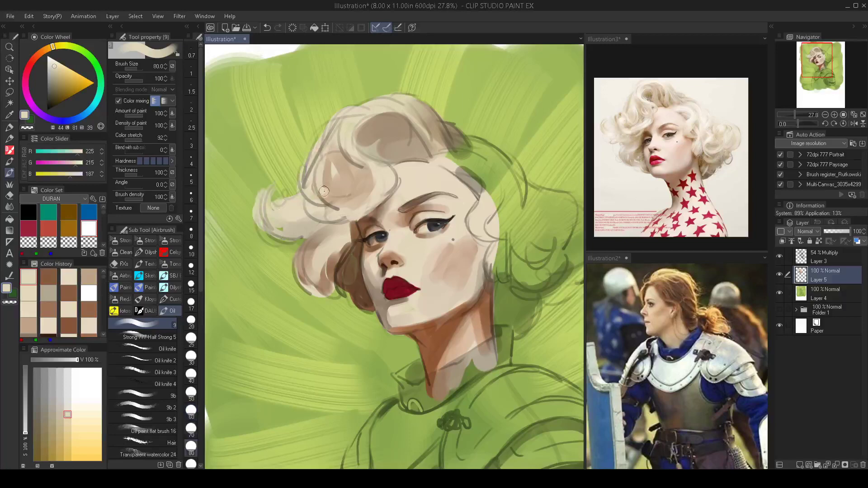
pyautogui.press('[')
pyautogui.press('[')
pyautogui.moveTo(334, 155)
pyautogui.mouseDown()
pyautogui.moveTo(316, 204)
pyautogui.moveTo(349, 195)
pyautogui.moveTo(318, 177)
pyautogui.mouseUp()
# Paint the hair from the crown down past the temple on the near side with sampled cream, using brush size 150.
pyautogui.scroll(2, 415, 157)
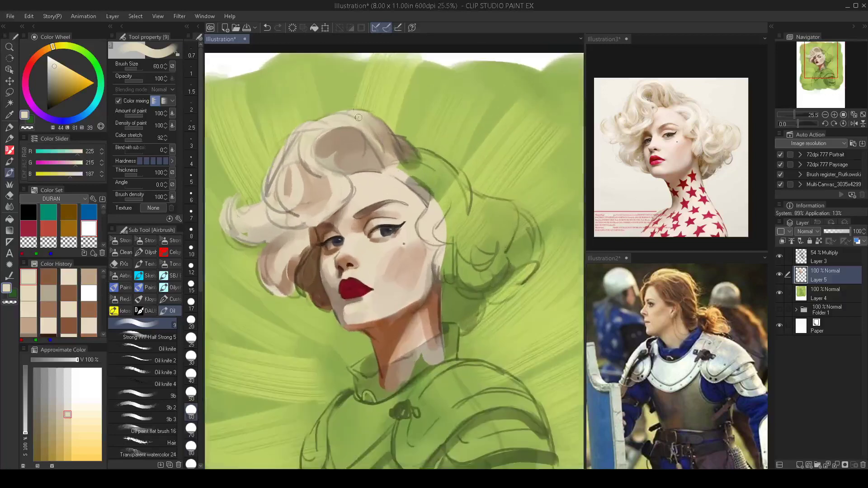
pyautogui.press(']')
pyautogui.press(']')
pyautogui.press(']')
pyautogui.press(']')
pyautogui.keyDown('alt'); pyautogui.click(400, 168); pyautogui.keyUp('alt')
pyautogui.moveTo(400, 168)
pyautogui.mouseDown()
pyautogui.moveTo(442, 169)
pyautogui.moveTo(465, 201)
pyautogui.mouseUp()
pyautogui.press(']')
pyautogui.moveTo(446, 173)
pyautogui.mouseDown()
pyautogui.moveTo(413, 172)
pyautogui.moveTo(441, 203)
pyautogui.moveTo(412, 152)
pyautogui.mouseUp()
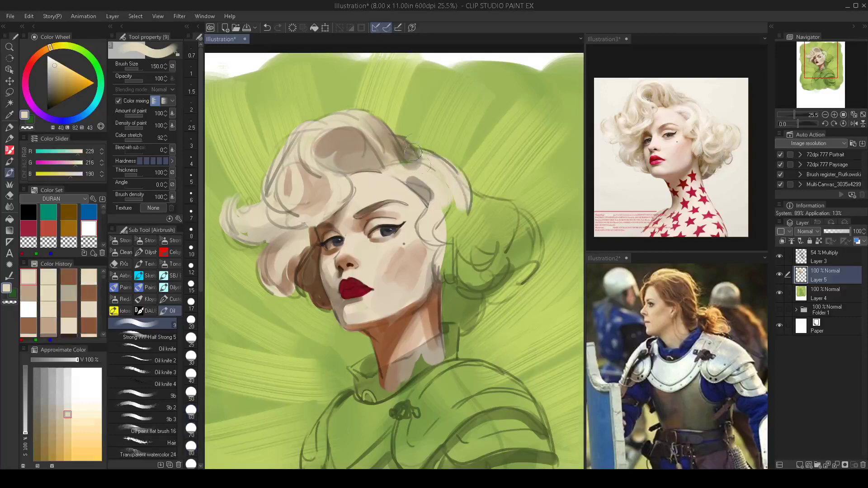
# Fill the remaining near-side curls from the temple down to the collar with cream, using brush size 175.
pyautogui.moveTo(452, 201)
pyautogui.mouseDown()
pyautogui.moveTo(441, 220)
pyautogui.moveTo(463, 223)
pyautogui.moveTo(476, 198)
pyautogui.moveTo(462, 199)
pyautogui.moveTo(502, 210)
pyautogui.moveTo(511, 225)
pyautogui.moveTo(461, 224)
pyautogui.moveTo(450, 252)
pyautogui.moveTo(453, 279)
pyautogui.moveTo(441, 259)
pyautogui.moveTo(453, 292)
pyautogui.moveTo(449, 278)
pyautogui.moveTo(447, 319)
pyautogui.moveTo(460, 318)
pyautogui.moveTo(463, 328)
pyautogui.moveTo(453, 309)
pyautogui.moveTo(458, 278)
pyautogui.moveTo(474, 309)
pyautogui.moveTo(474, 277)
pyautogui.moveTo(505, 288)
pyautogui.moveTo(515, 278)
pyautogui.moveTo(471, 262)
pyautogui.moveTo(496, 247)
pyautogui.moveTo(474, 213)
pyautogui.moveTo(529, 242)
pyautogui.moveTo(502, 270)
pyautogui.moveTo(525, 247)
pyautogui.moveTo(521, 222)
pyautogui.moveTo(520, 270)
pyautogui.moveTo(468, 232)
pyautogui.mouseUp()
pyautogui.press(']')
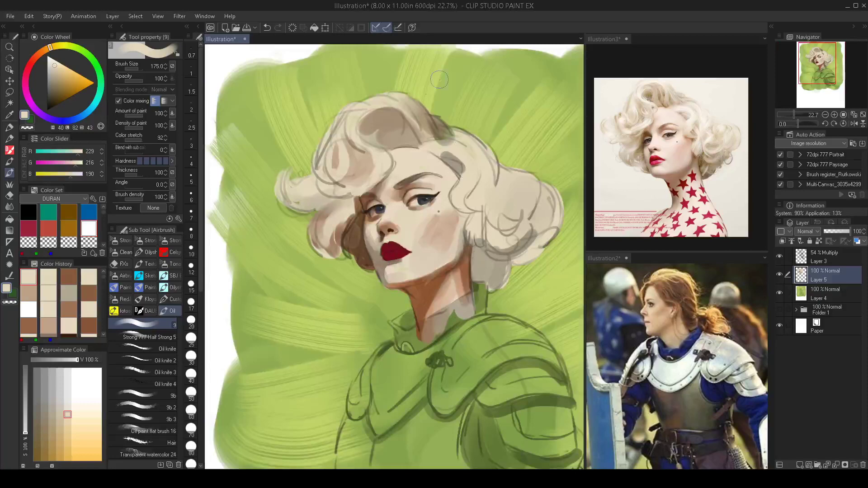
pyautogui.press('h')
pyautogui.press('h')
pyautogui.moveTo(473, 263); pyautogui.dragTo(463, 245)
pyautogui.scroll(2, 464, 245)
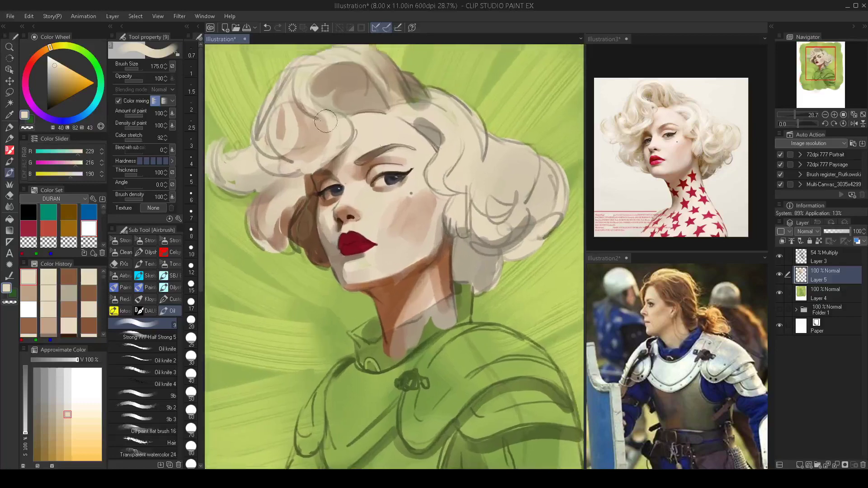
# Choose a light tan and shade the near-side curls beside the temple and across the large outer curl.
pyautogui.moveTo(50, 51); pyautogui.dragTo(64, 70)
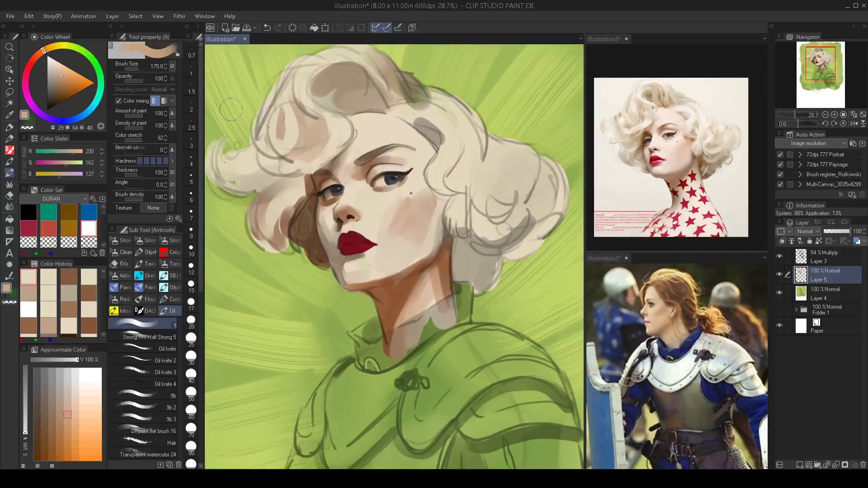
pyautogui.moveTo(43, 50); pyautogui.dragTo(46, 51)
pyautogui.press('[')
pyautogui.press('[')
pyautogui.press('[')
pyautogui.press('[')
pyautogui.moveTo(440, 163); pyautogui.dragTo(443, 187)
pyautogui.press(']')
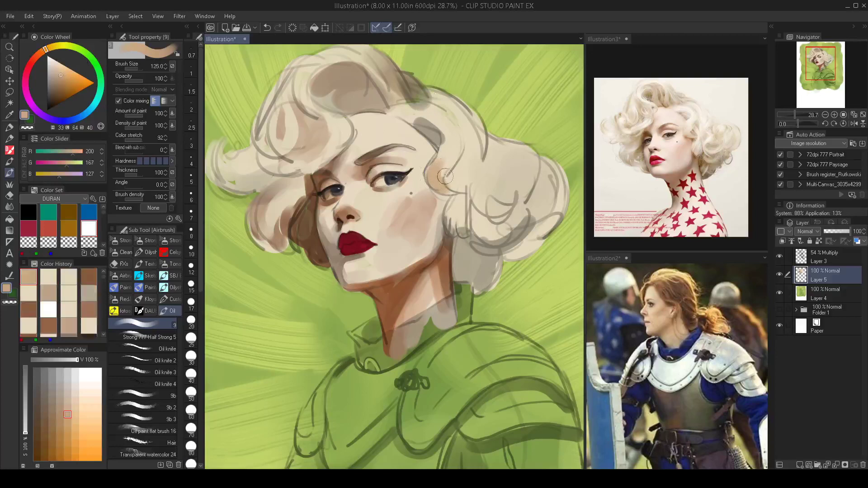
pyautogui.moveTo(445, 157)
pyautogui.mouseDown()
pyautogui.moveTo(437, 177)
pyautogui.moveTo(448, 149)
pyautogui.moveTo(438, 170)
pyautogui.moveTo(445, 185)
pyautogui.moveTo(466, 173)
pyautogui.moveTo(450, 216)
pyautogui.moveTo(467, 234)
pyautogui.moveTo(459, 212)
pyautogui.moveTo(482, 227)
pyautogui.moveTo(506, 186)
pyautogui.moveTo(485, 221)
pyautogui.moveTo(545, 209)
pyautogui.moveTo(552, 189)
pyautogui.moveTo(548, 210)
pyautogui.moveTo(545, 178)
pyautogui.moveTo(503, 193)
pyautogui.moveTo(502, 150)
pyautogui.moveTo(496, 172)
pyautogui.moveTo(479, 177)
pyautogui.moveTo(524, 199)
pyautogui.moveTo(527, 232)
pyautogui.moveTo(512, 248)
pyautogui.moveTo(526, 194)
pyautogui.moveTo(506, 190)
pyautogui.moveTo(483, 248)
pyautogui.mouseUp()
pyautogui.press(']')
pyautogui.press(']')
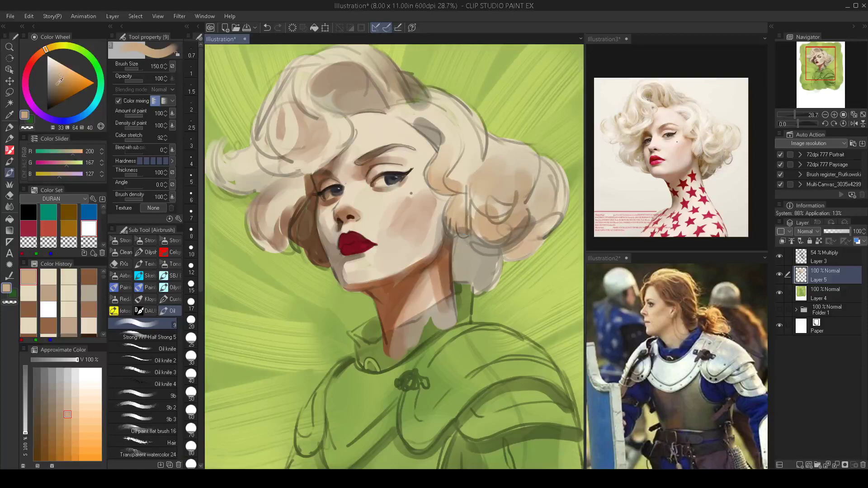
# Choose a darker brown and paint the shadowed lower curls behind the neck, enlarging the brush from 80 to 150.
pyautogui.click(59, 82)
pyautogui.press('[')
pyautogui.press('[')
pyautogui.press('[')
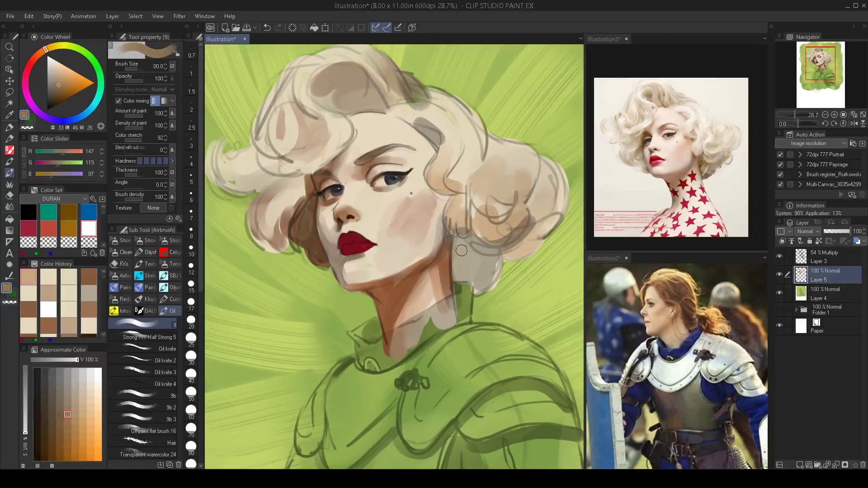
pyautogui.moveTo(460, 238); pyautogui.dragTo(458, 278)
pyautogui.press(']')
pyautogui.press(']')
pyautogui.press(']')
pyautogui.moveTo(467, 240)
pyautogui.mouseDown()
pyautogui.moveTo(472, 271)
pyautogui.moveTo(478, 251)
pyautogui.moveTo(473, 290)
pyautogui.moveTo(497, 253)
pyautogui.moveTo(493, 280)
pyautogui.moveTo(490, 268)
pyautogui.mouseUp()
# Hide the Layer 3 line art to check the colour blocking and show it again.
pyautogui.scroll(-4, 492, 268)
pyautogui.scroll(3, 481, 245)
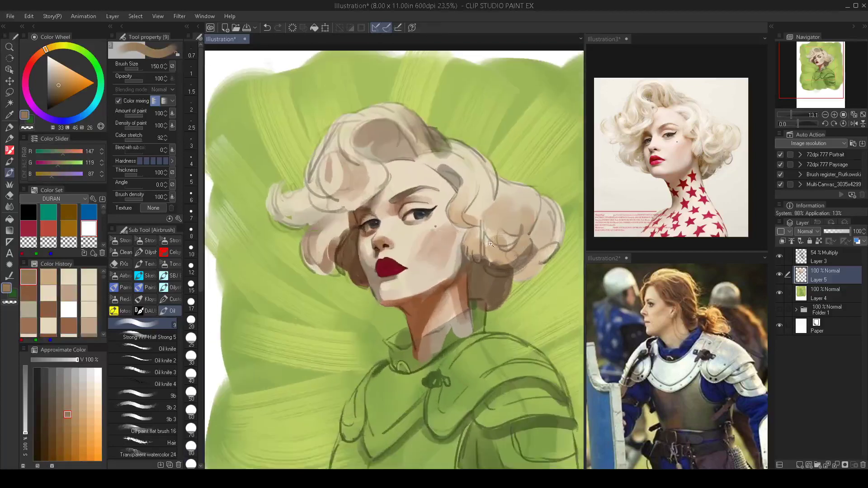
pyautogui.click(779, 256)
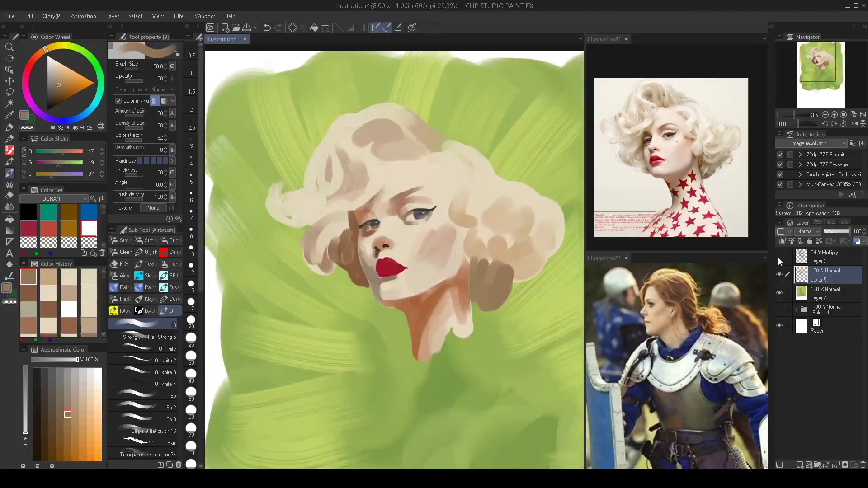
pyautogui.click(778, 256)
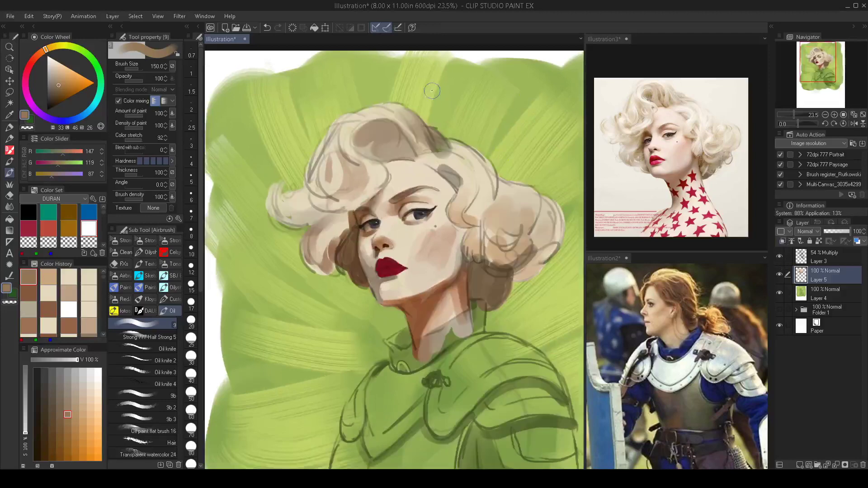
# Shade the forehead beside the large front curl with a tan sampled near the hairline.
pyautogui.scroll(1, 432, 199)
pyautogui.keyDown('alt'); pyautogui.click(380, 200); pyautogui.keyUp('alt')
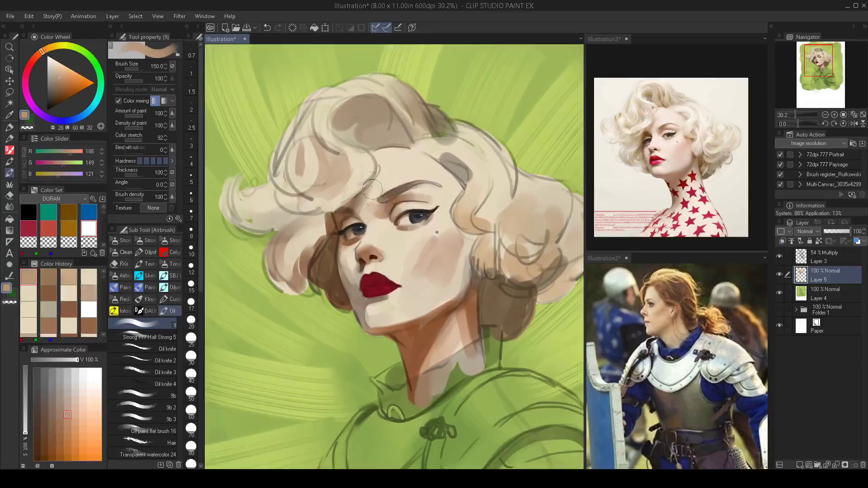
pyautogui.press('[')
pyautogui.press('[')
pyautogui.moveTo(374, 175)
pyautogui.mouseDown()
pyautogui.moveTo(373, 193)
pyautogui.moveTo(377, 172)
pyautogui.mouseUp()
pyautogui.press(']')
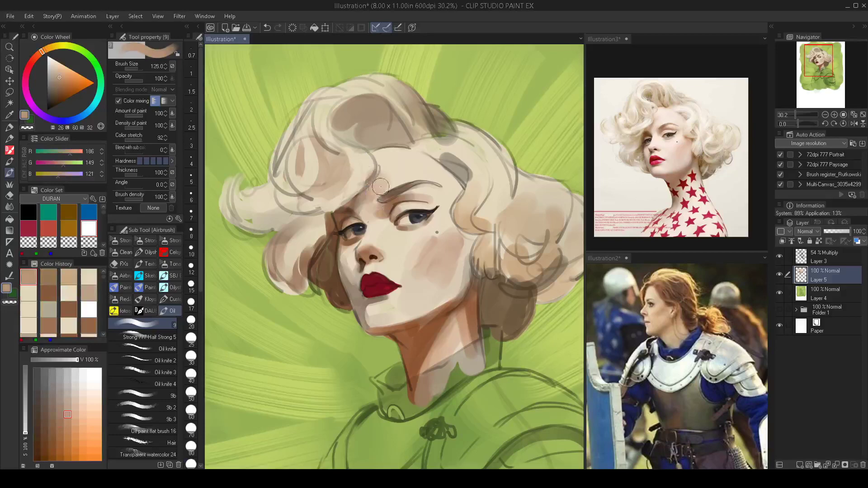
# Build up tan shading over the near cheek toward the hairline, adjusting the brush between sizes 90 and 100.
pyautogui.scroll(-2, 410, 232)
pyautogui.scroll(1, 410, 233)
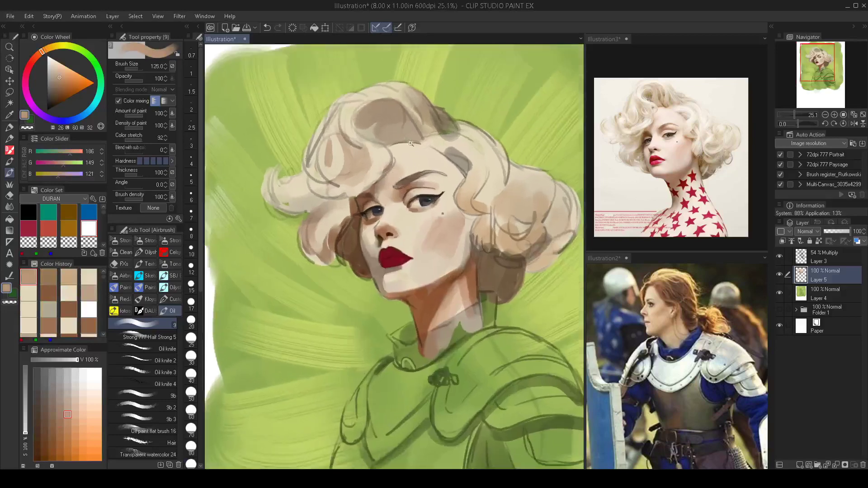
pyautogui.moveTo(413, 247)
pyautogui.mouseDown()
pyautogui.moveTo(448, 221)
pyautogui.moveTo(420, 237)
pyautogui.moveTo(437, 223)
pyautogui.moveTo(425, 238)
pyautogui.moveTo(419, 227)
pyautogui.moveTo(439, 216)
pyautogui.moveTo(445, 225)
pyautogui.moveTo(418, 227)
pyautogui.moveTo(443, 220)
pyautogui.mouseUp()
pyautogui.press(']')
pyautogui.press(']')
pyautogui.press('[')
pyautogui.press('[')
pyautogui.press('[')
pyautogui.press('[')
pyautogui.press('[')
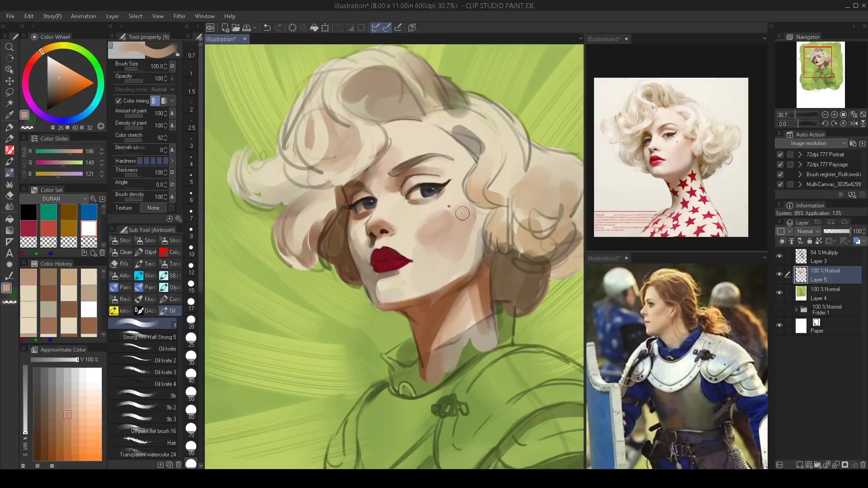
pyautogui.press(']')
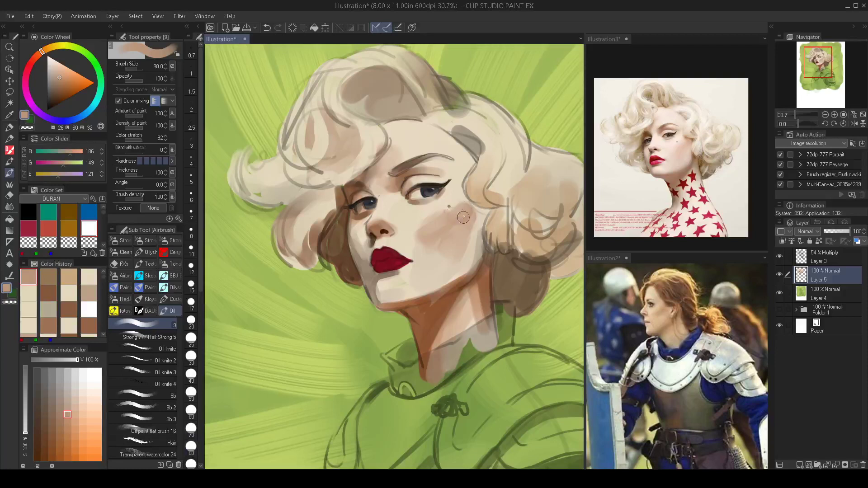
pyautogui.press(']')
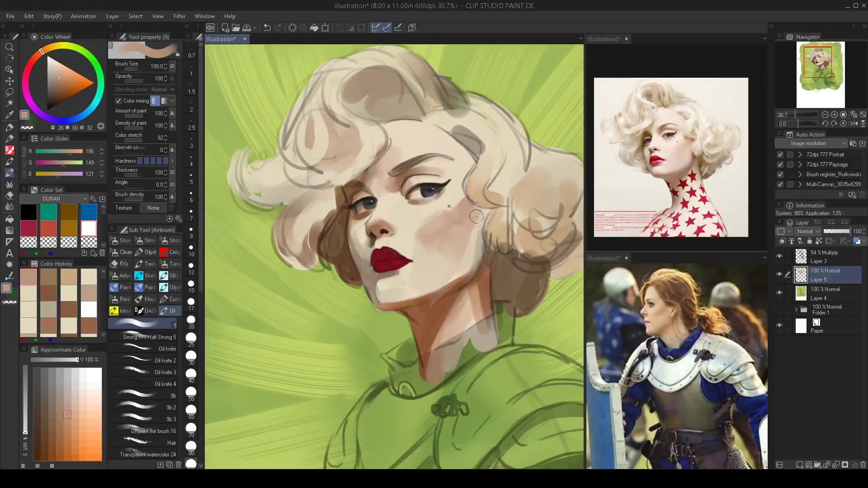
# Extend the near cheek shading down to the jaw with a greyish tan sampled near the jawline, enlarging the brush to 150.
pyautogui.moveTo(476, 216); pyautogui.dragTo(462, 247)
pyautogui.keyDown('alt'); pyautogui.click(464, 261); pyautogui.keyUp('alt')
pyautogui.press(']')
pyautogui.press('[')
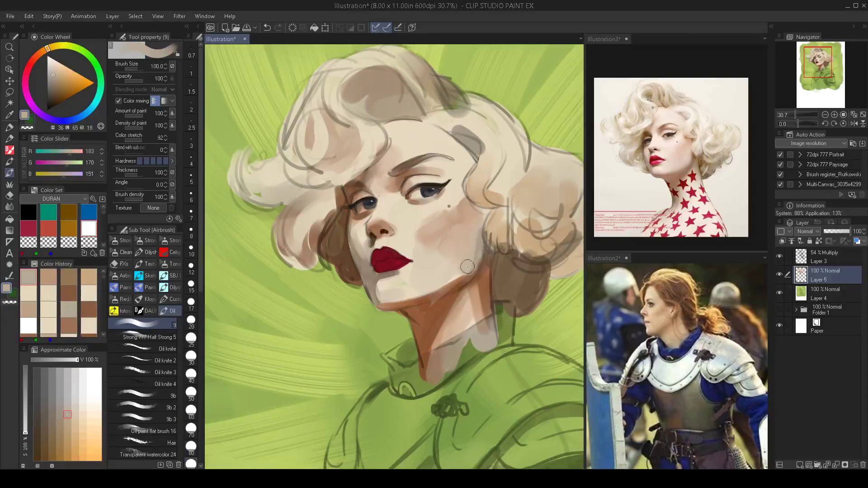
pyautogui.press(']')
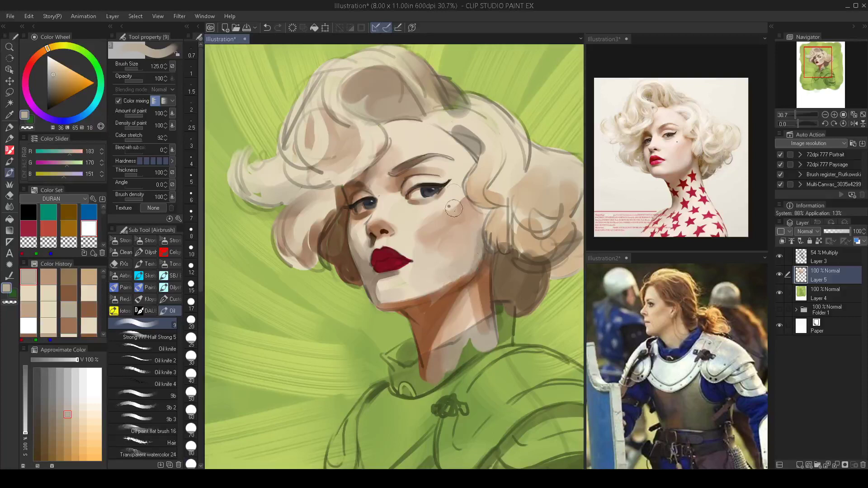
pyautogui.press(']')
pyautogui.moveTo(449, 261)
pyautogui.mouseDown()
pyautogui.moveTo(428, 282)
pyautogui.moveTo(431, 263)
pyautogui.moveTo(437, 271)
pyautogui.moveTo(433, 261)
pyautogui.moveTo(436, 282)
pyautogui.mouseUp()
pyautogui.scroll(-2, 447, 284)
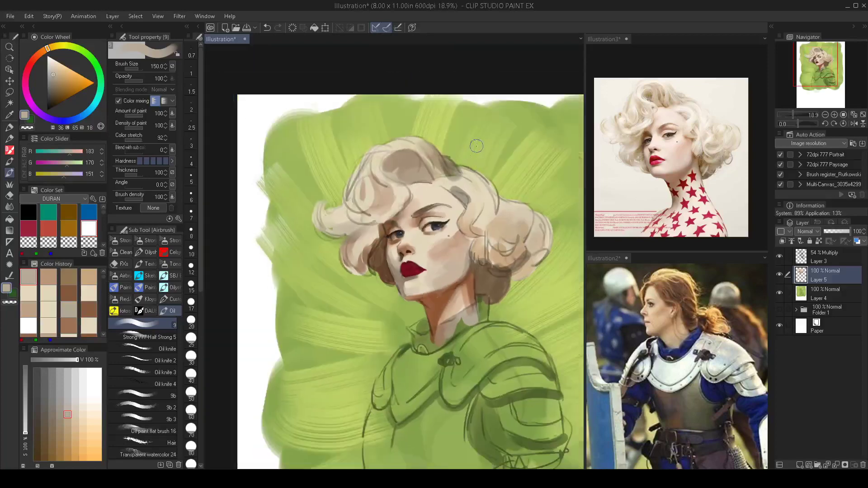
# Refine the far cheek beside the nose with light skin tones sampled there, using brush sizes 50 and 60.
pyautogui.scroll(3, 407, 289)
pyautogui.press('[')
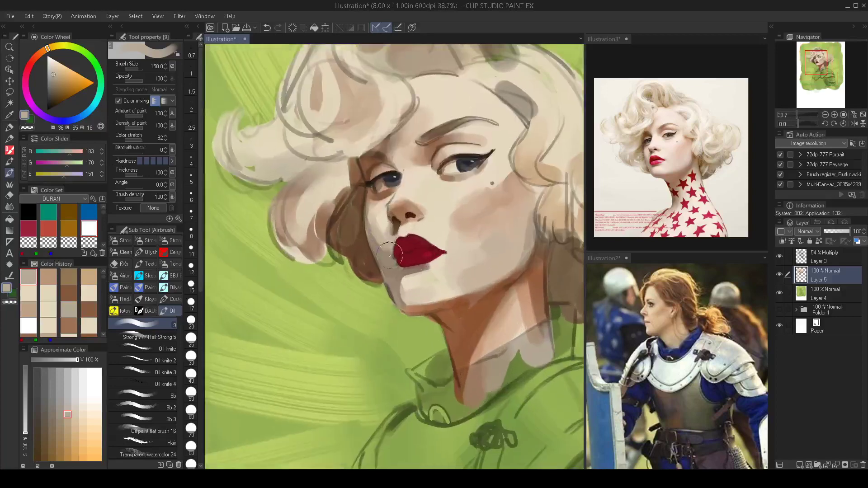
pyautogui.press('[')
pyautogui.press('[')
pyautogui.press('[')
pyautogui.press('[')
pyautogui.press('[')
pyautogui.keyDown('alt'); pyautogui.click(378, 218); pyautogui.keyUp('alt')
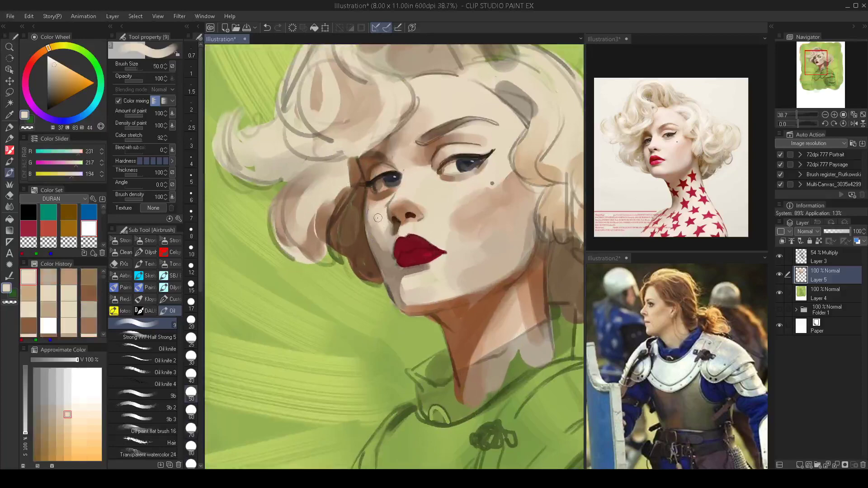
pyautogui.keyDown('alt'); pyautogui.click(386, 225); pyautogui.keyUp('alt')
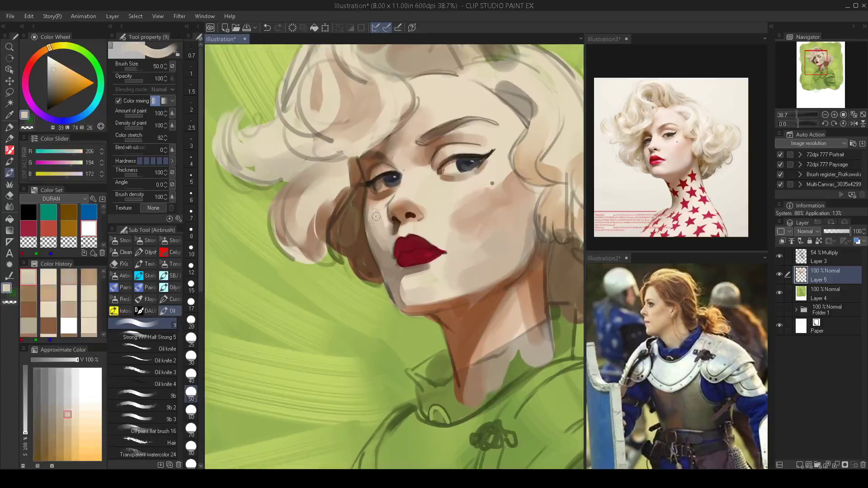
pyautogui.press(']')
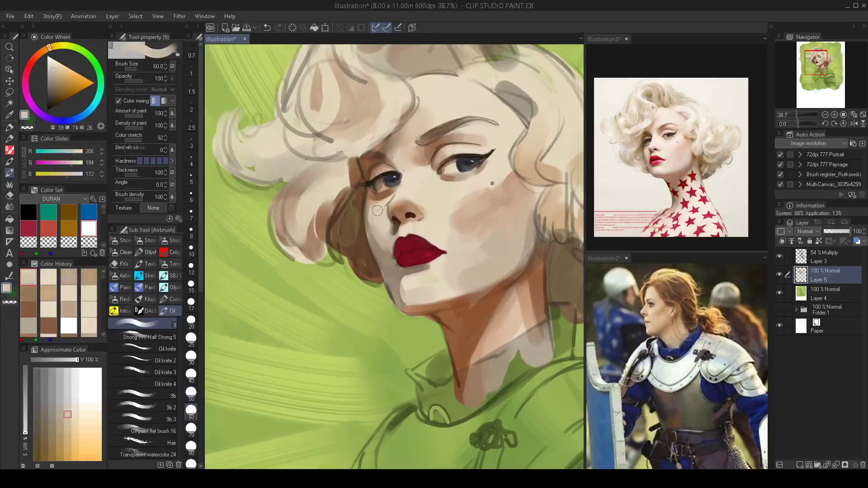
# Darken the far side of the face below the eye with a sampled shadow brown, reducing the brush to 45.
pyautogui.keyDown('alt'); pyautogui.click(365, 193); pyautogui.keyUp('alt')
pyautogui.press('[')
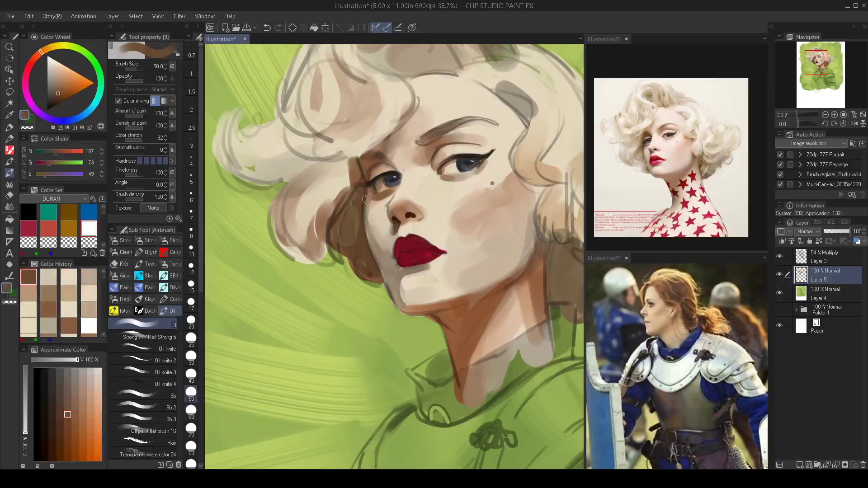
pyautogui.moveTo(365, 215); pyautogui.dragTo(375, 198)
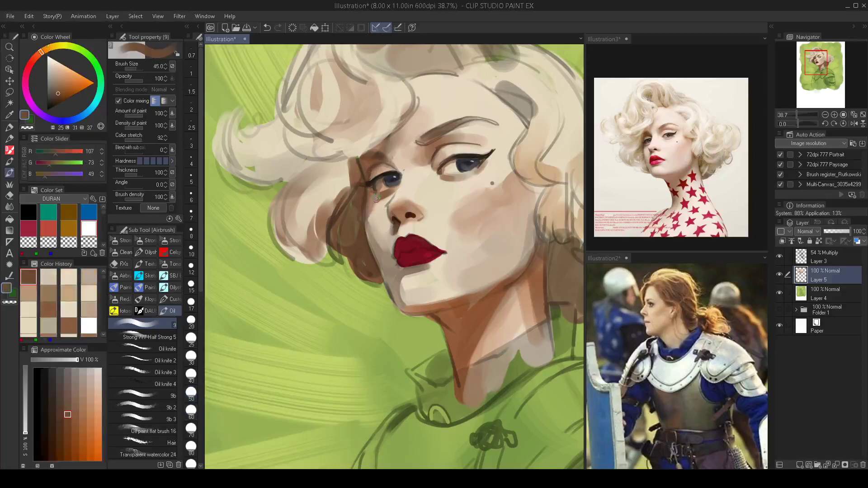
pyautogui.scroll(-2, 383, 240)
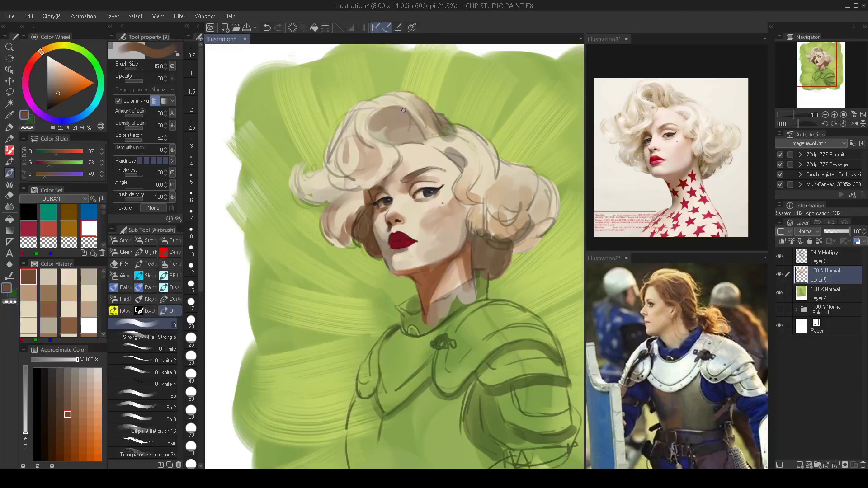
# Define the lash lines of both eyes with a dark brown sampled from the near eye, reducing the brush to 12.5.
pyautogui.scroll(3, 406, 210)
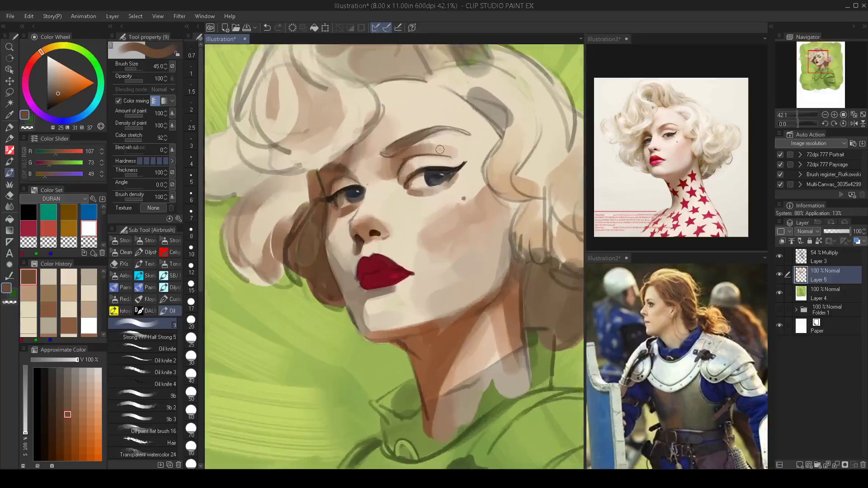
pyautogui.keyDown('alt'); pyautogui.click(433, 168); pyautogui.keyUp('alt')
pyautogui.press('[')
pyautogui.press('[')
pyautogui.press('[')
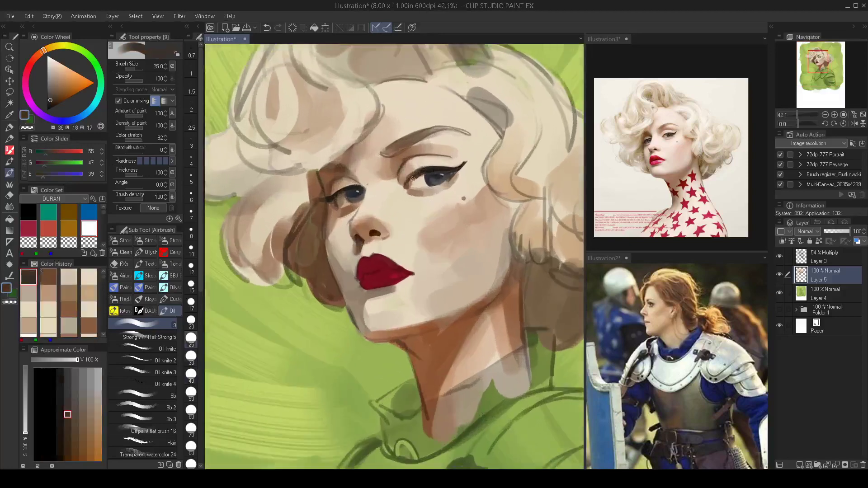
pyautogui.press('[')
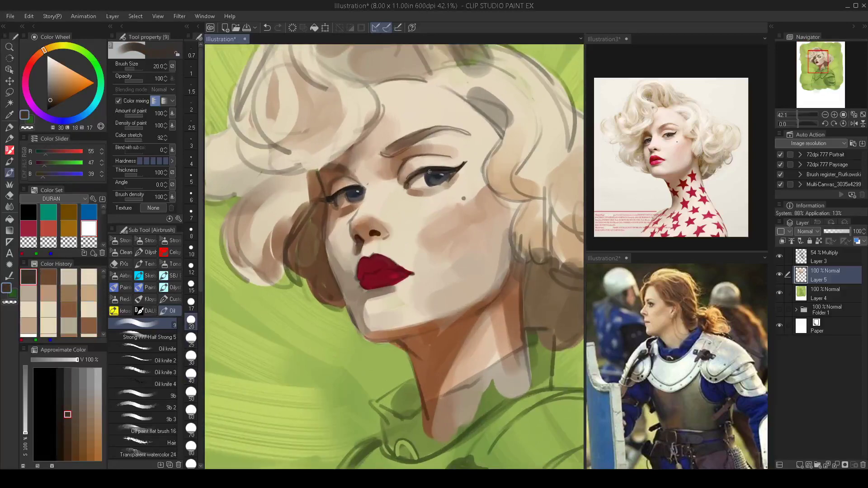
pyautogui.scroll(-3, 430, 172)
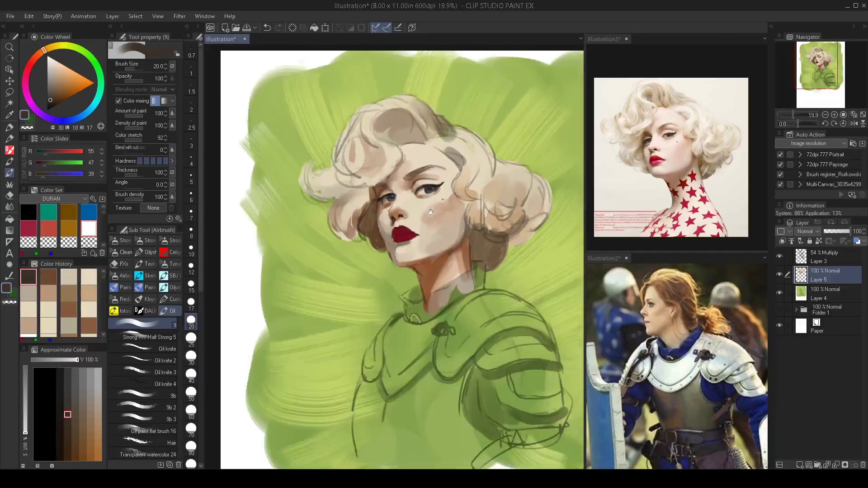
pyautogui.scroll(3, 434, 200)
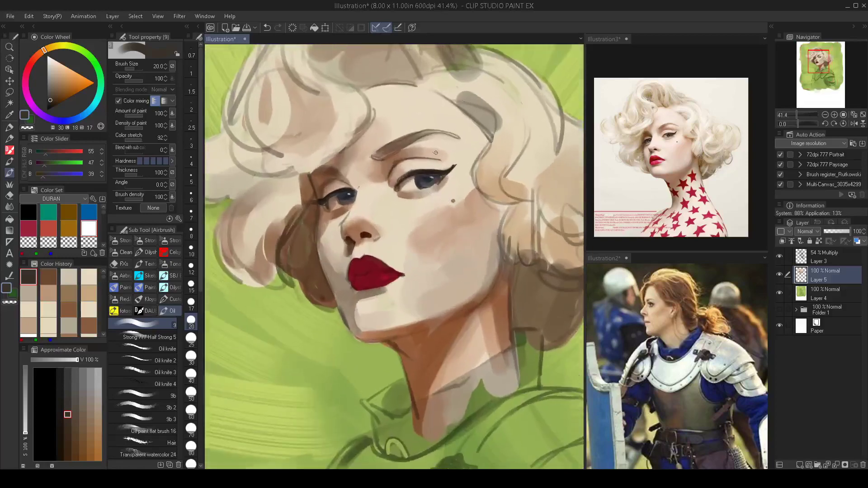
pyautogui.press('[')
pyautogui.press('[')
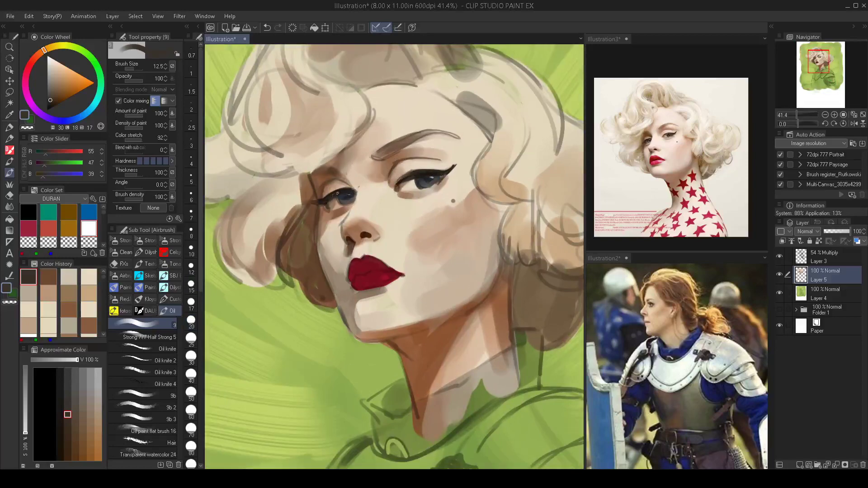
# Refine the near eyelid crease with a reddish brown sampled beside it, adjusting the brush between sizes 10 and 30.
pyautogui.keyDown('alt'); pyautogui.click(391, 159); pyautogui.keyUp('alt')
pyautogui.press('[')
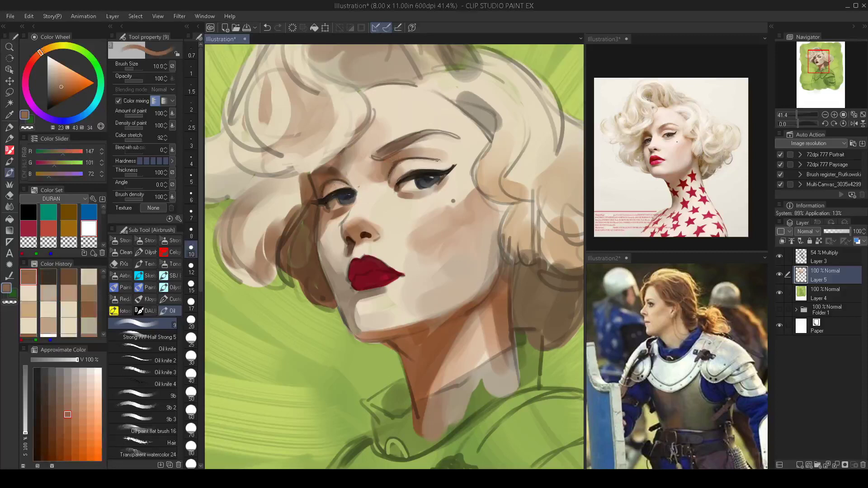
pyautogui.press(']')
pyautogui.press(']')
pyautogui.press(']')
pyautogui.press(']')
pyautogui.press(']')
pyautogui.press(']')
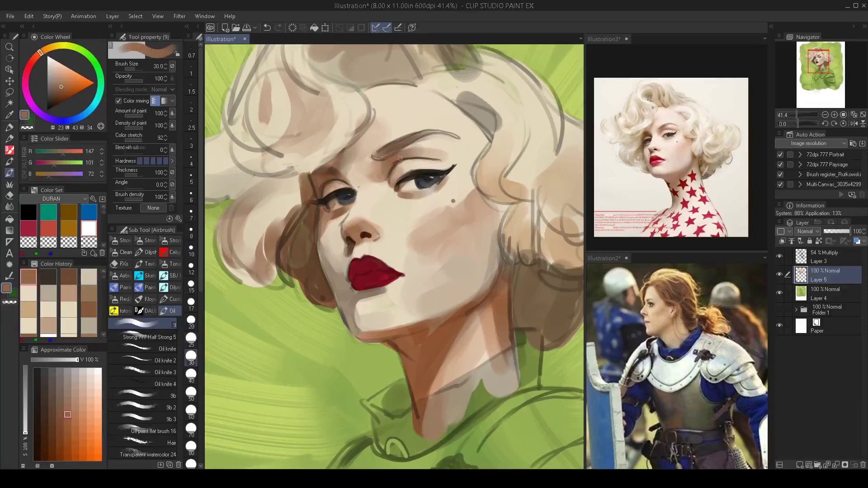
pyautogui.scroll(-5, 403, 157)
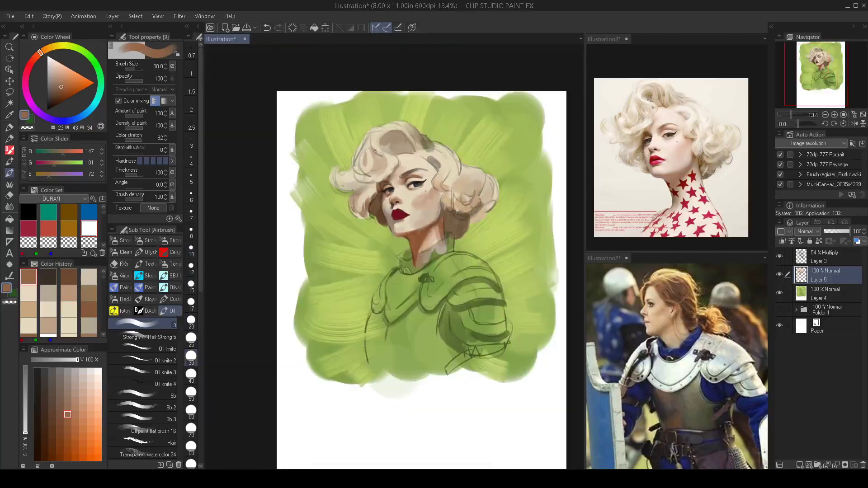
# Choose a deep blue of R 16, G 53, B 155 for the collar and set the brush size to 35.
pyautogui.scroll(3, 418, 272)
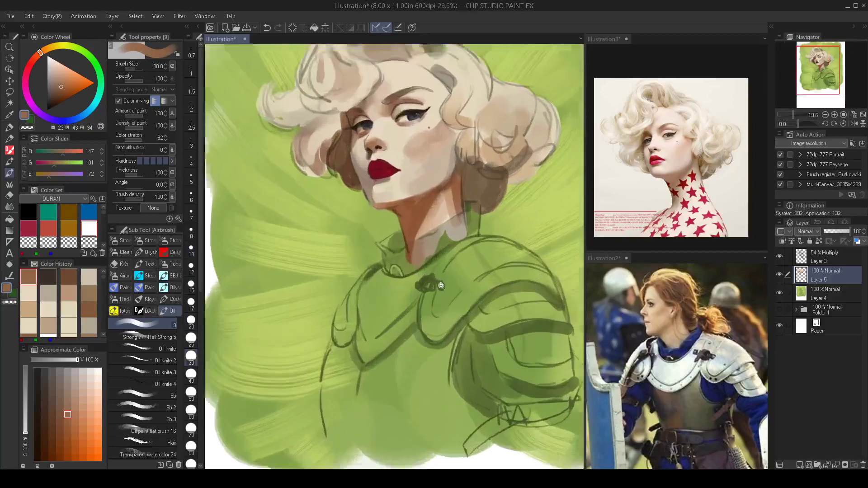
pyautogui.click(89, 212)
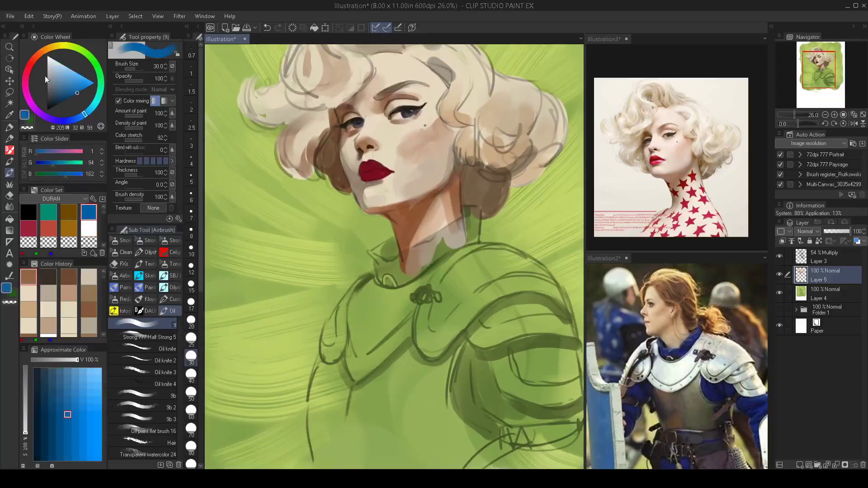
pyautogui.moveTo(83, 120); pyautogui.dragTo(75, 123)
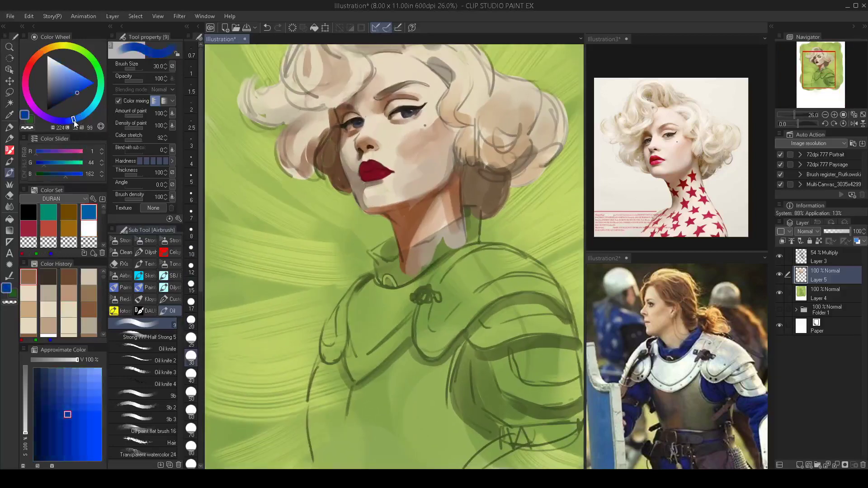
pyautogui.click(75, 90)
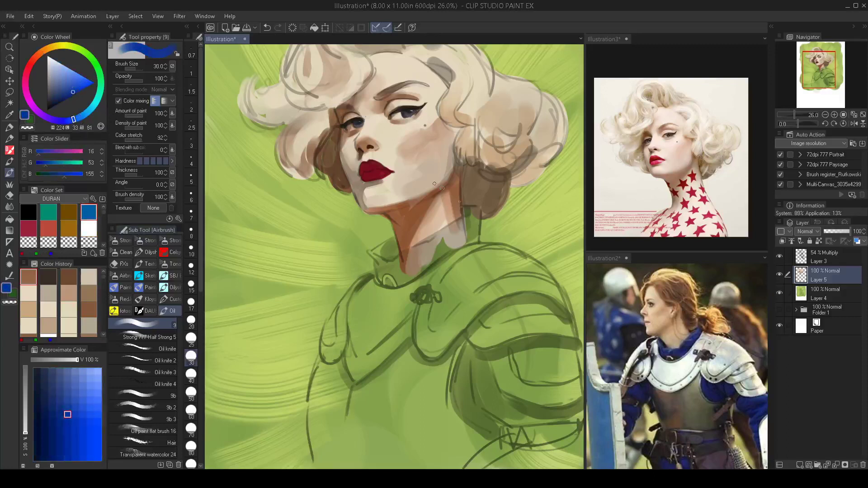
pyautogui.press(']')
# Duplicate Layer 4 and hide the original as a backup.
pyautogui.click(807, 289)
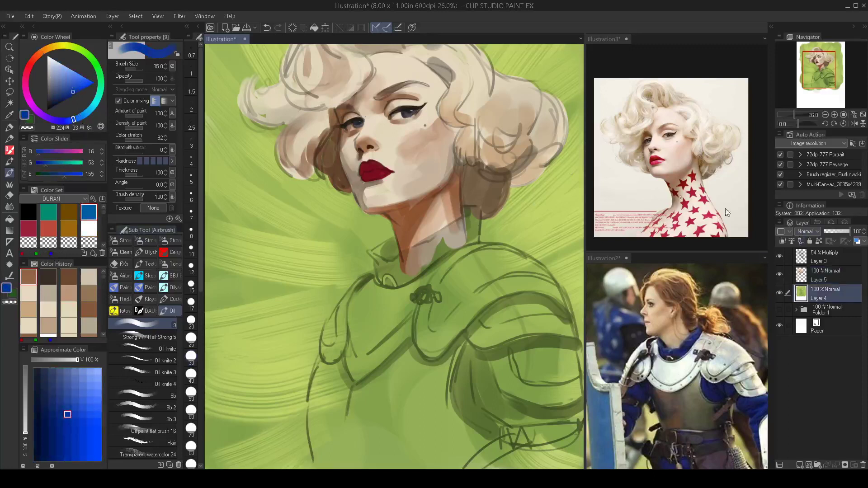
pyautogui.moveTo(827, 294); pyautogui.dragTo(812, 297)
pyautogui.click(780, 312)
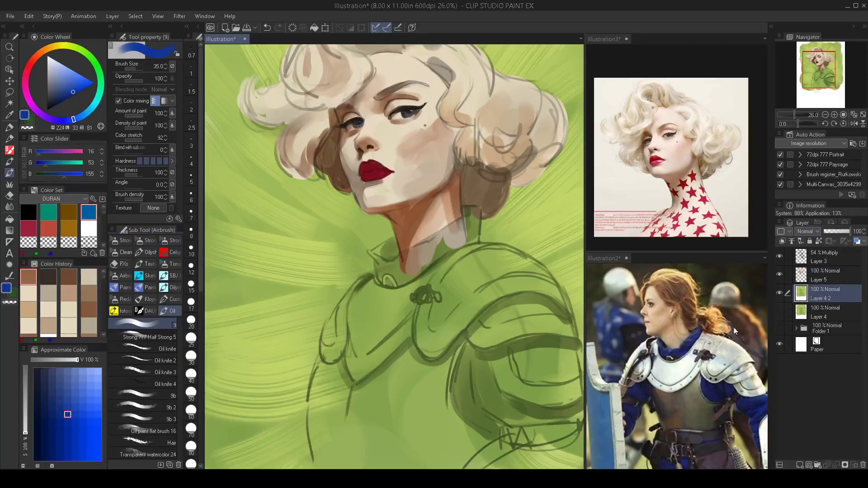
# Try a blue stroke on the collar beside the neck at brush size 60, then undo it.
pyautogui.press(']')
pyautogui.press(']')
pyautogui.press(']')
pyautogui.moveTo(466, 209); pyautogui.dragTo(470, 223)
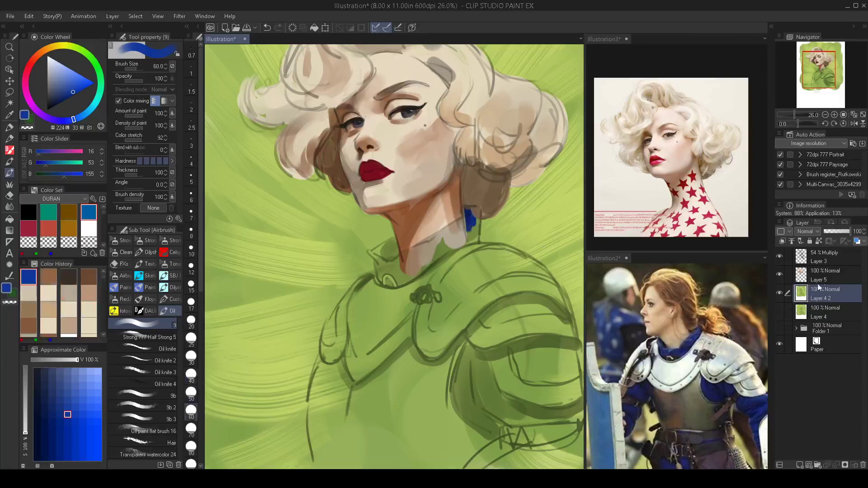
pyautogui.hotkey('ctrl', 'z')
pyautogui.hotkey('ctrl', 'z')
pyautogui.hotkey('ctrl', 'z')
# Duplicate Layer 5, move the hidden Layer 4 above the working layers, and merge Layer 5 into Layer 4 2.
pyautogui.click(826, 283)
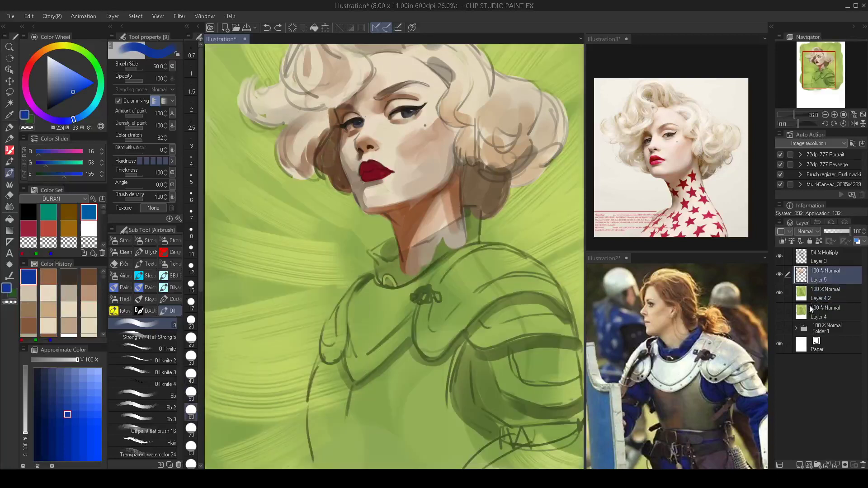
pyautogui.moveTo(820, 274); pyautogui.dragTo(819, 266)
pyautogui.moveTo(818, 324); pyautogui.dragTo(828, 276)
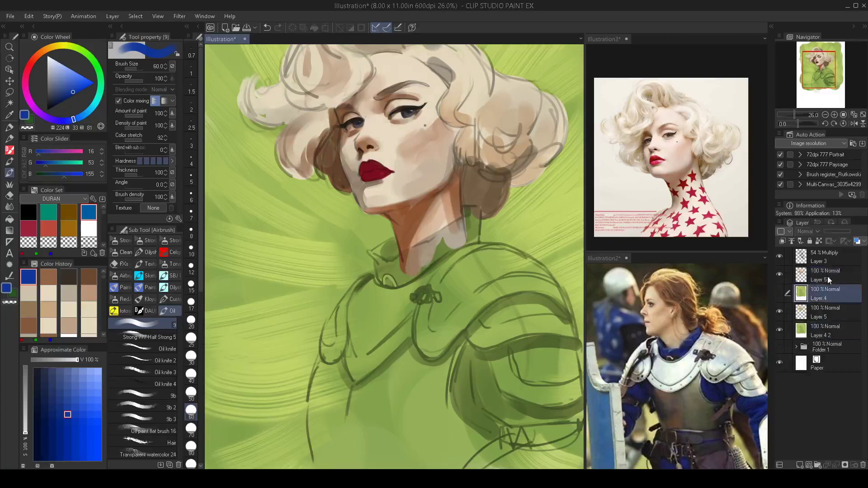
pyautogui.click(817, 310)
pyautogui.hotkey('ctrl', 'e')
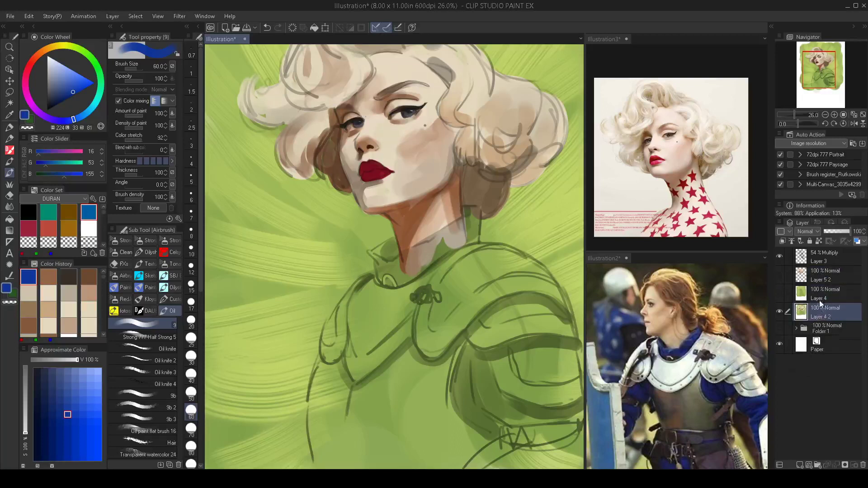
# Move the hidden Layer 5 2 and Layer 4 backups above Layer 3, and make Layer 4 2 the active layer.
pyautogui.click(818, 270)
pyautogui.keyDown('ctrl'); pyautogui.click(821, 292); pyautogui.keyUp('ctrl')
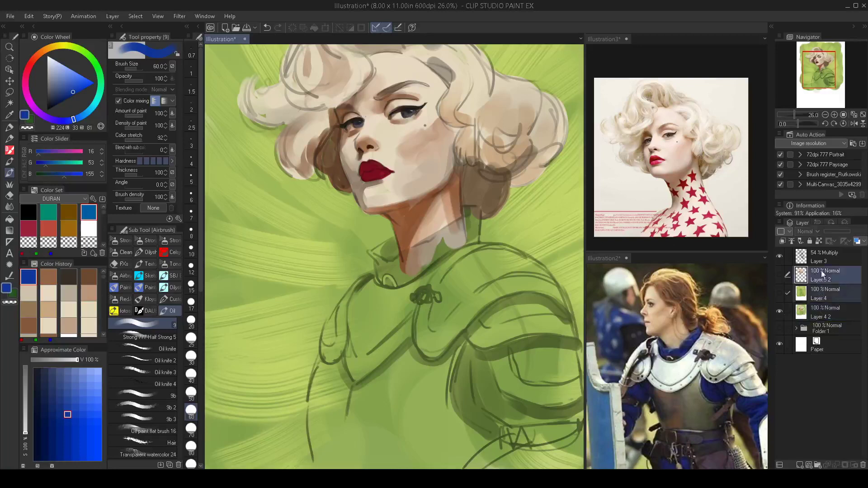
pyautogui.moveTo(820, 272); pyautogui.dragTo(821, 251)
pyautogui.click(820, 288)
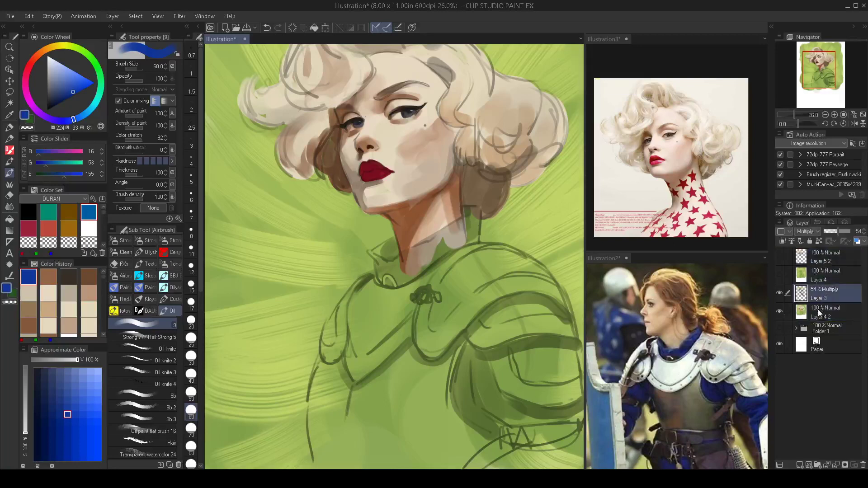
pyautogui.click(821, 317)
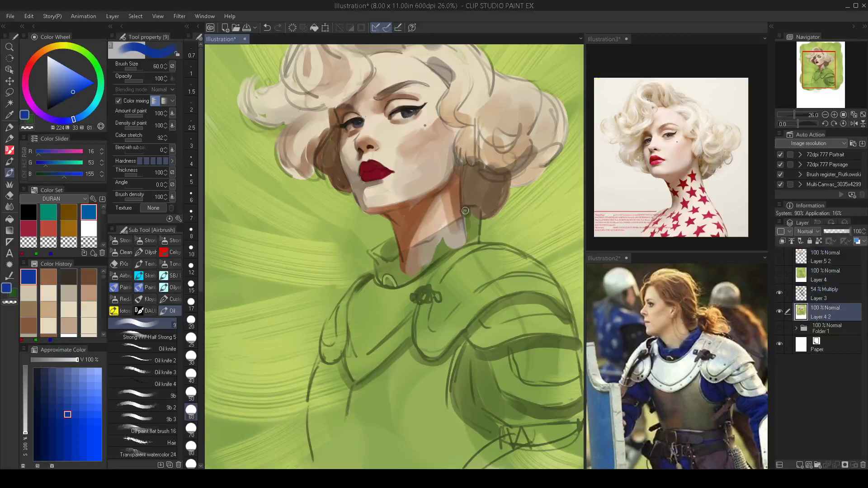
# Paint the near side of the collar blue around the neck and begin outlining its front tip, reducing the brush to 40.
pyautogui.moveTo(465, 211)
pyautogui.mouseDown()
pyautogui.moveTo(476, 229)
pyautogui.moveTo(473, 212)
pyautogui.moveTo(469, 232)
pyautogui.moveTo(471, 217)
pyautogui.moveTo(402, 261)
pyautogui.moveTo(471, 236)
pyautogui.moveTo(472, 226)
pyautogui.moveTo(474, 237)
pyautogui.moveTo(421, 269)
pyautogui.mouseUp()
pyautogui.press(']')
pyautogui.press(']')
pyautogui.press('[')
pyautogui.press(']')
pyautogui.press('[')
pyautogui.press('[')
pyautogui.press('[')
pyautogui.press('[')
pyautogui.press('[')
pyautogui.press('[')
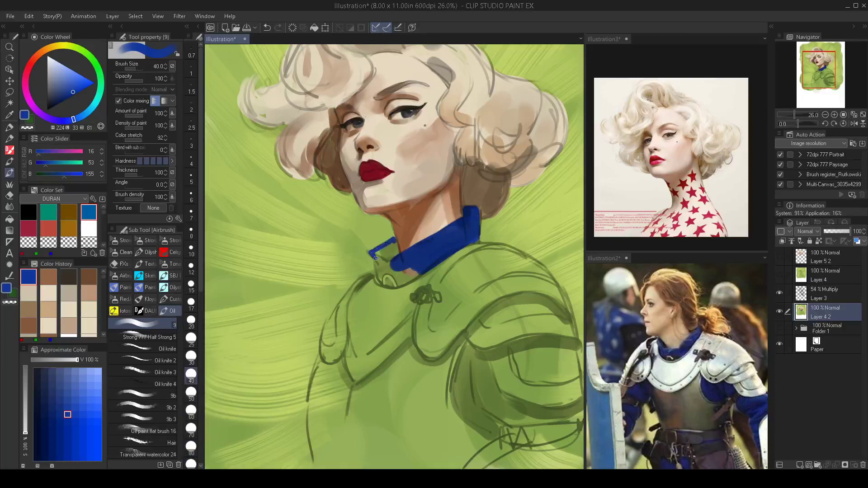
# Fill the front of the collar with the same blue, enlarging the brush to 80.
pyautogui.press(']')
pyautogui.press(']')
pyautogui.press(']')
pyautogui.press(']')
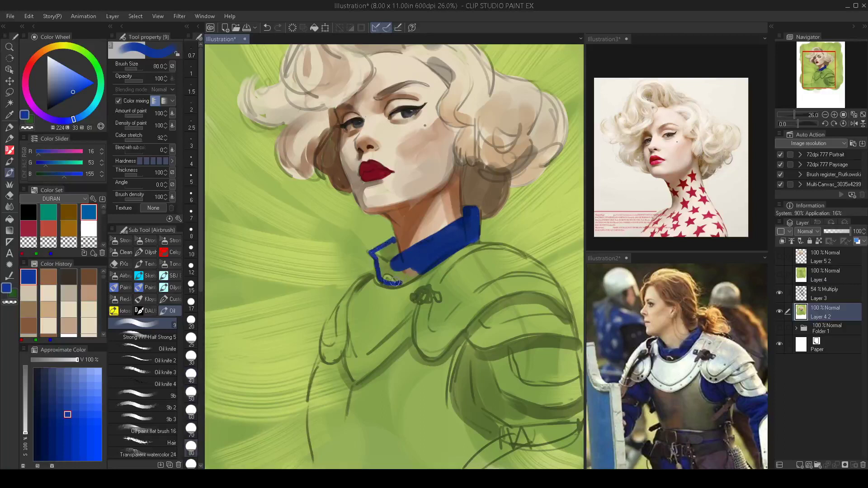
pyautogui.moveTo(397, 284)
pyautogui.mouseDown()
pyautogui.moveTo(423, 264)
pyautogui.moveTo(392, 275)
pyautogui.moveTo(391, 244)
pyautogui.moveTo(394, 256)
pyautogui.moveTo(392, 246)
pyautogui.moveTo(376, 254)
pyautogui.moveTo(389, 266)
pyautogui.mouseUp()
pyautogui.scroll(-5, 389, 267)
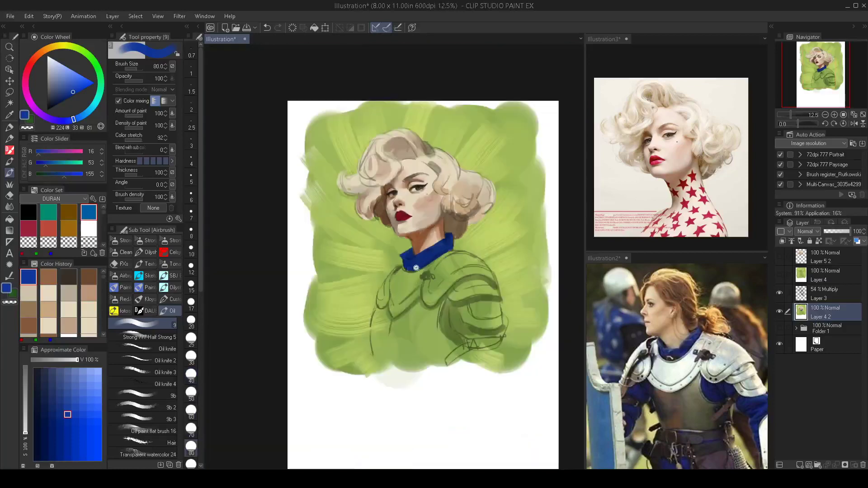
# Shade the collar with a darker blue (RGB 16, 33, 104), reducing the brush size to 50.
pyautogui.scroll(5, 430, 261)
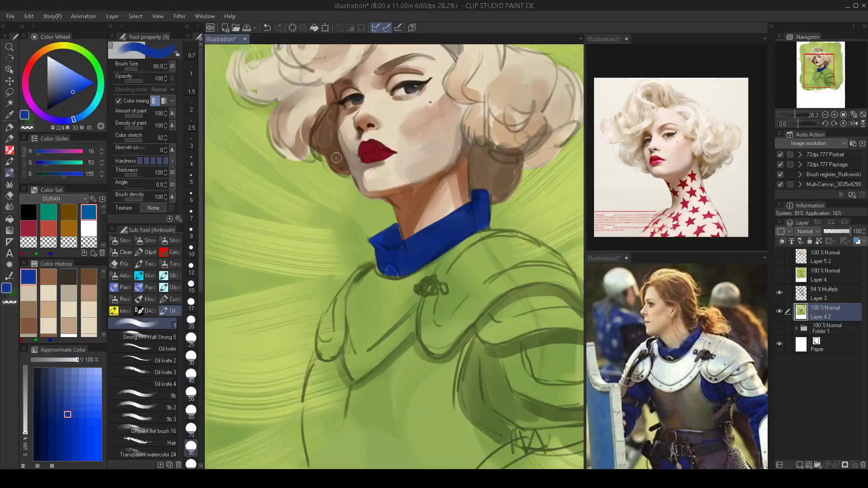
pyautogui.moveTo(70, 93); pyautogui.dragTo(65, 95)
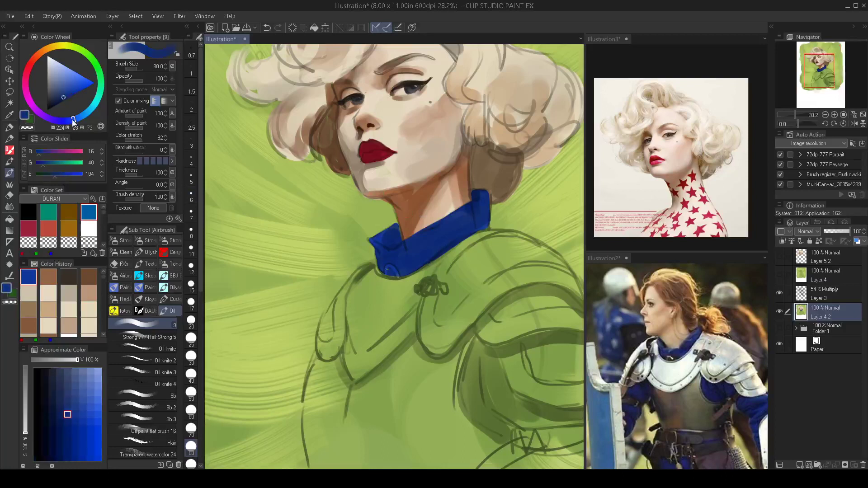
pyautogui.click(119, 100)
pyautogui.press('[')
pyautogui.press('[')
pyautogui.press('[')
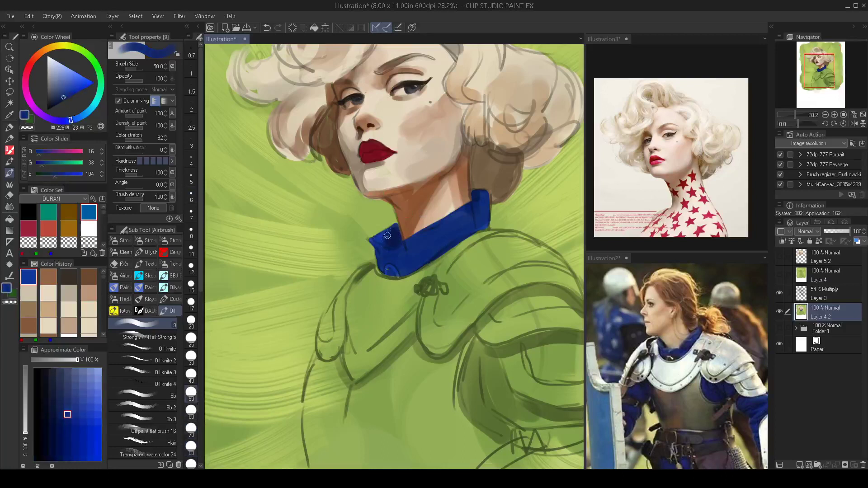
pyautogui.moveTo(400, 239); pyautogui.dragTo(394, 193)
pyautogui.moveTo(419, 278); pyautogui.dragTo(424, 242)
pyautogui.moveTo(429, 249); pyautogui.dragTo(441, 250)
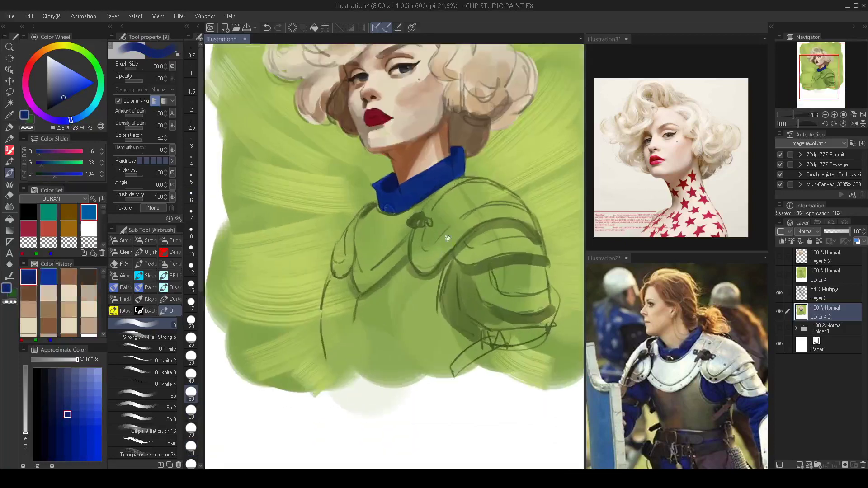
# Start painting the near shoulder plate in light grey (RGB 163, 168, 151), enlarging the brush to 150.
pyautogui.keyDown('alt'); pyautogui.click(475, 202); pyautogui.keyUp('alt')
pyautogui.click(50, 76)
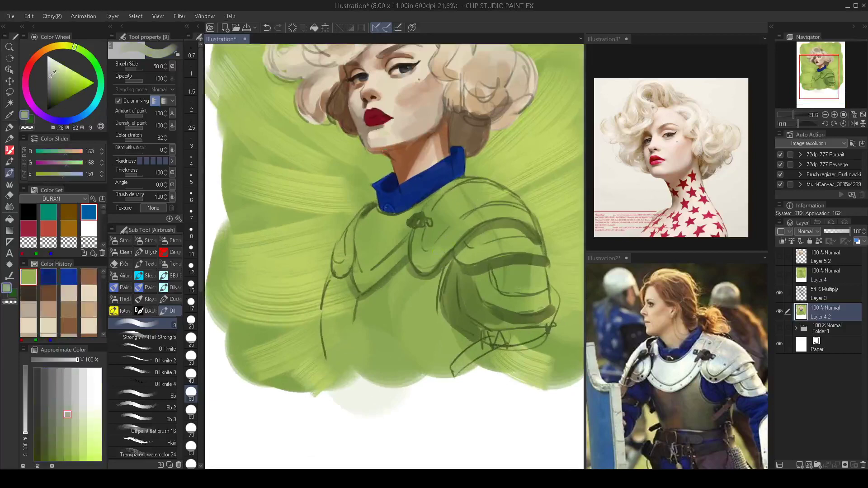
pyautogui.press(']')
pyautogui.press(']')
pyautogui.press(']')
pyautogui.press(']')
pyautogui.press(']')
pyautogui.press(']')
pyautogui.moveTo(449, 194); pyautogui.dragTo(431, 209)
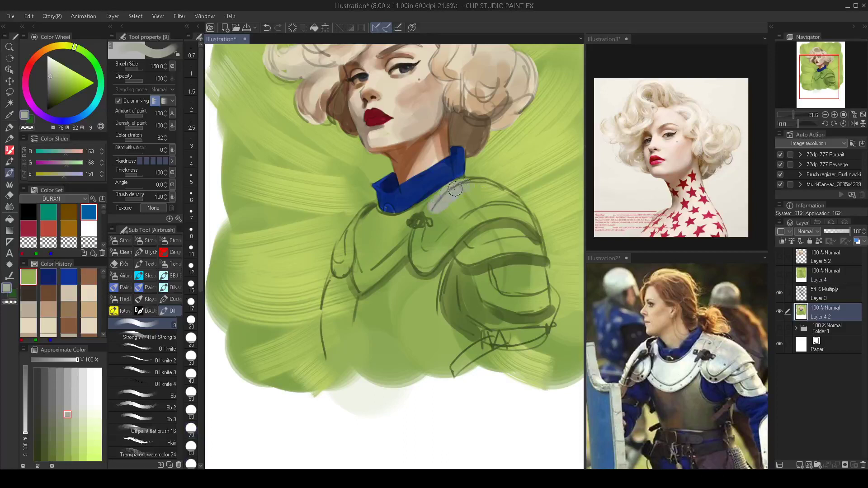
# Fill the near shoulder plate and the upper-arm plates with pale green (RGB 209, 224, 175) at brush size 150.
pyautogui.click(58, 66)
pyautogui.moveTo(474, 190)
pyautogui.mouseDown()
pyautogui.moveTo(437, 215)
pyautogui.moveTo(451, 188)
pyautogui.moveTo(423, 220)
pyautogui.moveTo(428, 212)
pyautogui.moveTo(437, 243)
pyautogui.moveTo(422, 265)
pyautogui.moveTo(467, 216)
pyautogui.moveTo(458, 202)
pyautogui.moveTo(466, 190)
pyautogui.moveTo(458, 190)
pyautogui.moveTo(475, 188)
pyautogui.moveTo(503, 197)
pyautogui.moveTo(473, 230)
pyautogui.moveTo(477, 266)
pyautogui.moveTo(502, 193)
pyautogui.moveTo(535, 251)
pyautogui.moveTo(510, 217)
pyautogui.moveTo(499, 223)
pyautogui.moveTo(499, 299)
pyautogui.moveTo(538, 304)
pyautogui.moveTo(536, 261)
pyautogui.moveTo(516, 275)
pyautogui.mouseUp()
pyautogui.press(']')
pyautogui.press(']')
pyautogui.press('[')
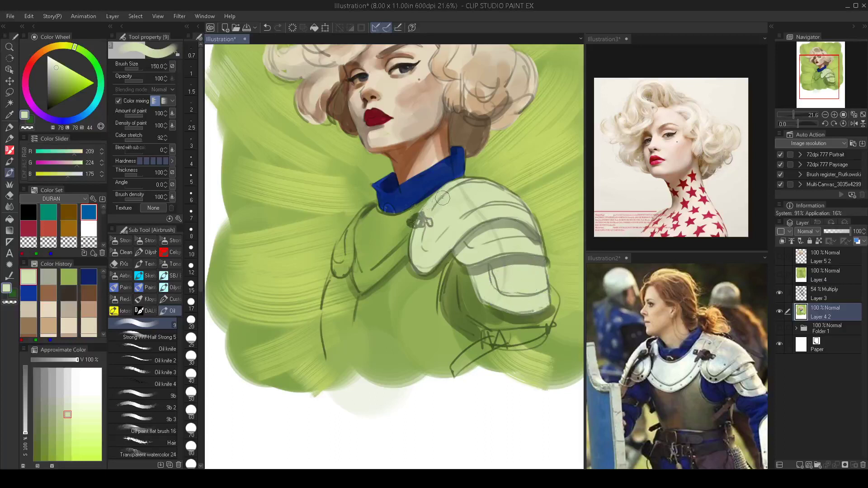
# Paint the pale green armour around the base of the collar and along the far shoulder, reducing the brush to 50.
pyautogui.moveTo(441, 199)
pyautogui.mouseDown()
pyautogui.moveTo(414, 220)
pyautogui.moveTo(382, 224)
pyautogui.mouseUp()
pyautogui.press('[')
pyautogui.press('[')
pyautogui.press('[')
pyautogui.press('[')
pyautogui.press('[')
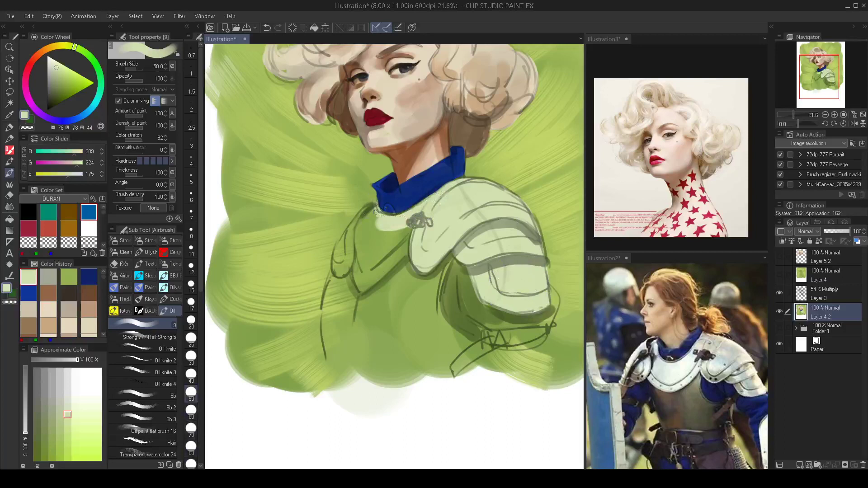
pyautogui.moveTo(373, 205); pyautogui.dragTo(345, 230)
# Outline the far side of the breastplate and fill the whole torso with the same pale green, enlarging the brush to 300.
pyautogui.moveTo(332, 266)
pyautogui.mouseDown()
pyautogui.moveTo(346, 260)
pyautogui.moveTo(369, 215)
pyautogui.moveTo(383, 223)
pyautogui.moveTo(337, 324)
pyautogui.moveTo(339, 352)
pyautogui.mouseUp()
pyautogui.press(']')
pyautogui.press(']')
pyautogui.press(']')
pyautogui.press(']')
pyautogui.press(']')
pyautogui.press(']')
pyautogui.press(']')
pyautogui.press(']')
pyautogui.press(']')
pyautogui.moveTo(360, 277)
pyautogui.mouseDown()
pyautogui.moveTo(355, 328)
pyautogui.moveTo(389, 253)
pyautogui.moveTo(407, 276)
pyautogui.moveTo(430, 253)
pyautogui.moveTo(430, 316)
pyautogui.moveTo(452, 357)
pyautogui.moveTo(398, 301)
pyautogui.moveTo(377, 321)
pyautogui.moveTo(401, 354)
pyautogui.mouseUp()
pyautogui.moveTo(453, 329); pyautogui.dragTo(426, 324)
pyautogui.scroll(1, 427, 325)
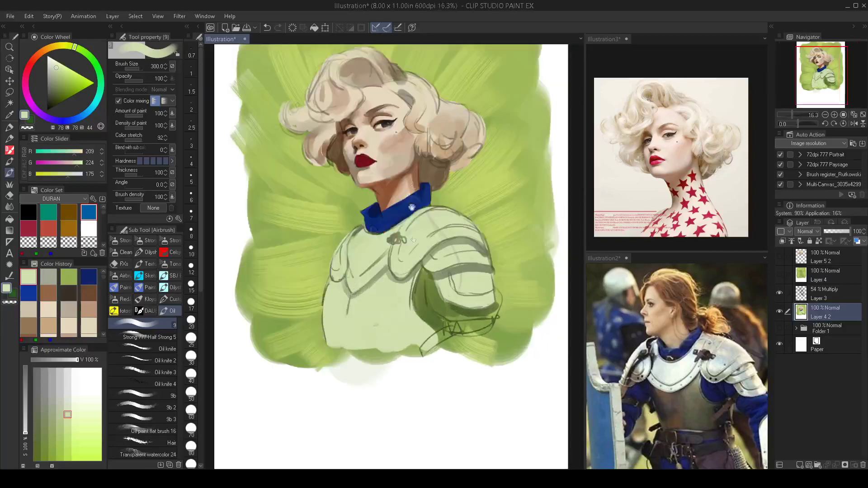
# Outline the armhole below the near shoulder plate in dark blue (RGB 16, 33, 104), reducing the brush to 35.
pyautogui.scroll(1, 428, 280)
pyautogui.click(89, 276)
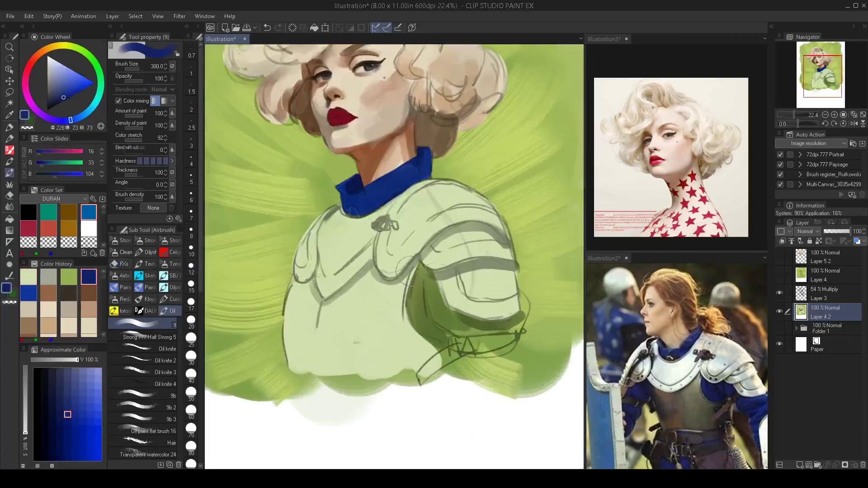
pyautogui.click(190, 447)
pyautogui.moveTo(421, 266)
pyautogui.mouseDown()
pyautogui.moveTo(413, 317)
pyautogui.moveTo(436, 343)
pyautogui.moveTo(413, 314)
pyautogui.mouseUp()
pyautogui.moveTo(418, 273); pyautogui.dragTo(421, 267)
pyautogui.press('[')
pyautogui.press('[')
pyautogui.press('[')
pyautogui.press('[')
pyautogui.press('[')
pyautogui.press('[')
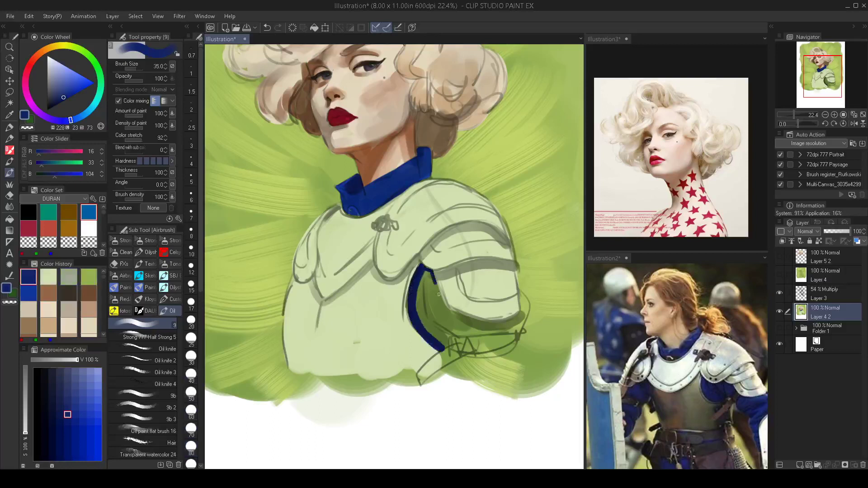
# Fill the shadowed inside of the armhole with the dark blue, enlarging the brush to 125.
pyautogui.press(']')
pyautogui.press(']')
pyautogui.press(']')
pyautogui.press(']')
pyautogui.moveTo(441, 302)
pyautogui.mouseDown()
pyautogui.moveTo(429, 276)
pyautogui.moveTo(435, 294)
pyautogui.moveTo(426, 313)
pyautogui.mouseUp()
pyautogui.press(']')
pyautogui.press(']')
pyautogui.press(']')
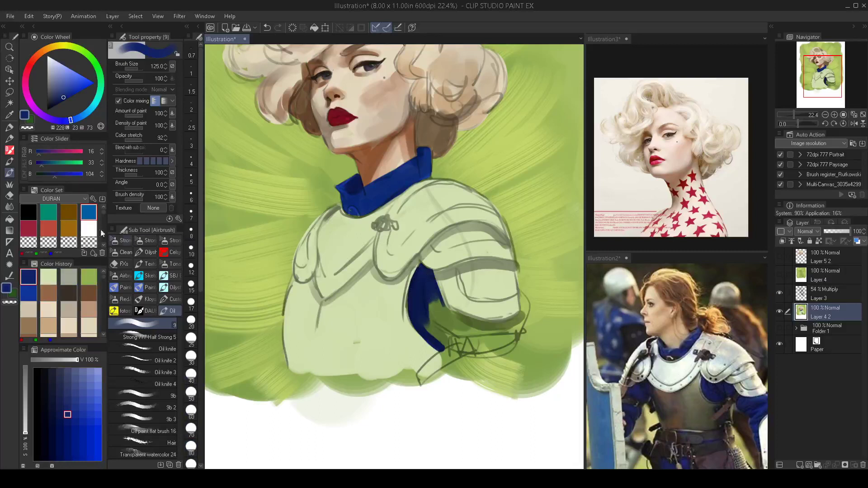
# Paint the sleeve beneath the arm plates in brighter blue (RGB 16, 53, 155), undoing a stray stroke and reducing the brush to 45.
pyautogui.click(28, 293)
pyautogui.press(']')
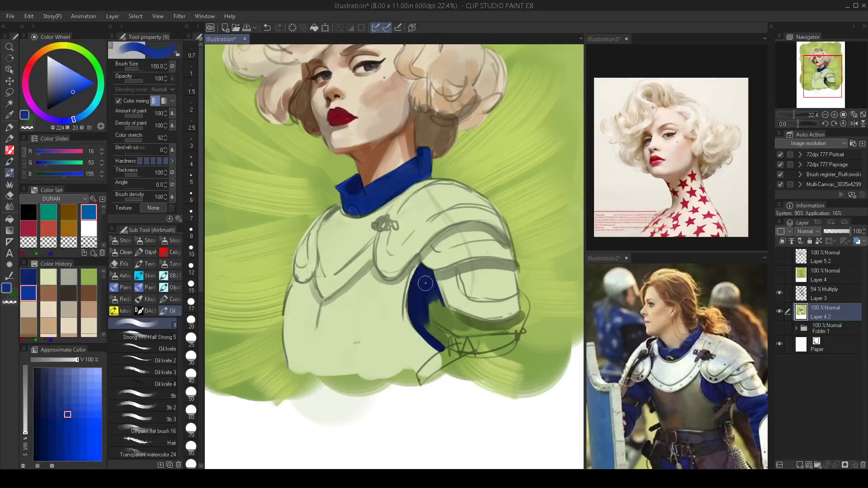
pyautogui.moveTo(425, 283)
pyautogui.mouseDown()
pyautogui.moveTo(435, 331)
pyautogui.moveTo(419, 310)
pyautogui.moveTo(425, 325)
pyautogui.moveTo(437, 323)
pyautogui.moveTo(434, 302)
pyautogui.moveTo(446, 327)
pyautogui.moveTo(429, 271)
pyautogui.moveTo(462, 275)
pyautogui.moveTo(464, 326)
pyautogui.moveTo(447, 315)
pyautogui.moveTo(493, 329)
pyautogui.moveTo(515, 321)
pyautogui.moveTo(525, 305)
pyautogui.mouseUp()
pyautogui.press('[')
pyautogui.press('[')
pyautogui.hotkey('ctrl', 'z')
pyautogui.press('[')
pyautogui.press('[')
pyautogui.press('[')
pyautogui.press('[')
pyautogui.press('[')
pyautogui.press('[')
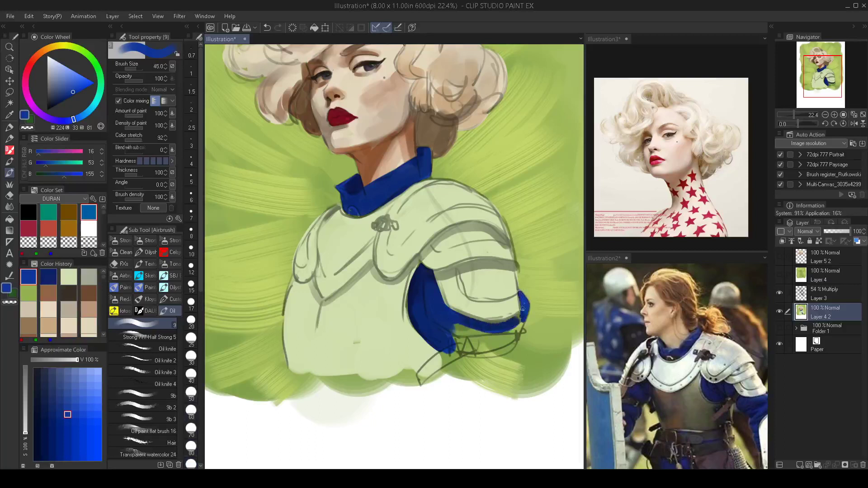
# Fill the lower part of the sleeve with the same brighter blue, enlarging the brush to 100.
pyautogui.press(']')
pyautogui.press(']')
pyautogui.press(']')
pyautogui.press(']')
pyautogui.press(']')
pyautogui.moveTo(521, 320)
pyautogui.mouseDown()
pyautogui.moveTo(450, 333)
pyautogui.moveTo(461, 327)
pyautogui.moveTo(491, 342)
pyautogui.moveTo(473, 331)
pyautogui.moveTo(519, 336)
pyautogui.moveTo(504, 347)
pyautogui.moveTo(458, 337)
pyautogui.moveTo(477, 337)
pyautogui.mouseUp()
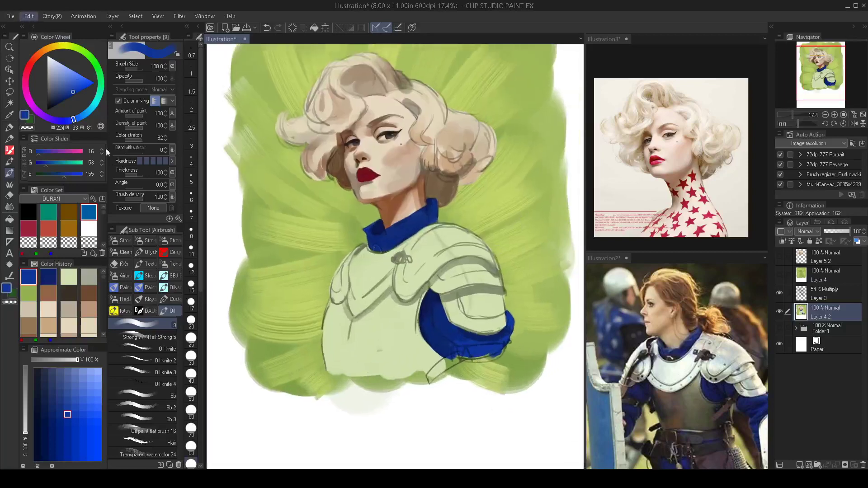
pyautogui.click(257, 264)
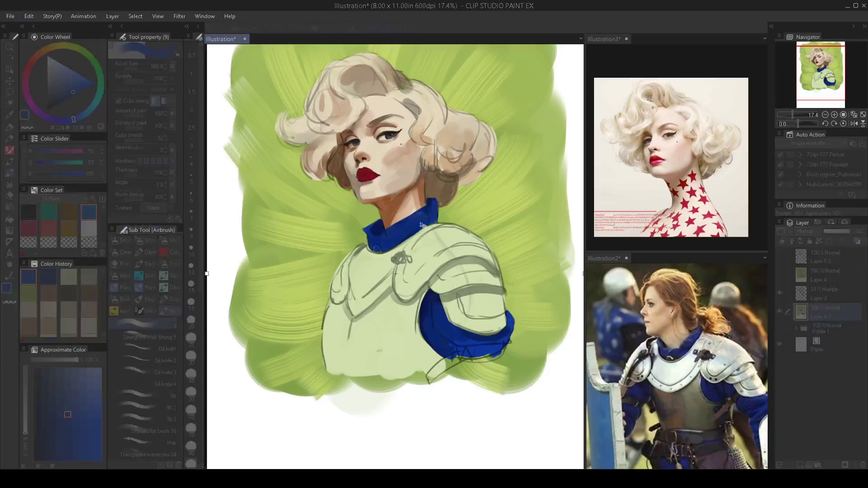
pyautogui.moveTo(450, 222); pyautogui.dragTo(430, 229)
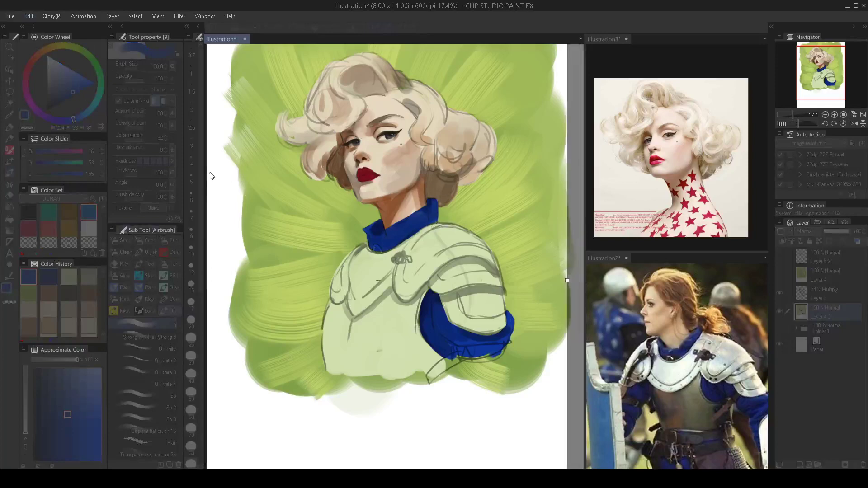
pyautogui.press('Return')
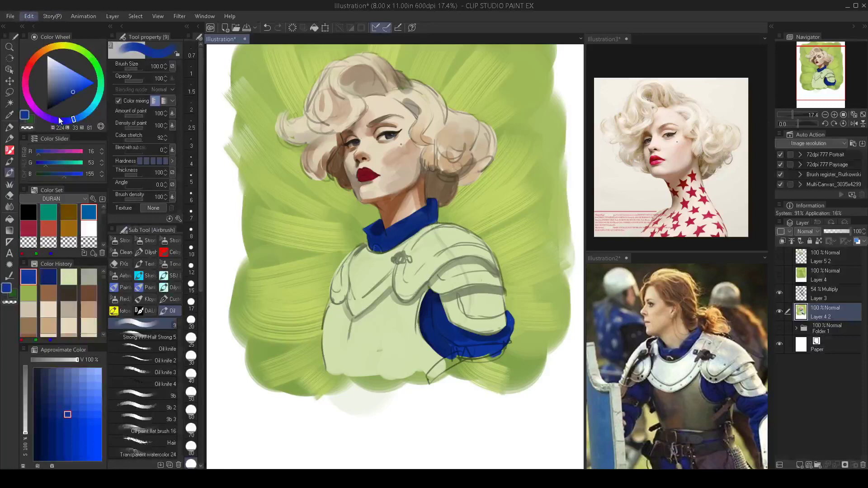
# Crop the canvas around the head and shoulders to a nearly square format, setting the height to 5.18 in.
pyautogui.hotkey('ctrl', 't')
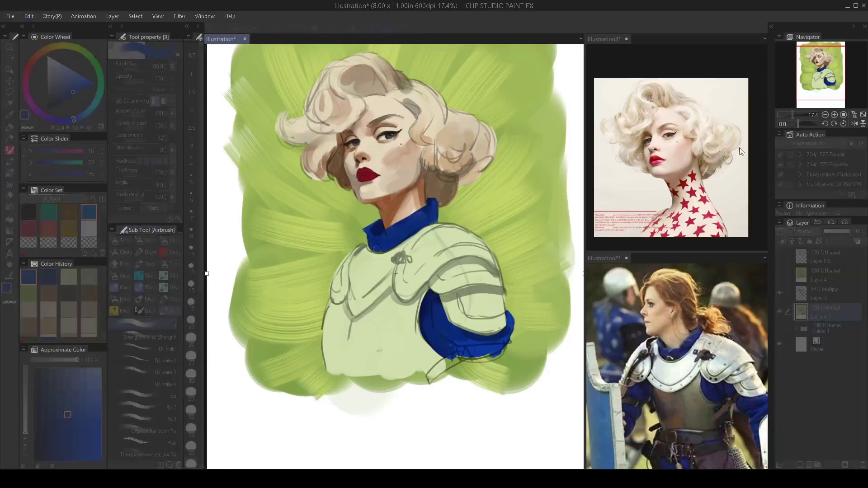
pyautogui.moveTo(794, 113); pyautogui.dragTo(791, 119)
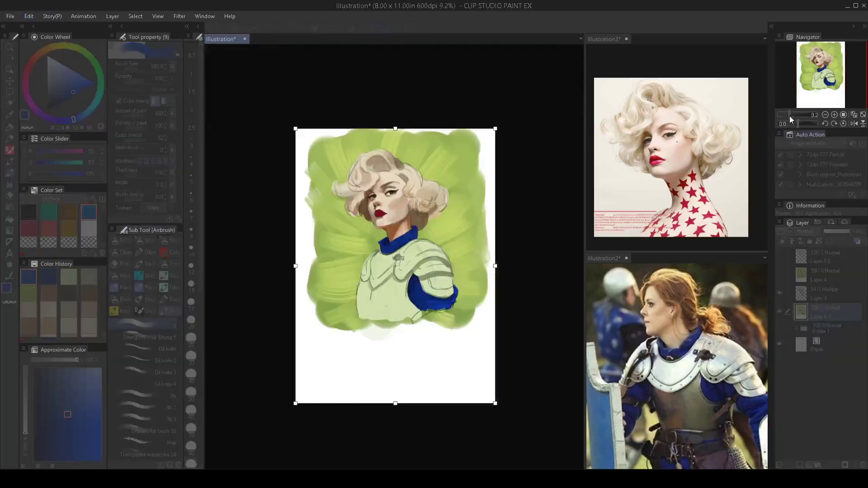
pyautogui.moveTo(395, 403); pyautogui.dragTo(412, 287)
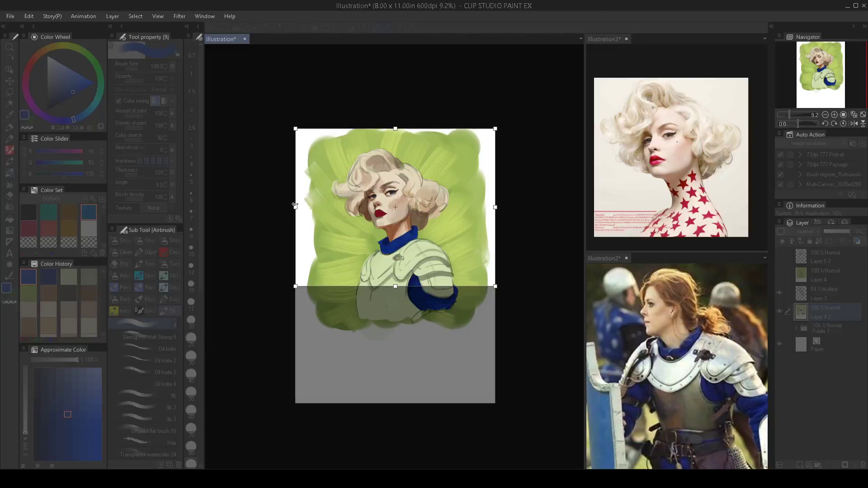
pyautogui.moveTo(296, 206); pyautogui.dragTo(326, 206)
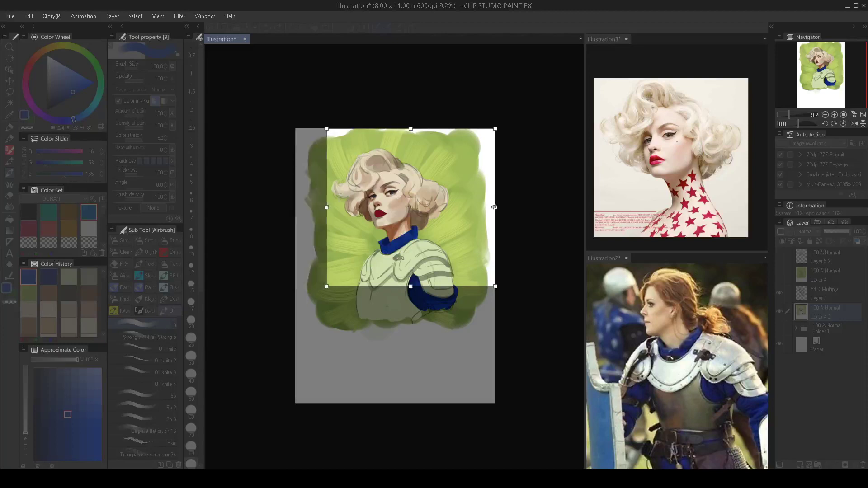
pyautogui.moveTo(493, 207); pyautogui.dragTo(456, 208)
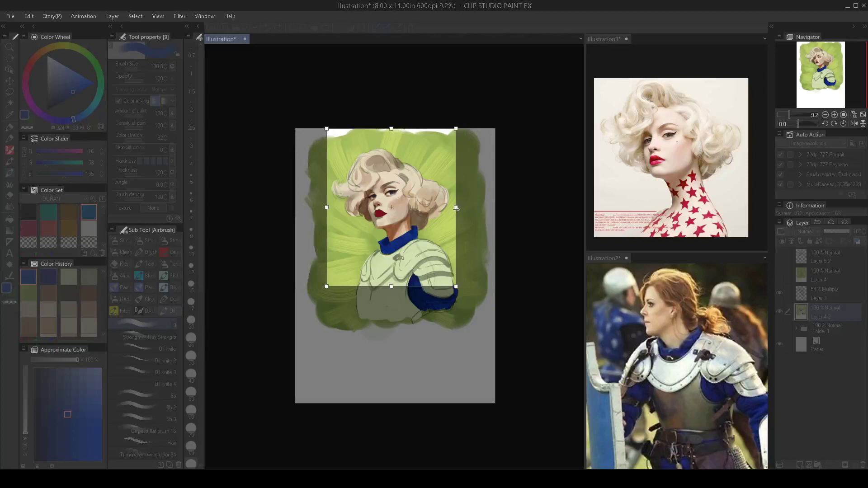
pyautogui.moveTo(391, 130); pyautogui.dragTo(395, 149)
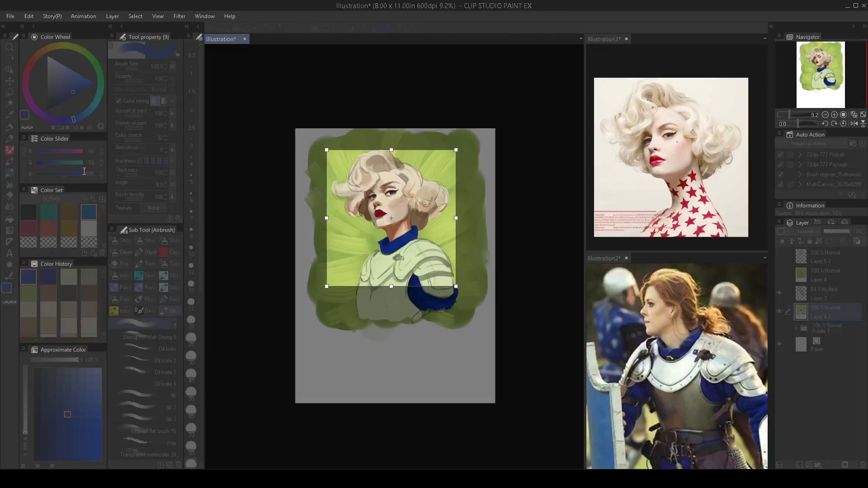
pyautogui.write('5.18')
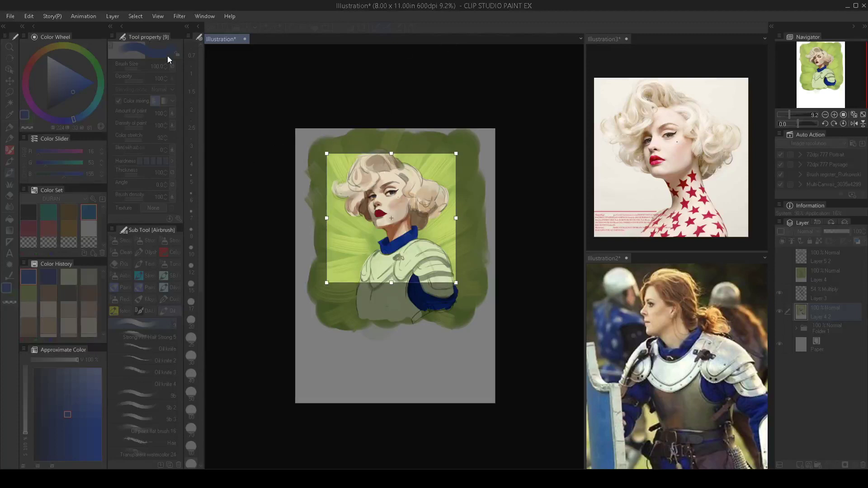
pyautogui.press('Return')
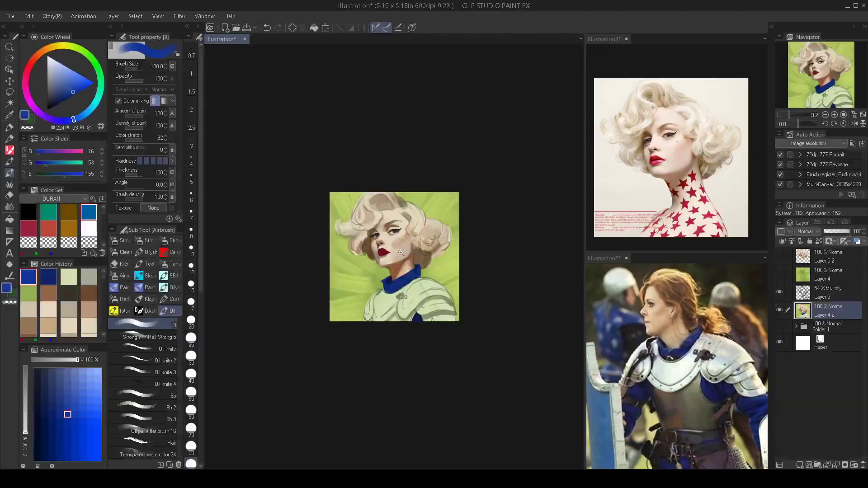
# Shade the far shoulder plate with dark grey-green (RGB 105, 112, 87), undoing the first stroke and reducing the brush to 70.
pyautogui.moveTo(402, 253); pyautogui.dragTo(418, 243)
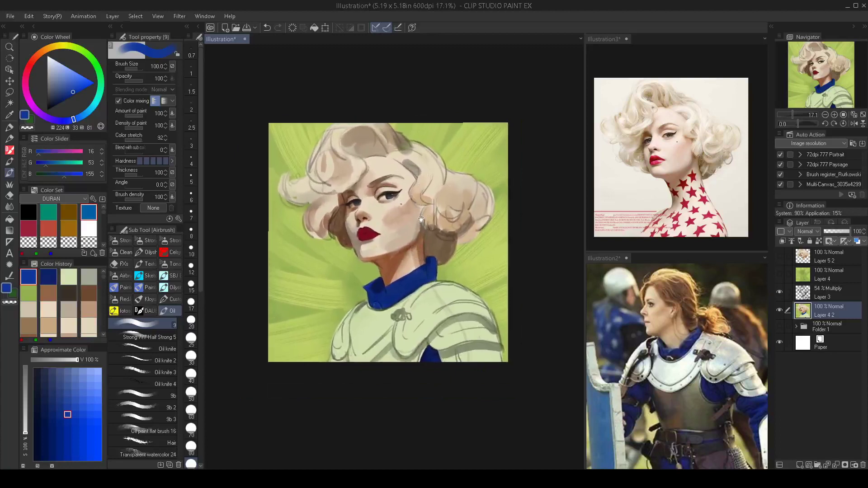
pyautogui.scroll(-6, 401, 254)
pyautogui.scroll(8, 401, 254)
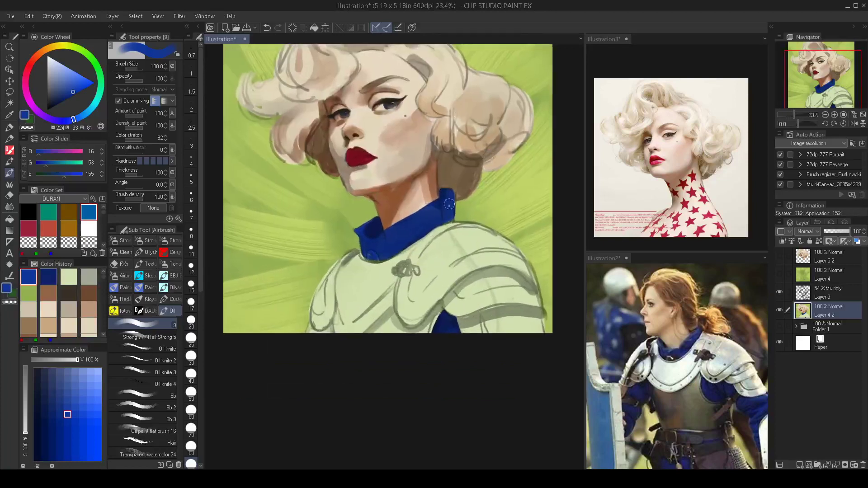
pyautogui.moveTo(452, 246); pyautogui.dragTo(447, 276)
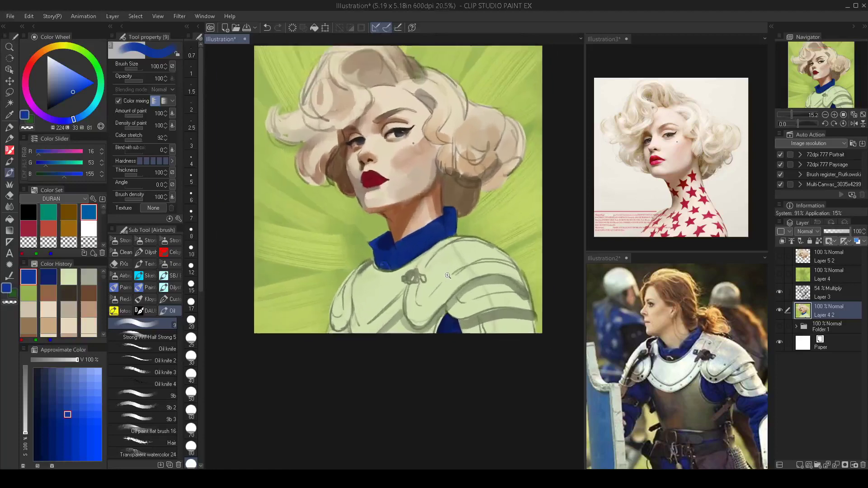
pyautogui.scroll(-2, 447, 276)
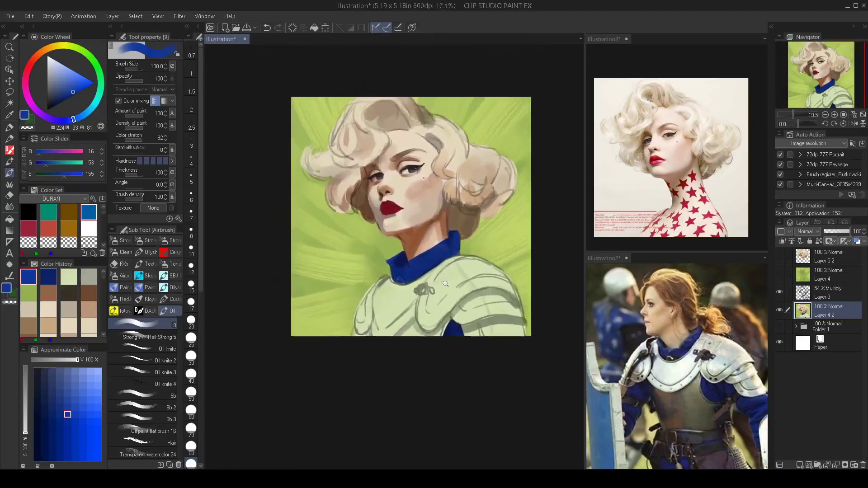
pyautogui.scroll(1, 448, 285)
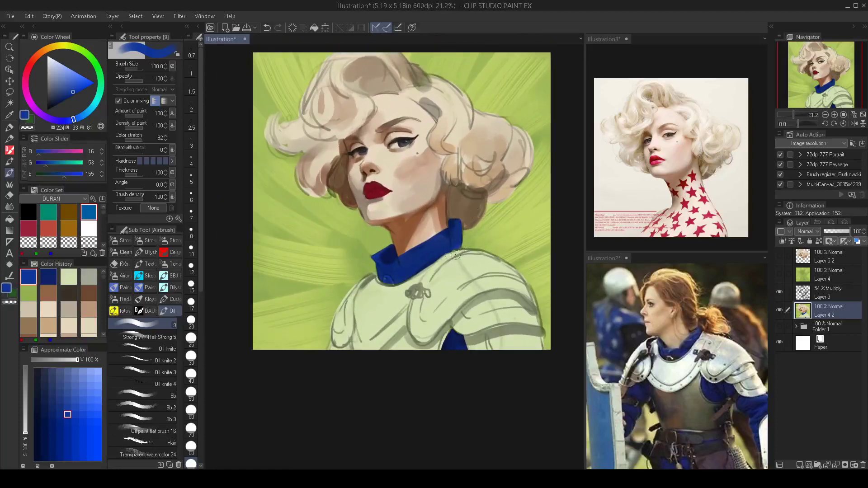
pyautogui.press('alt')
pyautogui.keyDown('alt'); pyautogui.click(377, 297); pyautogui.keyUp('alt')
pyautogui.keyDown('alt'); pyautogui.click(372, 276); pyautogui.keyUp('alt')
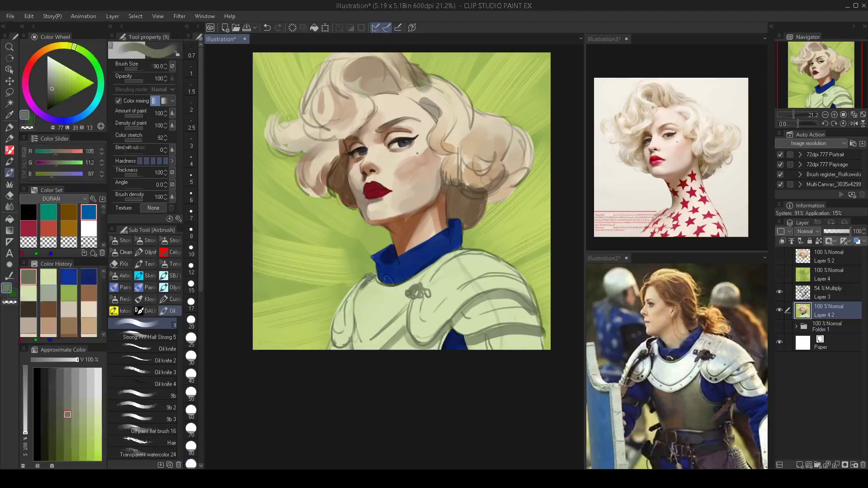
pyautogui.press('[')
pyautogui.press('[')
pyautogui.hotkey('ctrl', 'z')
pyautogui.moveTo(355, 310)
pyautogui.mouseDown()
pyautogui.moveTo(372, 281)
pyautogui.moveTo(362, 293)
pyautogui.mouseUp()
# Paint highlights across the breastplate and near shoulder plate in pale cream (RGB 238, 244, 210) at brush size 80.
pyautogui.scroll(-7, 381, 313)
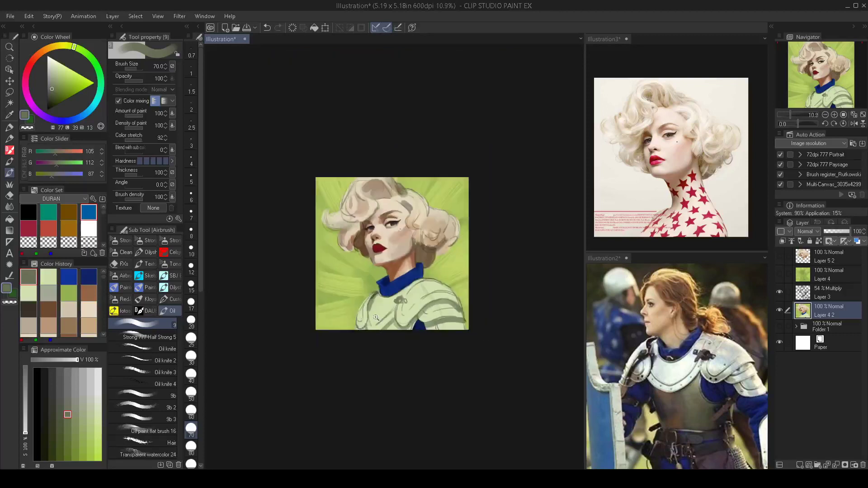
pyautogui.scroll(6, 380, 313)
pyautogui.keyDown('alt'); pyautogui.click(383, 307); pyautogui.keyUp('alt')
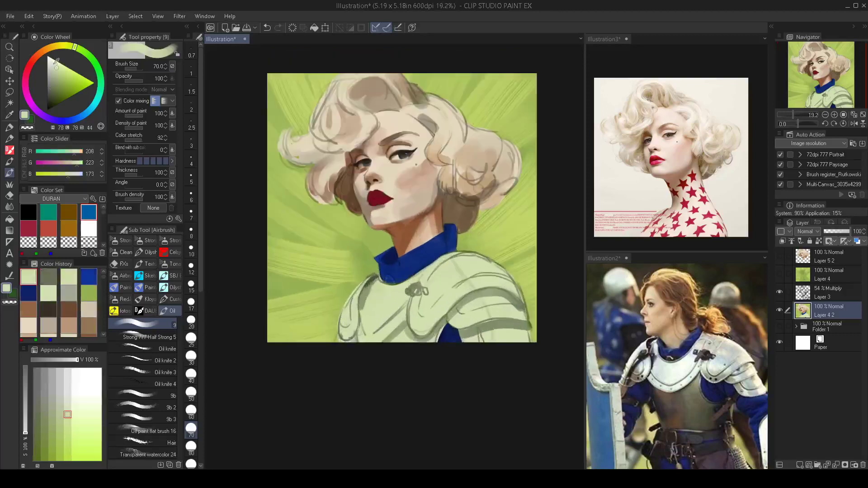
pyautogui.click(55, 60)
pyautogui.click(70, 47)
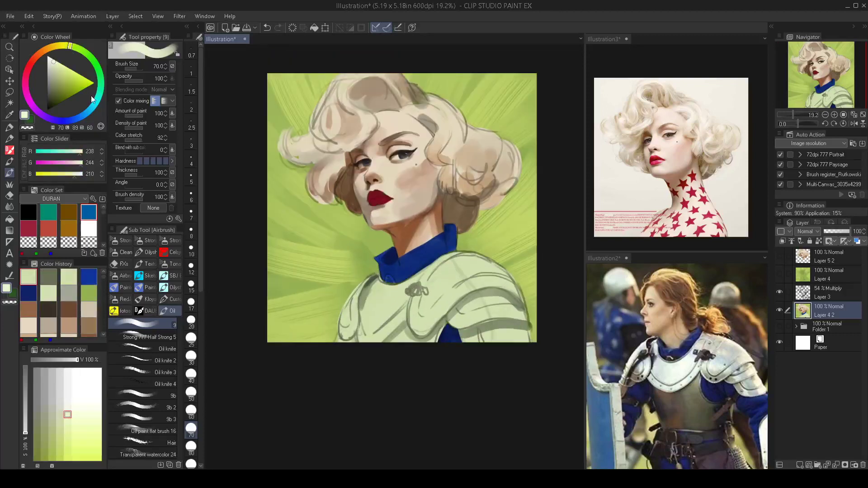
pyautogui.press(']')
pyautogui.moveTo(377, 290)
pyautogui.mouseDown()
pyautogui.moveTo(366, 315)
pyautogui.moveTo(388, 298)
pyautogui.moveTo(369, 339)
pyautogui.moveTo(456, 260)
pyautogui.moveTo(420, 307)
pyautogui.moveTo(442, 297)
pyautogui.moveTo(451, 275)
pyautogui.moveTo(437, 276)
pyautogui.moveTo(449, 263)
pyautogui.moveTo(464, 286)
pyautogui.mouseUp()
# Extend the pale cream highlight along the upper rim of the near shoulder plate, keeping the brush at 80.
pyautogui.press(']')
pyautogui.press(']')
pyautogui.press(']')
pyautogui.press(']')
pyautogui.press(']')
pyautogui.press('[')
pyautogui.press('[')
pyautogui.press('[')
pyautogui.press('[')
pyautogui.press('[')
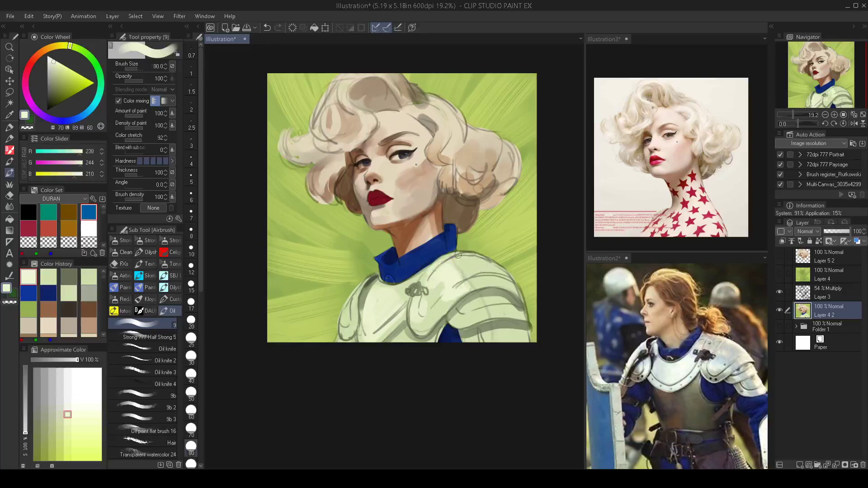
pyautogui.moveTo(458, 256); pyautogui.dragTo(480, 261)
# Highlight the outer edge of the near arm plates on the mirrored canvas with brush size 60, restoring the original orientation.
pyautogui.press('h')
pyautogui.press('[')
pyautogui.press('[')
pyautogui.moveTo(273, 294)
pyautogui.mouseDown()
pyautogui.moveTo(289, 271)
pyautogui.moveTo(281, 276)
pyautogui.moveTo(318, 257)
pyautogui.moveTo(279, 282)
pyautogui.moveTo(316, 256)
pyautogui.moveTo(274, 314)
pyautogui.mouseUp()
pyautogui.press('h')
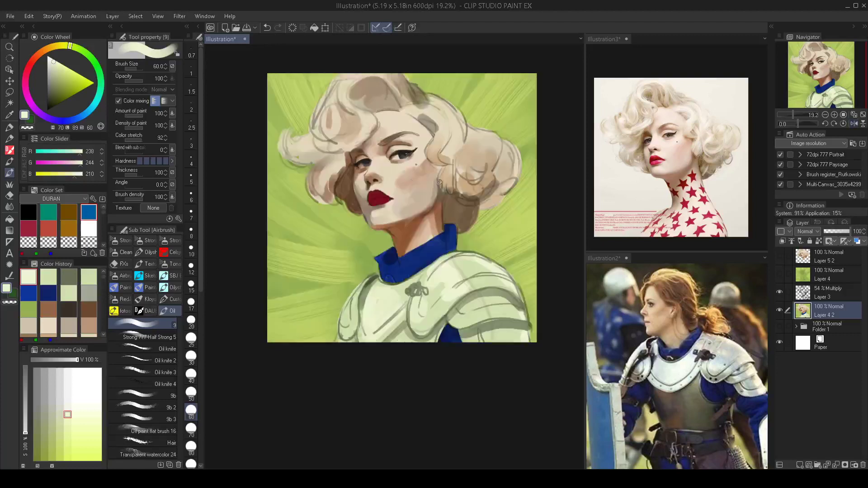
# Broaden the pale cream highlights on the near shoulder plate with the brush enlarged to 125.
pyautogui.press(']')
pyautogui.press(']')
pyautogui.press(']')
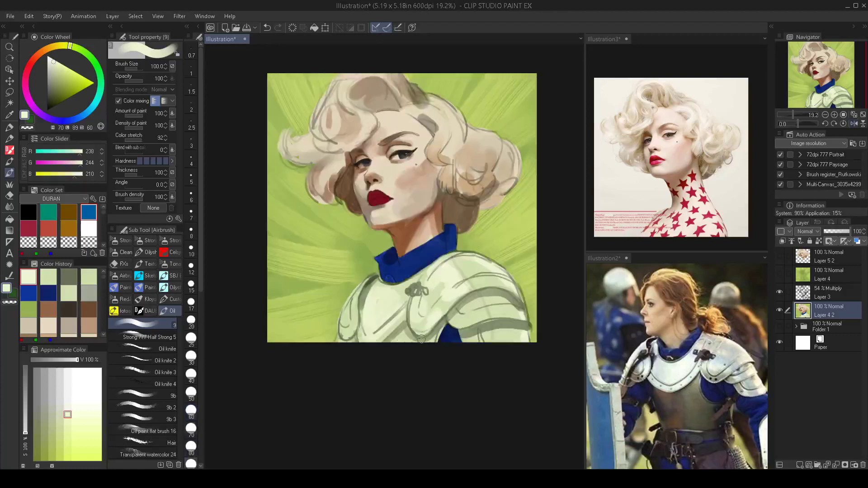
pyautogui.press(']')
pyautogui.moveTo(439, 292); pyautogui.dragTo(449, 288)
pyautogui.moveTo(449, 288)
pyautogui.mouseDown()
pyautogui.moveTo(416, 289)
pyautogui.moveTo(462, 289)
pyautogui.mouseUp()
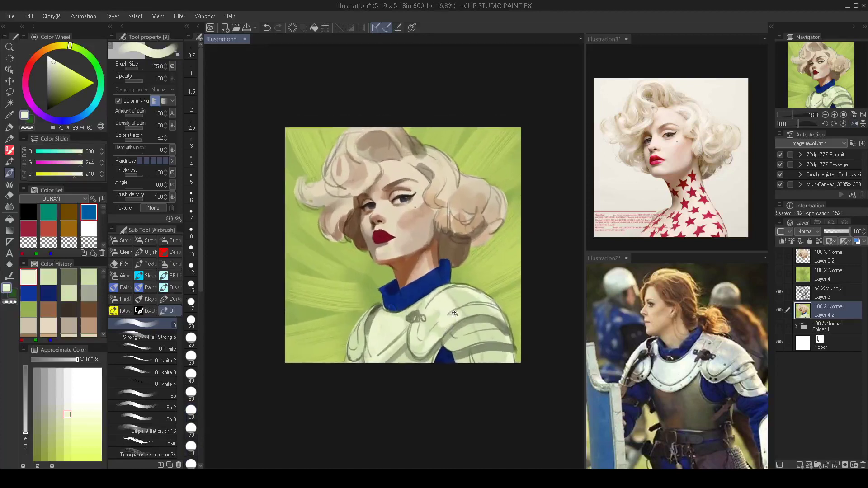
# Paint a dark shadow band beneath the near shoulder plate in dark grey (RGB 81, 83, 74) with a smaller brush.
pyautogui.scroll(2, 463, 233)
pyautogui.keyDown('alt'); pyautogui.click(481, 299); pyautogui.keyUp('alt')
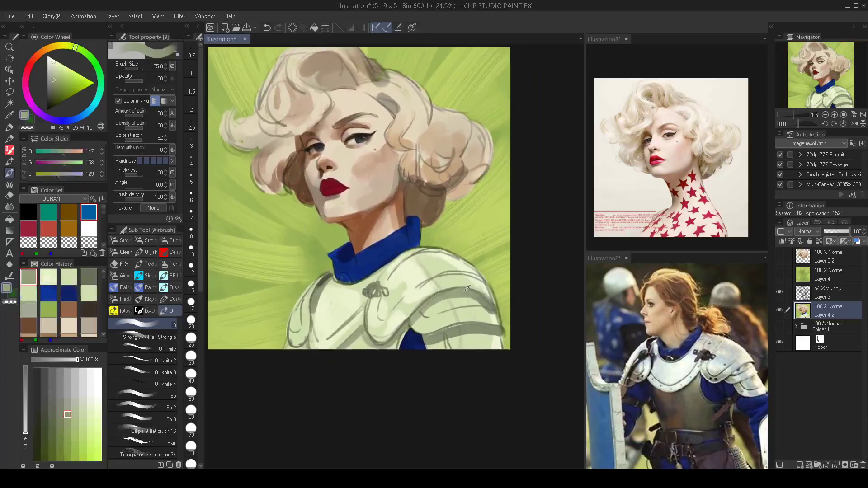
pyautogui.moveTo(54, 84); pyautogui.dragTo(48, 94)
pyautogui.press('[')
pyautogui.press('[')
pyautogui.press('[')
pyautogui.press('[')
pyautogui.press('[')
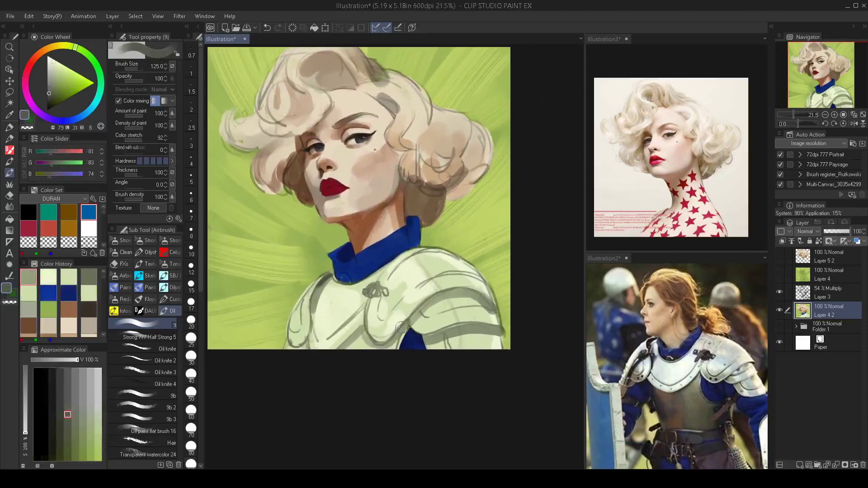
pyautogui.moveTo(402, 332)
pyautogui.mouseDown()
pyautogui.moveTo(408, 318)
pyautogui.moveTo(458, 291)
pyautogui.moveTo(493, 310)
pyautogui.moveTo(468, 292)
pyautogui.moveTo(436, 294)
pyautogui.moveTo(429, 311)
pyautogui.mouseUp()
# Check the mirrored canvas and trim the dark band with pale armour green (RGB 210, 224, 175), enlarging the brush to 125.
pyautogui.press(']')
pyautogui.press(']')
pyautogui.press(']')
pyautogui.press(']')
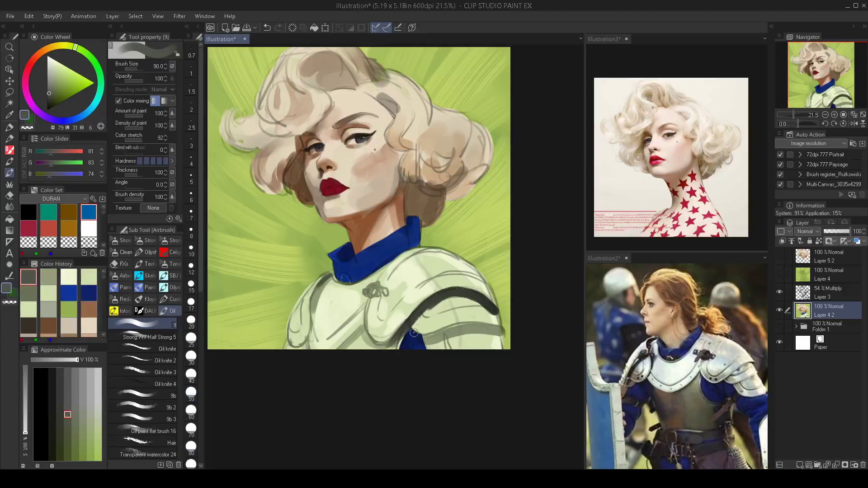
pyautogui.press('h')
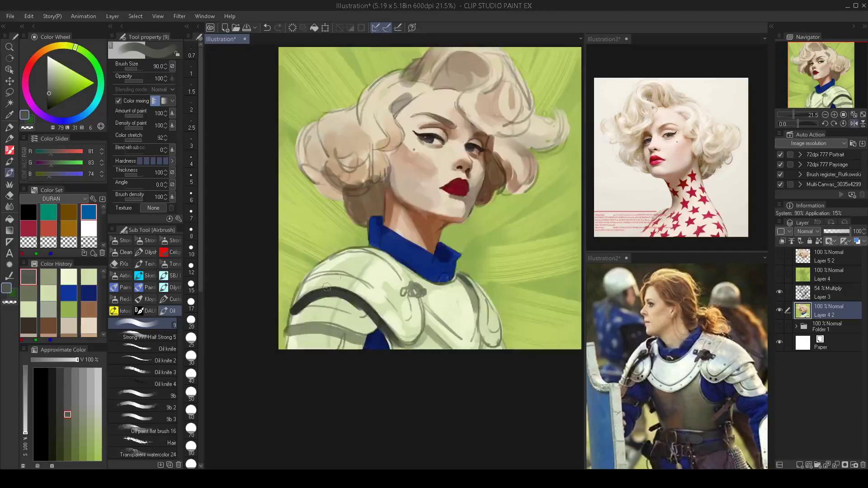
pyautogui.press('h')
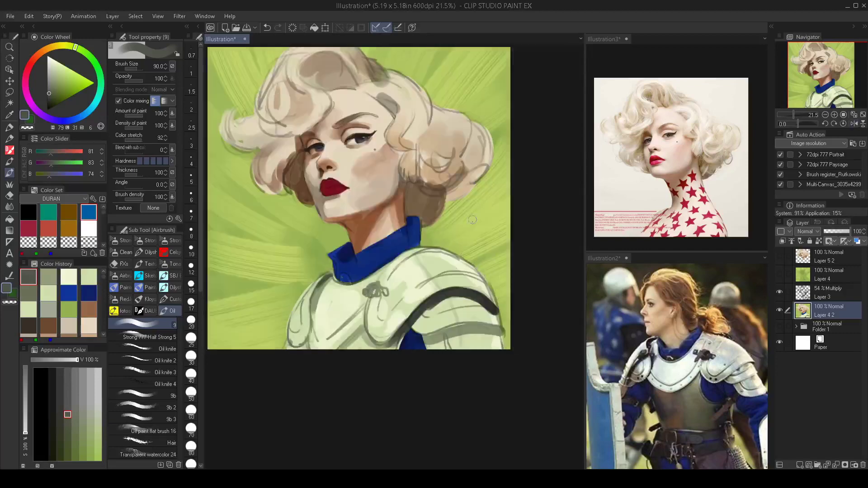
pyautogui.keyDown('alt'); pyautogui.click(494, 313); pyautogui.keyUp('alt')
pyautogui.moveTo(496, 315)
pyautogui.mouseDown()
pyautogui.moveTo(448, 301)
pyautogui.moveTo(454, 298)
pyautogui.moveTo(425, 317)
pyautogui.moveTo(470, 301)
pyautogui.moveTo(488, 312)
pyautogui.moveTo(470, 301)
pyautogui.moveTo(434, 307)
pyautogui.moveTo(416, 331)
pyautogui.mouseUp()
pyautogui.keyDown('alt'); pyautogui.click(478, 314); pyautogui.keyUp('alt')
pyautogui.press(']')
pyautogui.press(']')
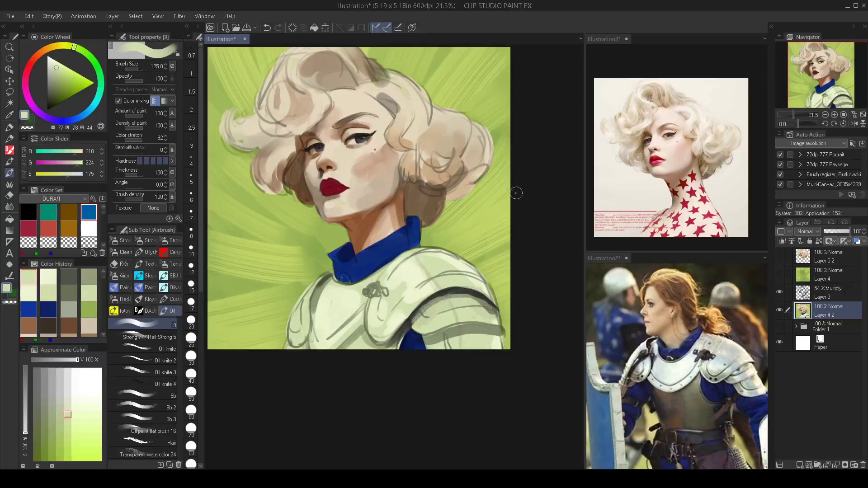
# Redraw the dark gaps between the near shoulder and arm plates in darker grey (RGB 62, 65, 56) with a reduced brush.
pyautogui.keyDown('alt'); pyautogui.click(410, 325); pyautogui.keyUp('alt')
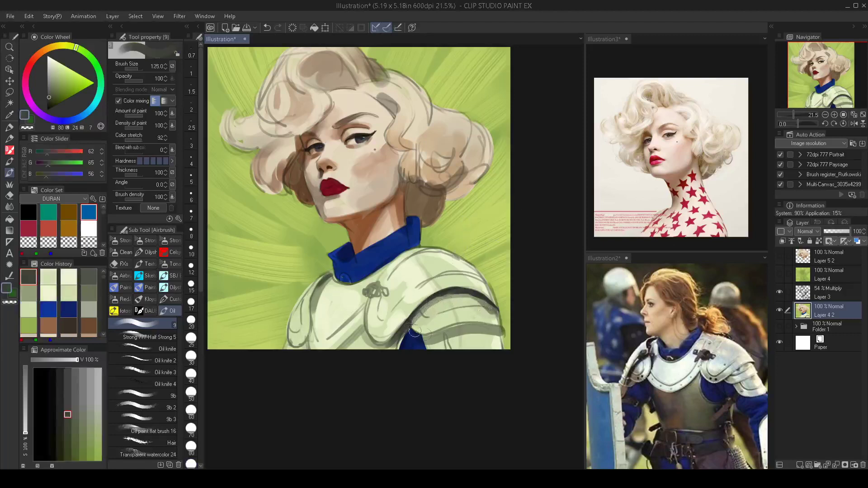
pyautogui.press('[')
pyautogui.press('[')
pyautogui.press('[')
pyautogui.press('[')
pyautogui.press('[')
pyautogui.press('[')
pyautogui.press('[')
pyautogui.moveTo(424, 336)
pyautogui.mouseDown()
pyautogui.moveTo(469, 325)
pyautogui.moveTo(499, 329)
pyautogui.moveTo(459, 329)
pyautogui.moveTo(496, 332)
pyautogui.moveTo(451, 340)
pyautogui.moveTo(495, 333)
pyautogui.moveTo(454, 336)
pyautogui.moveTo(464, 318)
pyautogui.moveTo(481, 312)
pyautogui.moveTo(477, 296)
pyautogui.mouseUp()
# Clean up the arm plates beside the dark gaps with pale green (RGB 206, 219, 171), enlarging the brush to 90.
pyautogui.click(192, 410)
pyautogui.press(']')
pyautogui.press(']')
pyautogui.keyDown('alt'); pyautogui.click(465, 338); pyautogui.keyUp('alt')
pyautogui.press(']')
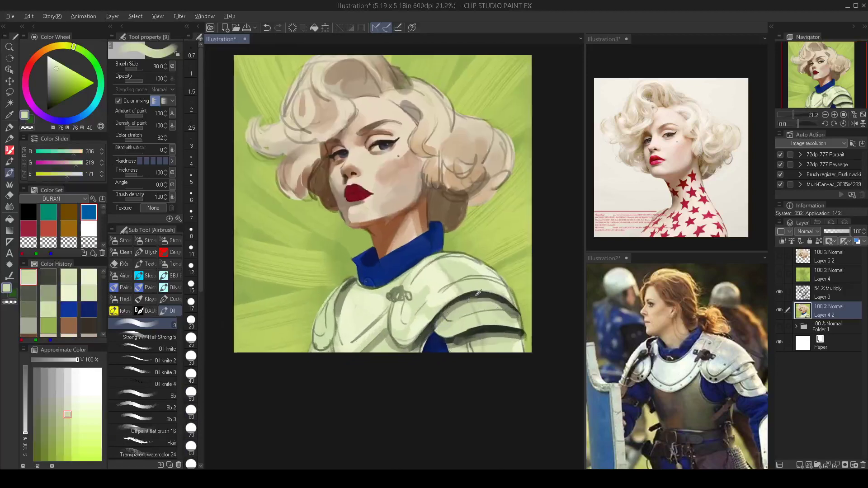
# Draw a dark edge along the lower breastplate beside the sleeve in RGB 59, 61, 54 at brush size 50, then enlarge it to 70.
pyautogui.keyDown('alt'); pyautogui.click(465, 298); pyautogui.keyUp('alt')
pyautogui.press('[')
pyautogui.press('[')
pyautogui.press('[')
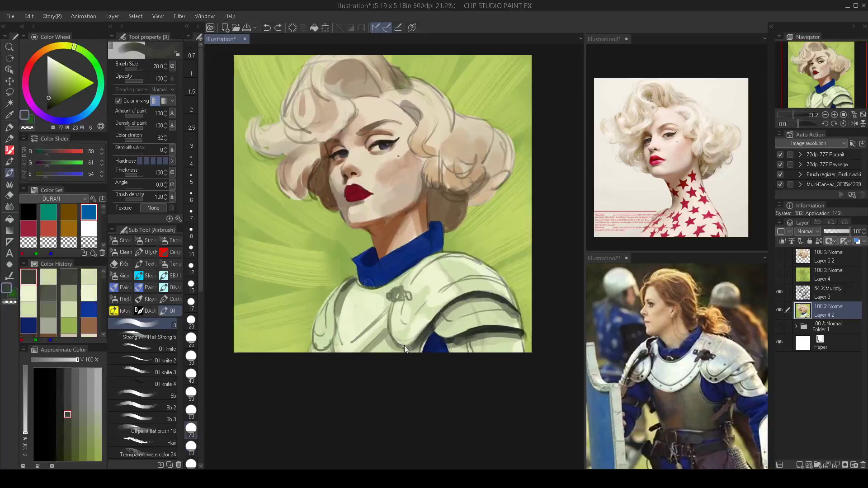
pyautogui.press('[')
pyautogui.press('[')
pyautogui.press(']')
pyautogui.press(']')
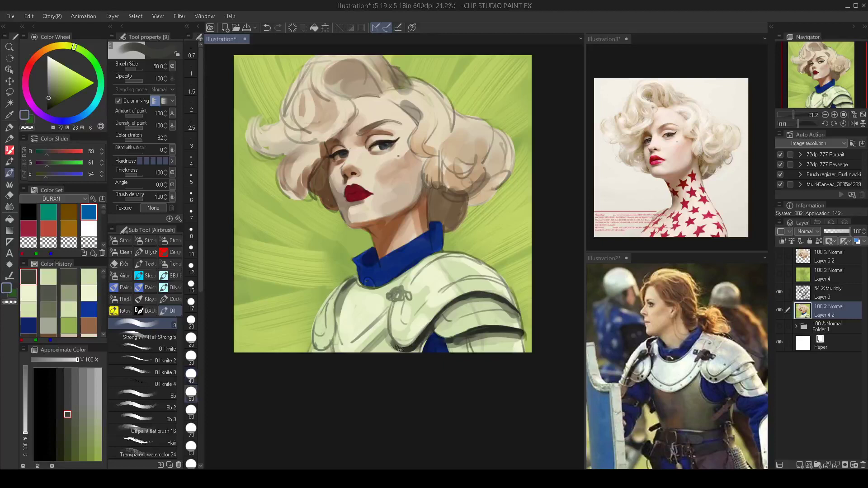
pyautogui.moveTo(383, 339); pyautogui.dragTo(373, 355)
pyautogui.press(']')
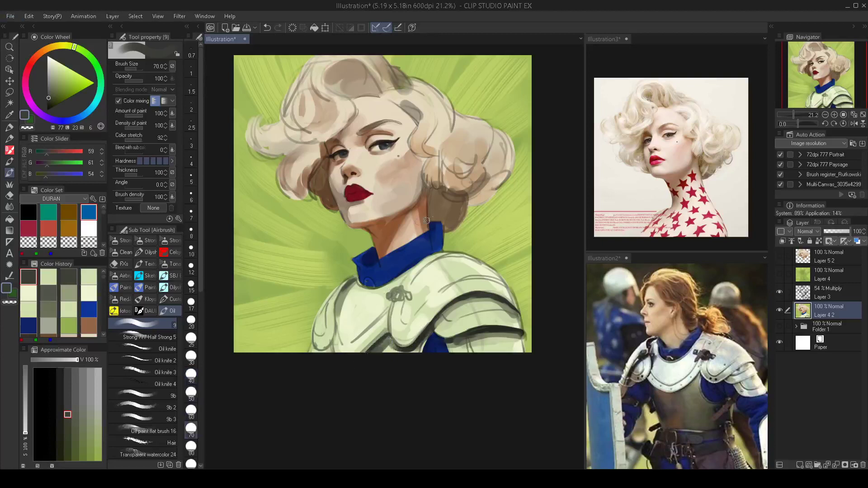
# Outline the far shoulder plate's inner edge in dark grey and paint a pale cream highlight (RGB 234, 241, 205) beside it at brush size 60.
pyautogui.press('[')
pyautogui.press('[')
pyautogui.moveTo(353, 280)
pyautogui.mouseDown()
pyautogui.moveTo(335, 327)
pyautogui.moveTo(337, 319)
pyautogui.mouseUp()
pyautogui.press(']')
pyautogui.keyDown('alt'); pyautogui.click(352, 297); pyautogui.keyUp('alt')
pyautogui.moveTo(358, 284); pyautogui.dragTo(337, 325)
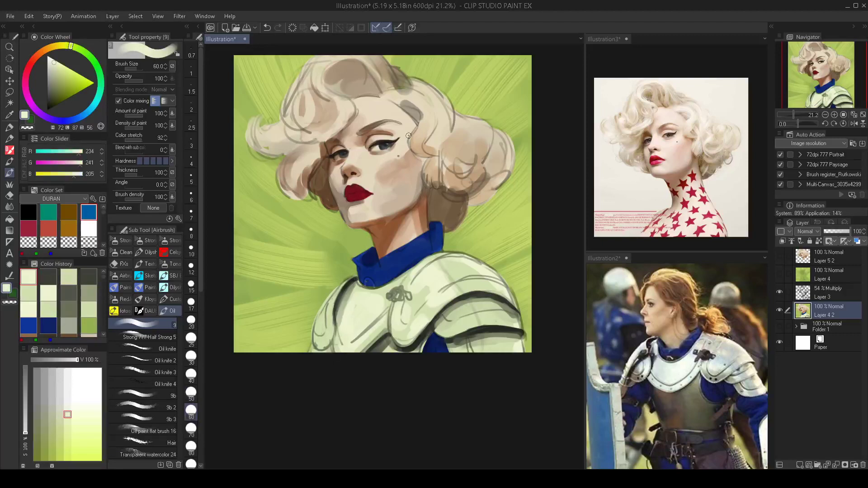
# Try olive green shading (RGB 112, 132, 68) on the armour with the brush at 100, undoing the last stroke.
pyautogui.keyDown('alt'); pyautogui.click(435, 277); pyautogui.keyUp('alt')
pyautogui.press('[')
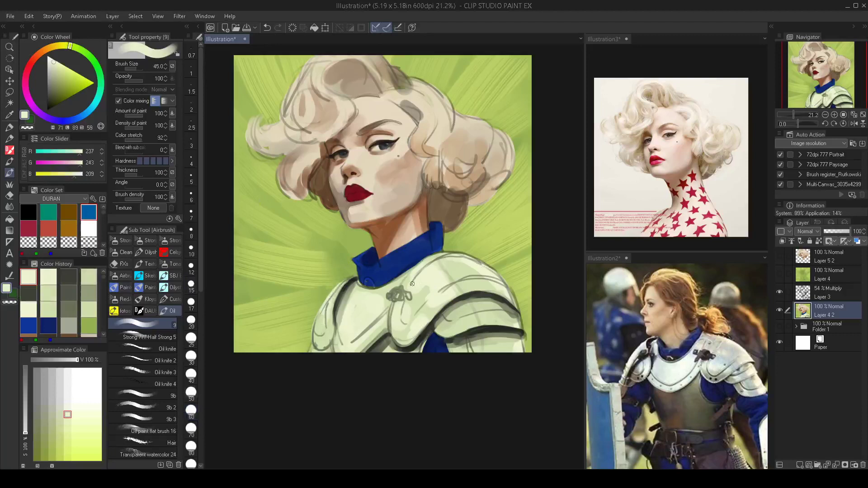
pyautogui.keyDown('alt'); pyautogui.click(427, 310); pyautogui.keyUp('alt')
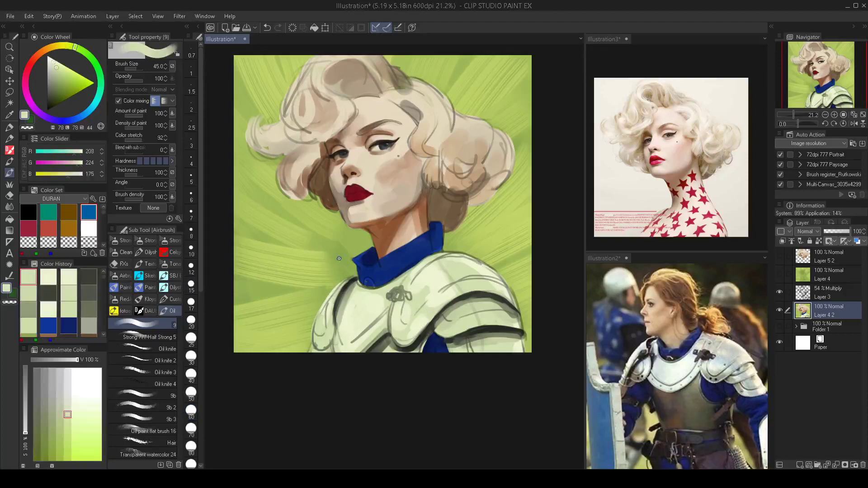
pyautogui.click(58, 80)
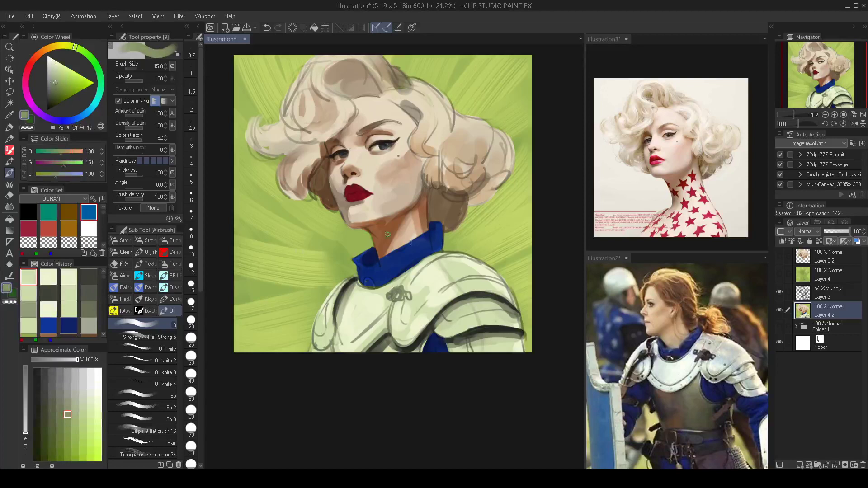
pyautogui.click(62, 87)
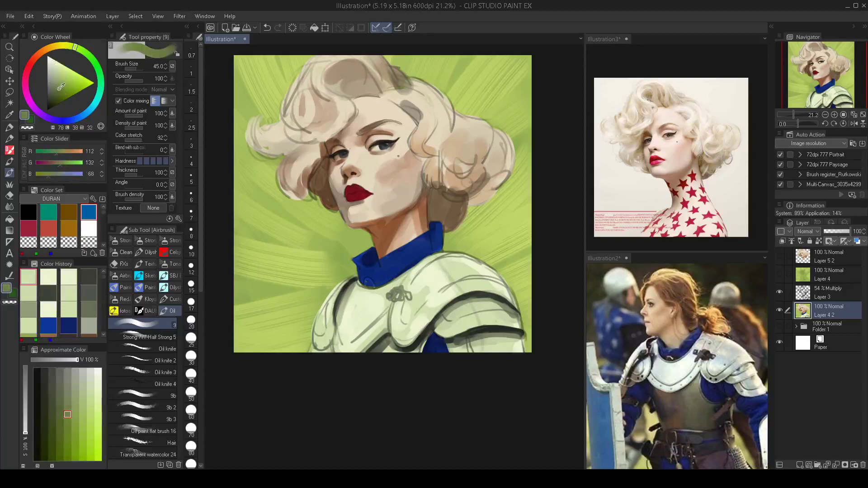
pyautogui.press(']')
pyautogui.press(']')
pyautogui.press(']')
pyautogui.moveTo(400, 315)
pyautogui.mouseDown()
pyautogui.moveTo(403, 333)
pyautogui.moveTo(398, 317)
pyautogui.moveTo(405, 334)
pyautogui.moveTo(430, 314)
pyautogui.mouseUp()
pyautogui.hotkey('ctrl', 'z')
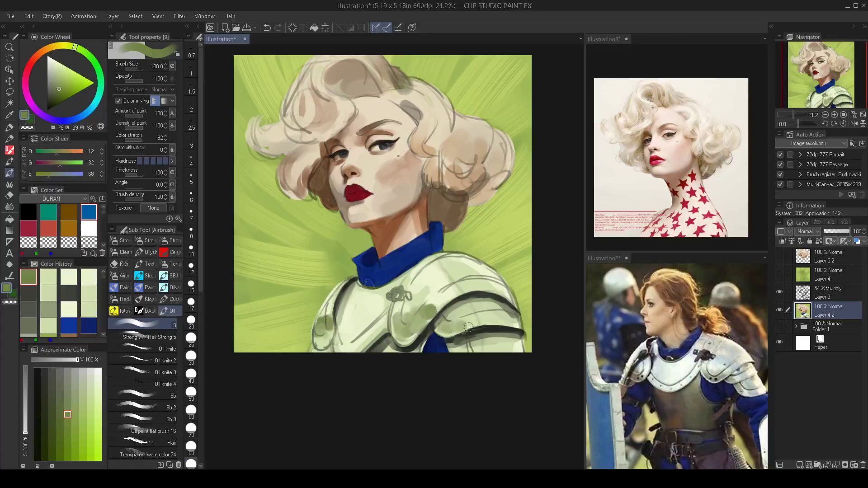
# Lighten the middle of the near arm plate with pale cream (RGB 237, 243, 209) at brush size 125.
pyautogui.keyDown('alt'); pyautogui.click(442, 282); pyautogui.keyUp('alt')
pyautogui.press(']')
pyautogui.moveTo(477, 312)
pyautogui.mouseDown()
pyautogui.moveTo(504, 319)
pyautogui.moveTo(472, 312)
pyautogui.mouseUp()
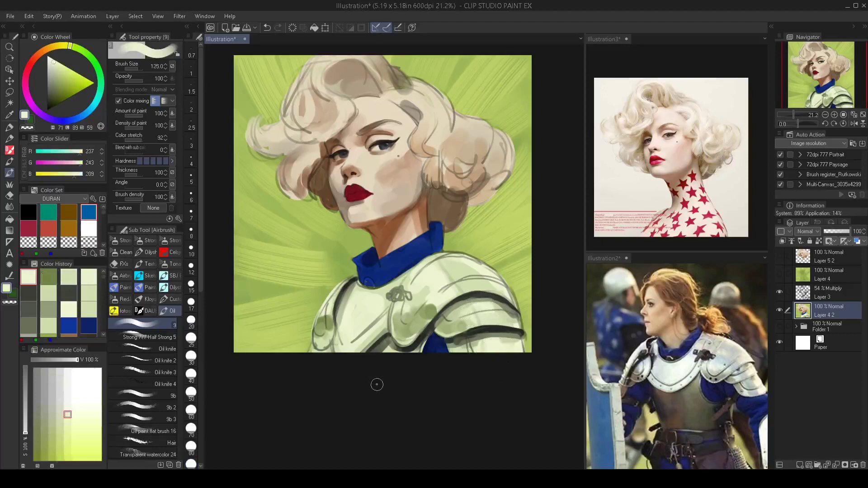
# Add cool reflections to the upper near shoulder plate in blue-grey (RGB 107, 149, 165).
pyautogui.keyDown('alt'); pyautogui.click(466, 270); pyautogui.keyUp('alt')
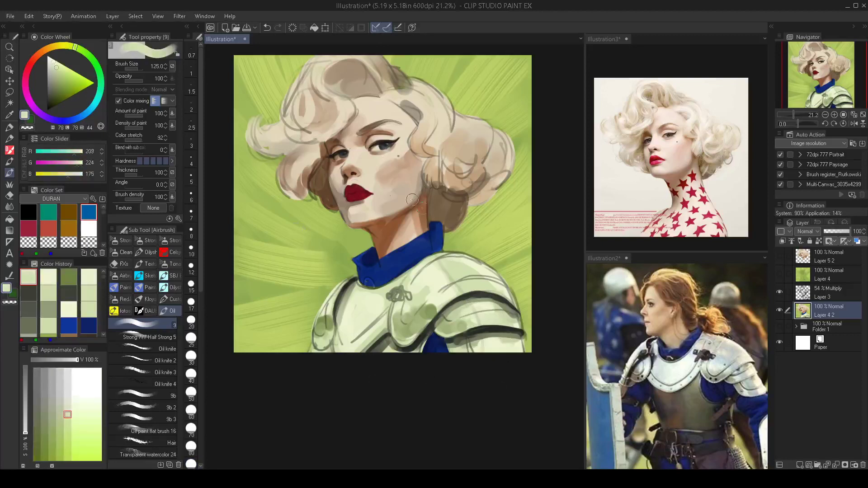
pyautogui.click(101, 93)
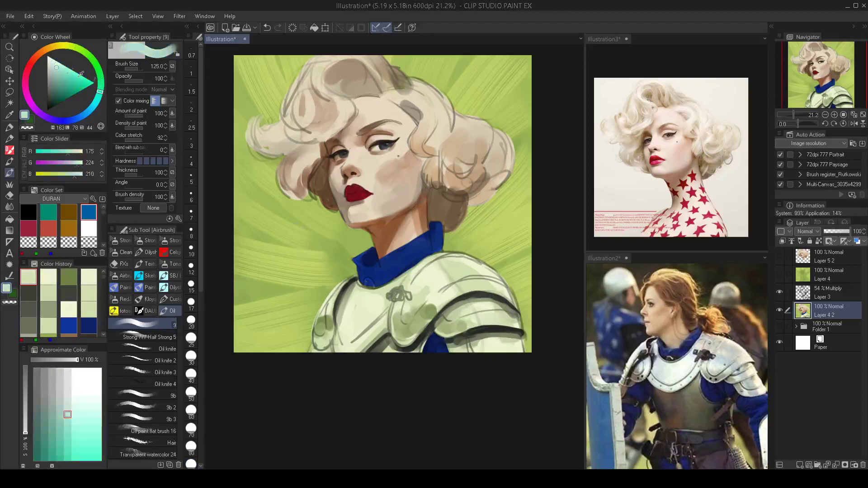
pyautogui.moveTo(95, 105); pyautogui.dragTo(89, 110)
pyautogui.moveTo(57, 74); pyautogui.dragTo(59, 81)
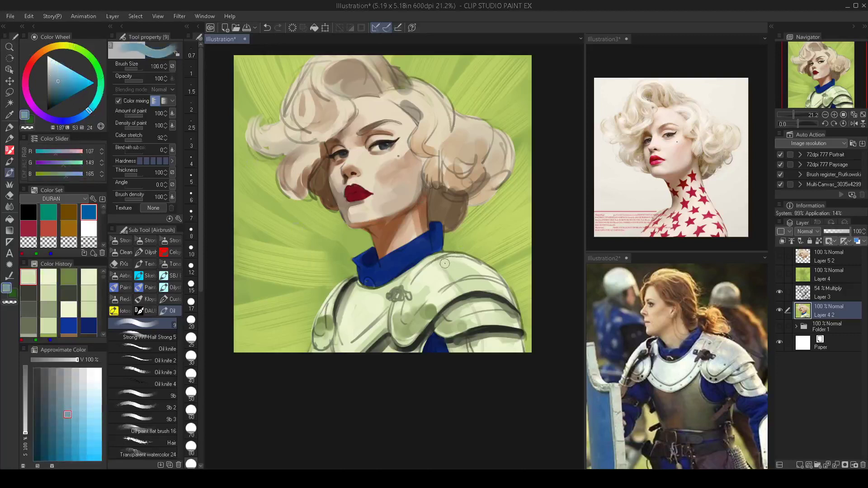
pyautogui.press(']')
pyautogui.press(']')
pyautogui.moveTo(457, 265)
pyautogui.mouseDown()
pyautogui.moveTo(439, 270)
pyautogui.moveTo(456, 267)
pyautogui.moveTo(441, 264)
pyautogui.moveTo(482, 285)
pyautogui.moveTo(446, 282)
pyautogui.moveTo(440, 268)
pyautogui.moveTo(430, 273)
pyautogui.moveTo(447, 287)
pyautogui.mouseUp()
# Carry the blue-grey reflections onto the lower arm plates with the brush enlarged to 125.
pyautogui.press(']')
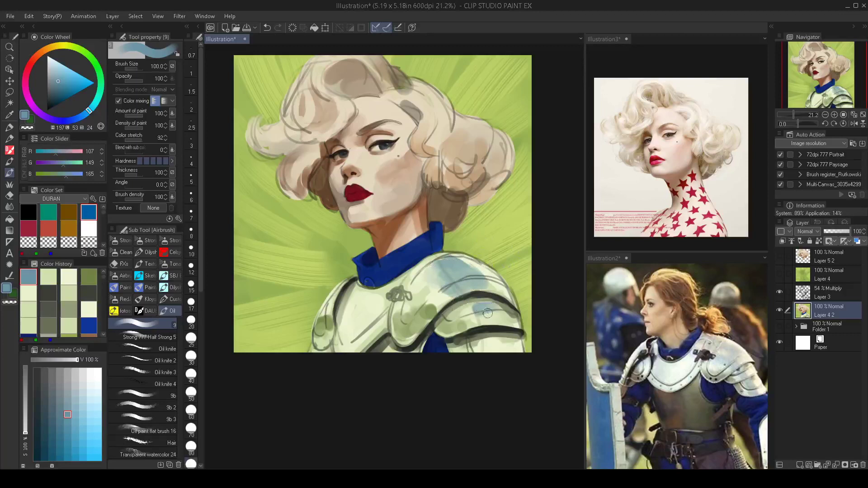
pyautogui.press(']')
pyautogui.moveTo(488, 313); pyautogui.dragTo(493, 311)
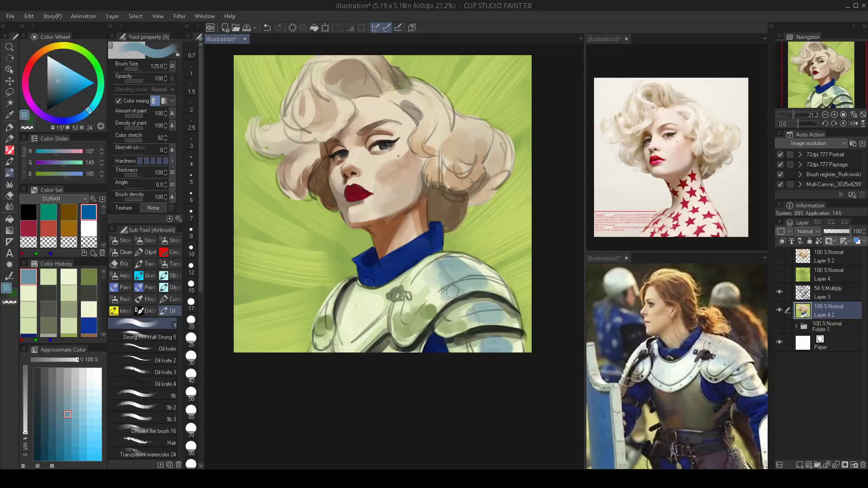
# Blend pale cream into the shoulder plate and shade the breastplate in grey-green (RGB 143, 170, 161) at brush size 150, checking it mirrored.
pyautogui.keyDown('alt'); pyautogui.click(436, 296); pyautogui.keyUp('alt')
pyautogui.press(']')
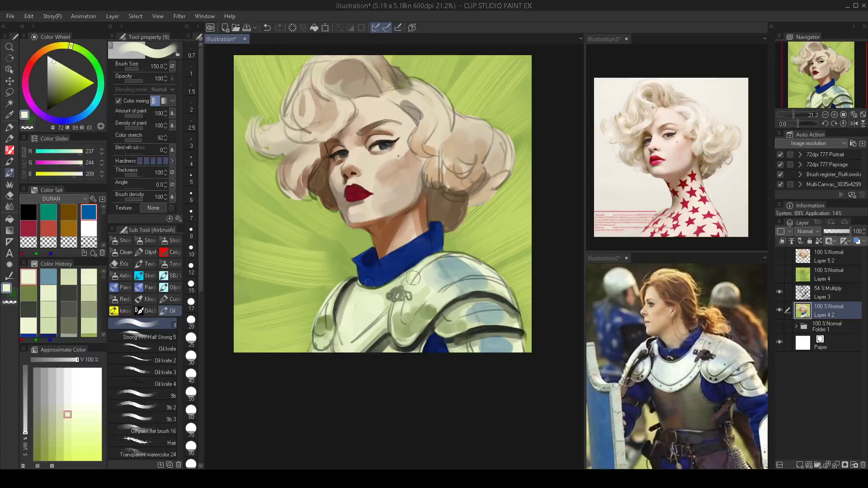
pyautogui.keyDown('alt'); pyautogui.click(399, 283); pyautogui.keyUp('alt')
pyautogui.moveTo(359, 298)
pyautogui.mouseDown()
pyautogui.moveTo(344, 337)
pyautogui.moveTo(360, 296)
pyautogui.mouseUp()
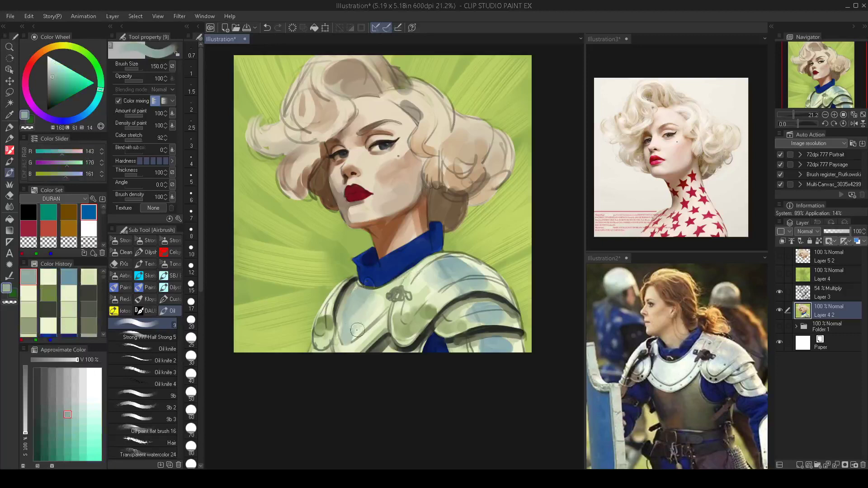
pyautogui.scroll(-2, 405, 299)
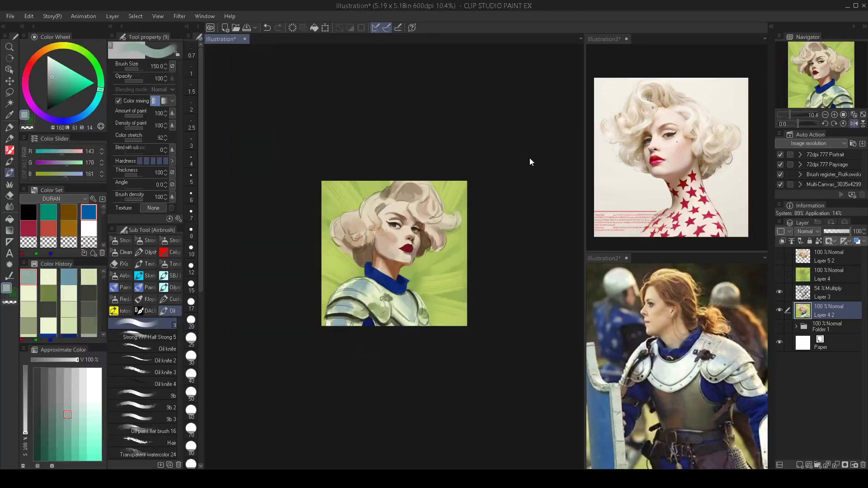
pyautogui.press('h')
pyautogui.scroll(4, 433, 208)
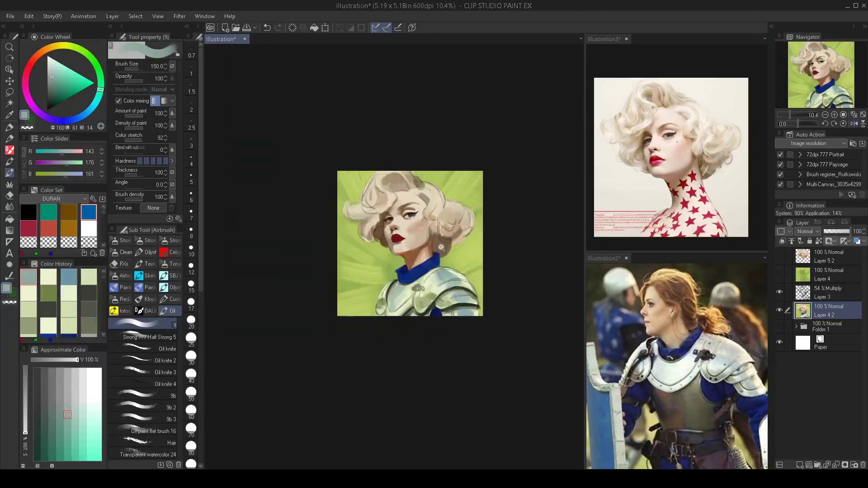
pyautogui.moveTo(437, 275)
pyautogui.mouseDown()
pyautogui.moveTo(411, 290)
pyautogui.moveTo(427, 290)
pyautogui.moveTo(406, 280)
pyautogui.moveTo(441, 259)
pyautogui.mouseUp()
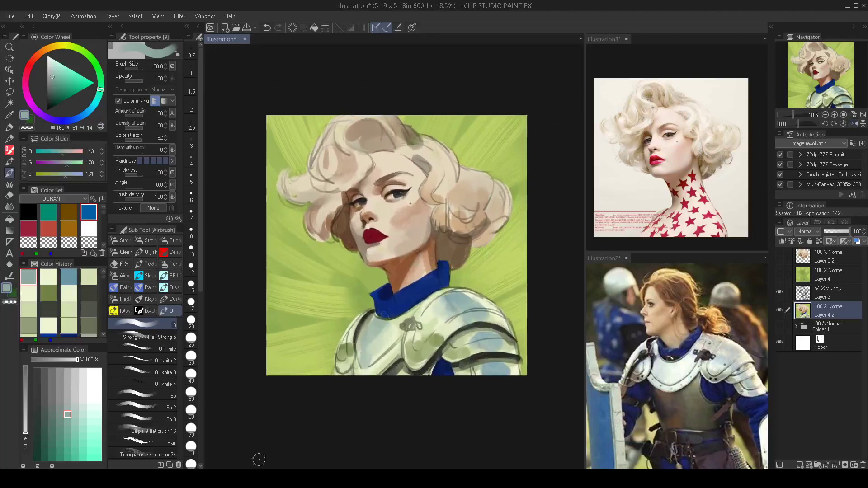
pyautogui.click(258, 480)
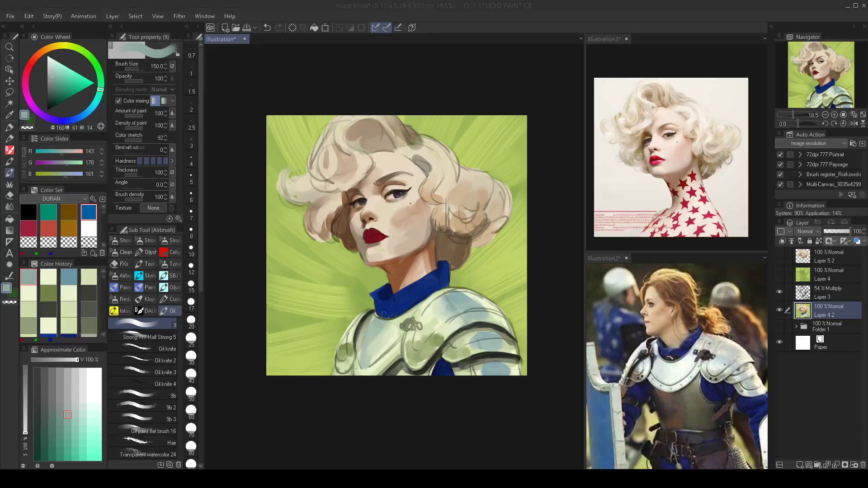
pyautogui.moveTo(420, 223); pyautogui.dragTo(447, 216)
pyautogui.moveTo(447, 217)
pyautogui.mouseDown()
pyautogui.moveTo(409, 221)
pyautogui.moveTo(443, 230)
pyautogui.mouseUp()
pyautogui.moveTo(447, 231); pyautogui.dragTo(444, 243)
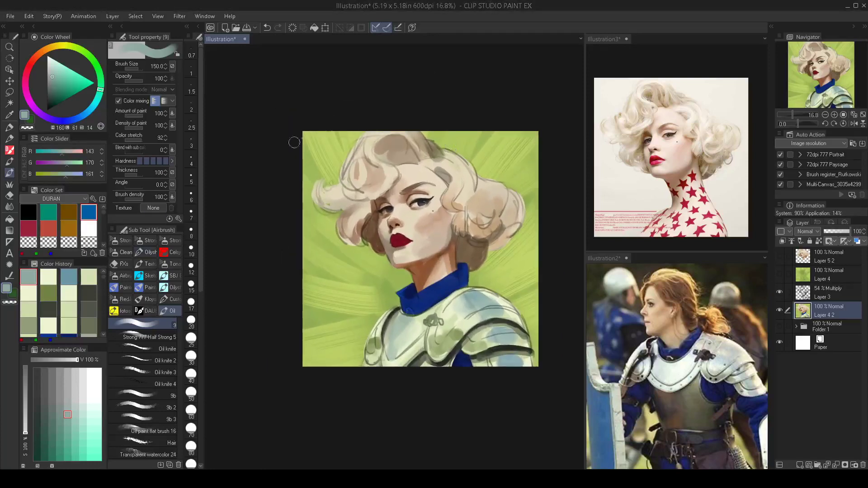
# Darken the green background on the side the face looks toward, using the Shadow 3 brush in Multiply mode.
pyautogui.click(173, 266)
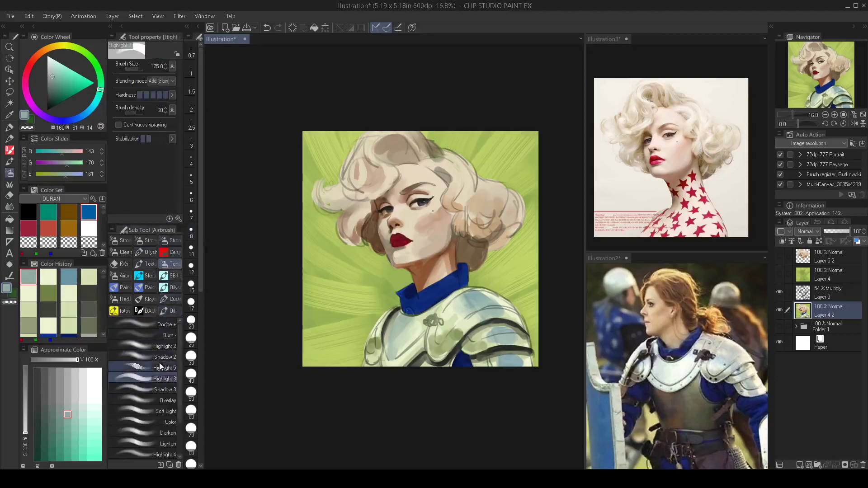
pyautogui.click(162, 390)
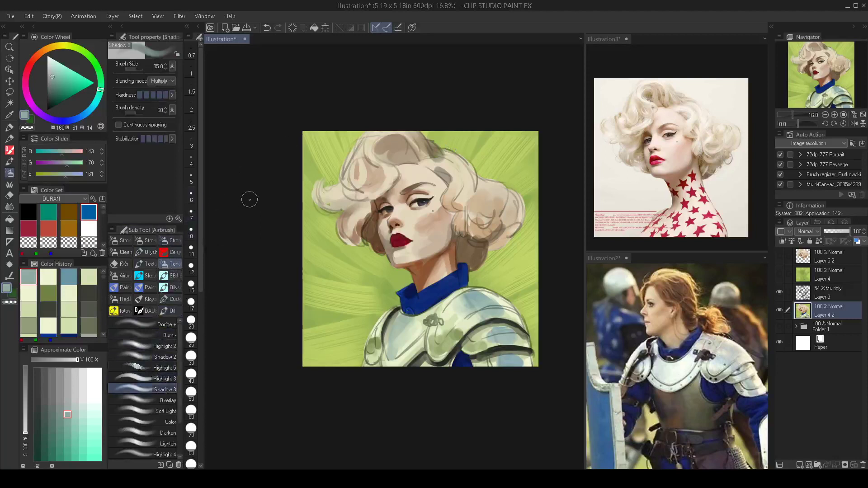
pyautogui.press(']')
pyautogui.press(']')
pyautogui.press(']')
pyautogui.press(']')
pyautogui.press(']')
pyautogui.press(']')
pyautogui.press(']')
pyautogui.press(']')
pyautogui.press(']')
pyautogui.press(']')
pyautogui.moveTo(316, 288)
pyautogui.mouseDown()
pyautogui.moveTo(315, 340)
pyautogui.moveTo(318, 274)
pyautogui.mouseUp()
pyautogui.hotkey('ctrl', 'z')
pyautogui.press('[')
pyautogui.press('[')
pyautogui.press('[')
pyautogui.press('[')
pyautogui.press('[')
pyautogui.press('[')
pyautogui.press('[')
pyautogui.press('[')
pyautogui.press('[')
pyautogui.moveTo(381, 276)
pyautogui.mouseDown()
pyautogui.moveTo(368, 256)
pyautogui.moveTo(336, 250)
pyautogui.moveTo(325, 225)
pyautogui.moveTo(316, 246)
pyautogui.moveTo(307, 242)
pyautogui.moveTo(310, 224)
pyautogui.moveTo(337, 261)
pyautogui.moveTo(311, 332)
pyautogui.moveTo(383, 281)
pyautogui.moveTo(403, 280)
pyautogui.moveTo(387, 276)
pyautogui.moveTo(378, 260)
pyautogui.moveTo(384, 278)
pyautogui.moveTo(375, 306)
pyautogui.moveTo(400, 283)
pyautogui.moveTo(344, 366)
pyautogui.moveTo(360, 320)
pyautogui.moveTo(349, 317)
pyautogui.moveTo(317, 323)
pyautogui.moveTo(287, 367)
pyautogui.mouseUp()
# Extend the background shadow around the top of the hair and down behind the near shoulder, enlarging the brush from 60 to 90.
pyautogui.press(']')
pyautogui.press(']')
pyautogui.press(']')
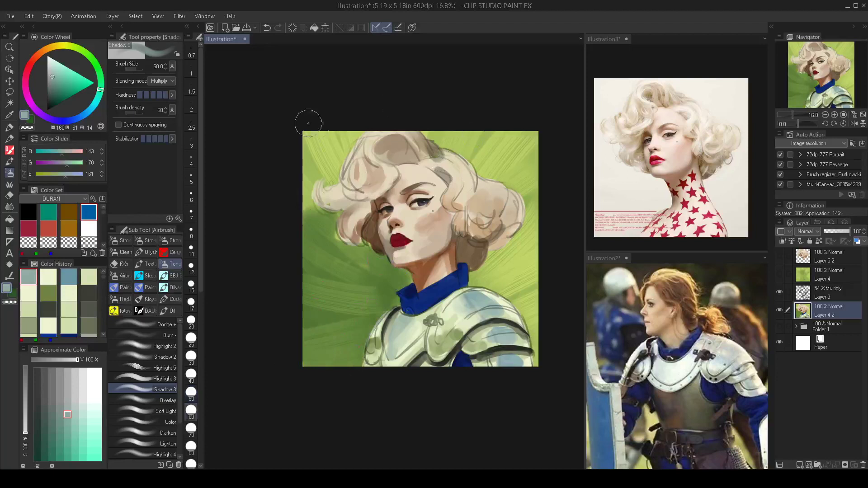
pyautogui.moveTo(287, 202)
pyautogui.mouseDown()
pyautogui.moveTo(297, 177)
pyautogui.moveTo(324, 171)
pyautogui.moveTo(354, 123)
pyautogui.mouseUp()
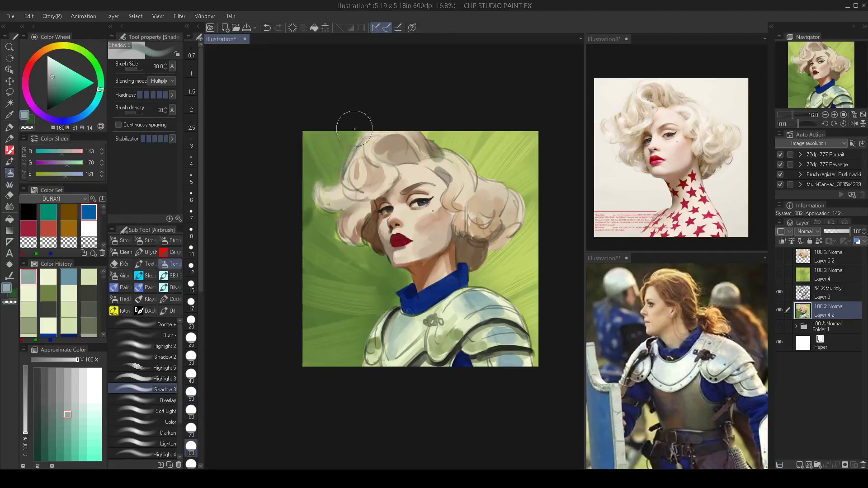
pyautogui.press(']')
pyautogui.moveTo(435, 128)
pyautogui.mouseDown()
pyautogui.moveTo(469, 140)
pyautogui.moveTo(448, 128)
pyautogui.moveTo(463, 127)
pyautogui.moveTo(513, 154)
pyautogui.moveTo(491, 163)
pyautogui.moveTo(525, 156)
pyautogui.moveTo(518, 149)
pyautogui.moveTo(512, 165)
pyautogui.moveTo(551, 187)
pyautogui.moveTo(538, 181)
pyautogui.moveTo(538, 236)
pyautogui.moveTo(489, 276)
pyautogui.moveTo(521, 284)
pyautogui.moveTo(542, 338)
pyautogui.moveTo(530, 267)
pyautogui.moveTo(520, 301)
pyautogui.mouseUp()
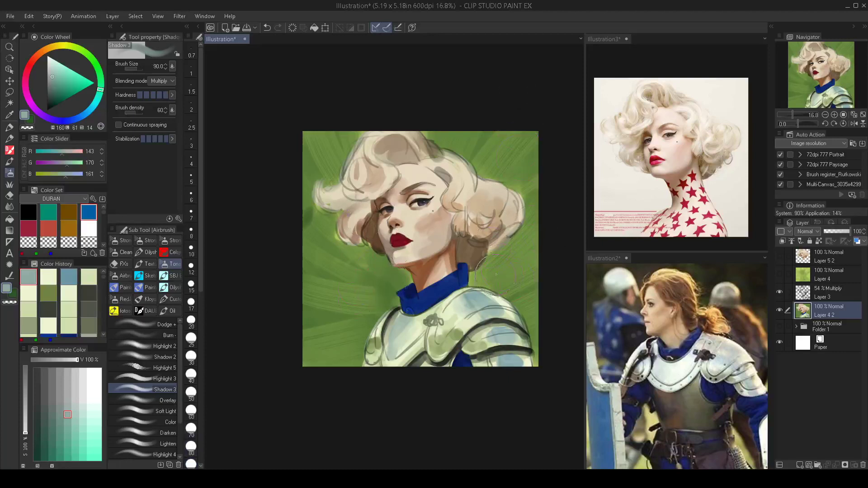
pyautogui.moveTo(496, 275)
pyautogui.mouseDown()
pyautogui.moveTo(509, 261)
pyautogui.moveTo(487, 279)
pyautogui.moveTo(504, 282)
pyautogui.moveTo(525, 304)
pyautogui.moveTo(525, 252)
pyautogui.moveTo(541, 201)
pyautogui.moveTo(536, 166)
pyautogui.moveTo(490, 167)
pyautogui.moveTo(467, 140)
pyautogui.moveTo(443, 132)
pyautogui.moveTo(521, 135)
pyautogui.moveTo(543, 124)
pyautogui.moveTo(538, 155)
pyautogui.moveTo(504, 165)
pyautogui.mouseUp()
# Deepen the background's outer areas with more shadow strokes, reduce the brush size to 60, and check the portrait mirrored.
pyautogui.press(']')
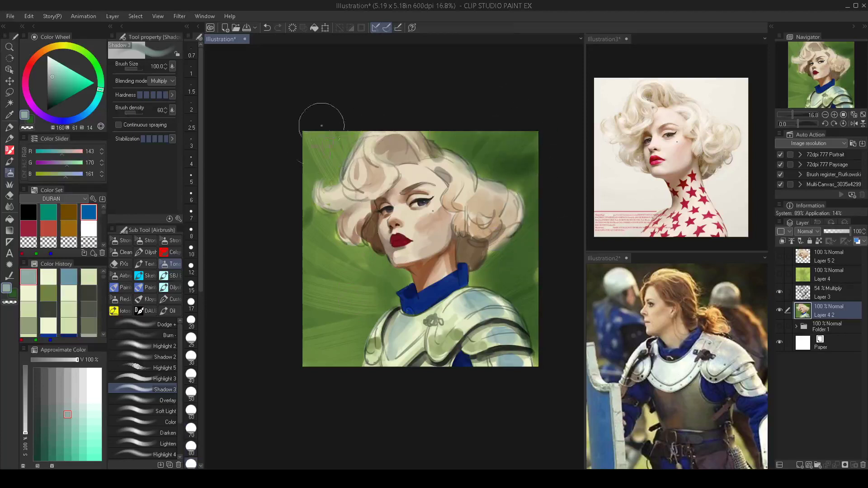
pyautogui.moveTo(321, 125)
pyautogui.mouseDown()
pyautogui.moveTo(303, 154)
pyautogui.moveTo(344, 131)
pyautogui.moveTo(286, 185)
pyautogui.moveTo(303, 231)
pyautogui.moveTo(325, 221)
pyautogui.moveTo(312, 264)
pyautogui.moveTo(333, 256)
pyautogui.moveTo(367, 275)
pyautogui.moveTo(329, 232)
pyautogui.mouseUp()
pyautogui.hotkey('ctrl', 'z')
pyautogui.press('[')
pyautogui.press('[')
pyautogui.moveTo(306, 113)
pyautogui.mouseDown()
pyautogui.moveTo(321, 163)
pyautogui.moveTo(353, 131)
pyautogui.moveTo(319, 148)
pyautogui.moveTo(304, 181)
pyautogui.moveTo(307, 238)
pyautogui.moveTo(324, 174)
pyautogui.moveTo(312, 227)
pyautogui.moveTo(302, 227)
pyautogui.moveTo(325, 222)
pyautogui.moveTo(310, 238)
pyautogui.moveTo(306, 268)
pyautogui.moveTo(333, 244)
pyautogui.moveTo(333, 271)
pyautogui.moveTo(375, 261)
pyautogui.moveTo(353, 252)
pyautogui.moveTo(401, 279)
pyautogui.moveTo(377, 292)
pyautogui.moveTo(391, 296)
pyautogui.moveTo(352, 276)
pyautogui.moveTo(355, 269)
pyautogui.moveTo(323, 280)
pyautogui.moveTo(289, 278)
pyautogui.moveTo(358, 296)
pyautogui.moveTo(342, 338)
pyautogui.moveTo(361, 330)
pyautogui.moveTo(349, 365)
pyautogui.moveTo(375, 314)
pyautogui.moveTo(310, 239)
pyautogui.mouseUp()
pyautogui.press('[')
pyautogui.press('[')
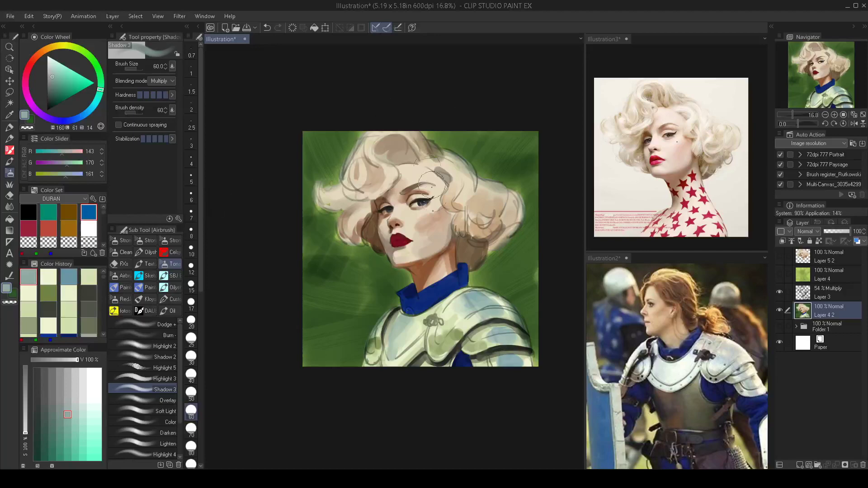
pyautogui.scroll(-3, 443, 278)
pyautogui.moveTo(438, 298); pyautogui.dragTo(443, 274)
pyautogui.scroll(5, 442, 268)
pyautogui.press('h')
pyautogui.press('h')
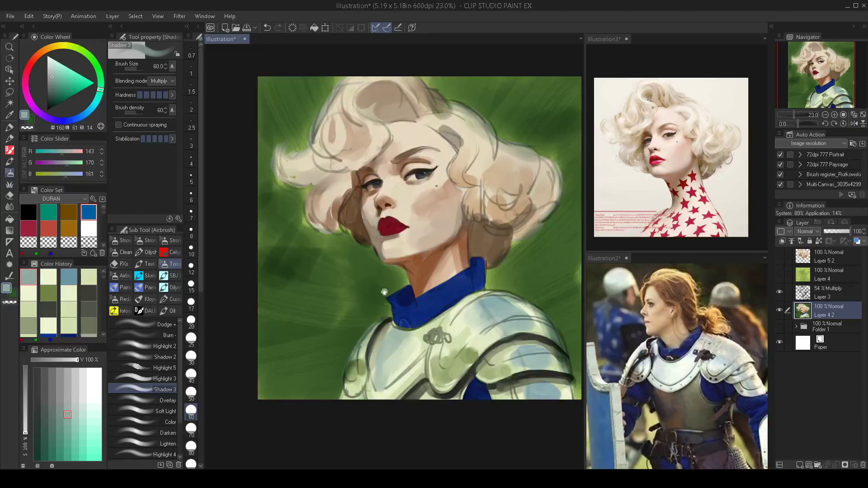
# Try darkening the background on both sides of the neck with dark green (RGB 34, 65, 54) at brush size 60.
pyautogui.scroll(-1, 384, 292)
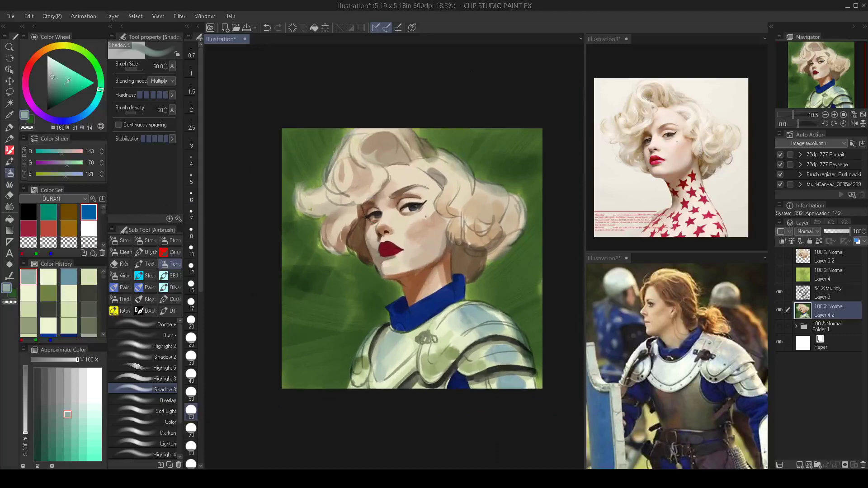
pyautogui.click(54, 100)
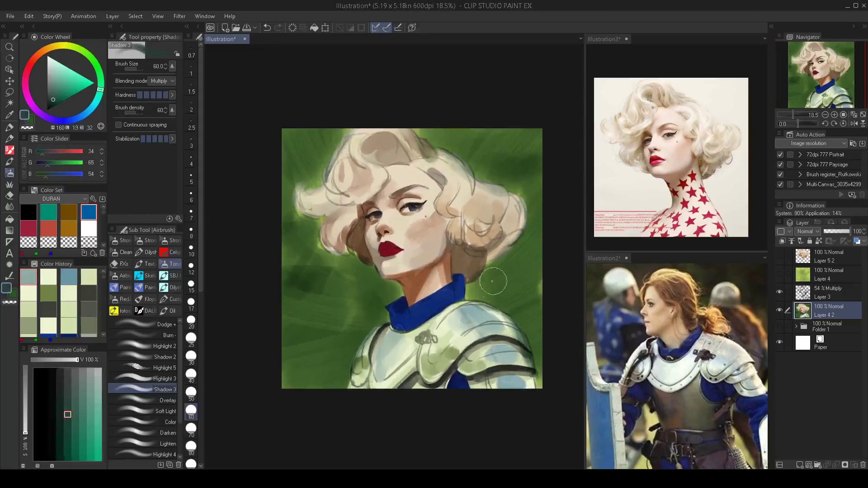
pyautogui.moveTo(492, 282)
pyautogui.mouseDown()
pyautogui.moveTo(512, 255)
pyautogui.moveTo(473, 292)
pyautogui.moveTo(514, 305)
pyautogui.moveTo(485, 289)
pyautogui.moveTo(551, 351)
pyautogui.moveTo(527, 318)
pyautogui.moveTo(546, 367)
pyautogui.moveTo(535, 261)
pyautogui.moveTo(555, 241)
pyautogui.moveTo(545, 304)
pyautogui.moveTo(525, 231)
pyautogui.mouseUp()
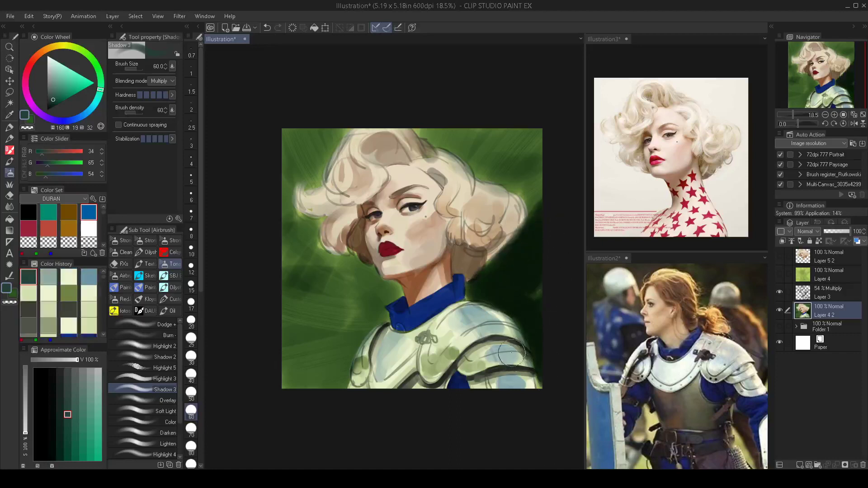
pyautogui.moveTo(389, 294)
pyautogui.mouseDown()
pyautogui.moveTo(319, 319)
pyautogui.moveTo(347, 293)
pyautogui.moveTo(334, 274)
pyautogui.moveTo(297, 273)
pyautogui.mouseUp()
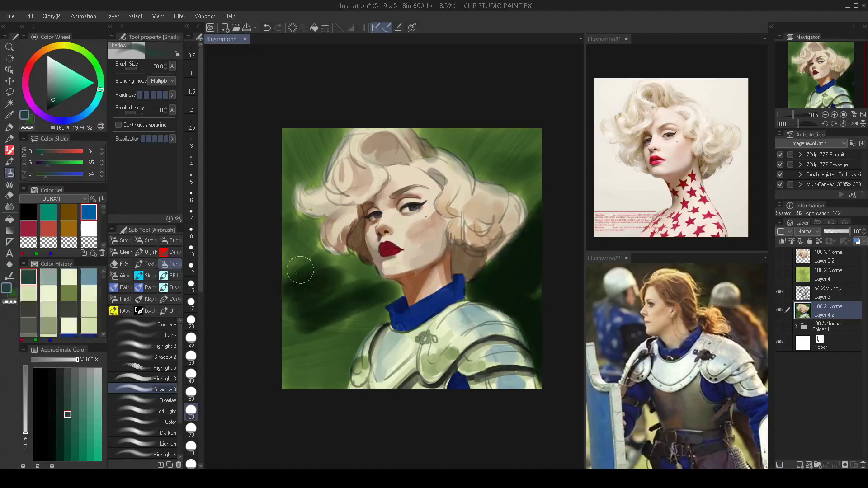
pyautogui.hotkey('ctrl', 'z')
pyautogui.hotkey('ctrl', 'z')
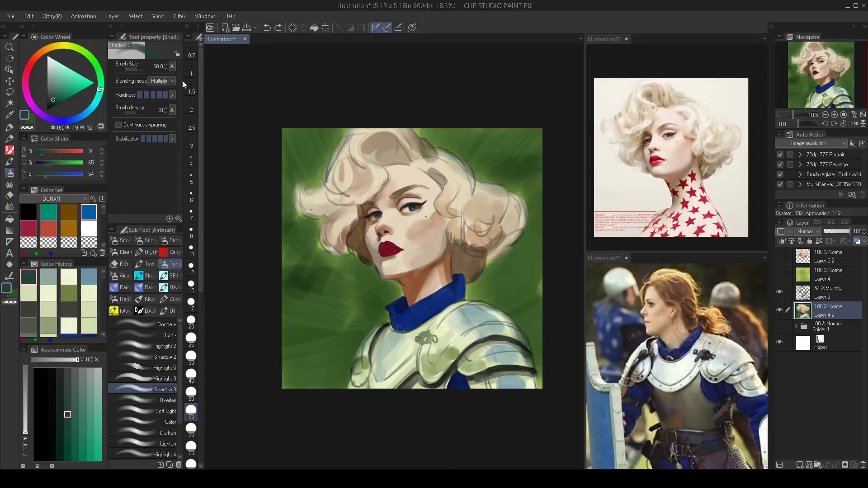
# Set the shadow colour to blue-grey (RGB 81, 101, 115) and try it across the background at brush size 100.
pyautogui.click(53, 89)
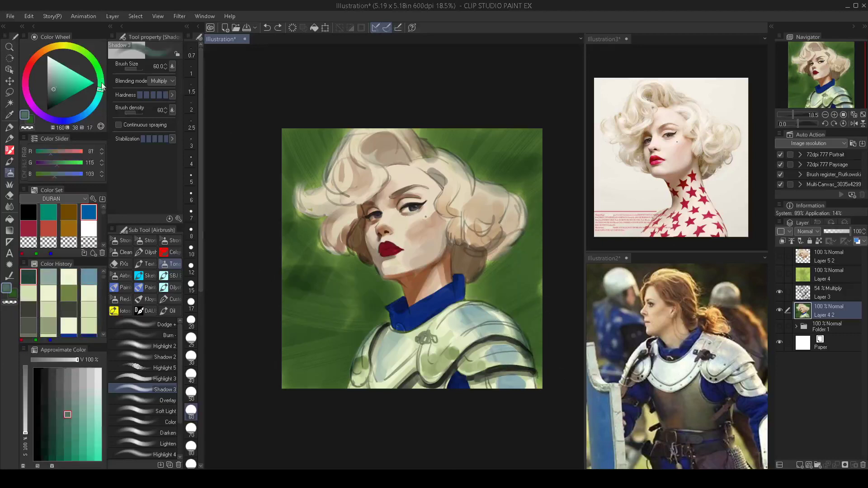
pyautogui.moveTo(102, 83)
pyautogui.mouseDown()
pyautogui.moveTo(94, 63)
pyautogui.moveTo(71, 50)
pyautogui.moveTo(58, 119)
pyautogui.moveTo(76, 128)
pyautogui.moveTo(87, 118)
pyautogui.mouseUp()
pyautogui.press(']')
pyautogui.press(']')
pyautogui.press(']')
pyautogui.moveTo(293, 247)
pyautogui.mouseDown()
pyautogui.moveTo(320, 282)
pyautogui.moveTo(320, 362)
pyautogui.moveTo(363, 282)
pyautogui.moveTo(290, 213)
pyautogui.moveTo(317, 262)
pyautogui.mouseUp()
pyautogui.press(']')
pyautogui.moveTo(495, 291)
pyautogui.mouseDown()
pyautogui.moveTo(520, 262)
pyautogui.moveTo(498, 277)
pyautogui.moveTo(527, 301)
pyautogui.moveTo(489, 281)
pyautogui.moveTo(475, 289)
pyautogui.moveTo(537, 315)
pyautogui.moveTo(546, 352)
pyautogui.moveTo(507, 282)
pyautogui.moveTo(528, 327)
pyautogui.moveTo(544, 222)
pyautogui.moveTo(532, 215)
pyautogui.moveTo(537, 204)
pyautogui.moveTo(496, 327)
pyautogui.moveTo(483, 321)
pyautogui.moveTo(477, 302)
pyautogui.moveTo(473, 223)
pyautogui.moveTo(486, 128)
pyautogui.mouseUp()
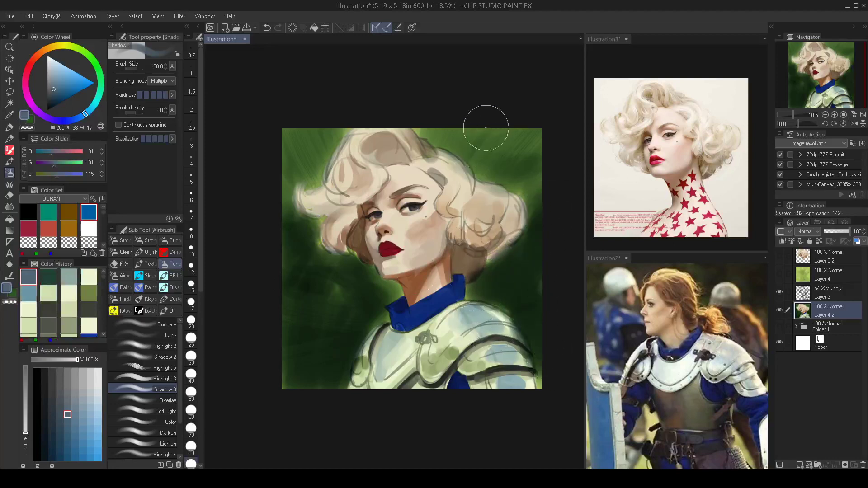
pyautogui.hotkey('ctrl', 'z')
pyautogui.hotkey('ctrl', 'z')
# Try broader blue-grey shadow strokes over the background in front of the chest at brush size 150.
pyautogui.press(']')
pyautogui.press(']')
pyautogui.press(']')
pyautogui.press(']')
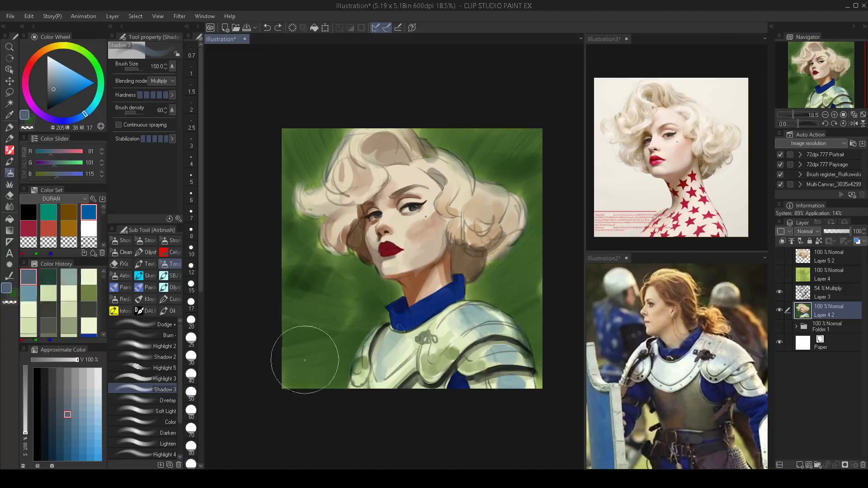
pyautogui.moveTo(297, 292)
pyautogui.mouseDown()
pyautogui.moveTo(320, 310)
pyautogui.moveTo(310, 358)
pyautogui.moveTo(326, 334)
pyautogui.moveTo(312, 352)
pyautogui.mouseUp()
pyautogui.hotkey('ctrl', 'z')
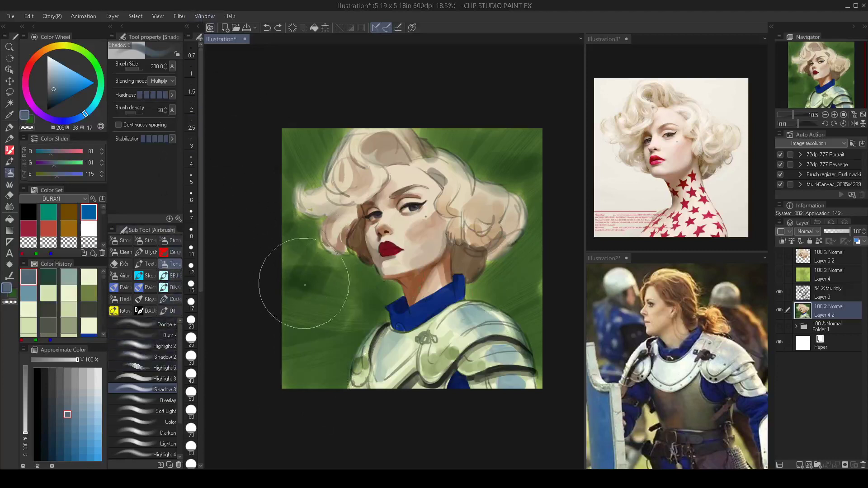
# Darken the background in front of the figure at brush size 125 and behind the near-side hair at size 70.
pyautogui.press('[')
pyautogui.press('[')
pyautogui.moveTo(292, 260)
pyautogui.mouseDown()
pyautogui.moveTo(360, 287)
pyautogui.moveTo(327, 363)
pyautogui.moveTo(329, 305)
pyautogui.moveTo(308, 364)
pyautogui.moveTo(290, 295)
pyautogui.moveTo(286, 413)
pyautogui.mouseUp()
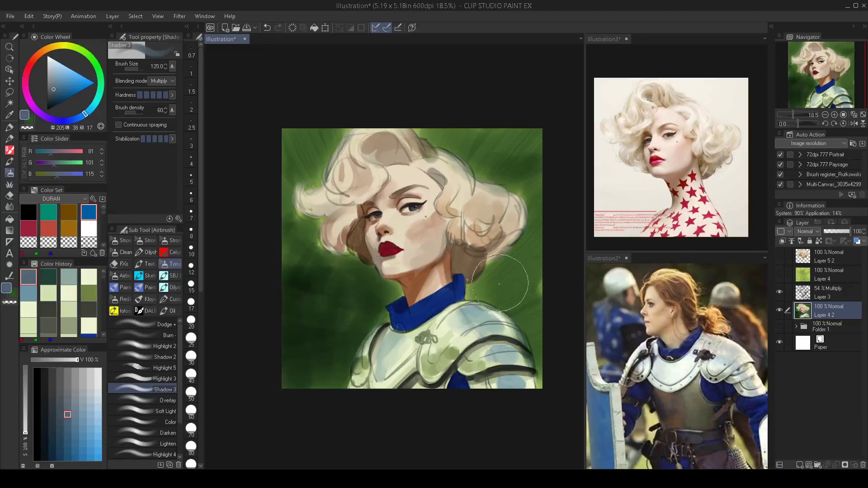
pyautogui.press('[')
pyautogui.press('[')
pyautogui.press('[')
pyautogui.press('[')
pyautogui.moveTo(528, 246)
pyautogui.mouseDown()
pyautogui.moveTo(491, 271)
pyautogui.moveTo(502, 298)
pyautogui.moveTo(477, 288)
pyautogui.moveTo(535, 320)
pyautogui.moveTo(544, 360)
pyautogui.moveTo(511, 305)
pyautogui.moveTo(525, 265)
pyautogui.moveTo(552, 249)
pyautogui.moveTo(549, 298)
pyautogui.moveTo(556, 252)
pyautogui.mouseUp()
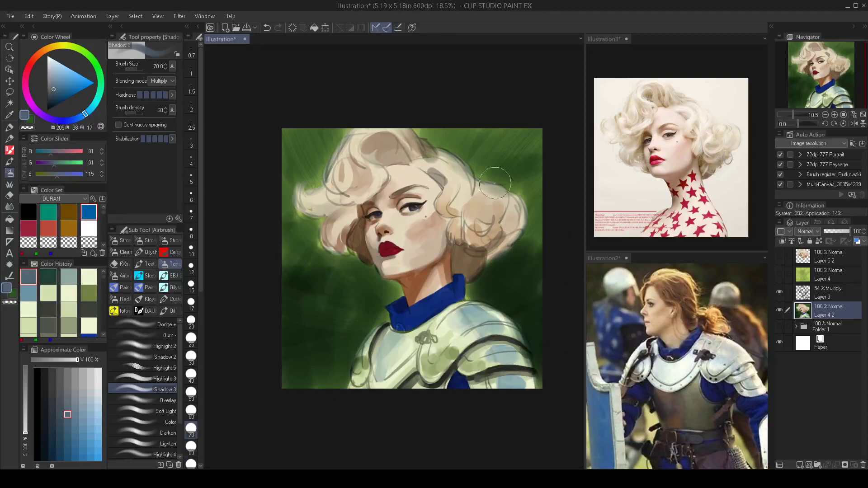
# Warm the dark background on both sides of the neck with muted red (RGB 115, 85, 81) at brush size 150.
pyautogui.click(30, 62)
pyautogui.press(']')
pyautogui.press(']')
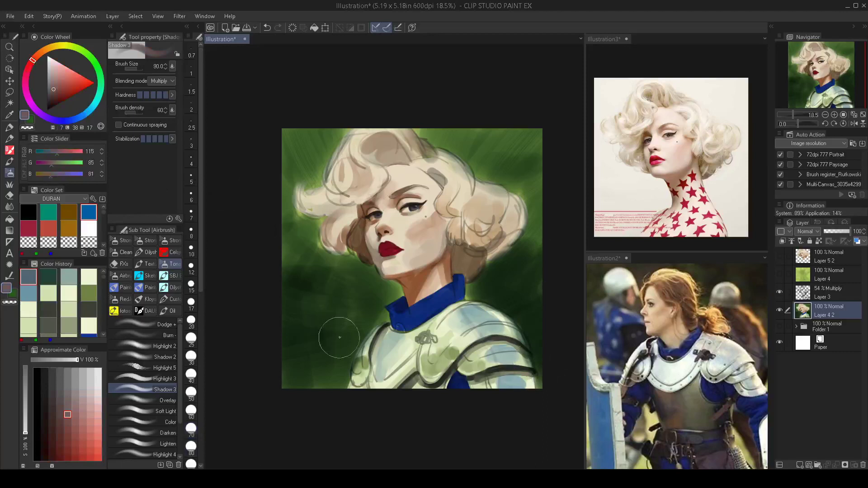
pyautogui.moveTo(354, 307)
pyautogui.mouseDown()
pyautogui.moveTo(319, 392)
pyautogui.moveTo(306, 314)
pyautogui.moveTo(289, 304)
pyautogui.moveTo(290, 342)
pyautogui.moveTo(323, 294)
pyautogui.moveTo(362, 297)
pyautogui.moveTo(366, 311)
pyautogui.moveTo(316, 374)
pyautogui.mouseUp()
pyautogui.hotkey('ctrl', 'z')
pyautogui.press(']')
pyautogui.press(']')
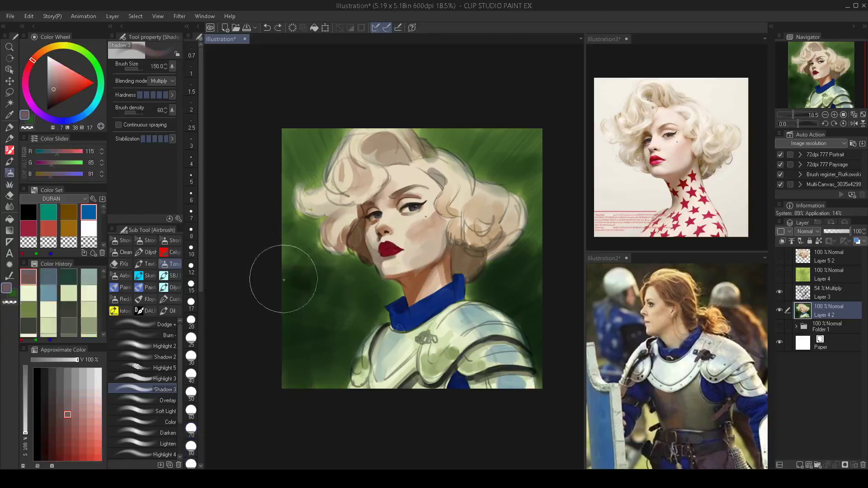
pyautogui.moveTo(281, 275); pyautogui.dragTo(316, 278)
pyautogui.moveTo(546, 241)
pyautogui.mouseDown()
pyautogui.moveTo(542, 271)
pyautogui.moveTo(497, 325)
pyautogui.mouseUp()
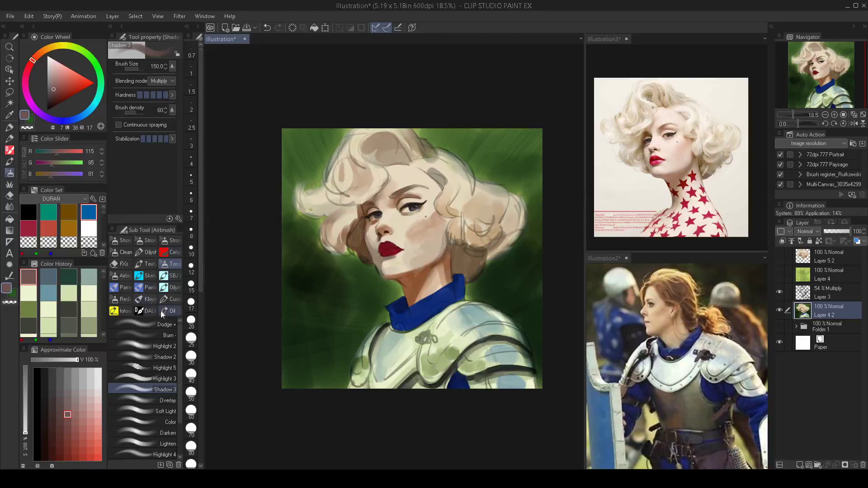
# Blend textured strokes into the background on both sides of the figure with the IK 36 brush, reducing its size from 400 to 250.
pyautogui.click(175, 278)
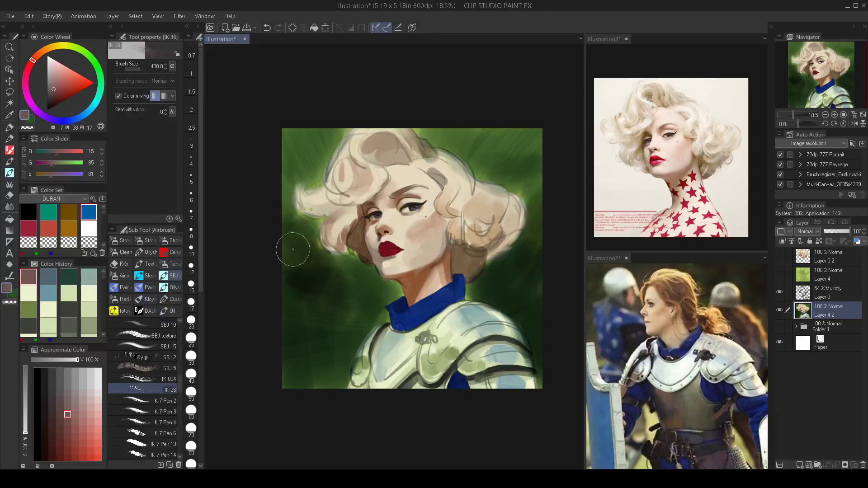
pyautogui.moveTo(308, 285)
pyautogui.mouseDown()
pyautogui.moveTo(320, 305)
pyautogui.moveTo(280, 267)
pyautogui.moveTo(310, 318)
pyautogui.moveTo(281, 325)
pyautogui.moveTo(285, 346)
pyautogui.mouseUp()
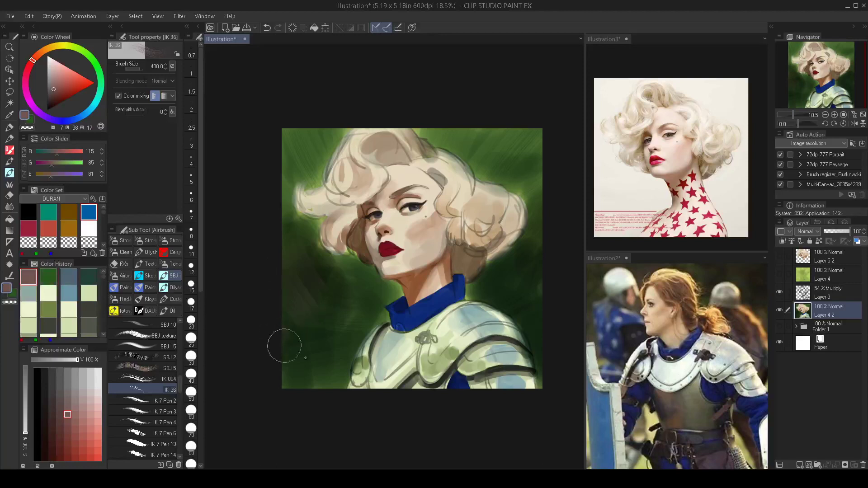
pyautogui.press('[')
pyautogui.moveTo(324, 275)
pyautogui.mouseDown()
pyautogui.moveTo(371, 294)
pyautogui.moveTo(345, 270)
pyautogui.moveTo(370, 289)
pyautogui.moveTo(369, 300)
pyautogui.moveTo(324, 250)
pyautogui.mouseUp()
pyautogui.press('[')
pyautogui.press('[')
pyautogui.moveTo(476, 291)
pyautogui.mouseDown()
pyautogui.moveTo(509, 254)
pyautogui.moveTo(501, 262)
pyautogui.moveTo(516, 264)
pyautogui.moveTo(518, 248)
pyautogui.moveTo(526, 256)
pyautogui.moveTo(534, 236)
pyautogui.moveTo(527, 212)
pyautogui.mouseUp()
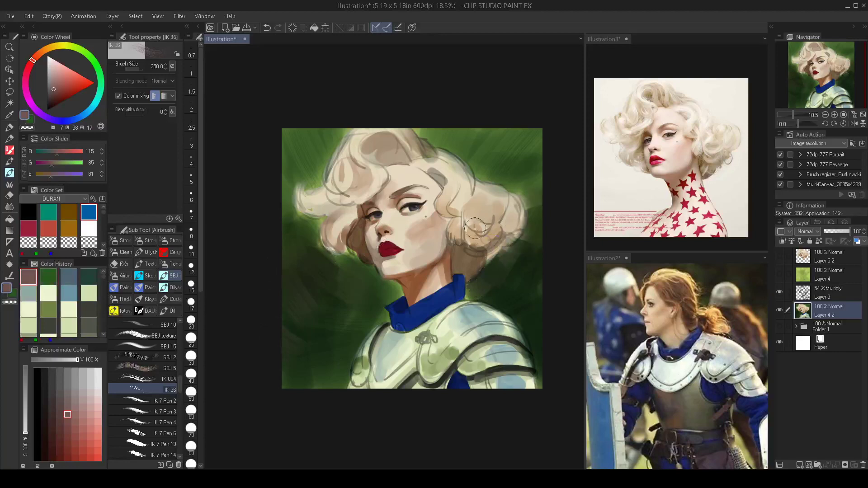
# Refine the background around the hair outline with the IK 36 brush, undoing unwanted strokes and reducing the size to 200.
pyautogui.press(']')
pyautogui.moveTo(337, 185)
pyautogui.mouseDown()
pyautogui.moveTo(296, 178)
pyautogui.moveTo(307, 194)
pyautogui.moveTo(298, 204)
pyautogui.moveTo(318, 218)
pyautogui.moveTo(328, 243)
pyautogui.moveTo(297, 184)
pyautogui.moveTo(310, 211)
pyautogui.moveTo(342, 233)
pyautogui.moveTo(338, 239)
pyautogui.moveTo(290, 193)
pyautogui.moveTo(330, 225)
pyautogui.moveTo(296, 207)
pyautogui.moveTo(290, 184)
pyautogui.moveTo(340, 237)
pyautogui.moveTo(289, 201)
pyautogui.moveTo(328, 228)
pyautogui.moveTo(302, 211)
pyautogui.moveTo(295, 192)
pyautogui.moveTo(326, 224)
pyautogui.moveTo(298, 195)
pyautogui.moveTo(300, 172)
pyautogui.moveTo(320, 210)
pyautogui.moveTo(316, 186)
pyautogui.moveTo(328, 203)
pyautogui.moveTo(334, 223)
pyautogui.moveTo(317, 239)
pyautogui.moveTo(334, 242)
pyautogui.moveTo(322, 256)
pyautogui.moveTo(336, 240)
pyautogui.moveTo(316, 243)
pyautogui.moveTo(335, 226)
pyautogui.moveTo(328, 222)
pyautogui.moveTo(346, 217)
pyautogui.moveTo(318, 240)
pyautogui.moveTo(374, 204)
pyautogui.moveTo(322, 241)
pyautogui.moveTo(350, 212)
pyautogui.mouseUp()
pyautogui.press('[')
pyautogui.press('[')
pyautogui.press('[')
pyautogui.hotkey('ctrl', 'z')
pyautogui.press('[')
pyautogui.hotkey('ctrl', 'z')
pyautogui.press(']')
pyautogui.press(']')
pyautogui.press(']')
pyautogui.press(']')
pyautogui.hotkey('ctrl', 'z')
pyautogui.press('[')
pyautogui.press('[')
pyautogui.press('[')
pyautogui.hotkey('ctrl', 'z')
pyautogui.hotkey('ctrl', 'z')
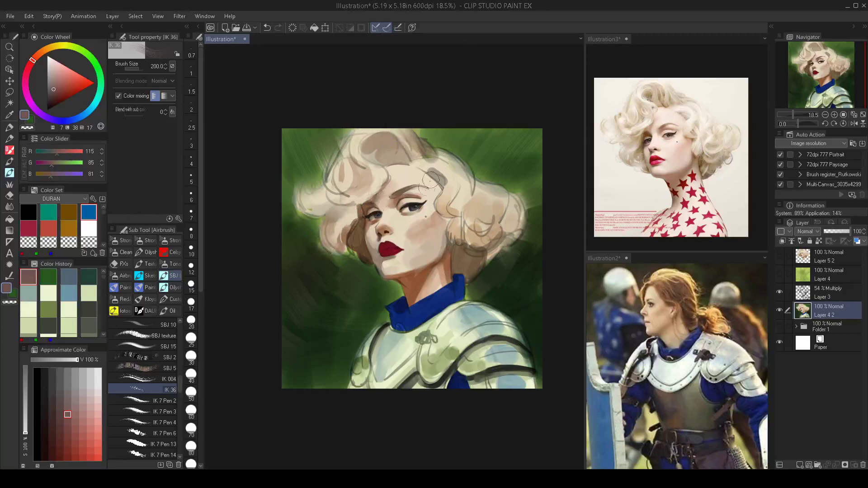
# Switch to Oil brush 9 and sample the brown (RGB 139, 96, 68) from the hair shadow beside the far eye.
pyautogui.moveTo(409, 232); pyautogui.dragTo(412, 213)
pyautogui.click(425, 227)
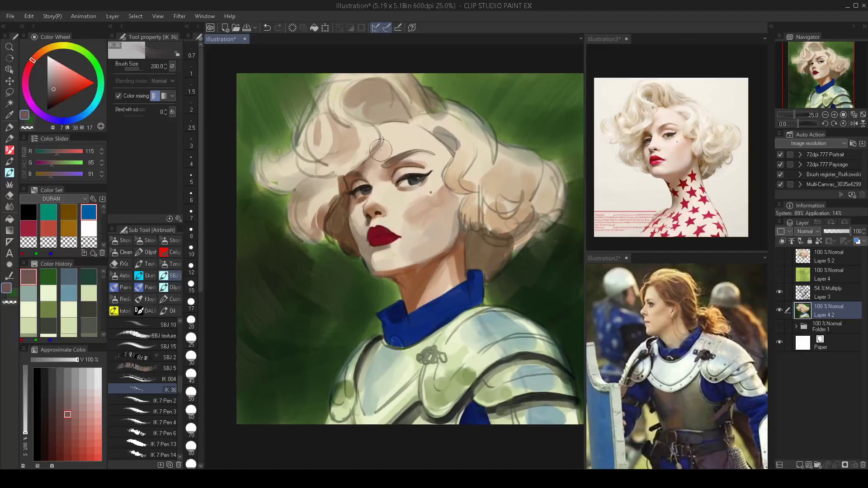
pyautogui.click(171, 308)
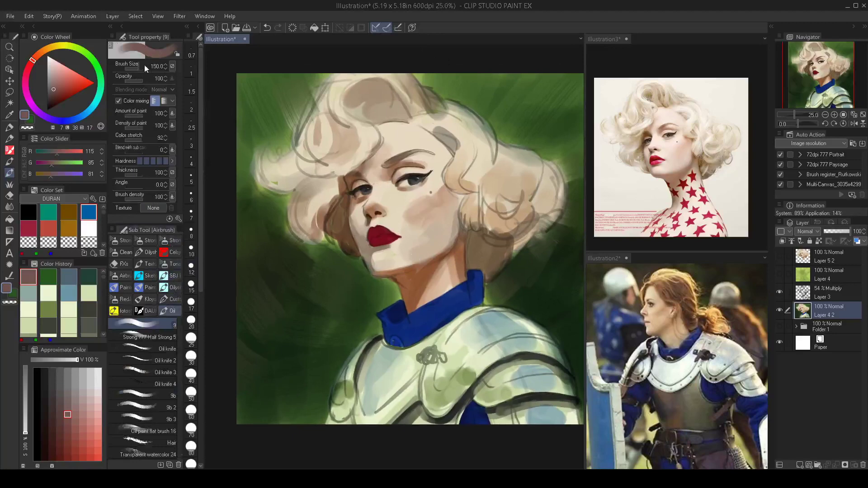
pyautogui.keyDown('alt'); pyautogui.click(346, 181); pyautogui.keyUp('alt')
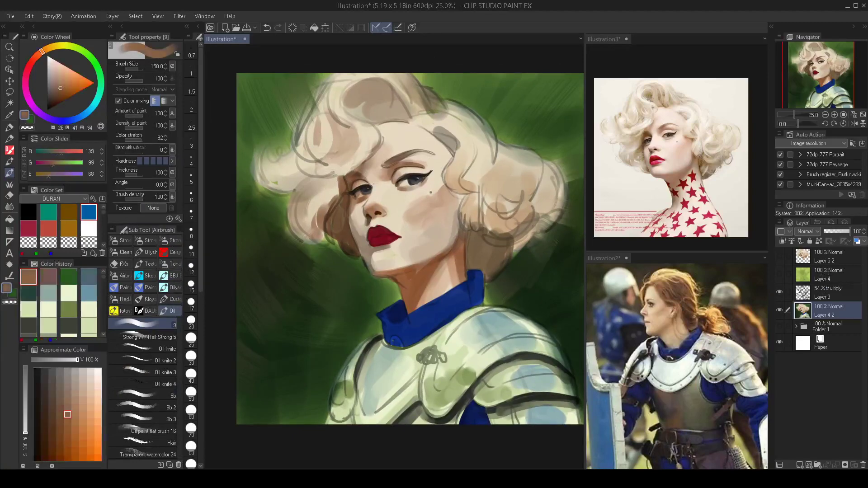
# Compare the painting with the Multiply sketch layer hidden, and create a merged copy of the visible layers above that layer.
pyautogui.click(779, 293)
pyautogui.click(780, 292)
pyautogui.click(823, 294)
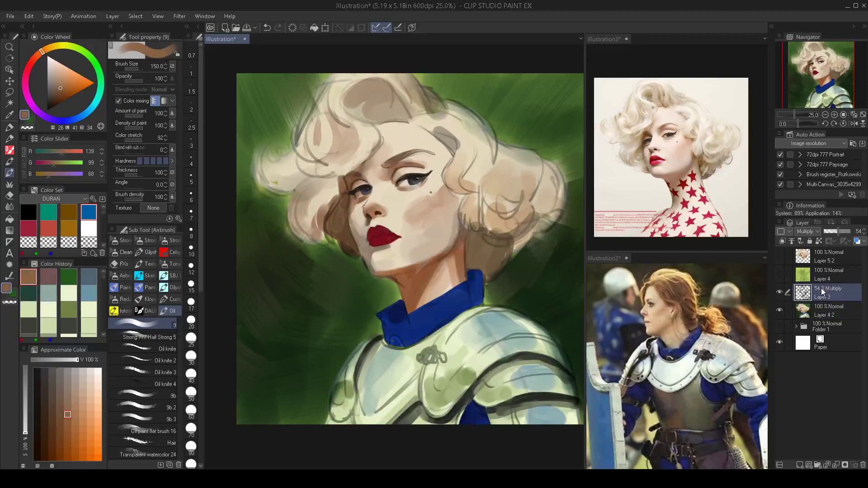
pyautogui.hotkey('ctrl', 'shift', 'alt', 'e')
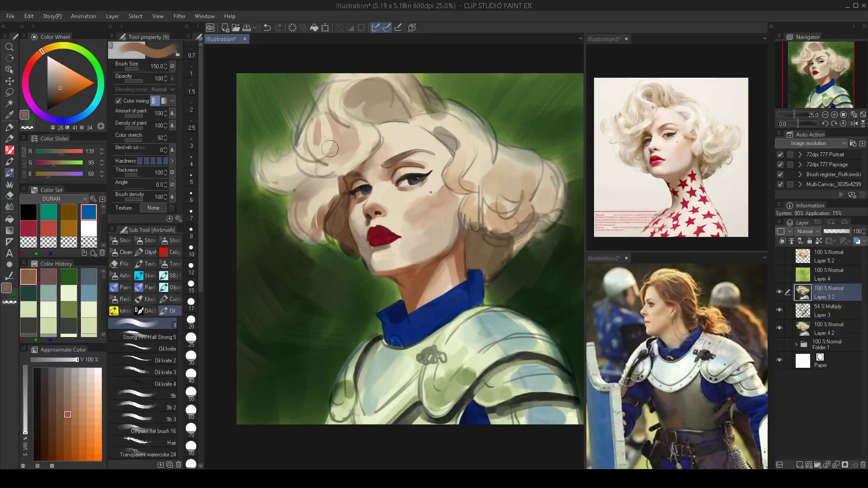
# Sample dark brown (RGB 110, 75, 51) from the hair shadow beside the far eye and reduce the brush size to 50.
pyautogui.press('[')
pyautogui.press('[')
pyautogui.press('[')
pyautogui.press('[')
pyautogui.keyDown('alt'); pyautogui.click(346, 193); pyautogui.keyUp('alt')
pyautogui.press('[')
pyautogui.press('[')
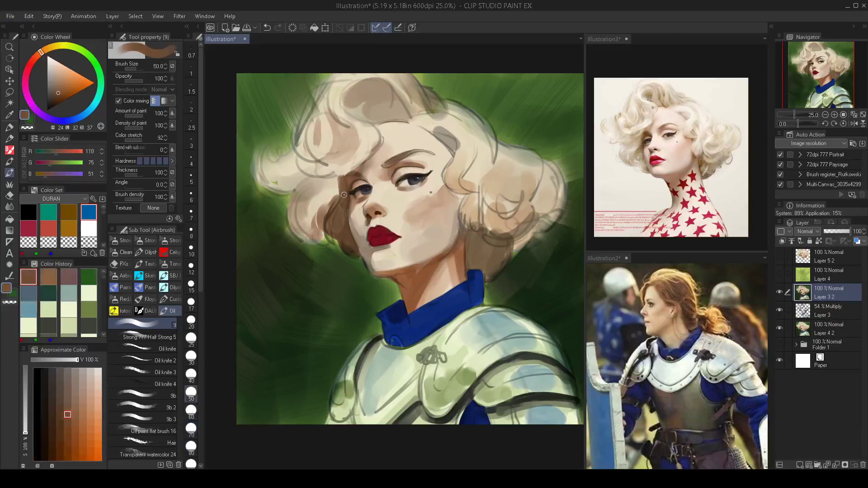
# Sample light cream (RGB 225, 214, 186) from the hair beside the far eye, paint over the hair shadow's edge, and set the brush size to 45.
pyautogui.press(']')
pyautogui.keyDown('alt'); pyautogui.click(332, 184); pyautogui.keyUp('alt')
pyautogui.press(']')
pyautogui.press(']')
pyautogui.moveTo(339, 183); pyautogui.dragTo(325, 205)
pyautogui.press('[')
pyautogui.press('[')
pyautogui.press('[')
pyautogui.press('[')
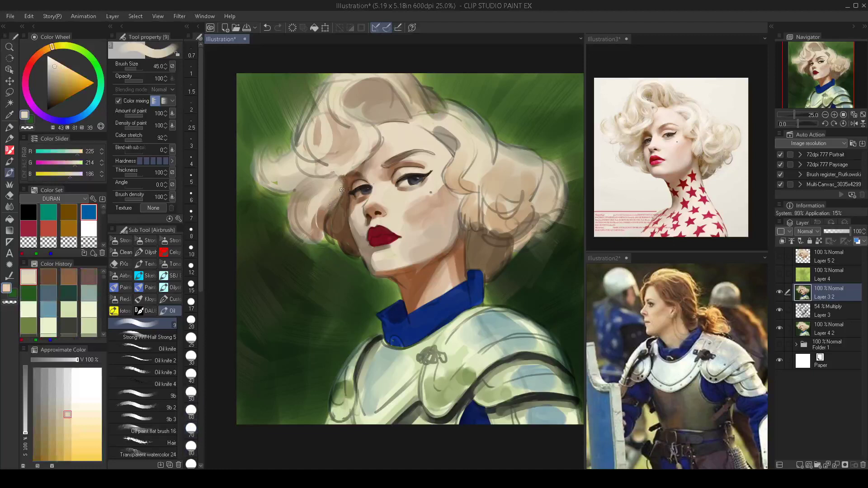
# Lighten the curl beside the far cheek with beige sampled from it (RGB 216, 201, 173) and set the brush size to 60.
pyautogui.keyDown('alt'); pyautogui.click(319, 203); pyautogui.keyUp('alt')
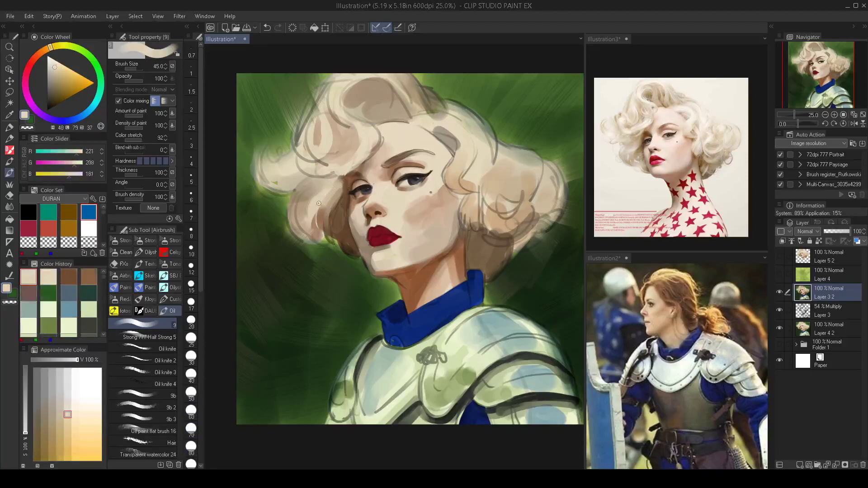
pyautogui.press(']')
pyautogui.press(']')
pyautogui.press(']')
pyautogui.press(']')
pyautogui.press(']')
pyautogui.keyDown('alt'); pyautogui.click(313, 195); pyautogui.keyUp('alt')
pyautogui.press('[')
pyautogui.press('[')
pyautogui.press('[')
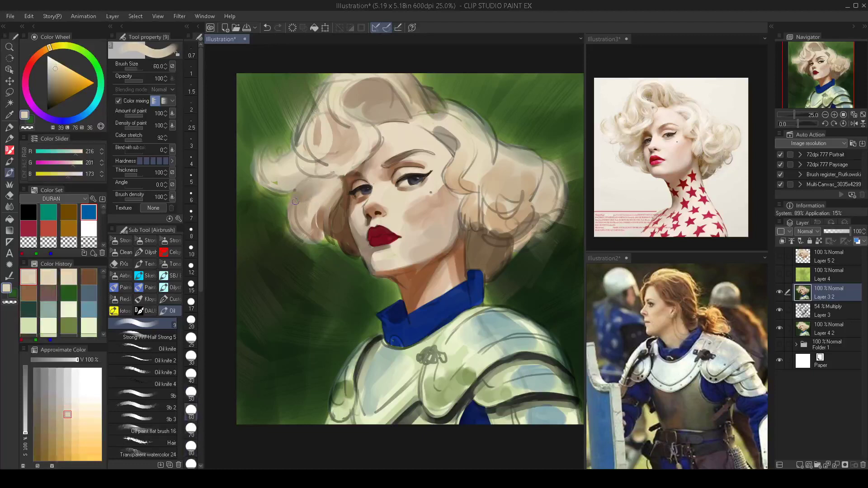
# Sample greyish brown (RGB 159, 143, 123) from the far-side curl and brush it across the curl's lower body at size 100.
pyautogui.press(']')
pyautogui.press(']')
pyautogui.keyDown('alt'); pyautogui.click(302, 198); pyautogui.keyUp('alt')
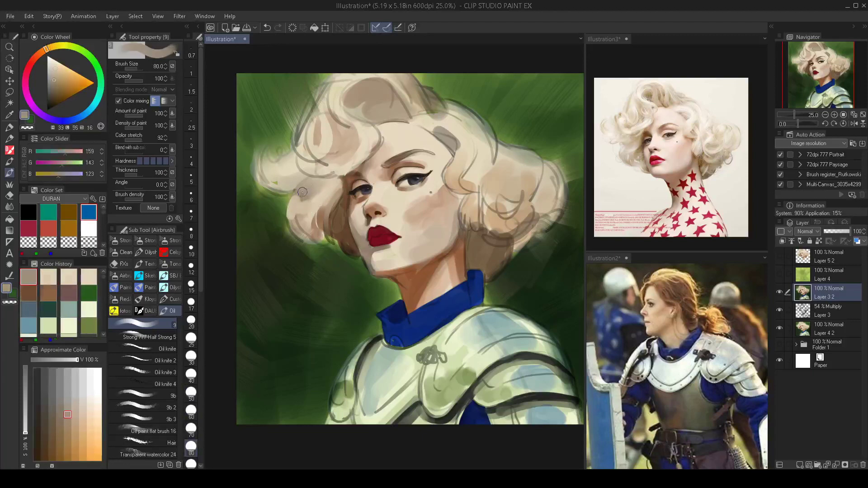
pyautogui.press(']')
pyautogui.press(']')
pyautogui.moveTo(301, 225)
pyautogui.mouseDown()
pyautogui.moveTo(300, 216)
pyautogui.moveTo(316, 216)
pyautogui.mouseUp()
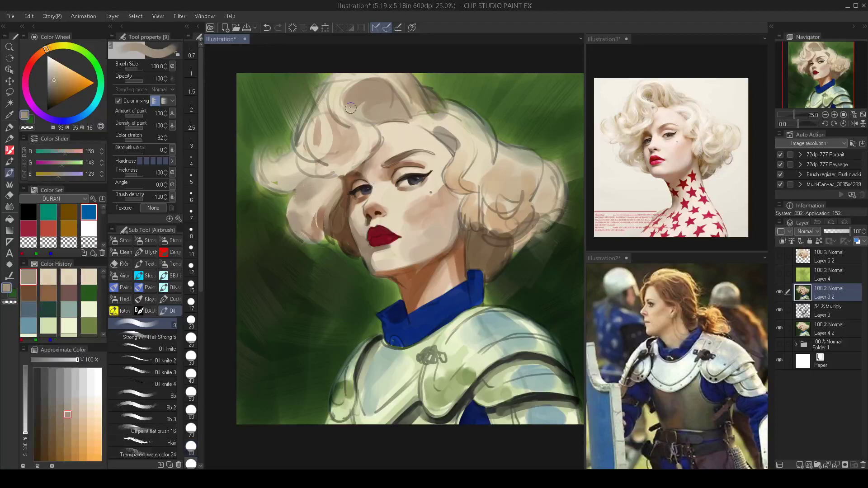
# Refine the far-side curl's outer edge with sampled beige (RGB 210, 194, 166) at brush size 15, undoing an unwanted stroke.
pyautogui.press('[')
pyautogui.press('[')
pyautogui.press('[')
pyautogui.press('[')
pyautogui.press('[')
pyautogui.press('[')
pyautogui.press('[')
pyautogui.press('[')
pyautogui.press('[')
pyautogui.press('[')
pyautogui.press('[')
pyautogui.keyDown('alt'); pyautogui.click(286, 208); pyautogui.keyUp('alt')
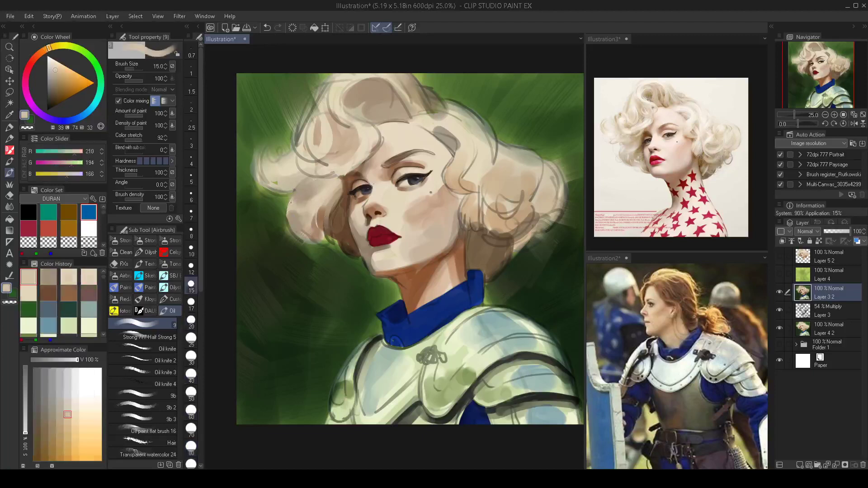
pyautogui.hotkey('ctrl', 'z')
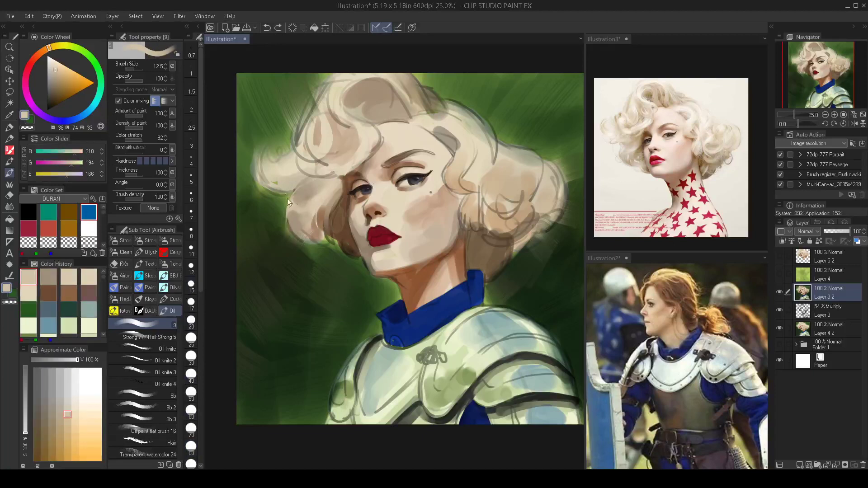
pyautogui.press(']')
pyautogui.press(']')
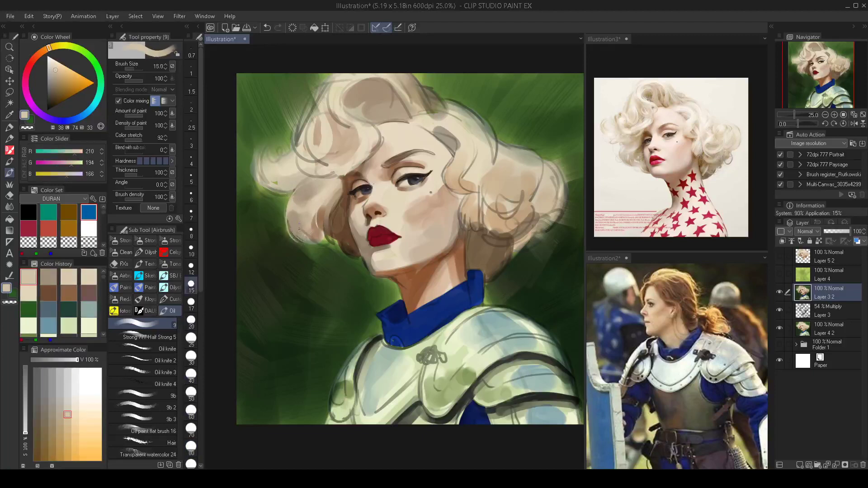
# Sample brown (RGB 147, 109, 79) from the inner shadow of the far-side curl and increase the brush size from 20 to 35.
pyautogui.press(']')
pyautogui.keyDown('alt'); pyautogui.click(322, 223); pyautogui.keyUp('alt')
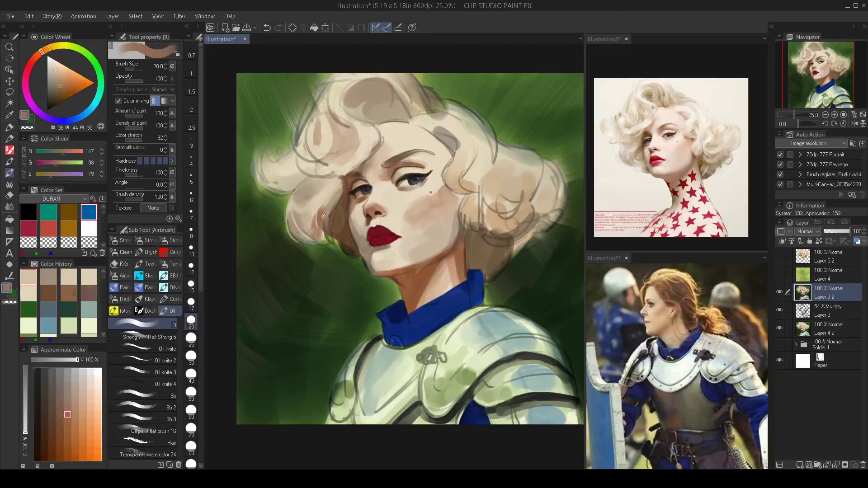
pyautogui.press(']')
pyautogui.press(']')
pyautogui.press(']')
# Darken the lower part of the far-side curl with dark brown (RGB 97, 67, 44), enlarging the brush to size 80.
pyautogui.keyDown('alt'); pyautogui.click(300, 232); pyautogui.keyUp('alt')
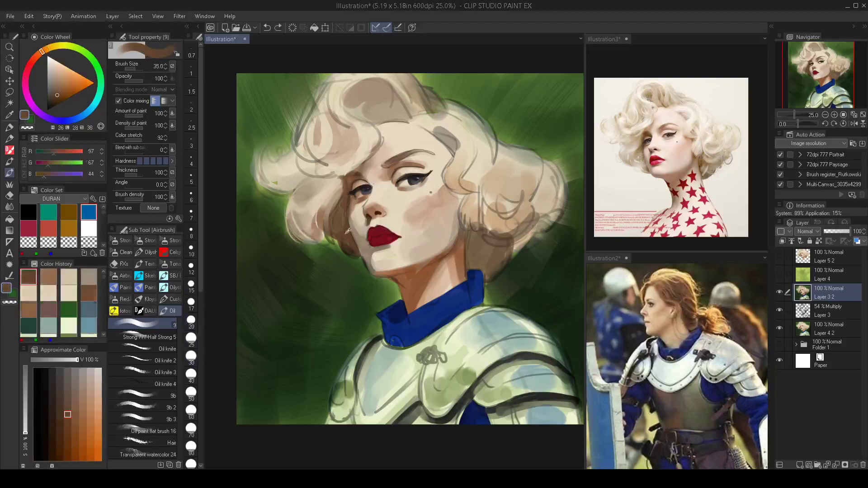
pyautogui.press(']')
pyautogui.press(']')
pyautogui.press(']')
pyautogui.press(']')
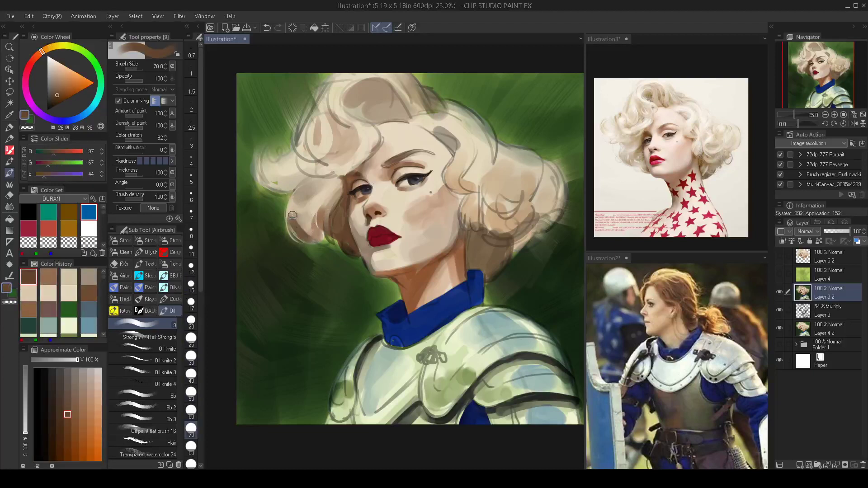
pyautogui.press('[')
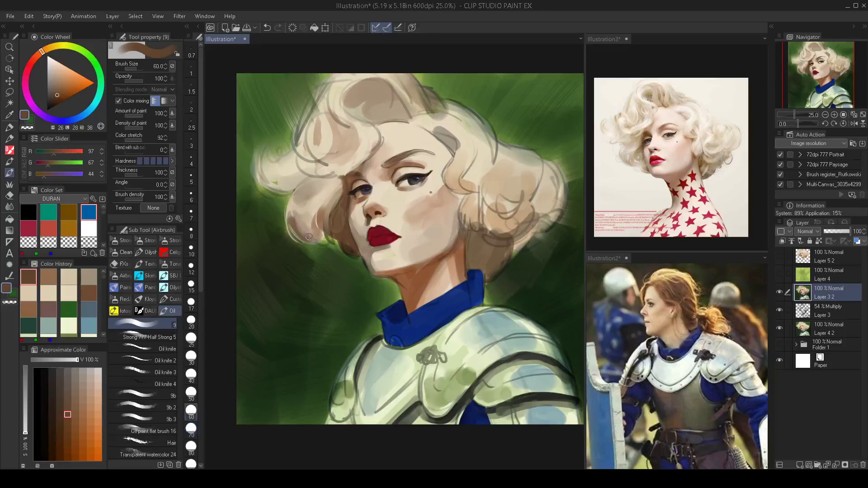
pyautogui.press(']')
pyautogui.press(']')
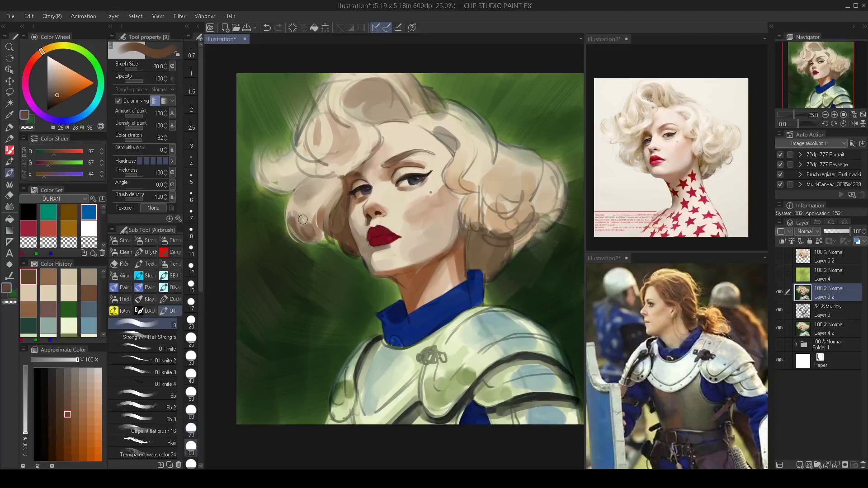
# Reduce the brush size to 17.5 and define the bottom edge of the far-side curl with a thin dark brown stroke.
pyautogui.press('[')
pyautogui.press('[')
pyautogui.press('[')
pyautogui.press('[')
pyautogui.press('[')
pyautogui.press('[')
pyautogui.press('[')
pyautogui.press('[')
pyautogui.press('[')
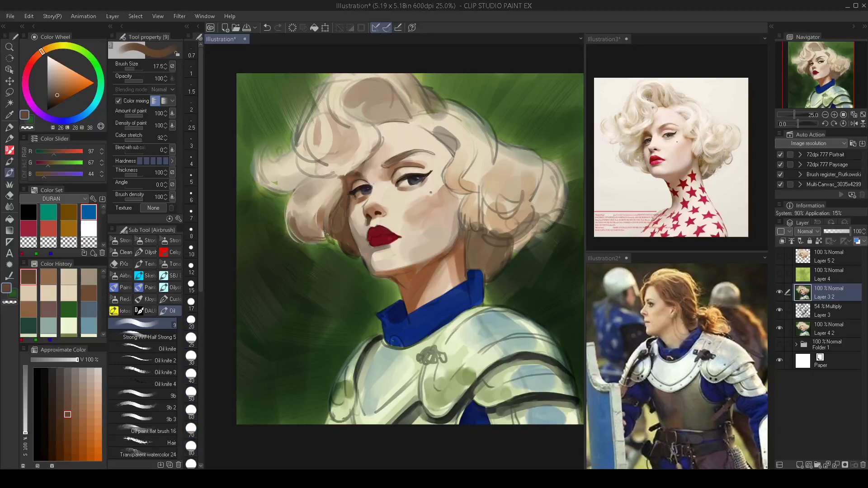
pyautogui.moveTo(303, 230); pyautogui.dragTo(320, 244)
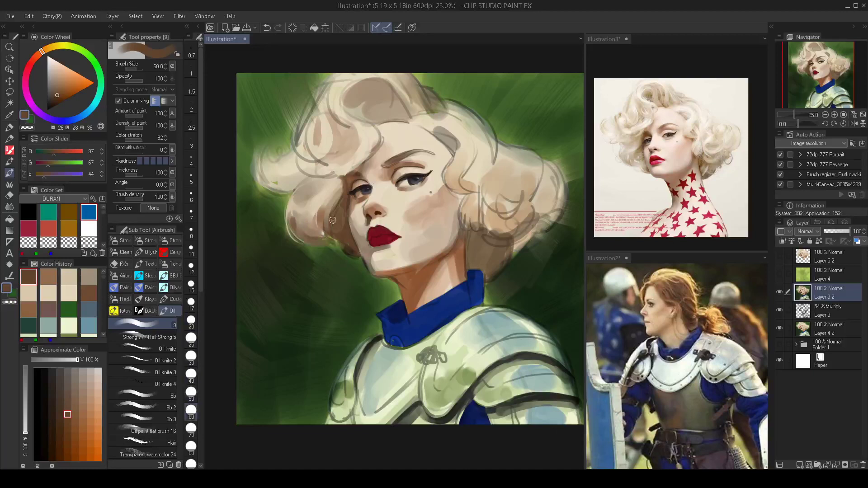
# Blend the inner edge of the far-side curl with sampled light brown (RGB 170, 145, 119) at size 60, then reduce the size to 20.
pyautogui.keyDown('alt'); pyautogui.click(314, 212); pyautogui.keyUp('alt')
pyautogui.moveTo(328, 235); pyautogui.dragTo(326, 233)
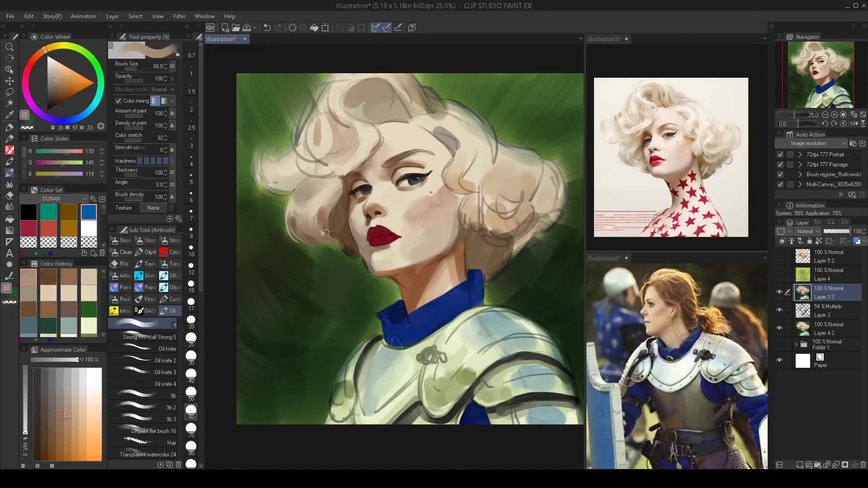
pyautogui.press('[')
pyautogui.press('[')
pyautogui.press('[')
pyautogui.press('[')
pyautogui.press('[')
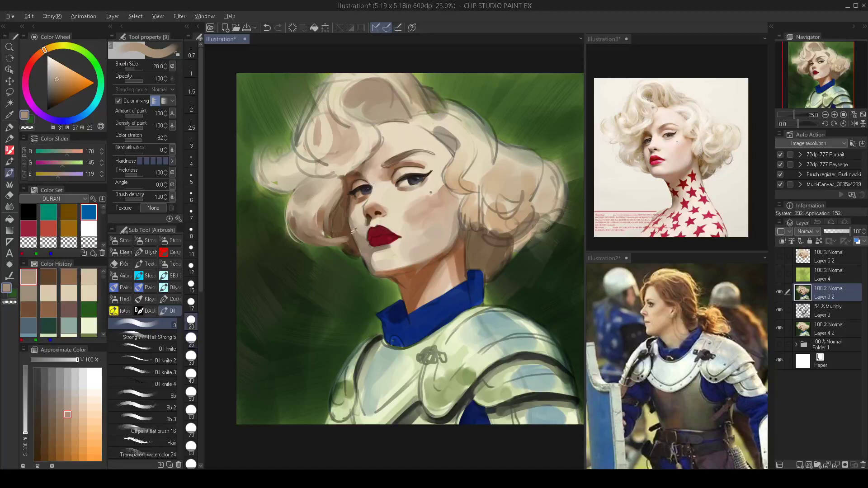
# Deepen the hair shadow beside the far cheek with dark brown (RGB 97, 69, 45), then sample light brown (RGB 180, 158, 129).
pyautogui.keyDown('alt'); pyautogui.click(353, 231); pyautogui.keyUp('alt')
pyautogui.moveTo(324, 172); pyautogui.dragTo(347, 233)
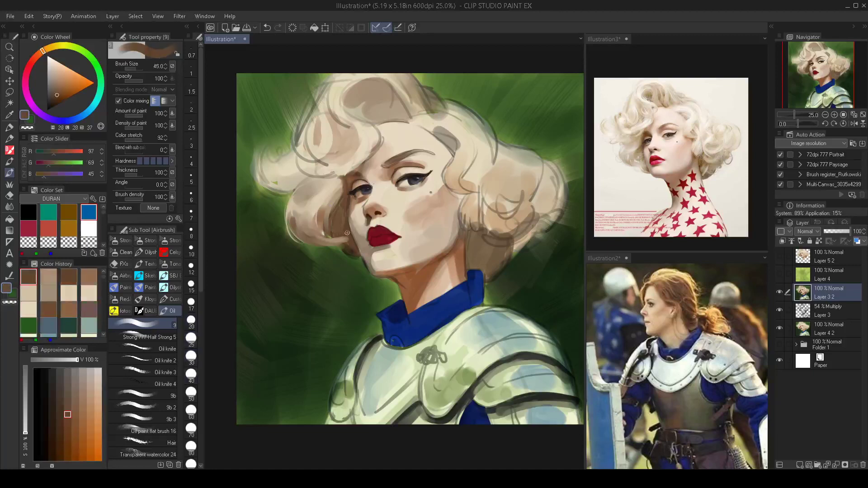
pyautogui.moveTo(331, 205)
pyautogui.mouseDown()
pyautogui.moveTo(342, 214)
pyautogui.moveTo(334, 209)
pyautogui.moveTo(343, 187)
pyautogui.mouseUp()
pyautogui.keyDown('alt'); pyautogui.click(336, 208); pyautogui.keyUp('alt')
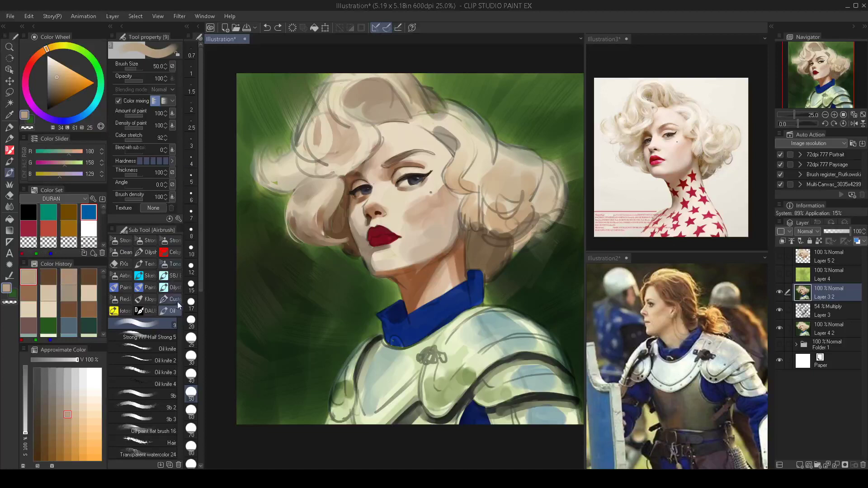
# Switch to the Transparent watercolor 24 brush, stroke it over the far-side hair, and reduce its size to 100.
pyautogui.click(158, 454)
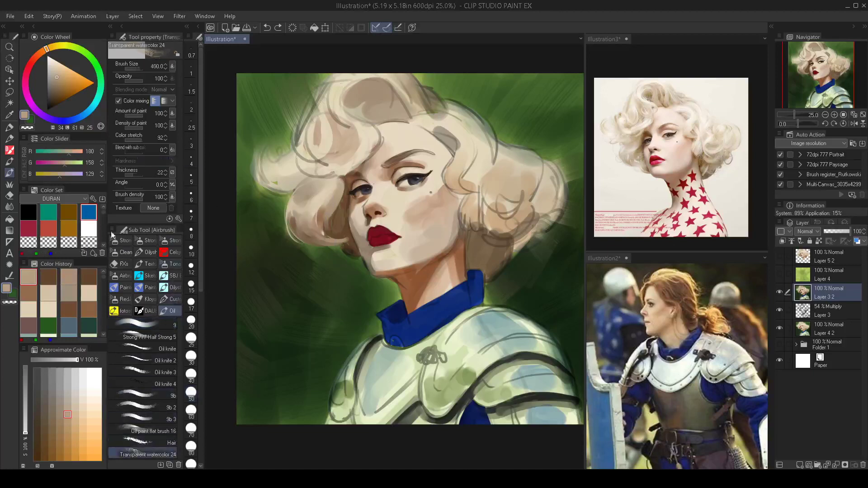
pyautogui.moveTo(312, 142)
pyautogui.mouseDown()
pyautogui.moveTo(334, 206)
pyautogui.moveTo(345, 185)
pyautogui.moveTo(336, 208)
pyautogui.mouseUp()
pyautogui.press('[')
pyautogui.press('[')
pyautogui.press('[')
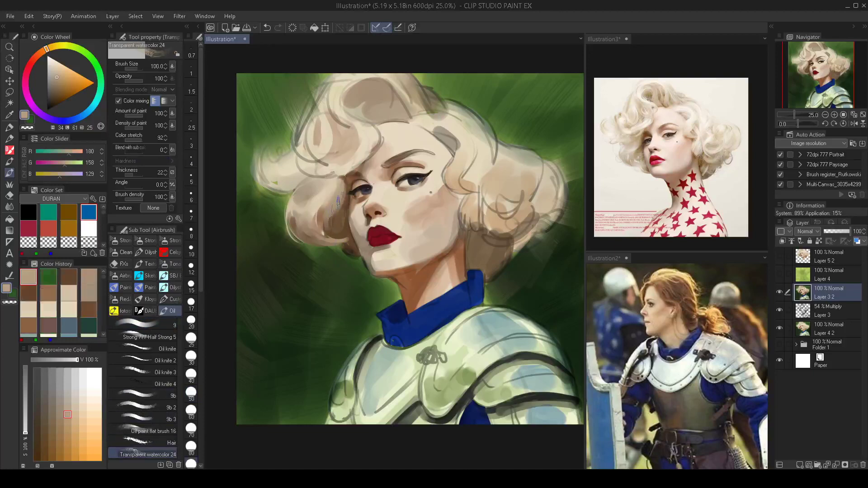
# Paint hair strands into the shadow beside the far cheek, using sampled dark brown (RGB 107, 80, 54).
pyautogui.moveTo(335, 214)
pyautogui.mouseDown()
pyautogui.moveTo(329, 238)
pyautogui.moveTo(343, 239)
pyautogui.mouseUp()
pyautogui.keyDown('alt'); pyautogui.click(338, 218); pyautogui.keyUp('alt')
pyautogui.press('[')
pyautogui.press('[')
pyautogui.moveTo(342, 206); pyautogui.dragTo(334, 221)
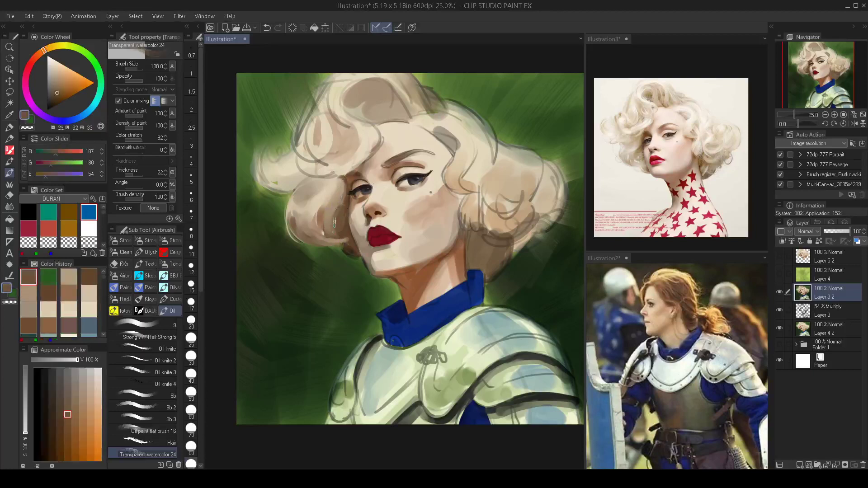
# Rework the far-side curl's outer edge with sampled beige (RGB 208, 193, 165), undoing unwanted strokes and reducing the brush size to 90.
pyautogui.keyDown('alt'); pyautogui.click(292, 202); pyautogui.keyUp('alt')
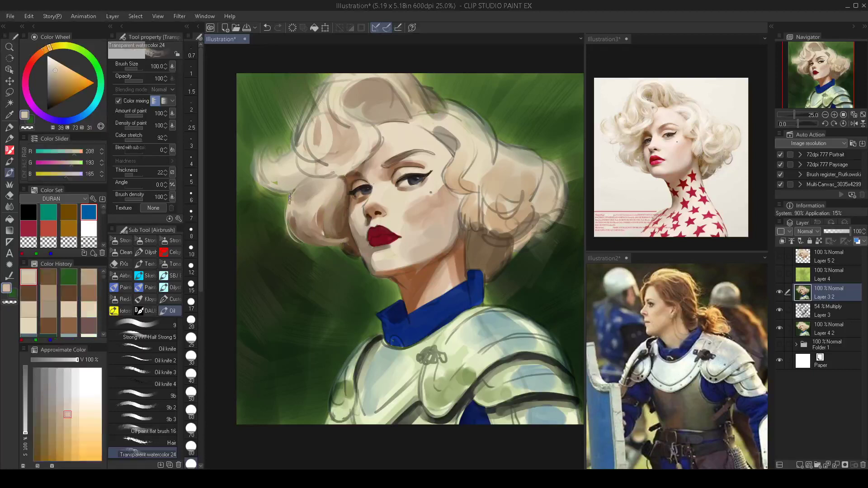
pyautogui.moveTo(299, 189); pyautogui.dragTo(289, 229)
pyautogui.hotkey('ctrl', 'z')
pyautogui.press(']')
pyautogui.press(']')
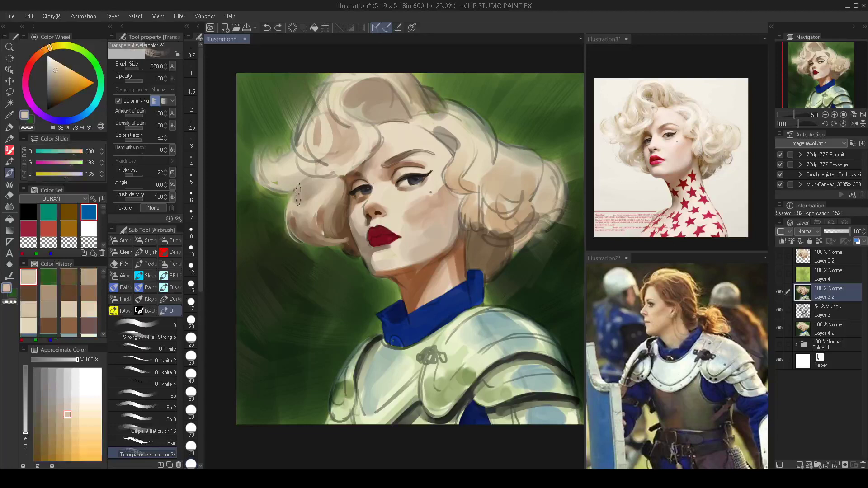
pyautogui.moveTo(297, 194); pyautogui.dragTo(289, 237)
pyautogui.hotkey('ctrl', 'z')
pyautogui.press('[')
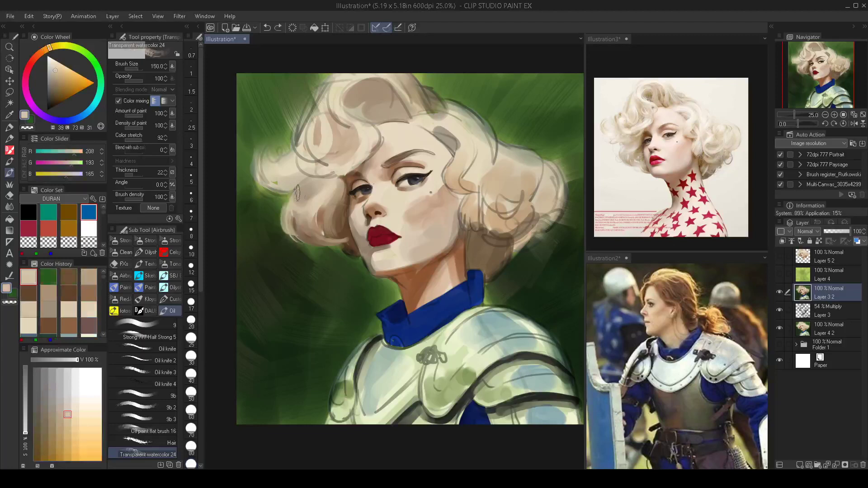
pyautogui.press('[')
pyautogui.press('[')
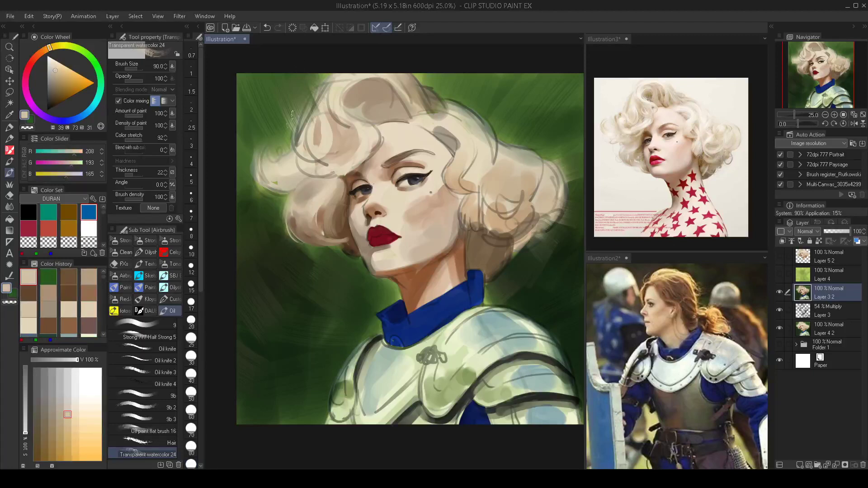
# Try a dark brown (RGB 97, 68, 45) strand across the far-side curl at brush size 100 and undo the stroke.
pyautogui.keyDown('alt'); pyautogui.click(348, 228); pyautogui.keyUp('alt')
pyautogui.press(']')
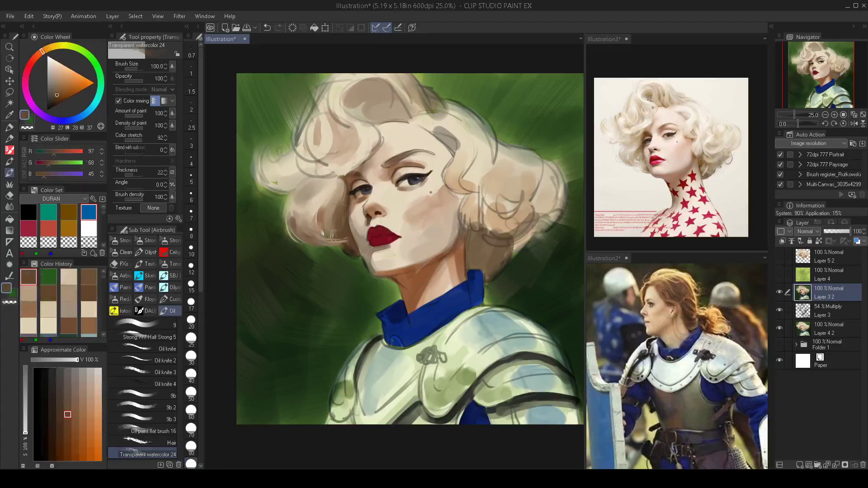
pyautogui.moveTo(343, 240)
pyautogui.mouseDown()
pyautogui.moveTo(309, 232)
pyautogui.moveTo(310, 218)
pyautogui.moveTo(330, 240)
pyautogui.moveTo(308, 214)
pyautogui.mouseUp()
pyautogui.hotkey('ctrl', 'z')
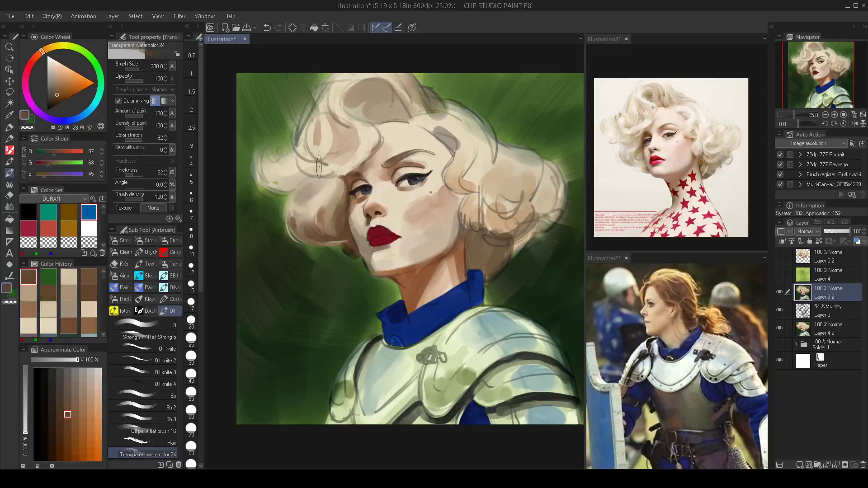
# Brush sampled cream (RGB 228, 214, 190) across the front wave above the far eye with the brush at size 175.
pyautogui.press(']')
pyautogui.press(']')
pyautogui.press('[')
pyautogui.keyDown('alt'); pyautogui.click(355, 154); pyautogui.keyUp('alt')
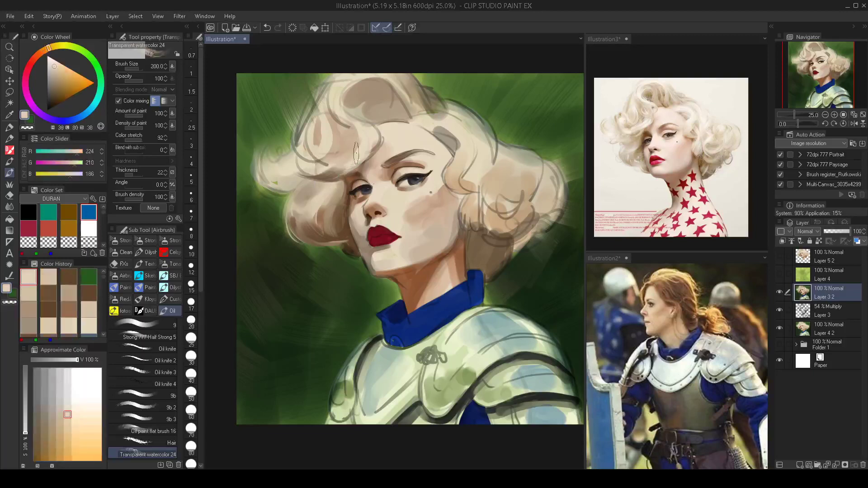
pyautogui.press('[')
pyautogui.keyDown('alt'); pyautogui.click(356, 152); pyautogui.keyUp('alt')
pyautogui.moveTo(357, 152)
pyautogui.mouseDown()
pyautogui.moveTo(298, 164)
pyautogui.moveTo(336, 167)
pyautogui.mouseUp()
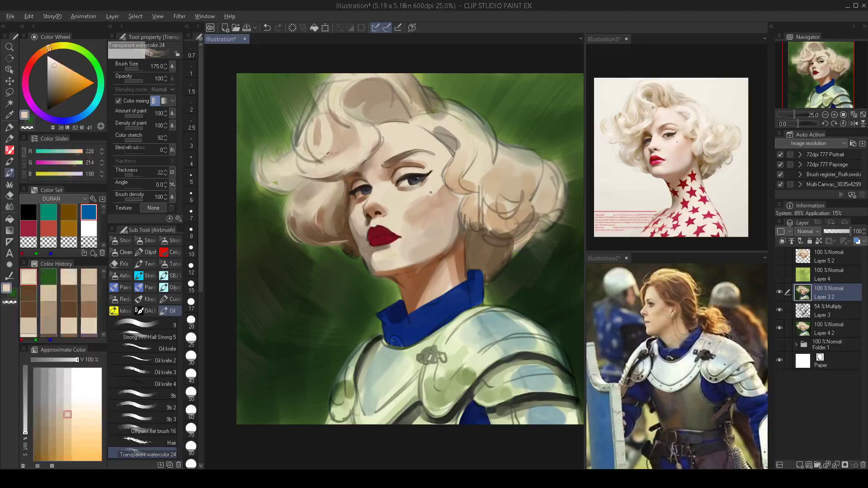
# Paint an olive-brown (RGB 112, 92, 62) shadow strand in the front curl, undoing unwanted strokes and setting the brush size to 250.
pyautogui.keyDown('alt'); pyautogui.click(348, 213); pyautogui.keyUp('alt')
pyautogui.press(']')
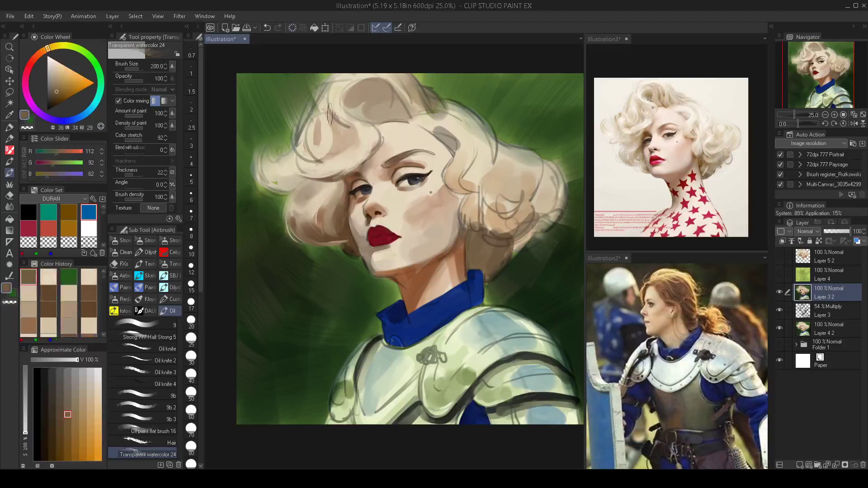
pyautogui.press(']')
pyautogui.moveTo(327, 153)
pyautogui.mouseDown()
pyautogui.moveTo(328, 120)
pyautogui.moveTo(335, 124)
pyautogui.moveTo(328, 114)
pyautogui.moveTo(331, 148)
pyautogui.mouseUp()
pyautogui.hotkey('ctrl', 'z')
pyautogui.press('[')
pyautogui.press('[')
pyautogui.hotkey('ctrl', 'z')
pyautogui.moveTo(335, 115); pyautogui.dragTo(328, 152)
pyautogui.press(']')
pyautogui.press(']')
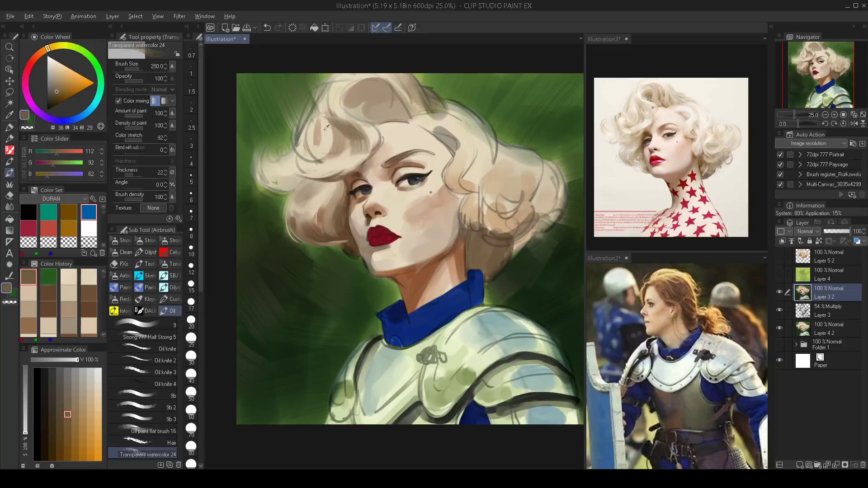
# Sample cream (RGB 225, 214, 186) from the front curl, then pale yellow (RGB 222, 215, 177) from the hair's upper edge at brush size 250.
pyautogui.keyDown('alt'); pyautogui.click(325, 128); pyautogui.keyUp('alt')
pyautogui.press('[')
pyautogui.press('[')
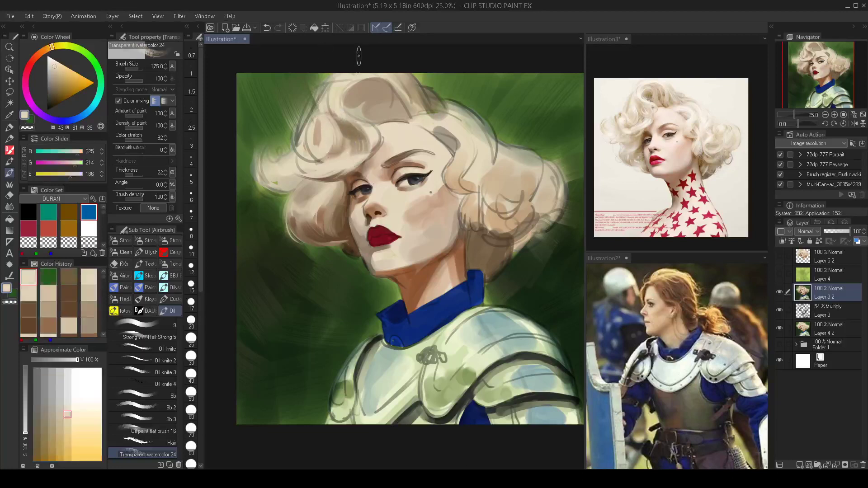
pyautogui.keyDown('alt'); pyautogui.click(335, 87); pyautogui.keyUp('alt')
pyautogui.press(']')
pyautogui.press(']')
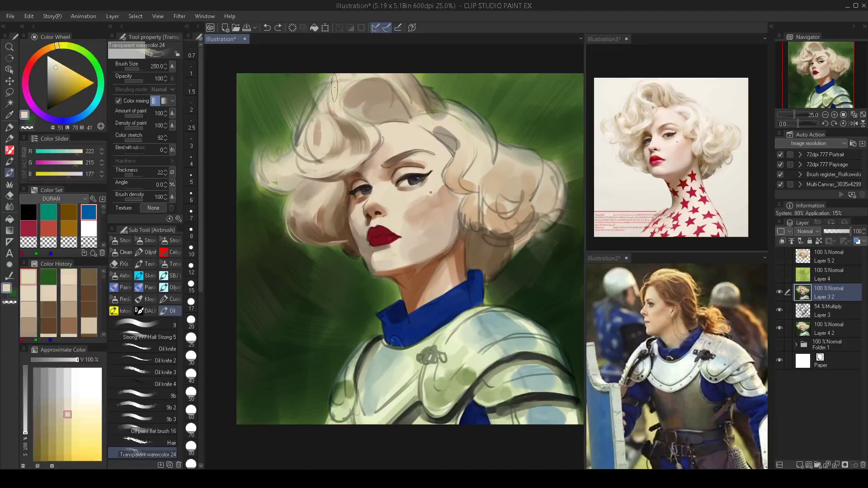
# Sample light cream (RGB 223, 211, 183) from the outer part of the front curl and reduce the brush size to 125.
pyautogui.keyDown('alt'); pyautogui.click(315, 118); pyautogui.keyUp('alt')
pyautogui.press('[')
pyautogui.press('[')
pyautogui.press('[')
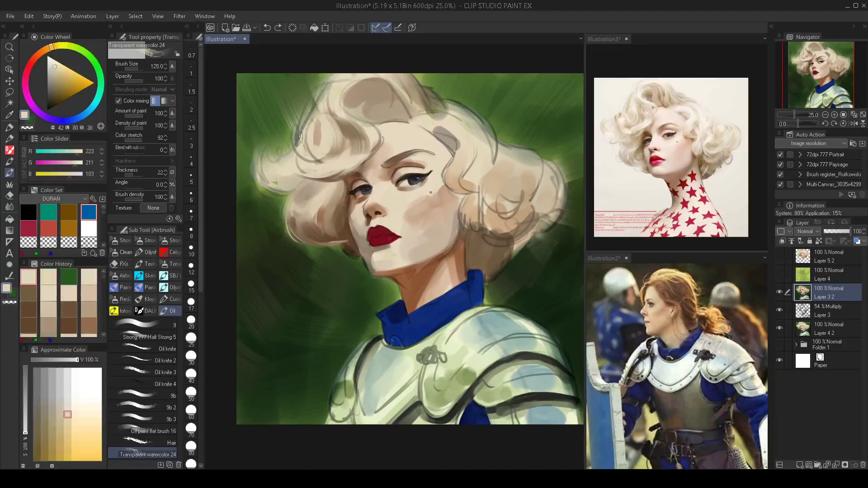
# Brush light cream down the outer edge of the front curl, sample tan (RGB 192, 164, 137) inside it and undo the unwanted strand strokes.
pyautogui.moveTo(302, 135)
pyautogui.mouseDown()
pyautogui.moveTo(334, 77)
pyautogui.moveTo(301, 156)
pyautogui.moveTo(306, 124)
pyautogui.moveTo(302, 160)
pyautogui.mouseUp()
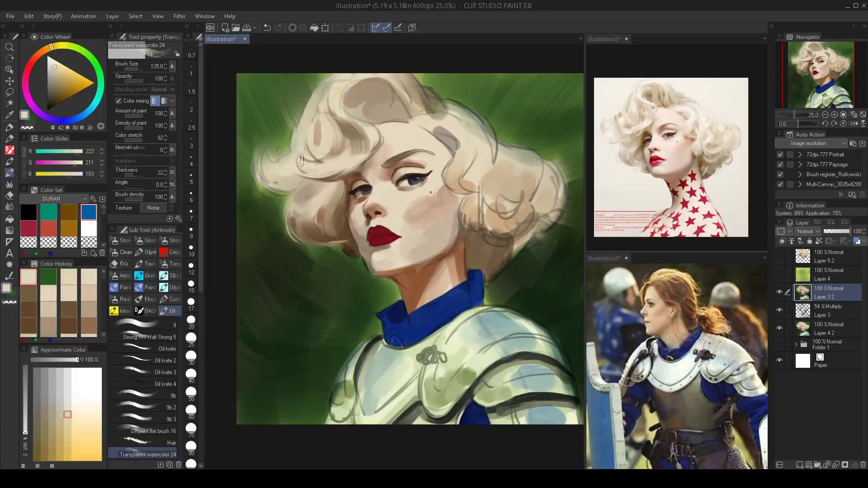
pyautogui.keyDown('alt'); pyautogui.click(322, 133); pyautogui.keyUp('alt')
pyautogui.moveTo(330, 86); pyautogui.dragTo(303, 148)
pyautogui.hotkey('ctrl', 'z')
pyautogui.hotkey('ctrl', 'z')
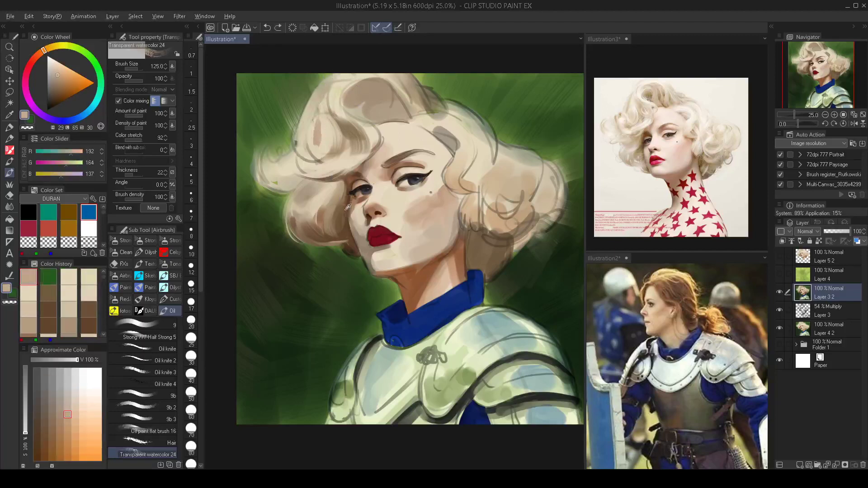
# Try an olive-brown (RGB 113, 92, 62) shadow strand down the upper front curl and undo it.
pyautogui.keyDown('alt'); pyautogui.click(348, 207); pyautogui.keyUp('alt')
pyautogui.moveTo(331, 80); pyautogui.dragTo(304, 140)
pyautogui.moveTo(323, 102); pyautogui.dragTo(309, 131)
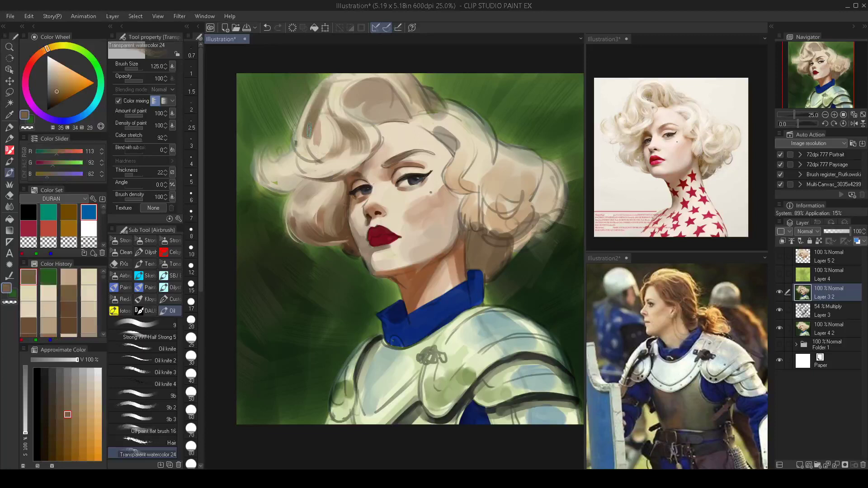
pyautogui.hotkey('ctrl', 'z')
# Mix a warm tan (RGB 179, 133, 97) from a sampled hair brown and paint a short strand in the front curl at brush size 80.
pyautogui.keyDown('alt'); pyautogui.click(323, 209); pyautogui.keyUp('alt')
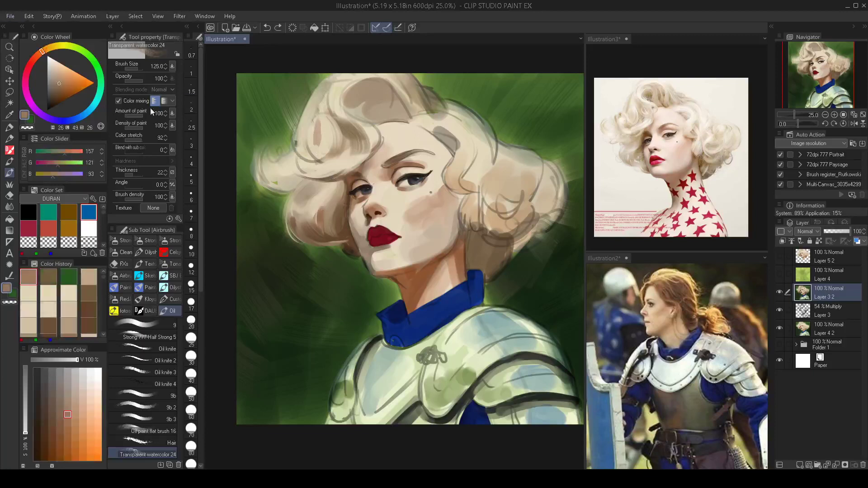
pyautogui.moveTo(66, 79); pyautogui.dragTo(64, 79)
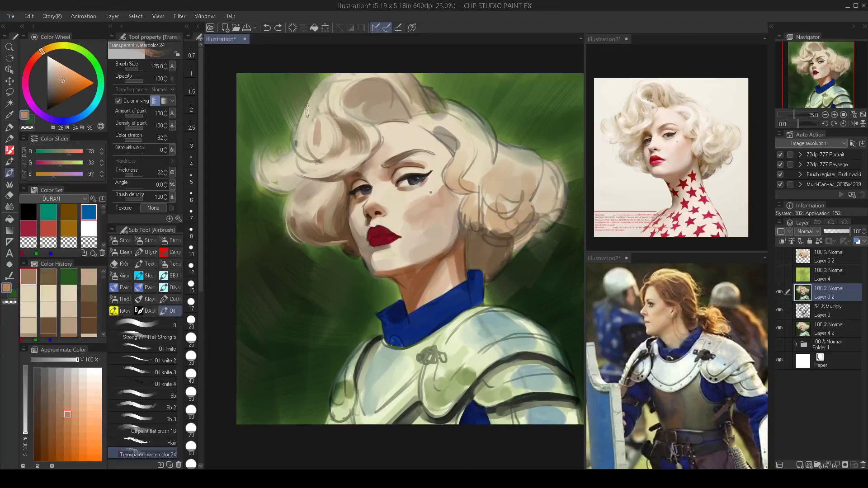
pyautogui.press('[')
pyautogui.press('[')
pyautogui.moveTo(315, 109); pyautogui.dragTo(307, 124)
# Sample cream (RGB 223, 212, 183) from the front curl and paint light strands through its middle at brush size 80.
pyautogui.keyDown('alt'); pyautogui.click(328, 128); pyautogui.keyUp('alt')
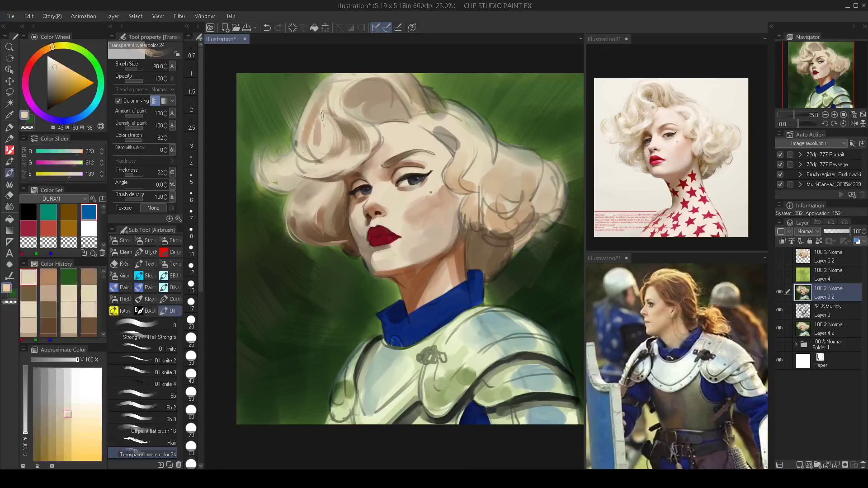
pyautogui.press('[')
pyautogui.press('[')
pyautogui.press(']')
pyautogui.moveTo(325, 125); pyautogui.dragTo(322, 146)
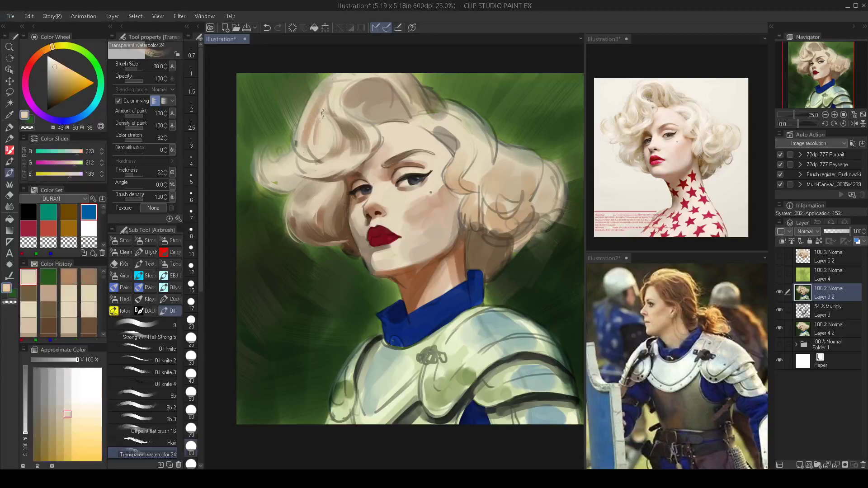
pyautogui.moveTo(322, 113)
pyautogui.mouseDown()
pyautogui.moveTo(316, 146)
pyautogui.moveTo(309, 125)
pyautogui.moveTo(313, 140)
pyautogui.moveTo(312, 114)
pyautogui.moveTo(323, 150)
pyautogui.moveTo(304, 137)
pyautogui.moveTo(297, 144)
pyautogui.moveTo(317, 168)
pyautogui.moveTo(300, 143)
pyautogui.moveTo(318, 160)
pyautogui.moveTo(301, 151)
pyautogui.moveTo(310, 135)
pyautogui.moveTo(292, 153)
pyautogui.moveTo(303, 176)
pyautogui.moveTo(289, 170)
pyautogui.moveTo(332, 174)
pyautogui.moveTo(297, 176)
pyautogui.moveTo(287, 156)
pyautogui.moveTo(286, 165)
pyautogui.moveTo(308, 167)
pyautogui.moveTo(298, 152)
pyautogui.moveTo(312, 171)
pyautogui.moveTo(311, 145)
pyautogui.moveTo(321, 159)
pyautogui.moveTo(308, 150)
pyautogui.moveTo(302, 156)
pyautogui.moveTo(306, 147)
pyautogui.moveTo(319, 150)
pyautogui.moveTo(311, 121)
pyautogui.moveTo(319, 143)
pyautogui.mouseUp()
# Blend the strands inside the front curl with tones sampled from it, using a larger brush.
pyautogui.keyDown('alt'); pyautogui.click(316, 122); pyautogui.keyUp('alt')
pyautogui.keyDown('alt'); pyautogui.click(318, 132); pyautogui.keyUp('alt')
pyautogui.press(']')
pyautogui.press(']')
pyautogui.keyDown('alt'); pyautogui.click(308, 137); pyautogui.keyUp('alt')
# Refine the lower part of the front curl with sampled hair tones, ending with cream (RGB 222, 210, 181) at brush size 125.
pyautogui.keyDown('alt'); pyautogui.click(322, 179); pyautogui.keyUp('alt')
pyautogui.press(']')
pyautogui.keyDown('alt'); pyautogui.click(310, 171); pyautogui.keyUp('alt')
pyautogui.keyDown('alt'); pyautogui.click(326, 177); pyautogui.keyUp('alt')
pyautogui.press(']')
pyautogui.press(']')
pyautogui.keyDown('alt'); pyautogui.click(344, 213); pyautogui.keyUp('alt')
pyautogui.keyDown('alt'); pyautogui.click(306, 151); pyautogui.keyUp('alt')
pyautogui.press('[')
pyautogui.press('[')
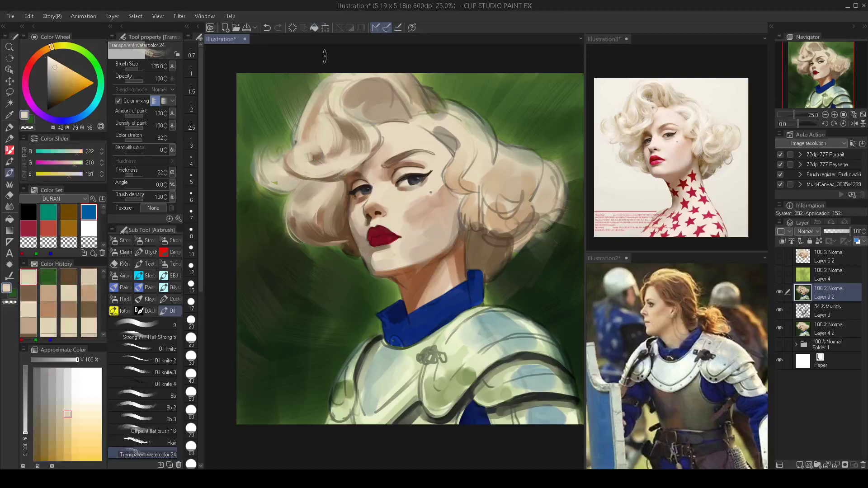
# Shade the hair beside the far cheek with sampled grey-brown (RGB 147, 122, 95) at brush size 150, and reduce the brush to 125.
pyautogui.moveTo(438, 283); pyautogui.dragTo(437, 242)
pyautogui.press('h')
pyautogui.press('h')
pyautogui.moveTo(445, 256); pyautogui.dragTo(441, 287)
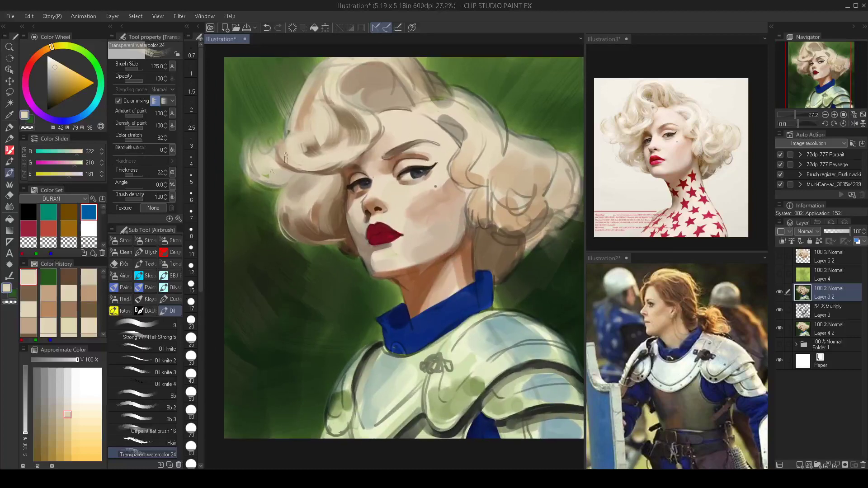
pyautogui.press(']')
pyautogui.keyDown('alt'); pyautogui.click(325, 217); pyautogui.keyUp('alt')
pyautogui.moveTo(329, 220)
pyautogui.mouseDown()
pyautogui.moveTo(329, 233)
pyautogui.moveTo(336, 208)
pyautogui.mouseUp()
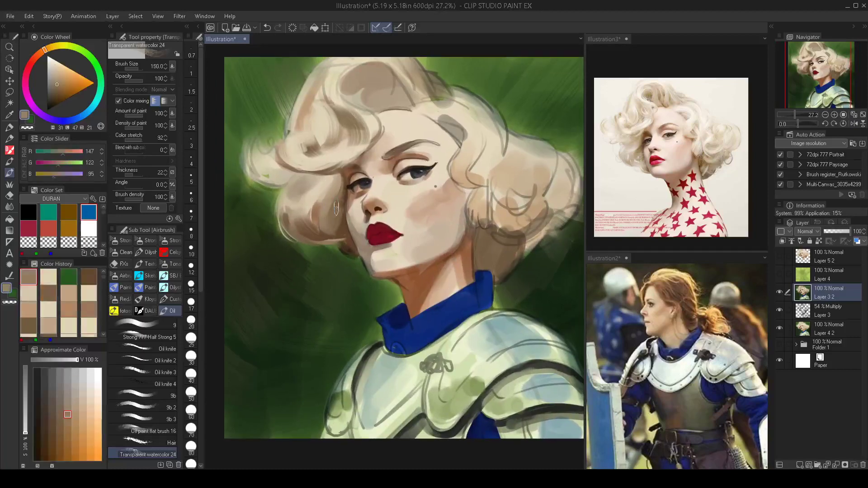
pyautogui.press('[')
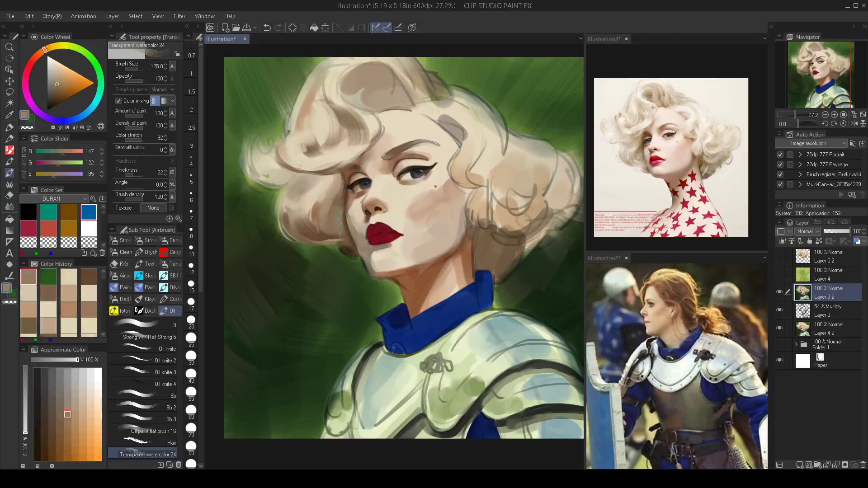
# Switch to the oil brush named 9 and reduce its size for detail work along the jaw.
pyautogui.moveTo(381, 262); pyautogui.dragTo(355, 275)
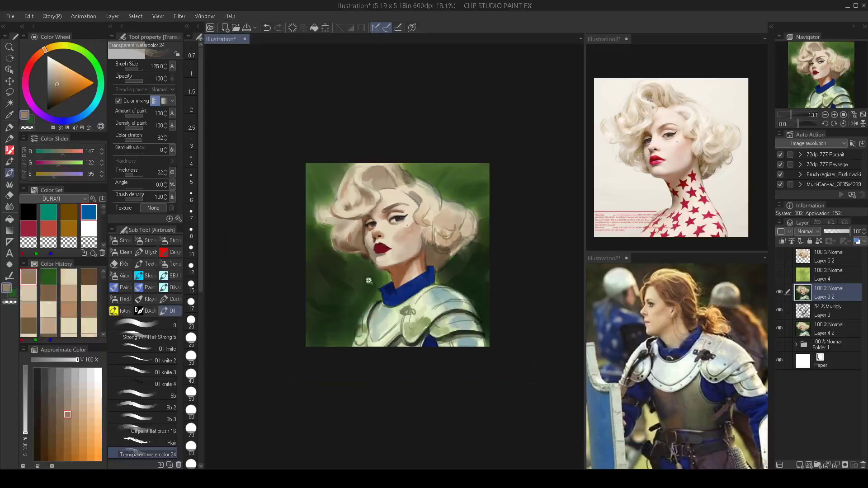
pyautogui.scroll(2, 369, 281)
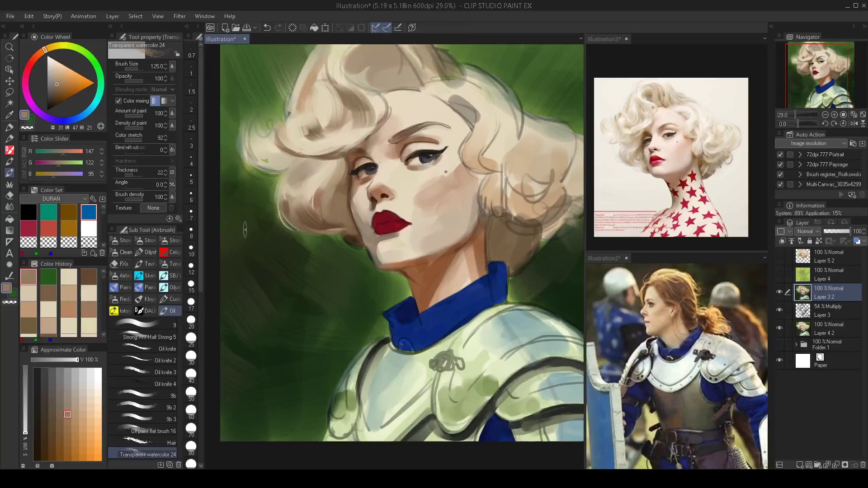
pyautogui.click(159, 324)
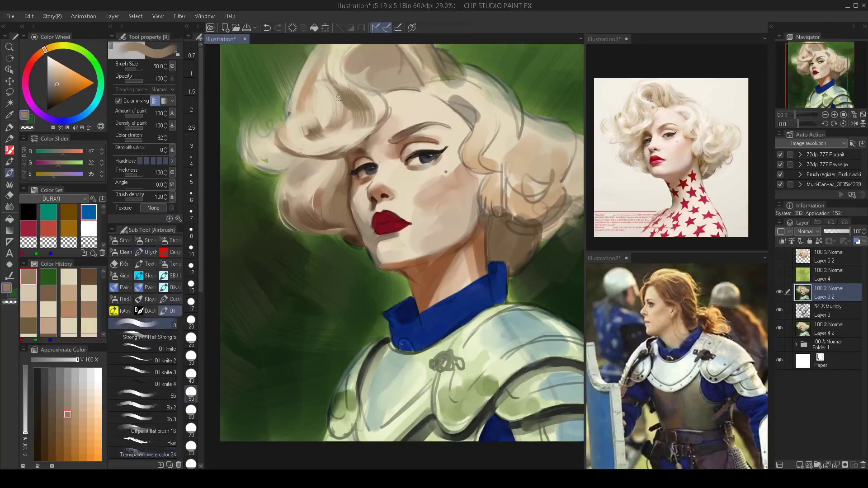
pyautogui.scroll(1, 392, 199)
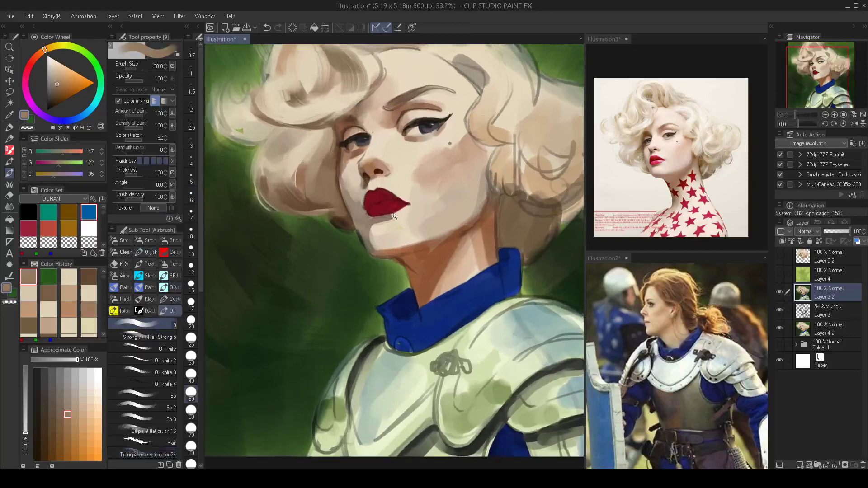
pyautogui.press('[')
pyautogui.press('[')
pyautogui.press('[')
pyautogui.press('[')
pyautogui.press('[')
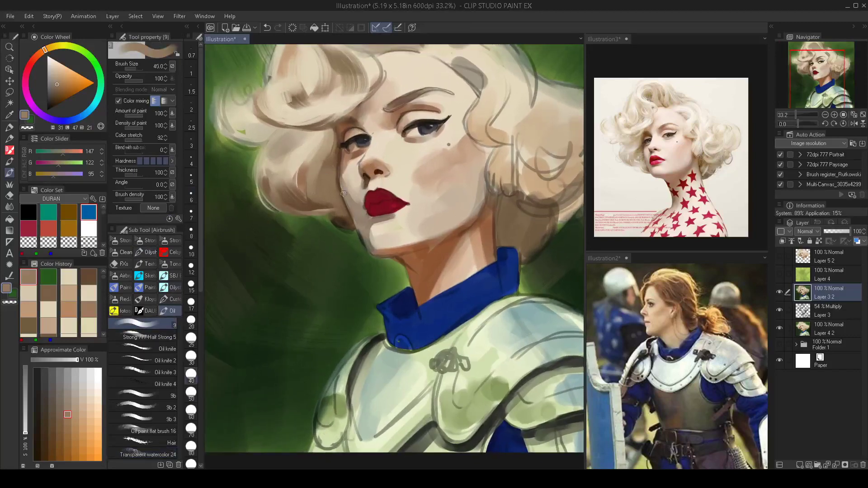
# Sample grey-brown (RGB 150, 131, 112) from the far cheek's edge and paint the shadow edge down to the chin at brush size 40.
pyautogui.keyDown('alt'); pyautogui.click(351, 199); pyautogui.keyUp('alt')
pyautogui.press(']')
pyautogui.press(']')
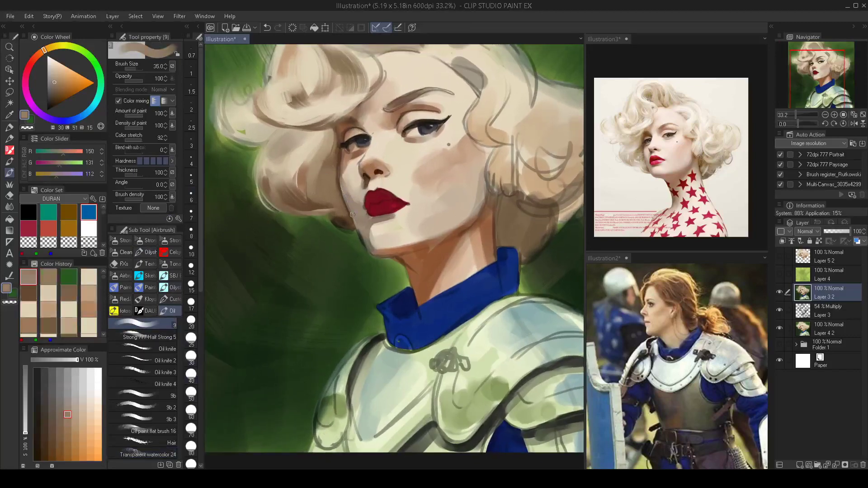
pyautogui.press('[')
pyautogui.press('[')
pyautogui.press(']')
pyautogui.press(']')
pyautogui.moveTo(362, 235); pyautogui.dragTo(370, 251)
pyautogui.press('[')
pyautogui.press(']')
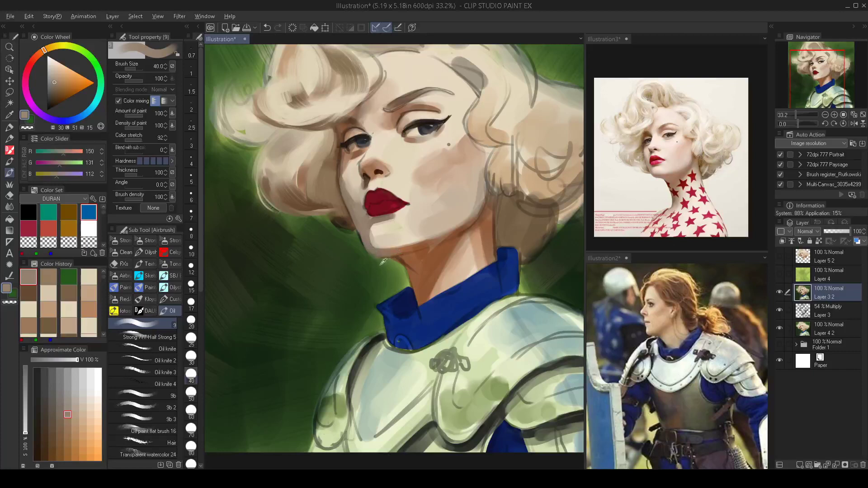
# Clean the chin's outline at brush size 30 with sampled greens (RGB 53, 82, 36 and 68, 100, 44) and grey-brown (RGB 134, 120, 101).
pyautogui.keyDown('alt'); pyautogui.click(367, 252); pyautogui.keyUp('alt')
pyautogui.keyDown('alt'); pyautogui.click(359, 240); pyautogui.keyUp('alt')
pyautogui.press('[')
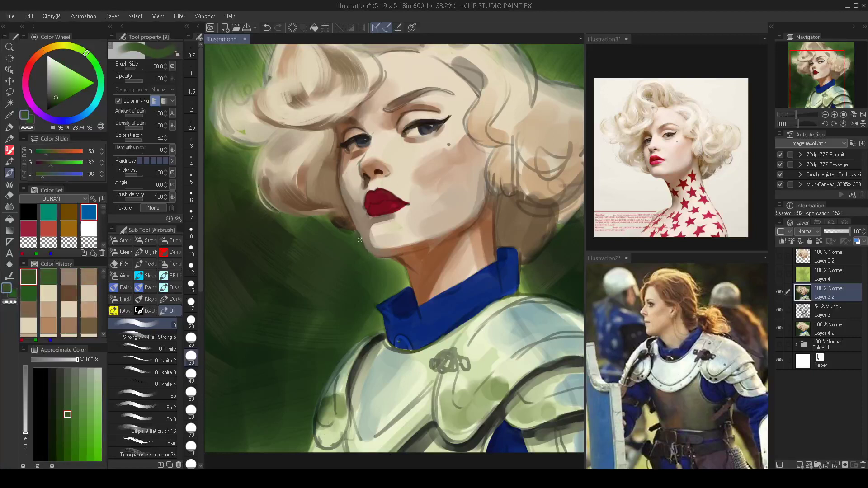
pyautogui.keyDown('alt'); pyautogui.click(369, 251); pyautogui.keyUp('alt')
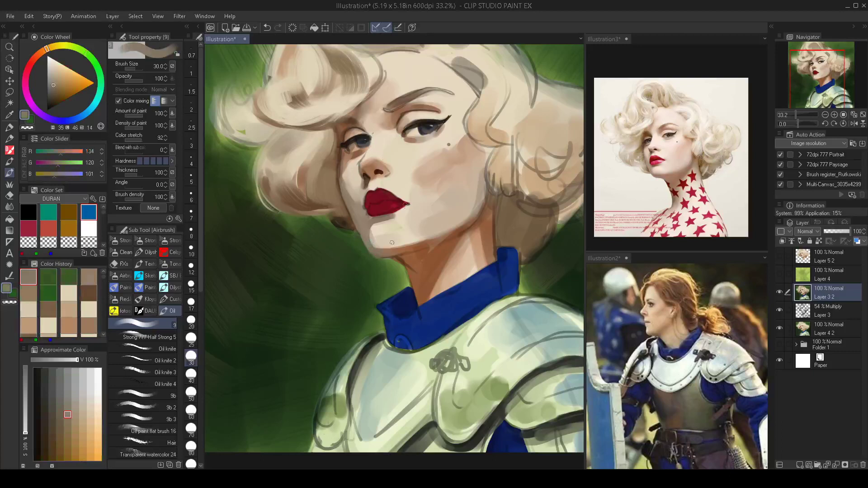
pyautogui.keyDown('alt'); pyautogui.click(367, 255); pyautogui.keyUp('alt')
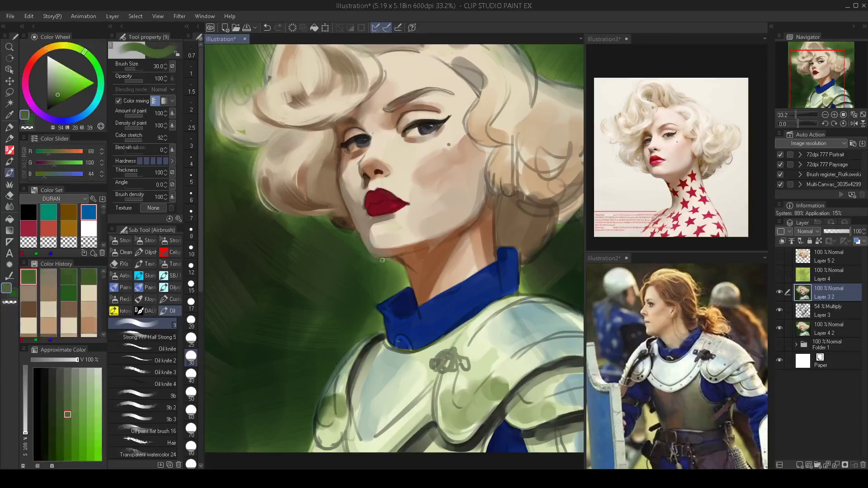
# Refine the chin's underside at brush size 40 with sampled brown (RGB 149, 116, 89) and dark background green (RGB 37, 61, 28).
pyautogui.keyDown('alt'); pyautogui.click(375, 253); pyautogui.keyUp('alt')
pyautogui.press(']')
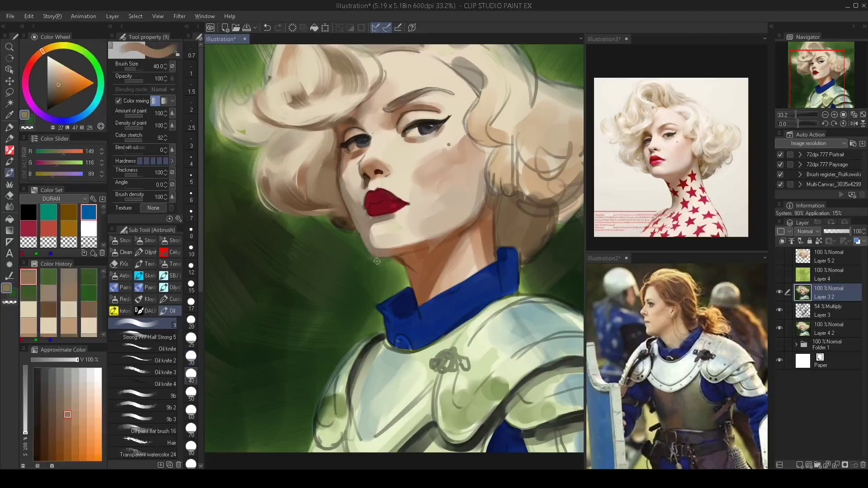
pyautogui.keyDown('alt'); pyautogui.click(377, 261); pyautogui.keyUp('alt')
pyautogui.keyDown('alt'); pyautogui.click(358, 254); pyautogui.keyUp('alt')
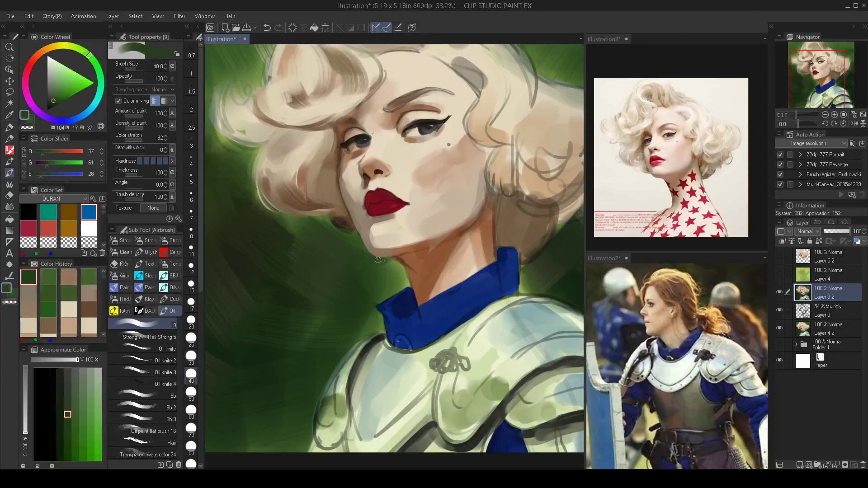
# Set the brush density to 20 and sample reddish brown (RGB 158, 101, 65) from under the chin at brush size 50.
pyautogui.scroll(-3, 389, 264)
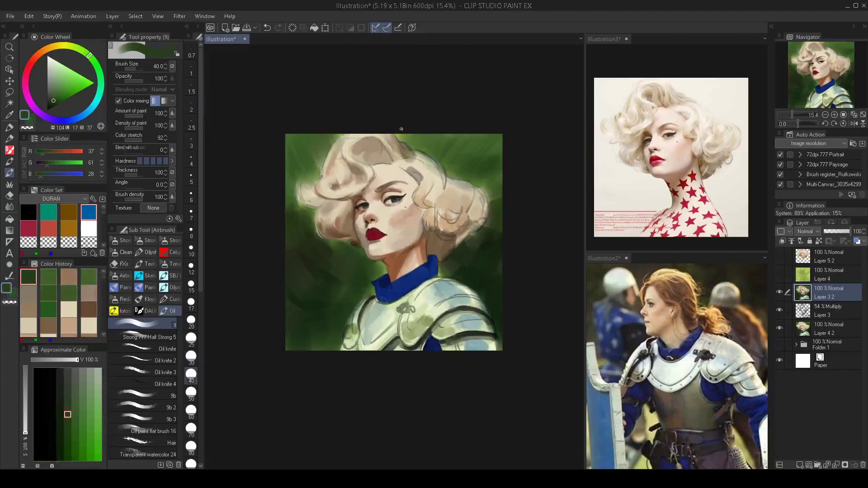
pyautogui.moveTo(393, 218); pyautogui.dragTo(417, 215)
pyautogui.scroll(4, 417, 216)
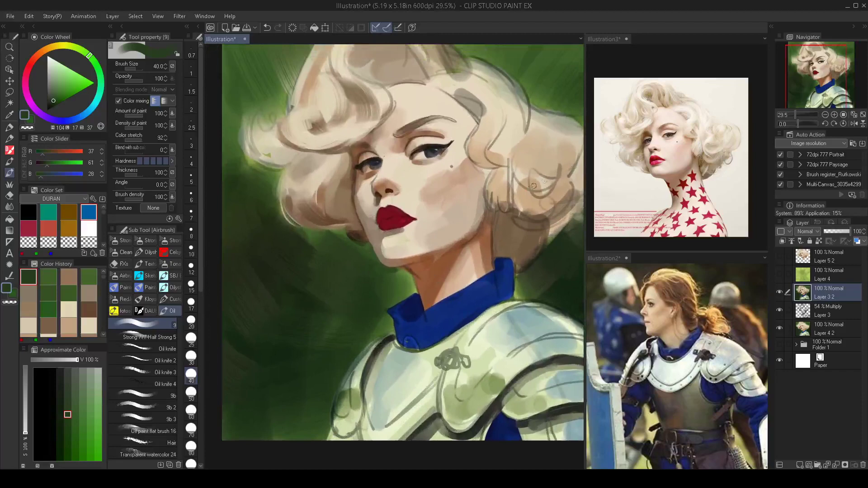
pyautogui.press('2')
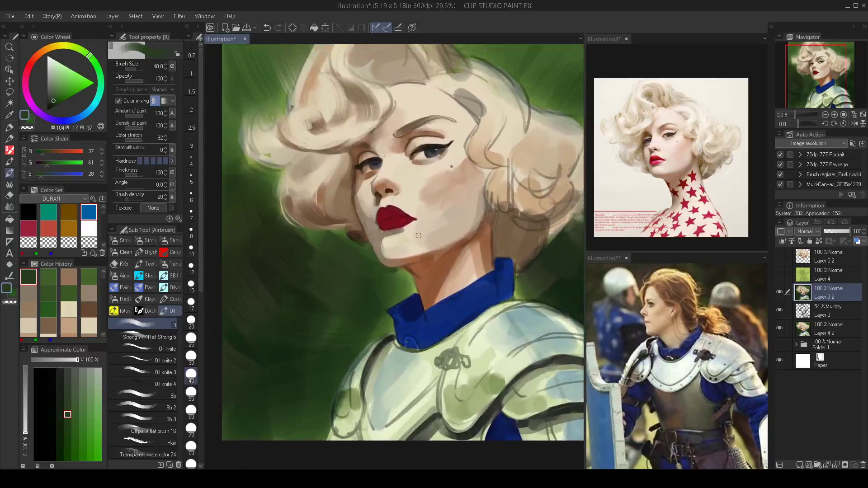
pyautogui.keyDown('alt'); pyautogui.click(416, 257); pyautogui.keyUp('alt')
pyautogui.press(']')
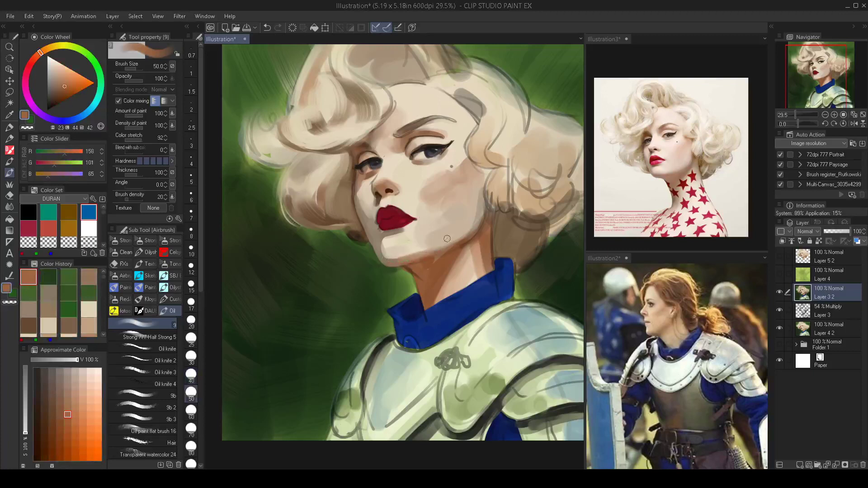
# Soften the jaw's lower edge with sampled reddish brown (RGB 152, 94, 60) at brush size 50, and enlarge the brush to 60.
pyautogui.keyDown('alt'); pyautogui.click(425, 261); pyautogui.keyUp('alt')
pyautogui.press('[')
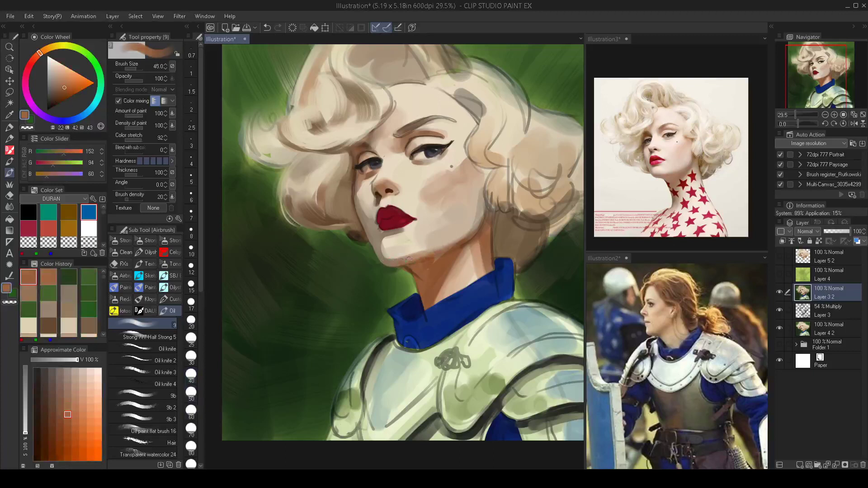
pyautogui.press(']')
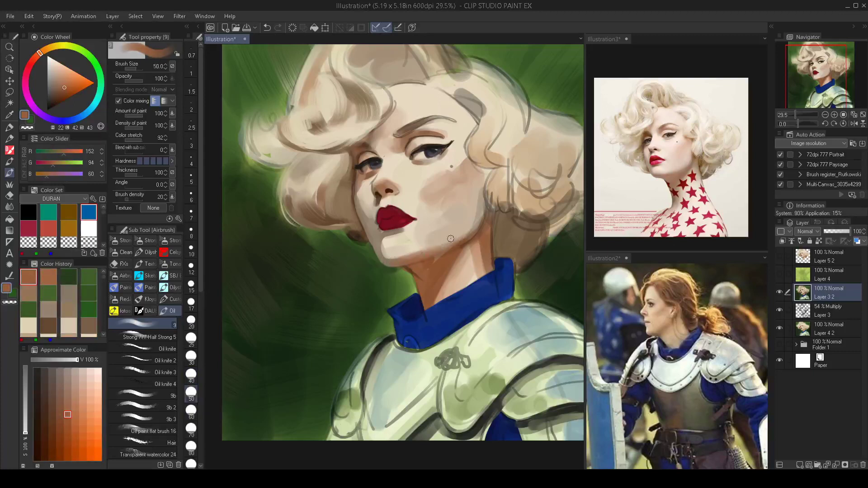
pyautogui.moveTo(440, 249); pyautogui.dragTo(453, 243)
pyautogui.press(']')
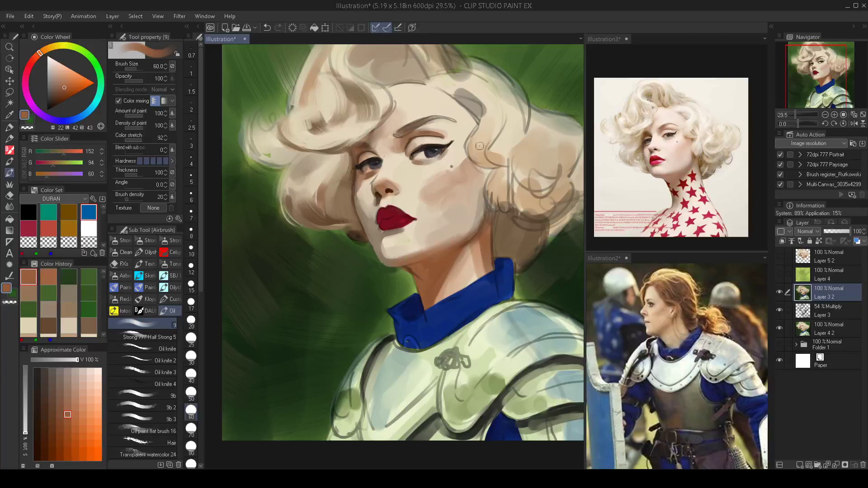
# Restore the brush density to 100 and sample dark reddish brown (RGB 114, 70, 43) beside the jaw at brush size 50.
pyautogui.moveTo(442, 266)
pyautogui.mouseDown()
pyautogui.moveTo(418, 272)
pyautogui.moveTo(470, 282)
pyautogui.mouseUp()
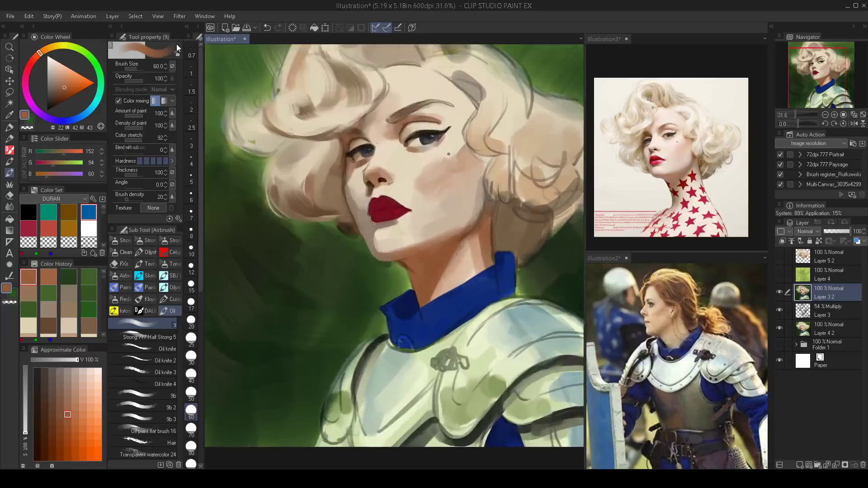
pyautogui.hotkey('ctrl', 'shift', ']')
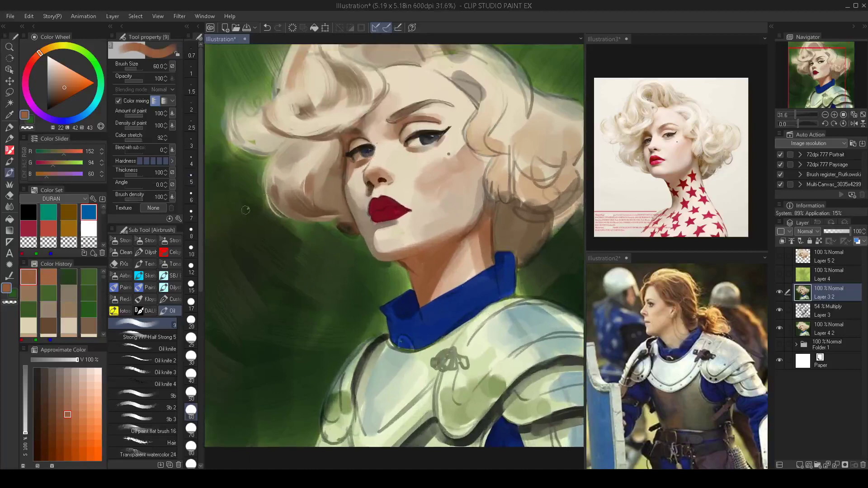
pyautogui.keyDown('alt'); pyautogui.click(466, 233); pyautogui.keyUp('alt')
pyautogui.press('[')
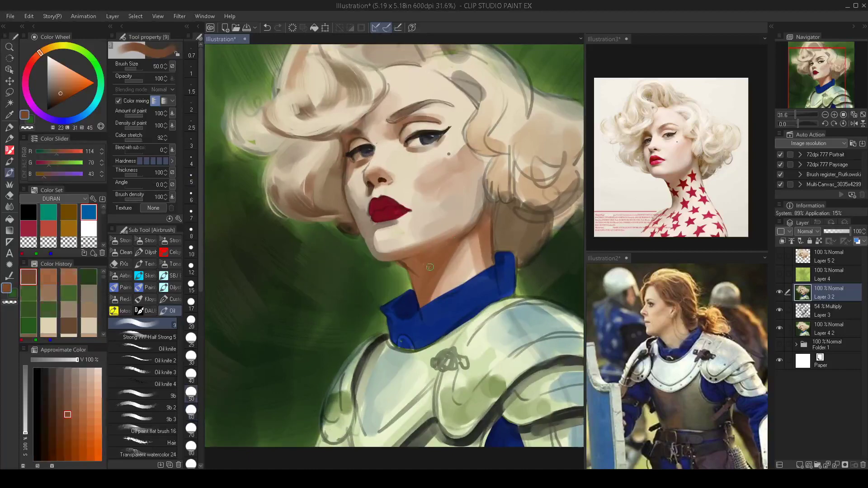
# Try the dark reddish brown under the jaw at brush size 80, undo the stroke and reduce the brush size to 60.
pyautogui.press(']')
pyautogui.press(']')
pyautogui.press(']')
pyautogui.press(']')
pyautogui.press('[')
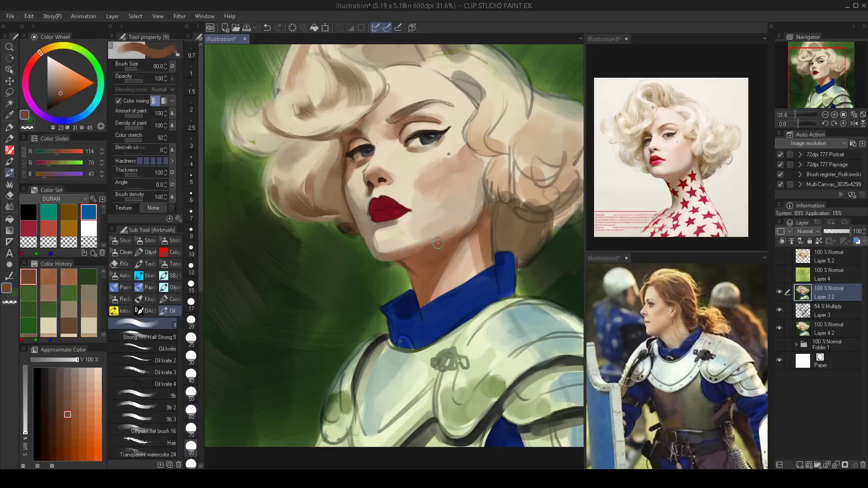
pyautogui.hotkey('ctrl', 'z')
pyautogui.press('[')
pyautogui.press('[')
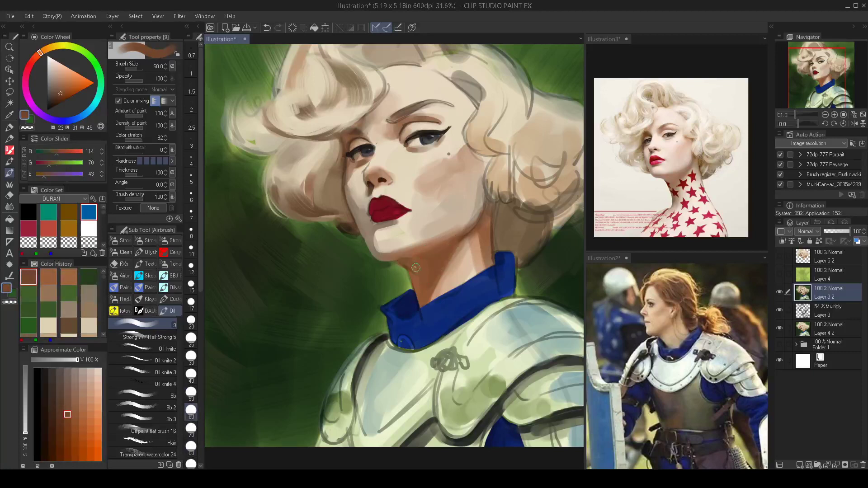
# Undo the last stroke, retouch the shadow under the chin with a smaller dark reddish brown brush, and set the brush size to 70.
pyautogui.hotkey('ctrl', 'z')
pyautogui.press('[')
pyautogui.press('[')
pyautogui.moveTo(399, 261); pyautogui.dragTo(409, 262)
pyautogui.press(']')
pyautogui.press(']')
pyautogui.press(']')
pyautogui.scroll(-4, 432, 281)
pyautogui.scroll(3, 438, 232)
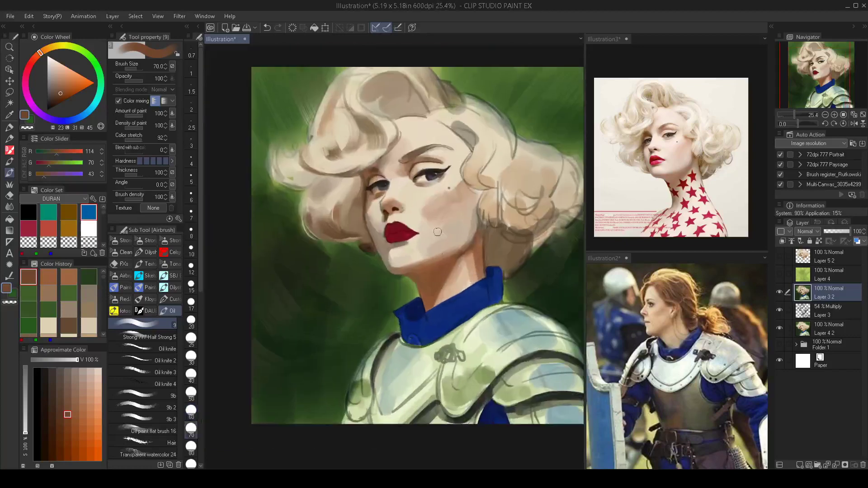
pyautogui.scroll(2, 456, 258)
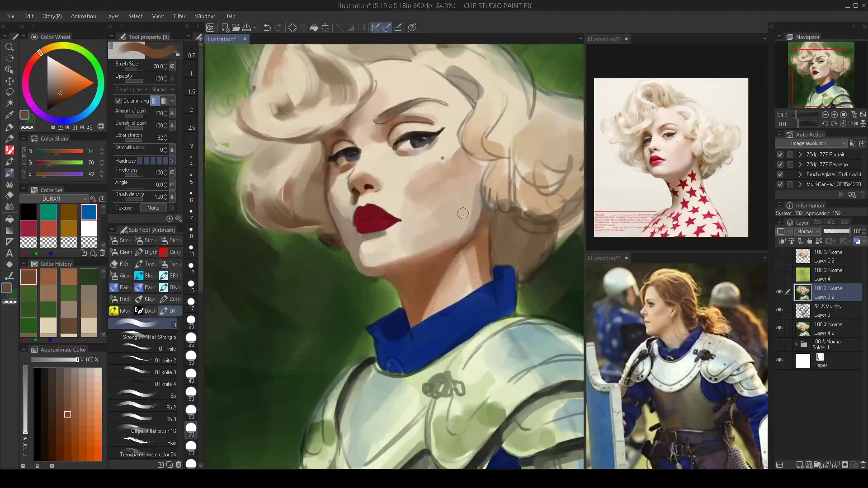
# Mirror the canvas and shade the jaw's edge below the cheek with sampled reddish brown (RGB 137, 90, 60) at brush size 50.
pyautogui.keyDown('alt'); pyautogui.click(455, 245); pyautogui.keyUp('alt')
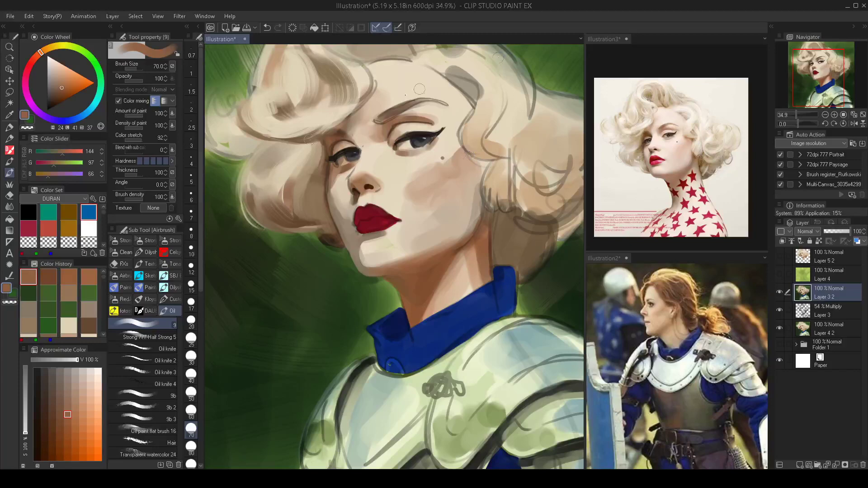
pyautogui.press('h')
pyautogui.keyDown('alt'); pyautogui.click(336, 243); pyautogui.keyUp('alt')
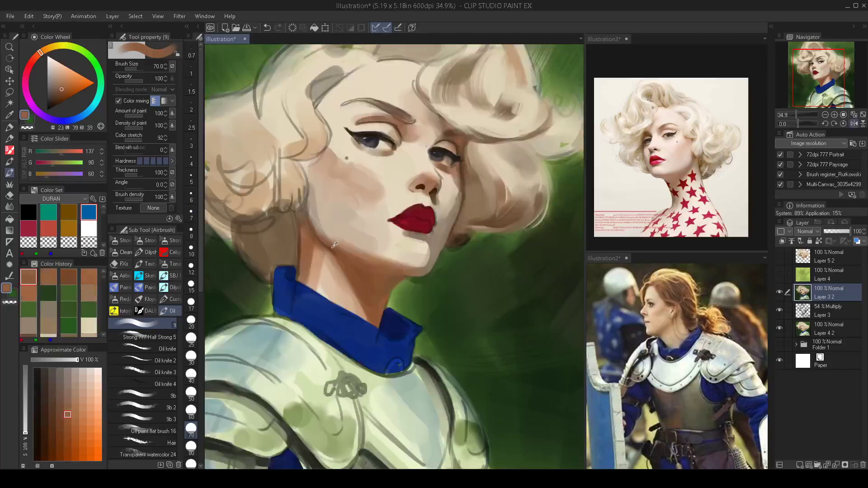
pyautogui.press('[')
pyautogui.press('[')
pyautogui.moveTo(335, 249)
pyautogui.mouseDown()
pyautogui.moveTo(308, 213)
pyautogui.moveTo(348, 258)
pyautogui.moveTo(319, 234)
pyautogui.mouseUp()
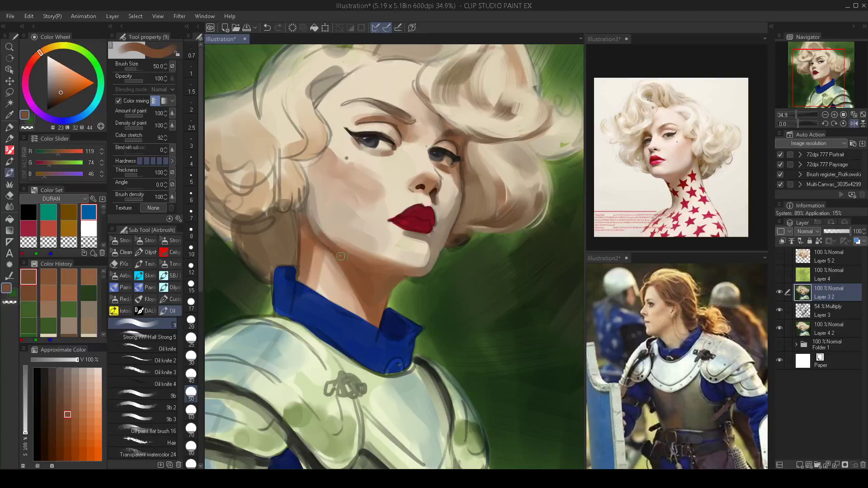
# Refine the back of the jawline with dark reddish brown (RGB 119, 74, 46) at brush size 40, and restore the unmirrored view.
pyautogui.press('[')
pyautogui.moveTo(337, 248); pyautogui.dragTo(324, 233)
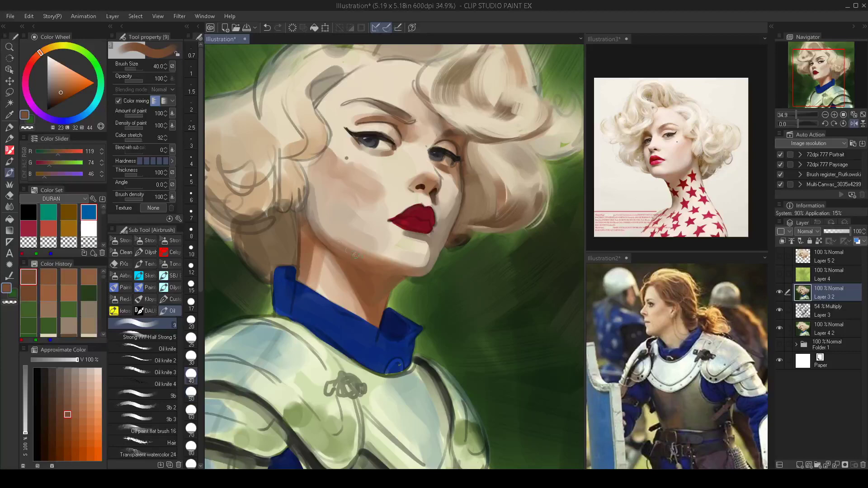
pyautogui.press('h')
pyautogui.moveTo(482, 266)
pyautogui.mouseDown()
pyautogui.moveTo(453, 267)
pyautogui.moveTo(477, 267)
pyautogui.mouseUp()
pyautogui.scroll(1, 476, 266)
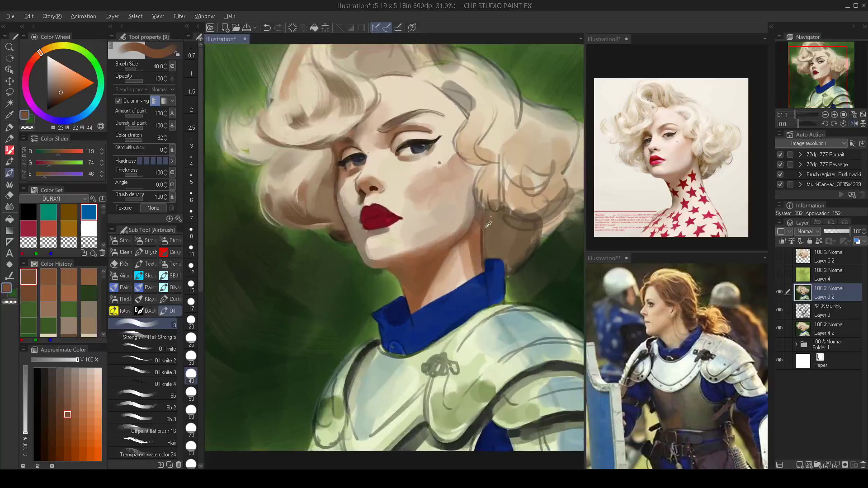
# Refine the shadow where the cheek meets the hair with browns sampled from the hair edge and neck, ending at brush size 50.
pyautogui.keyDown('alt'); pyautogui.click(474, 195); pyautogui.keyUp('alt')
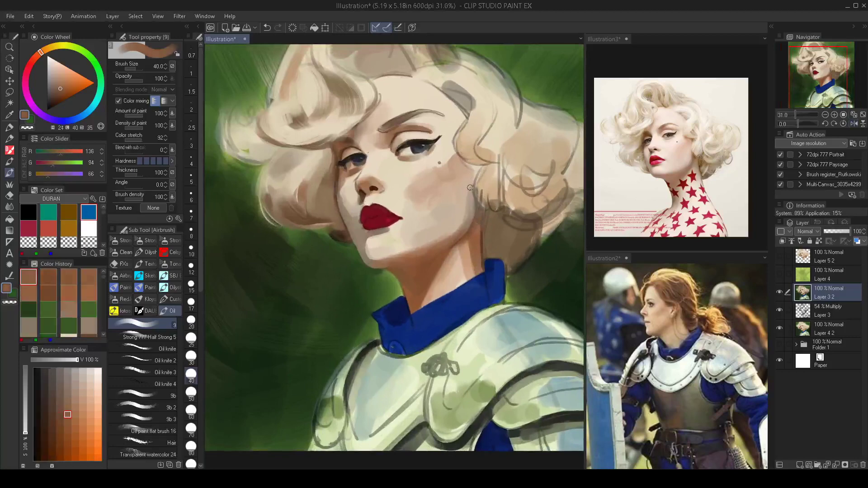
pyautogui.keyDown('alt'); pyautogui.click(431, 259); pyautogui.keyUp('alt')
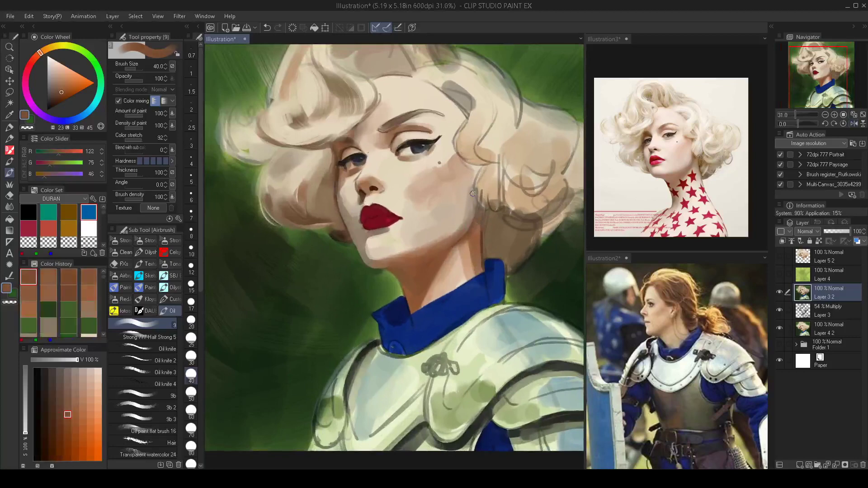
pyautogui.press('[')
pyautogui.press(']')
pyautogui.press(']')
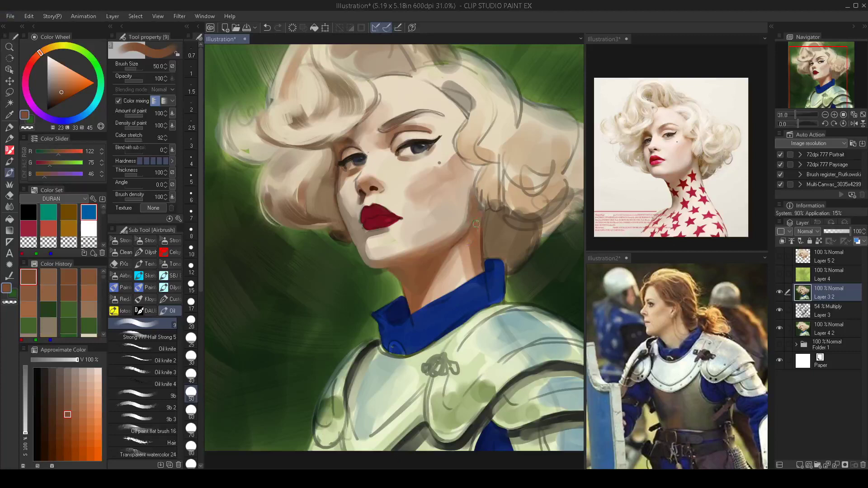
# Paint the upper neck behind the jaw with sampled light skin tone (RGB 196, 151, 119) at brush size 70.
pyautogui.keyDown('alt'); pyautogui.click(476, 223); pyautogui.keyUp('alt')
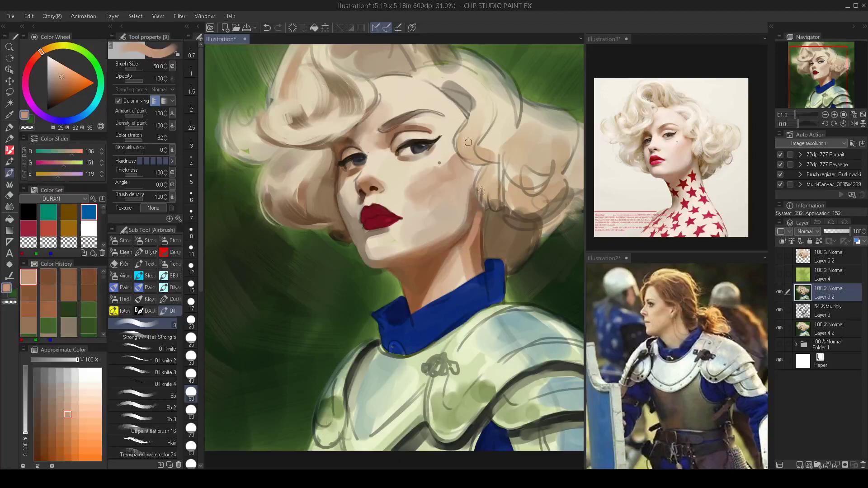
pyautogui.press(']')
pyautogui.press(']')
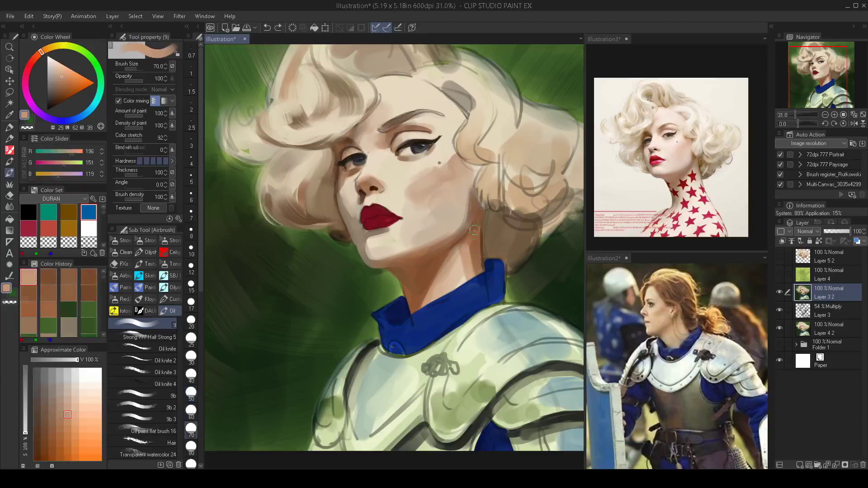
pyautogui.moveTo(474, 231); pyautogui.dragTo(478, 216)
pyautogui.moveTo(466, 249); pyautogui.dragTo(480, 201)
# Blend the lit side of the neck down toward the collar with sampled skin tones at brush size 70.
pyautogui.keyDown('alt'); pyautogui.click(474, 225); pyautogui.keyUp('alt')
pyautogui.press('[')
pyautogui.press('[')
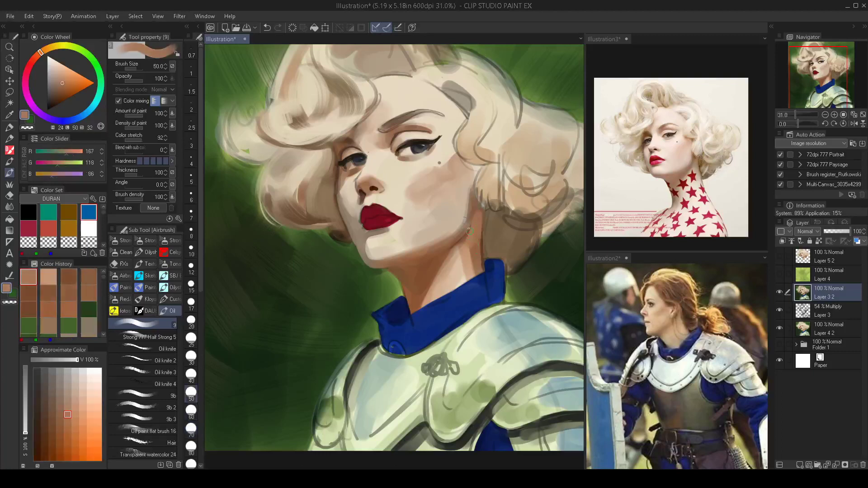
pyautogui.press(']')
pyautogui.press(']')
pyautogui.keyDown('alt'); pyautogui.click(465, 250); pyautogui.keyUp('alt')
pyautogui.moveTo(467, 255)
pyautogui.mouseDown()
pyautogui.moveTo(470, 271)
pyautogui.moveTo(473, 261)
pyautogui.mouseUp()
pyautogui.press('alt')
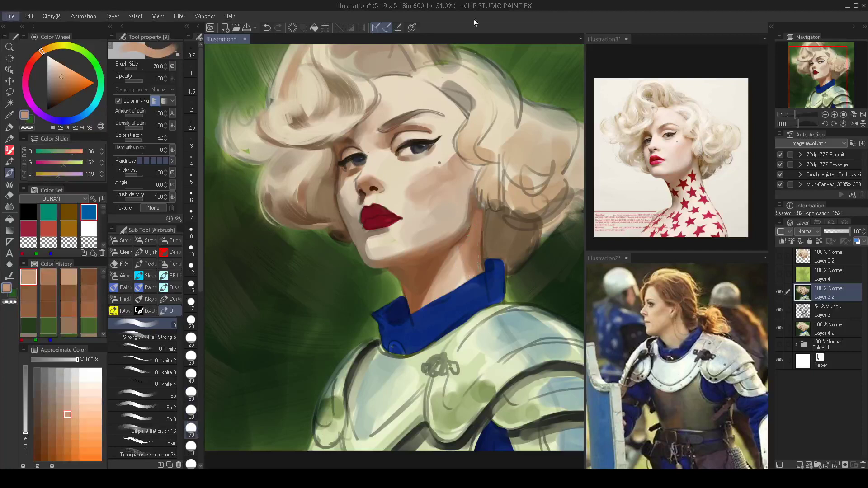
# Lighten the neck above the blue collar with sampled pale skin tone (RGB 218, 190, 162) at brush size 50.
pyautogui.press('[')
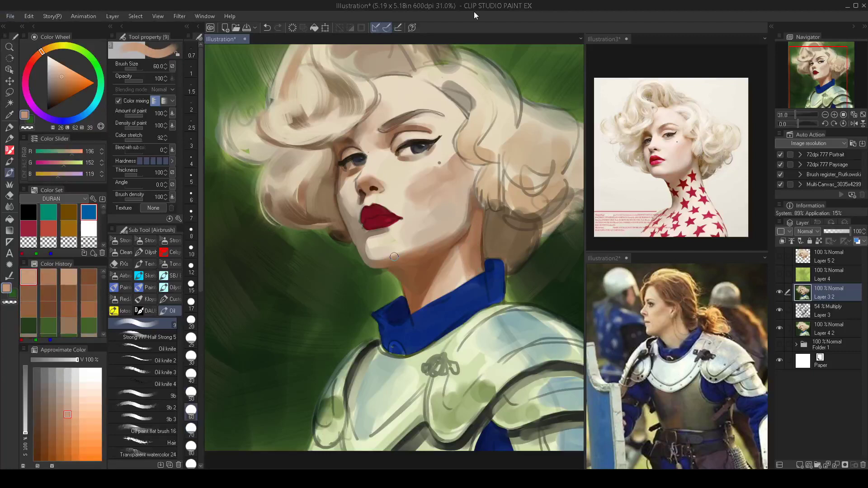
pyautogui.press('[')
pyautogui.press('[')
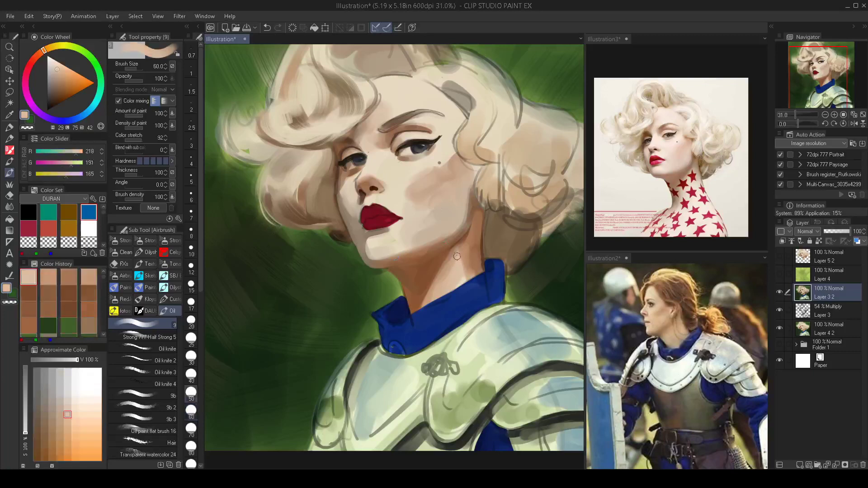
pyautogui.keyDown('alt'); pyautogui.click(461, 271); pyautogui.keyUp('alt')
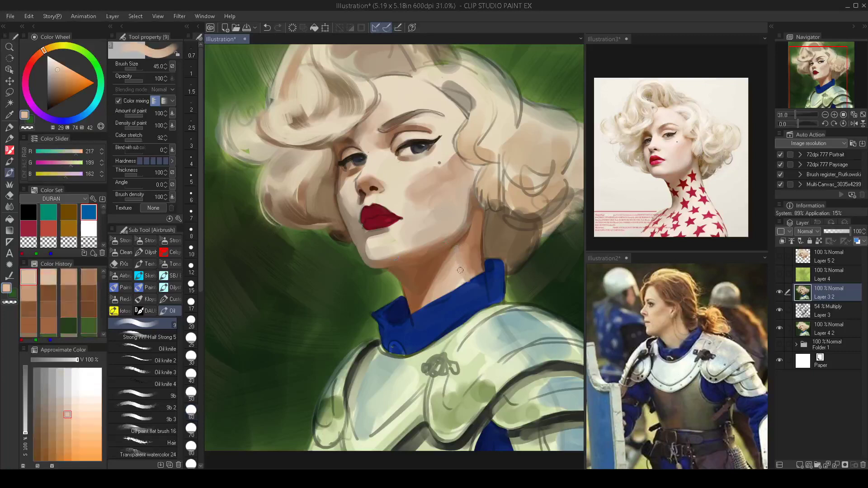
pyautogui.keyDown('alt'); pyautogui.click(456, 270); pyautogui.keyUp('alt')
pyautogui.press(']')
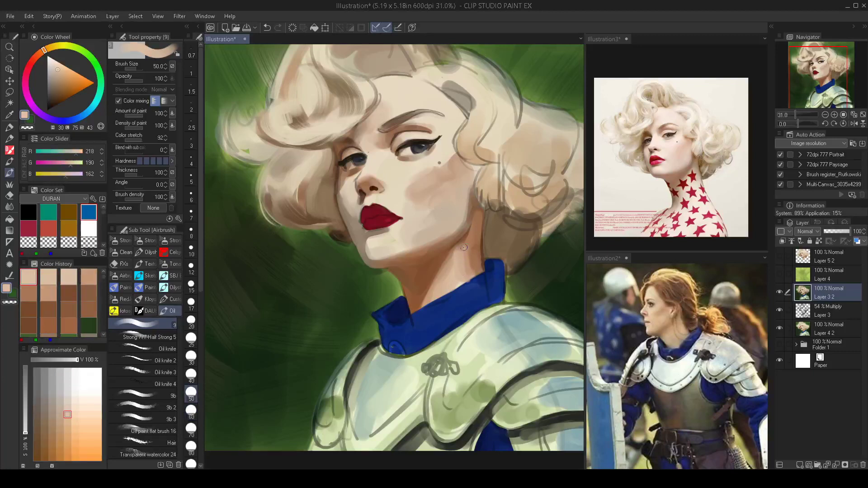
pyautogui.press(']')
pyautogui.press(']')
# Shade the middle of the neck under the jaw with sampled reddish brown (RGB 131, 81, 50) at brush size 50.
pyautogui.keyDown('alt'); pyautogui.click(437, 262); pyautogui.keyUp('alt')
pyautogui.press('[')
pyautogui.press('[')
pyautogui.moveTo(453, 245)
pyautogui.mouseDown()
pyautogui.moveTo(465, 236)
pyautogui.moveTo(450, 251)
pyautogui.mouseUp()
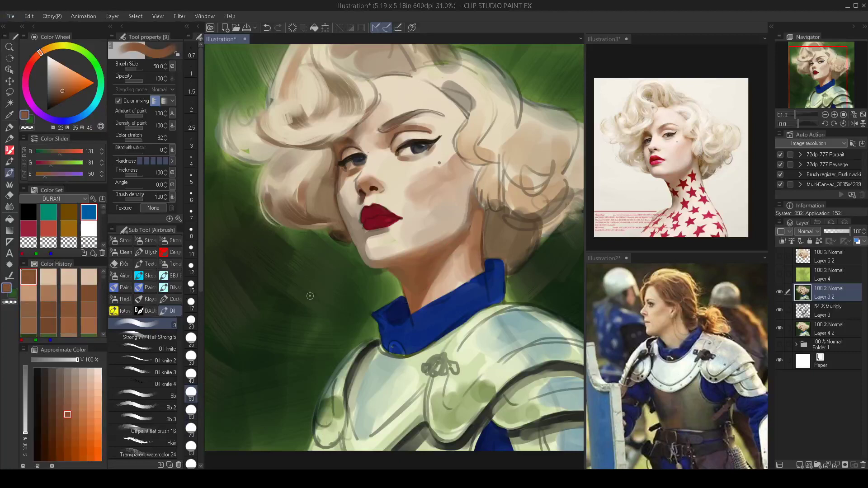
# Darken the hair shadow beside the far eye with sampled dark browns, and reduce the brush size to 45.
pyautogui.keyDown('alt'); pyautogui.click(341, 168); pyautogui.keyUp('alt')
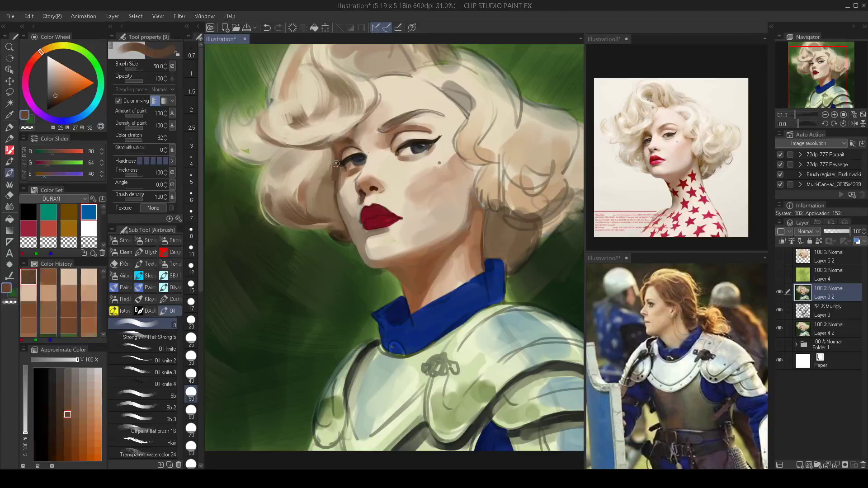
pyautogui.moveTo(334, 165); pyautogui.dragTo(332, 149)
pyautogui.press(']')
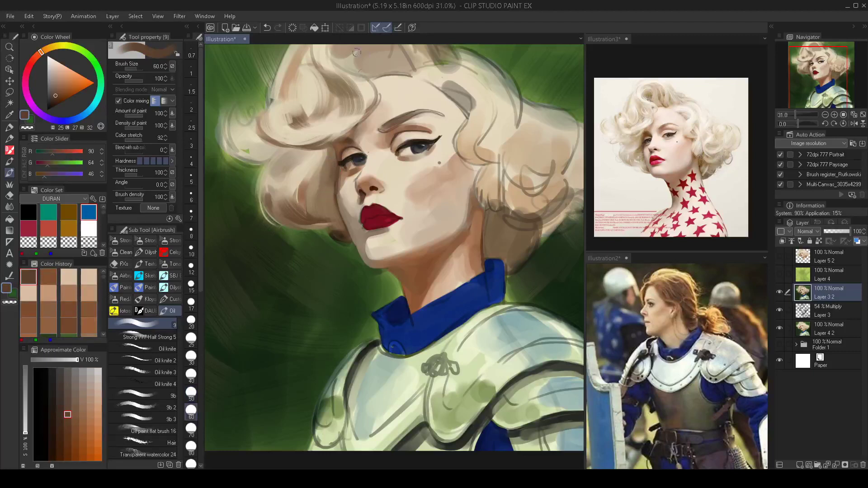
pyautogui.keyDown('alt'); pyautogui.click(335, 175); pyautogui.keyUp('alt')
pyautogui.press('[')
pyautogui.press('[')
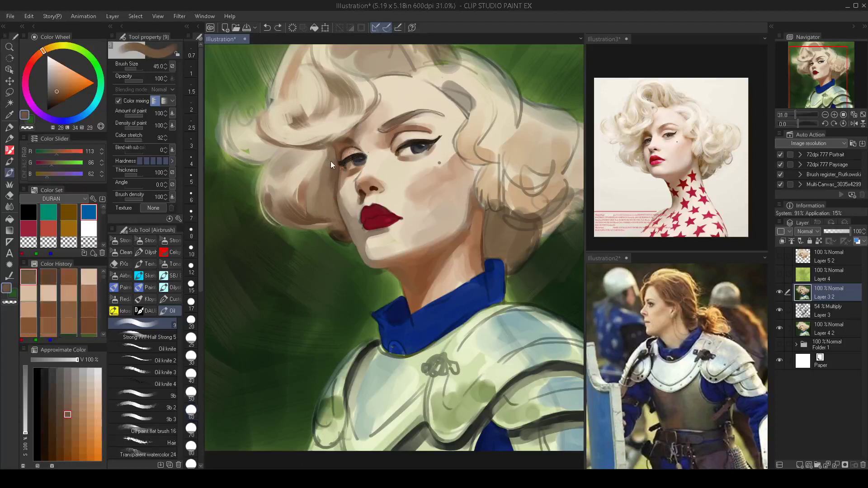
# Refine the hair shadow beside the far cheek with dark brown (RGB 86, 67, 52) at brush size 25, and check the portrait mirrored.
pyautogui.keyDown('alt'); pyautogui.click(339, 180); pyautogui.keyUp('alt')
pyautogui.press('[')
pyautogui.press('[')
pyautogui.press('[')
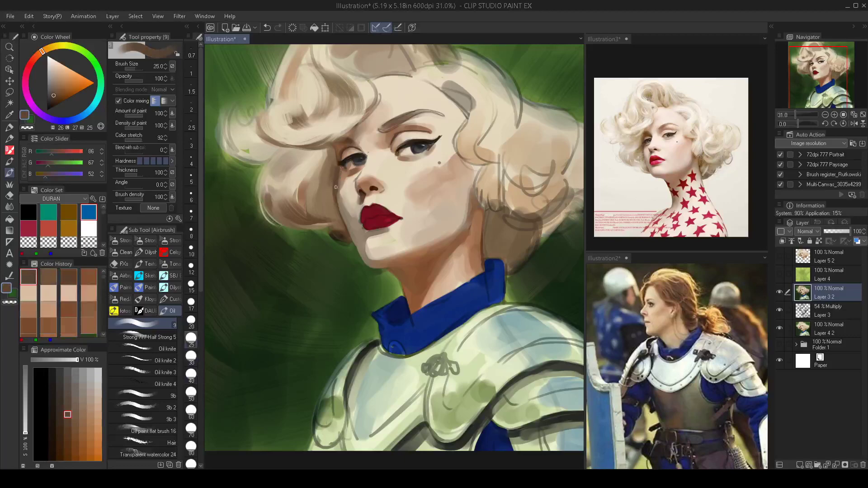
pyautogui.scroll(-3, 368, 192)
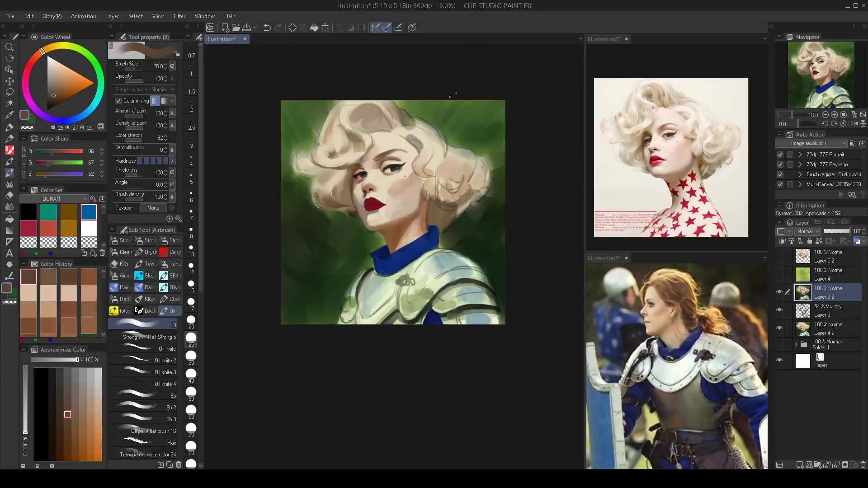
pyautogui.press('h')
pyautogui.press('h')
pyautogui.moveTo(420, 168); pyautogui.dragTo(434, 184)
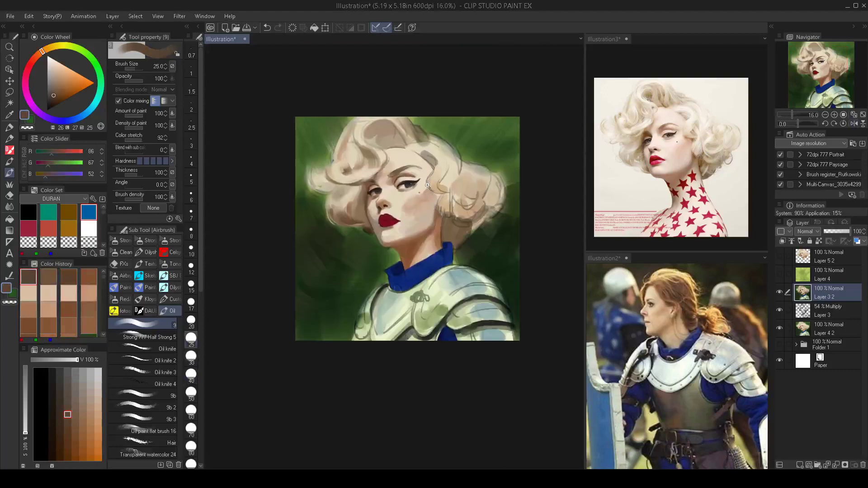
pyautogui.scroll(3, 434, 184)
# Paint a light strand through the curl on top of the head with sampled pale blonde (RGB 229, 216, 190).
pyautogui.keyDown('alt'); pyautogui.click(426, 131); pyautogui.keyUp('alt')
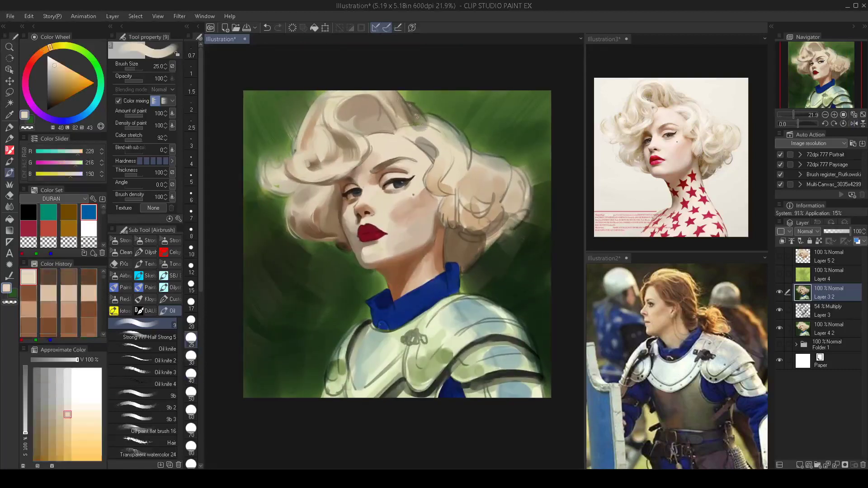
pyautogui.press(']')
pyautogui.press(']')
pyautogui.press(']')
pyautogui.press(']')
pyautogui.press('[')
pyautogui.press('[')
pyautogui.press('[')
pyautogui.moveTo(383, 94); pyautogui.dragTo(399, 120)
# Add a broader pale blonde strand inside the top curl at brush size 45, and reduce the brush size to 30.
pyautogui.press(']')
pyautogui.press(']')
pyautogui.press(']')
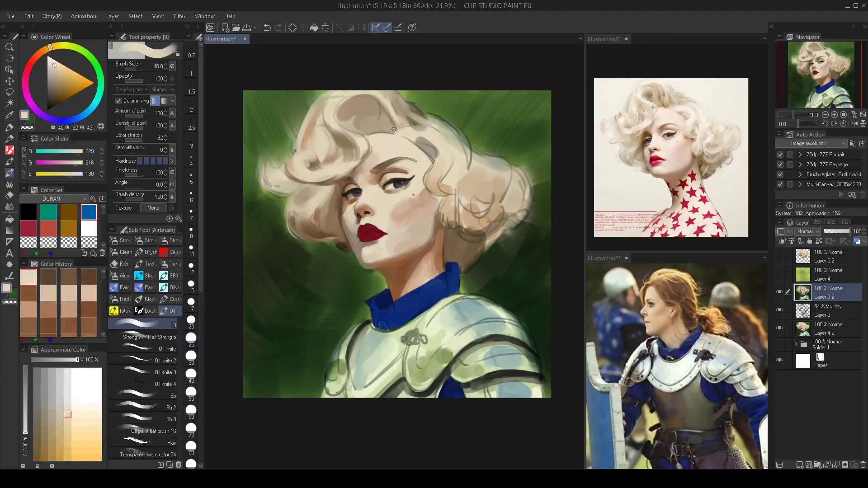
pyautogui.moveTo(373, 95); pyautogui.dragTo(383, 129)
pyautogui.press('[')
pyautogui.press('[')
pyautogui.press('[')
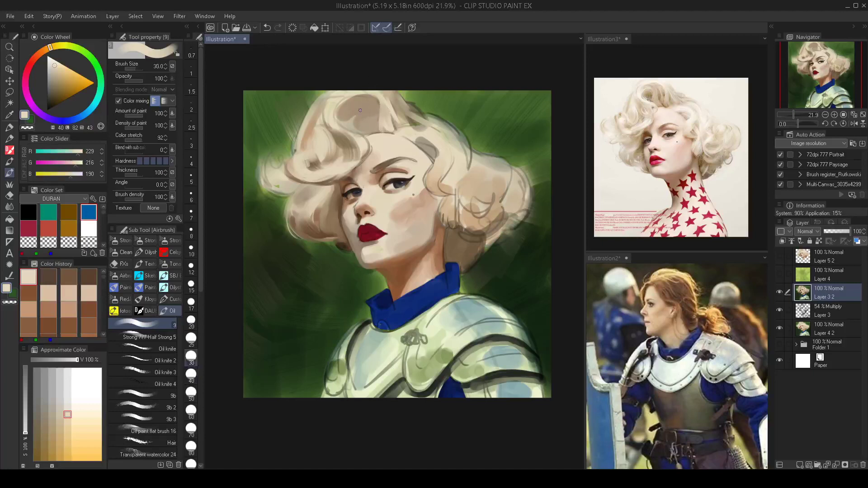
# Brush two wider pale blonde strands across the brown shadow of the top curl at brush size 60.
pyautogui.press(']')
pyautogui.press(']')
pyautogui.press(']')
pyautogui.press(']')
pyautogui.press(']')
pyautogui.moveTo(337, 103)
pyautogui.mouseDown()
pyautogui.moveTo(356, 106)
pyautogui.moveTo(365, 129)
pyautogui.mouseUp()
pyautogui.moveTo(353, 99); pyautogui.dragTo(371, 130)
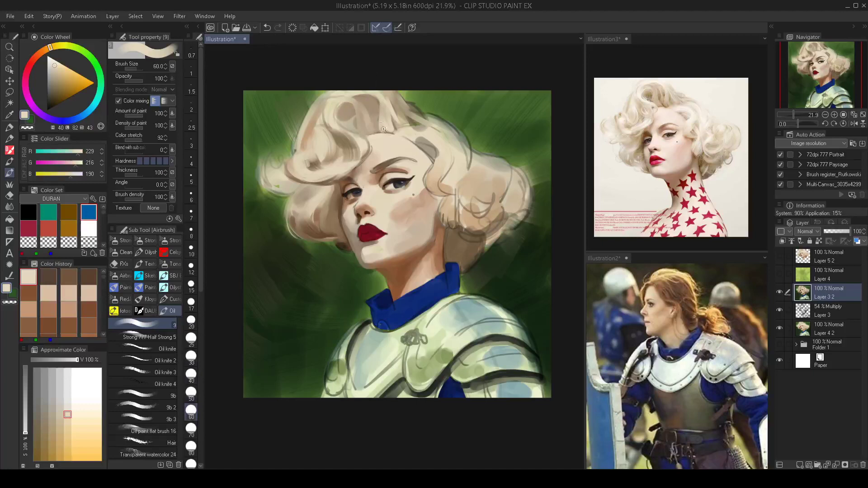
# Paint over the grey sketch shape in the hair above the temple with sampled blonde tones at brush size 60.
pyautogui.scroll(-3, 383, 129)
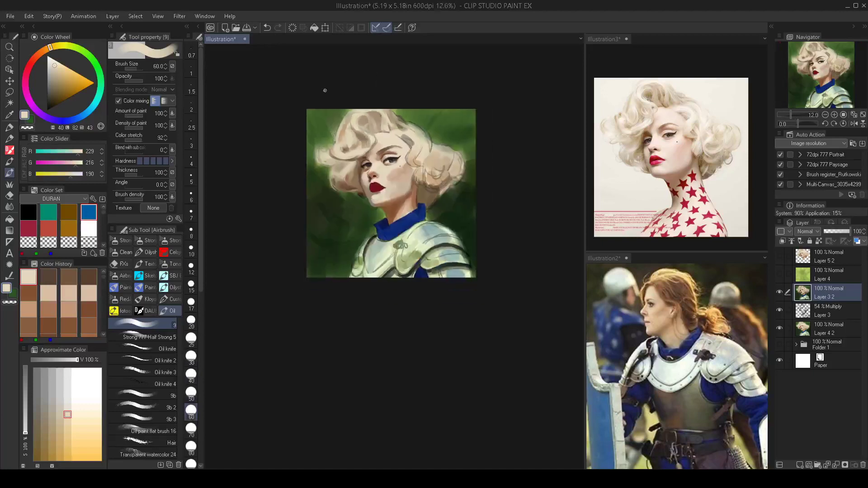
pyautogui.moveTo(438, 183); pyautogui.dragTo(447, 205)
pyautogui.scroll(3, 425, 181)
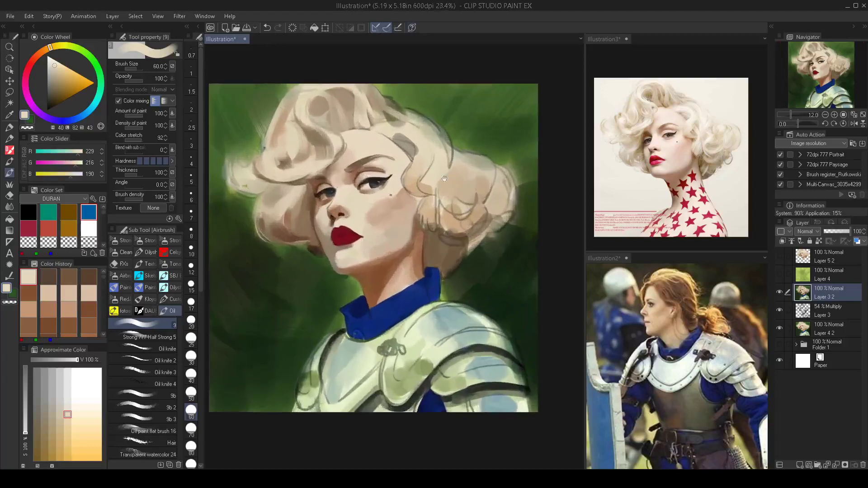
pyautogui.moveTo(441, 171); pyautogui.dragTo(452, 184)
pyautogui.keyDown('alt'); pyautogui.click(408, 144); pyautogui.keyUp('alt')
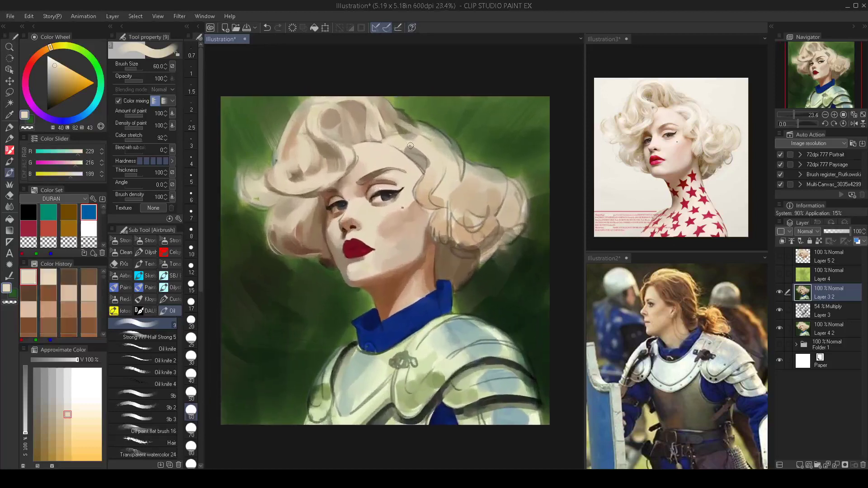
pyautogui.moveTo(406, 147); pyautogui.dragTo(434, 159)
pyautogui.keyDown('alt'); pyautogui.click(430, 158); pyautogui.keyUp('alt')
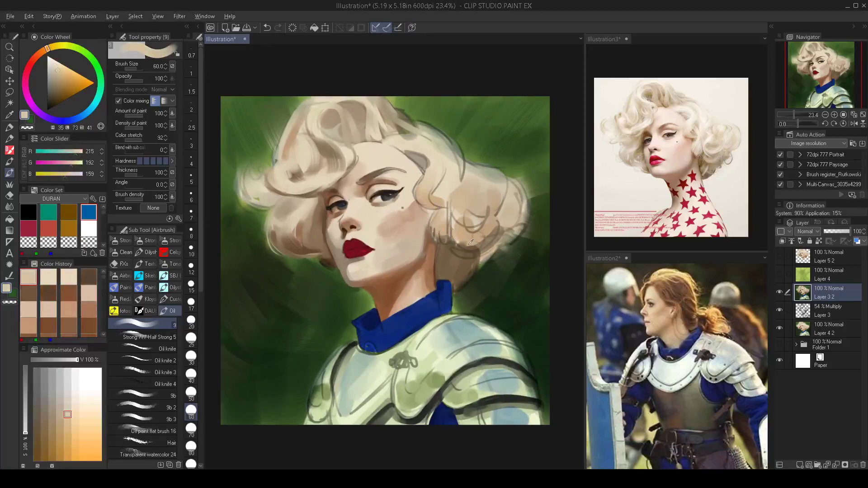
# Paint a brown shadow in the hair beside the forehead with sampled light brown (RGB 167, 140, 107), and reduce the brush size to 35.
pyautogui.keyDown('alt'); pyautogui.click(425, 141); pyautogui.keyUp('alt')
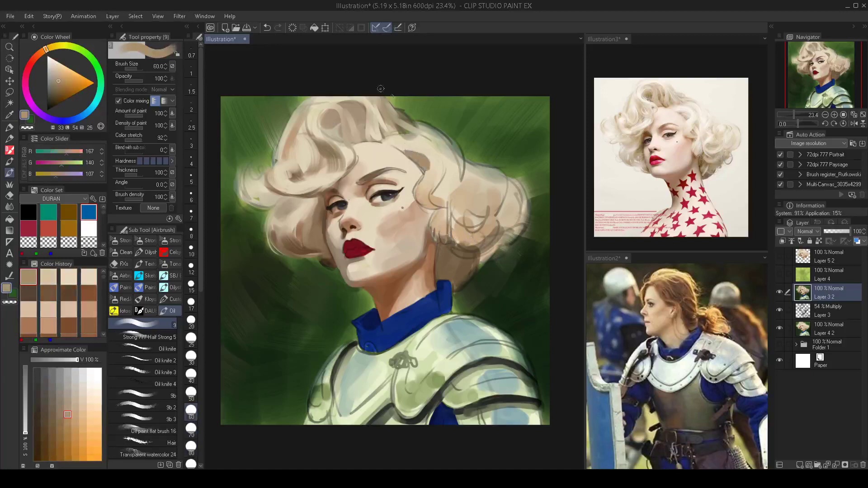
pyautogui.press('[')
pyautogui.press('[')
pyautogui.press('[')
pyautogui.press('[')
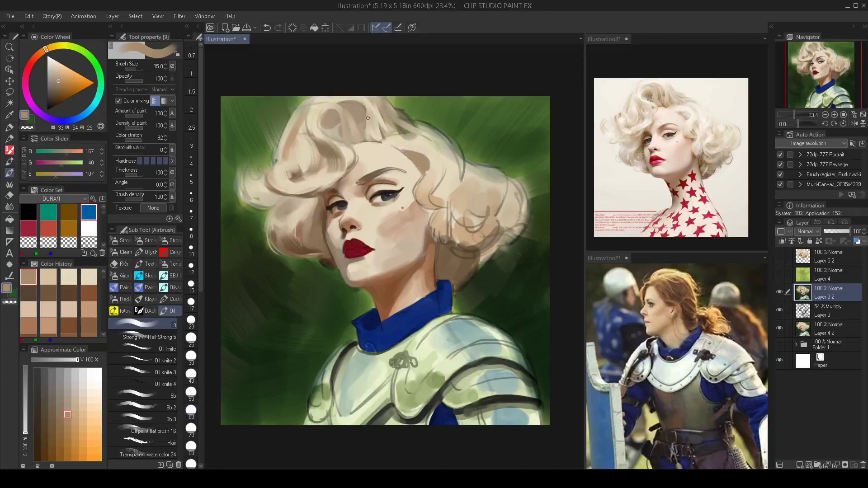
# Paint a brown shadow (RGB 133, 113, 84) inside the top curl, replacing the first stroke with a broader one, and set the brush size to 80.
pyautogui.keyDown('alt'); pyautogui.click(331, 156); pyautogui.keyUp('alt')
pyautogui.press(']')
pyautogui.press(']')
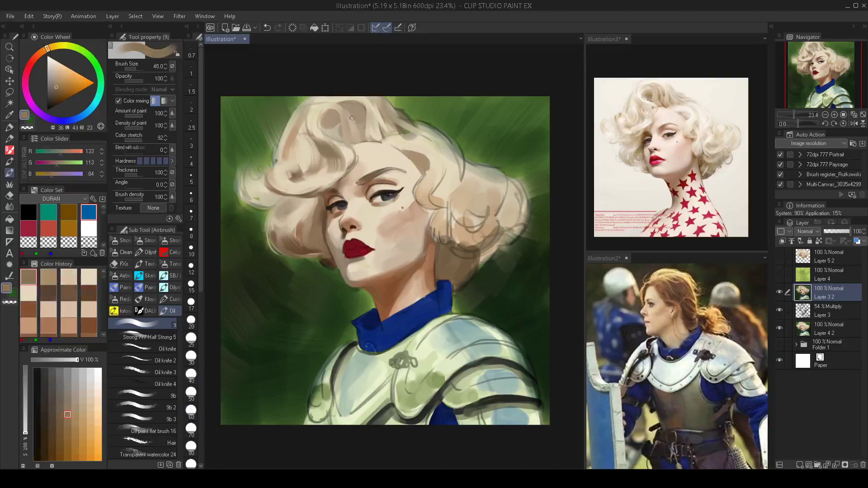
pyautogui.moveTo(381, 141)
pyautogui.mouseDown()
pyautogui.moveTo(364, 130)
pyautogui.moveTo(368, 137)
pyautogui.mouseUp()
pyautogui.press(']')
pyautogui.press(']')
pyautogui.press(']')
pyautogui.press(']')
pyautogui.hotkey('ctrl', 'z')
pyautogui.moveTo(379, 139); pyautogui.dragTo(368, 125)
pyautogui.press('[')
pyautogui.press('[')
pyautogui.press('[')
pyautogui.press(']')
pyautogui.press(']')
pyautogui.press(']')
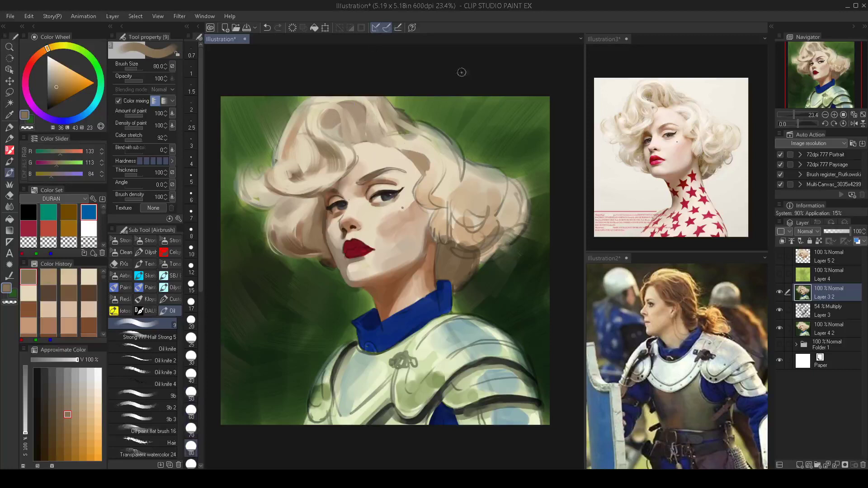
# Paint a muted beige stroke (RGB 171, 158, 132) along the hair's outer edge behind the top curl and check it in the mirrored view.
pyautogui.keyDown('alt'); pyautogui.click(393, 107); pyautogui.keyUp('alt')
pyautogui.press('[')
pyautogui.press('[')
pyautogui.press('[')
pyautogui.press('[')
pyautogui.press('[')
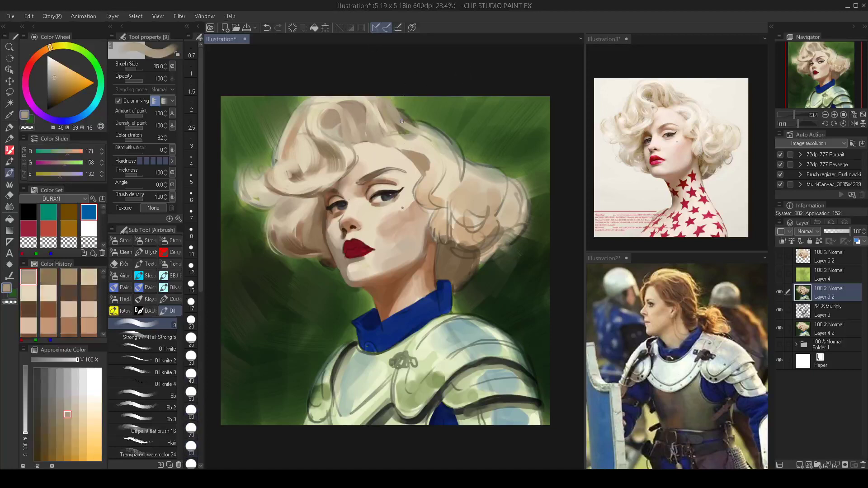
pyautogui.press(']')
pyautogui.press(']')
pyautogui.moveTo(392, 108); pyautogui.dragTo(413, 126)
pyautogui.press('h')
pyautogui.press('h')
# Cover the grey sketch line on the hair's outer edge behind the forehead with sampled pale blonde tones at brush size 80.
pyautogui.press(']')
pyautogui.press(']')
pyautogui.press(']')
pyautogui.press(']')
pyautogui.moveTo(426, 128); pyautogui.dragTo(421, 125)
pyautogui.keyDown('alt'); pyautogui.click(450, 156); pyautogui.keyUp('alt')
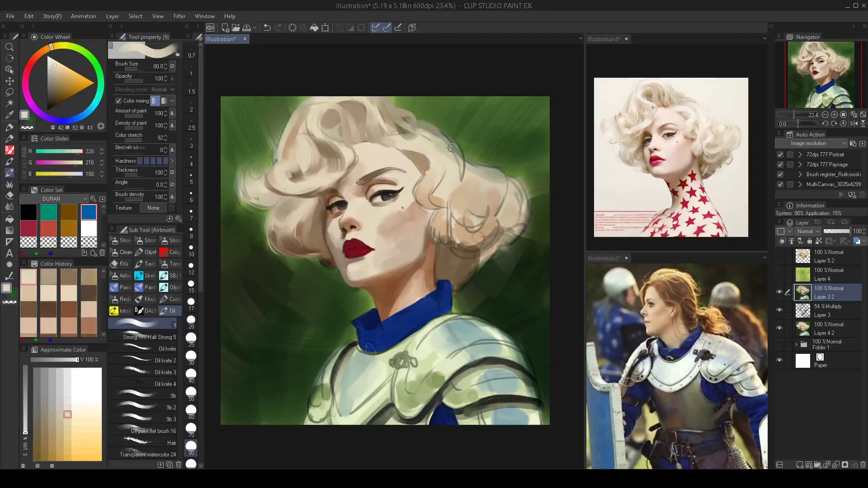
pyautogui.moveTo(454, 152); pyautogui.dragTo(437, 135)
pyautogui.keyDown('alt'); pyautogui.click(454, 173); pyautogui.keyUp('alt')
pyautogui.moveTo(457, 166); pyautogui.dragTo(445, 135)
# Refine the hair's outer edge in the mirrored view with pale blonde strokes at brush sizes 40 and 70, and restore the normal view.
pyautogui.press('h')
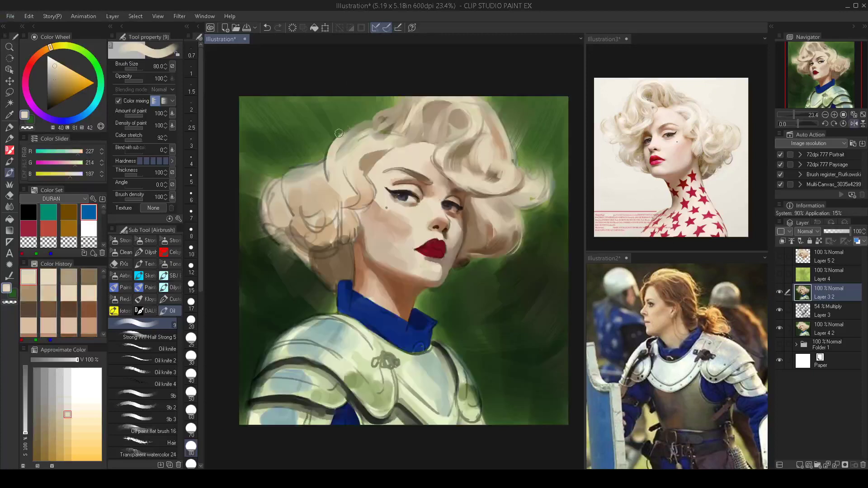
pyautogui.press('[')
pyautogui.press('[')
pyautogui.press('[')
pyautogui.press('[')
pyautogui.moveTo(337, 144); pyautogui.dragTo(361, 123)
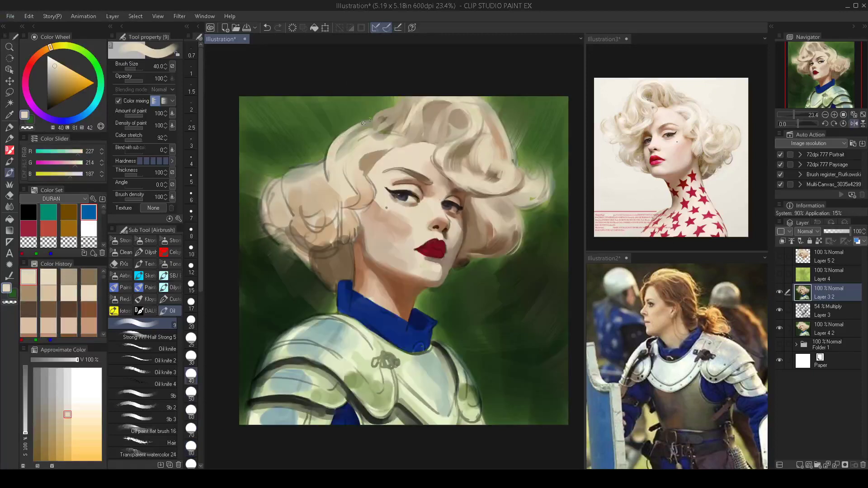
pyautogui.press(']')
pyautogui.press(']')
pyautogui.press(']')
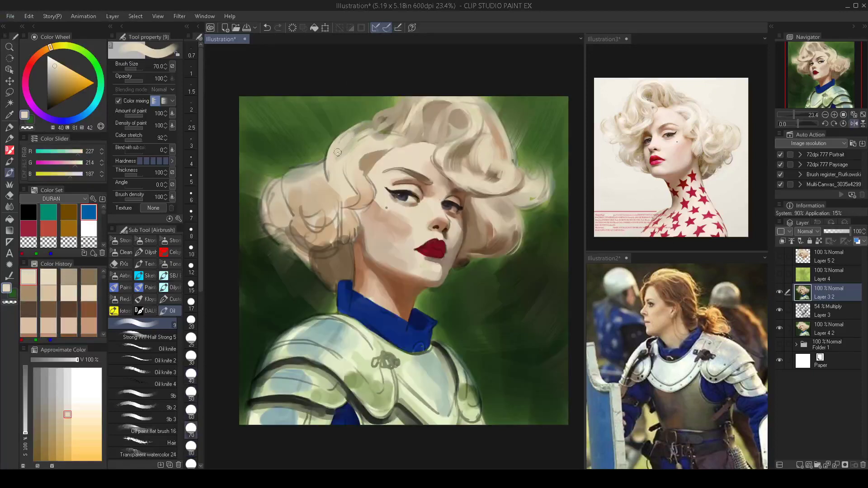
pyautogui.moveTo(336, 143)
pyautogui.mouseDown()
pyautogui.moveTo(328, 178)
pyautogui.moveTo(342, 138)
pyautogui.mouseUp()
pyautogui.press('h')
pyautogui.press('[')
pyautogui.press('[')
pyautogui.press('[')
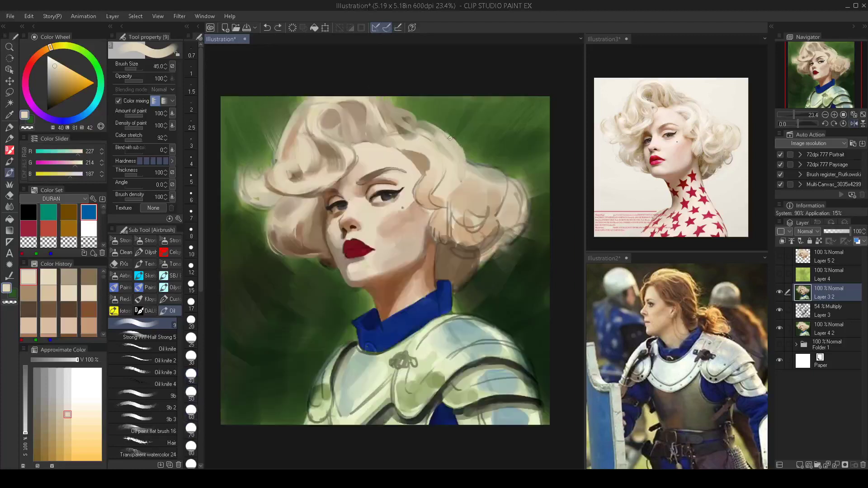
# Paint pale blonde (RGB 219, 204, 175) over the sketch lines inside the large side curl beside the cheek at brush size 60.
pyautogui.press(']')
pyautogui.press(']')
pyautogui.press(']')
pyautogui.press(']')
pyautogui.press(']')
pyautogui.press(']')
pyautogui.press('[')
pyautogui.press('[')
pyautogui.keyDown('alt'); pyautogui.click(463, 181); pyautogui.keyUp('alt')
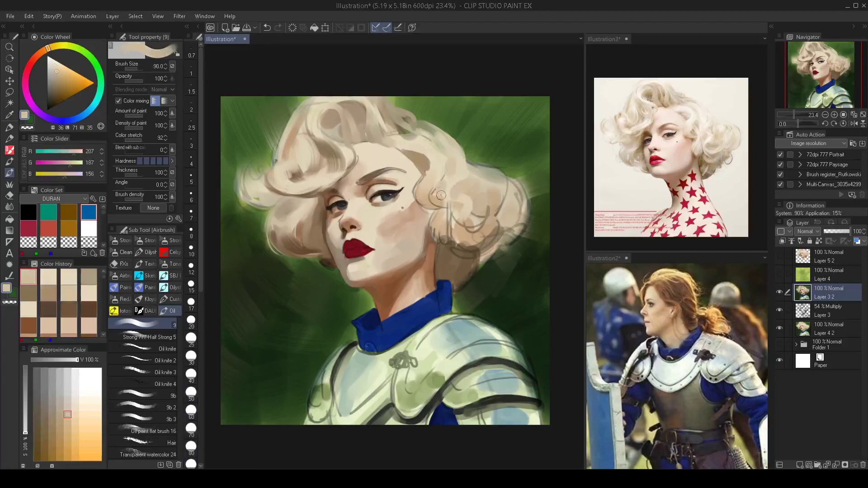
pyautogui.keyDown('alt'); pyautogui.click(462, 208); pyautogui.keyUp('alt')
pyautogui.press('[')
pyautogui.press('[')
pyautogui.press('[')
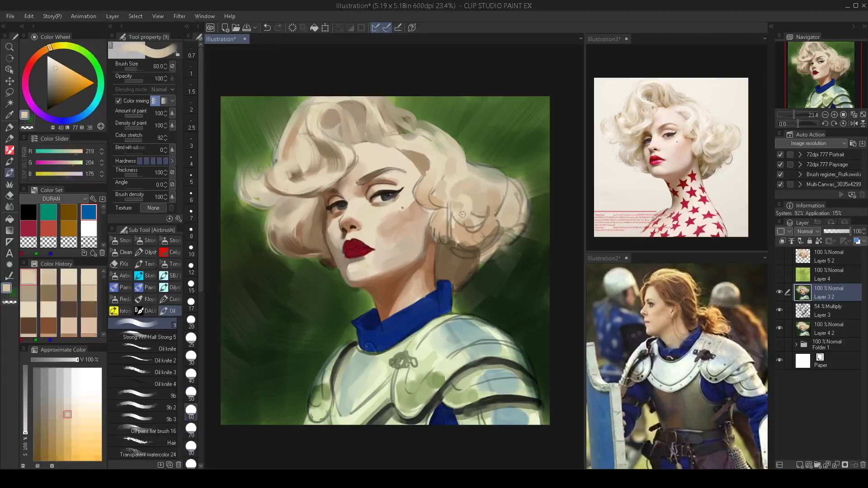
pyautogui.moveTo(473, 233); pyautogui.dragTo(461, 211)
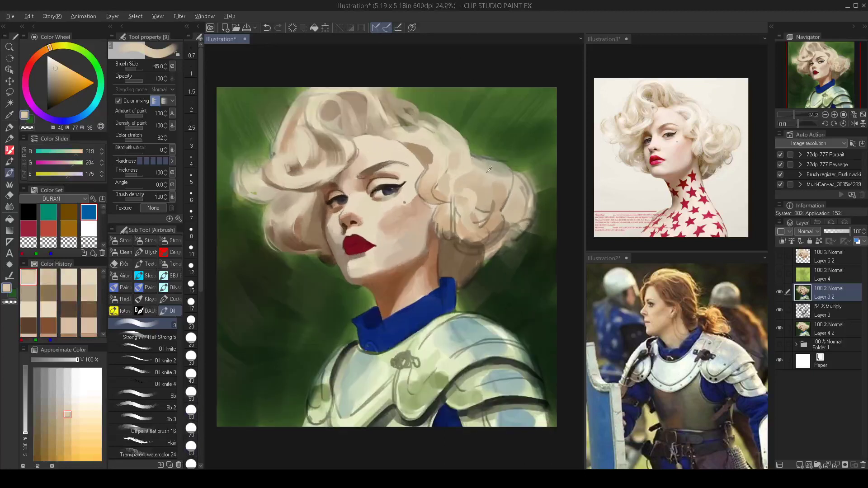
# Cover the sketch line on the side curl's upper edge with a beige stroke (RGB 194, 170, 138) at brush size 70.
pyautogui.keyDown('alt'); pyautogui.click(481, 164); pyautogui.keyUp('alt')
pyautogui.press(']')
pyautogui.press(']')
pyautogui.press(']')
pyautogui.keyDown('alt'); pyautogui.click(480, 172); pyautogui.keyUp('alt')
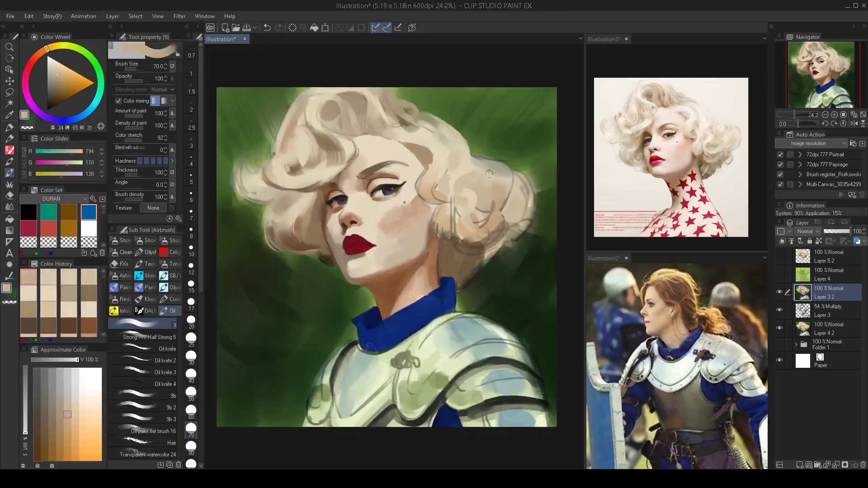
pyautogui.moveTo(472, 155)
pyautogui.mouseDown()
pyautogui.moveTo(496, 163)
pyautogui.moveTo(502, 186)
pyautogui.mouseUp()
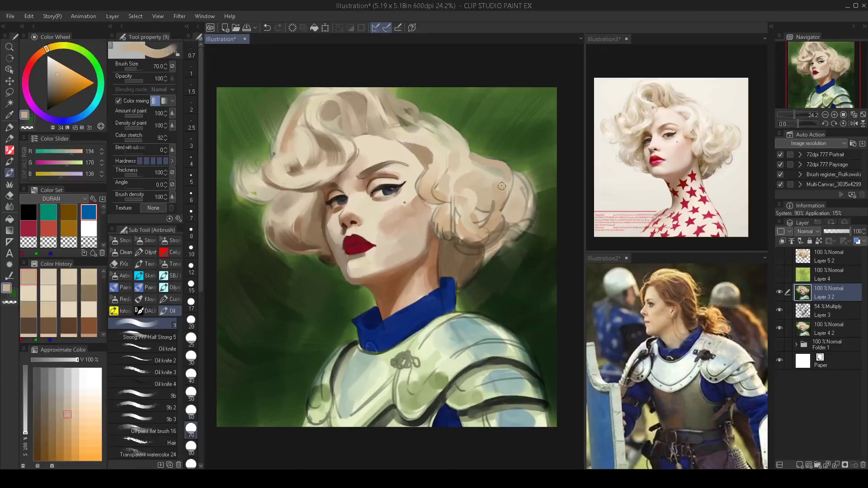
# Broaden the blonde along the side curl's upper edge with a second sampled stroke, and enlarge the brush to 125.
pyautogui.keyDown('alt'); pyautogui.click(471, 157); pyautogui.keyUp('alt')
pyautogui.press(']')
pyautogui.press(']')
pyautogui.moveTo(472, 157)
pyautogui.mouseDown()
pyautogui.moveTo(498, 180)
pyautogui.moveTo(481, 160)
pyautogui.moveTo(500, 171)
pyautogui.moveTo(495, 185)
pyautogui.mouseUp()
pyautogui.press(']')
pyautogui.press(']')
pyautogui.keyDown('alt'); pyautogui.click(492, 166); pyautogui.keyUp('alt')
pyautogui.keyDown('alt'); pyautogui.click(480, 184); pyautogui.keyUp('alt')
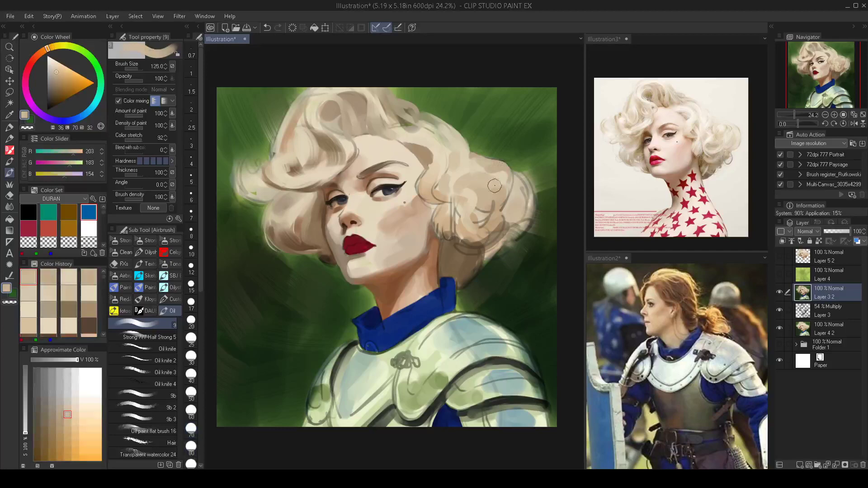
# Check the portrait mirrored, and paint over the inner part of the eyebrow nearest the side curl with sampled brown (RGB 120, 82, 58).
pyautogui.scroll(-3, 495, 185)
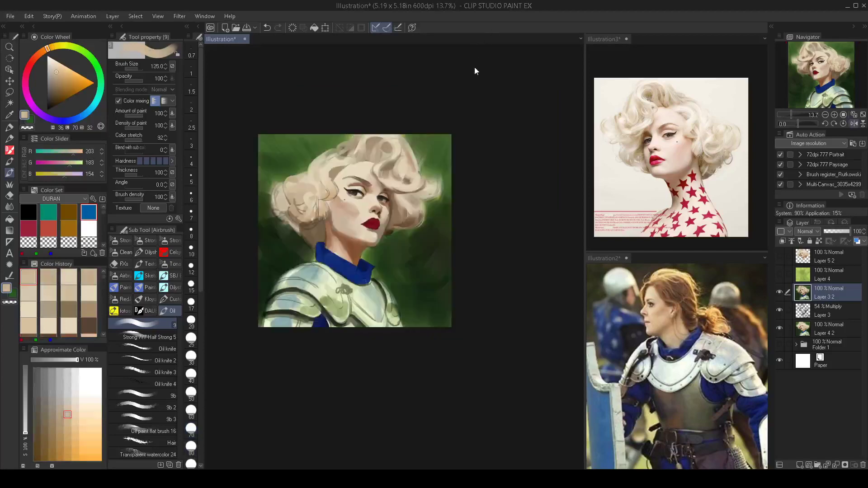
pyautogui.scroll(2, 393, 231)
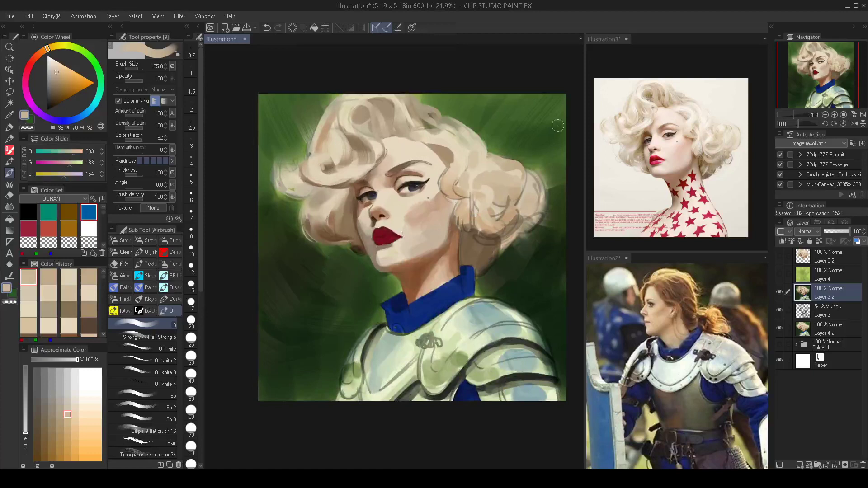
pyautogui.moveTo(418, 194); pyautogui.dragTo(434, 207)
pyautogui.scroll(1, 434, 207)
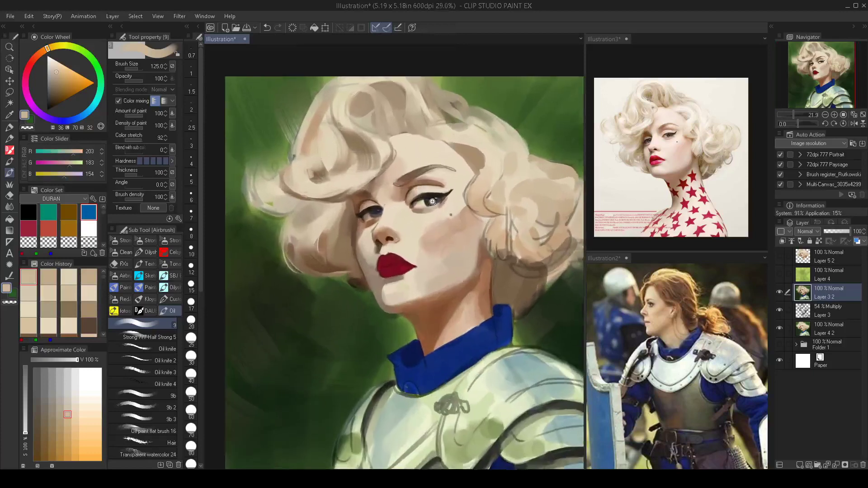
pyautogui.keyDown('alt'); pyautogui.click(410, 185); pyautogui.keyUp('alt')
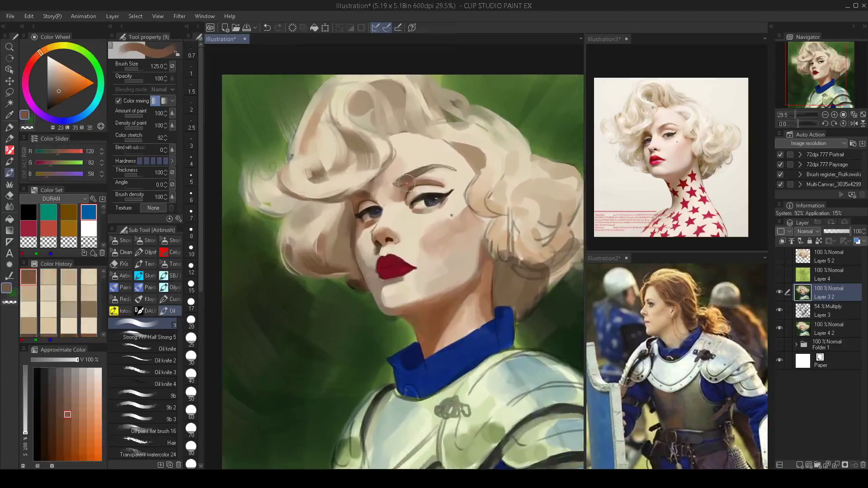
pyautogui.press('[')
pyautogui.press('[')
pyautogui.press('[')
pyautogui.press('[')
pyautogui.moveTo(410, 176); pyautogui.dragTo(434, 167)
# Lighten the forehead above the eyebrow with warm cream (RGB 248, 236, 210) at brush size 50, and sample the neighbouring skin tone at size 70.
pyautogui.keyDown('alt'); pyautogui.click(407, 146); pyautogui.keyUp('alt')
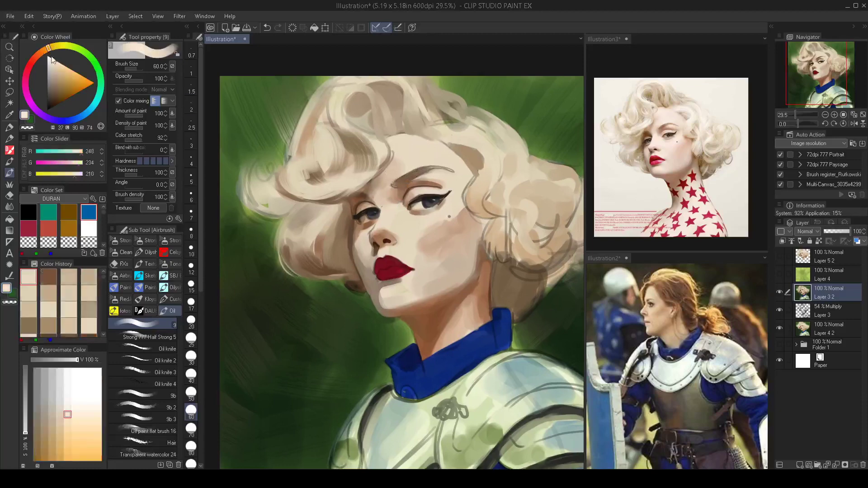
pyautogui.moveTo(54, 59); pyautogui.dragTo(49, 48)
pyautogui.press(']')
pyautogui.press(']')
pyautogui.press('[')
pyautogui.press('[')
pyautogui.press('[')
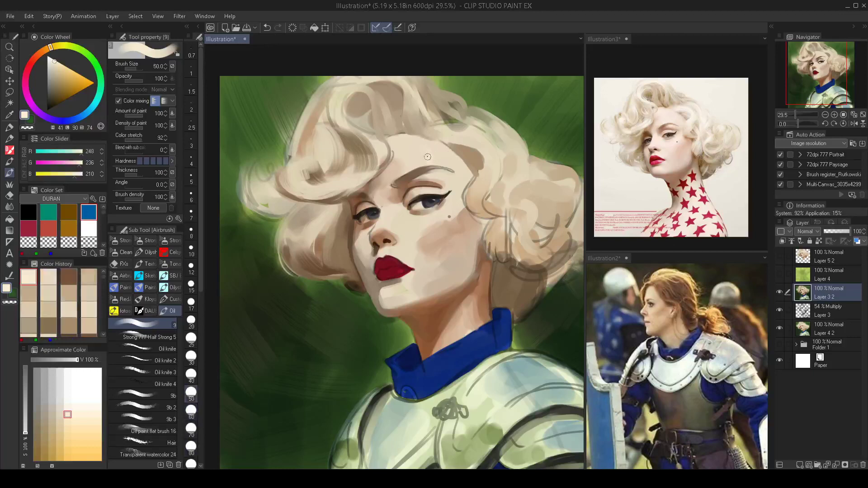
pyautogui.press(']')
pyautogui.press(']')
pyautogui.press(']')
pyautogui.keyDown('alt'); pyautogui.click(415, 148); pyautogui.keyUp('alt')
pyautogui.press('[')
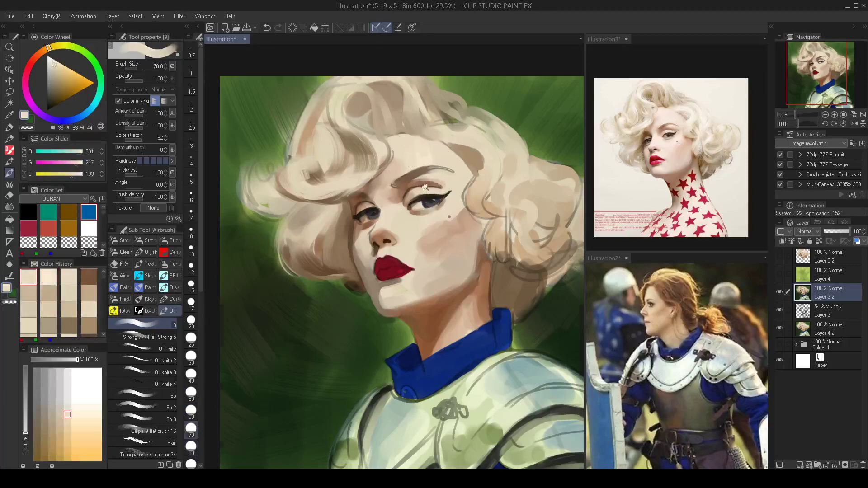
# Try a cream highlight (RGB 243, 230, 205) on the cheek below the eye at brush size 50, and undo it.
pyautogui.scroll(-1, 414, 148)
pyautogui.scroll(3, 420, 127)
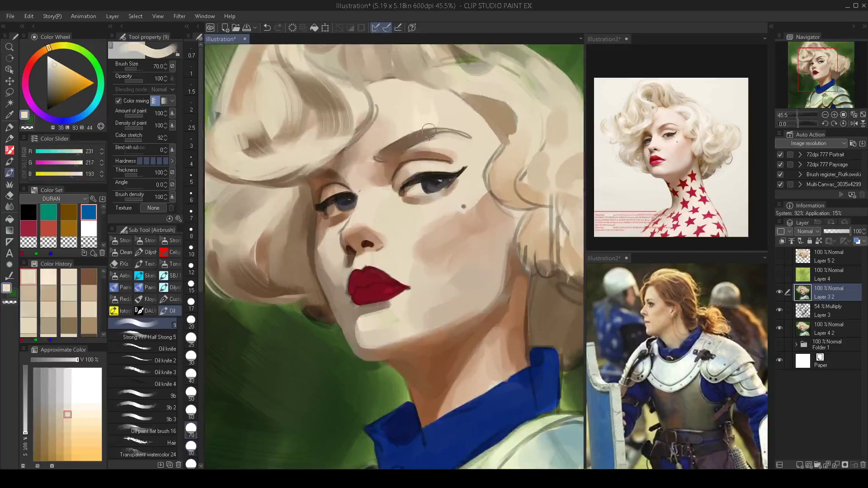
pyautogui.keyDown('alt'); pyautogui.click(429, 105); pyautogui.keyUp('alt')
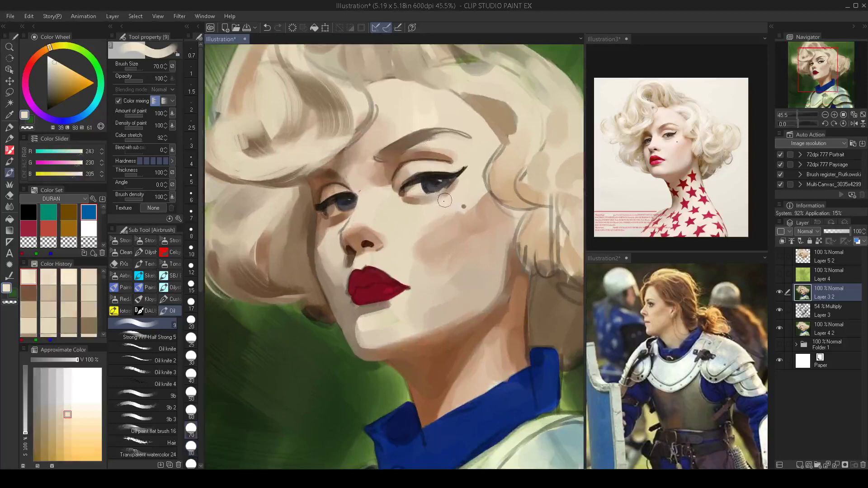
pyautogui.press('[')
pyautogui.press('[')
pyautogui.moveTo(446, 206); pyautogui.dragTo(441, 214)
pyautogui.hotkey('ctrl', 'z')
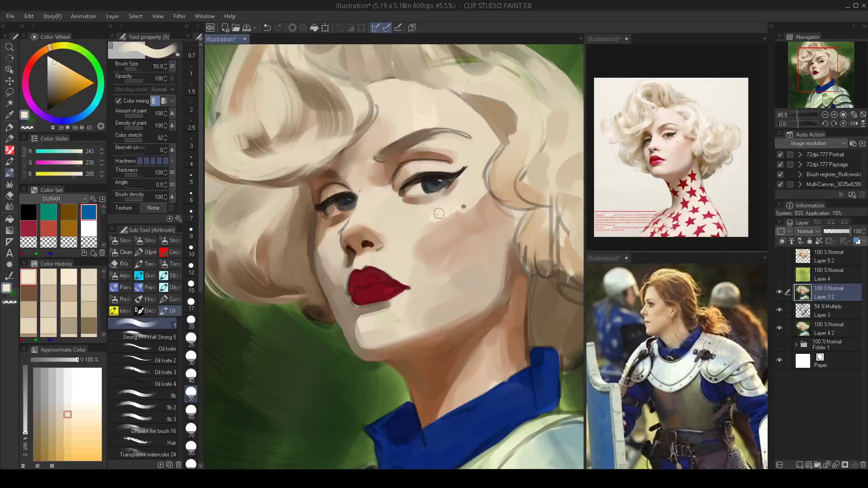
# Paint over the beauty mark and upper cheek with the sampled skin tone (RGB 232, 217, 195) at brush size 60.
pyautogui.keyDown('alt'); pyautogui.click(432, 214); pyautogui.keyUp('alt')
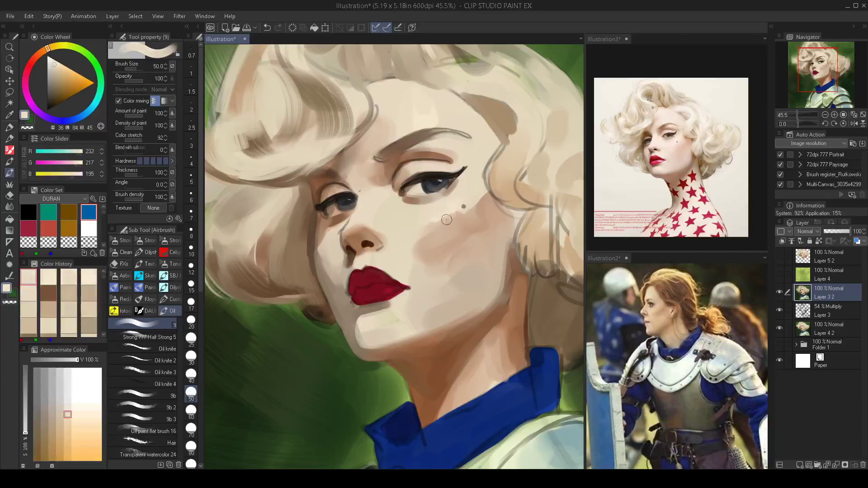
pyautogui.press(']')
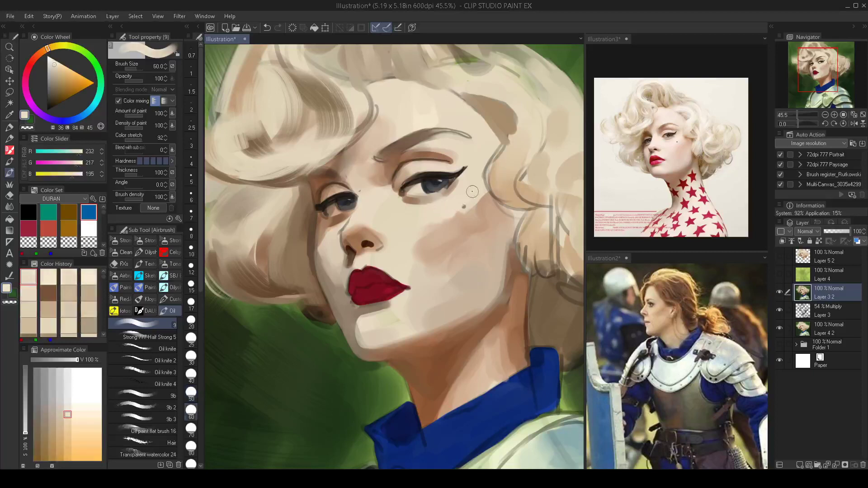
pyautogui.scroll(-3, 448, 251)
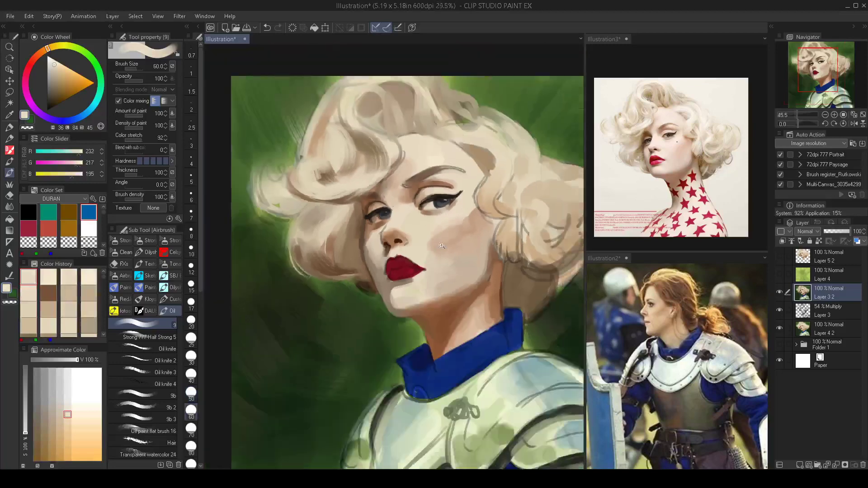
pyautogui.scroll(2, 448, 251)
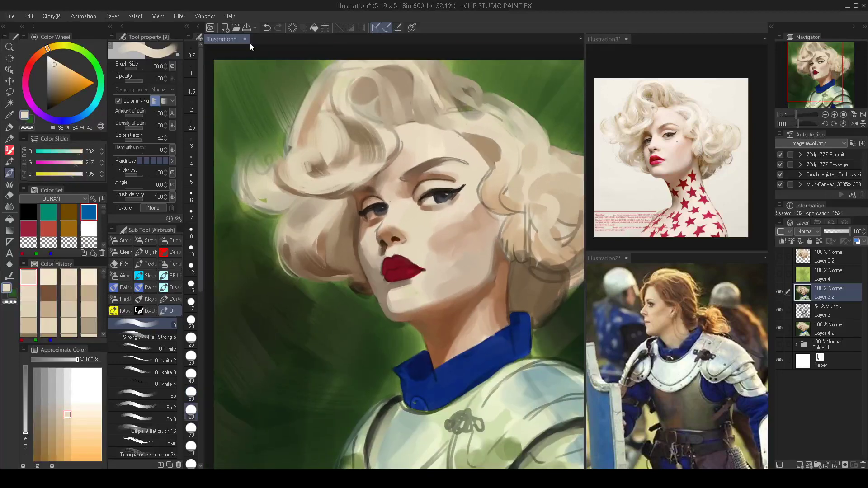
# Lower the brush hardness to its softest level, paint sampled skin tone below the eye, and enlarge the brush to 125.
pyautogui.press('2')
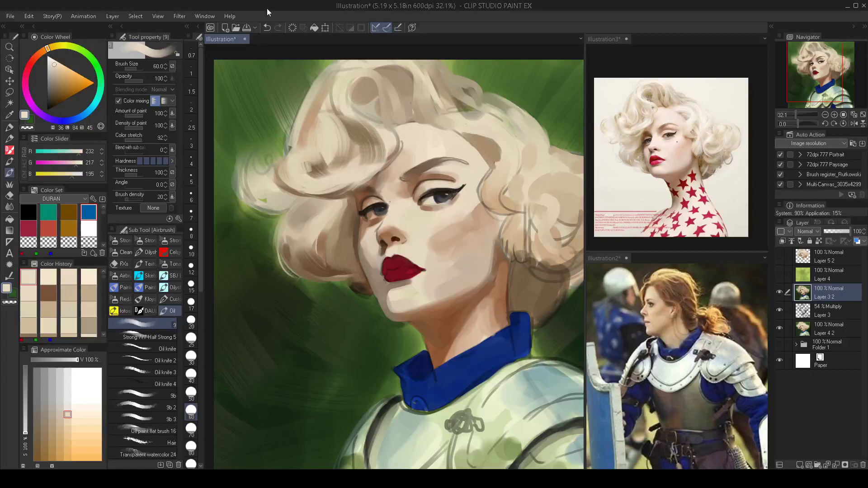
pyautogui.press('0')
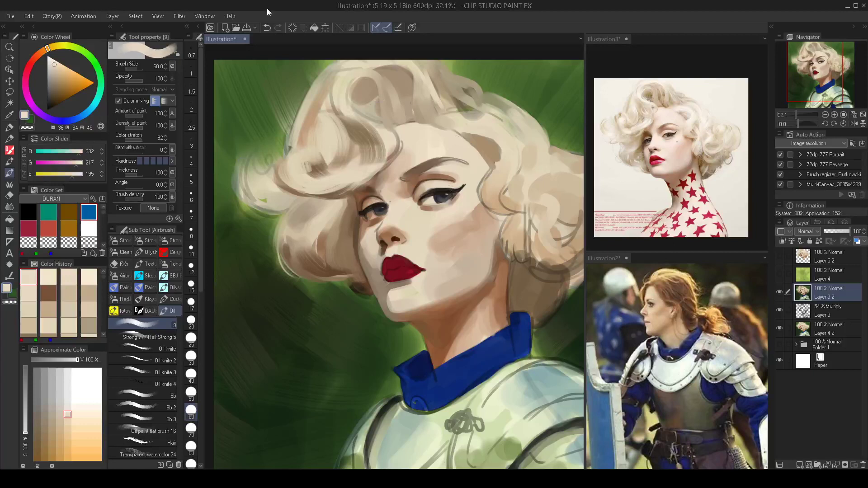
pyautogui.click(140, 161)
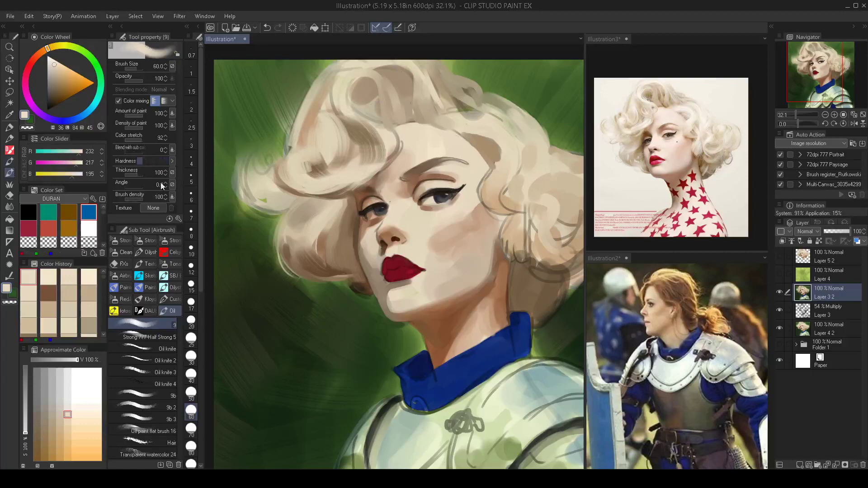
pyautogui.keyDown('alt'); pyautogui.click(428, 231); pyautogui.keyUp('alt')
pyautogui.moveTo(422, 209); pyautogui.dragTo(434, 209)
pyautogui.press(']')
pyautogui.press(']')
pyautogui.press(']')
pyautogui.press(']')
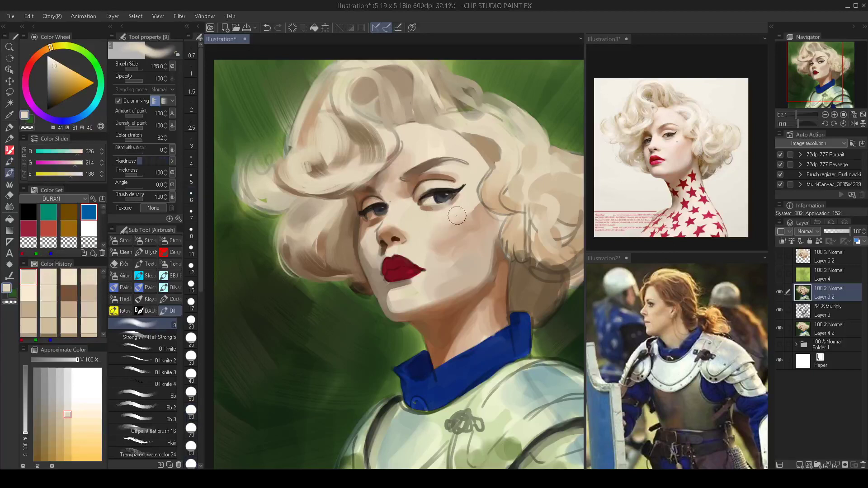
# Soften the edge of the cheek shadow down towards the mouth with sampled skin tones at brush size 125.
pyautogui.keyDown('alt'); pyautogui.click(457, 215); pyautogui.keyUp('alt')
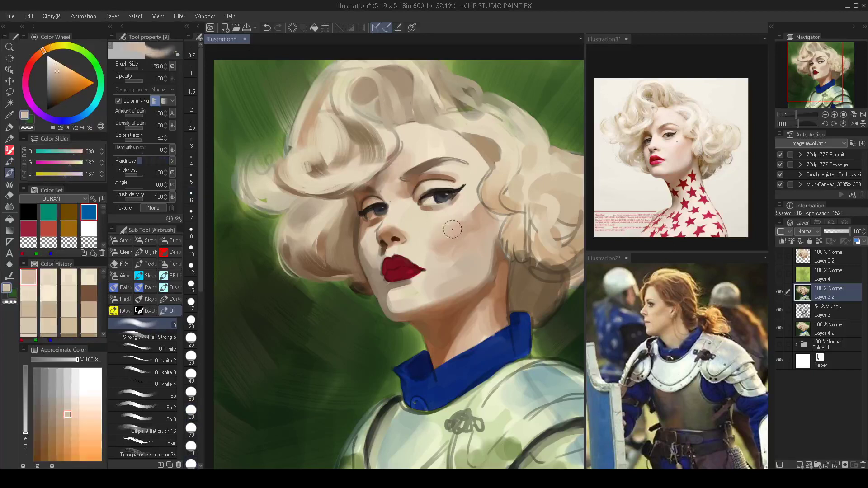
pyautogui.keyDown('alt'); pyautogui.click(467, 200); pyautogui.keyUp('alt')
pyautogui.keyDown('alt'); pyautogui.click(434, 224); pyautogui.keyUp('alt')
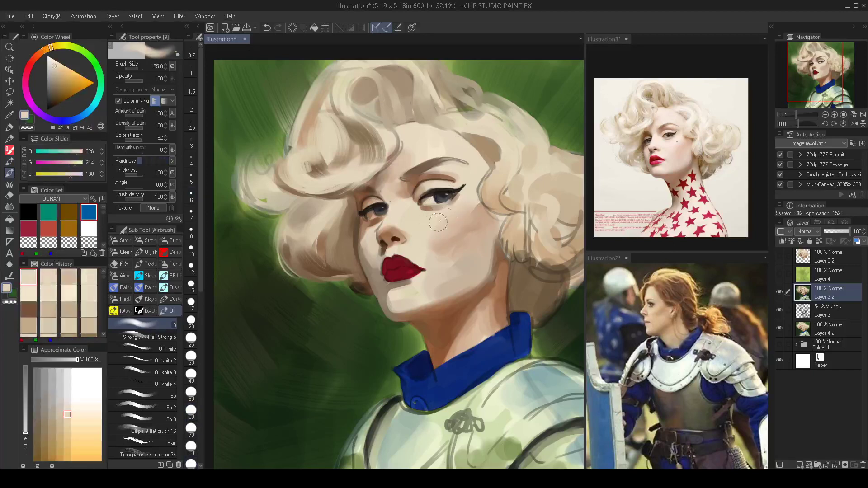
pyautogui.moveTo(451, 239); pyautogui.dragTo(435, 268)
# Soften the cheek shading beside the mouth with sampled skin tones, including RGB 227, 215, 189, at brush size 175.
pyautogui.keyDown('alt'); pyautogui.click(468, 228); pyautogui.keyUp('alt')
pyautogui.keyDown('alt'); pyautogui.click(468, 227); pyautogui.keyUp('alt')
pyautogui.press(']')
pyautogui.press(']')
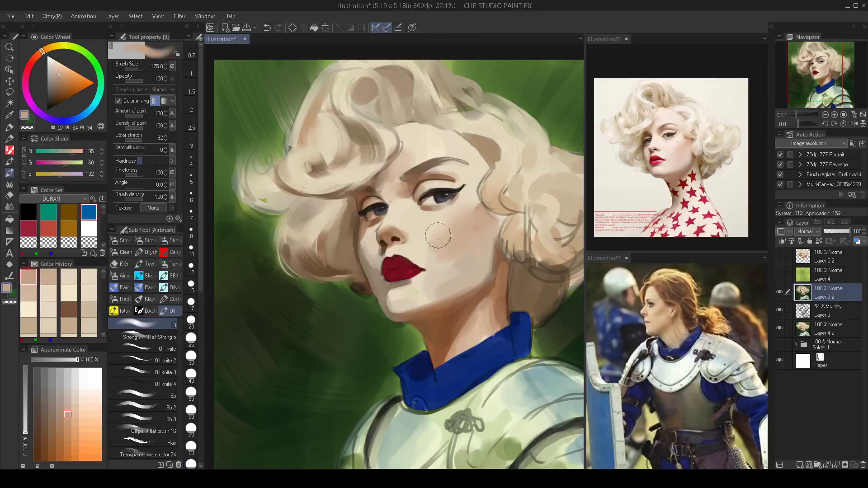
pyautogui.keyDown('alt'); pyautogui.click(429, 258); pyautogui.keyUp('alt')
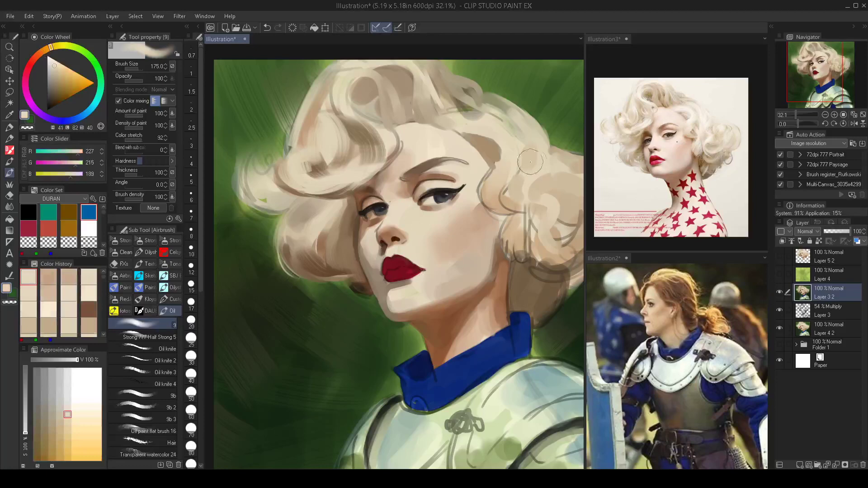
pyautogui.moveTo(453, 273); pyautogui.dragTo(440, 263)
# Paint over the side and wing of the nose with sampled skin tone (RGB 231, 217, 194) at brush sizes 70 and 80.
pyautogui.scroll(1, 440, 264)
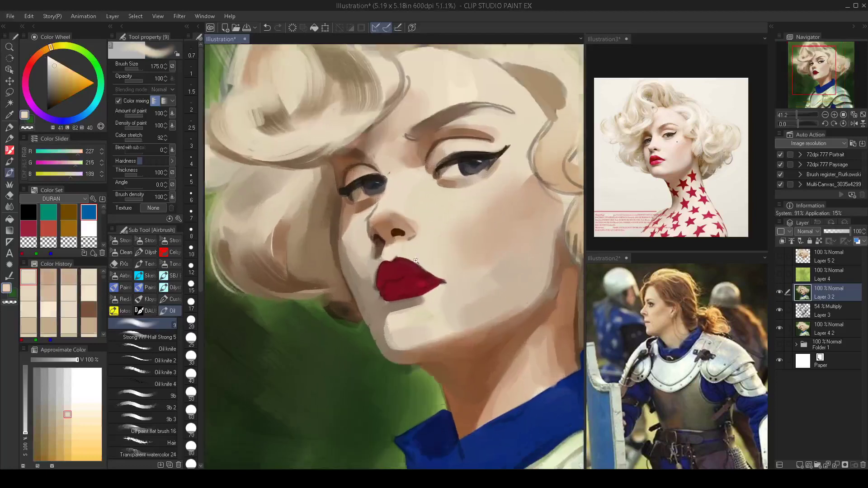
pyautogui.press('[')
pyautogui.press('[')
pyautogui.press('[')
pyautogui.press('[')
pyautogui.moveTo(379, 221)
pyautogui.mouseDown()
pyautogui.moveTo(399, 205)
pyautogui.moveTo(378, 216)
pyautogui.mouseUp()
pyautogui.keyDown('alt'); pyautogui.click(386, 204); pyautogui.keyUp('alt')
pyautogui.keyDown('alt'); pyautogui.click(402, 211); pyautogui.keyUp('alt')
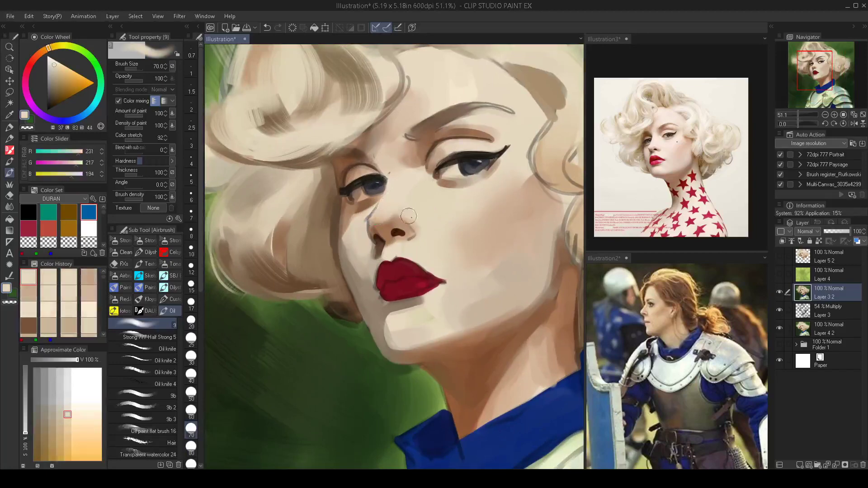
pyautogui.press(']')
pyautogui.moveTo(398, 212)
pyautogui.mouseDown()
pyautogui.moveTo(382, 213)
pyautogui.moveTo(396, 239)
pyautogui.moveTo(413, 238)
pyautogui.mouseUp()
# Raise the brush hardness to its highest level, sample the skin tone beside the nose (RGB 218, 201, 178), and reduce the brush size to 12.5.
pyautogui.scroll(1, 413, 237)
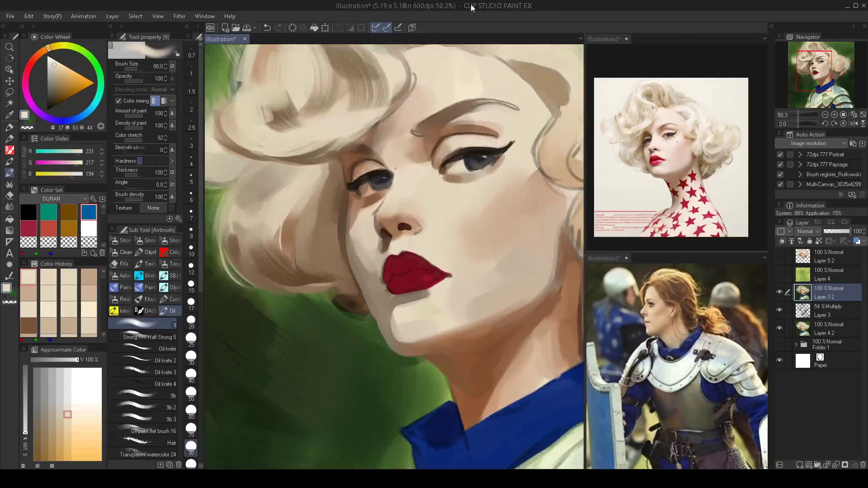
pyautogui.click(165, 162)
pyautogui.keyDown('alt'); pyautogui.click(372, 216); pyautogui.keyUp('alt')
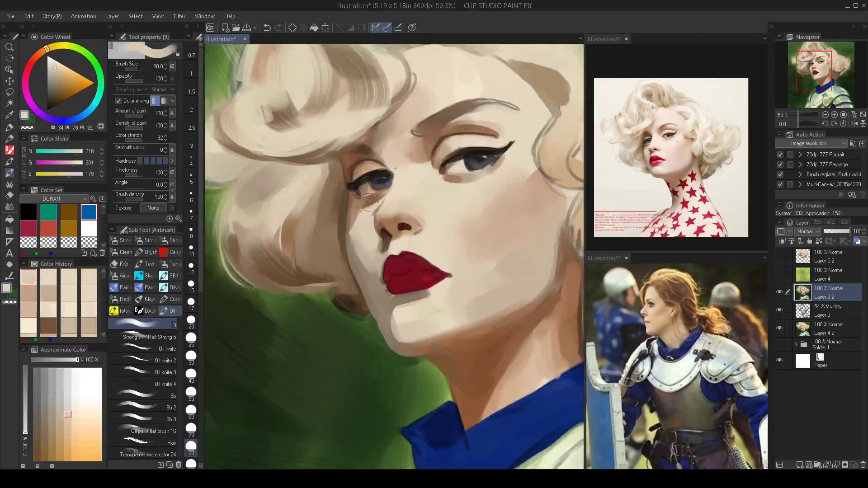
pyautogui.press('[')
pyautogui.press('[')
pyautogui.press('[')
pyautogui.press('[')
pyautogui.press('[')
pyautogui.press('[')
pyautogui.press('[')
pyautogui.press('[')
pyautogui.press('[')
pyautogui.press('[')
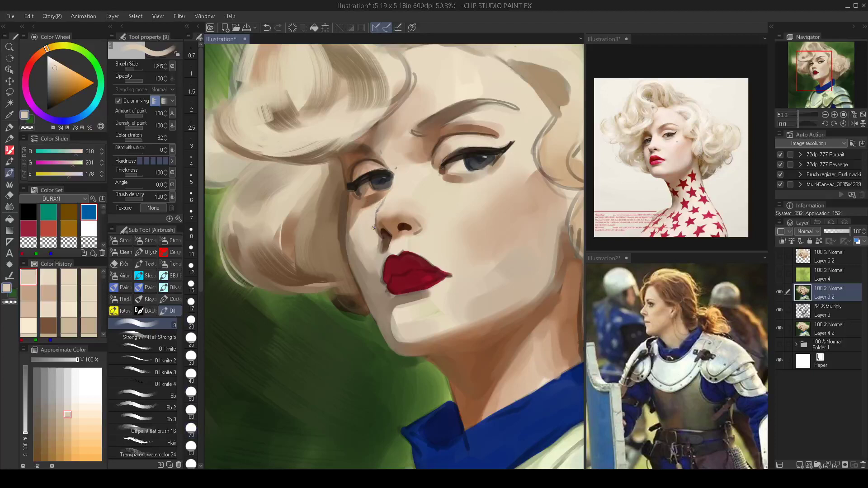
# Refine the contour beside the nose bridge with sampled skin tone (RGB 224, 205, 181), and enlarge the brush to 25.
pyautogui.keyDown('alt'); pyautogui.click(391, 199); pyautogui.keyUp('alt')
pyautogui.moveTo(388, 198); pyautogui.dragTo(379, 212)
pyautogui.press(']')
pyautogui.press(']')
pyautogui.press(']')
pyautogui.press(']')
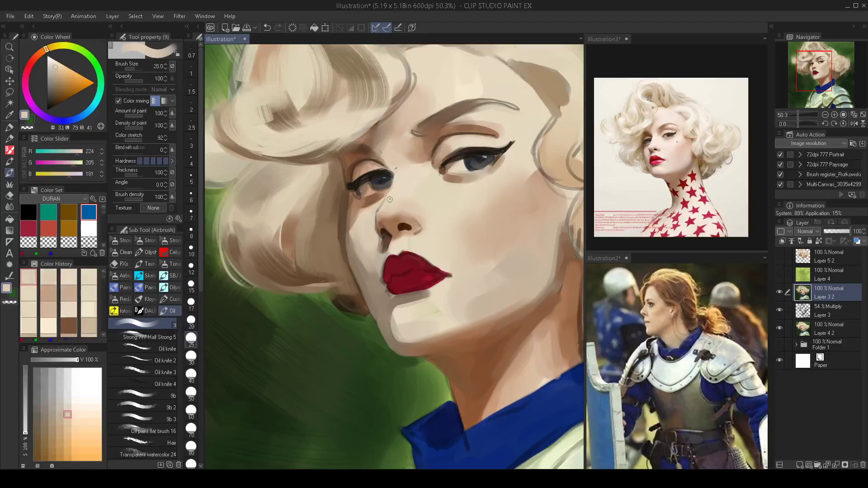
# Enlarge the brush to 35 and sample the brown shadow tone (RGB 132, 94, 69) under the eye beside the nose.
pyautogui.press(']')
pyautogui.press(']')
pyautogui.keyDown('alt'); pyautogui.click(382, 197); pyautogui.keyUp('alt')
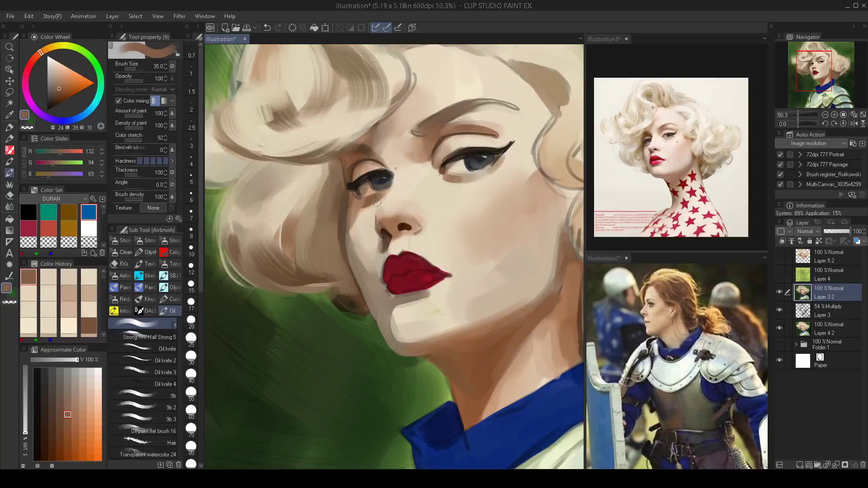
# Refine the skin beneath the far eye and beside the nose with sampled brown and light skin tones, reducing the brush to size 20.
pyautogui.press('[')
pyautogui.press('[')
pyautogui.keyDown('alt'); pyautogui.click(381, 197); pyautogui.keyUp('alt')
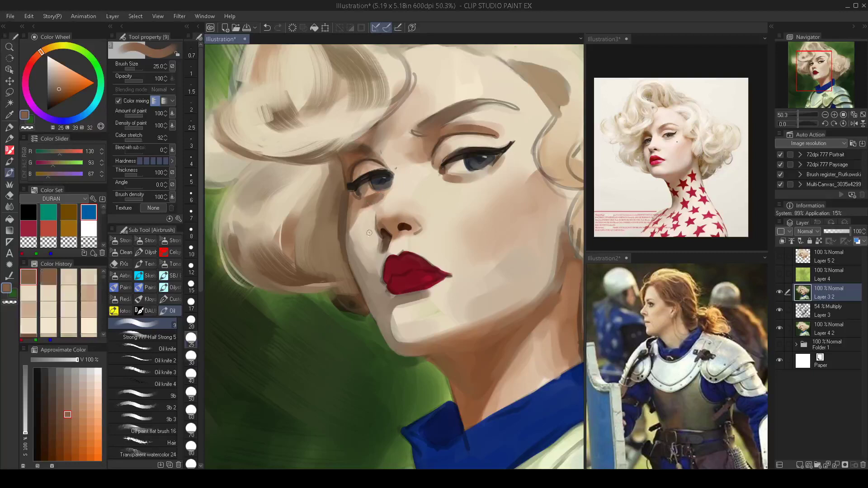
pyautogui.keyDown('alt'); pyautogui.click(389, 197); pyautogui.keyUp('alt')
pyautogui.press('[')
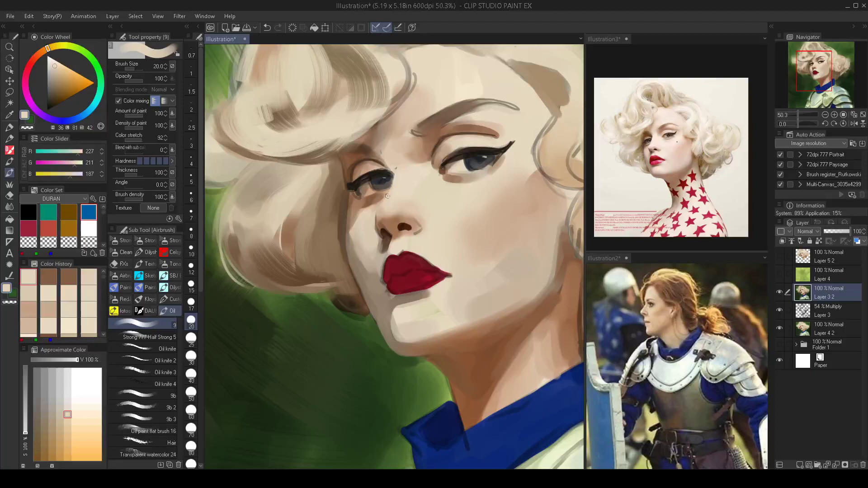
pyautogui.keyDown('alt'); pyautogui.click(409, 197); pyautogui.keyUp('alt')
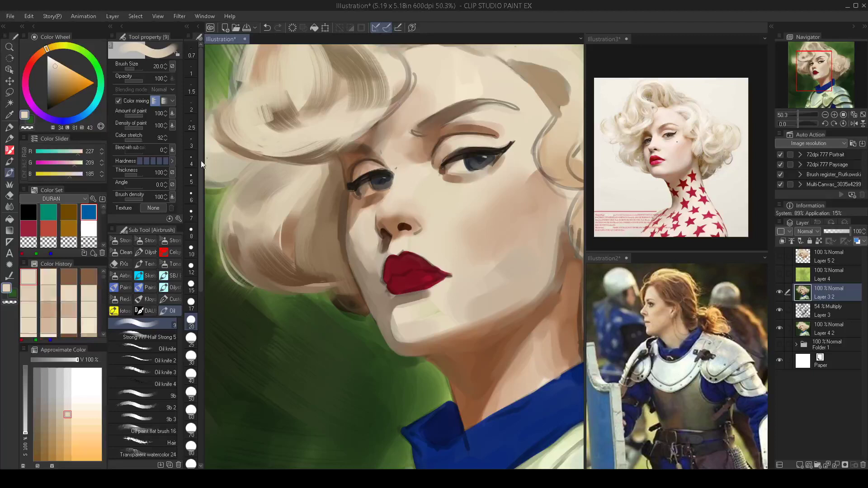
# Paint a highlight on the tip of the nose in pale cream (RGB 247, 234, 211) with a small brush around size 10.
pyautogui.click(57, 57)
pyautogui.click(51, 51)
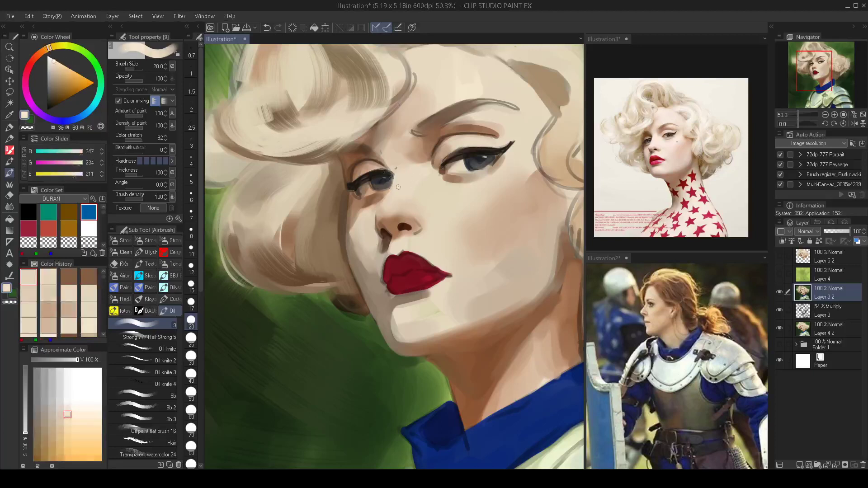
pyautogui.press('[')
pyautogui.press('[')
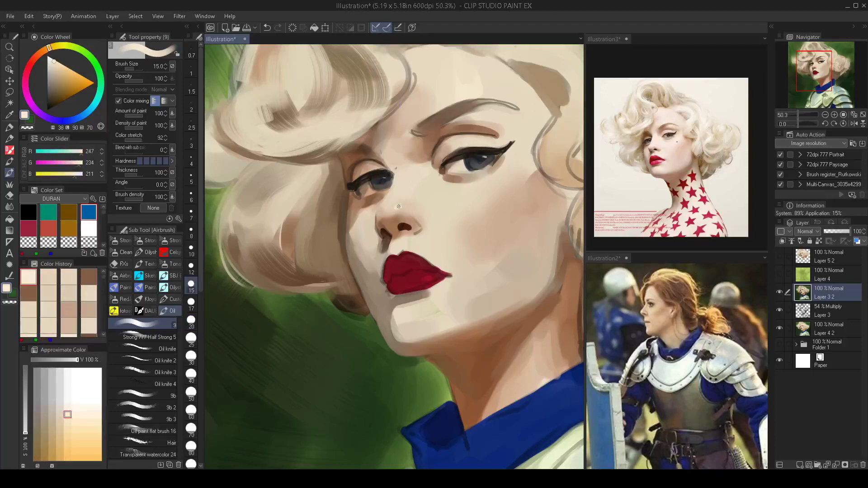
pyautogui.press('[')
pyautogui.press('[')
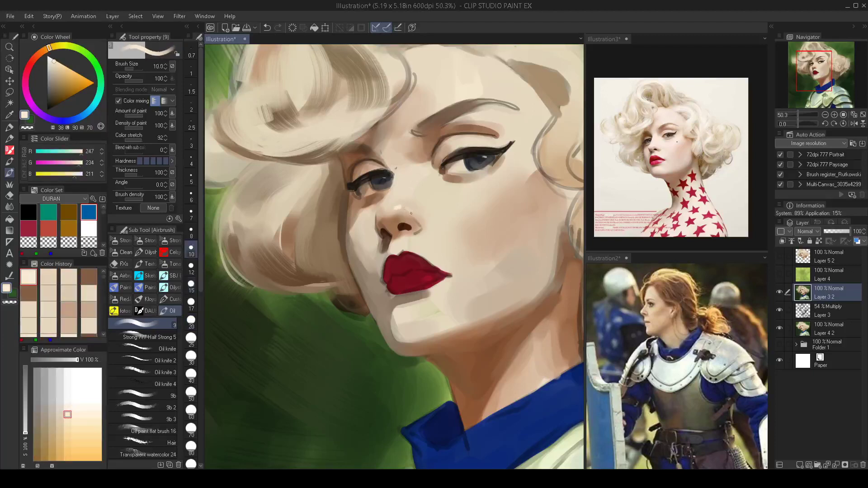
pyautogui.press('[')
# Add the pale cream highlight along the nose bridge with brush sizes 12.5 to 20, and sample the adjacent skin tone at size 25.
pyautogui.press(']')
pyautogui.press(']')
pyautogui.press(']')
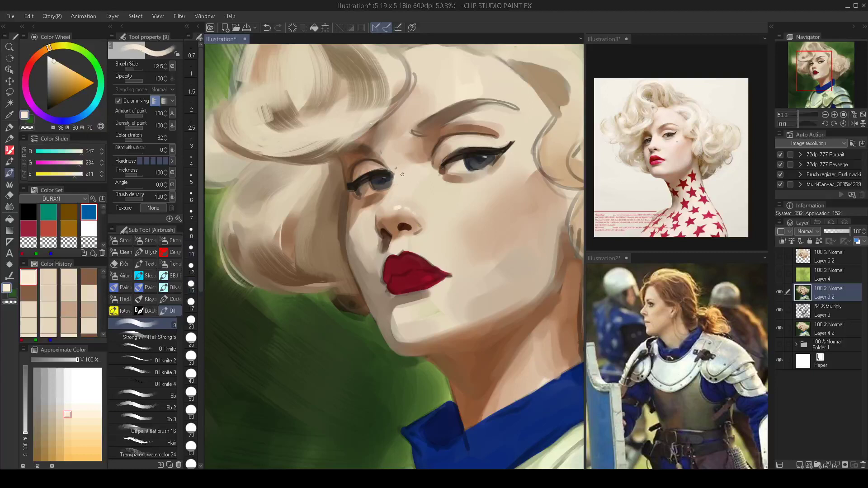
pyautogui.press(']')
pyautogui.press('[')
pyautogui.press(']')
pyautogui.press(']')
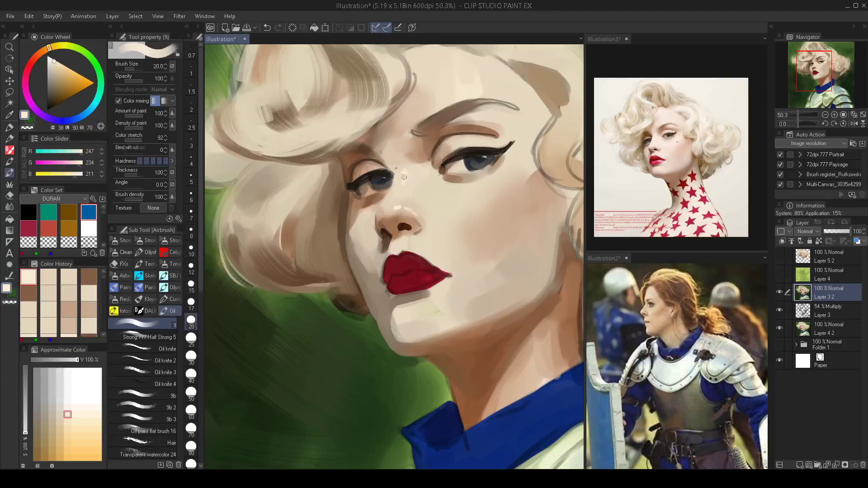
pyautogui.press(']')
pyautogui.keyDown('alt'); pyautogui.click(404, 178); pyautogui.keyUp('alt')
# Touch up the area between the nostril and upper lip with sampled skin tones at brush size 25.
pyautogui.moveTo(401, 222); pyautogui.dragTo(378, 118)
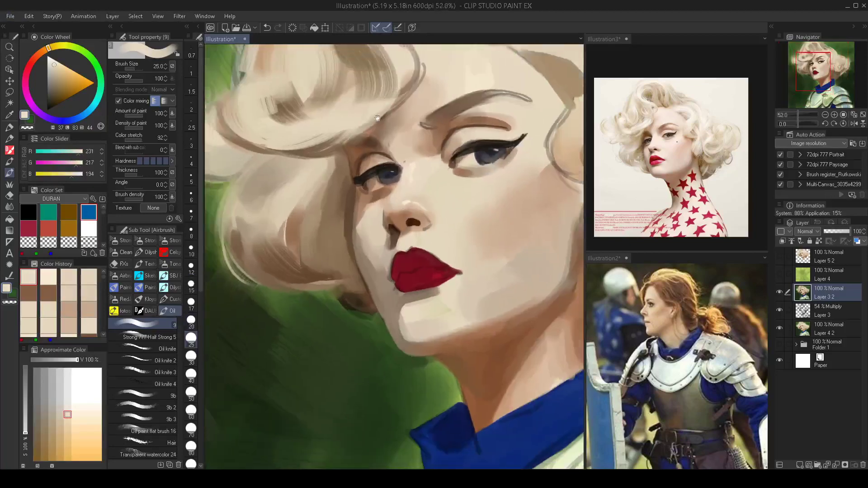
pyautogui.keyDown('alt'); pyautogui.click(412, 229); pyautogui.keyUp('alt')
pyautogui.moveTo(409, 231); pyautogui.dragTo(406, 241)
pyautogui.keyDown('alt'); pyautogui.click(409, 245); pyautogui.keyUp('alt')
pyautogui.keyDown('alt'); pyautogui.click(409, 234); pyautogui.keyUp('alt')
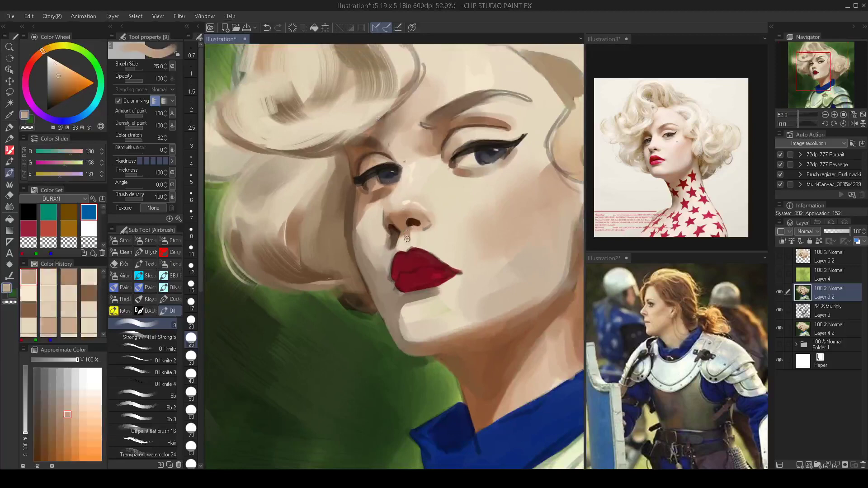
# Clean up the upper lip's edge toward the mouth corner with sampled lip red and light skin tone, using brush size 30.
pyautogui.scroll(-3, 407, 260)
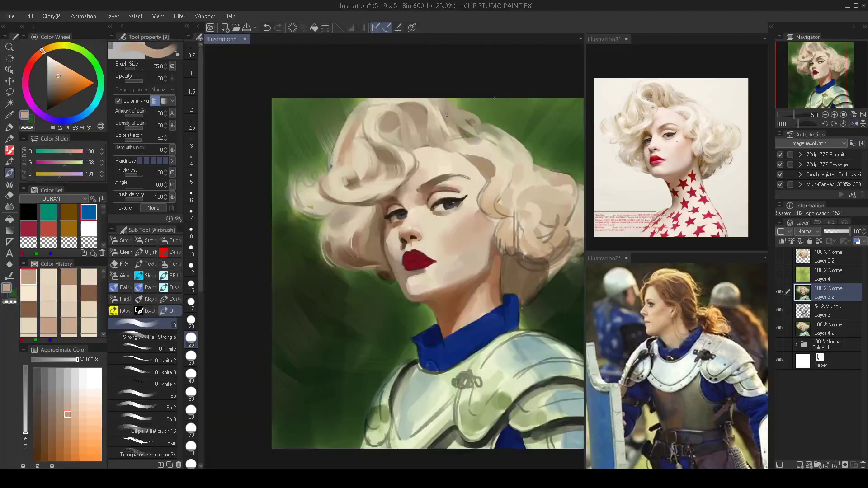
pyautogui.scroll(2, 454, 266)
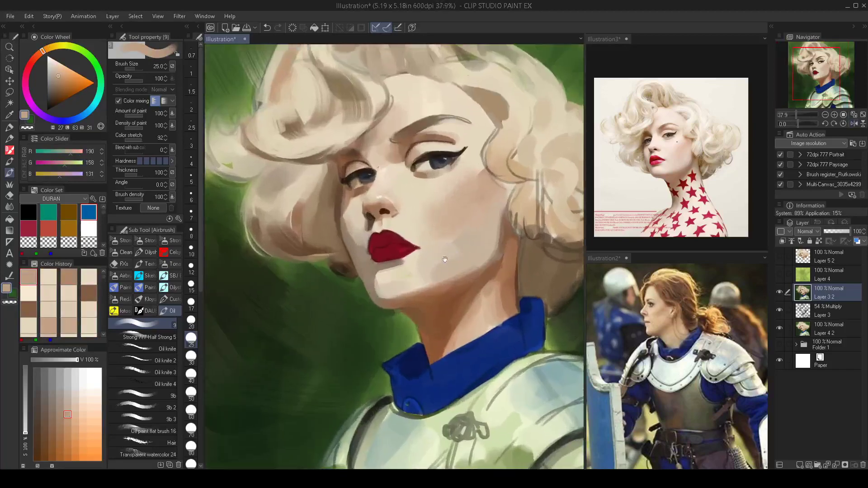
pyautogui.scroll(2, 446, 262)
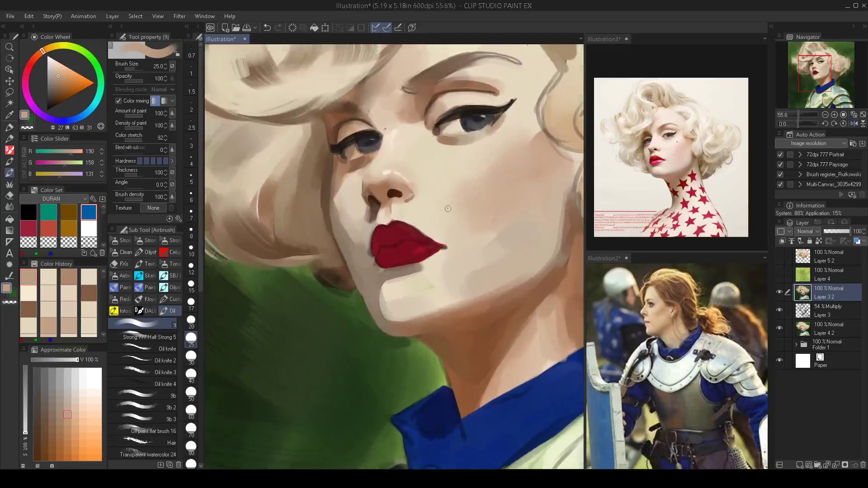
pyautogui.moveTo(430, 238); pyautogui.dragTo(424, 242)
pyautogui.keyDown('alt'); pyautogui.click(419, 244); pyautogui.keyUp('alt')
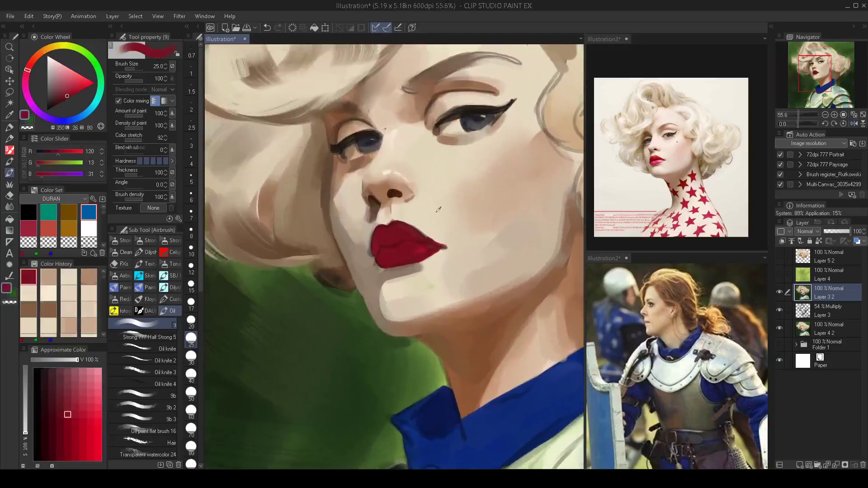
pyautogui.keyDown('alt'); pyautogui.click(444, 250); pyautogui.keyUp('alt')
pyautogui.press(']')
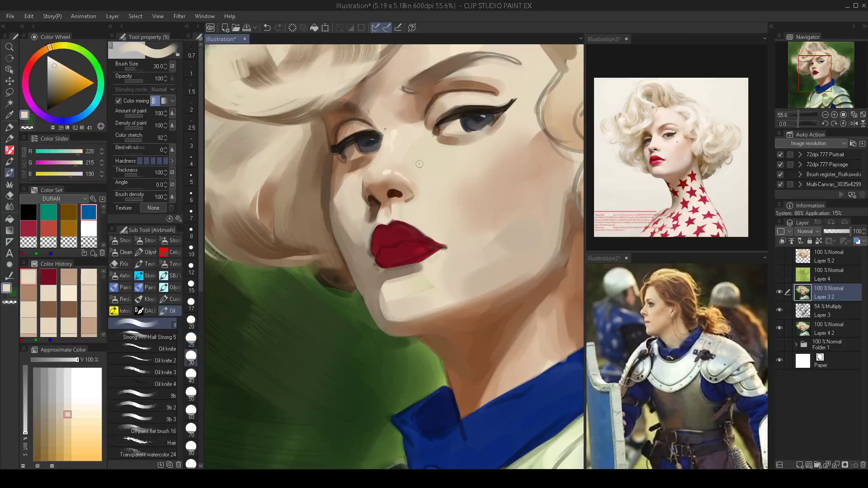
pyautogui.moveTo(399, 211); pyautogui.dragTo(441, 239)
# Soften the near corner of the mouth with sampled dark red at the lowest brush hardness and size 40, and sample the surrounding skin.
pyautogui.keyDown('alt'); pyautogui.click(438, 246); pyautogui.keyUp('alt')
pyautogui.press(']')
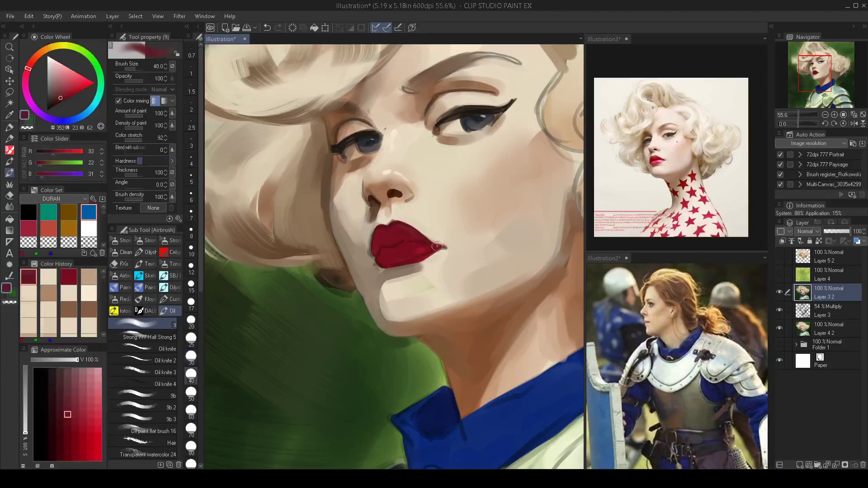
pyautogui.moveTo(437, 246); pyautogui.dragTo(443, 244)
pyautogui.press('[')
pyautogui.keyDown('alt'); pyautogui.click(436, 236); pyautogui.keyUp('alt')
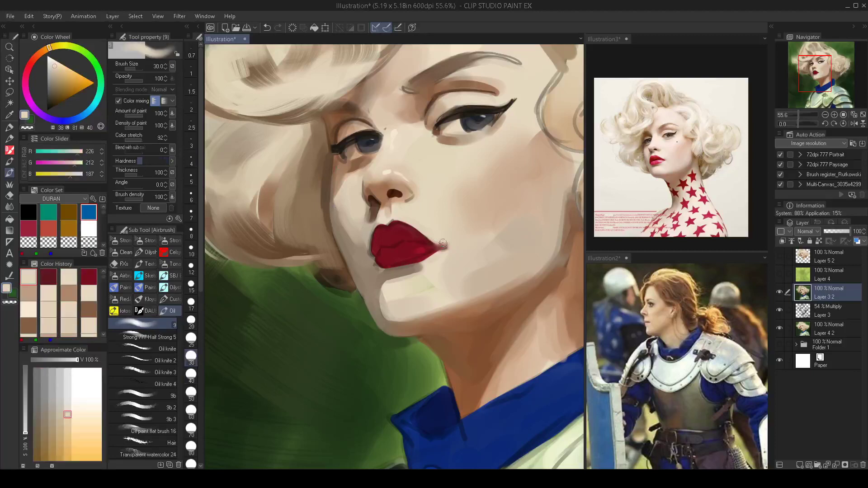
# Soften the upper lip's contour at the cupid's bow with sampled dark red, and sample light skin at brush size 20.
pyautogui.press('[')
pyautogui.keyDown('alt'); pyautogui.click(398, 222); pyautogui.keyUp('alt')
pyautogui.press(']')
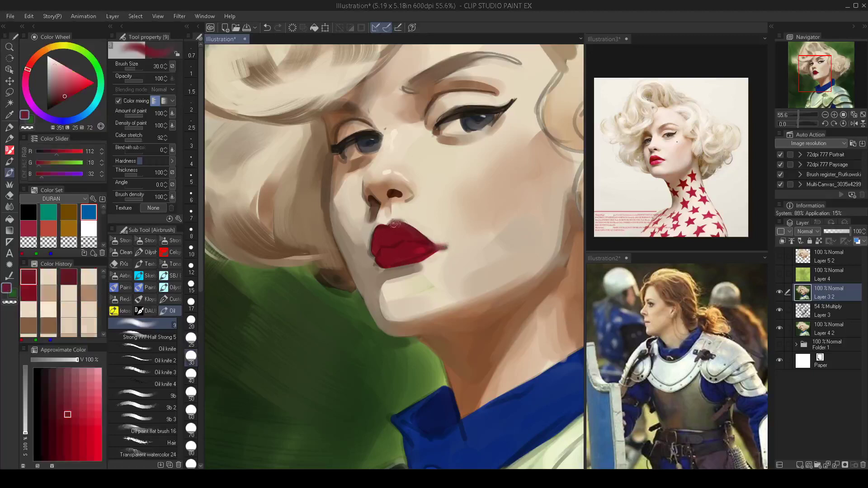
pyautogui.press('[')
pyautogui.moveTo(393, 222)
pyautogui.mouseDown()
pyautogui.moveTo(403, 224)
pyautogui.moveTo(377, 229)
pyautogui.moveTo(374, 251)
pyautogui.moveTo(362, 243)
pyautogui.moveTo(403, 239)
pyautogui.moveTo(414, 223)
pyautogui.mouseUp()
pyautogui.keyDown('alt'); pyautogui.click(415, 219); pyautogui.keyUp('alt')
pyautogui.press('[')
# Restore maximum brush hardness and dab pale pink highlights (RGB 238, 190, 190) on the lower lip at size 17.5.
pyautogui.scroll(-5, 419, 235)
pyautogui.scroll(5, 309, 175)
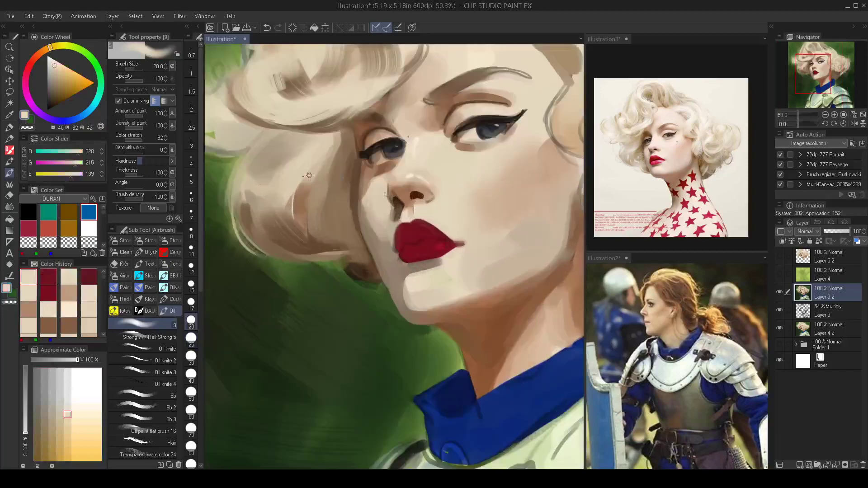
pyautogui.click(163, 162)
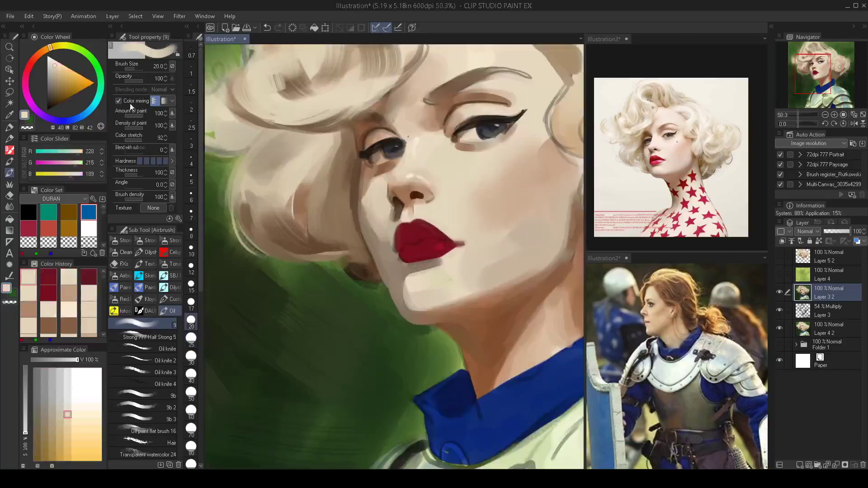
pyautogui.keyDown('alt'); pyautogui.click(423, 241); pyautogui.keyUp('alt')
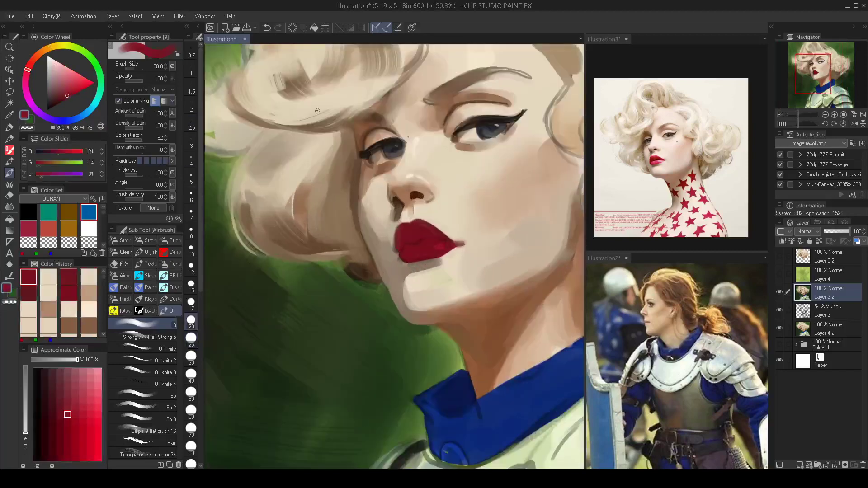
pyautogui.click(62, 62)
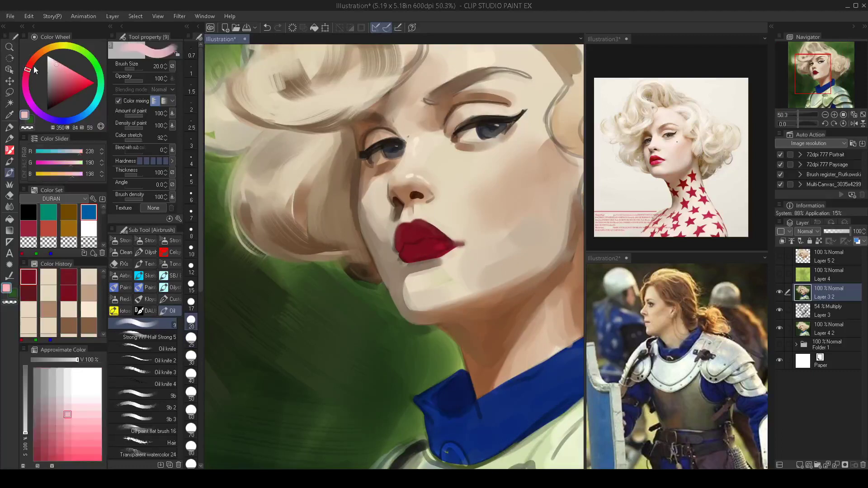
pyautogui.click(31, 68)
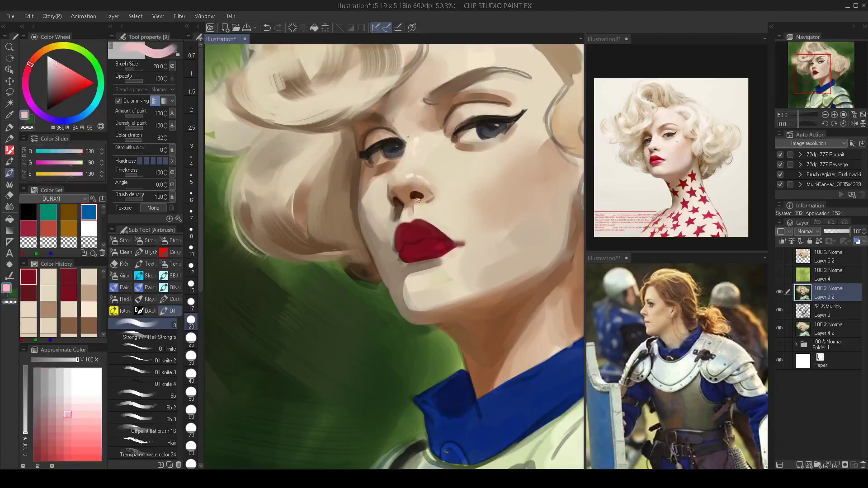
pyautogui.press('[')
pyautogui.click(443, 245)
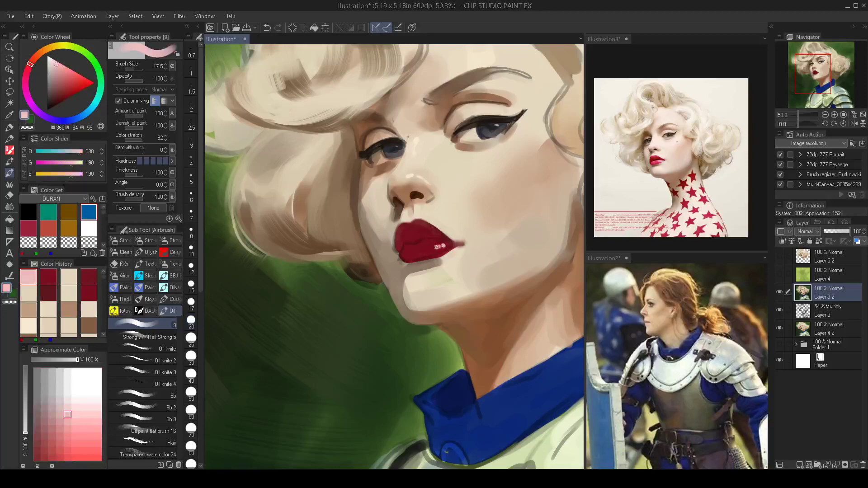
# Rework the shadow beneath the lower lip with a sampled grey-brown (RGB 132, 113, 94), enlarging the brush to size 30.
pyautogui.scroll(-3, 435, 249)
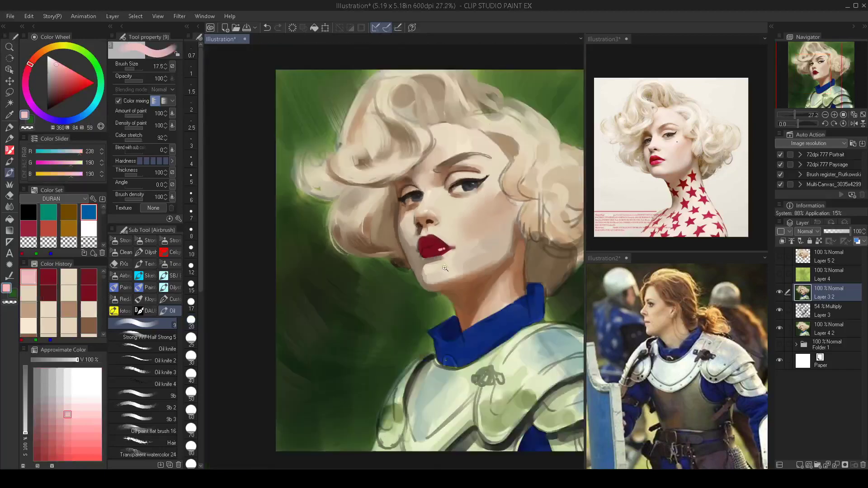
pyautogui.scroll(4, 434, 267)
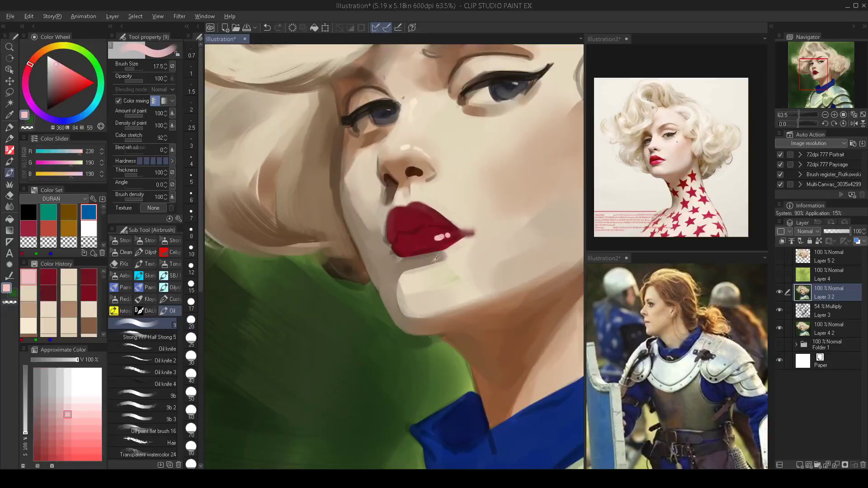
pyautogui.keyDown('alt'); pyautogui.click(402, 260); pyautogui.keyUp('alt')
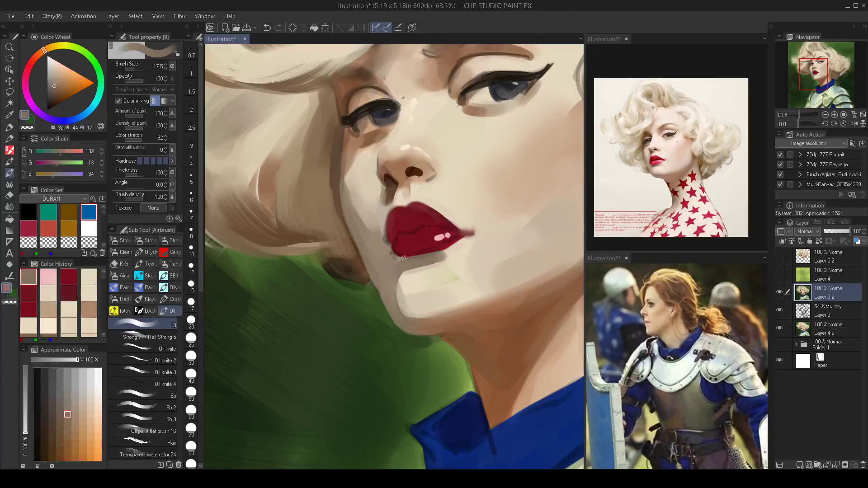
pyautogui.press(']')
pyautogui.press(']')
pyautogui.press(']')
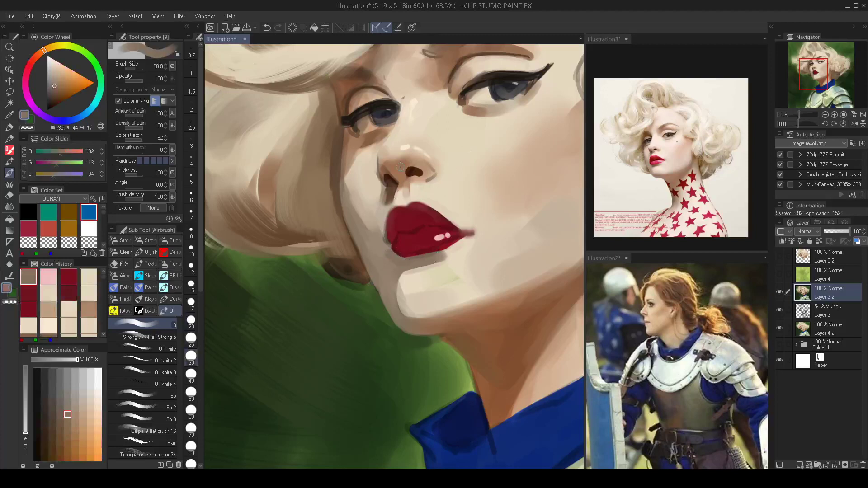
# Define the far lower edge of the lips with sampled dark red, using brush size 9 and then 15.
pyautogui.keyDown('alt'); pyautogui.click(398, 241); pyautogui.keyUp('alt')
pyautogui.press('[')
pyautogui.press('[')
pyautogui.press('[')
pyautogui.press('[')
pyautogui.press('[')
pyautogui.press('[')
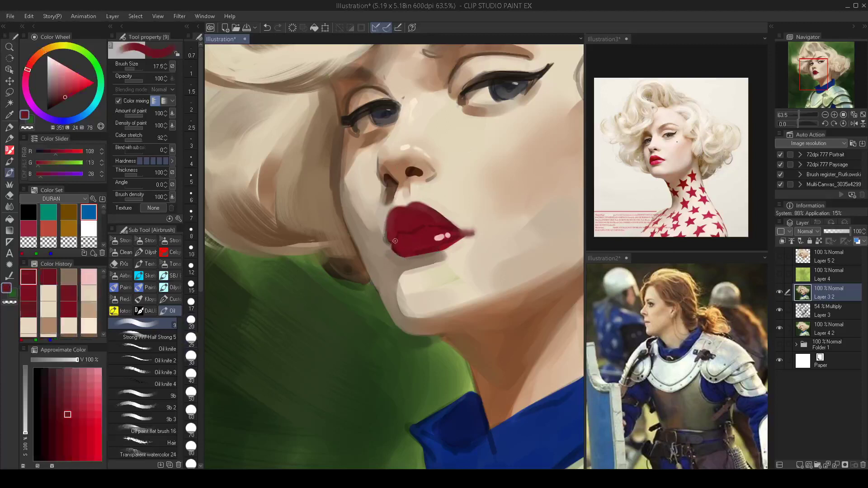
pyautogui.press('[')
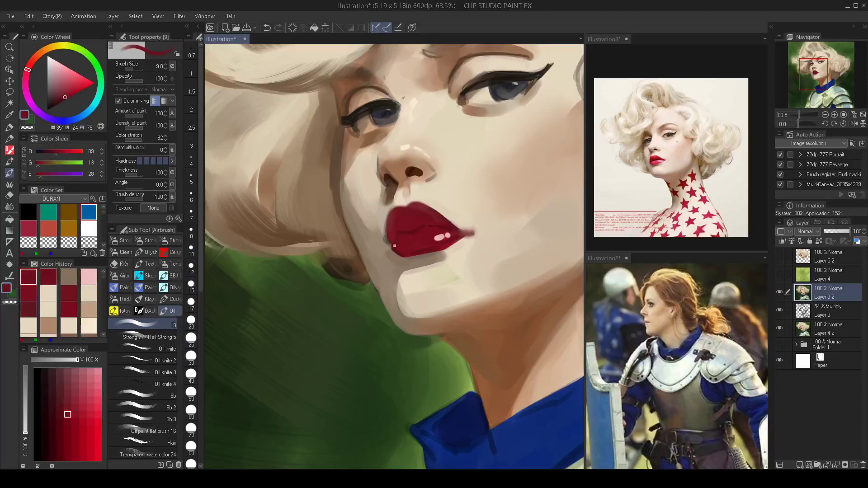
pyautogui.press(']')
pyautogui.press(']')
pyautogui.press(']')
pyautogui.keyDown('alt'); pyautogui.click(396, 251); pyautogui.keyUp('alt')
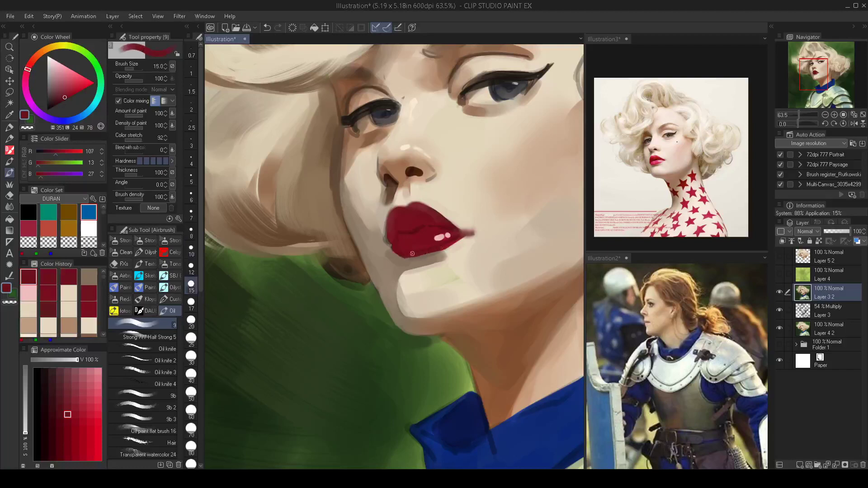
# Brighten the far part of the lower lip with a lighter red (RGB 183, 30, 54), increasing the brush size from 20 to 35.
pyautogui.keyDown('alt'); pyautogui.click(409, 227); pyautogui.keyUp('alt')
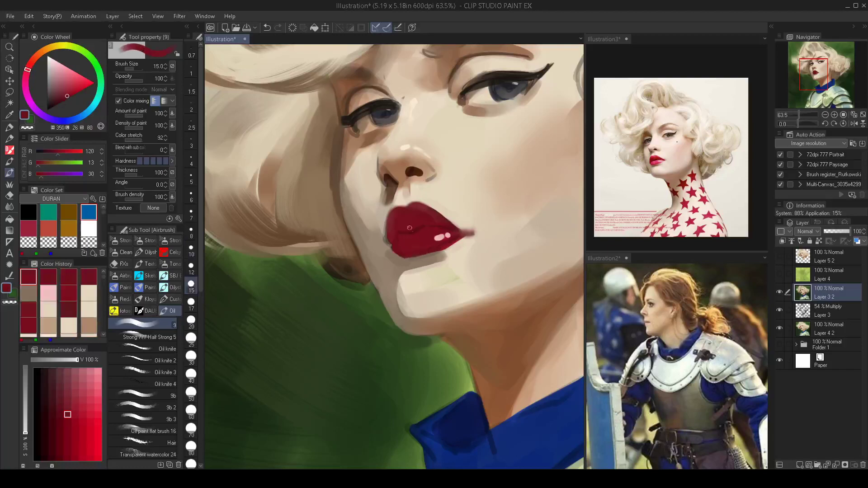
pyautogui.click(76, 87)
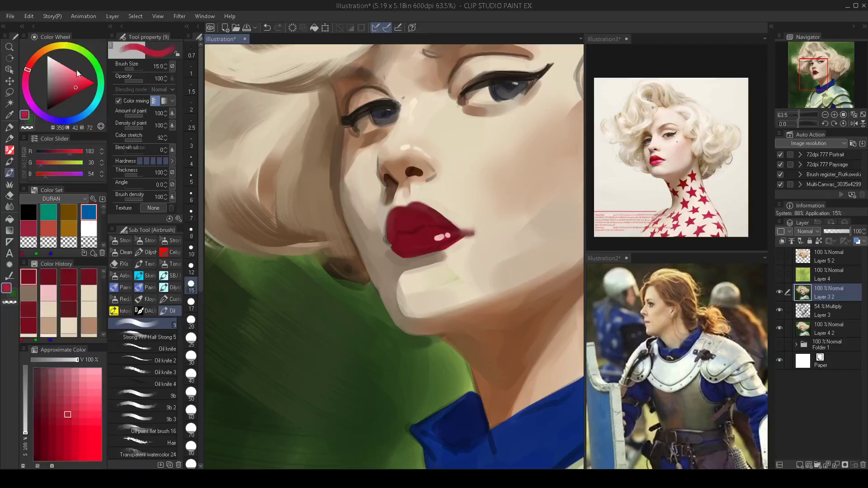
pyautogui.press(']')
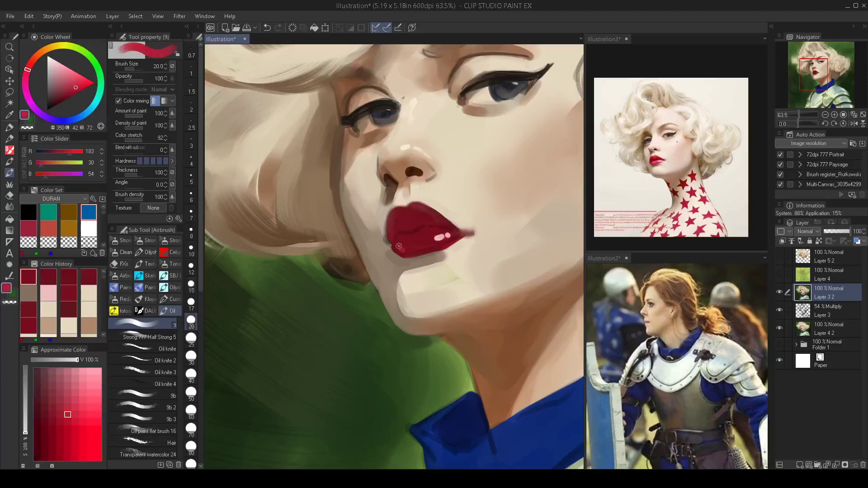
pyautogui.press(']')
pyautogui.press(']')
pyautogui.press(']')
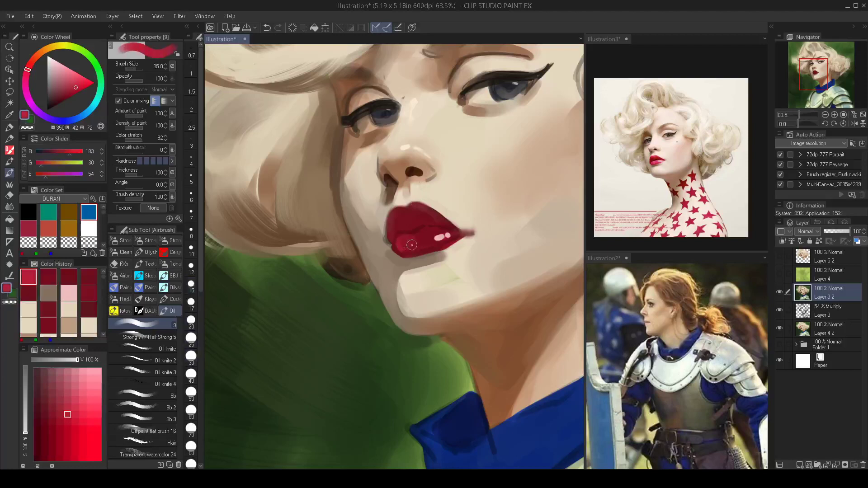
# Blend the lighter red across the lower lip up to its highlights, then reduce the brush size to 20.
pyautogui.moveTo(398, 246); pyautogui.dragTo(442, 235)
pyautogui.press('[')
pyautogui.press('[')
pyautogui.press('[')
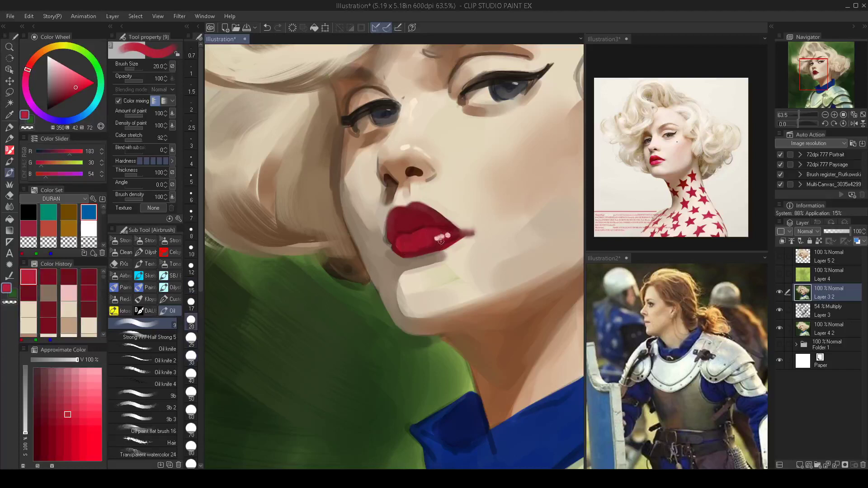
pyautogui.scroll(-3, 410, 252)
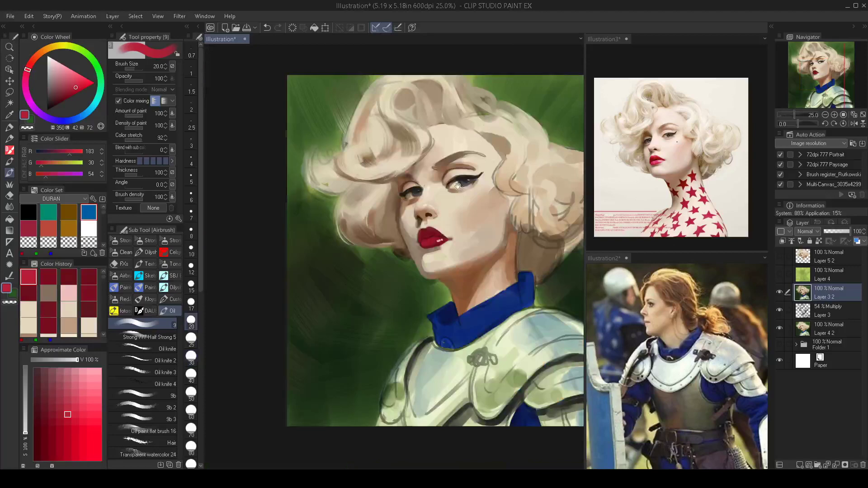
# Refine the inner corner of the near eye with a sampled dark brown (RGB 108, 77, 56) at brush size 17.5.
pyautogui.scroll(4, 450, 182)
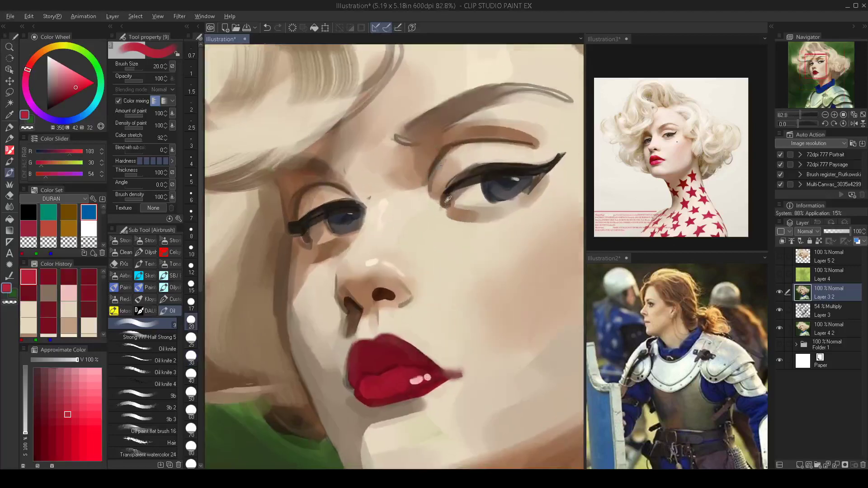
pyautogui.keyDown('alt'); pyautogui.click(448, 199); pyautogui.keyUp('alt')
pyautogui.press('[')
pyautogui.press(']')
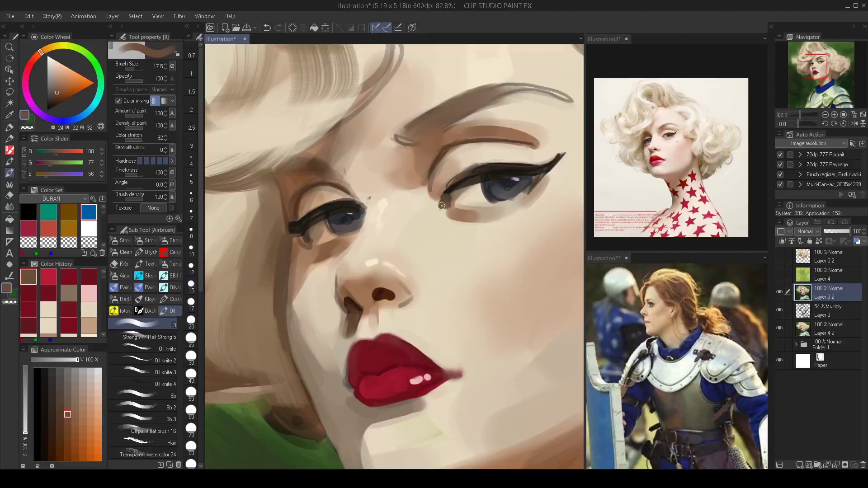
pyautogui.scroll(-3, 451, 187)
pyautogui.scroll(1, 456, 206)
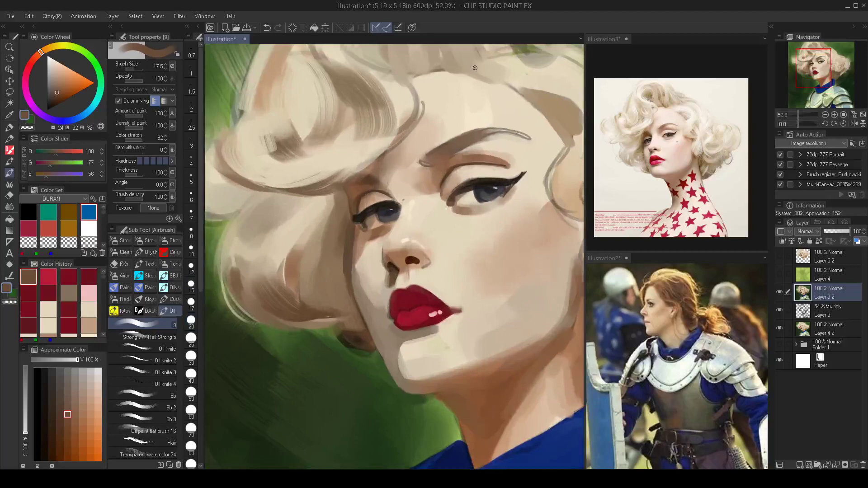
# Shade the near eye's lower lid with sampled browns (RGB 157, 118, 91 and 128, 78, 48), enlarging the brush to size 35.
pyautogui.keyDown('alt'); pyautogui.click(471, 207); pyautogui.keyUp('alt')
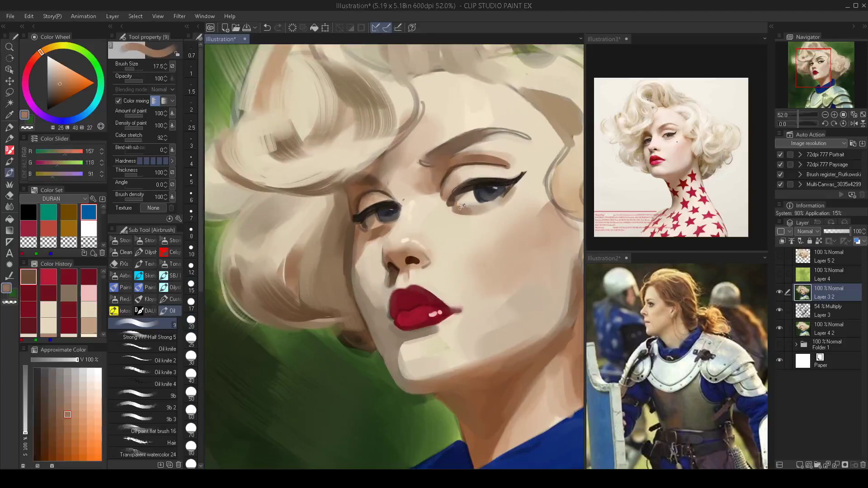
pyautogui.press(']')
pyautogui.press(']')
pyautogui.press(']')
pyautogui.press(']')
pyautogui.moveTo(507, 195); pyautogui.dragTo(502, 202)
pyautogui.keyDown('alt'); pyautogui.click(493, 414); pyautogui.keyUp('alt')
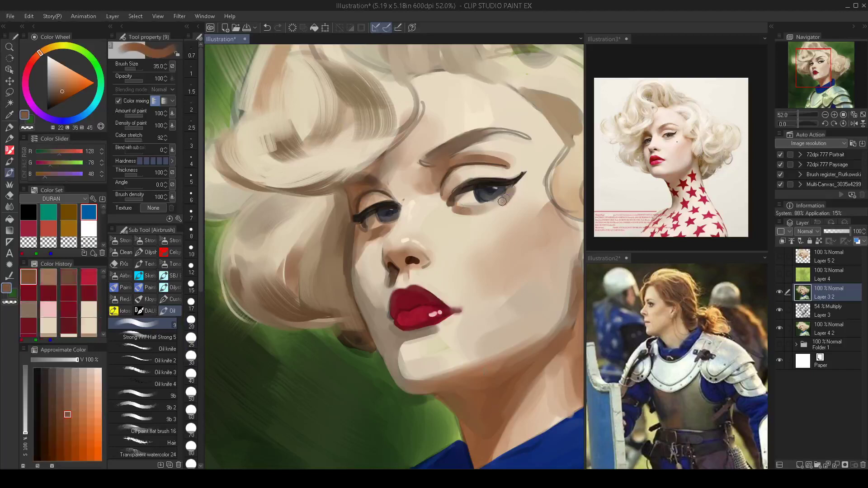
pyautogui.press('[')
pyautogui.moveTo(508, 189); pyautogui.dragTo(494, 204)
# Lighten the near eye's lower outer area with sampled beige (RGB 203, 190, 170) at size 40 and cream (RGB 231, 216, 194) at size 20.
pyautogui.press(']')
pyautogui.keyDown('alt'); pyautogui.click(494, 202); pyautogui.keyUp('alt')
pyautogui.moveTo(494, 202); pyautogui.dragTo(499, 200)
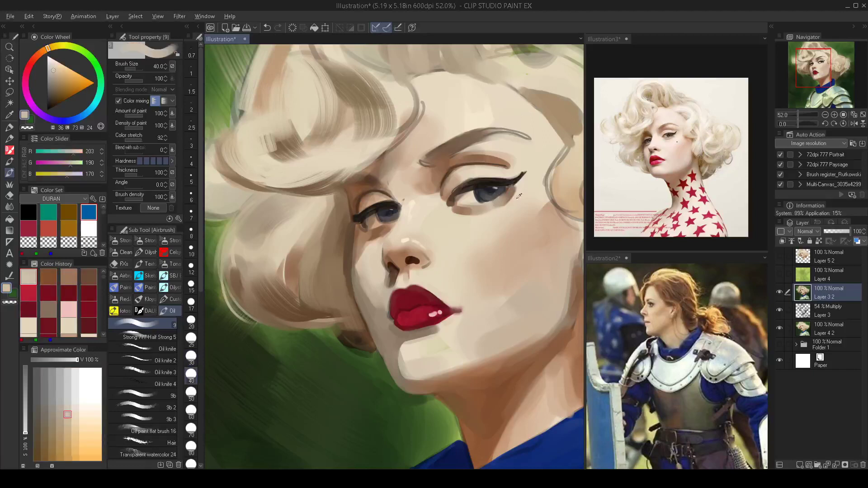
pyautogui.keyDown('alt'); pyautogui.click(520, 195); pyautogui.keyUp('alt')
pyautogui.press('[')
pyautogui.press('[')
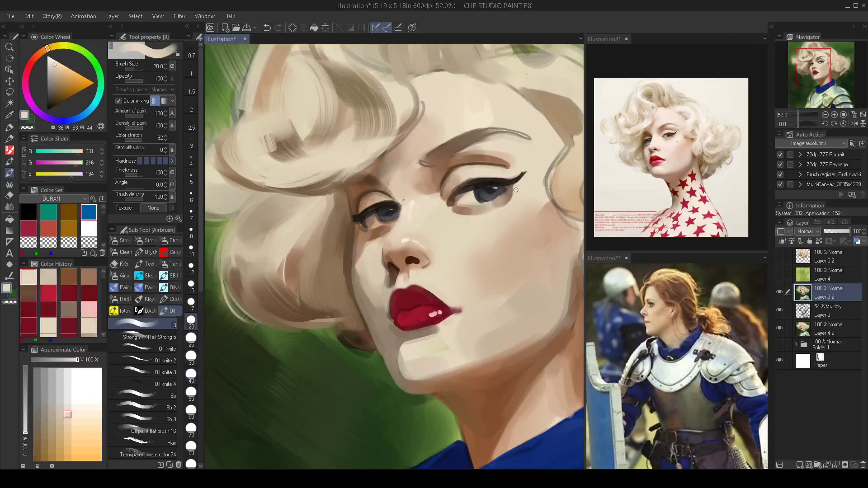
pyautogui.moveTo(492, 225); pyautogui.dragTo(415, 206)
pyautogui.moveTo(415, 206); pyautogui.dragTo(392, 182)
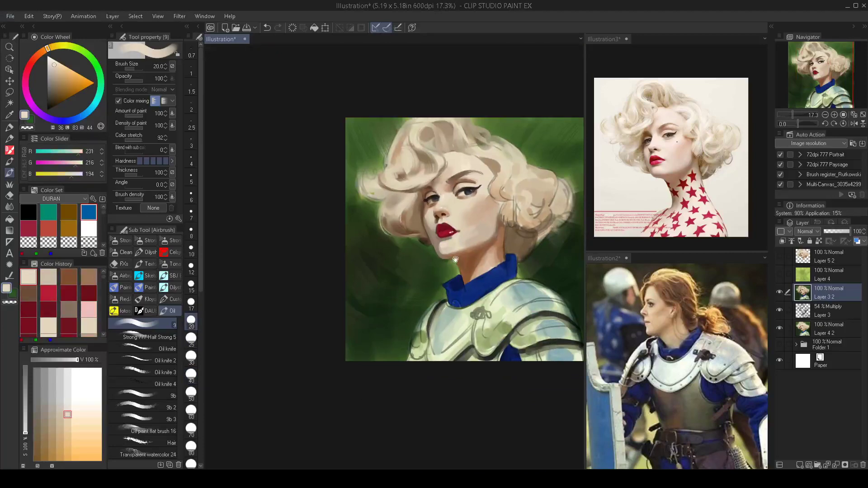
pyautogui.moveTo(456, 259); pyautogui.dragTo(436, 289)
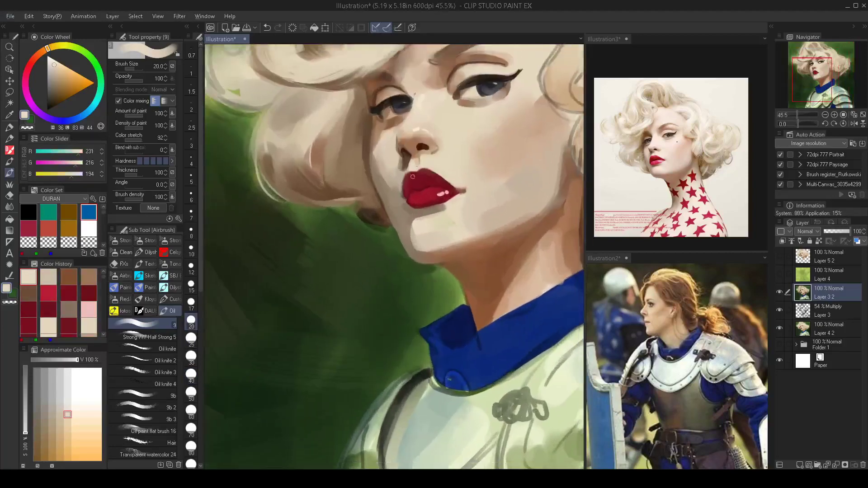
# Clean up the far edge of the face with sampled beige (RGB 217, 200, 177), reducing the brush size to 12.5.
pyautogui.keyDown('alt'); pyautogui.click(379, 152); pyautogui.keyUp('alt')
pyautogui.moveTo(373, 154); pyautogui.dragTo(368, 144)
pyautogui.press('[')
pyautogui.press('[')
pyautogui.press('[')
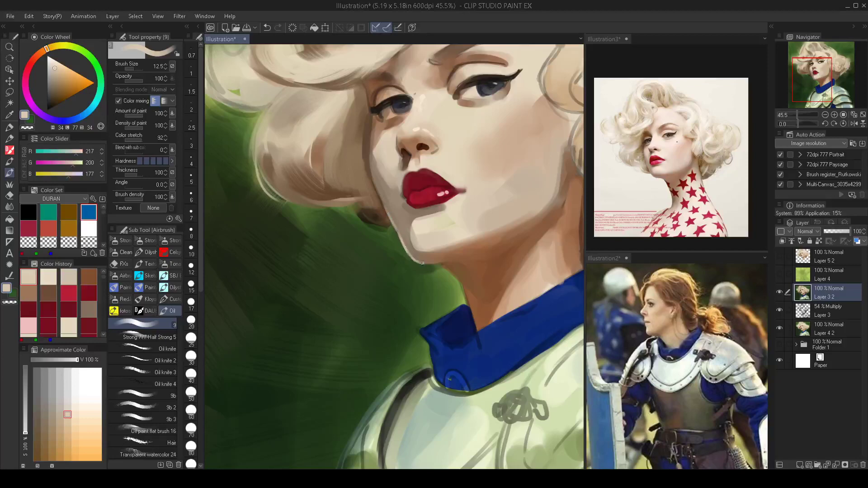
pyautogui.moveTo(421, 261); pyautogui.dragTo(380, 229)
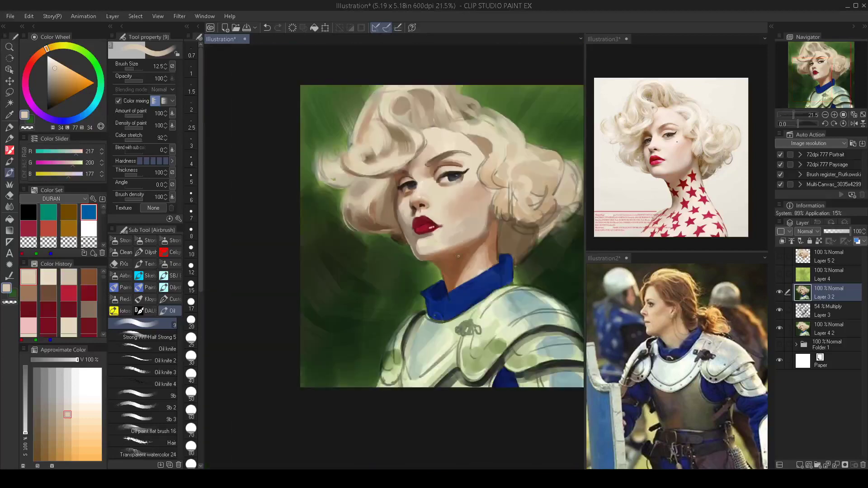
# Rework the dark shape of the far nostril with sampled dark brown (RGB 57, 27, 13) at brush size 30.
pyautogui.moveTo(448, 255); pyautogui.dragTo(449, 269)
pyautogui.moveTo(428, 236)
pyautogui.mouseDown()
pyautogui.moveTo(481, 236)
pyautogui.moveTo(427, 241)
pyautogui.mouseUp()
pyautogui.press(']')
pyautogui.press(']')
pyautogui.press(']')
pyautogui.press(']')
pyautogui.press(']')
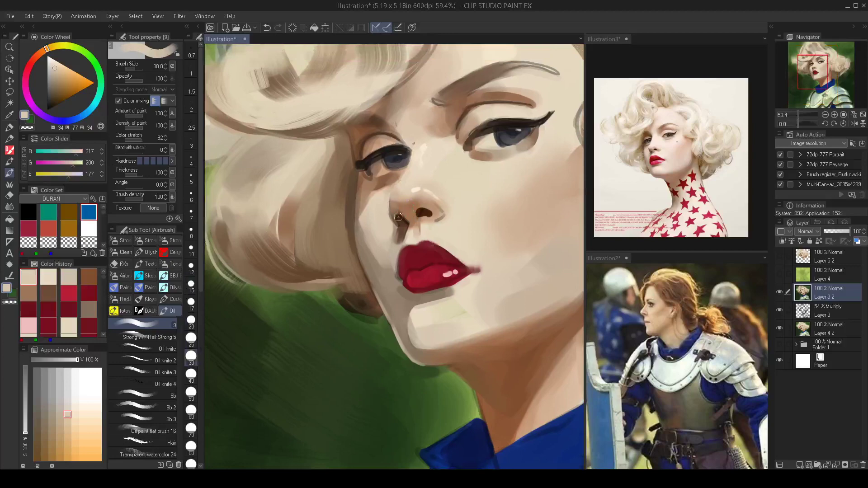
pyautogui.keyDown('alt'); pyautogui.click(397, 217); pyautogui.keyUp('alt')
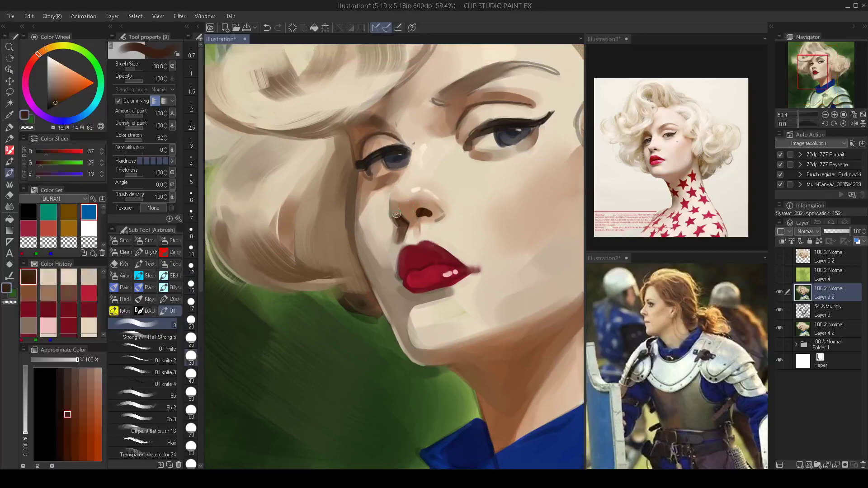
pyautogui.hotkey('ctrl', 'z')
pyautogui.moveTo(399, 219); pyautogui.dragTo(402, 221)
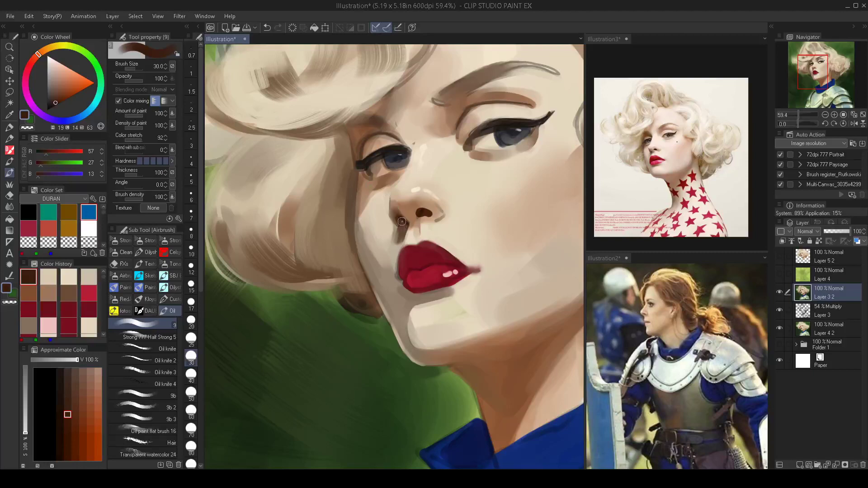
# Refine the far nostril's outer edge with sampled beige (RGB 218, 201, 178) and mid-brown (RGB 134, 101, 77).
pyautogui.keyDown('alt'); pyautogui.click(388, 199); pyautogui.keyUp('alt')
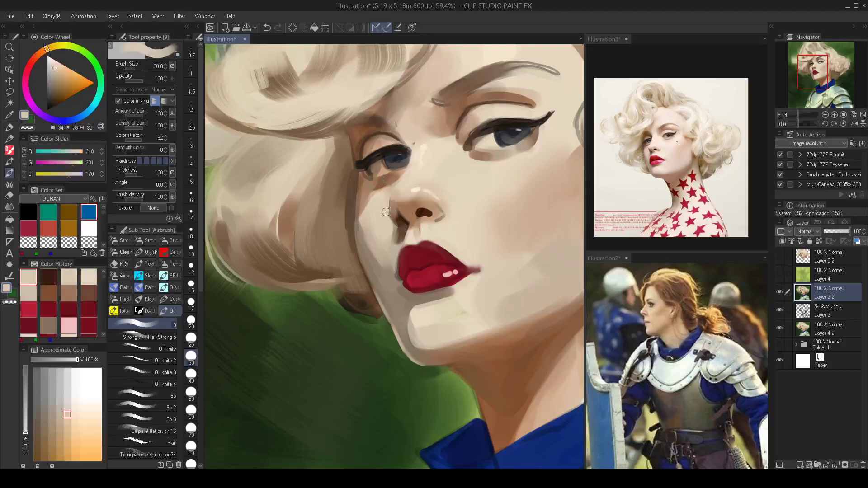
pyautogui.press('[')
pyautogui.press('[')
pyautogui.press('[')
pyautogui.keyDown('alt'); pyautogui.click(395, 211); pyautogui.keyUp('alt')
pyautogui.press(']')
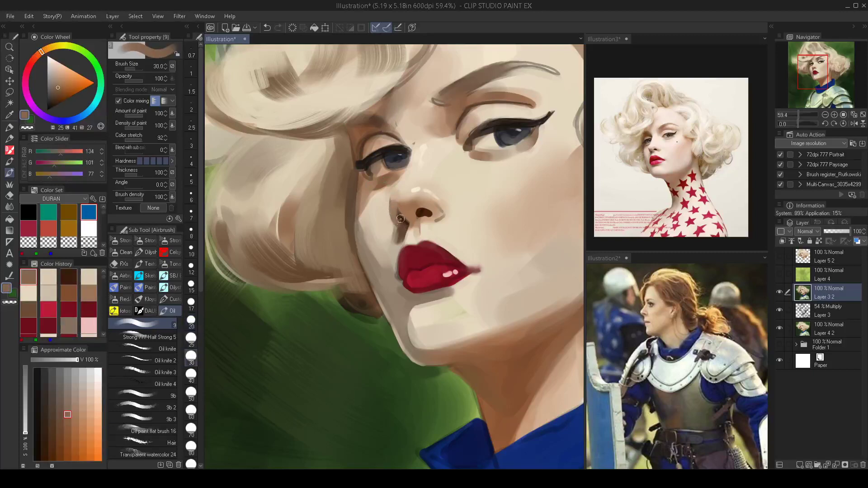
# Try a darker brown accent (RGB 47, 22, 10) in the far nostril at brush size 17.5 and undo it.
pyautogui.keyDown('alt'); pyautogui.click(401, 221); pyautogui.keyUp('alt')
pyautogui.press('[')
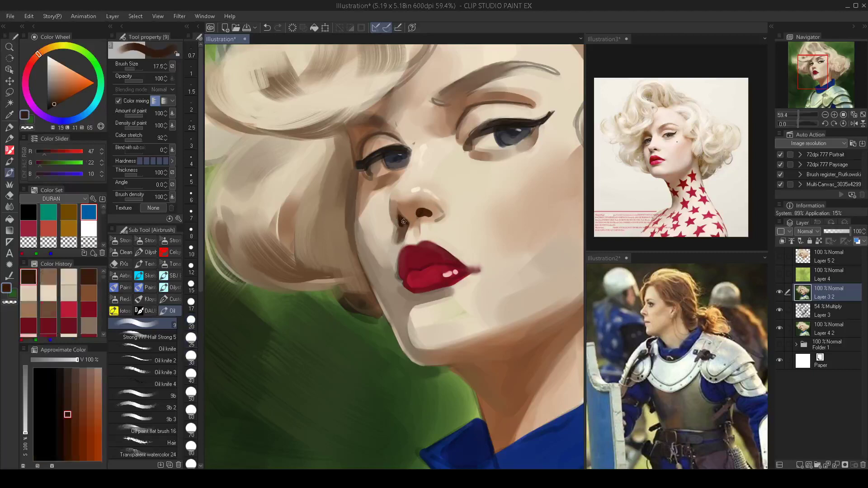
pyautogui.hotkey('ctrl', 'z')
# Soften the near wing of the nose with sampled tan (RGB 194, 158, 130), enlarging the brush from size 25 to 30.
pyautogui.scroll(-3, 421, 233)
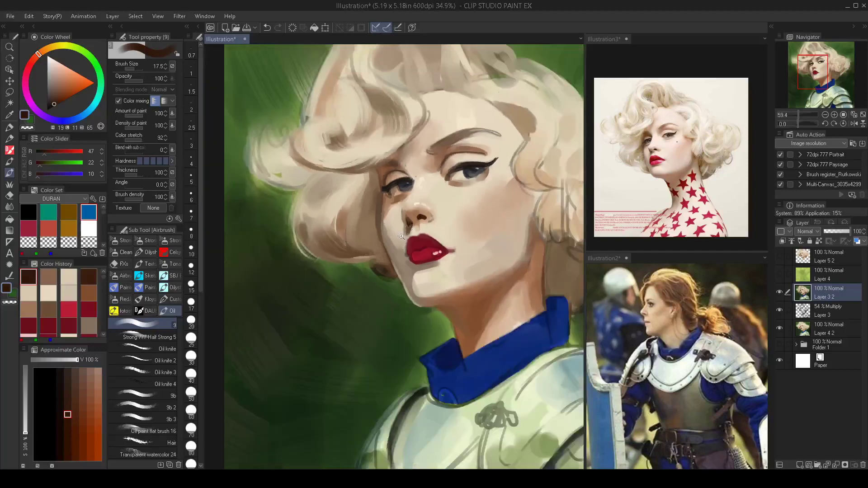
pyautogui.press('h')
pyautogui.press('h')
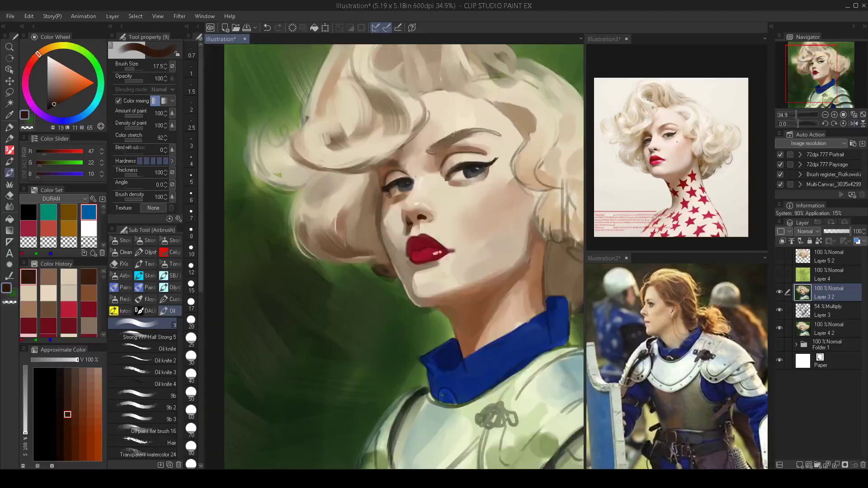
pyautogui.scroll(4, 430, 223)
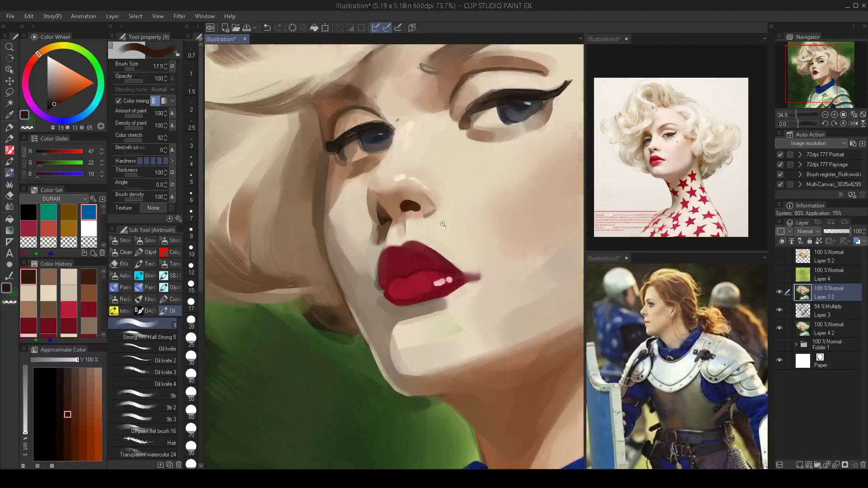
pyautogui.keyDown('alt'); pyautogui.click(425, 205); pyautogui.keyUp('alt')
pyautogui.press(']')
pyautogui.press(']')
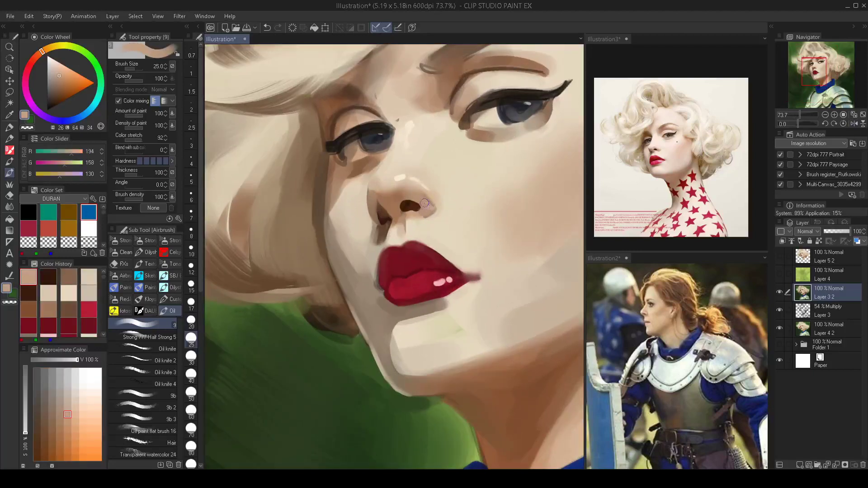
pyautogui.press(']')
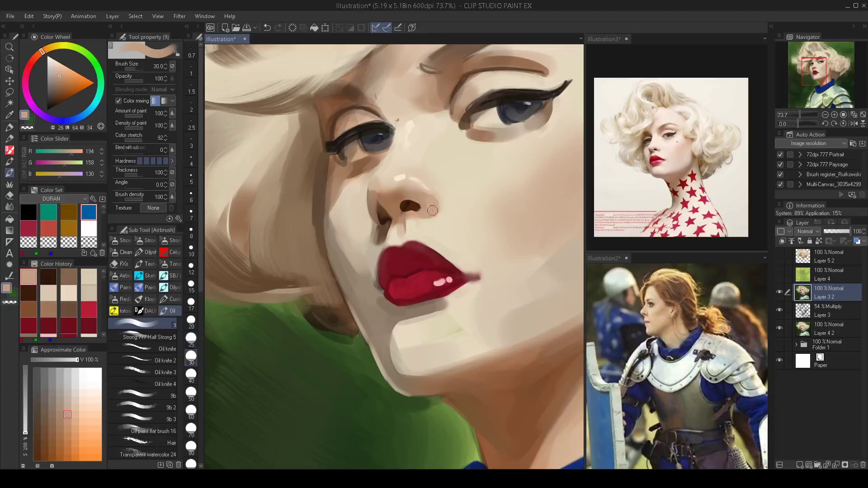
pyautogui.moveTo(416, 225); pyautogui.dragTo(381, 280)
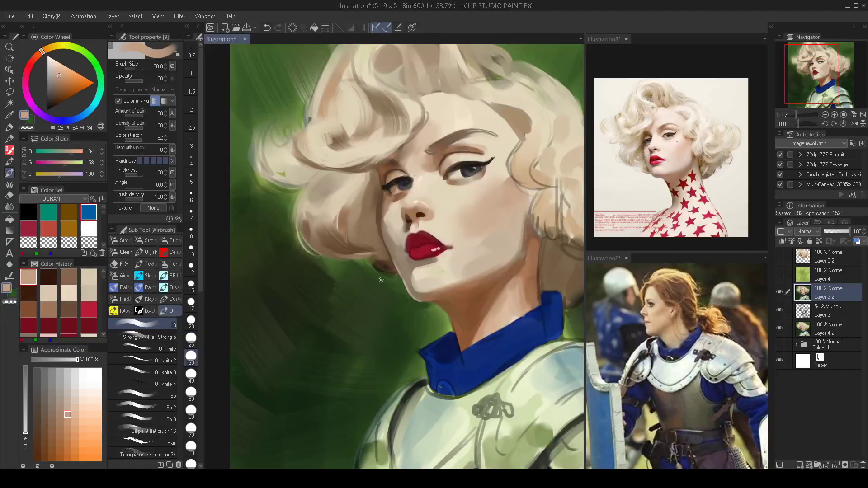
pyautogui.press('h')
pyautogui.press('h')
# Try a lighter cream highlight (RGB 246, 235, 212) on the near eye's upper lid and undo it.
pyautogui.moveTo(459, 200); pyautogui.dragTo(486, 188)
pyautogui.keyDown('alt'); pyautogui.click(471, 158); pyautogui.keyUp('alt')
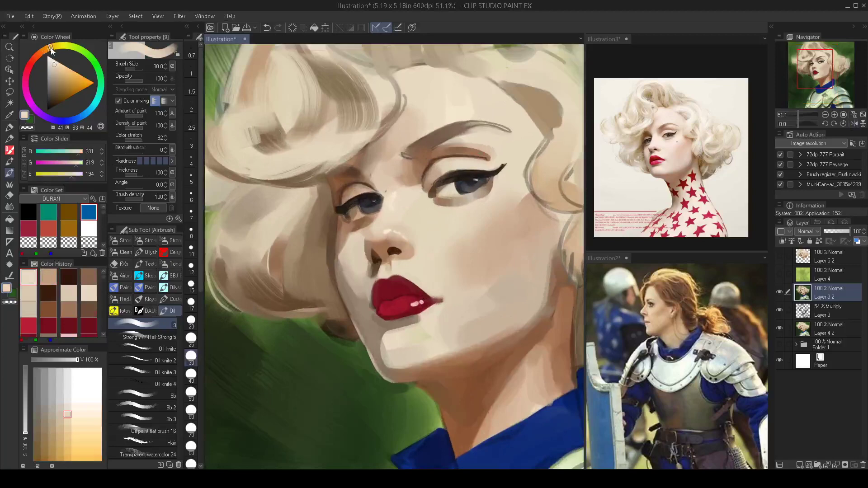
pyautogui.click(54, 61)
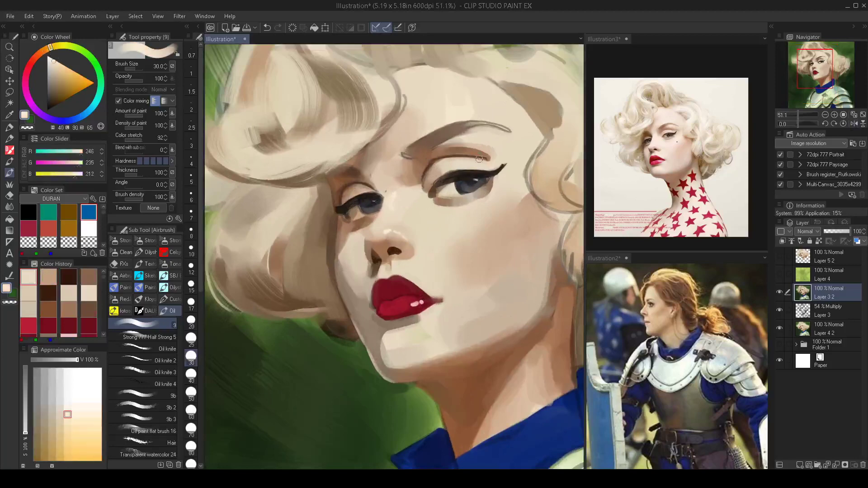
pyautogui.press(']')
pyautogui.press(']')
pyautogui.press(']')
pyautogui.moveTo(465, 164)
pyautogui.mouseDown()
pyautogui.moveTo(478, 163)
pyautogui.moveTo(463, 164)
pyautogui.mouseUp()
pyautogui.hotkey('ctrl', 'z')
# Lighten the near eye's upper lid with sampled cream (RGB 231, 217, 194) at brush size 45, then reduce the brush to 40.
pyautogui.press('[')
pyautogui.press('[')
pyautogui.keyDown('alt'); pyautogui.click(460, 164); pyautogui.keyUp('alt')
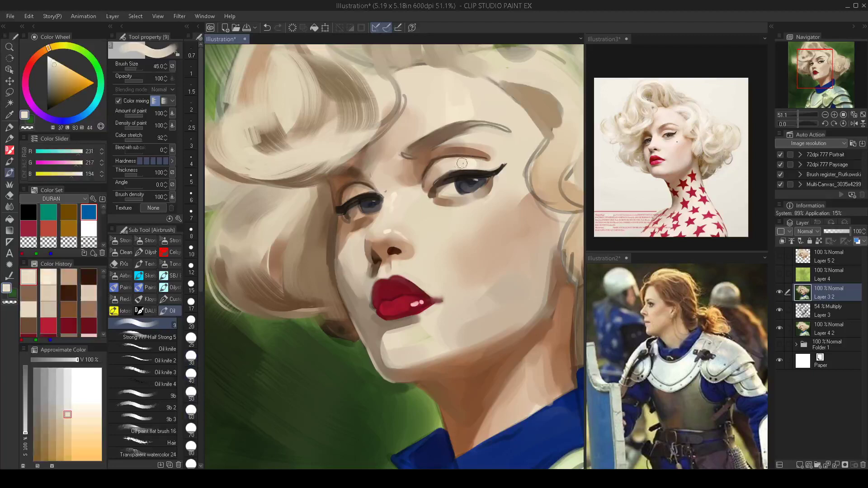
pyautogui.hotkey('ctrl', 'z')
pyautogui.moveTo(462, 164); pyautogui.dragTo(475, 164)
pyautogui.press('[')
pyautogui.scroll(-3, 456, 204)
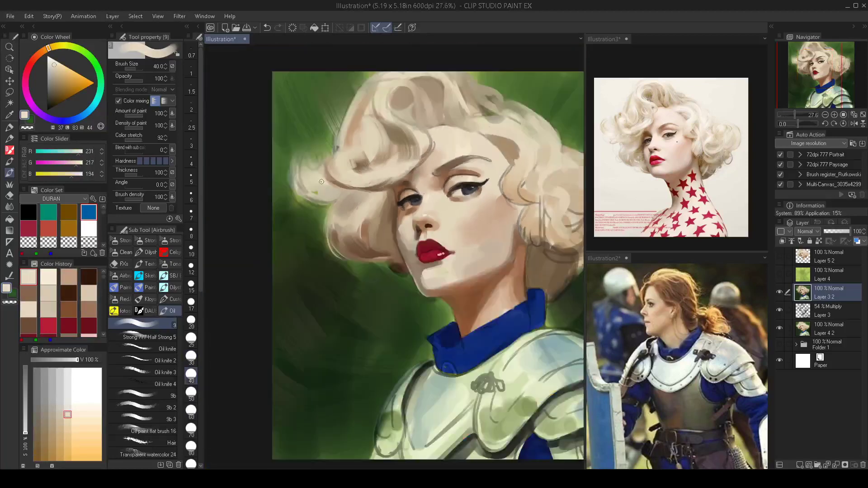
# Lower the brush hardness to its minimum and soften the near eyelid crease with sampled brown (RGB 142, 104, 79) at size 50.
pyautogui.scroll(4, 446, 133)
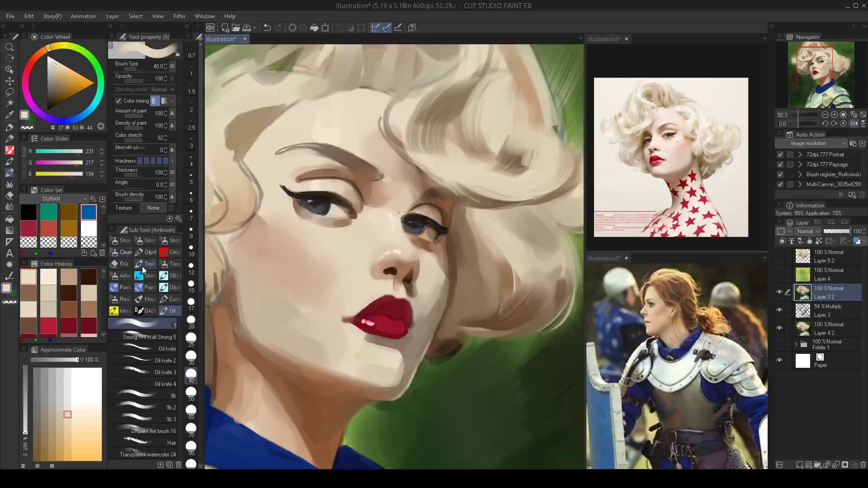
pyautogui.click(140, 161)
pyautogui.keyDown('alt'); pyautogui.click(338, 173); pyautogui.keyUp('alt')
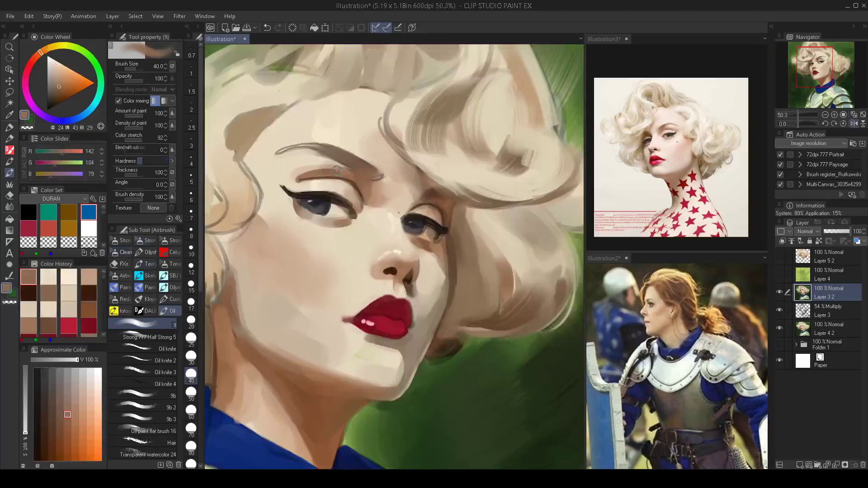
pyautogui.press(']')
pyautogui.press(']')
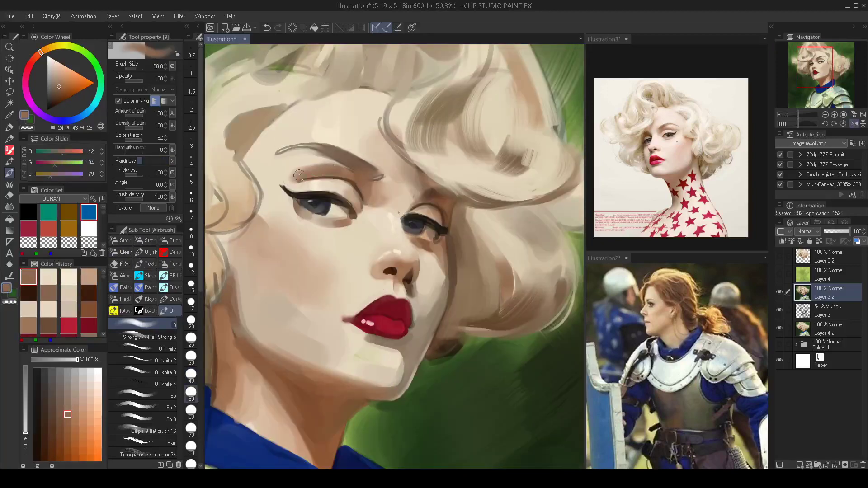
# Fade the outer end of the near eyelid crease with sampled cream (RGB 227, 212, 188) and return the canvas to its unmirrored view.
pyautogui.keyDown('alt'); pyautogui.click(294, 165); pyautogui.keyUp('alt')
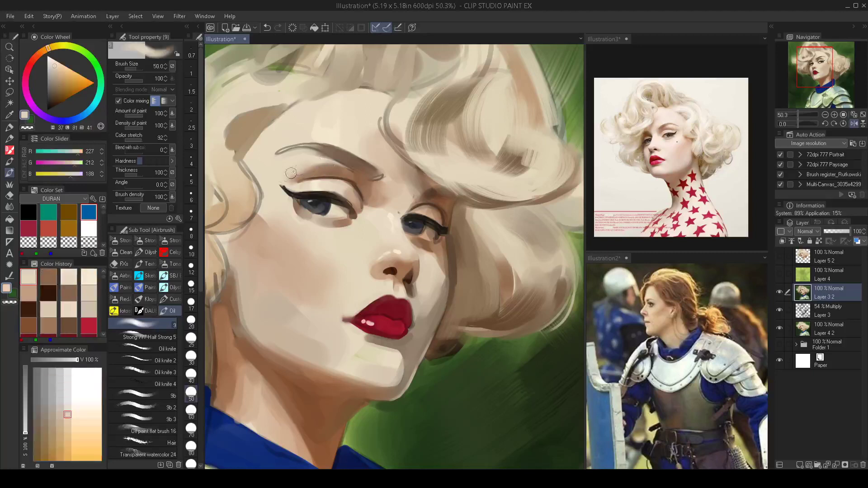
pyautogui.moveTo(291, 179)
pyautogui.mouseDown()
pyautogui.moveTo(310, 166)
pyautogui.moveTo(296, 195)
pyautogui.mouseUp()
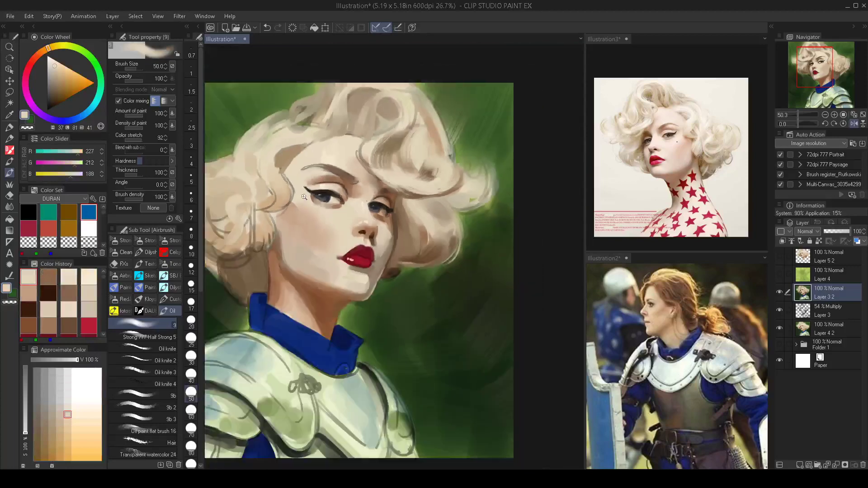
pyautogui.press('h')
pyautogui.keyDown('ctrl'); pyautogui.moveTo(487, 200); pyautogui.dragTo(500, 207); pyautogui.keyUp('ctrl')
pyautogui.scroll(1, 499, 206)
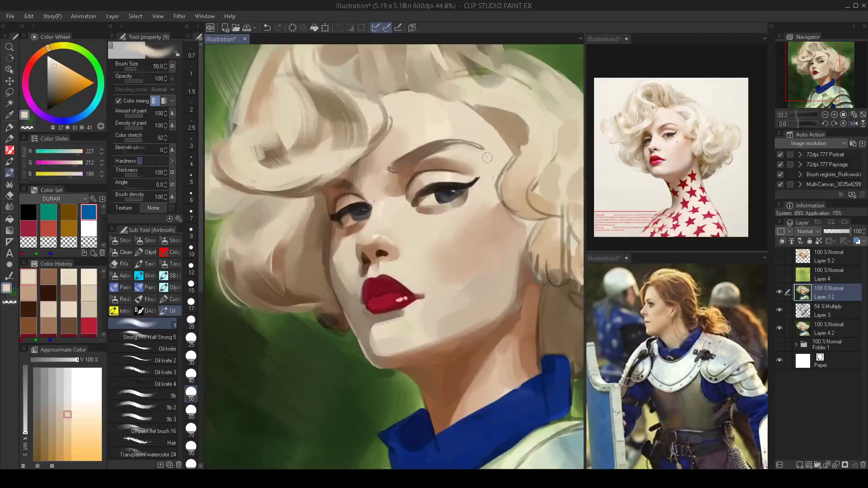
# Blend the skin under the near eyebrow with sampled brown (RGB 179, 148, 123) at size 60 and cream (RGB 229, 216, 191) at size 70.
pyautogui.keyDown('alt'); pyautogui.click(456, 163); pyautogui.keyUp('alt')
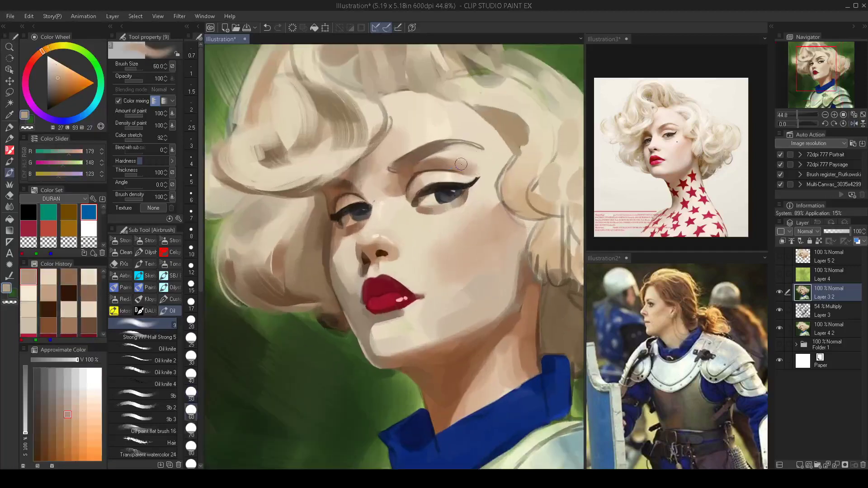
pyautogui.press(']')
pyautogui.keyDown('alt'); pyautogui.click(489, 167); pyautogui.keyUp('alt')
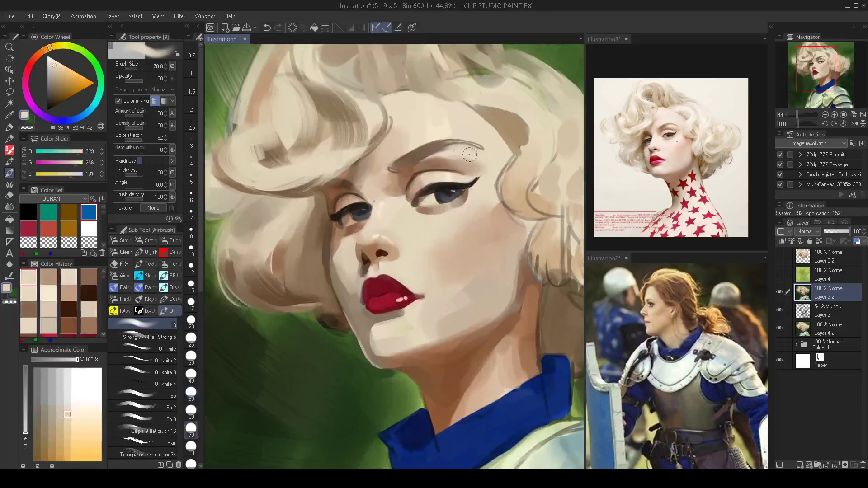
pyautogui.press(']')
pyautogui.scroll(-2, 478, 229)
pyautogui.scroll(2, 478, 230)
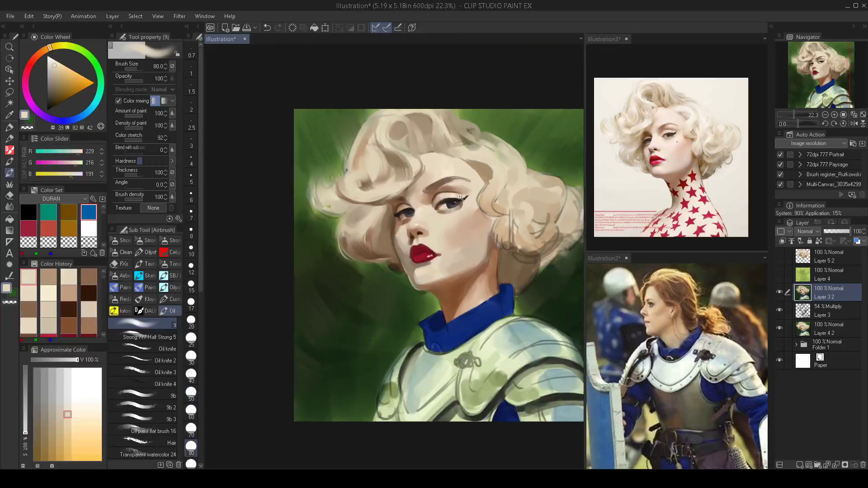
# Shade the hair just above the forehead with a reddish brown (RGB 166, 116, 89), using a much larger brush.
pyautogui.keyDown('alt'); pyautogui.click(452, 130); pyautogui.keyUp('alt')
pyautogui.moveTo(45, 52); pyautogui.dragTo(40, 54)
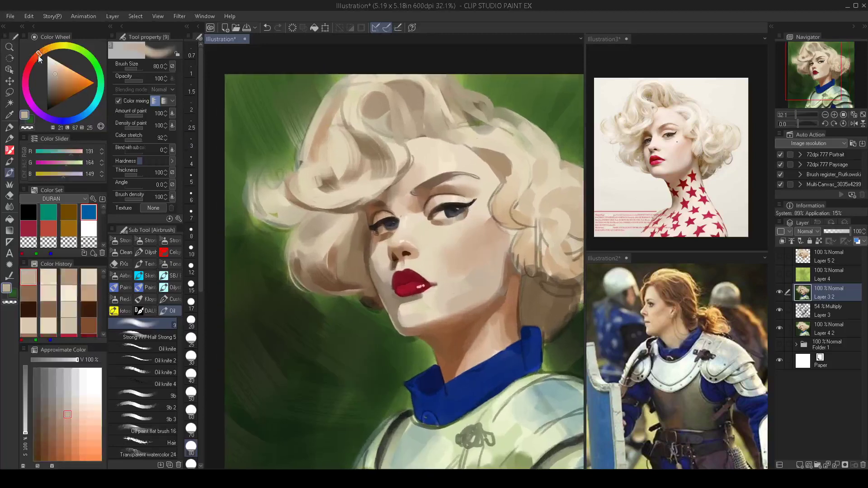
pyautogui.click(58, 81)
pyautogui.press(']')
pyautogui.press(']')
pyautogui.press(']')
pyautogui.press(']')
pyautogui.press(']')
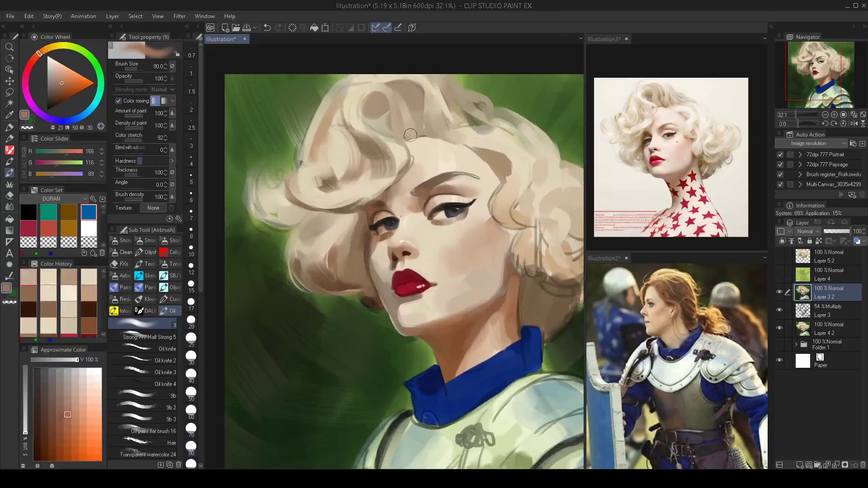
pyautogui.moveTo(407, 135)
pyautogui.mouseDown()
pyautogui.moveTo(399, 112)
pyautogui.moveTo(415, 127)
pyautogui.moveTo(398, 114)
pyautogui.moveTo(408, 134)
pyautogui.moveTo(426, 130)
pyautogui.moveTo(423, 110)
pyautogui.moveTo(428, 123)
pyautogui.moveTo(402, 133)
pyautogui.moveTo(382, 126)
pyautogui.mouseUp()
# Deepen the hair shadow above the forehead with darker brown (RGB 140, 99, 77) at size 175, blend with sampled beige (RGB 196, 179, 153), and check the mirrored view.
pyautogui.click(58, 87)
pyautogui.press(']')
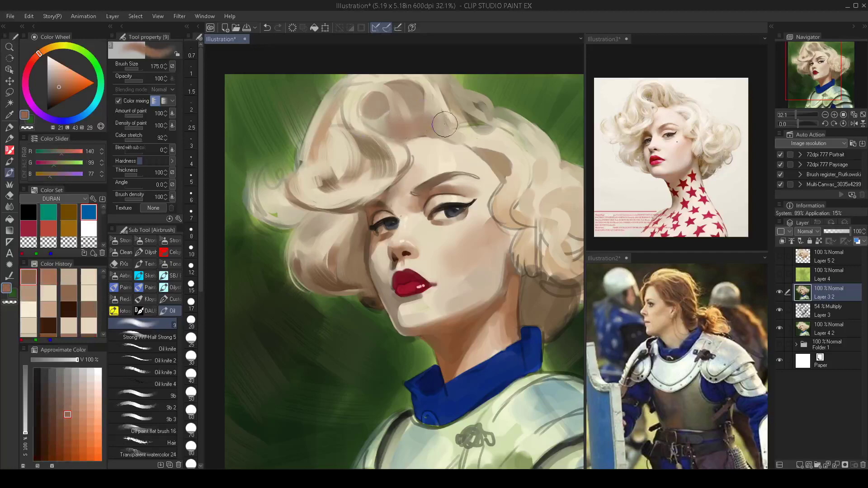
pyautogui.keyDown('alt'); pyautogui.click(408, 123); pyautogui.keyUp('alt')
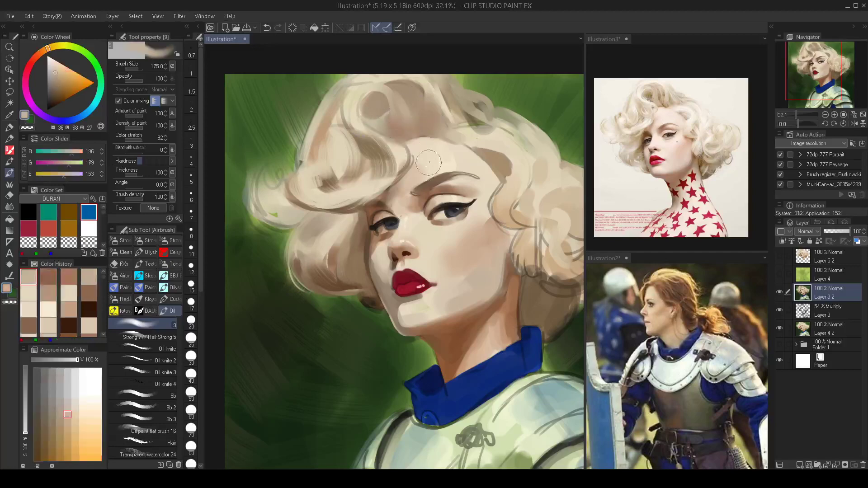
pyautogui.scroll(-3, 428, 157)
pyautogui.press('h')
pyautogui.hscroll(-3, 484, 50)
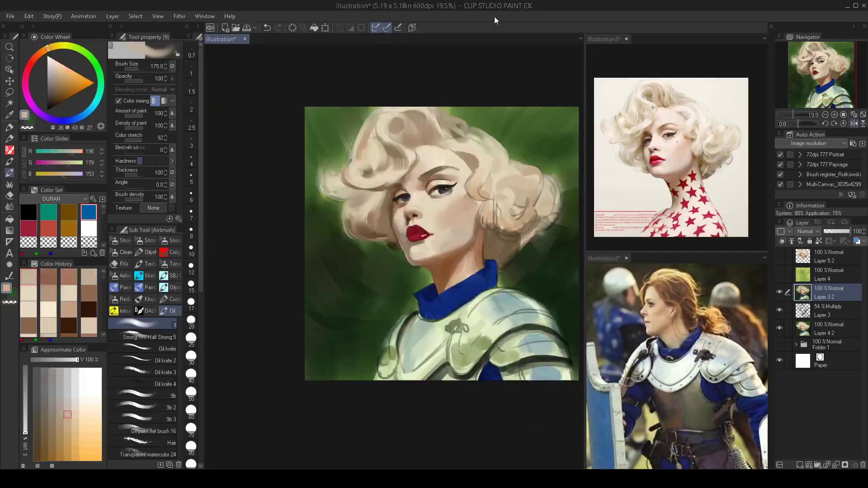
pyautogui.scroll(2, 477, 177)
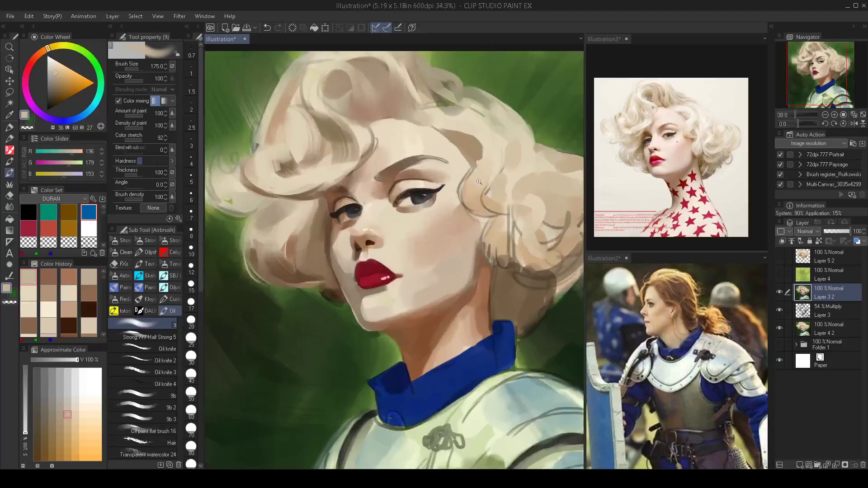
# Raise brush hardness to maximum, refine the dark lock at the near temple with sampled cream (RGB 223, 211, 185), undo the last stroke, and set size 60.
pyautogui.click(166, 162)
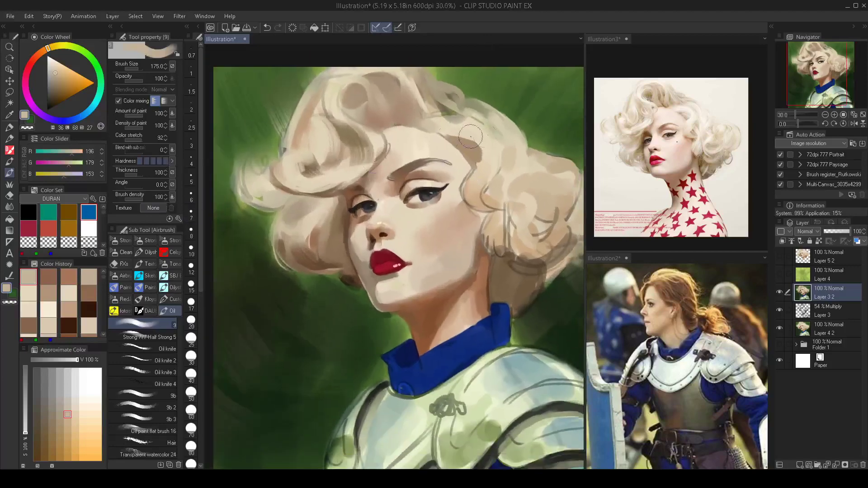
pyautogui.keyDown('alt'); pyautogui.click(488, 134); pyautogui.keyUp('alt')
pyautogui.press('[')
pyautogui.press('[')
pyautogui.press('[')
pyautogui.press('[')
pyautogui.press('[')
pyautogui.press('[')
pyautogui.press('[')
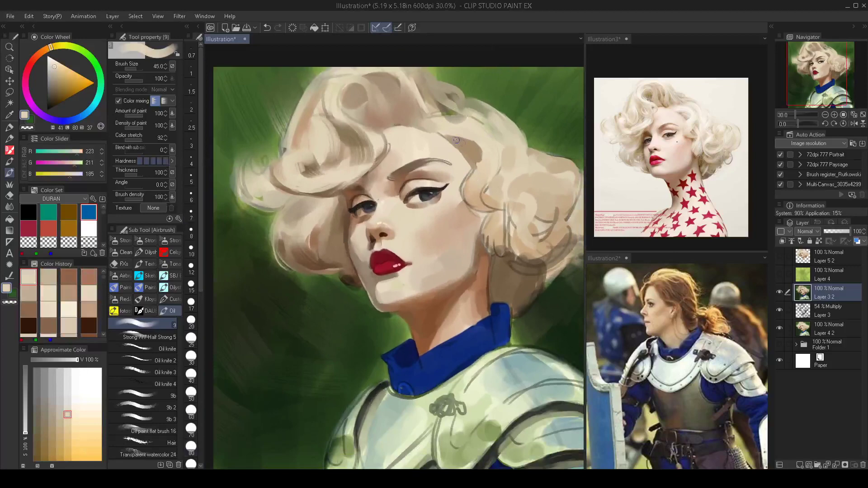
pyautogui.moveTo(458, 142)
pyautogui.mouseDown()
pyautogui.moveTo(476, 164)
pyautogui.moveTo(466, 138)
pyautogui.mouseUp()
pyautogui.press('[')
pyautogui.hotkey('ctrl', 'z')
pyautogui.press(']')
pyautogui.press(']')
pyautogui.press('[')
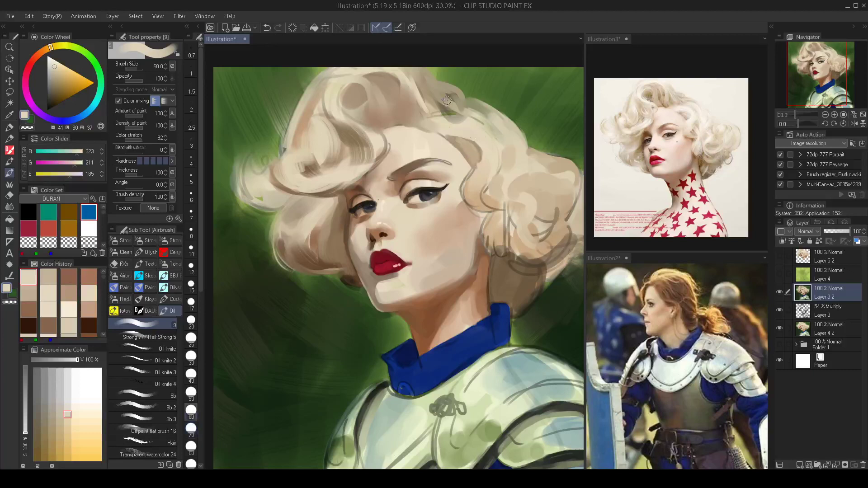
# Highlight the hair wave above the near temple with pale cream (RGB 247, 238, 211) at size 100 and blend it with sampled cream (RGB 228, 216, 187).
pyautogui.click(55, 59)
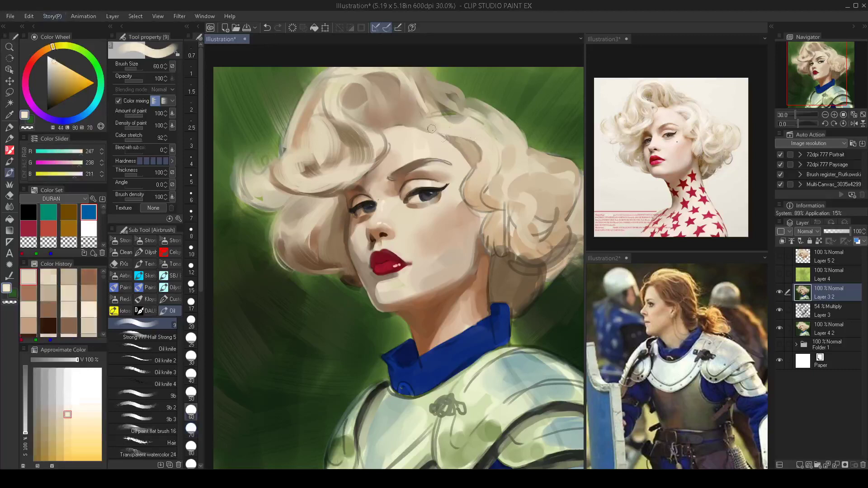
pyautogui.press(']')
pyautogui.press(']')
pyautogui.press(']')
pyautogui.moveTo(468, 130)
pyautogui.mouseDown()
pyautogui.moveTo(481, 142)
pyautogui.moveTo(451, 125)
pyautogui.moveTo(496, 157)
pyautogui.moveTo(485, 141)
pyautogui.mouseUp()
pyautogui.keyDown('alt'); pyautogui.click(457, 125); pyautogui.keyUp('alt')
pyautogui.keyDown('alt'); pyautogui.click(491, 160); pyautogui.keyUp('alt')
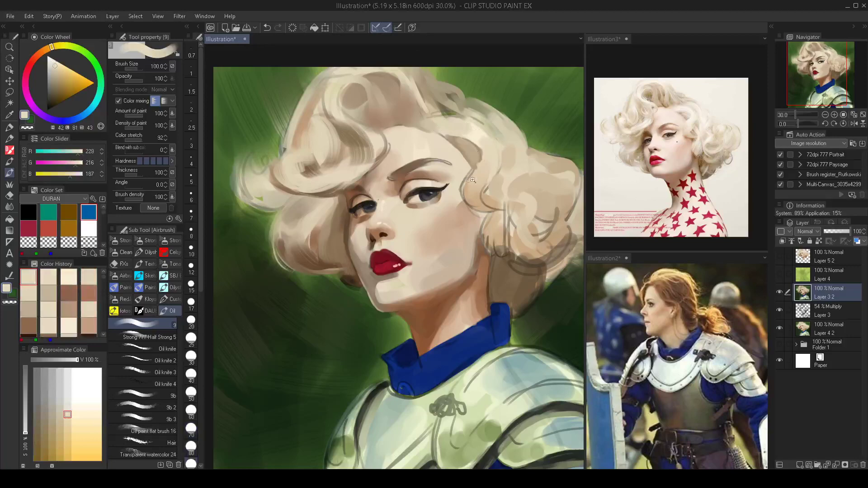
pyautogui.moveTo(472, 179); pyautogui.dragTo(484, 180)
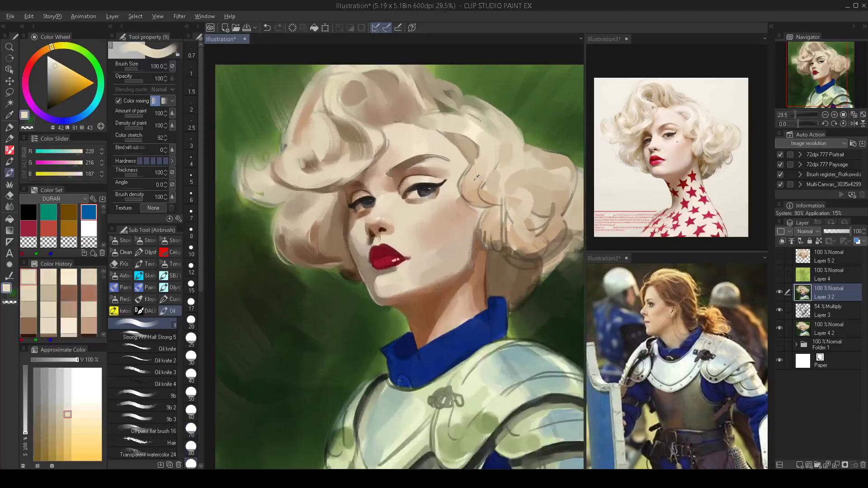
# Shape the curl beside the near eye with sampled beige (RGB 219, 196, 165) at size 80 and its edge with brown (RGB 141, 119, 93) at 60.
pyautogui.keyDown('alt'); pyautogui.click(476, 178); pyautogui.keyUp('alt')
pyautogui.press('[')
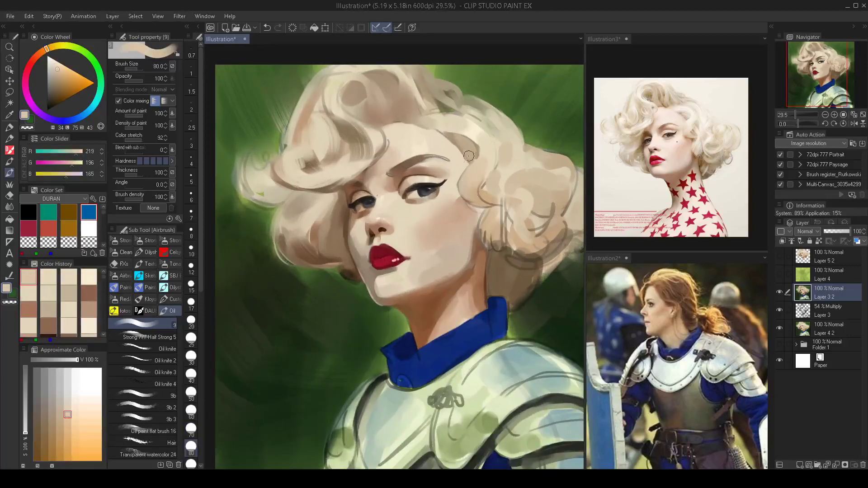
pyautogui.keyDown('alt'); pyautogui.click(491, 200); pyautogui.keyUp('alt')
pyautogui.press('[')
pyautogui.press('[')
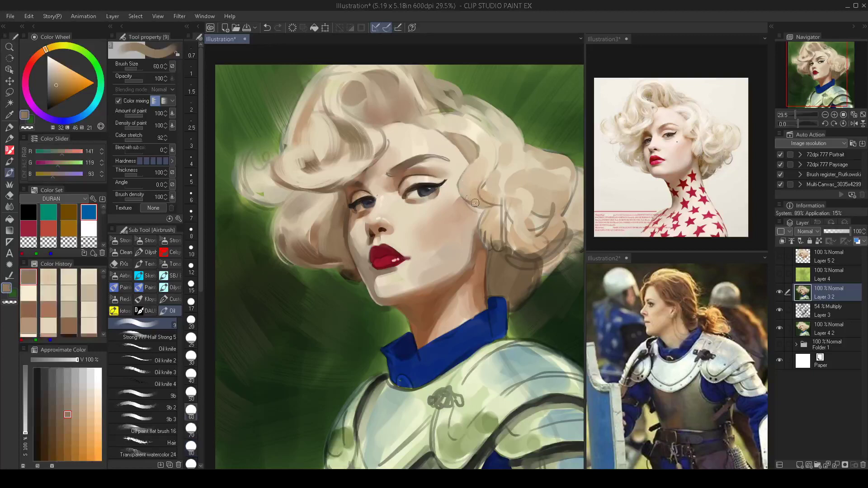
pyautogui.moveTo(475, 203); pyautogui.dragTo(461, 187)
pyautogui.keyDown('alt'); pyautogui.click(472, 191); pyautogui.keyUp('alt')
pyautogui.press(']')
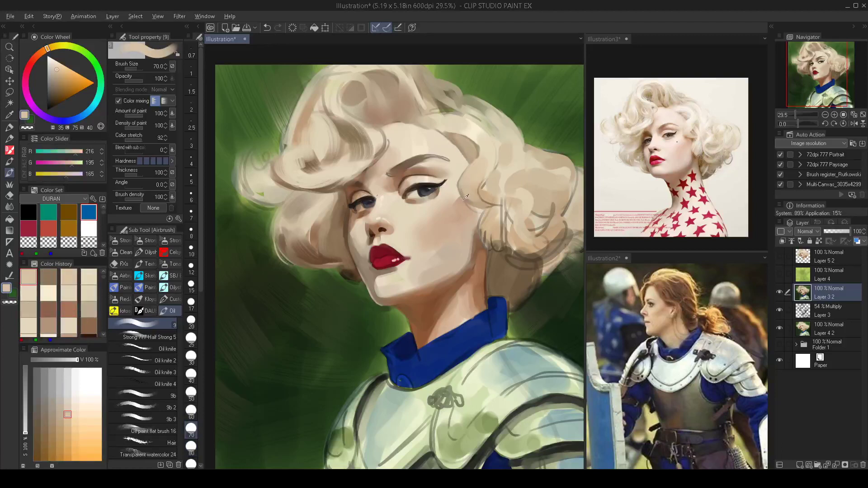
# Accent the hairline beside the near cheek with a saturated orange-brown (RGB 174, 118, 72) at brush size 45.
pyautogui.keyDown('alt'); pyautogui.click(323, 143); pyautogui.keyUp('alt')
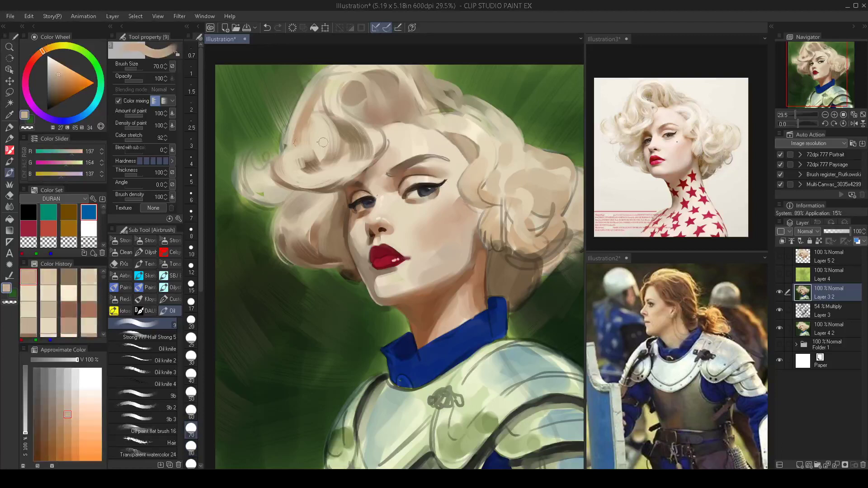
pyautogui.click(68, 82)
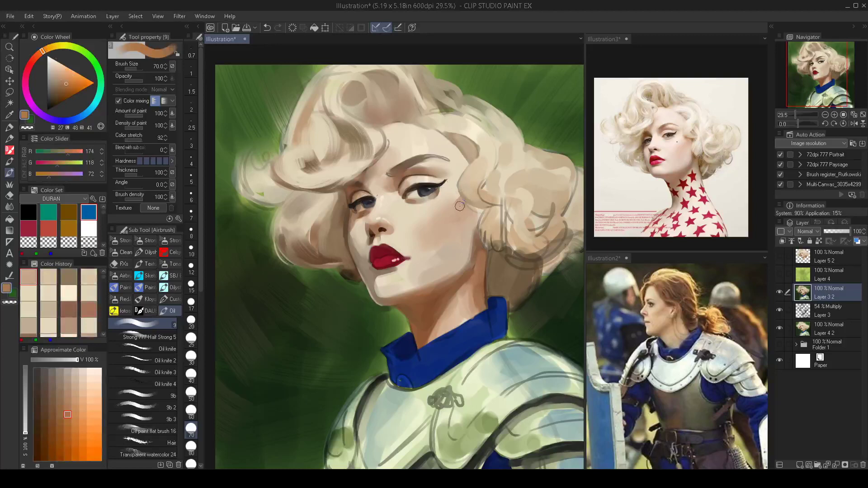
pyautogui.press('[')
pyautogui.press('[')
pyautogui.press('[')
pyautogui.moveTo(468, 210); pyautogui.dragTo(471, 216)
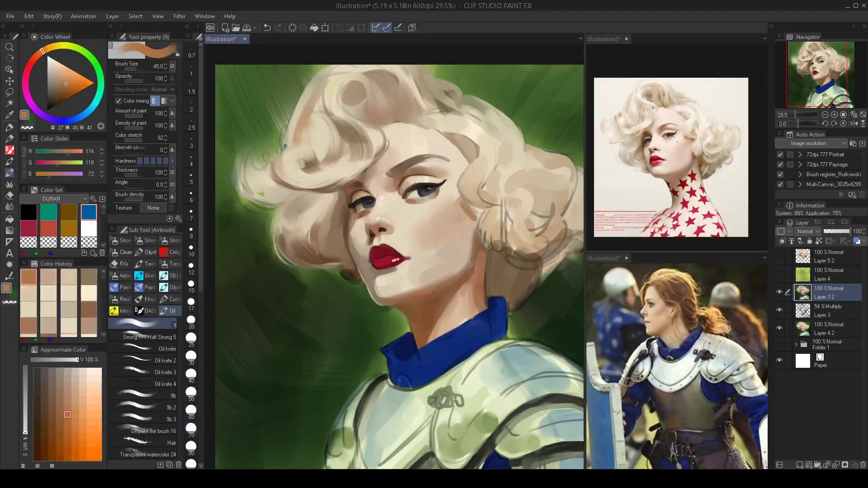
# Lower the brush hardness to its minimum and softly shade the cheek edge under the curls with the same orange-brown at size 70.
pyautogui.press(']')
pyautogui.press(']')
pyautogui.press(']')
pyautogui.click(139, 161)
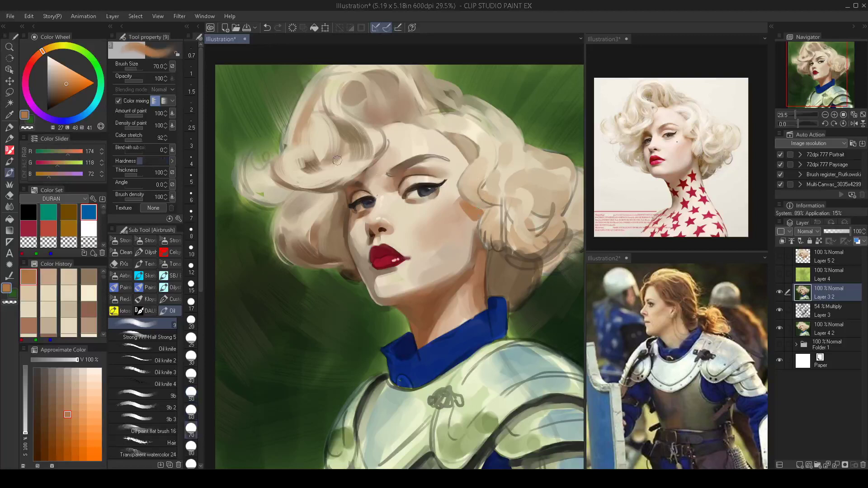
pyautogui.moveTo(463, 206); pyautogui.dragTo(480, 239)
pyautogui.scroll(-2, 468, 252)
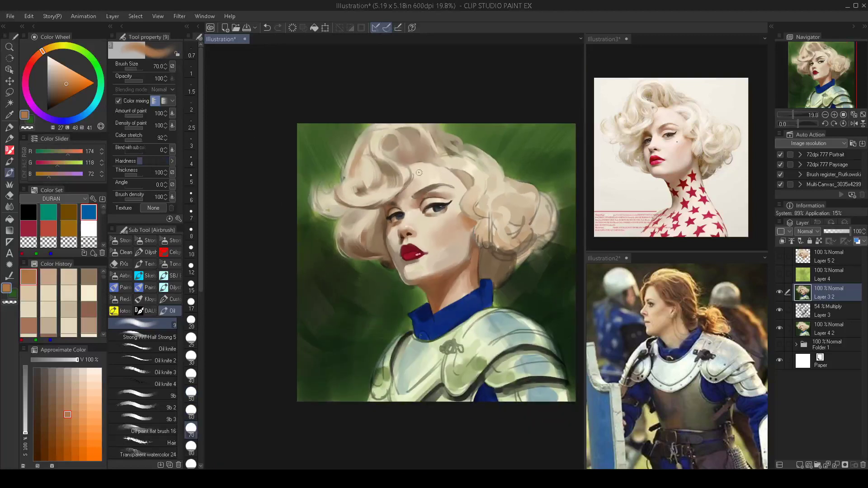
pyautogui.scroll(2, 434, 280)
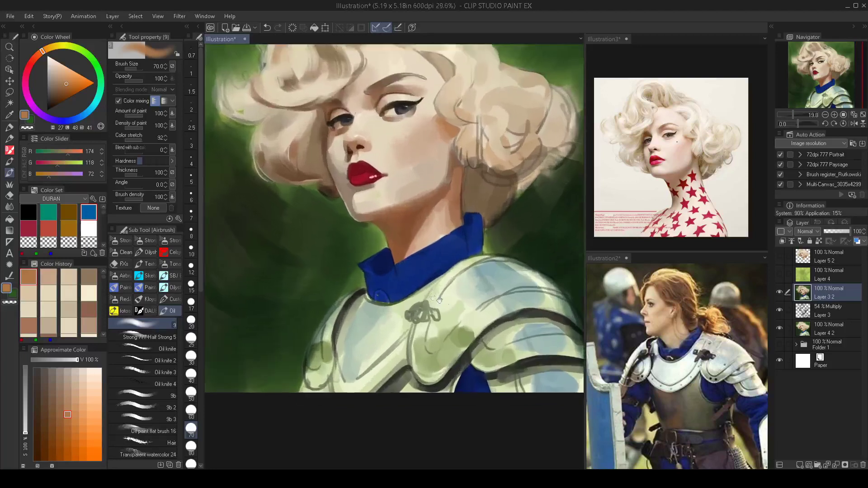
# Raise the brush hardness to maximum and darken the inside of the blue collar with dark navy (RGB 17, 22, 31) at size 45.
pyautogui.click(165, 162)
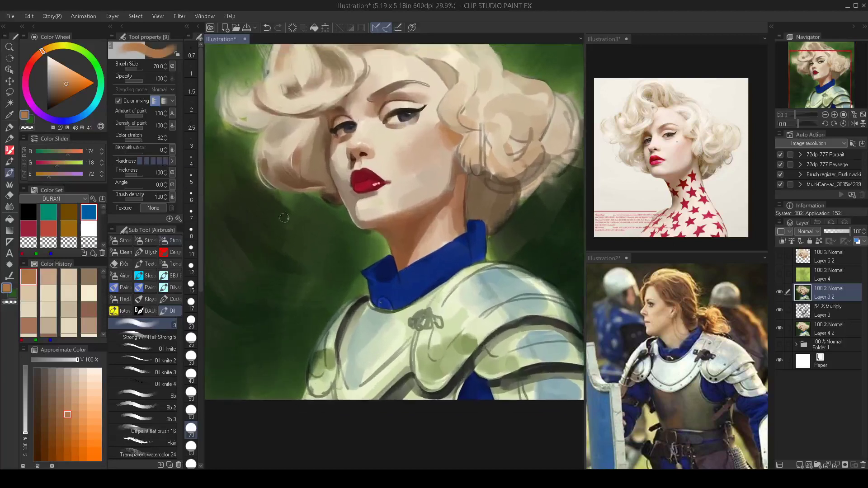
pyautogui.keyDown('alt'); pyautogui.click(423, 276); pyautogui.keyUp('alt')
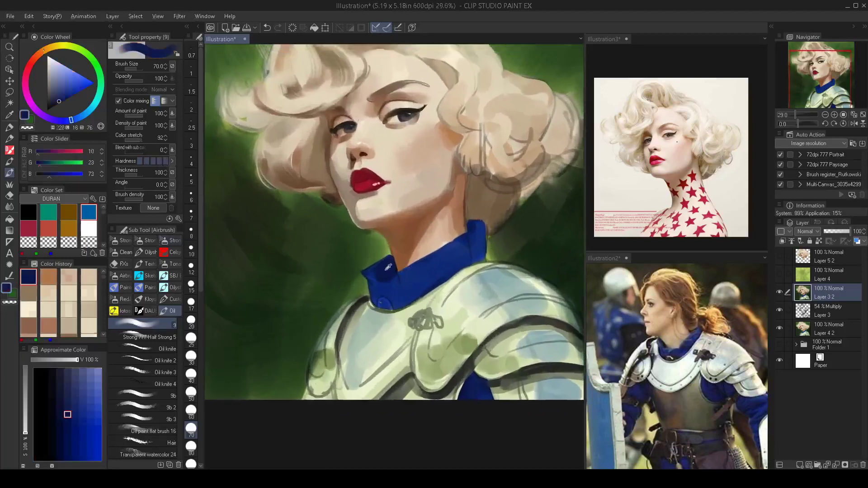
pyautogui.click(51, 103)
pyautogui.click(76, 118)
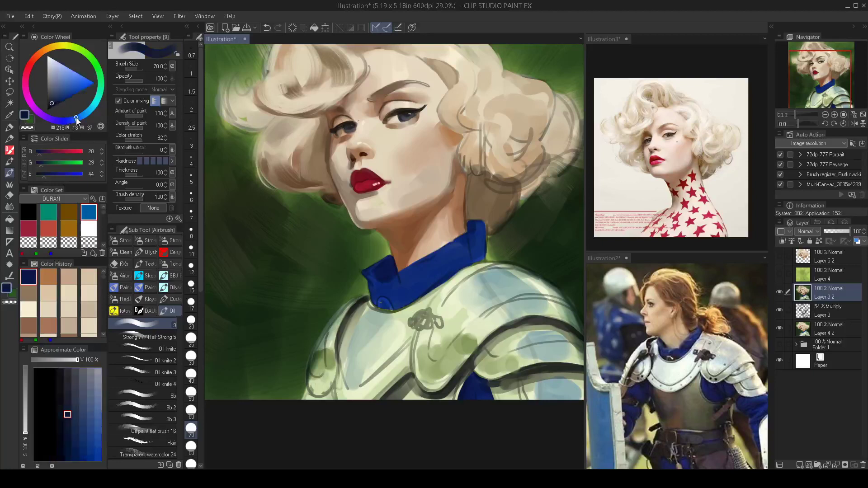
pyautogui.moveTo(58, 109); pyautogui.dragTo(48, 107)
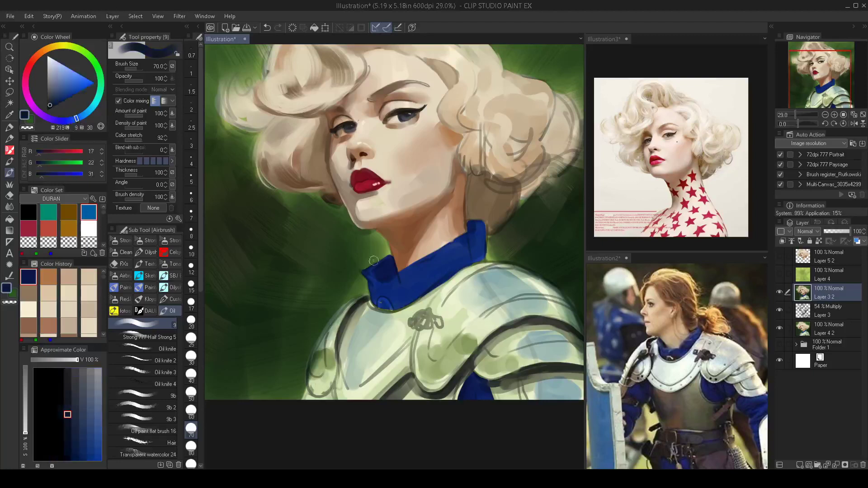
pyautogui.press('[')
pyautogui.press('[')
pyautogui.press('[')
pyautogui.moveTo(393, 274); pyautogui.dragTo(385, 278)
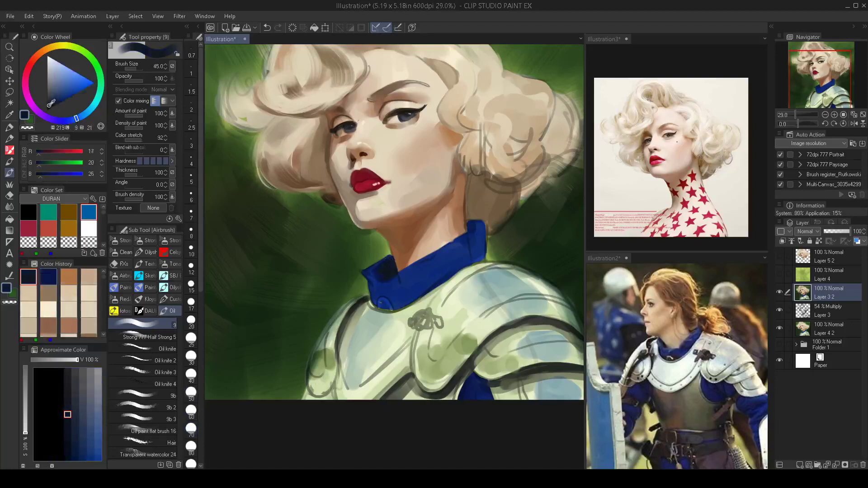
# Deepen the shadow inside the collar opening with near-black blue (RGB 8, 13, 22) and enlarge the brush to 80.
pyautogui.moveTo(51, 103); pyautogui.dragTo(50, 105)
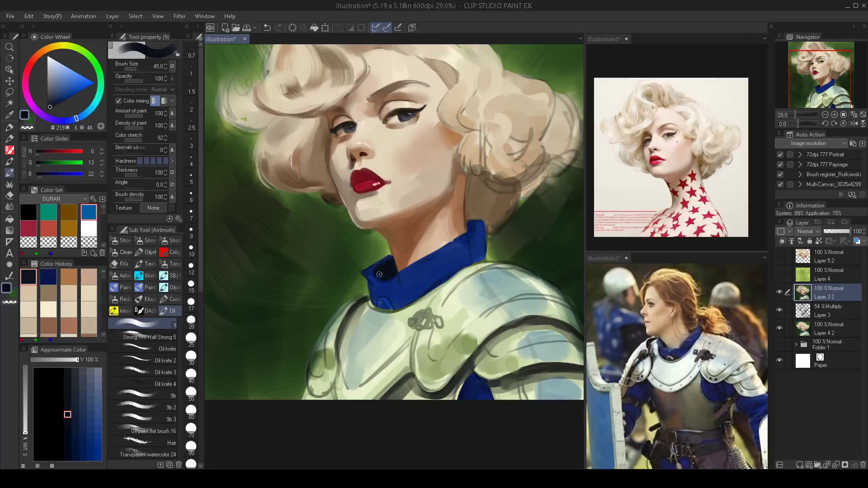
pyautogui.press(']')
pyautogui.press(']')
pyautogui.press(']')
pyautogui.press(']')
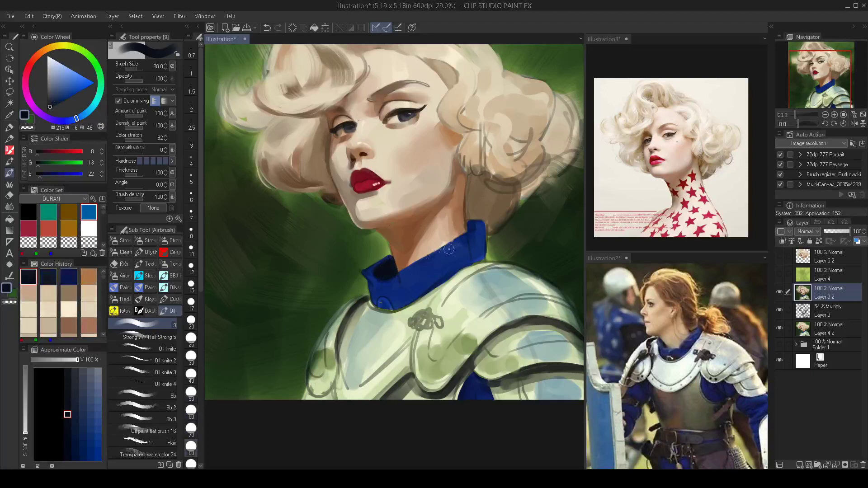
# Paint dark folds across the front of the blue collar, working in sampled navy (RGB 12, 29, 70) at size 70.
pyautogui.moveTo(424, 282)
pyautogui.mouseDown()
pyautogui.moveTo(433, 260)
pyautogui.moveTo(426, 272)
pyautogui.moveTo(450, 261)
pyautogui.moveTo(413, 278)
pyautogui.moveTo(412, 288)
pyautogui.moveTo(413, 272)
pyautogui.moveTo(402, 303)
pyautogui.mouseUp()
pyautogui.keyDown('alt'); pyautogui.click(423, 270); pyautogui.keyUp('alt')
pyautogui.keyDown('alt'); pyautogui.click(435, 272); pyautogui.keyUp('alt')
pyautogui.press('[')
pyautogui.press('[')
pyautogui.press(']')
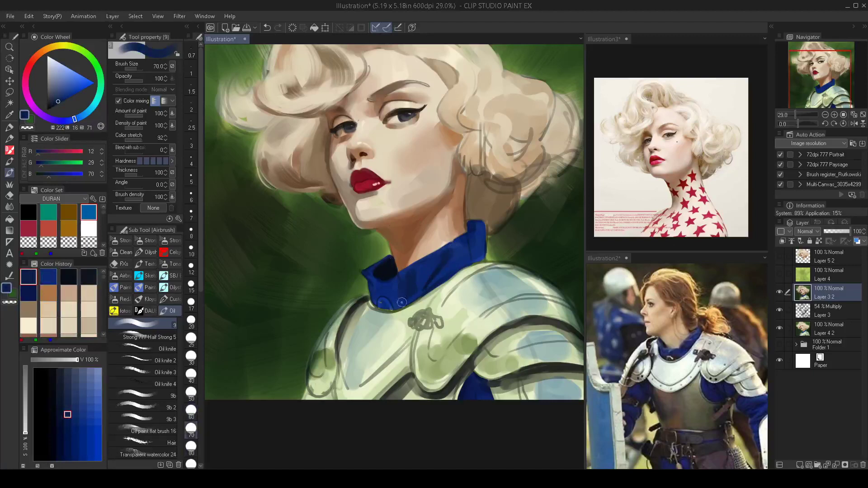
# Paint folds into the blue collar's front and rear edge with sampled dark navy (RGB 10, 23, 52), enlarging the brush to 80.
pyautogui.press('[')
pyautogui.keyDown('alt'); pyautogui.click(397, 283); pyautogui.keyUp('alt')
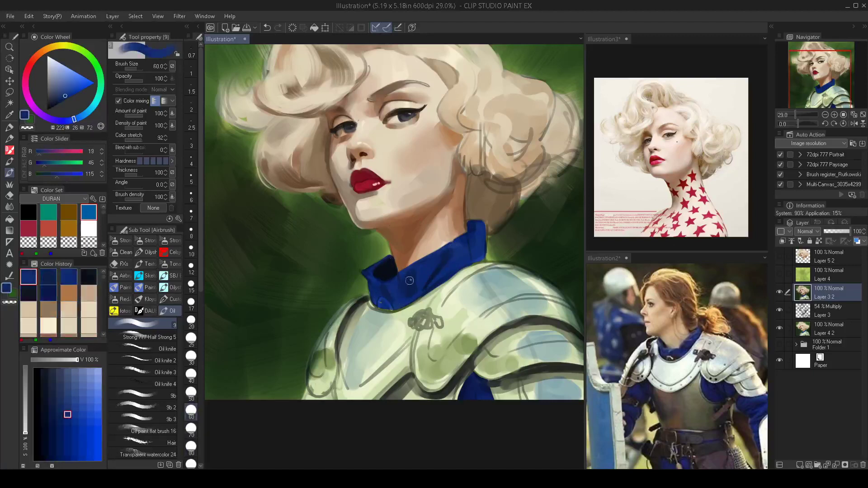
pyautogui.keyDown('alt'); pyautogui.click(440, 273); pyautogui.keyUp('alt')
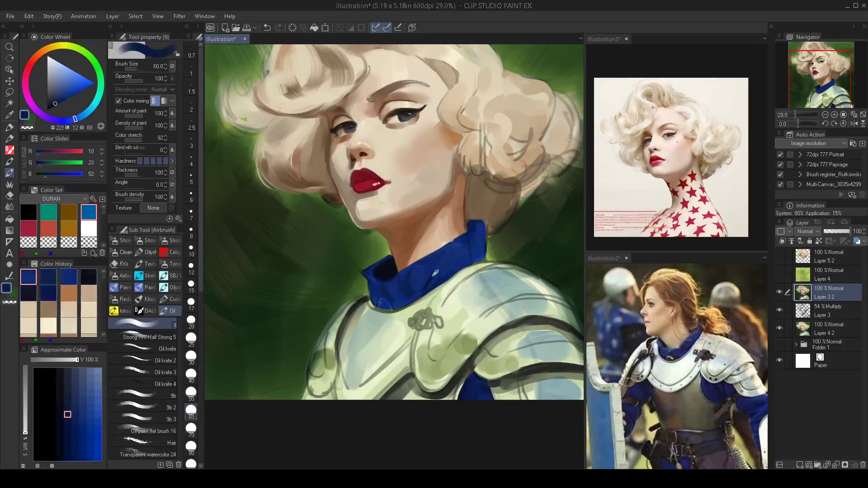
pyautogui.press(']')
pyautogui.press(']')
pyautogui.moveTo(468, 242)
pyautogui.mouseDown()
pyautogui.moveTo(474, 253)
pyautogui.moveTo(479, 240)
pyautogui.mouseUp()
# Refine the collar's ruffled upper edge and folds with sampled blues (RGB 21, 45, 118 and 14, 38, 104), reducing the brush to 70.
pyautogui.keyDown('alt'); pyautogui.click(458, 255); pyautogui.keyUp('alt')
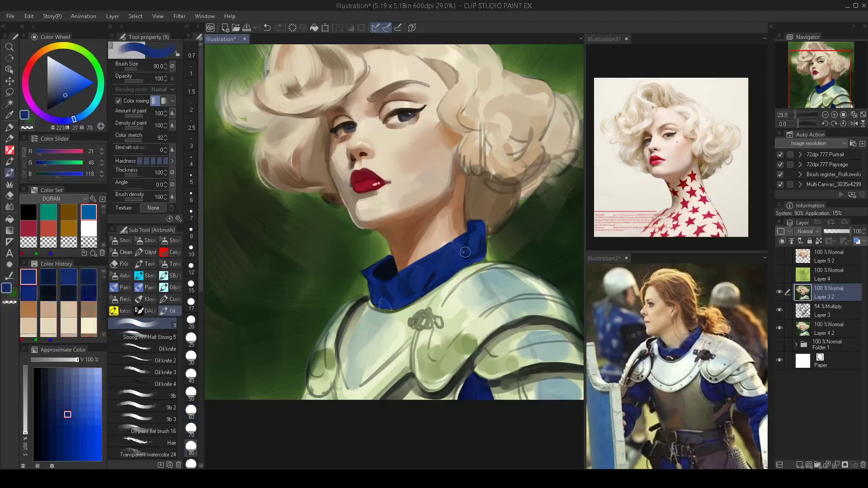
pyautogui.keyDown('alt'); pyautogui.click(438, 259); pyautogui.keyUp('alt')
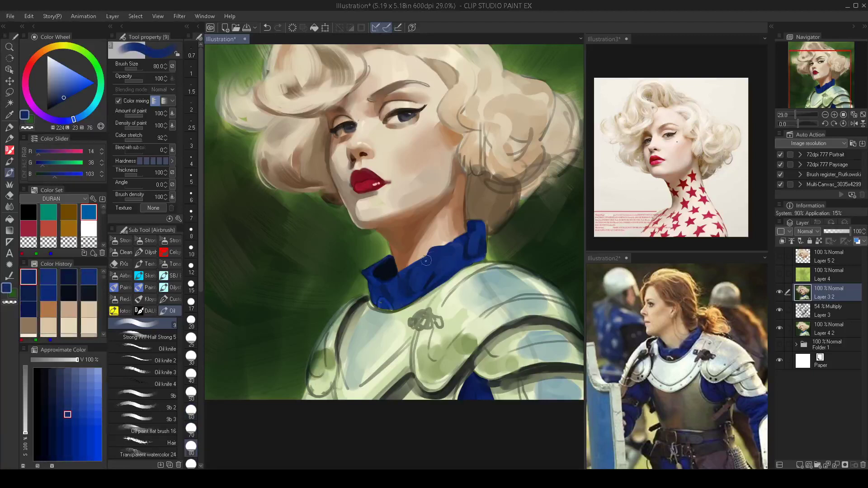
pyautogui.keyDown('alt'); pyautogui.click(435, 274); pyautogui.keyUp('alt')
pyautogui.press('[')
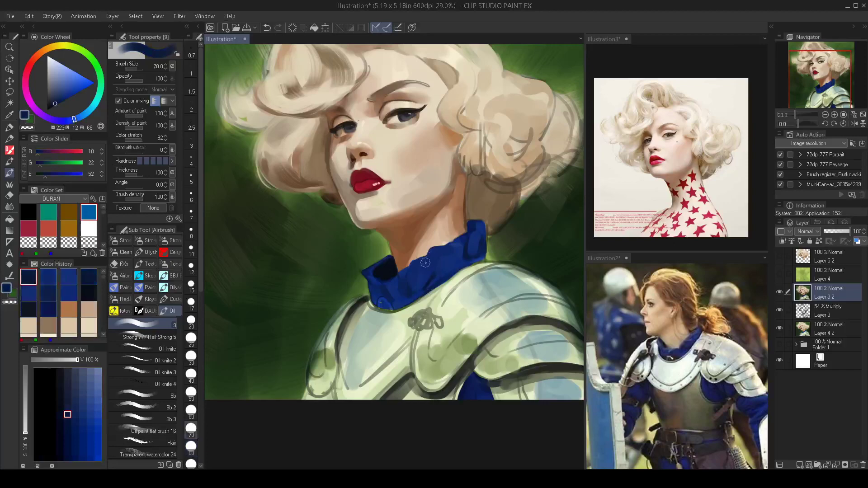
pyautogui.keyDown('alt'); pyautogui.click(436, 259); pyautogui.keyUp('alt')
pyautogui.scroll(-4, 437, 281)
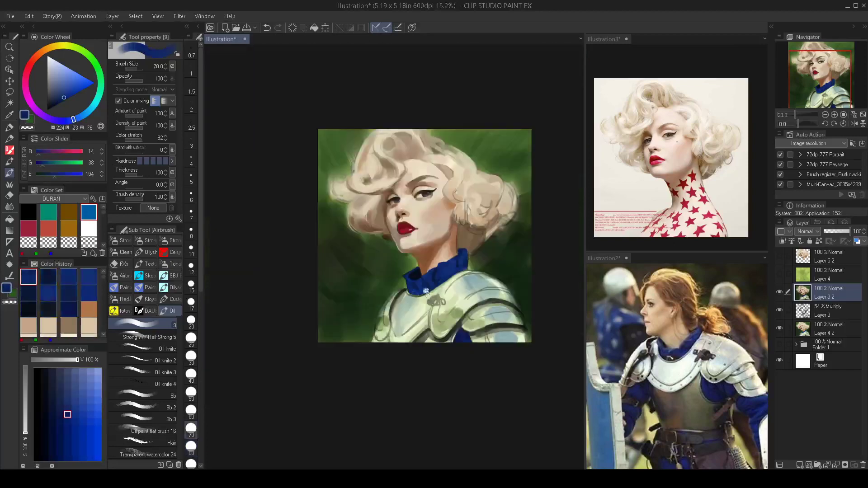
pyautogui.scroll(3, 455, 276)
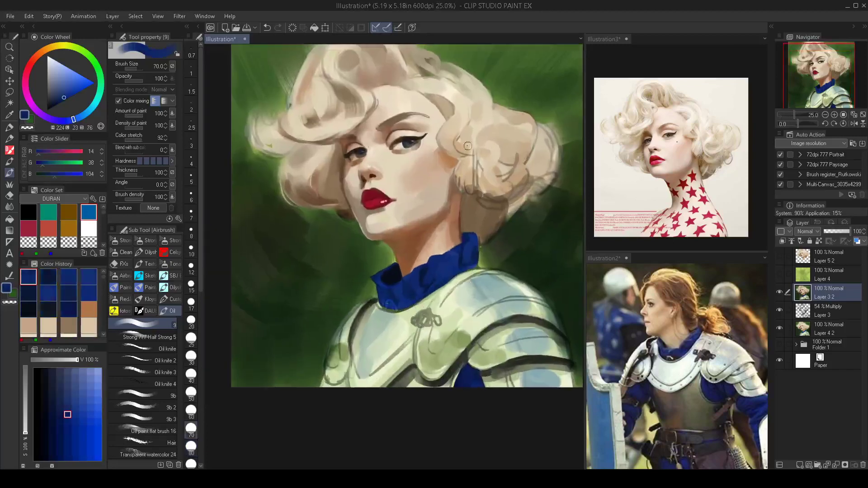
# Rework the fold at the collar's rear end with sampled navy (RGB 12, 29, 71) at size 70.
pyautogui.keyDown('alt'); pyautogui.click(458, 251); pyautogui.keyUp('alt')
pyautogui.moveTo(458, 249)
pyautogui.mouseDown()
pyautogui.moveTo(447, 257)
pyautogui.moveTo(456, 263)
pyautogui.mouseUp()
pyautogui.keyDown('alt'); pyautogui.click(464, 259); pyautogui.keyUp('alt')
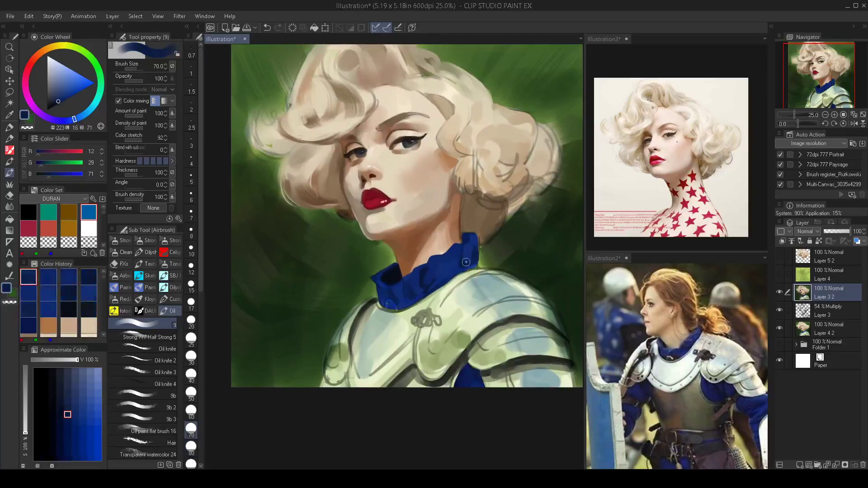
pyautogui.scroll(-2, 475, 266)
pyautogui.scroll(1, 412, 204)
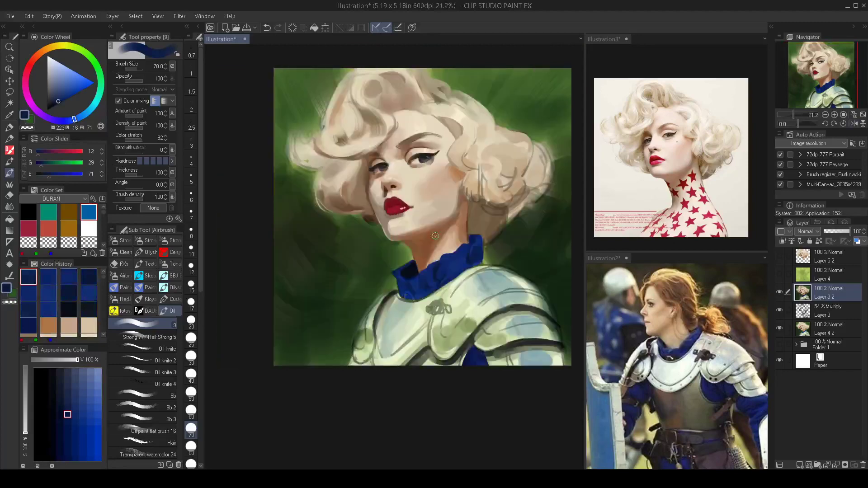
# Mirror the canvas view and refine the corner of the lips with sampled dark red (RGB 107, 27, 37) at size 20.
pyautogui.scroll(2, 401, 219)
pyautogui.scroll(2, 401, 219)
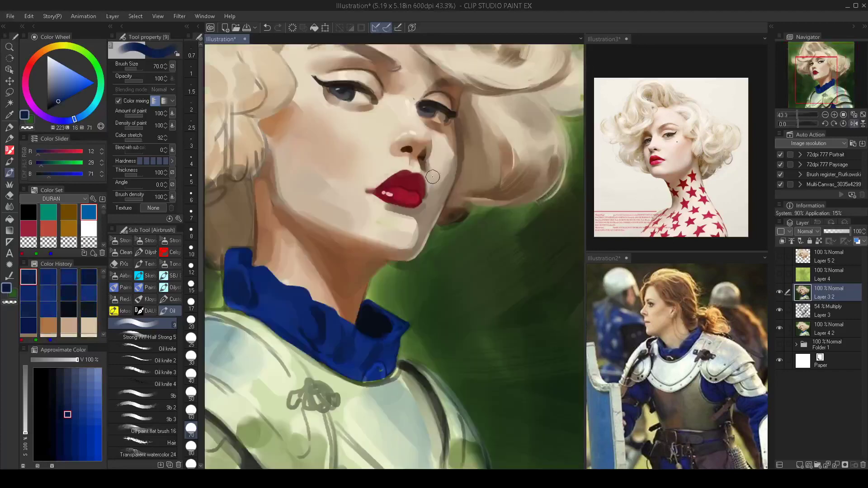
pyautogui.keyDown('alt'); pyautogui.click(383, 183); pyautogui.keyUp('alt')
pyautogui.press('[')
pyautogui.press('[')
pyautogui.press('[')
pyautogui.press('[')
pyautogui.press('[')
pyautogui.press('[')
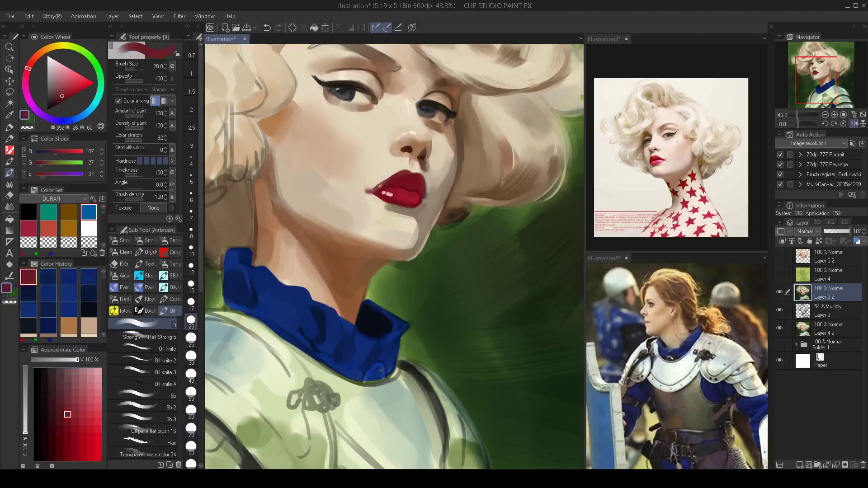
# Flip the view back to its original orientation and save the illustration as Daily study_76.
pyautogui.scroll(-3, 382, 186)
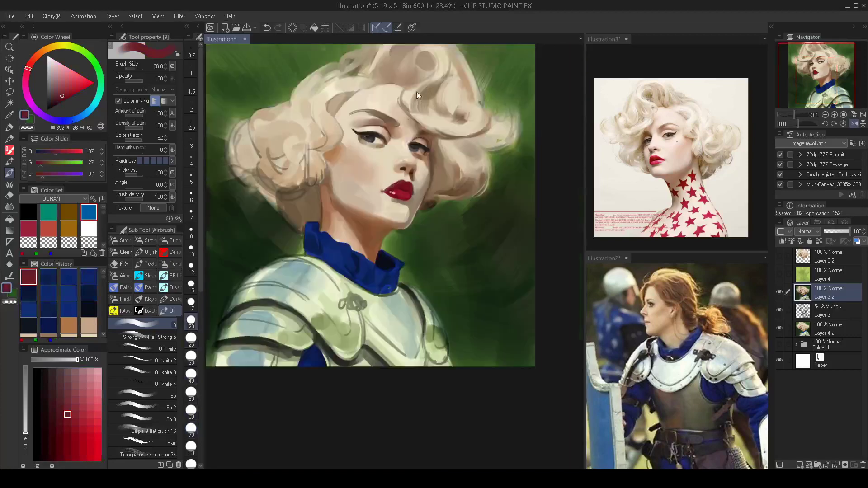
pyautogui.press('h')
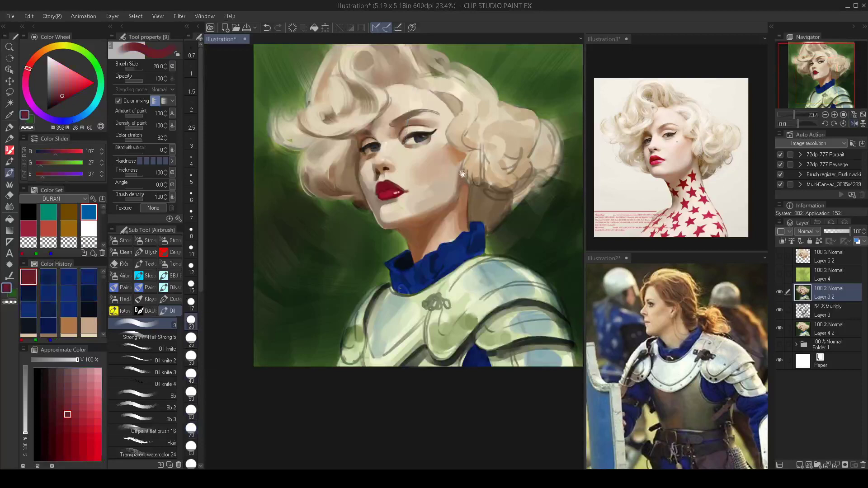
pyautogui.moveTo(462, 174); pyautogui.dragTo(439, 210)
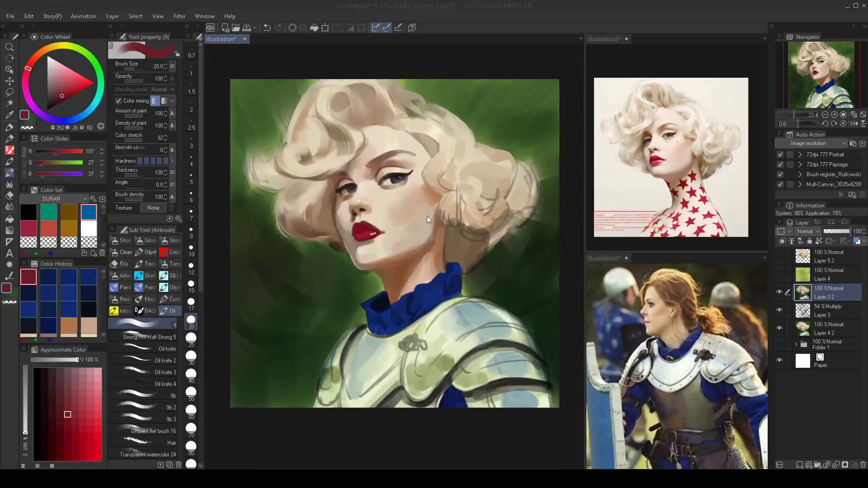
pyautogui.moveTo(357, 157); pyautogui.dragTo(355, 145)
# Pick pure white, paint a bright highlight on the breastplate just below the collar, and enlarge the brush.
pyautogui.click(89, 228)
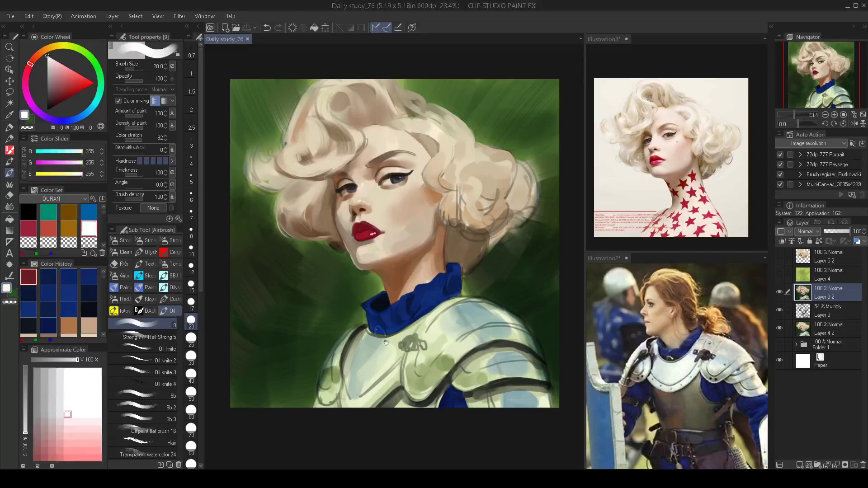
pyautogui.moveTo(387, 346)
pyautogui.mouseDown()
pyautogui.moveTo(407, 280)
pyautogui.moveTo(387, 288)
pyautogui.moveTo(393, 304)
pyautogui.moveTo(394, 285)
pyautogui.moveTo(390, 318)
pyautogui.moveTo(389, 299)
pyautogui.moveTo(373, 334)
pyautogui.moveTo(402, 311)
pyautogui.moveTo(394, 293)
pyautogui.mouseUp()
pyautogui.scroll(2, 397, 312)
pyautogui.press(']')
pyautogui.press(']')
pyautogui.press(']')
pyautogui.press(']')
pyautogui.press(']')
pyautogui.press(']')
# Soften the breastplate highlight with sampled pale green (RGB 203, 218, 188) at size 80.
pyautogui.keyDown('alt'); pyautogui.click(378, 305); pyautogui.keyUp('alt')
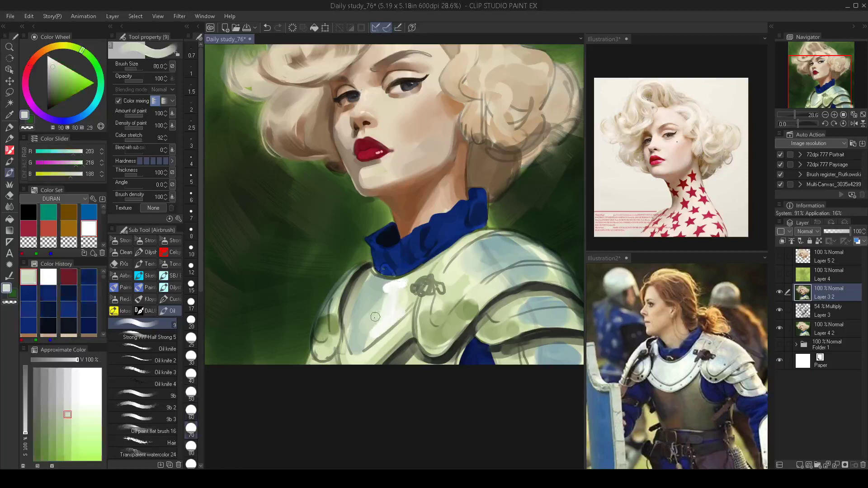
pyautogui.press(']')
pyautogui.moveTo(367, 330)
pyautogui.mouseDown()
pyautogui.moveTo(386, 295)
pyautogui.moveTo(400, 299)
pyautogui.moveTo(391, 308)
pyautogui.moveTo(383, 287)
pyautogui.moveTo(391, 350)
pyautogui.moveTo(408, 322)
pyautogui.mouseUp()
pyautogui.keyDown('ctrl'); pyautogui.moveTo(425, 312); pyautogui.dragTo(452, 275); pyautogui.keyUp('ctrl')
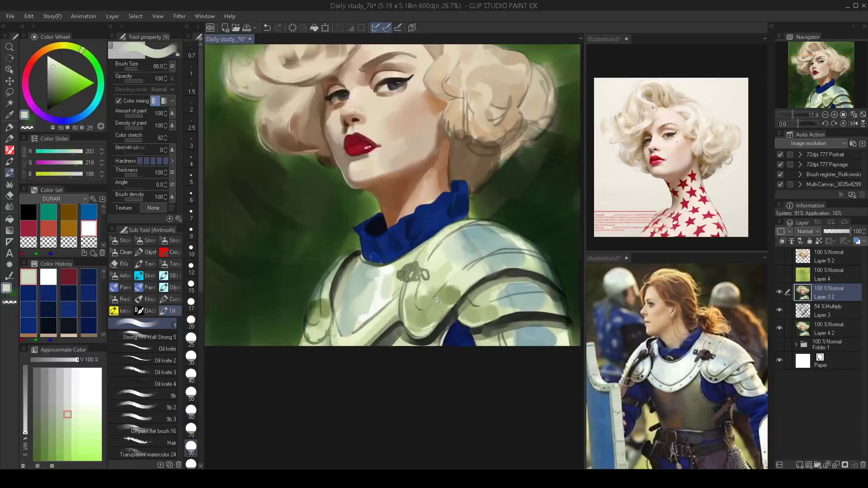
# Brighten the top of the shoulder plate with sampled off-white (RGB 248, 249, 245) at size 150, undoing the misplaced stroke.
pyautogui.keyDown('alt'); pyautogui.click(388, 292); pyautogui.keyUp('alt')
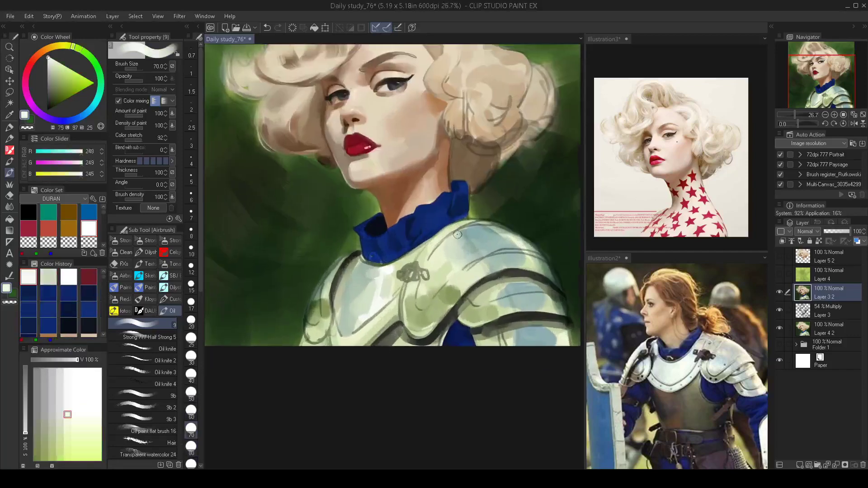
pyautogui.press(']')
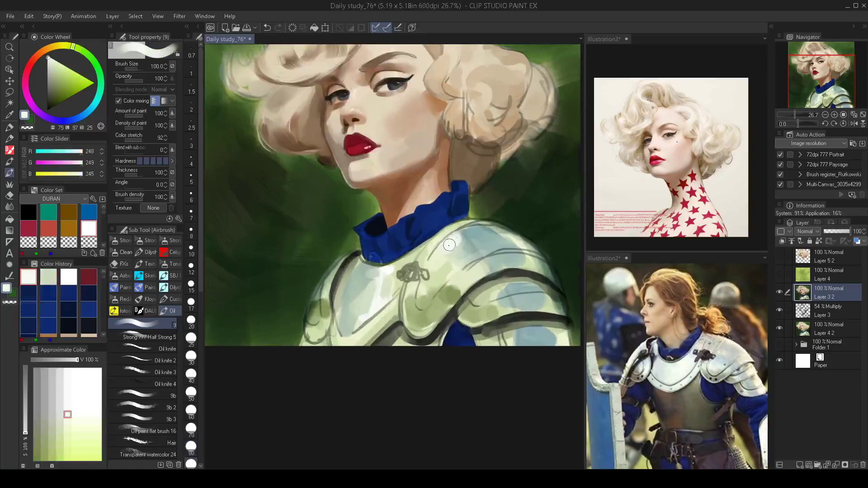
pyautogui.press(']')
pyautogui.press(']')
pyautogui.moveTo(453, 245)
pyautogui.mouseDown()
pyautogui.moveTo(469, 271)
pyautogui.moveTo(454, 247)
pyautogui.moveTo(461, 261)
pyautogui.moveTo(467, 243)
pyautogui.mouseUp()
pyautogui.hotkey('ctrl', 'z')
pyautogui.keyDown('alt'); pyautogui.click(469, 244); pyautogui.keyUp('alt')
pyautogui.keyDown('alt'); pyautogui.click(449, 261); pyautogui.keyUp('alt')
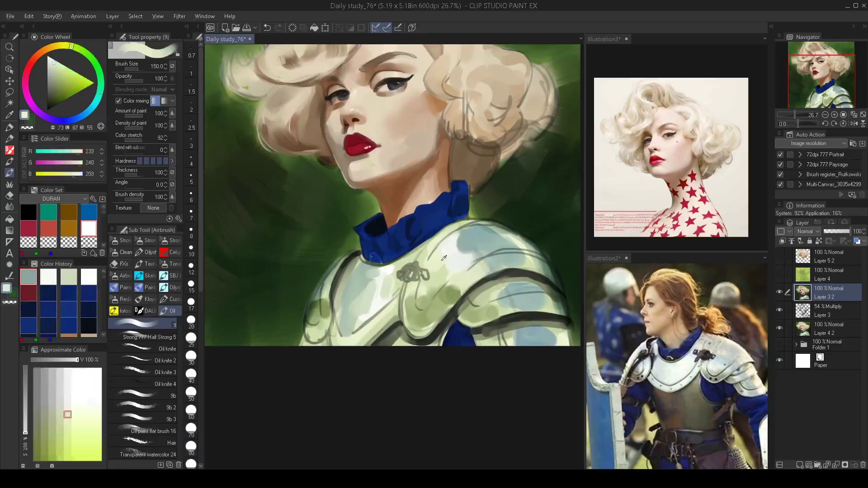
# Lighten the shoulder plate toward its lower rim with sampled off-white (RGB 234, 239, 231) at size 100, and reduce the brush to 80.
pyautogui.keyDown('alt'); pyautogui.click(465, 261); pyautogui.keyUp('alt')
pyautogui.press('[')
pyautogui.press('[')
pyautogui.press('[')
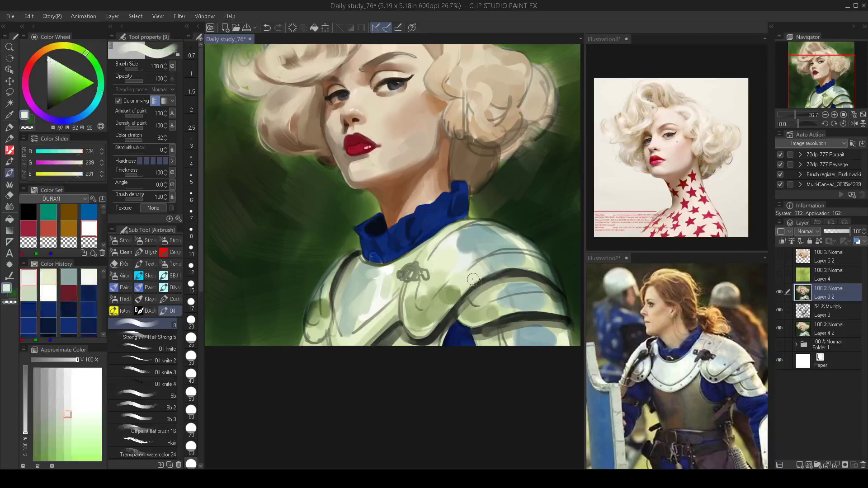
pyautogui.moveTo(478, 270); pyautogui.dragTo(471, 280)
pyautogui.press('[')
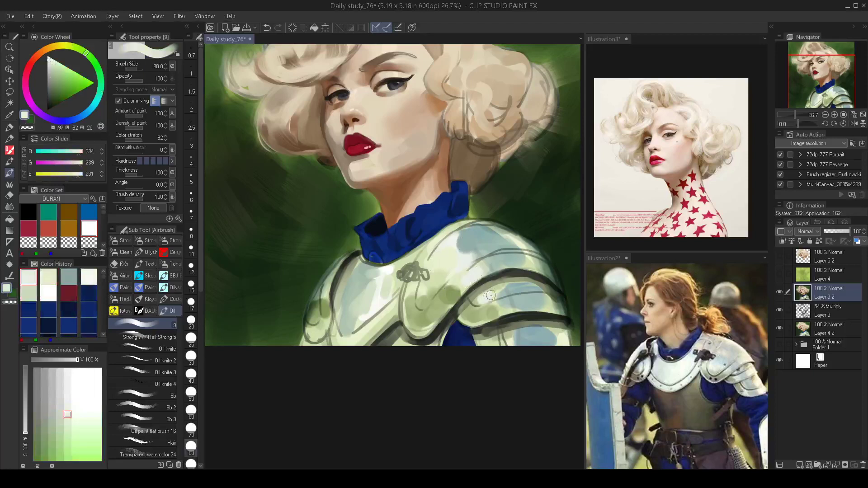
# Paint green reflections on the upper arm plate with sampled greens, ending on pale green (RGB 195, 208, 162), at size 80.
pyautogui.keyDown('alt'); pyautogui.click(454, 294); pyautogui.keyUp('alt')
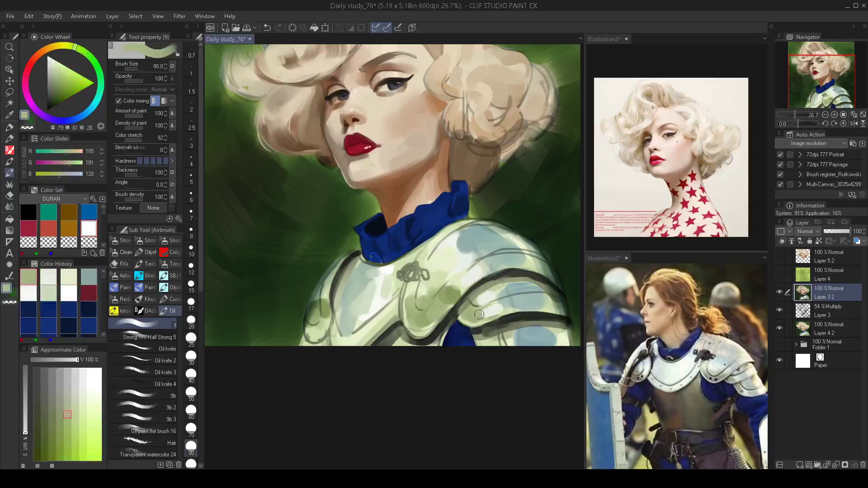
pyautogui.moveTo(479, 315); pyautogui.dragTo(493, 312)
pyautogui.keyDown('alt'); pyautogui.click(506, 299); pyautogui.keyUp('alt')
pyautogui.keyDown('alt'); pyautogui.click(499, 289); pyautogui.keyUp('alt')
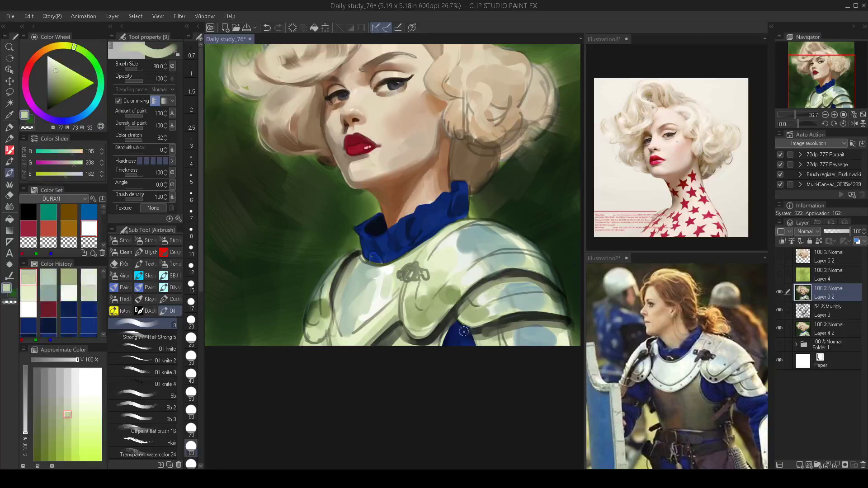
pyautogui.scroll(-2, 497, 289)
pyautogui.scroll(3, 485, 280)
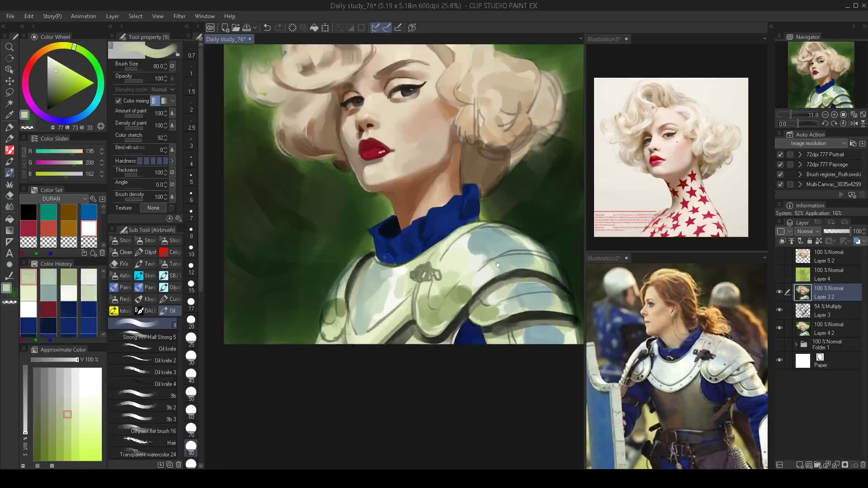
# Blend a broad light area across the shoulder plate with sampled off-white (RGB 233, 239, 231) at size 150.
pyautogui.keyDown('alt'); pyautogui.click(469, 240); pyautogui.keyUp('alt')
pyautogui.press(']')
pyautogui.press(']')
pyautogui.press(']')
pyautogui.moveTo(463, 254)
pyautogui.mouseDown()
pyautogui.moveTo(480, 239)
pyautogui.moveTo(475, 245)
pyautogui.moveTo(501, 252)
pyautogui.mouseUp()
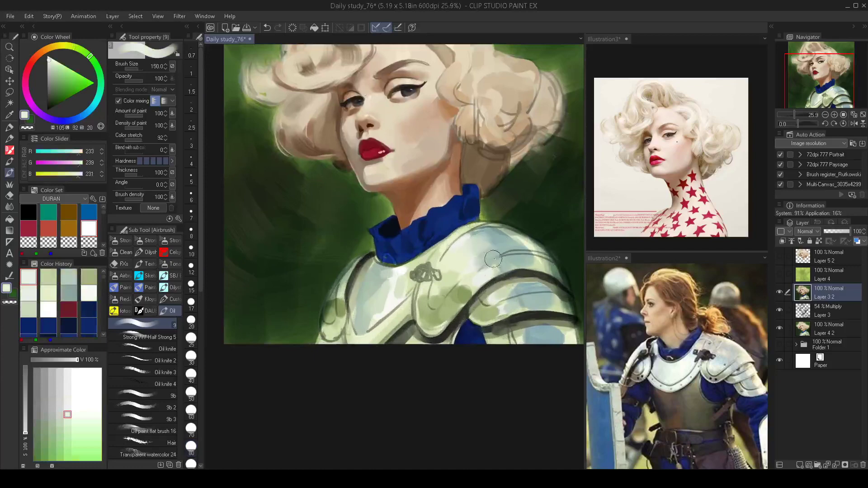
pyautogui.scroll(-2, 493, 258)
pyautogui.scroll(1, 486, 260)
pyautogui.scroll(2, 486, 256)
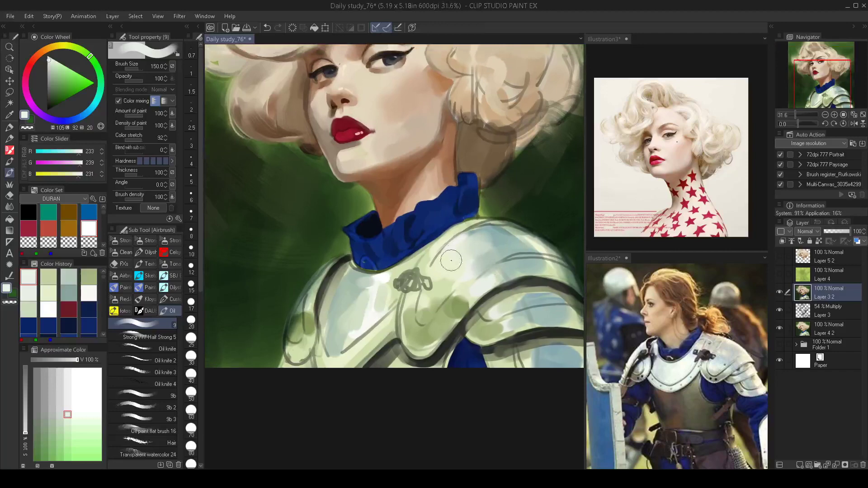
# Outline the rim of the armour plate below the chest ornament with sampled dark grey (RGB 42, 43, 38) and a much smaller brush.
pyautogui.keyDown('alt'); pyautogui.click(429, 355); pyautogui.keyUp('alt')
pyautogui.press('[')
pyautogui.press('[')
pyautogui.press('[')
pyautogui.press('[')
pyautogui.press('[')
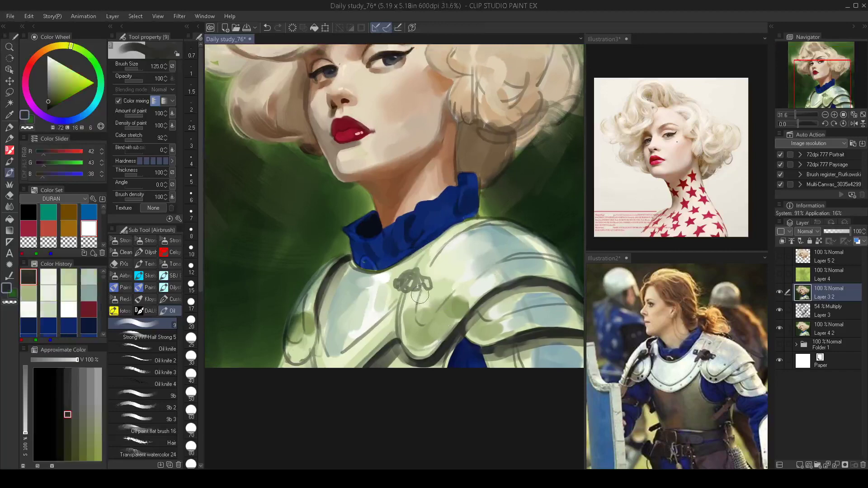
pyautogui.press('[')
pyautogui.press('[')
pyautogui.press('[')
pyautogui.press('[')
pyautogui.moveTo(416, 307); pyautogui.dragTo(418, 325)
pyautogui.moveTo(416, 321)
pyautogui.mouseDown()
pyautogui.moveTo(431, 324)
pyautogui.moveTo(447, 300)
pyautogui.mouseUp()
pyautogui.press('[')
pyautogui.moveTo(456, 293); pyautogui.dragTo(442, 308)
# Paint a thin highlight beside the plate's dark rim below the ornament with sampled off-white (RGB 234, 239, 230) at size 20.
pyautogui.keyDown('alt'); pyautogui.click(488, 266); pyautogui.keyUp('alt')
pyautogui.press('[')
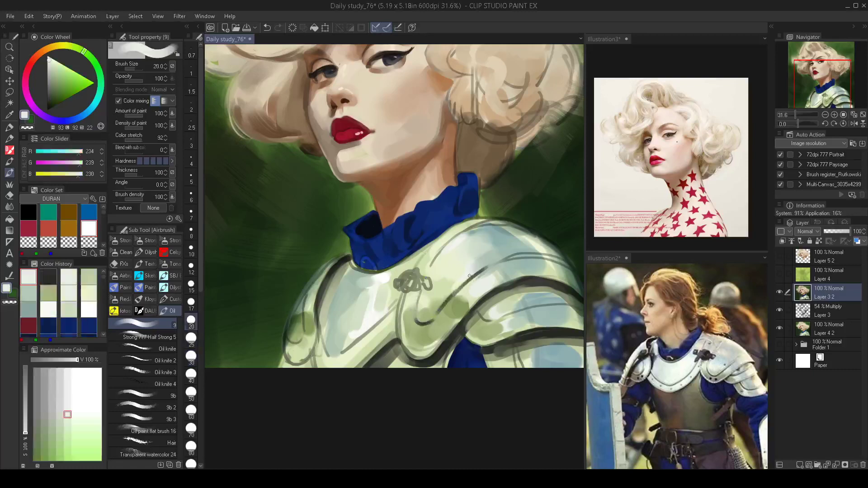
pyautogui.moveTo(453, 293); pyautogui.dragTo(435, 313)
# Trace fine off-white edge highlights along the shoulder plate's top contour and lower rim, reducing the brush to 15.
pyautogui.press('[')
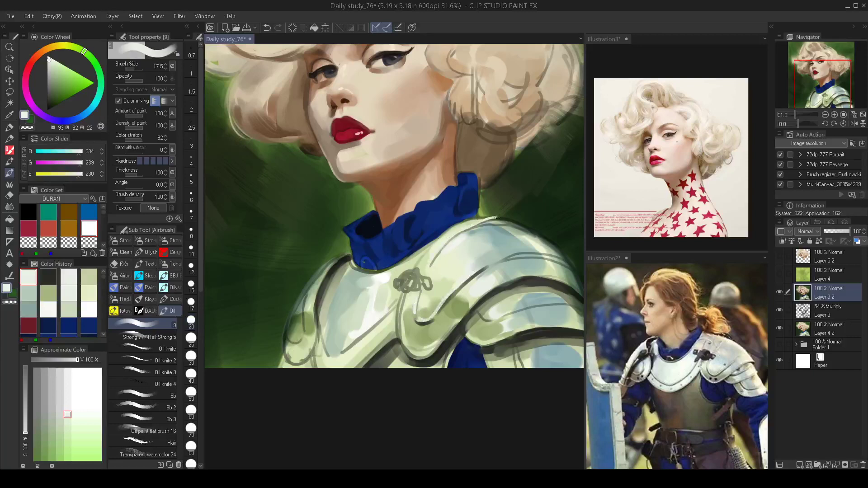
pyautogui.press('[')
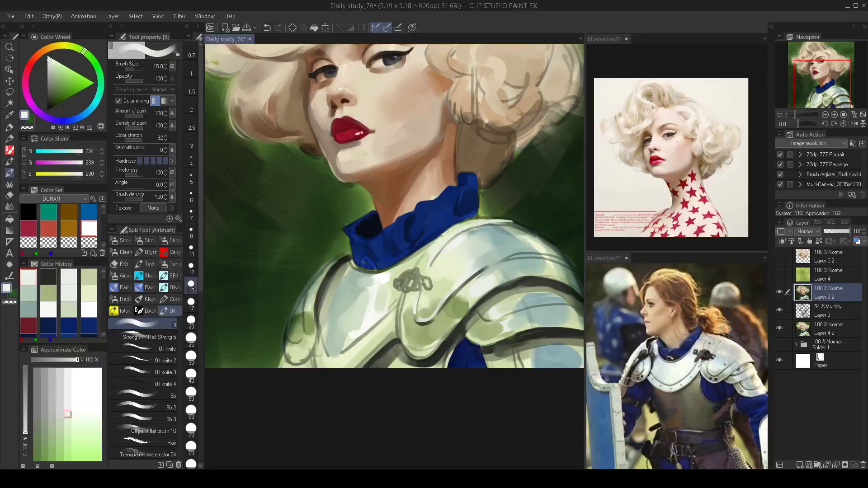
pyautogui.moveTo(441, 235)
pyautogui.mouseDown()
pyautogui.moveTo(482, 221)
pyautogui.moveTo(455, 226)
pyautogui.mouseUp()
pyautogui.moveTo(490, 274)
pyautogui.mouseDown()
pyautogui.moveTo(509, 279)
pyautogui.moveTo(523, 254)
pyautogui.mouseUp()
# Draw a dark contour line across the upper arm plate with sampled dark grey (RGB 53, 54, 49), finishing with the brush at 20.
pyautogui.press(']')
pyautogui.keyDown('alt'); pyautogui.click(482, 240); pyautogui.keyUp('alt')
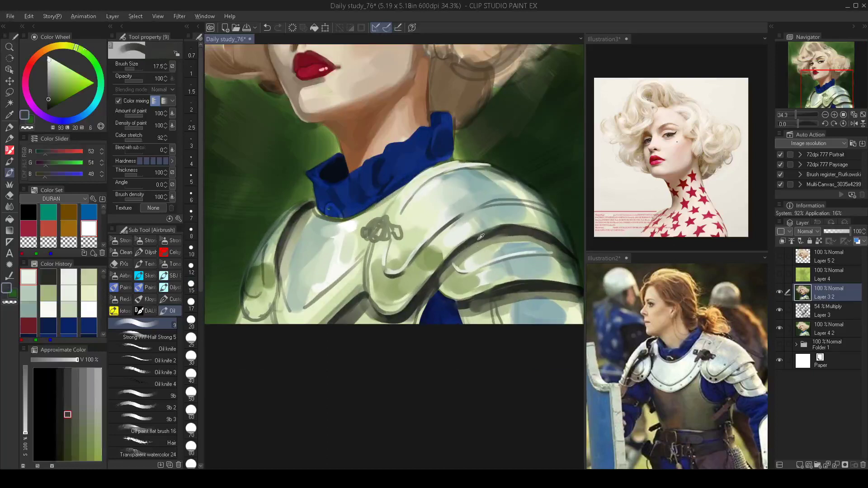
pyautogui.press(']')
pyautogui.press(']')
pyautogui.moveTo(464, 274)
pyautogui.mouseDown()
pyautogui.moveTo(511, 259)
pyautogui.moveTo(500, 262)
pyautogui.moveTo(551, 258)
pyautogui.mouseUp()
pyautogui.press('[')
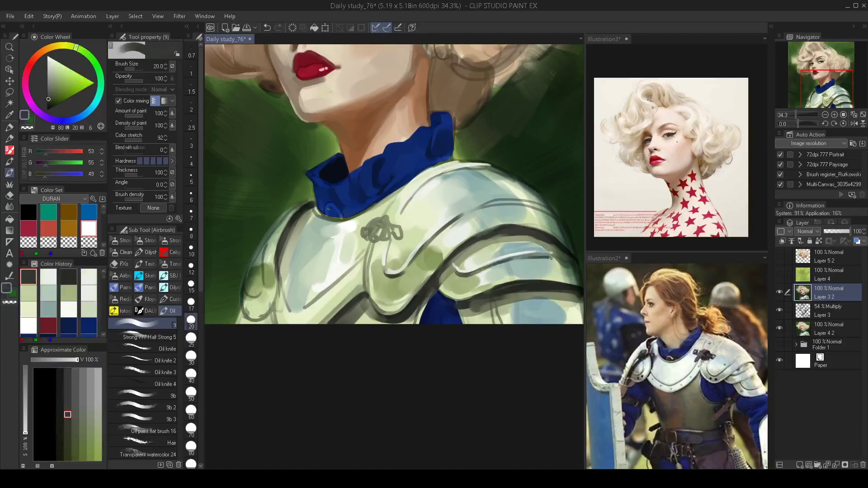
pyautogui.scroll(-3, 479, 305)
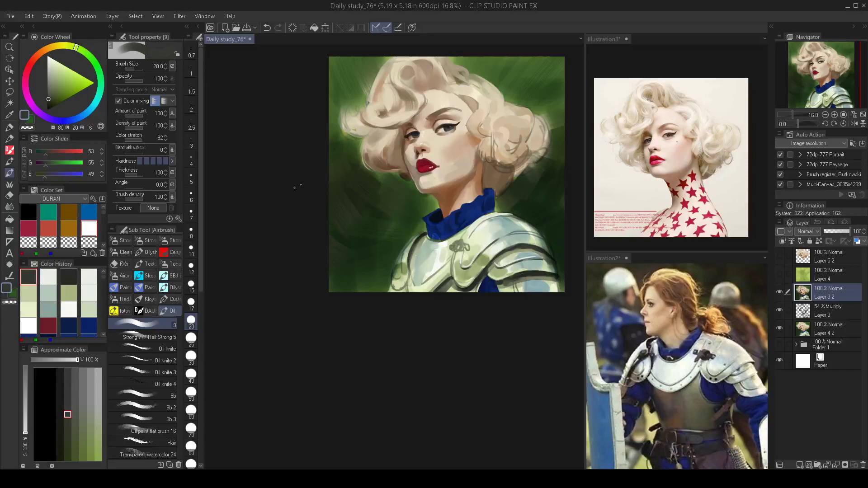
pyautogui.moveTo(475, 248); pyautogui.dragTo(451, 288)
pyautogui.scroll(3, 412, 266)
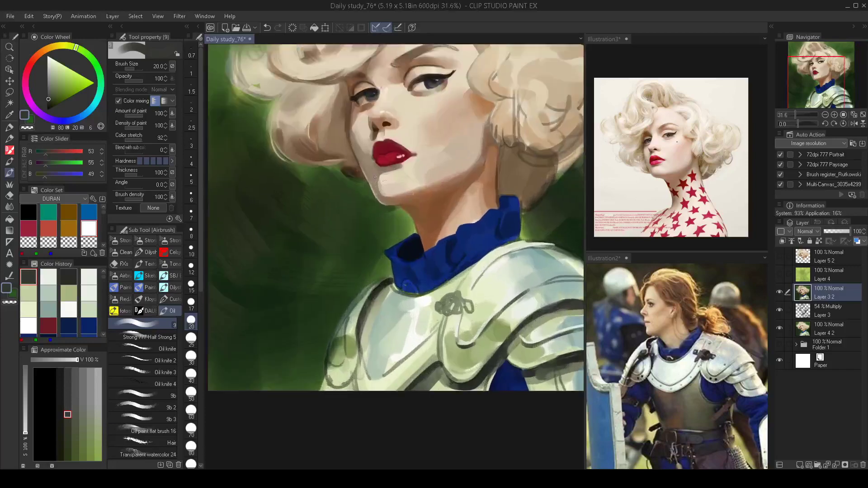
# Paint over the background edge beneath the chin with sampled green (RGB 84, 117, 52) at brush size 70, then enlarge the brush.
pyautogui.keyDown('alt'); pyautogui.click(404, 214); pyautogui.keyUp('alt')
pyautogui.press(']')
pyautogui.press(']')
pyautogui.press(']')
pyautogui.press(']')
pyautogui.press(']')
pyautogui.press(']')
pyautogui.press(']')
pyautogui.press(']')
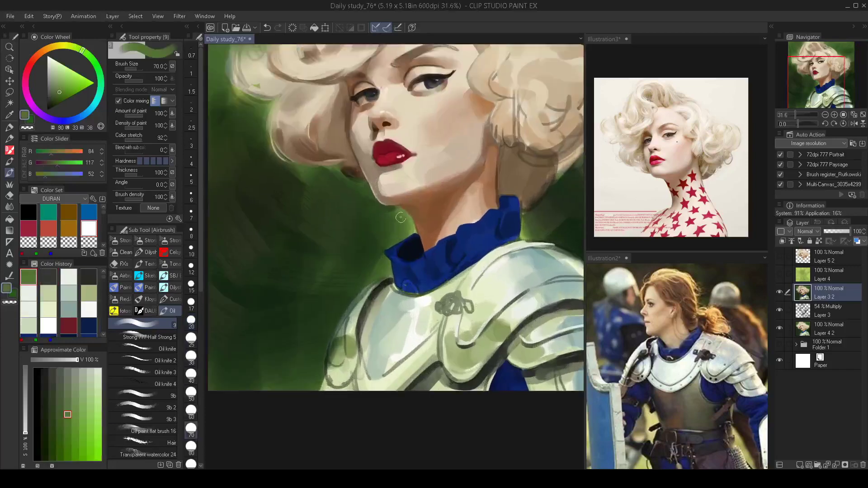
pyautogui.moveTo(401, 218)
pyautogui.mouseDown()
pyautogui.moveTo(371, 215)
pyautogui.moveTo(383, 211)
pyautogui.moveTo(365, 204)
pyautogui.moveTo(392, 217)
pyautogui.moveTo(371, 210)
pyautogui.moveTo(340, 141)
pyautogui.moveTo(358, 197)
pyautogui.moveTo(378, 219)
pyautogui.moveTo(353, 210)
pyautogui.moveTo(384, 224)
pyautogui.moveTo(343, 207)
pyautogui.moveTo(353, 222)
pyautogui.moveTo(348, 239)
pyautogui.moveTo(340, 200)
pyautogui.moveTo(358, 200)
pyautogui.moveTo(377, 214)
pyautogui.moveTo(360, 195)
pyautogui.moveTo(398, 217)
pyautogui.mouseUp()
pyautogui.press(']')
pyautogui.press(']')
# Mirror the canvas view and paint lighter sampled green (RGB 136, 165, 77) into the background beside the neck, starting at brush size 60.
pyautogui.scroll(-3, 376, 208)
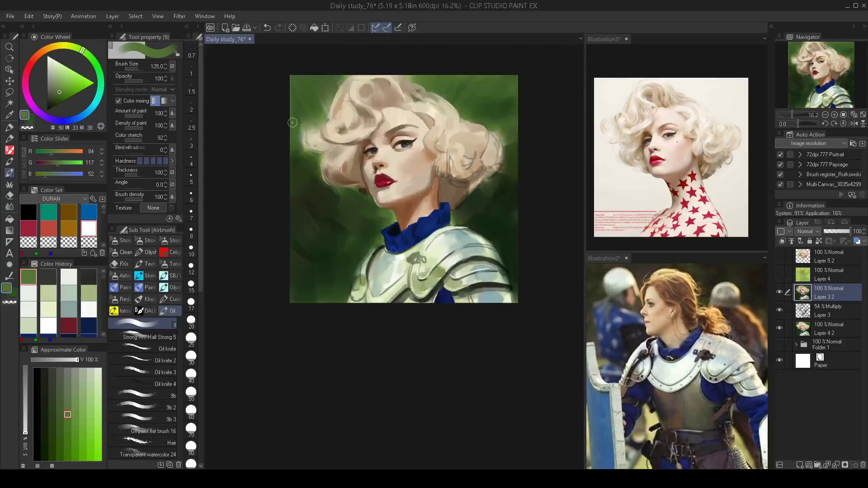
pyautogui.press('h')
pyautogui.press('h')
pyautogui.scroll(4, 372, 219)
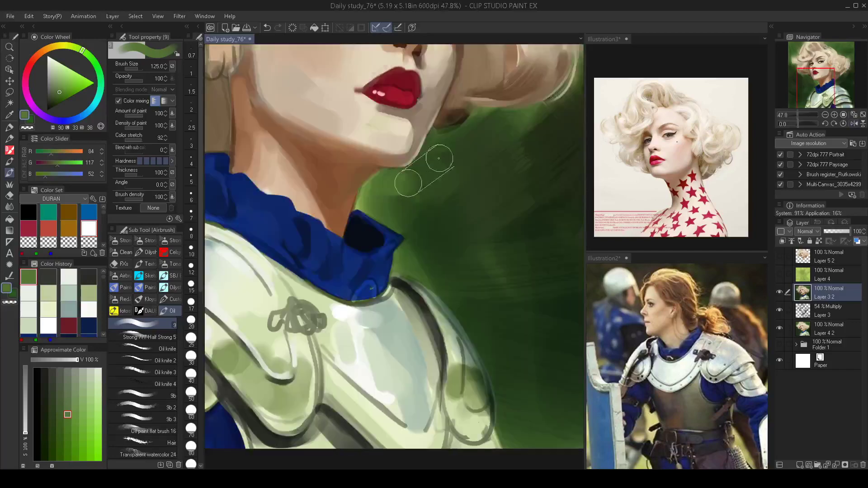
pyautogui.keyDown('alt'); pyautogui.click(359, 206); pyautogui.keyUp('alt')
pyautogui.press('[')
pyautogui.press('[')
pyautogui.press('[')
pyautogui.press('[')
pyautogui.press('[')
pyautogui.press('[')
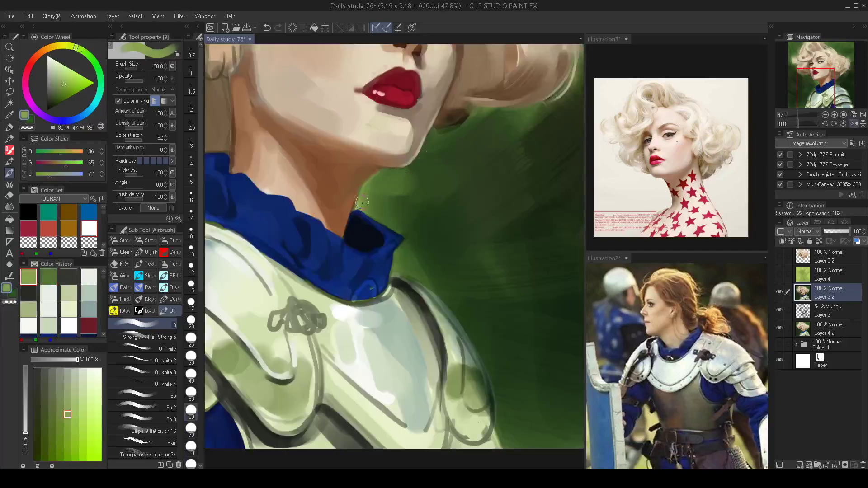
pyautogui.moveTo(358, 207)
pyautogui.mouseDown()
pyautogui.moveTo(384, 177)
pyautogui.moveTo(390, 183)
pyautogui.moveTo(377, 184)
pyautogui.moveTo(411, 176)
pyautogui.moveTo(370, 202)
pyautogui.moveTo(378, 192)
pyautogui.moveTo(387, 204)
pyautogui.moveTo(371, 205)
pyautogui.moveTo(416, 226)
pyautogui.moveTo(401, 199)
pyautogui.moveTo(416, 222)
pyautogui.moveTo(392, 203)
pyautogui.moveTo(437, 240)
pyautogui.mouseUp()
# Extend the light green patch outward beside the neck and collar at brush sizes 175 to 200, and unmirror the view.
pyautogui.press(']')
pyautogui.press(']')
pyautogui.press(']')
pyautogui.press(']')
pyautogui.press(']')
pyautogui.press(']')
pyautogui.press(']')
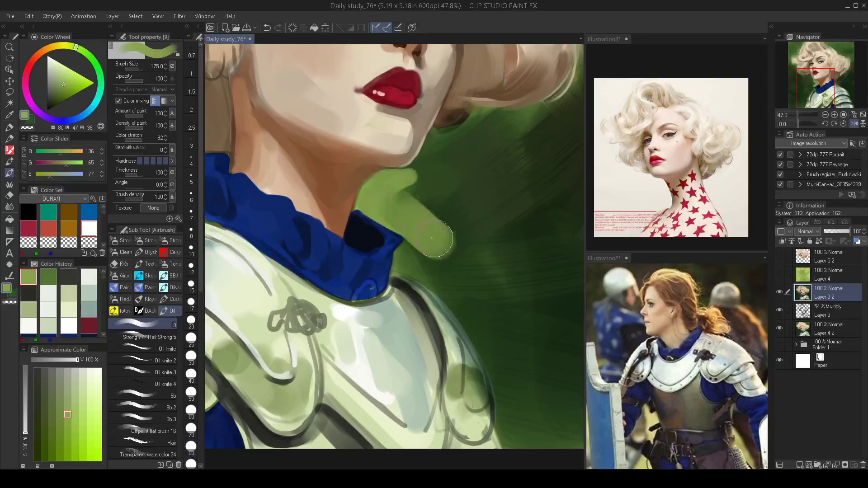
pyautogui.moveTo(412, 192); pyautogui.dragTo(432, 189)
pyautogui.press('[')
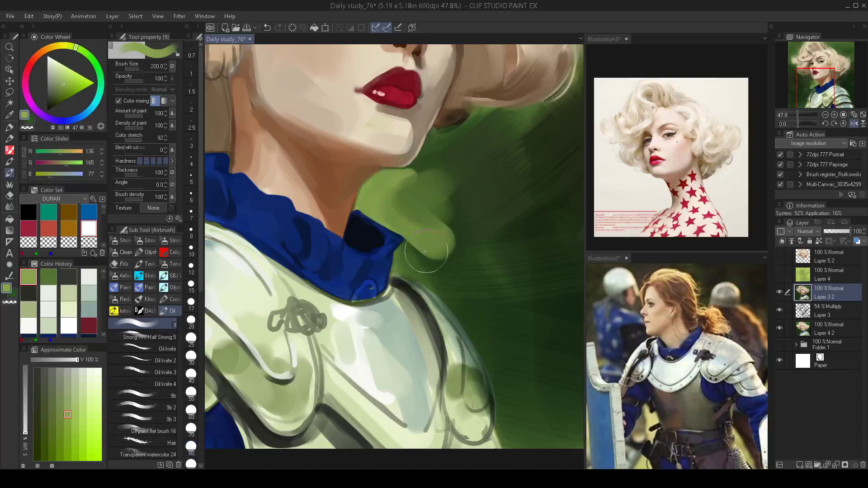
pyautogui.moveTo(433, 260)
pyautogui.mouseDown()
pyautogui.moveTo(415, 248)
pyautogui.moveTo(406, 260)
pyautogui.moveTo(422, 262)
pyautogui.moveTo(444, 239)
pyautogui.moveTo(453, 277)
pyautogui.moveTo(428, 262)
pyautogui.moveTo(474, 206)
pyautogui.moveTo(428, 188)
pyautogui.mouseUp()
pyautogui.press('[')
pyautogui.press(']')
pyautogui.press(']')
pyautogui.press('h')
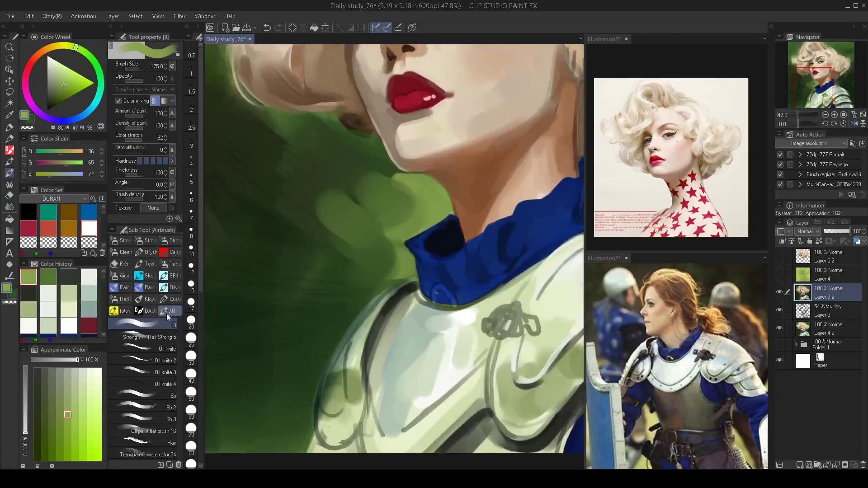
# Blend the light green patch into the darker background with the IK 36 brush at size 200, using sampled green (RGB 115, 145, 66).
pyautogui.click(175, 276)
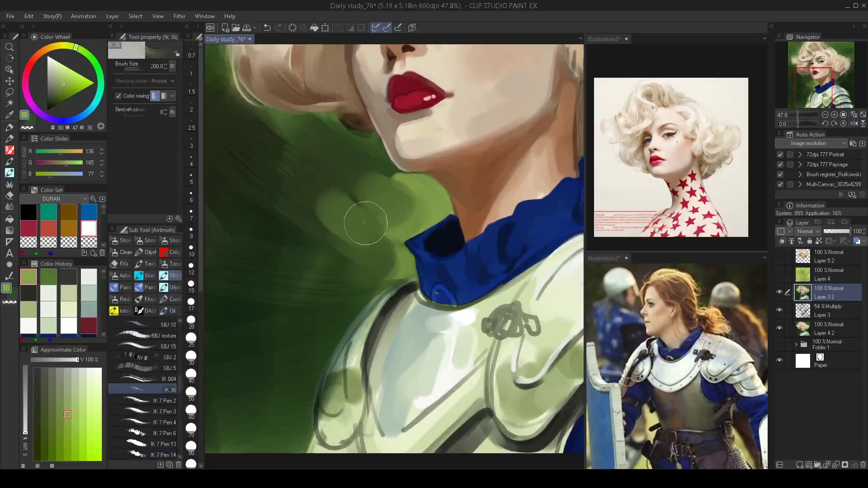
pyautogui.keyDown('alt'); pyautogui.click(317, 193); pyautogui.keyUp('alt')
pyautogui.moveTo(358, 233); pyautogui.dragTo(289, 177)
pyautogui.moveTo(343, 209)
pyautogui.mouseDown()
pyautogui.moveTo(315, 178)
pyautogui.moveTo(386, 204)
pyautogui.moveTo(354, 214)
pyautogui.mouseUp()
pyautogui.moveTo(422, 205)
pyautogui.mouseDown()
pyautogui.moveTo(353, 226)
pyautogui.moveTo(398, 211)
pyautogui.moveTo(366, 251)
pyautogui.moveTo(383, 243)
pyautogui.moveTo(375, 263)
pyautogui.moveTo(340, 234)
pyautogui.mouseUp()
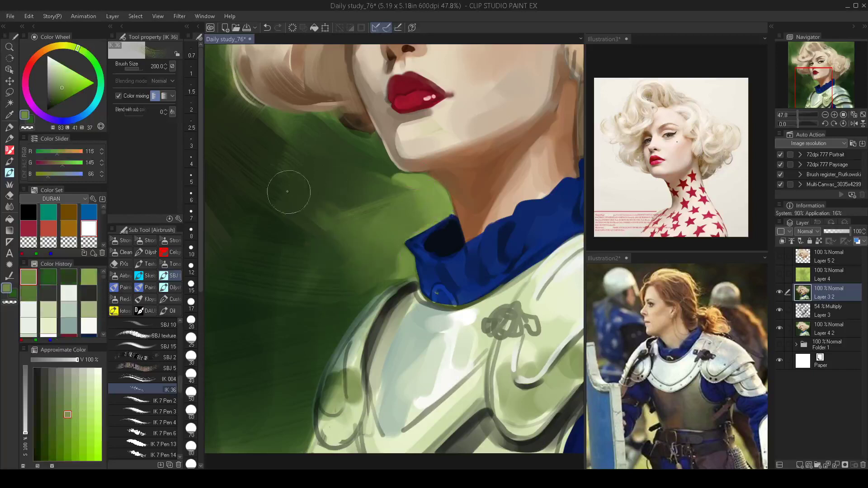
pyautogui.moveTo(376, 208)
pyautogui.mouseDown()
pyautogui.moveTo(335, 194)
pyautogui.moveTo(379, 201)
pyautogui.mouseUp()
pyautogui.scroll(-5, 389, 219)
pyautogui.moveTo(383, 244); pyautogui.dragTo(384, 258)
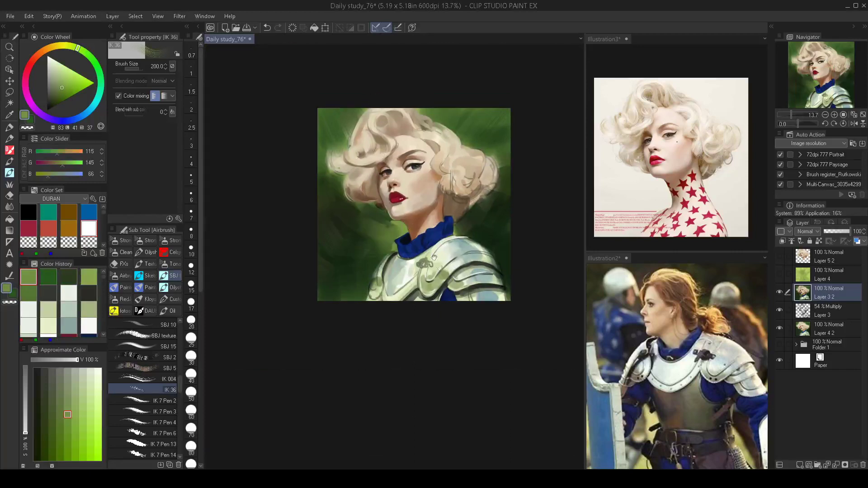
# Switch to the Transparent watercolor 24 brush and try a cream stroke (RGB 236, 222, 197) on the hair's upper edge.
pyautogui.moveTo(448, 266); pyautogui.dragTo(429, 316)
pyautogui.scroll(1, 455, 262)
pyautogui.scroll(1, 455, 262)
pyautogui.scroll(1, 414, 251)
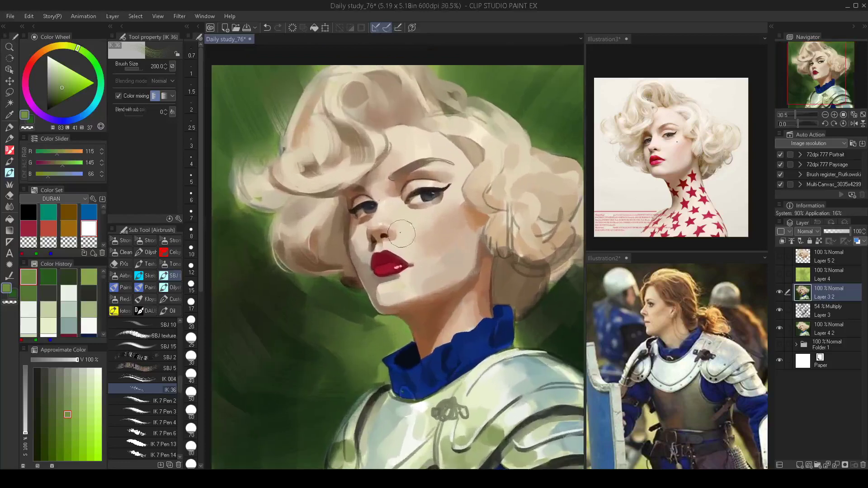
pyautogui.click(170, 310)
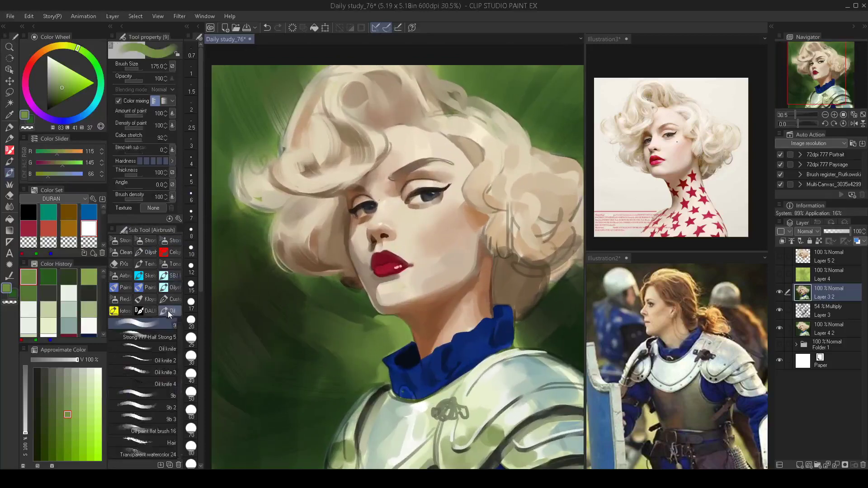
pyautogui.click(146, 455)
pyautogui.keyDown('alt'); pyautogui.click(418, 140); pyautogui.keyUp('alt')
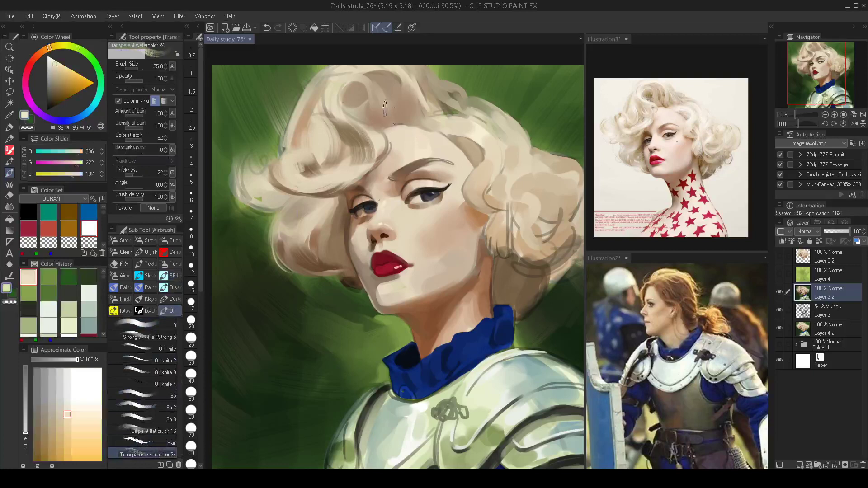
pyautogui.press('[')
pyautogui.press('[')
pyautogui.press('[')
pyautogui.press('[')
pyautogui.press(']')
pyautogui.press(']')
pyautogui.moveTo(339, 82)
pyautogui.mouseDown()
pyautogui.moveTo(336, 103)
pyautogui.moveTo(338, 94)
pyautogui.mouseUp()
pyautogui.hotkey('ctrl', 'z')
# Paint a cream highlight (RGB 243, 230, 204) down the outer side of the front wave of hair at brush size 80.
pyautogui.keyDown('alt'); pyautogui.click(425, 150); pyautogui.keyUp('alt')
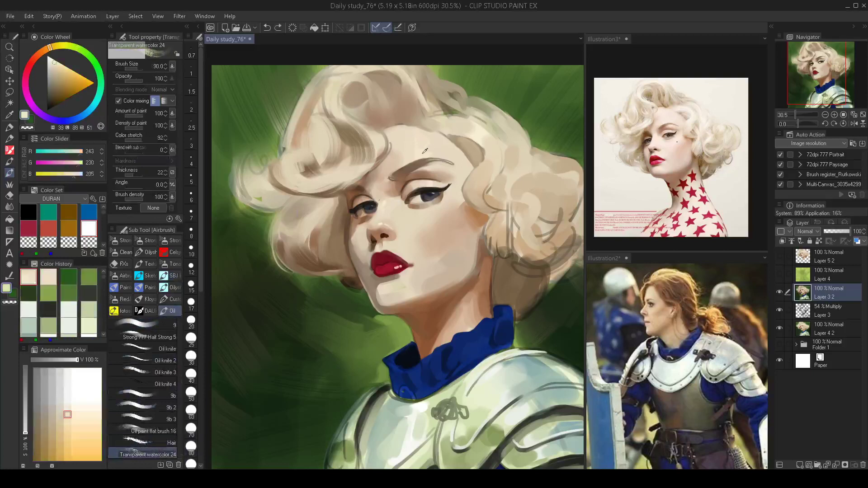
pyautogui.keyDown('alt'); pyautogui.click(429, 148); pyautogui.keyUp('alt')
pyautogui.press('[')
pyautogui.press('[')
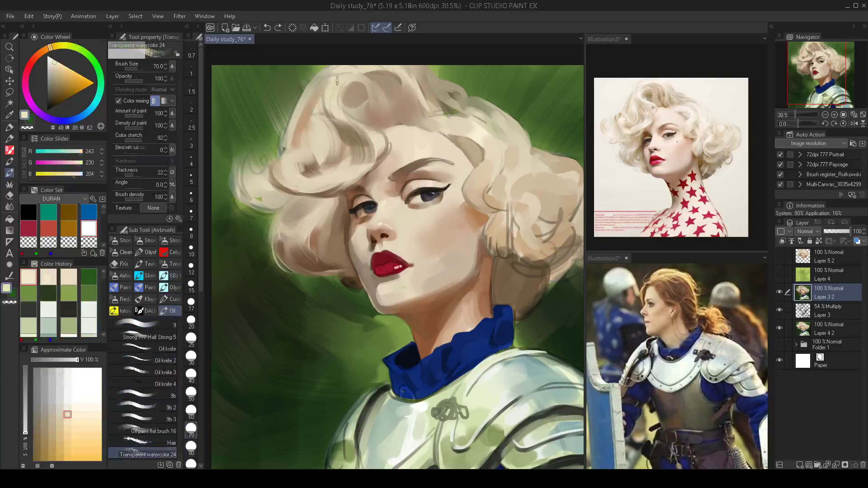
pyautogui.press(']')
pyautogui.moveTo(334, 82)
pyautogui.mouseDown()
pyautogui.moveTo(352, 129)
pyautogui.moveTo(331, 175)
pyautogui.moveTo(288, 169)
pyautogui.mouseUp()
pyautogui.press('[')
pyautogui.press('[')
pyautogui.press(']')
pyautogui.press(']')
pyautogui.press(']')
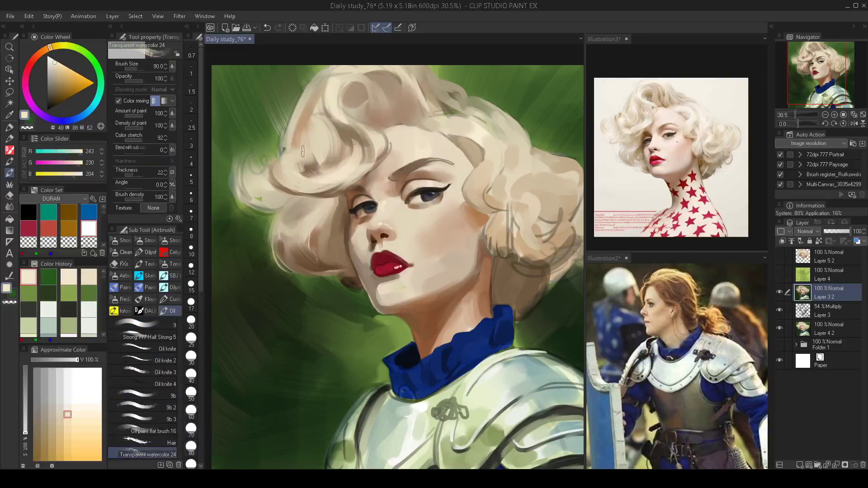
# Add narrower cream highlights inside the front wave of hair, reducing the brush to 70 and 60.
pyautogui.press('[')
pyautogui.press('[')
pyautogui.moveTo(323, 95)
pyautogui.mouseDown()
pyautogui.moveTo(329, 143)
pyautogui.moveTo(305, 166)
pyautogui.mouseUp()
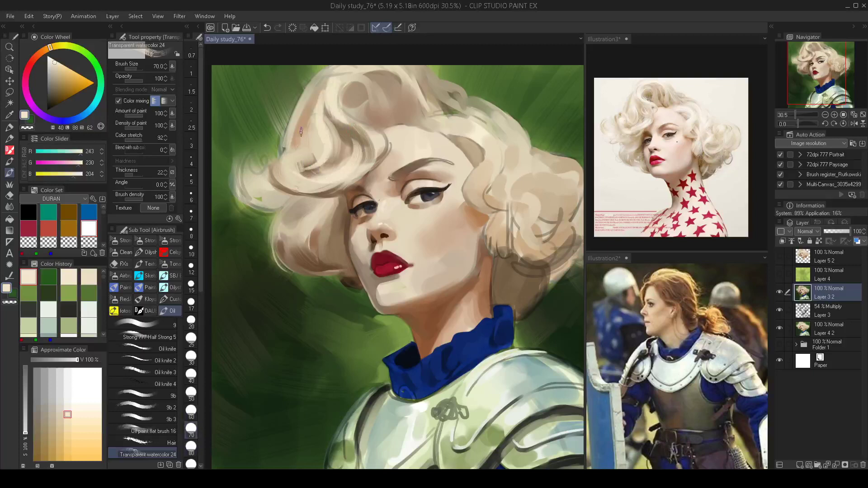
pyautogui.press('[')
pyautogui.moveTo(324, 93)
pyautogui.mouseDown()
pyautogui.moveTo(327, 135)
pyautogui.moveTo(317, 160)
pyautogui.mouseUp()
# Try a broader cream highlight along the hair above the temple with an enlarged brush.
pyautogui.moveTo(440, 156); pyautogui.dragTo(421, 187)
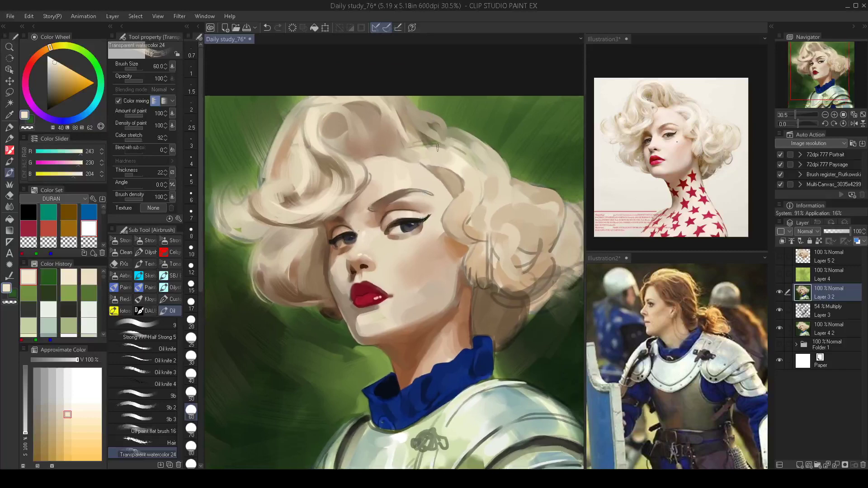
pyautogui.press(']')
pyautogui.press(']')
pyautogui.press(']')
pyautogui.press(']')
pyautogui.press(']')
pyautogui.moveTo(450, 141); pyautogui.dragTo(482, 170)
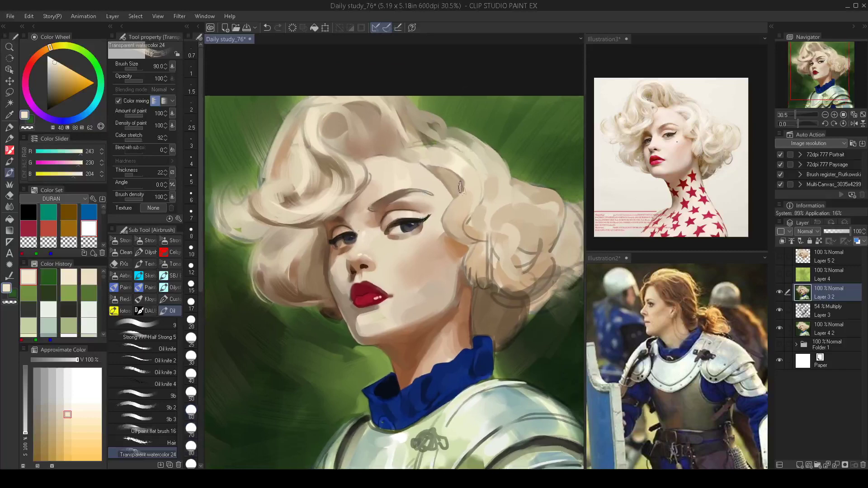
pyautogui.hotkey('ctrl', 'z')
# Paint wavy cream highlights down the side curls next to the cheek, then reduce the brush to 70.
pyautogui.moveTo(449, 146)
pyautogui.mouseDown()
pyautogui.moveTo(505, 181)
pyautogui.moveTo(501, 208)
pyautogui.moveTo(502, 193)
pyautogui.moveTo(484, 217)
pyautogui.moveTo(516, 230)
pyautogui.moveTo(489, 281)
pyautogui.moveTo(511, 244)
pyautogui.moveTo(513, 299)
pyautogui.mouseUp()
pyautogui.hotkey('ctrl', 'z')
pyautogui.press('[')
pyautogui.hotkey('ctrl', 'z')
pyautogui.press('[')
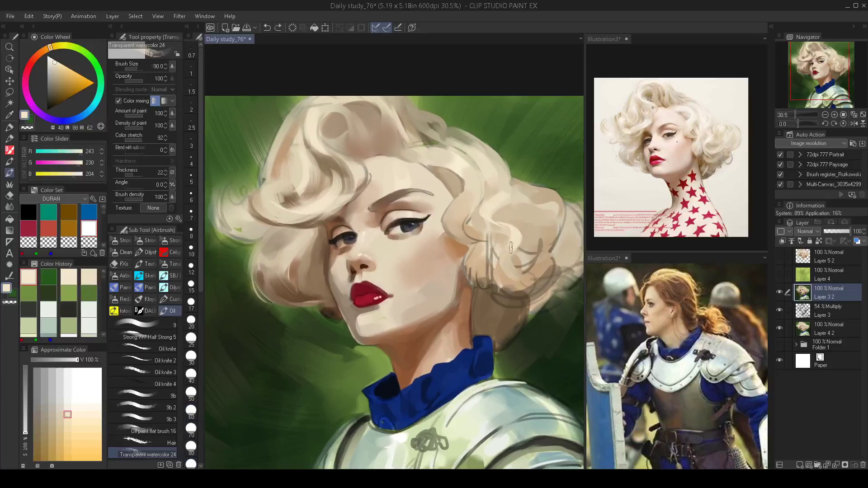
pyautogui.moveTo(511, 244); pyautogui.dragTo(500, 293)
pyautogui.moveTo(504, 269); pyautogui.dragTo(476, 261)
pyautogui.press('[')
pyautogui.press('[')
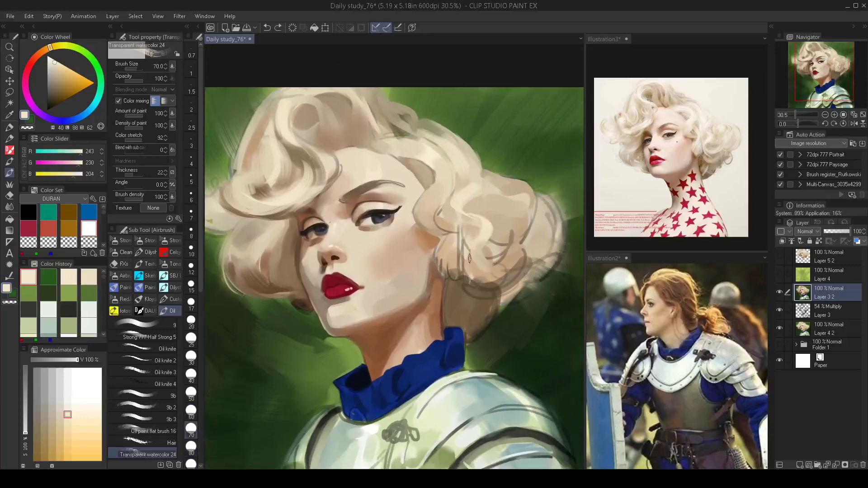
# Brush broad cream light over the outer side curl at size 175 and sample a beige hair tone (RGB 207, 188, 159).
pyautogui.press(']')
pyautogui.press(']')
pyautogui.press(']')
pyautogui.press(']')
pyautogui.press(']')
pyautogui.press(']')
pyautogui.moveTo(521, 194); pyautogui.dragTo(506, 214)
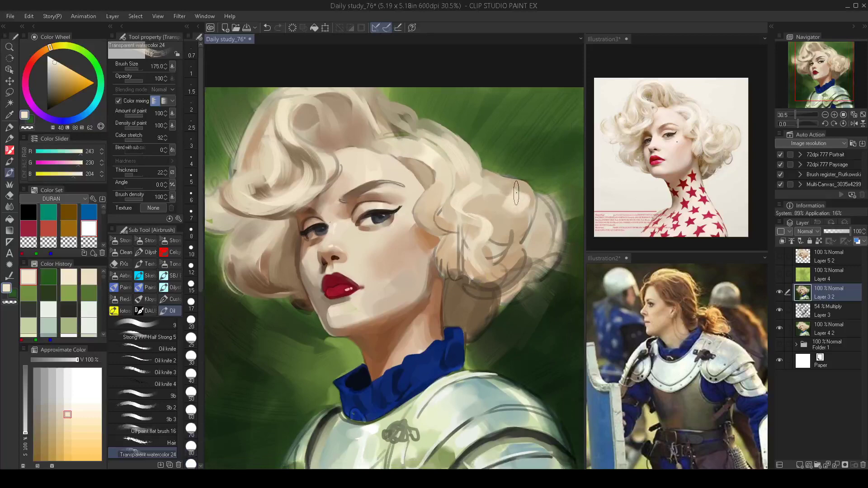
pyautogui.keyDown('alt'); pyautogui.click(515, 187); pyautogui.keyUp('alt')
pyautogui.keyDown('alt'); pyautogui.click(516, 187); pyautogui.keyUp('alt')
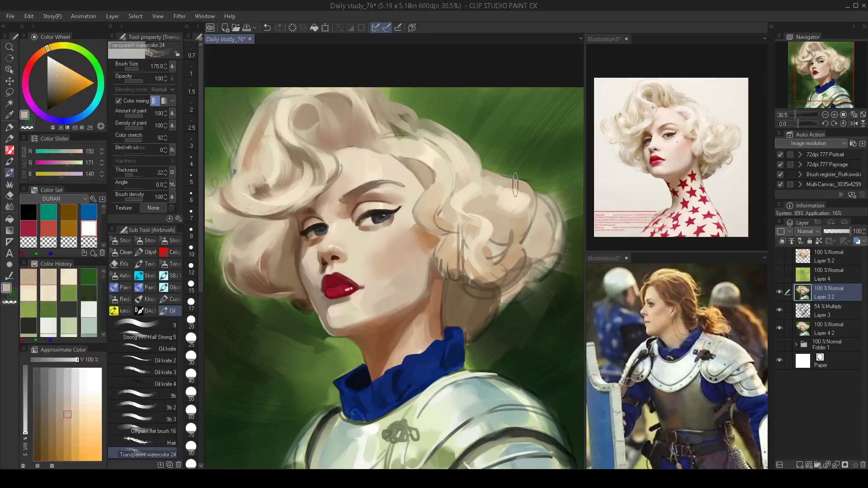
pyautogui.scroll(-3, 521, 225)
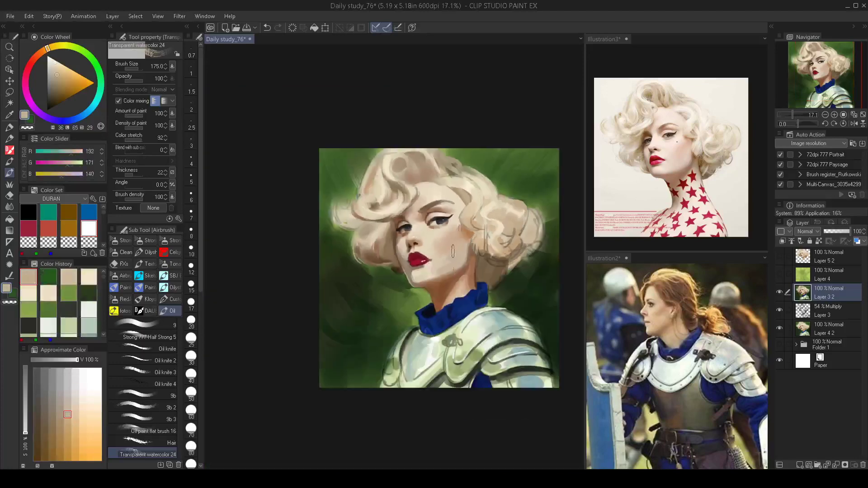
pyautogui.scroll(2, 503, 216)
pyautogui.keyDown('alt'); pyautogui.click(505, 207); pyautogui.keyUp('alt')
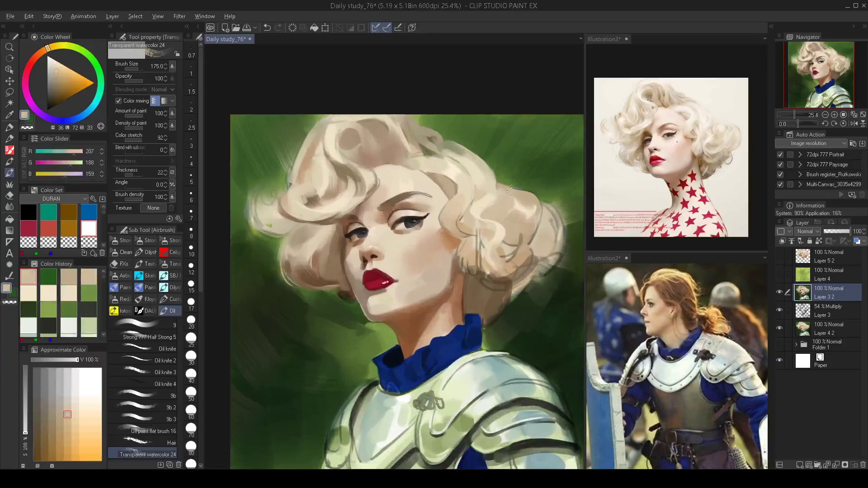
# Add fine highlights to the top of the side curl with sampled cream (RGB 239, 226, 199) at brush size 60.
pyautogui.keyDown('alt'); pyautogui.click(494, 198); pyautogui.keyUp('alt')
pyautogui.press('[')
pyautogui.press('[')
pyautogui.press('[')
pyautogui.press('[')
pyautogui.press('[')
pyautogui.press('[')
pyautogui.press('[')
pyautogui.moveTo(495, 183); pyautogui.dragTo(508, 196)
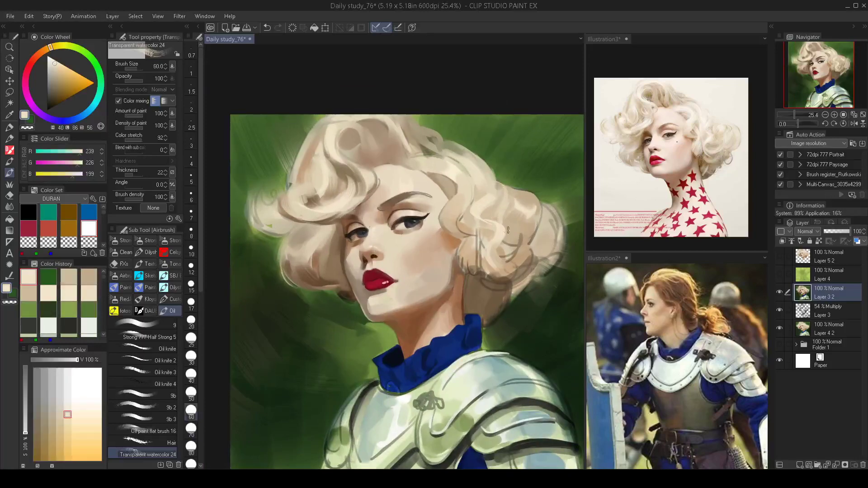
# Sweep cream highlights down the outermost side curl at brush size 80, then enlarge the brush to 100.
pyautogui.press(']')
pyautogui.press(']')
pyautogui.moveTo(547, 197)
pyautogui.mouseDown()
pyautogui.moveTo(543, 236)
pyautogui.moveTo(553, 243)
pyautogui.moveTo(530, 259)
pyautogui.mouseUp()
pyautogui.press(']')
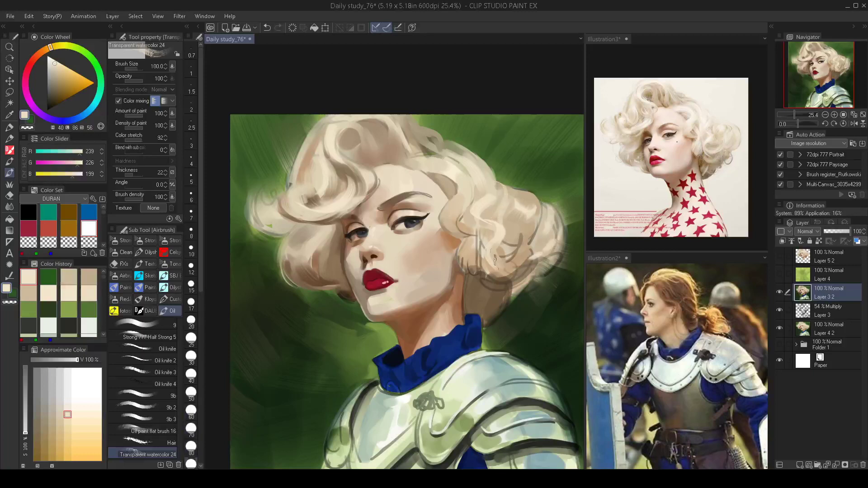
pyautogui.scroll(-2, 498, 280)
pyautogui.scroll(2, 497, 281)
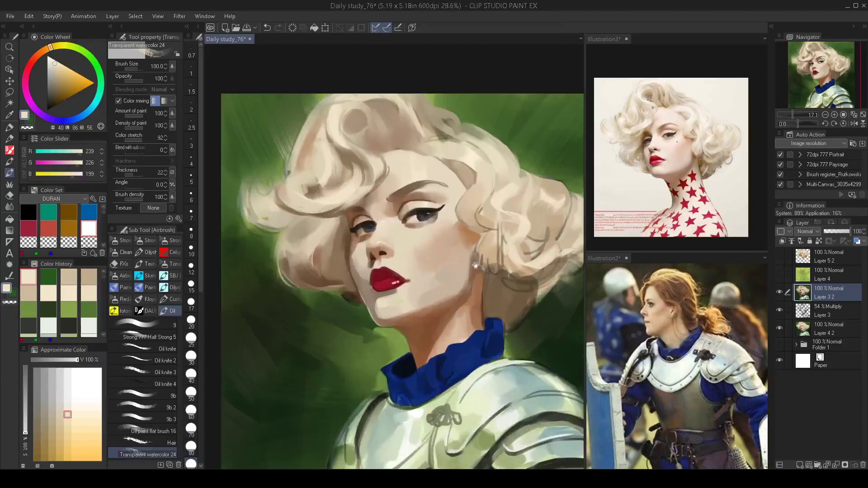
# Highlight the lower curl and outer tip of the hair on the front-wave side with a smaller brush, undoing a stray stroke.
pyautogui.press('[')
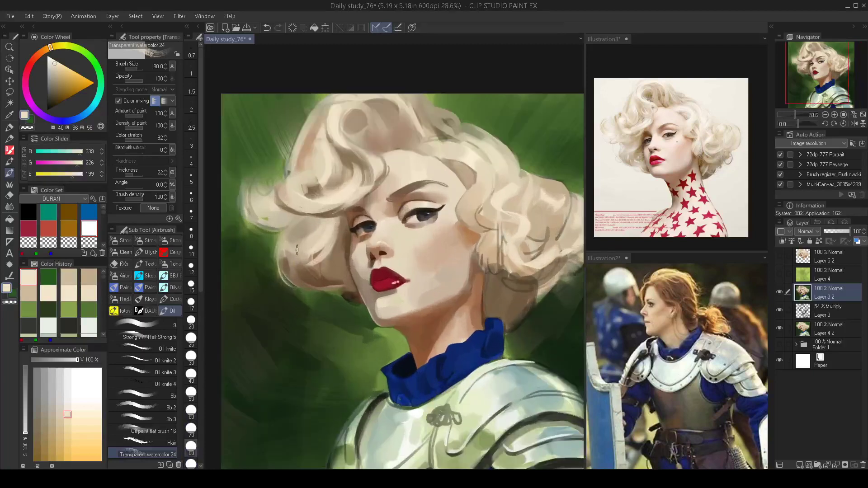
pyautogui.press('[')
pyautogui.press('[')
pyautogui.press('[')
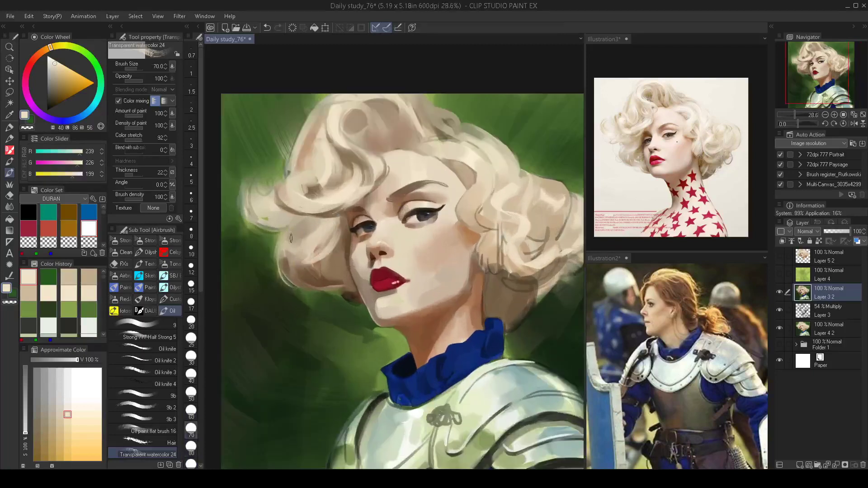
pyautogui.press(']')
pyautogui.press(']')
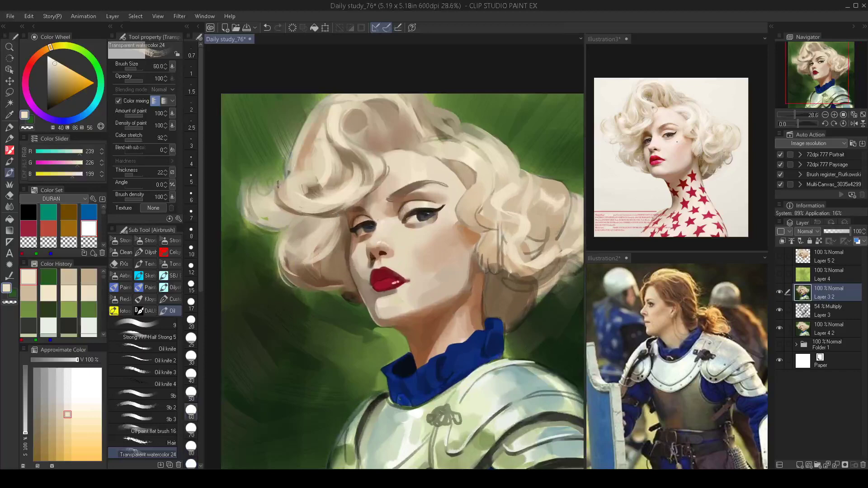
pyautogui.hotkey('ctrl', 'z')
pyautogui.moveTo(248, 183)
pyautogui.mouseDown()
pyautogui.moveTo(257, 211)
pyautogui.moveTo(246, 199)
pyautogui.moveTo(290, 216)
pyautogui.moveTo(255, 206)
pyautogui.moveTo(274, 200)
pyautogui.mouseUp()
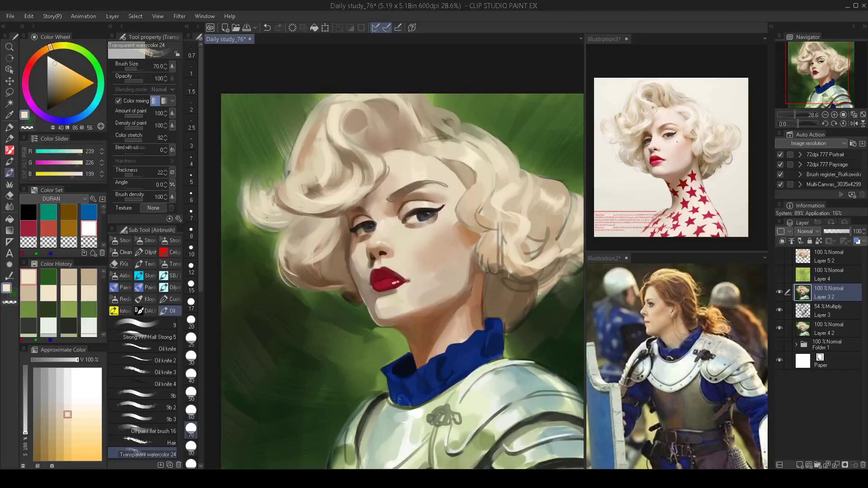
# Redo the cream highlight along the underside of the outer front wave, reduce the brush to 50 and check the portrait mirrored.
pyautogui.press(']')
pyautogui.press(']')
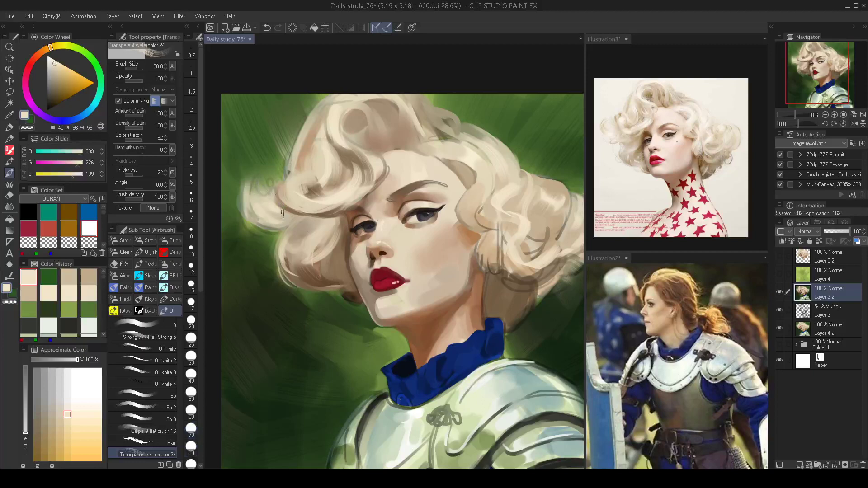
pyautogui.hotkey('ctrl', 'z')
pyautogui.moveTo(283, 220); pyautogui.dragTo(251, 203)
pyautogui.press('[')
pyautogui.press('[')
pyautogui.press('[')
pyautogui.press('[')
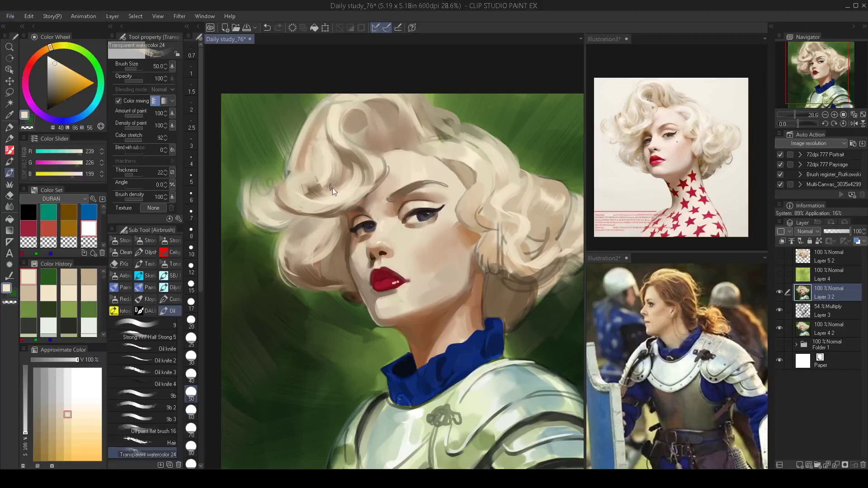
pyautogui.scroll(-3, 332, 188)
pyautogui.press('h')
pyautogui.press('h')
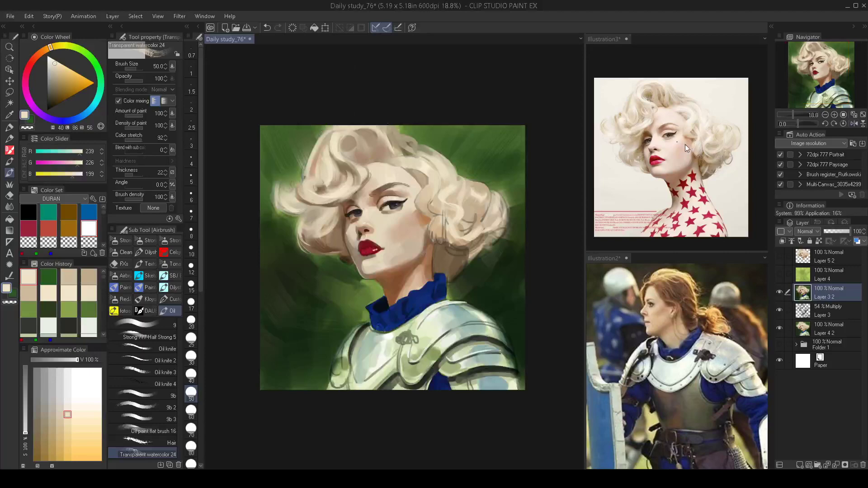
# Duplicate the painting layer Layer 3 2 for refining the face against the enlarged portrait reference.
pyautogui.scroll(4, 686, 148)
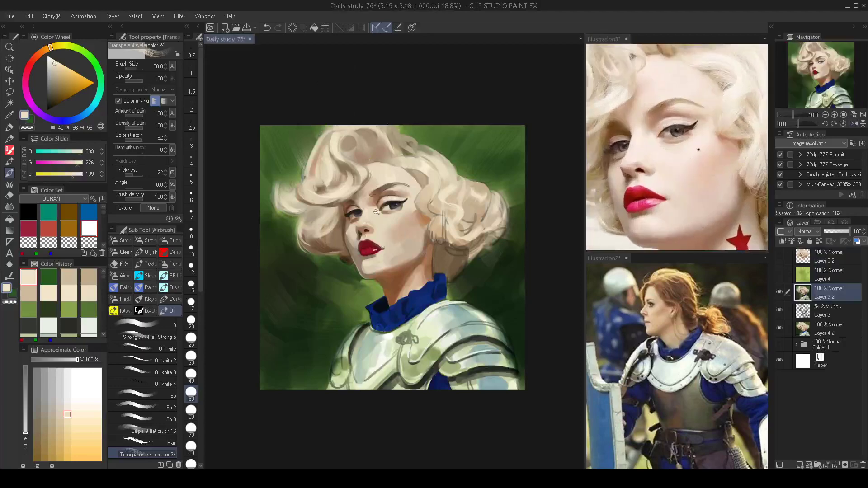
pyautogui.scroll(5, 376, 213)
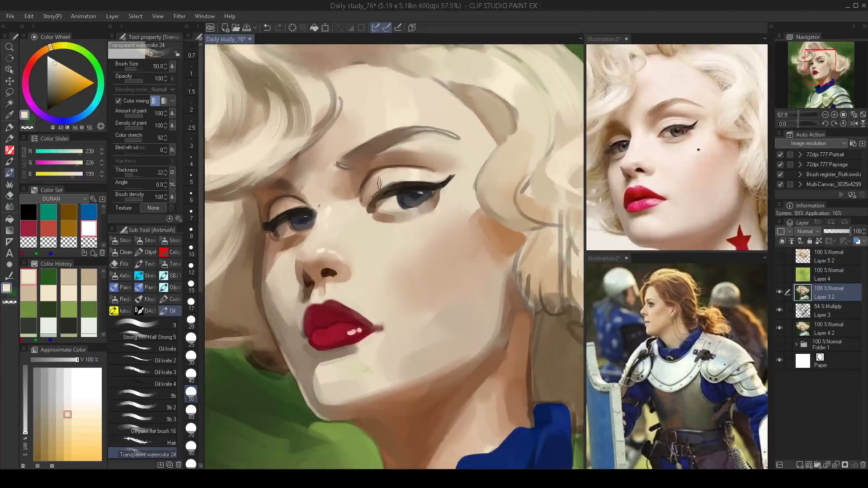
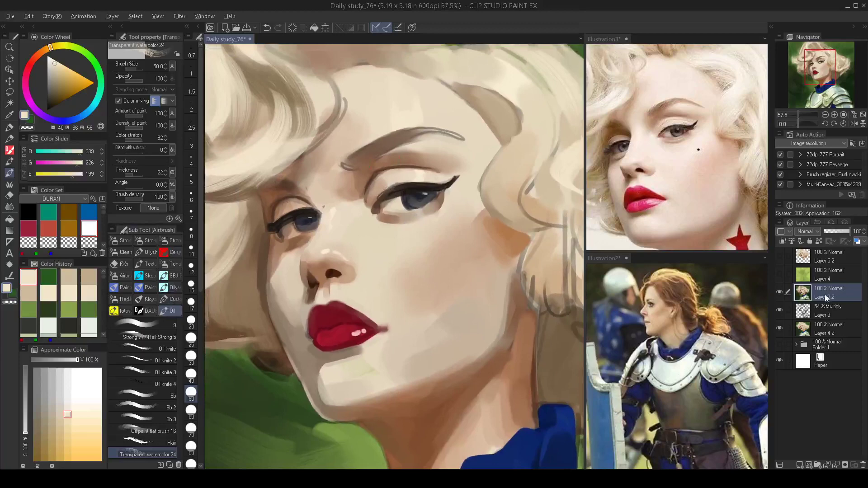
pyautogui.moveTo(825, 295); pyautogui.dragTo(830, 283)
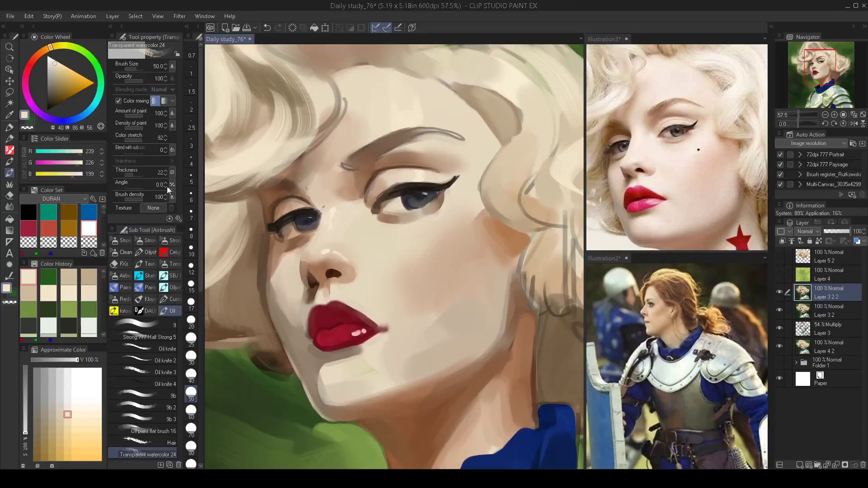
# Darken the inner end of the near eye's lid crease with brush 9 at size 20 and sampled brown (RGB 140, 97, 68).
pyautogui.click(140, 325)
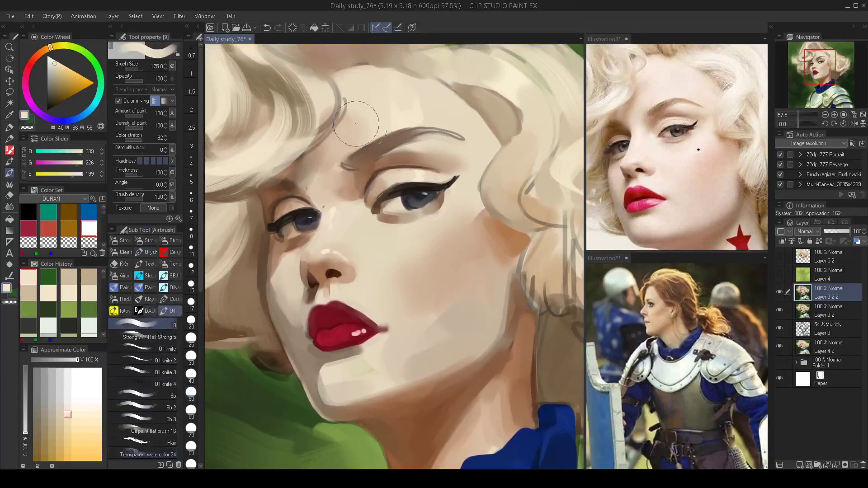
pyautogui.press('[')
pyautogui.press('[')
pyautogui.press('[')
pyautogui.press('[')
pyautogui.press('[')
pyautogui.press('[')
pyautogui.press('[')
pyautogui.press('[')
pyautogui.press('[')
pyautogui.press('[')
pyautogui.press('[')
pyautogui.keyDown('alt'); pyautogui.click(374, 171); pyautogui.keyUp('alt')
pyautogui.moveTo(377, 172); pyautogui.dragTo(365, 191)
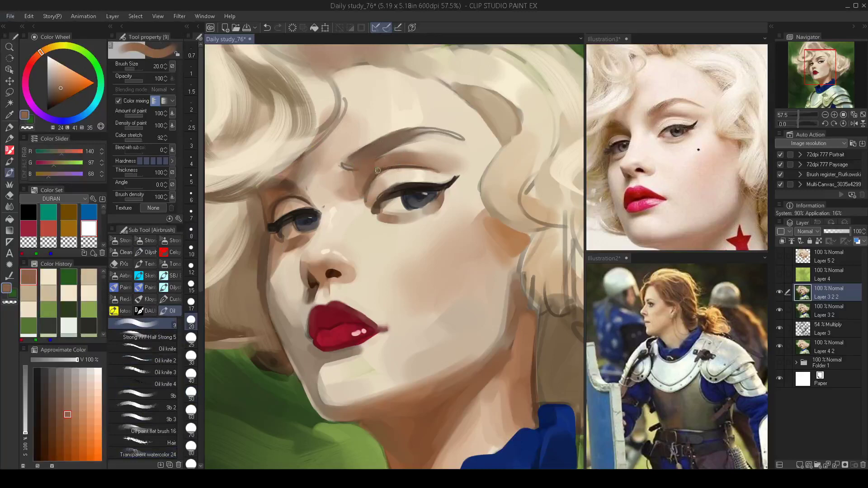
# Deepen the near eye's lid crease with a sampled darker brown (RGB 127, 90, 64) at brush sizes 17.5 to 20.
pyautogui.press('[')
pyautogui.keyDown('alt'); pyautogui.click(377, 173); pyautogui.keyUp('alt')
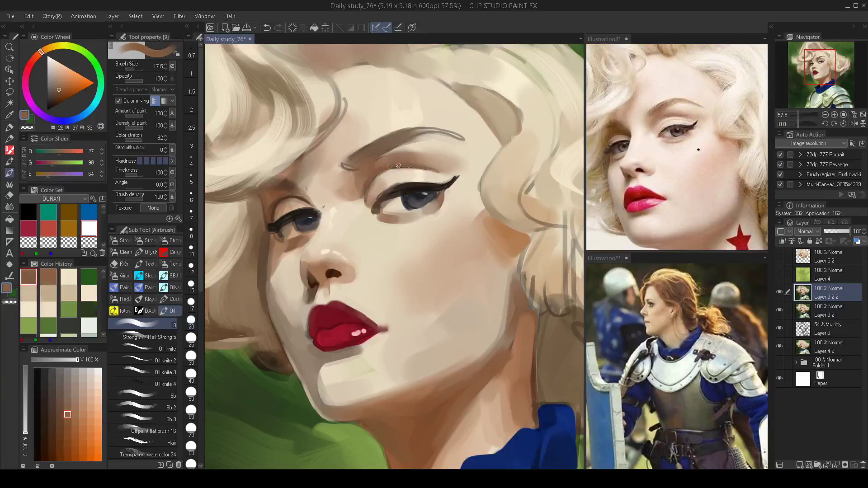
pyautogui.press(']')
pyautogui.press(']')
pyautogui.press('[')
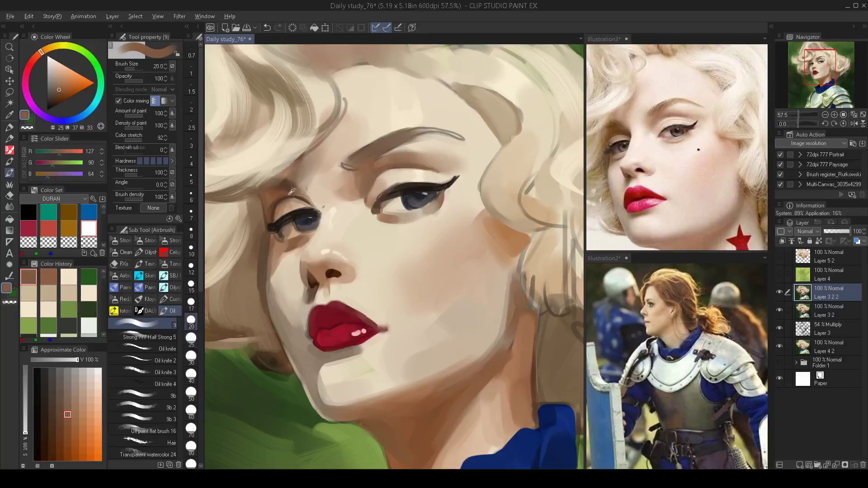
# Paint a deep brown shadow (RGB 94, 51, 21) over the far eye's upper socket at brush sizes 20 to 25.
pyautogui.keyDown('alt'); pyautogui.click(292, 192); pyautogui.keyUp('alt')
pyautogui.moveTo(65, 92); pyautogui.dragTo(60, 98)
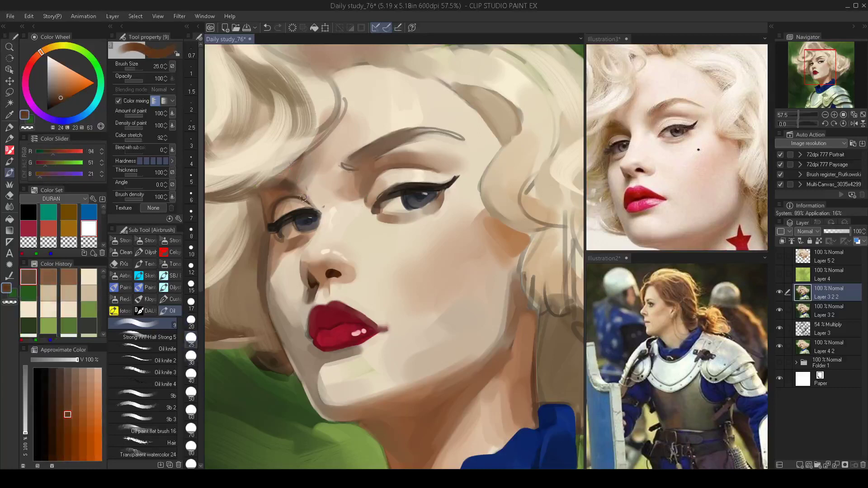
pyautogui.press('[')
pyautogui.press(']')
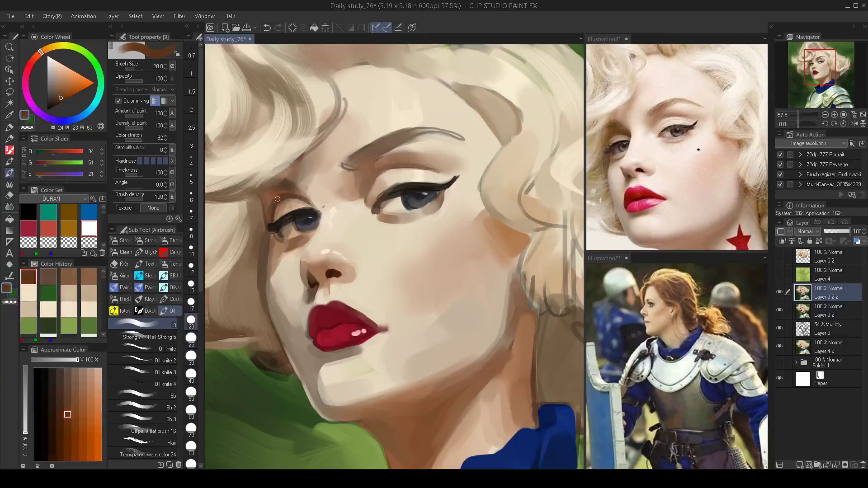
pyautogui.press(']')
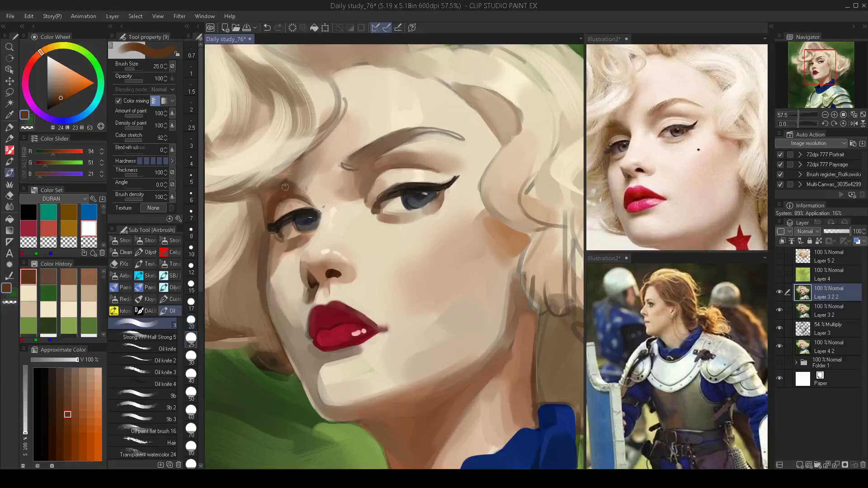
# Extend the brown shadow around the outer side of the far eye, enlarging the brush to 30, and check the whole face.
pyautogui.press('[')
pyautogui.press('[')
pyautogui.press(']')
pyautogui.press(']')
pyautogui.press(']')
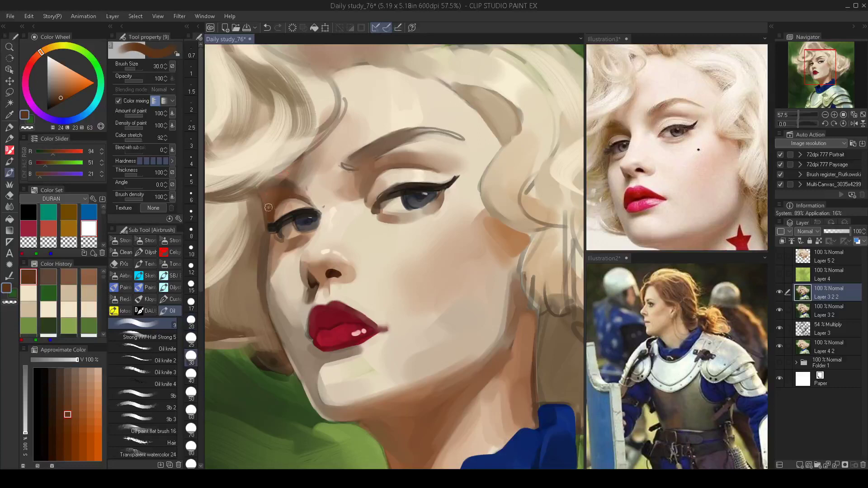
pyautogui.scroll(-1, 267, 225)
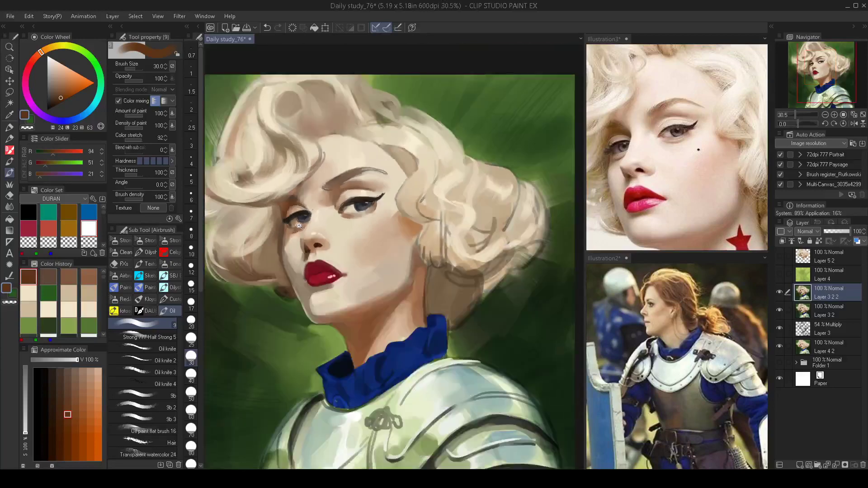
pyautogui.scroll(-1, 293, 220)
pyautogui.scroll(2, 293, 220)
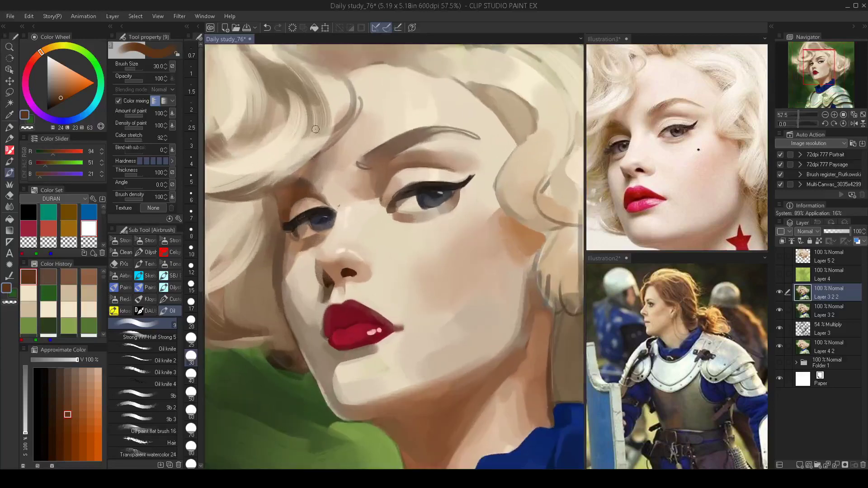
# Refine the shadow above the far eye with the brush reduced to 12.5 and check the full portrait.
pyautogui.press('[')
pyautogui.press('[')
pyautogui.press('[')
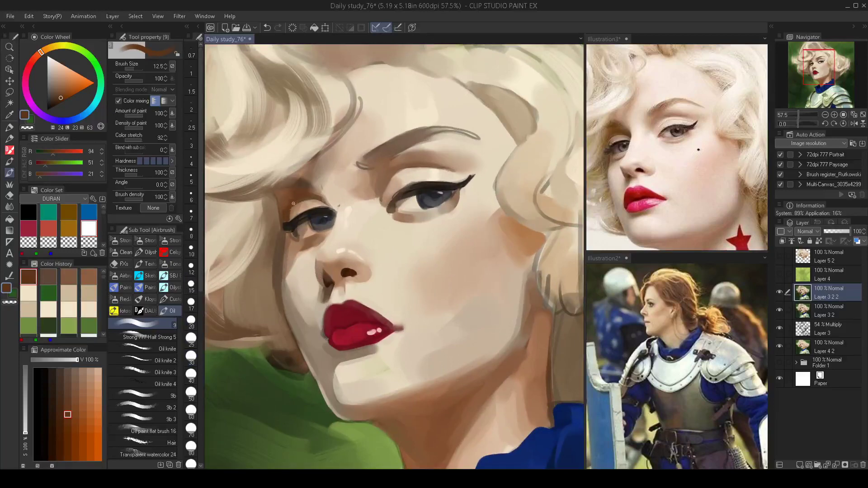
pyautogui.scroll(-1, 288, 212)
pyautogui.scroll(-1, 299, 218)
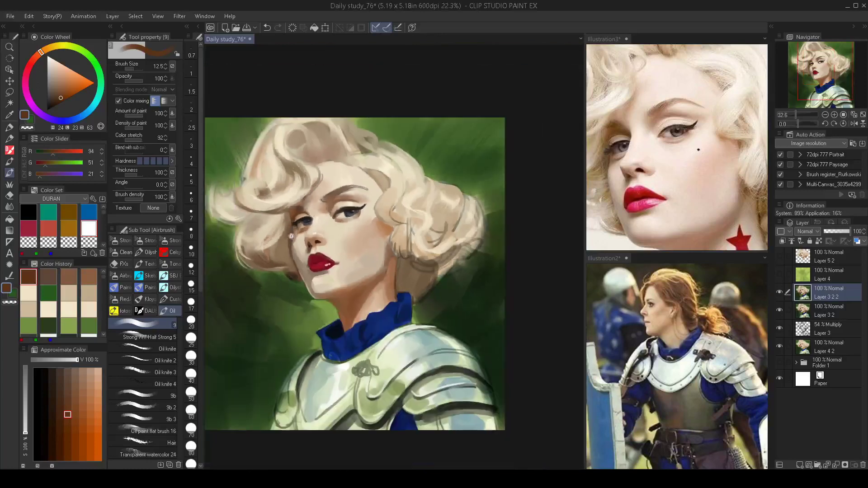
pyautogui.moveTo(308, 225); pyautogui.dragTo(364, 217)
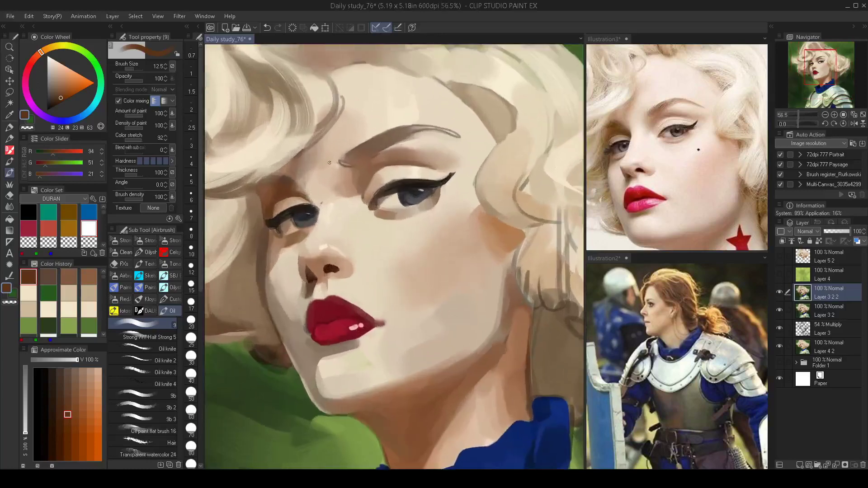
# Check the face mirrored and sample the tan (RGB 183, 156, 132) beside the far eye.
pyautogui.press('h')
pyautogui.keyDown('alt'); pyautogui.click(488, 200); pyautogui.keyUp('alt')
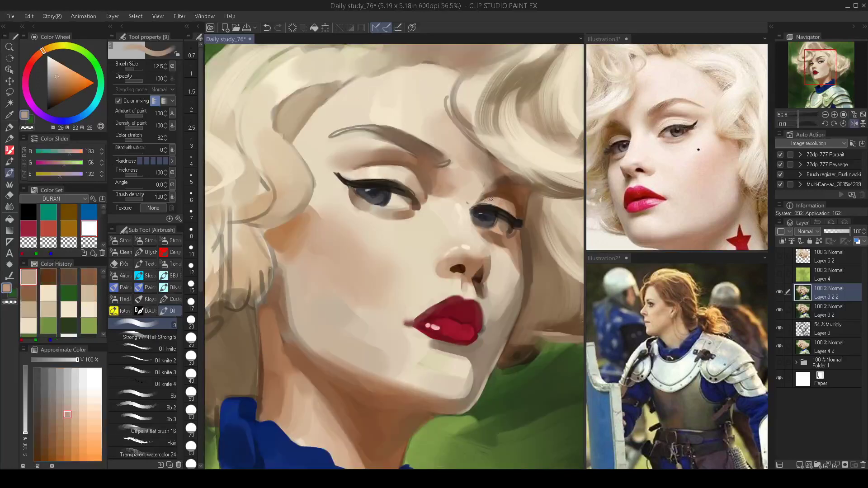
pyautogui.press('h')
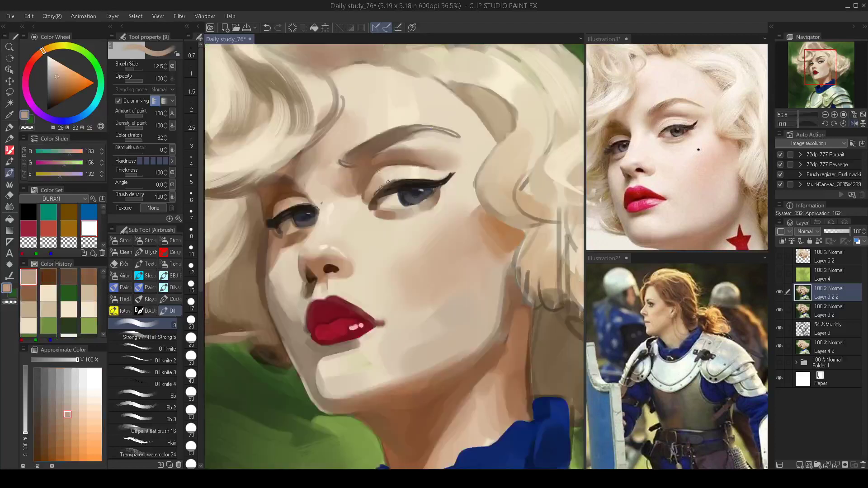
# Clean up the nose bridge beside the far eye with sampled cream (RGB 232, 217, 195), enlarging the brush to 30.
pyautogui.keyDown('alt'); pyautogui.click(312, 191); pyautogui.keyUp('alt')
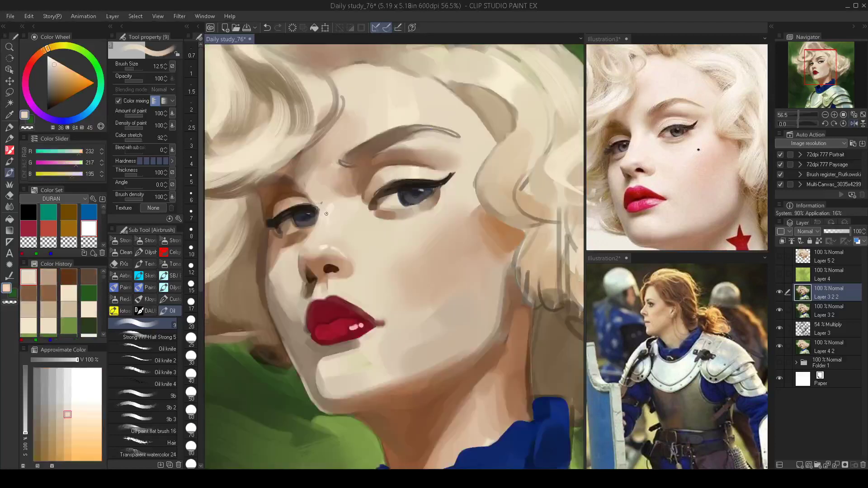
pyautogui.press(']')
pyautogui.press(']')
pyautogui.press(']')
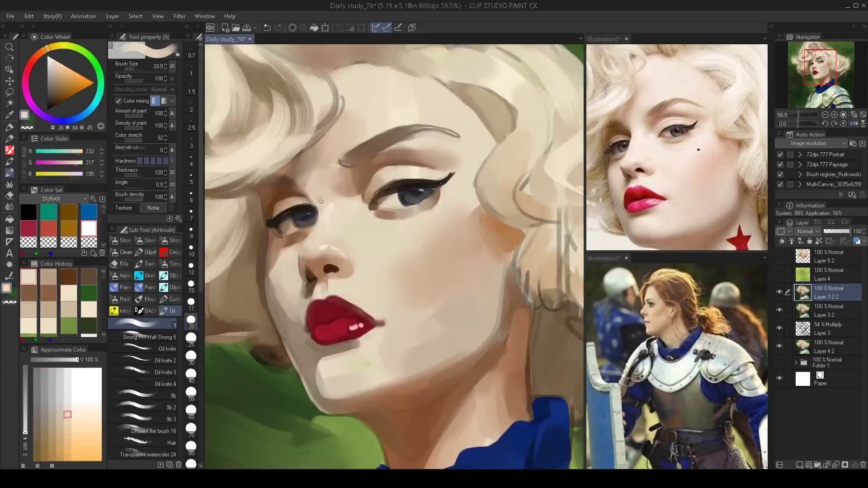
pyautogui.press(']')
pyautogui.press(']')
pyautogui.moveTo(337, 200); pyautogui.dragTo(390, 193)
pyautogui.scroll(1, 393, 205)
pyautogui.scroll(-1, 387, 177)
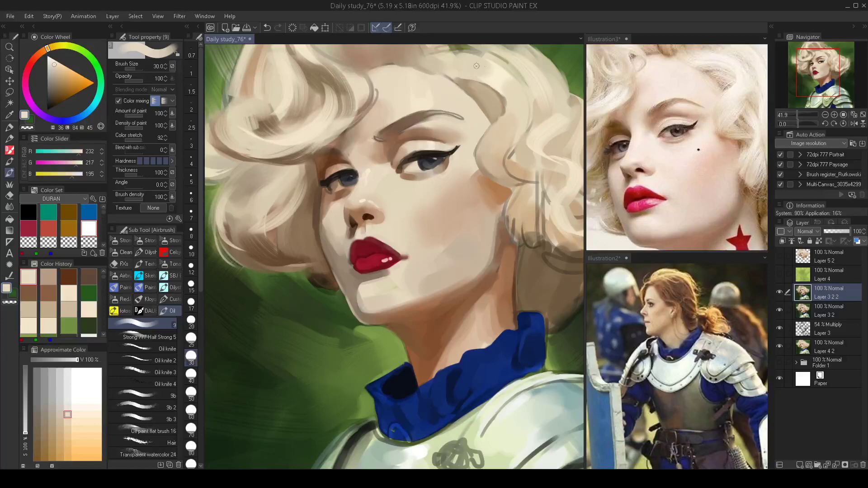
# Draw fine upper eyelashes on the near eye with a sampled dark grey (RGB 115, 107, 96) at brush size 4.5.
pyautogui.scroll(2, 410, 122)
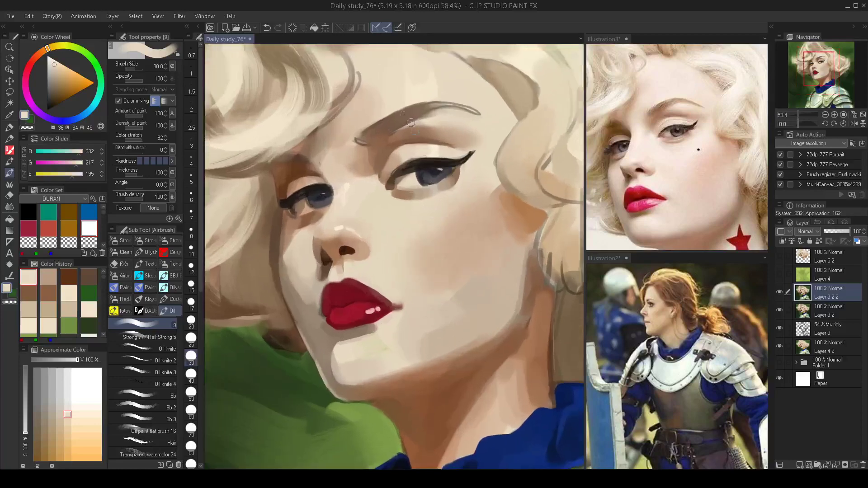
pyautogui.keyDown('alt'); pyautogui.click(413, 161); pyautogui.keyUp('alt')
pyautogui.press('[')
pyautogui.press('[')
pyautogui.press('[')
pyautogui.press('[')
pyautogui.press('[')
pyautogui.press('[')
pyautogui.press('[')
pyautogui.press('[')
pyautogui.press('[')
pyautogui.press('[')
pyautogui.press('[')
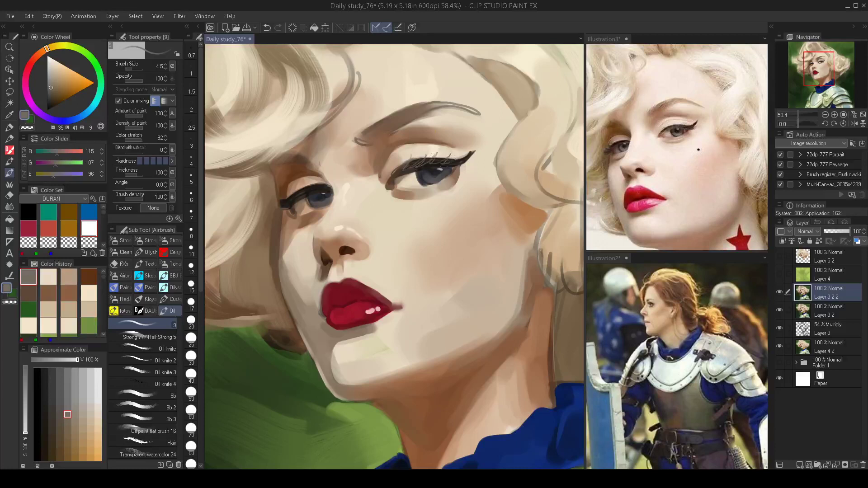
# Retouch the near eye's eyeliner wing with sampled near-black (RGB 54, 48, 40) at brush size 6.
pyautogui.keyDown('alt'); pyautogui.click(472, 153); pyautogui.keyUp('alt')
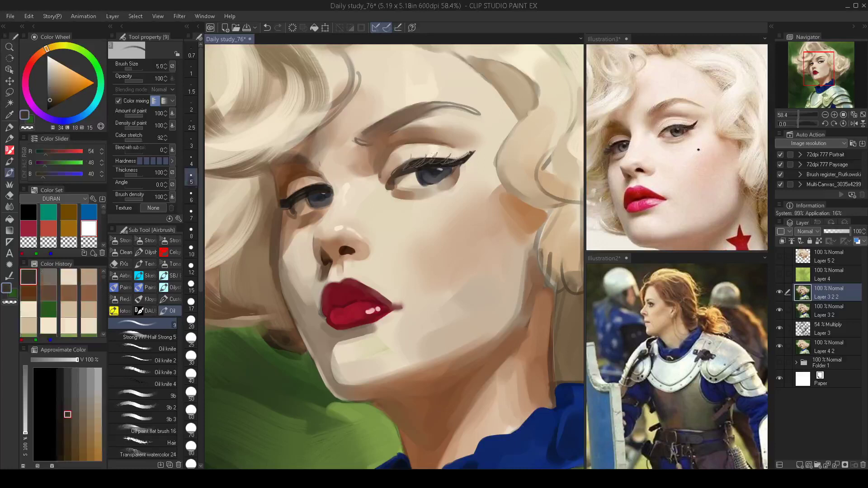
pyautogui.press(']')
pyautogui.press(']')
pyautogui.moveTo(472, 152); pyautogui.dragTo(457, 160)
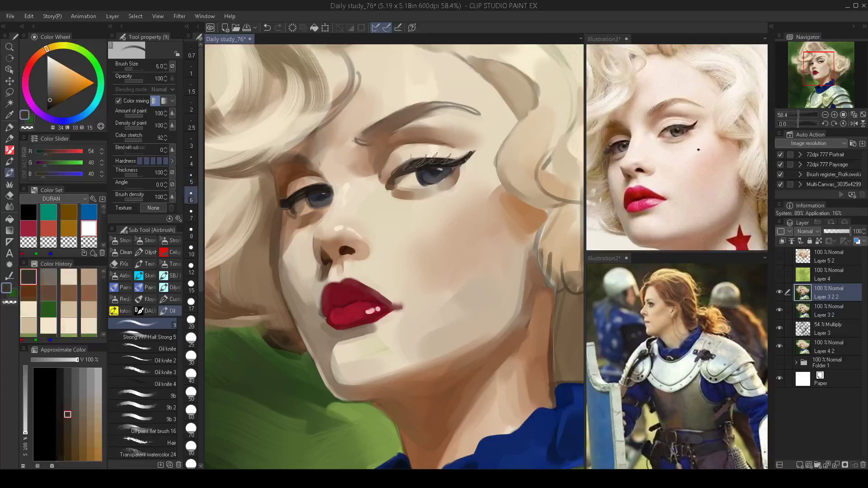
# Clean the skin around the near eye's liner wing and lid with cream (RGB 229, 216, 191), enlarging the brush to 25.
pyautogui.keyDown('alt'); pyautogui.click(474, 154); pyautogui.keyUp('alt')
pyautogui.press(']')
pyautogui.press(']')
pyautogui.press(']')
pyautogui.press(']')
pyautogui.press(']')
pyautogui.press(']')
pyautogui.press(']')
pyautogui.press(']')
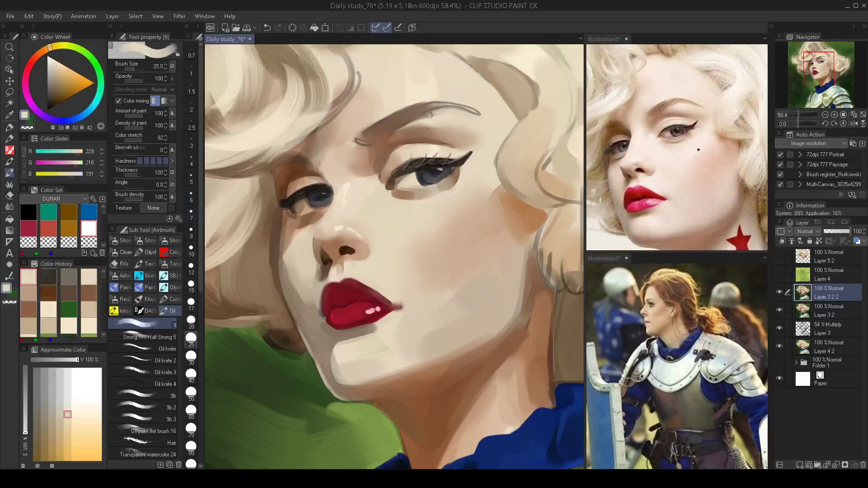
# Darken the near eye's inner corner with sampled grey-brown (RGB 105, 96, 85) at brush size 12.5 and check the whole portrait.
pyautogui.keyDown('alt'); pyautogui.click(410, 168); pyautogui.keyUp('alt')
pyautogui.press('[')
pyautogui.press('[')
pyautogui.press('[')
pyautogui.press('[')
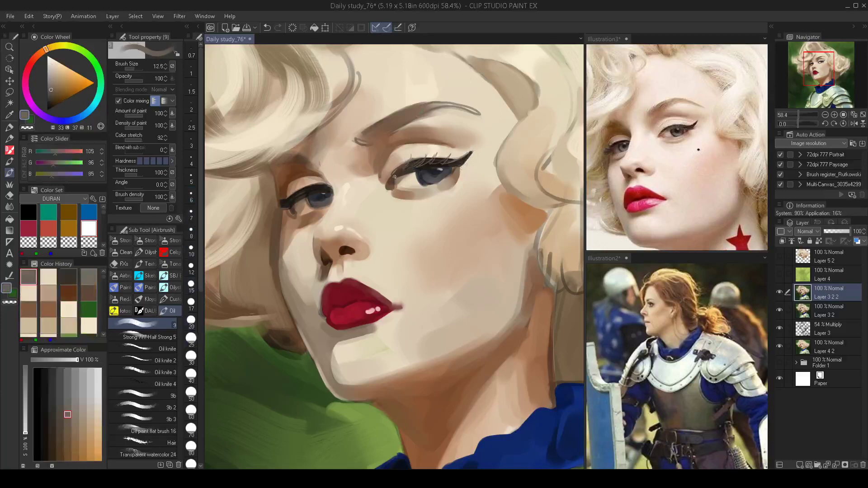
pyautogui.moveTo(395, 176); pyautogui.dragTo(406, 170)
pyautogui.scroll(-9, 416, 180)
pyautogui.scroll(8, 409, 183)
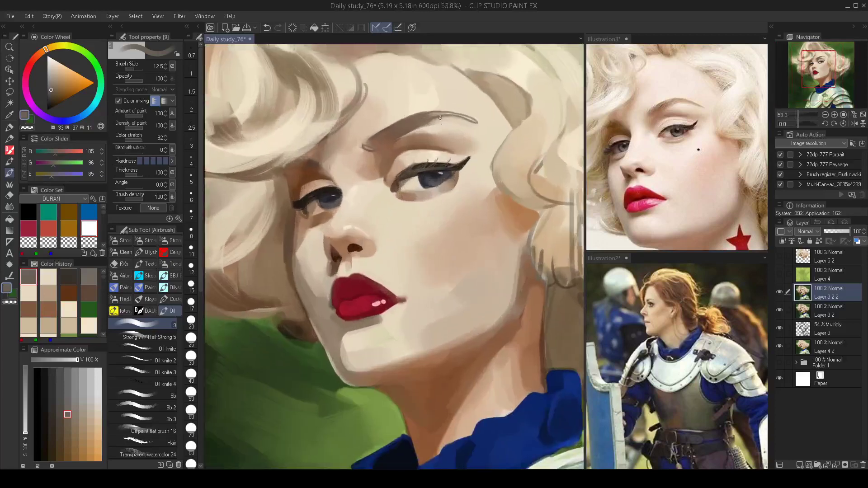
# Refine the near eye's inner corner at brush size 10 with sampled brown (RGB 115, 87, 67) and light skin (RGB 222, 204, 181).
pyautogui.press('[')
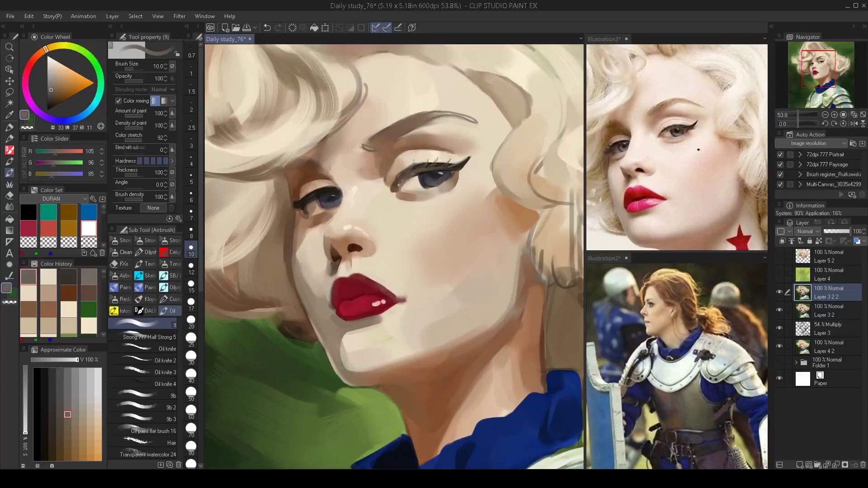
pyautogui.keyDown('alt'); pyautogui.click(400, 185); pyautogui.keyUp('alt')
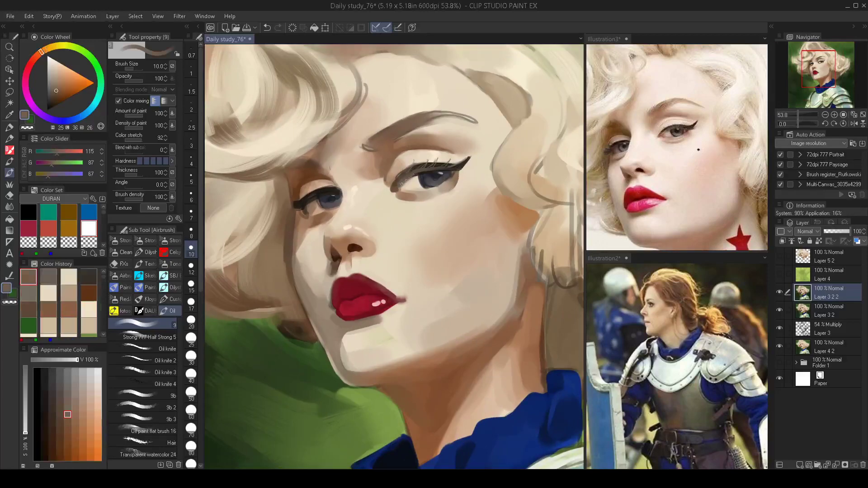
pyautogui.keyDown('alt'); pyautogui.click(406, 182); pyautogui.keyUp('alt')
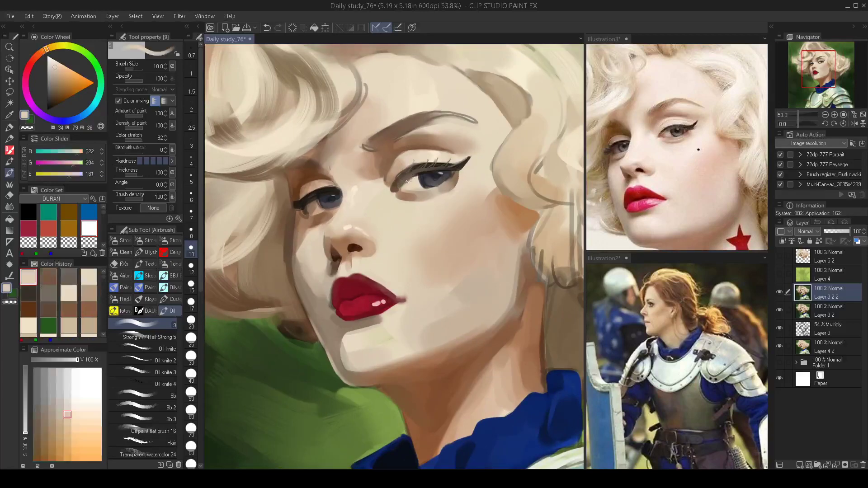
# Darken the near eye's eyeliner wing and lash line with near-black (RGB 38, 31, 22) at brush sizes 8 and 7.
pyautogui.scroll(-5, 466, 169)
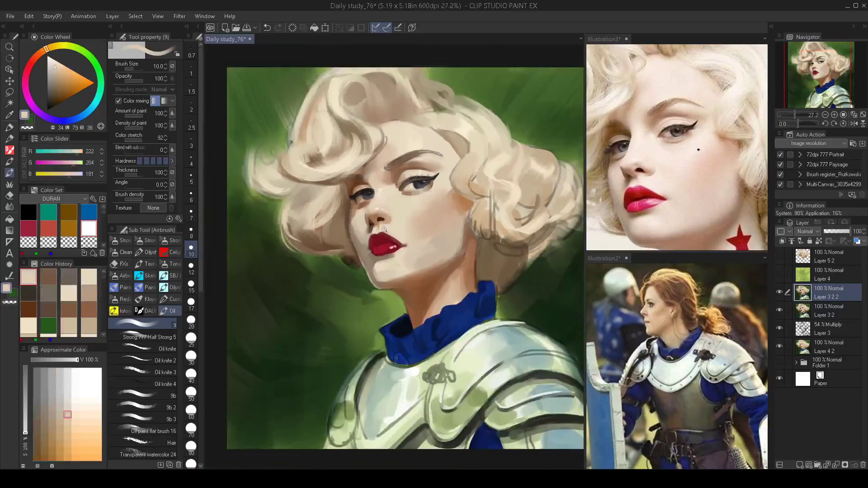
pyautogui.scroll(4, 451, 178)
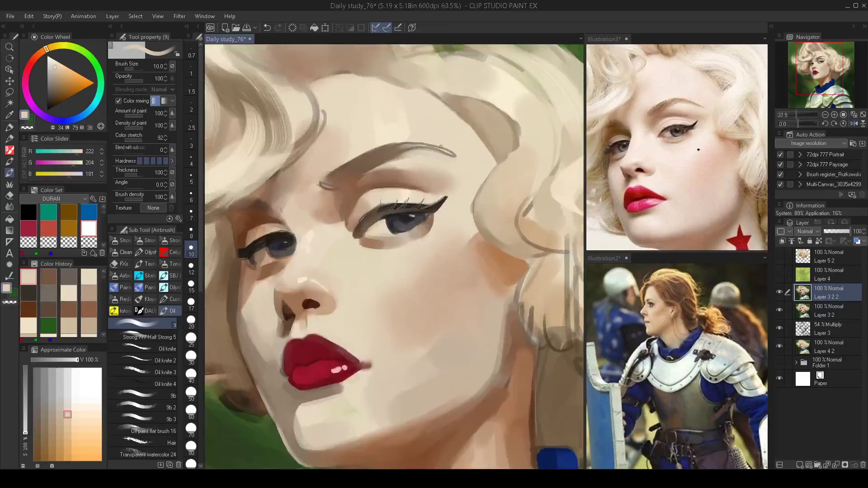
pyautogui.keyDown('alt'); pyautogui.click(450, 200); pyautogui.keyUp('alt')
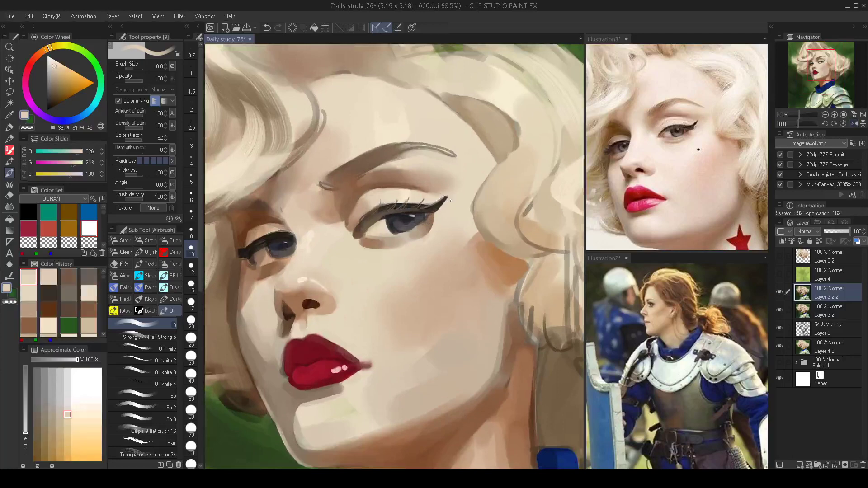
pyautogui.keyDown('alt'); pyautogui.click(439, 205); pyautogui.keyUp('alt')
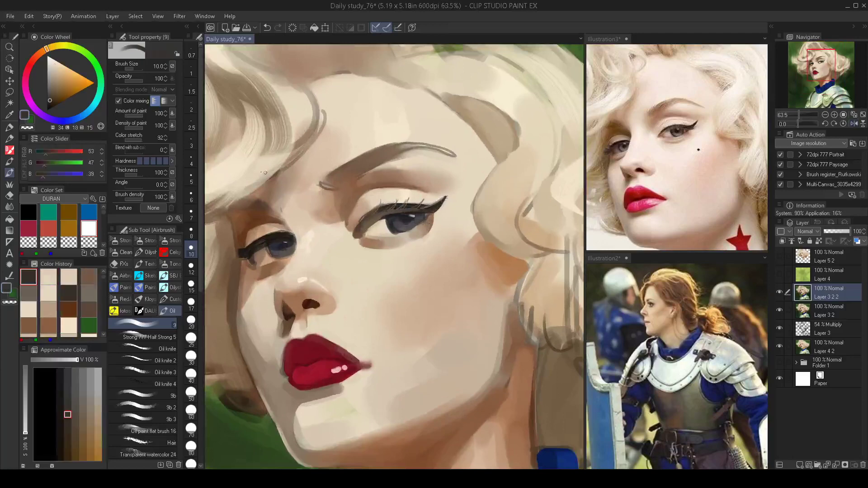
pyautogui.moveTo(52, 99); pyautogui.dragTo(50, 103)
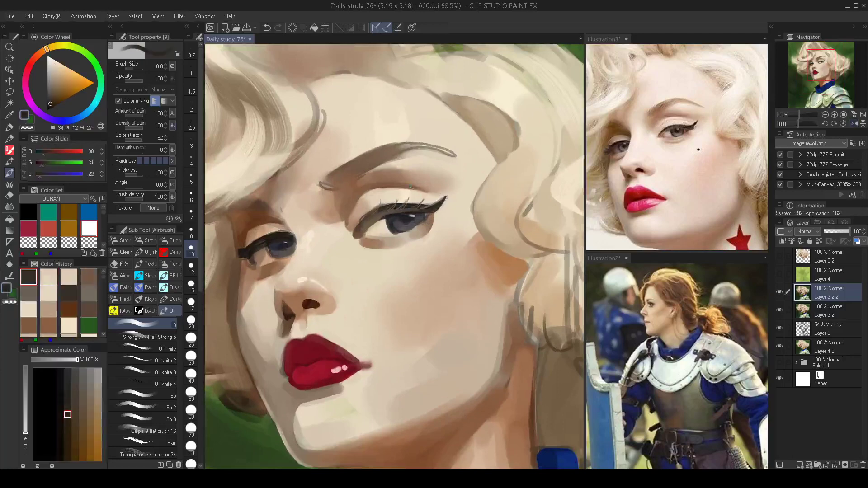
pyautogui.press('[')
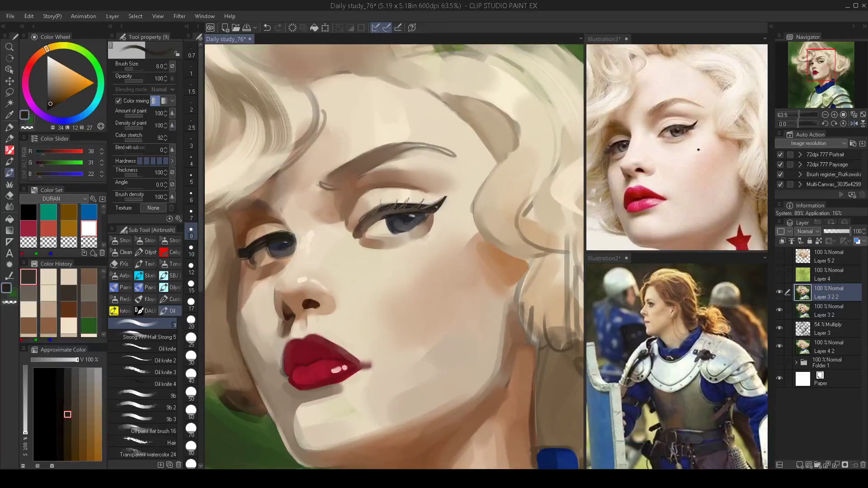
pyautogui.moveTo(434, 206); pyautogui.dragTo(440, 202)
pyautogui.press('[')
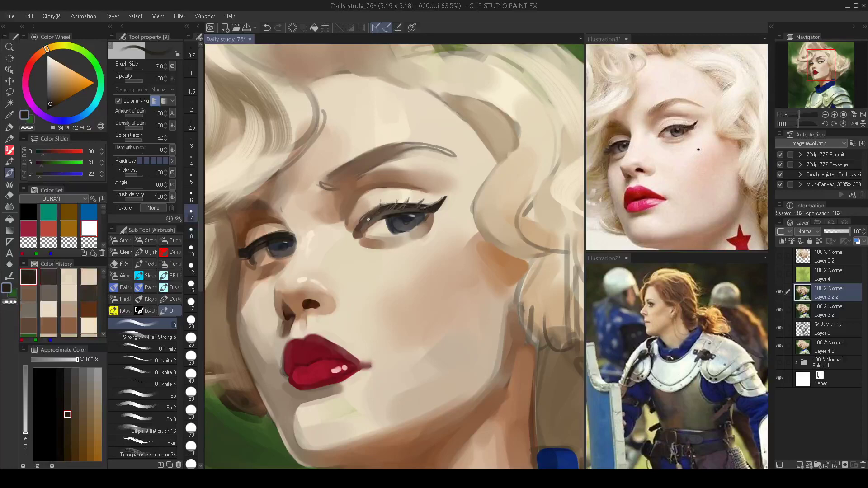
pyautogui.scroll(-2, 403, 210)
pyautogui.scroll(2, 359, 226)
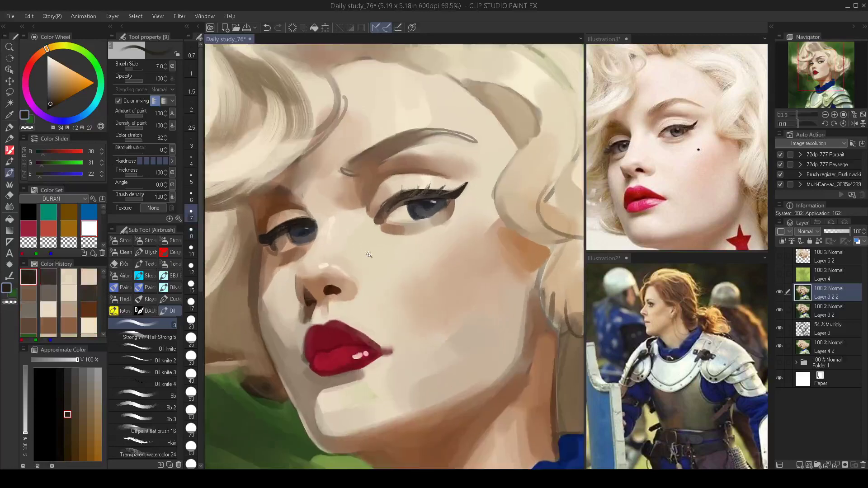
# Add fine liner strokes at the far eye's outer corner with sampled grey-brown (RGB 95, 86, 75) at brush sizes 5 and 6.
pyautogui.moveTo(360, 226); pyautogui.dragTo(408, 231)
pyautogui.keyDown('alt'); pyautogui.click(417, 207); pyautogui.keyUp('alt')
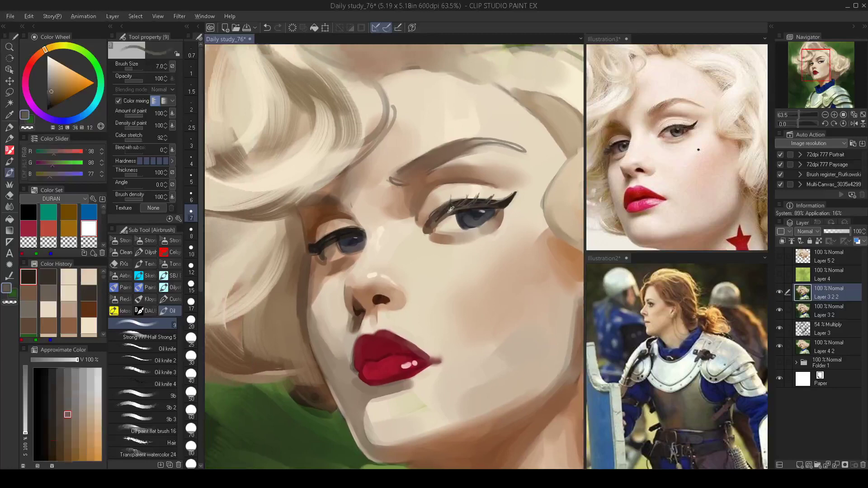
pyautogui.press('[')
pyautogui.press('[')
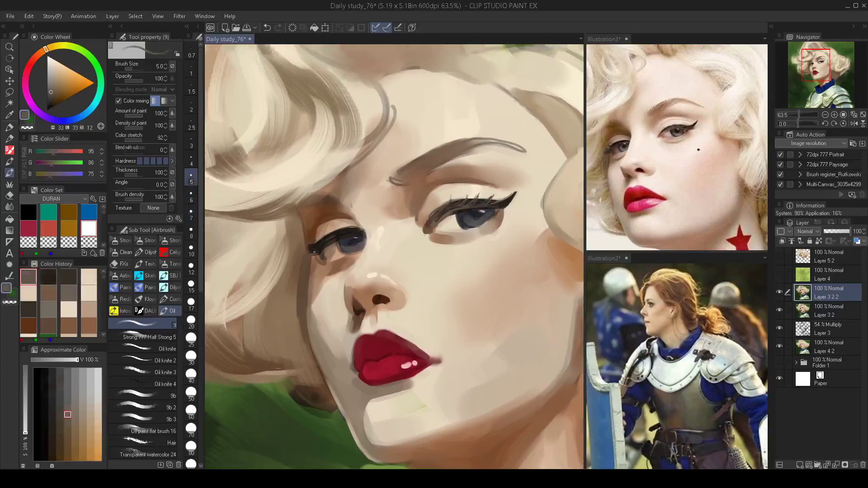
pyautogui.press(']')
pyautogui.press(']')
pyautogui.press(']')
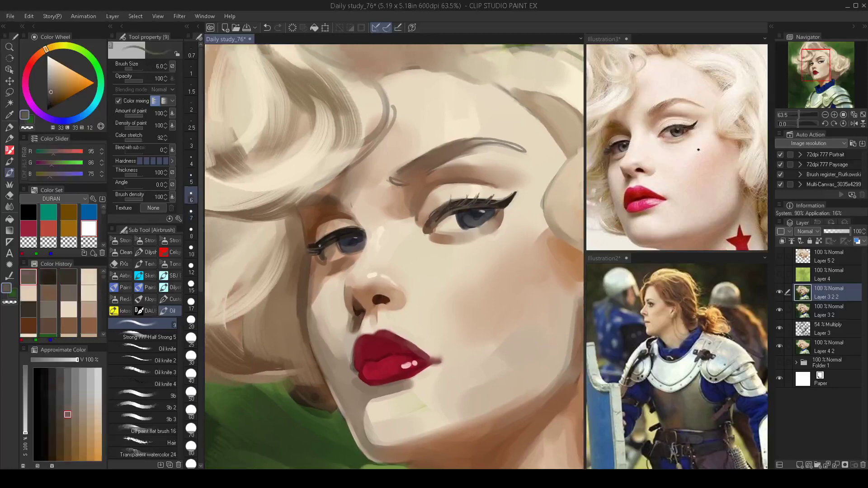
# Refine the far eye's lid line and outer corner with the same grey-brown at brush sizes 12.5 and 7.
pyautogui.press(']')
pyautogui.press(']')
pyautogui.press(']')
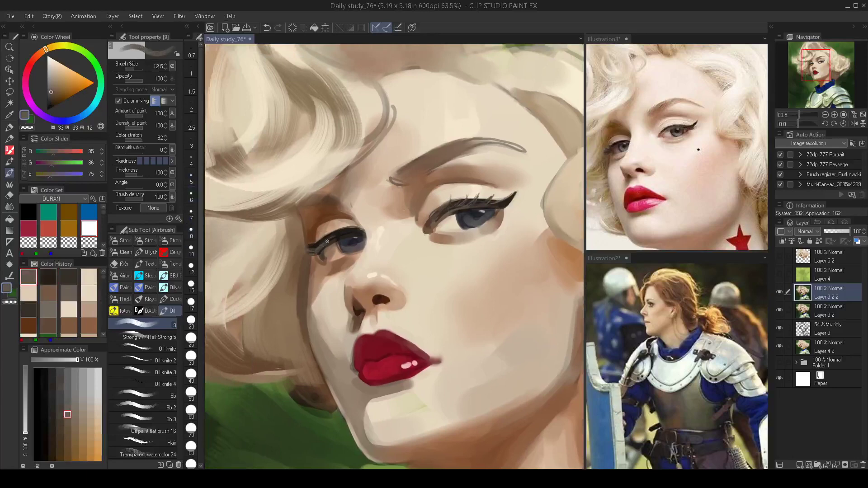
pyautogui.press('[')
pyautogui.press('[')
pyautogui.press('[')
pyautogui.press('[')
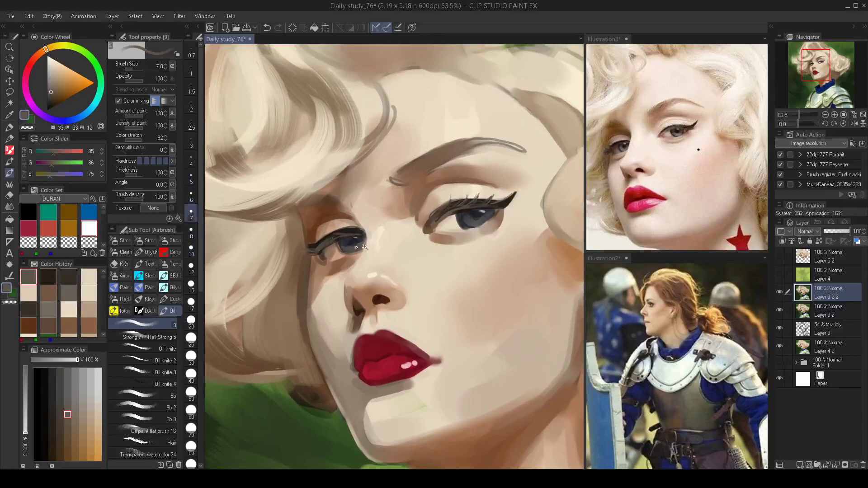
pyautogui.scroll(-2, 360, 248)
pyautogui.scroll(2, 352, 259)
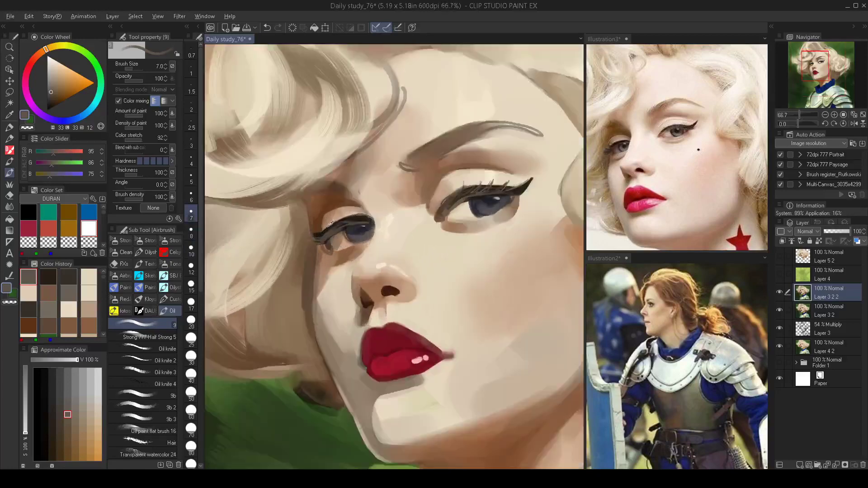
# Blend the far eyelid with sampled browns, RGB 153, 111, 80 at brush size 10 and RGB 159, 124, 96 at 17.5.
pyautogui.keyDown('alt'); pyautogui.click(327, 220); pyautogui.keyUp('alt')
pyautogui.press(']')
pyautogui.press(']')
pyautogui.keyDown('alt'); pyautogui.click(324, 225); pyautogui.keyUp('alt')
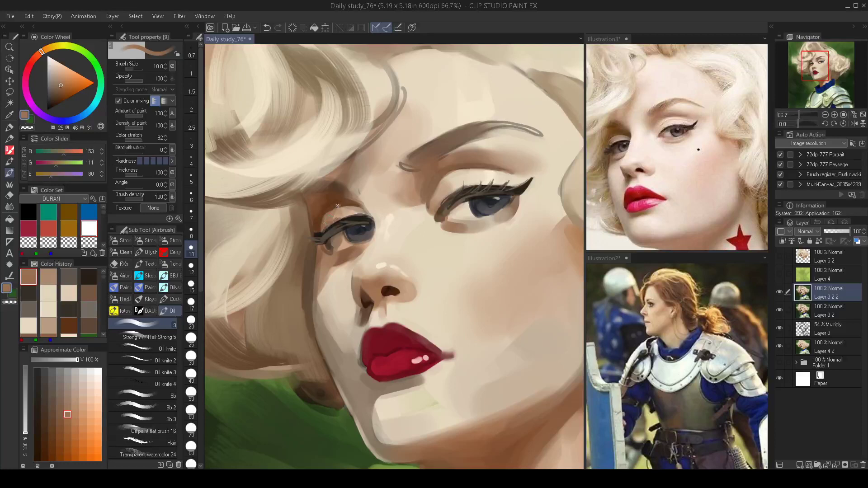
pyautogui.keyDown('alt'); pyautogui.click(336, 212); pyautogui.keyUp('alt')
pyautogui.press(']')
pyautogui.press(']')
pyautogui.press(']')
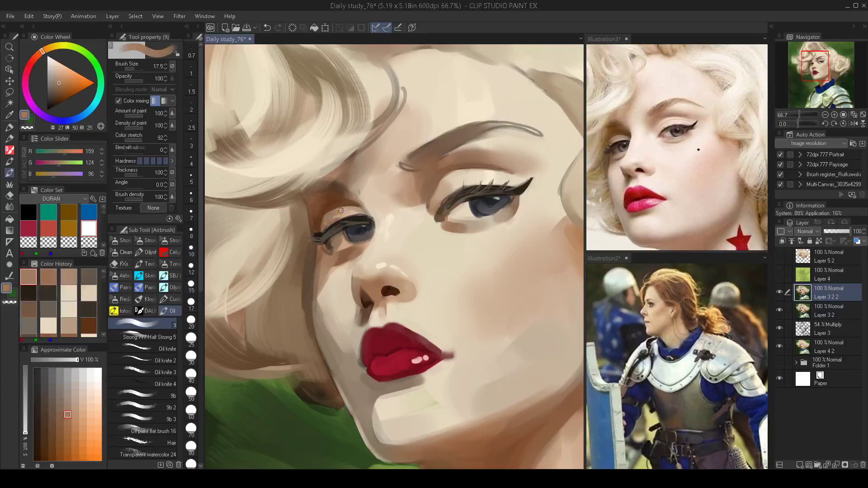
pyautogui.moveTo(349, 231); pyautogui.dragTo(244, 223)
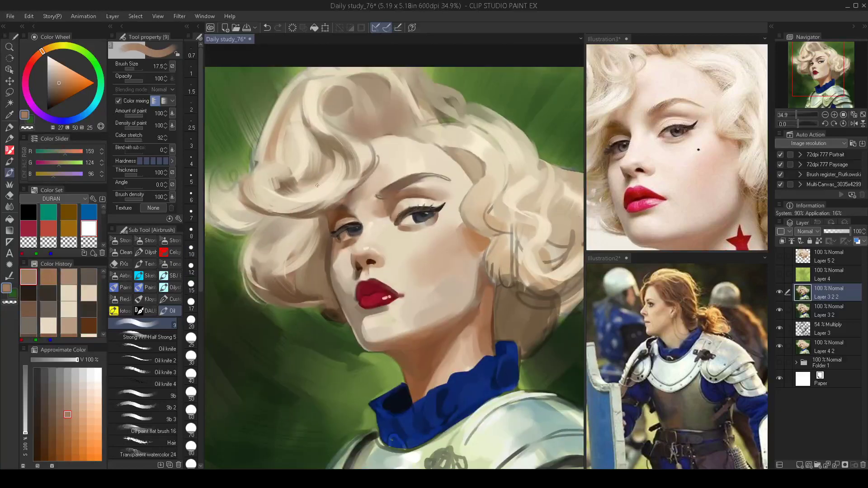
# Try lightening the skin around the far eye with sampled light skin (RGB 221, 205, 182), enlarging the brush to 30, and undo the strokes.
pyautogui.moveTo(340, 247)
pyautogui.mouseDown()
pyautogui.moveTo(360, 211)
pyautogui.moveTo(355, 230)
pyautogui.moveTo(341, 237)
pyautogui.moveTo(368, 229)
pyautogui.mouseUp()
pyautogui.keyDown('alt'); pyautogui.click(344, 244); pyautogui.keyUp('alt')
pyautogui.press(']')
pyautogui.press(']')
pyautogui.hotkey('ctrl', 'z')
pyautogui.press(']')
pyautogui.hotkey('ctrl', 'z')
# Lower the brush hardness and soften the near eye's white and iris edge with sampled cream (RGB 230, 216, 193) at brush sizes 20 and 25.
pyautogui.scroll(-2, 358, 245)
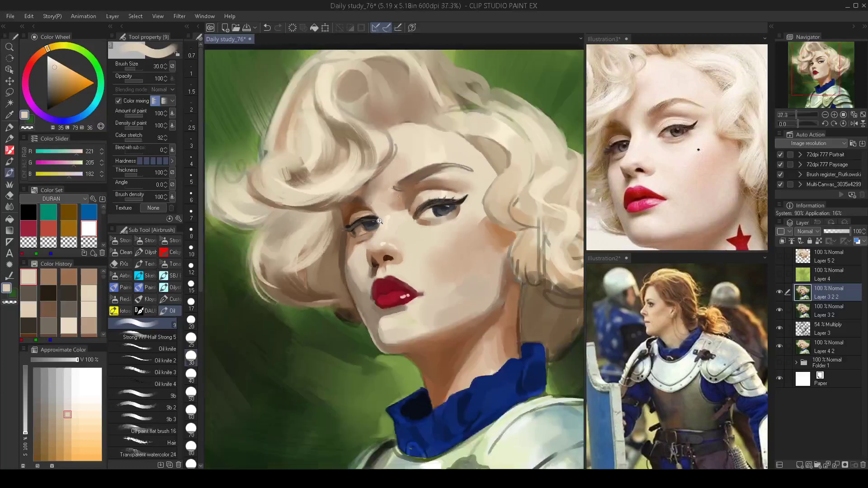
pyautogui.scroll(-3, 432, 230)
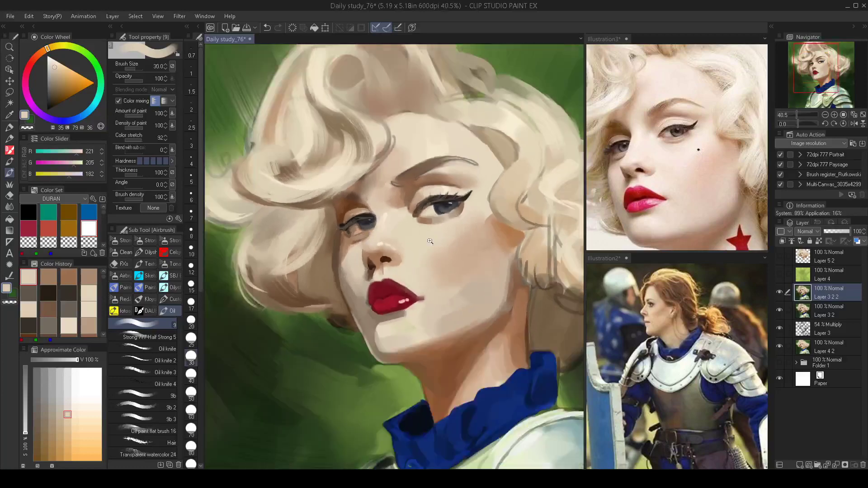
pyautogui.scroll(3, 437, 247)
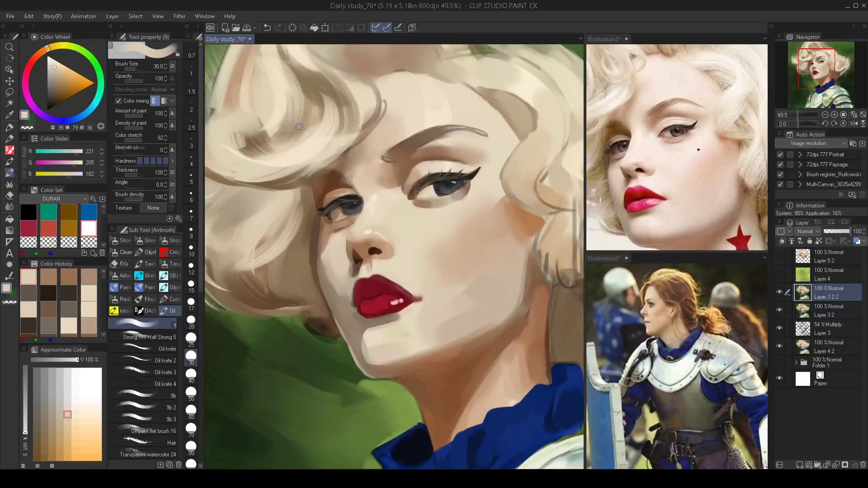
pyautogui.moveTo(442, 266); pyautogui.dragTo(403, 247)
pyautogui.scroll(-3, 429, 227)
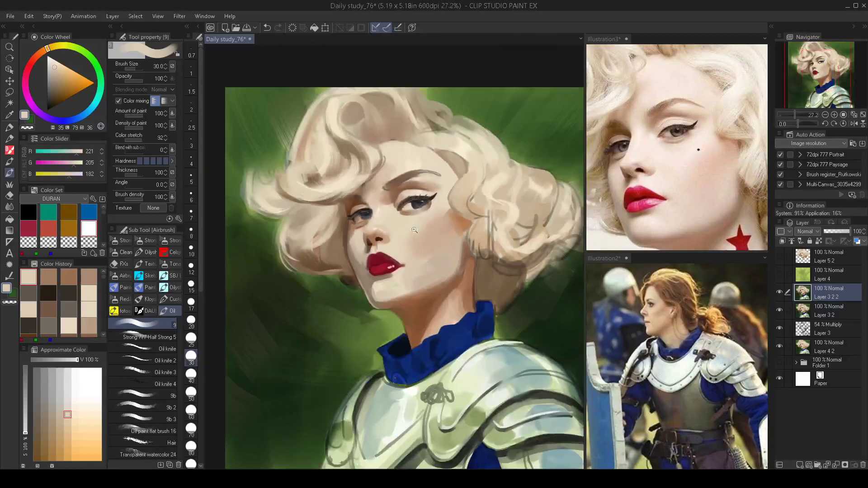
pyautogui.scroll(4, 426, 225)
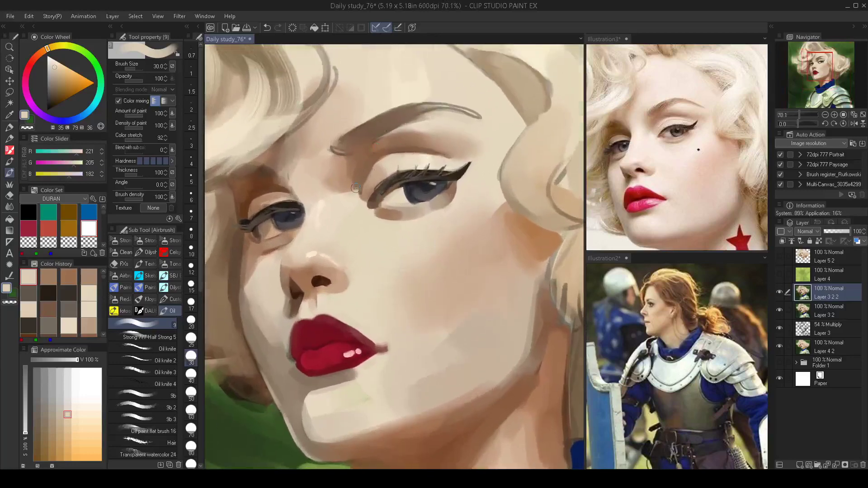
pyautogui.click(139, 162)
pyautogui.keyDown('alt'); pyautogui.click(404, 193); pyautogui.keyUp('alt')
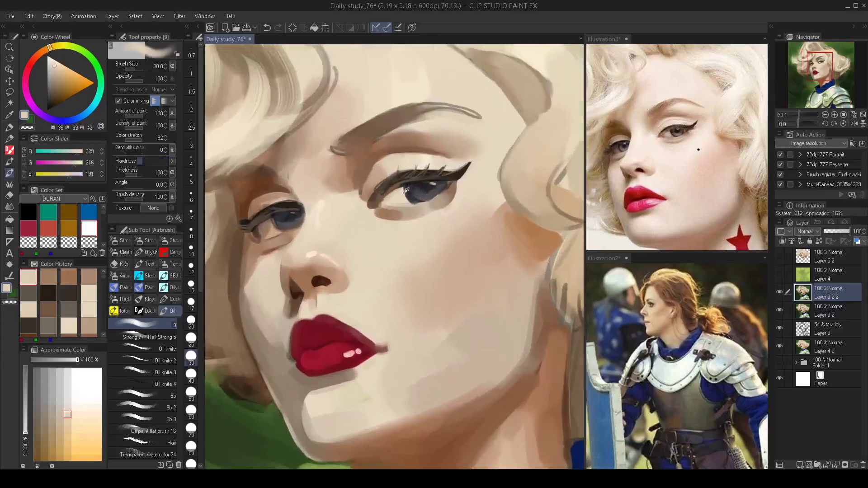
pyautogui.keyDown('alt'); pyautogui.click(406, 190); pyautogui.keyUp('alt')
pyautogui.press('[')
pyautogui.press('[')
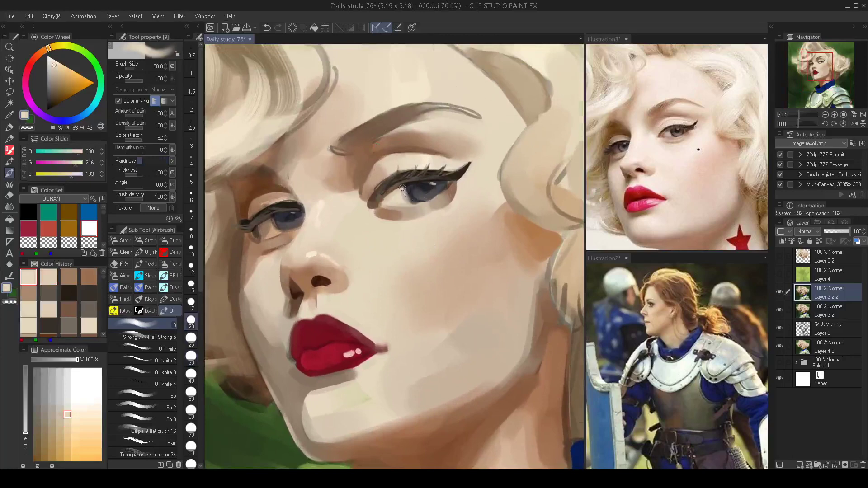
pyautogui.press(']')
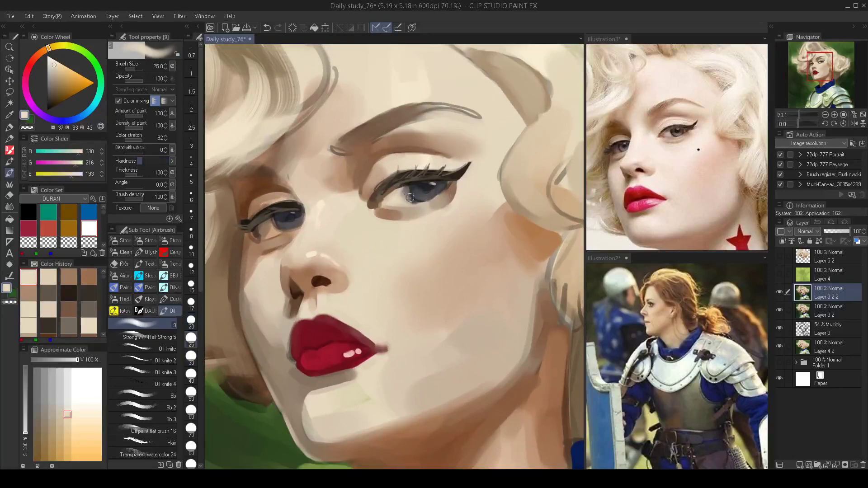
# Tint the far eye's white with sampled tan (RGB 201, 160, 129) using the soft brush at size 25, and check the portrait.
pyautogui.keyDown('alt'); pyautogui.click(273, 226); pyautogui.keyUp('alt')
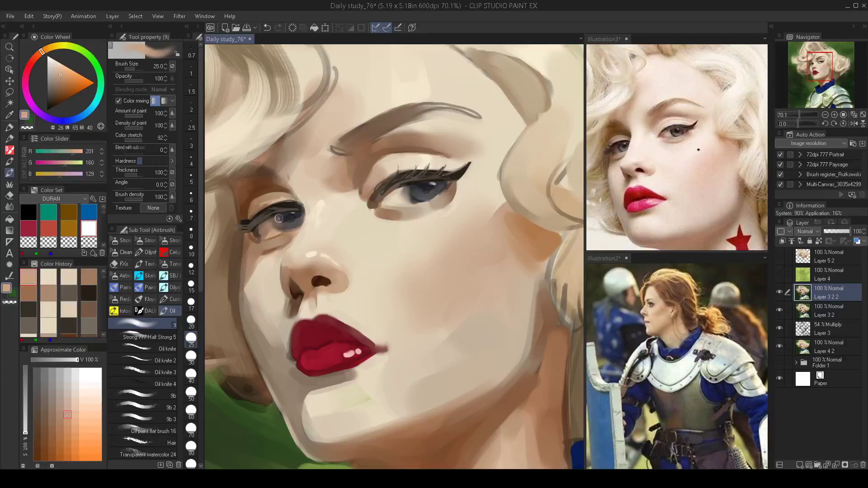
pyautogui.moveTo(279, 219); pyautogui.dragTo(283, 227)
pyautogui.scroll(-6, 297, 252)
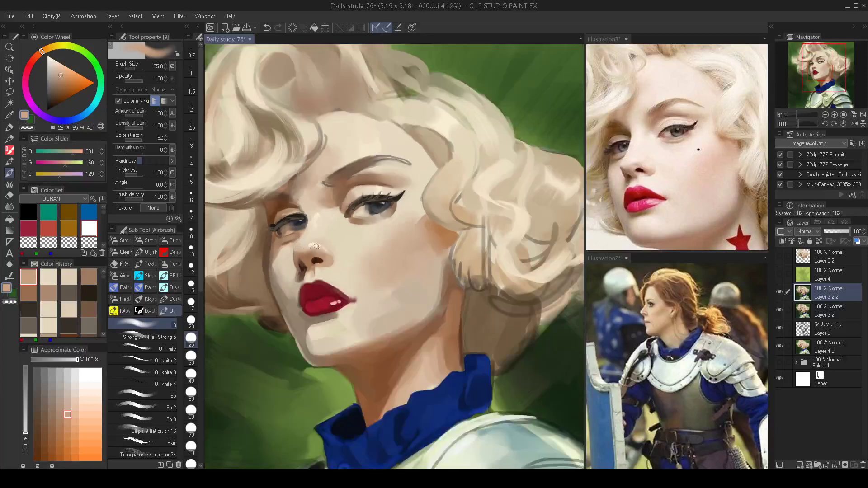
pyautogui.scroll(3, 375, 239)
pyautogui.scroll(4, 375, 239)
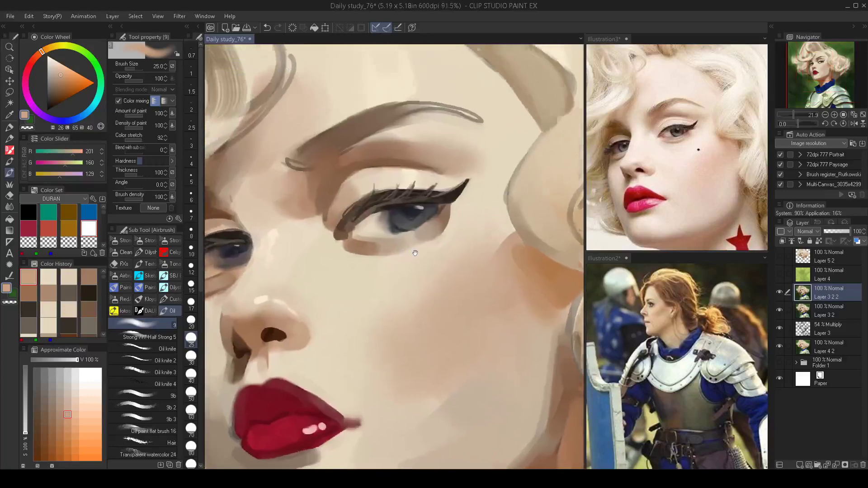
# Restore the brush's full hardness and add a catchlight to the near eye's iris with sampled cream (RGB 229, 215, 191) at brush size 10.
pyautogui.click(173, 161)
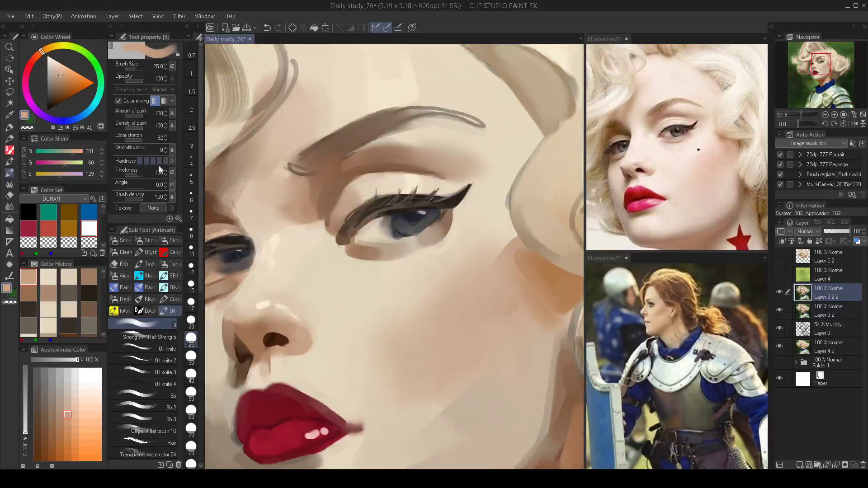
pyautogui.keyDown('alt'); pyautogui.click(488, 151); pyautogui.keyUp('alt')
pyautogui.press('[')
pyautogui.press('[')
pyautogui.press('[')
pyautogui.press('[')
pyautogui.press('[')
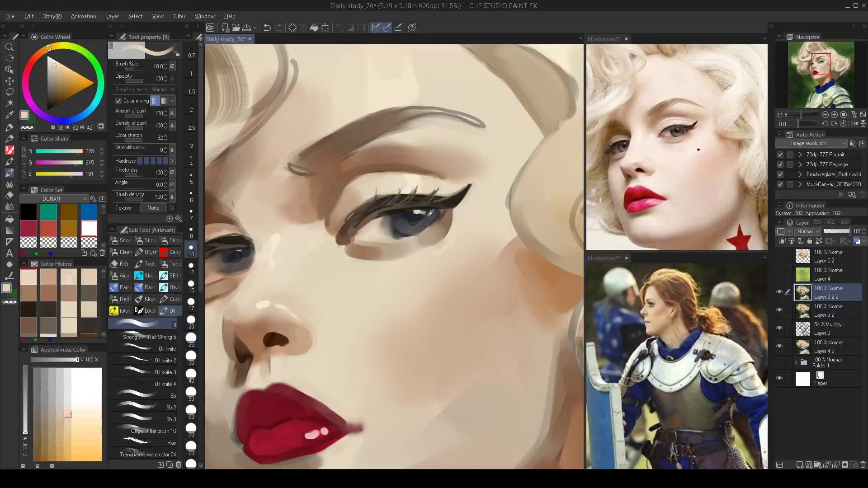
# Darken the near eye's pupil around the catchlight with blue-grey (RGB 54, 54, 60) and black at brush sizes 15 to 20, undoing the last stroke.
pyautogui.keyDown('alt'); pyautogui.click(425, 214); pyautogui.keyUp('alt')
pyautogui.press(']')
pyautogui.press(']')
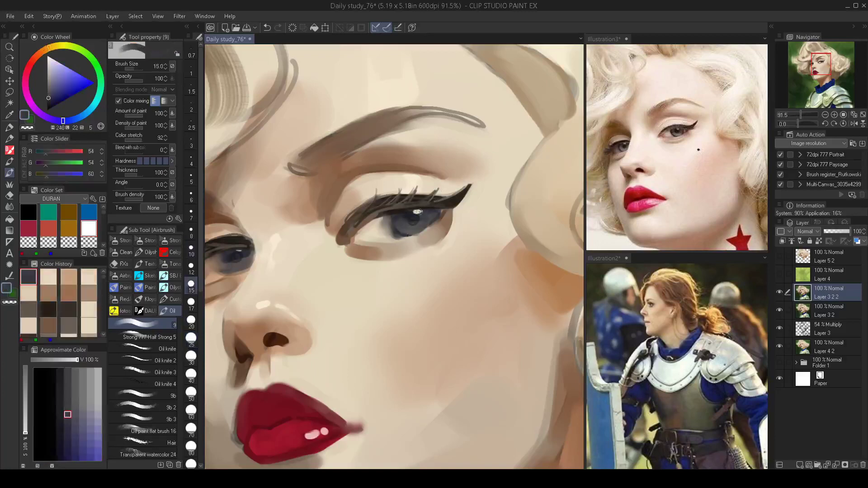
pyautogui.click(28, 212)
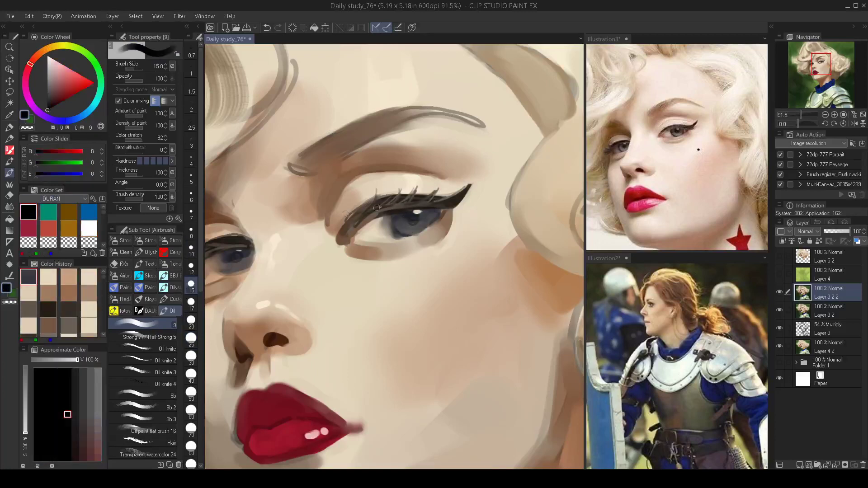
pyautogui.moveTo(414, 220); pyautogui.dragTo(412, 218)
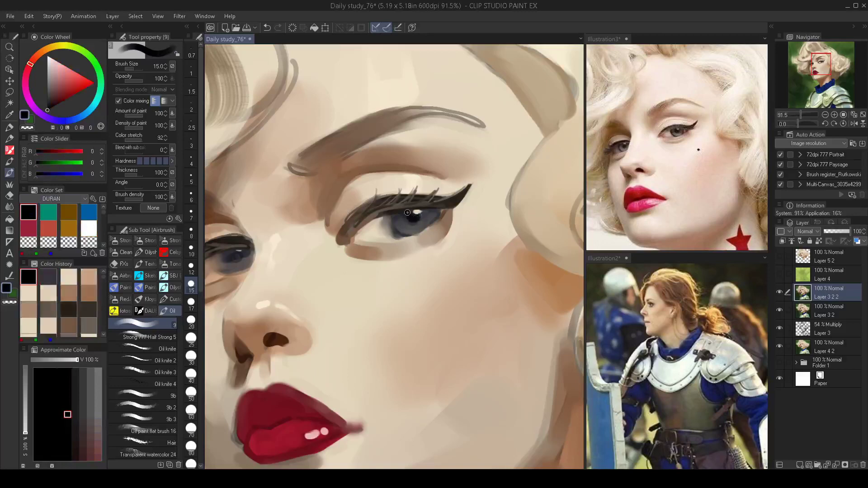
pyautogui.press(']')
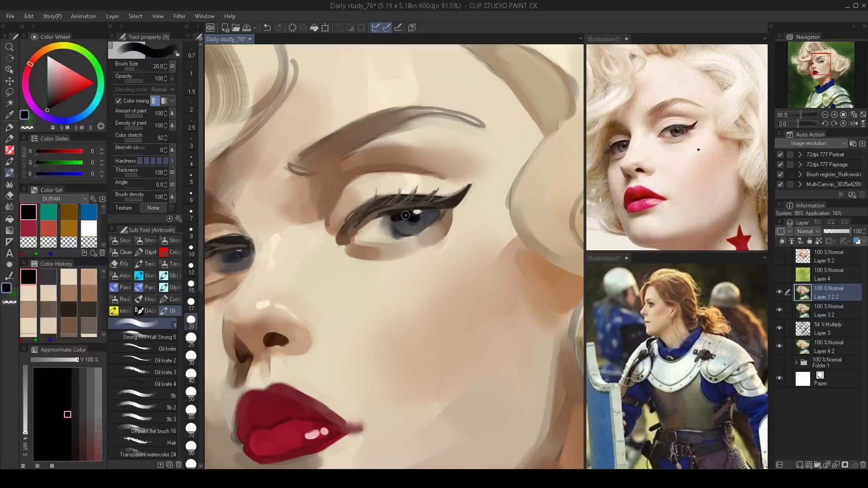
pyautogui.hotkey('ctrl', 'z')
# Darken the near eye's iris beneath the upper lid and paint the far eye's pupil in black, reducing the brush size from 20 to 12.5.
pyautogui.moveTo(410, 217); pyautogui.dragTo(449, 215)
pyautogui.press('[')
pyautogui.press('[')
pyautogui.press('[')
pyautogui.press('[')
pyautogui.press(']')
pyautogui.press(']')
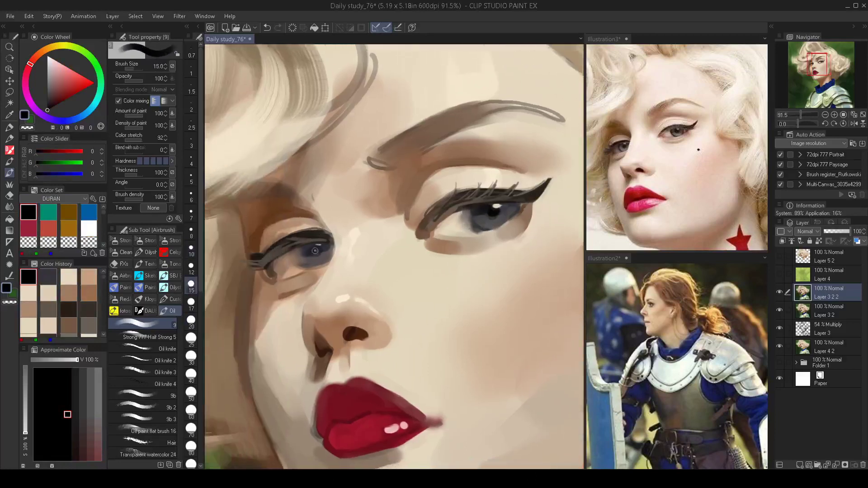
pyautogui.moveTo(319, 254)
pyautogui.mouseDown()
pyautogui.moveTo(306, 251)
pyautogui.moveTo(311, 245)
pyautogui.mouseUp()
pyautogui.press('[')
# Add a small white catchlight to the far eye's pupil at brush size 7.
pyautogui.scroll(-5, 312, 248)
pyautogui.scroll(3, 400, 211)
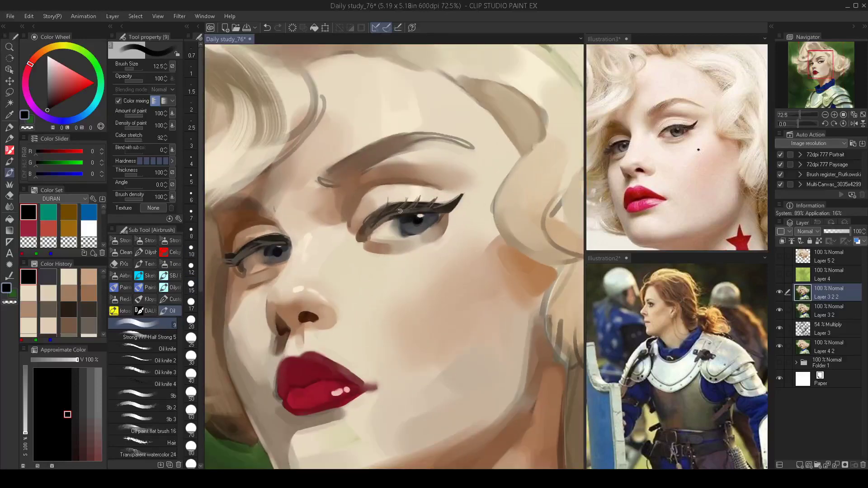
pyautogui.press('[')
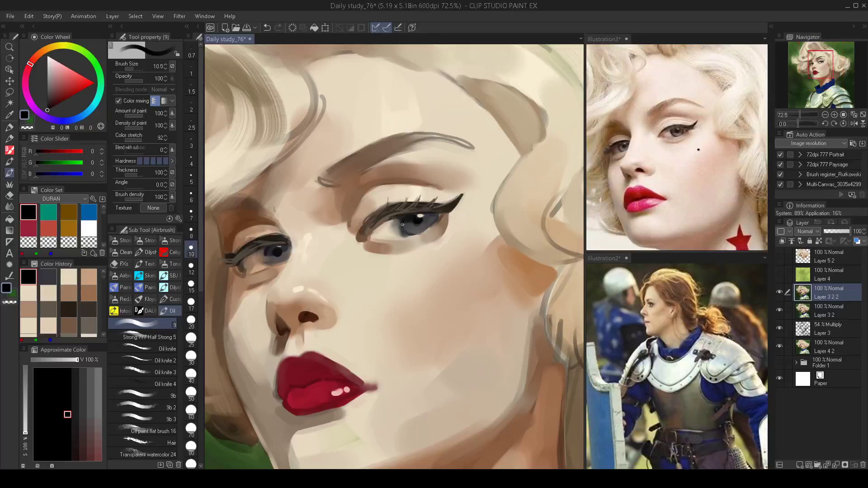
pyautogui.press(']')
pyautogui.scroll(-5, 416, 238)
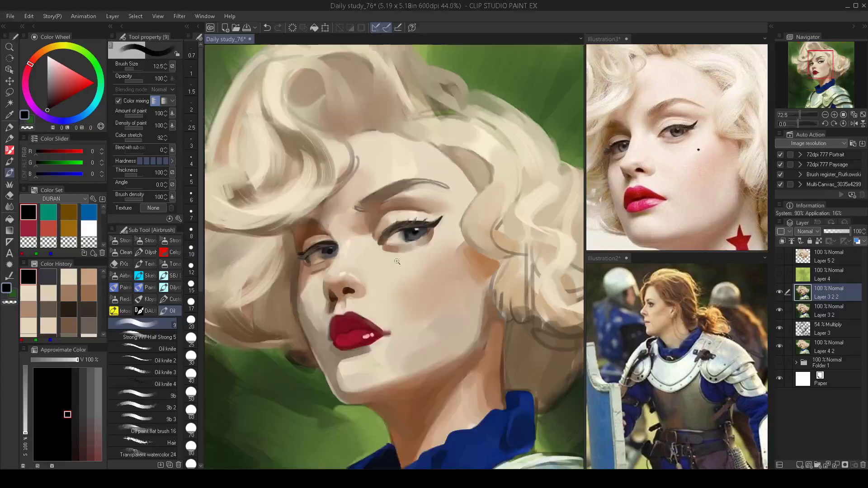
pyautogui.scroll(4, 357, 268)
pyautogui.scroll(2, 358, 267)
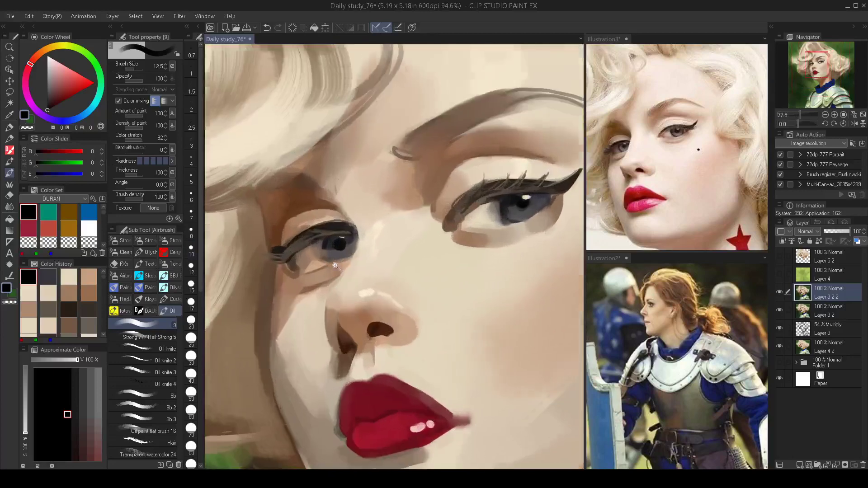
pyautogui.click(88, 228)
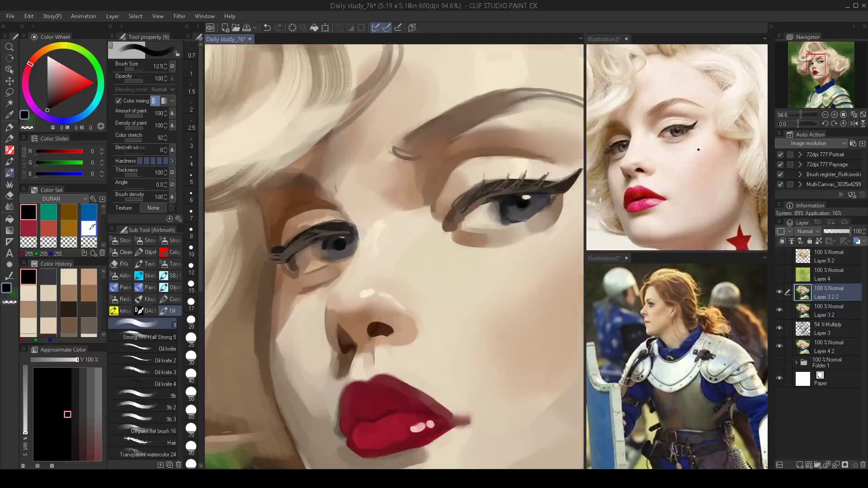
pyautogui.press('[')
pyautogui.press('[')
pyautogui.press('[')
pyautogui.click(341, 239)
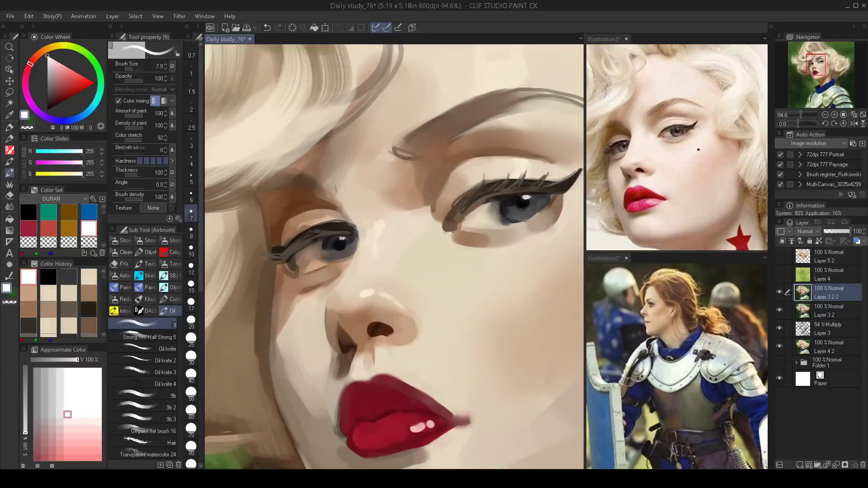
# Check the whole portrait in normal and mirrored view, and examine the mouth and neck of the blonde woman's reference photo.
pyautogui.scroll(-6, 349, 244)
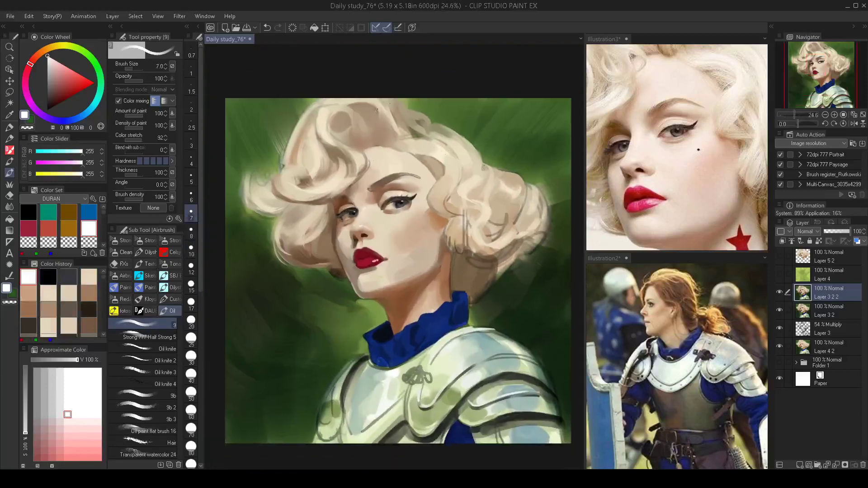
pyautogui.scroll(-2, 449, 243)
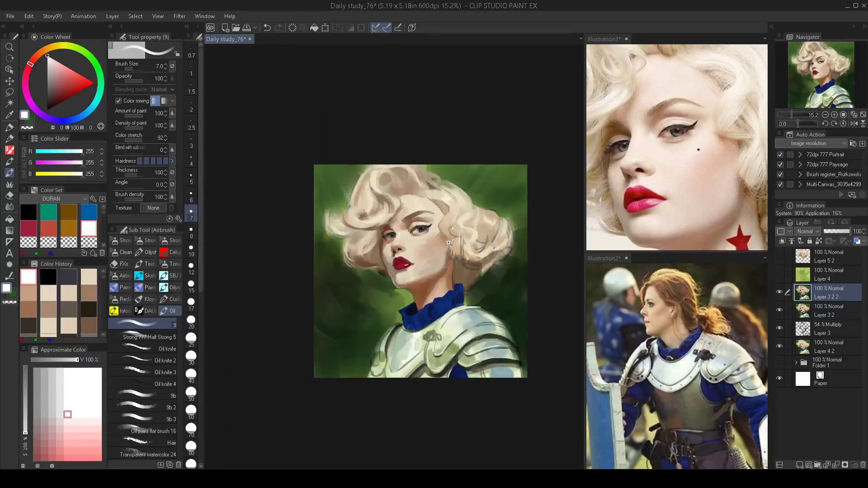
pyautogui.press('h')
pyautogui.press('h')
pyautogui.click(647, 218)
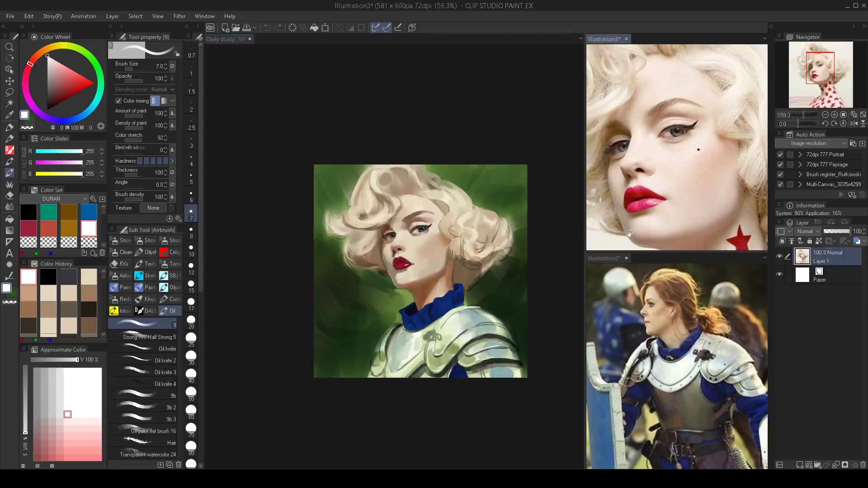
pyautogui.click(391, 294)
pyautogui.scroll(5, 402, 273)
pyautogui.moveTo(402, 273); pyautogui.dragTo(409, 293)
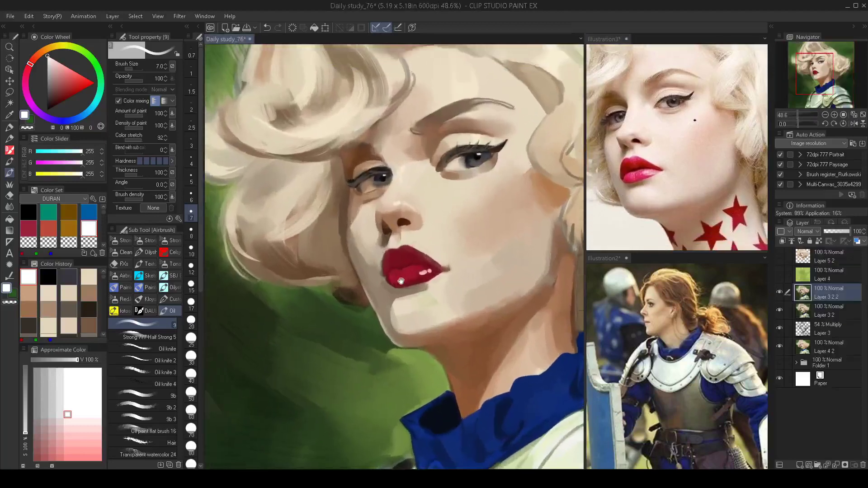
# Lower the brush hardness to its minimum and deepen the shadow beside the nose with sampled brown (RGB 95, 67, 50), raising the brush size to 35.
pyautogui.click(140, 162)
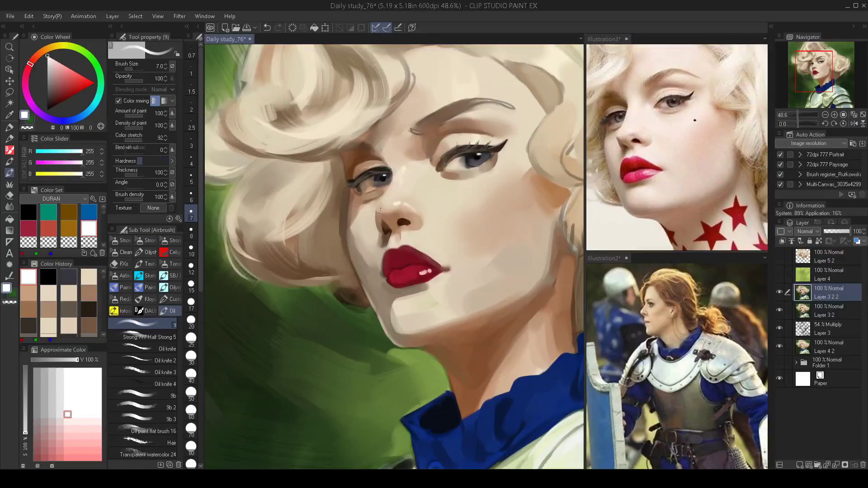
pyautogui.keyDown('alt'); pyautogui.click(385, 230); pyautogui.keyUp('alt')
pyautogui.press(']')
pyautogui.press(']')
pyautogui.press(']')
pyautogui.press(']')
pyautogui.press(']')
pyautogui.press(']')
pyautogui.press(']')
pyautogui.press(']')
pyautogui.press(']')
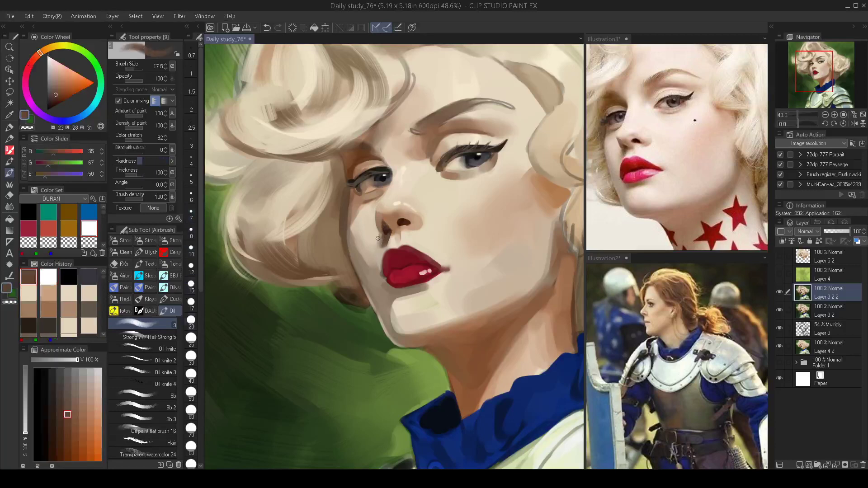
pyautogui.moveTo(383, 237); pyautogui.dragTo(380, 240)
# Blend the nose wing's shadow into the cheek with sampled tan (RGB 195, 178, 156) and dark brown at brush size 35.
pyautogui.keyDown('alt'); pyautogui.click(377, 241); pyautogui.keyUp('alt')
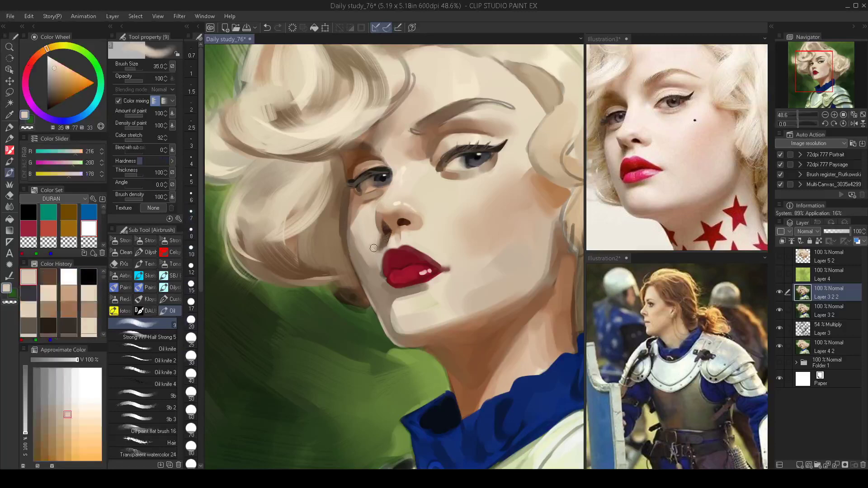
pyautogui.keyDown('alt'); pyautogui.click(382, 246); pyautogui.keyUp('alt')
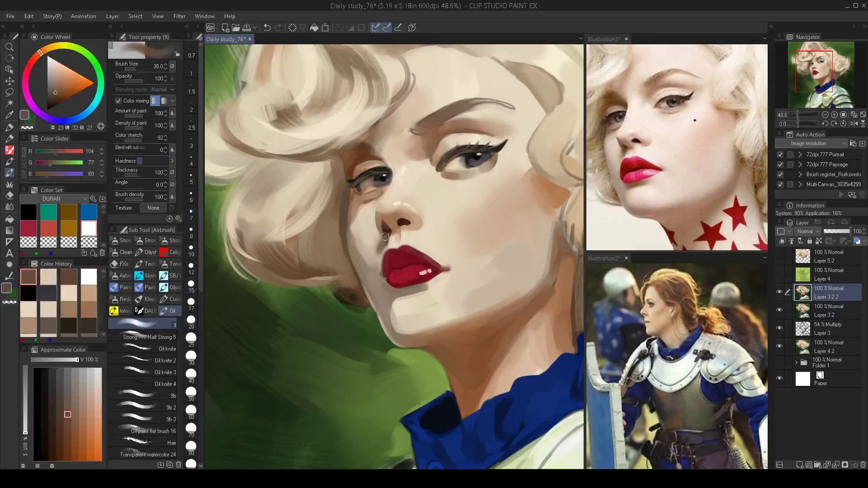
pyautogui.keyDown('alt'); pyautogui.click(374, 254); pyautogui.keyUp('alt')
pyautogui.moveTo(377, 241)
pyautogui.mouseDown()
pyautogui.moveTo(376, 258)
pyautogui.moveTo(385, 232)
pyautogui.mouseUp()
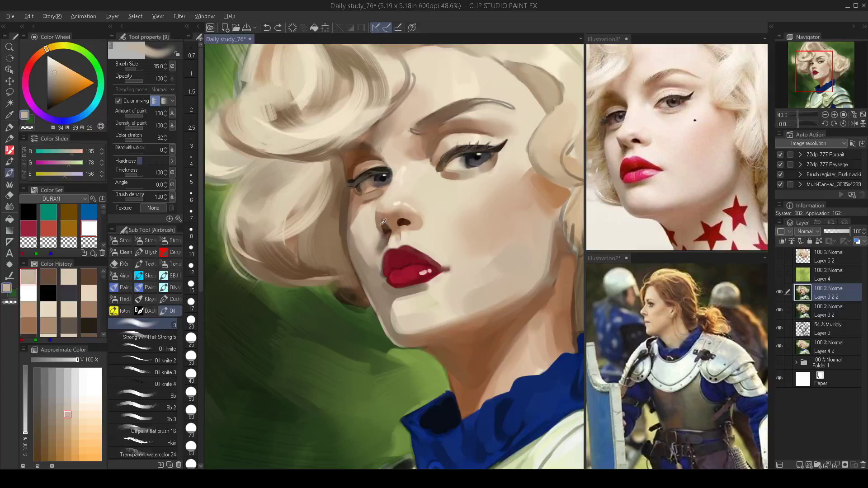
pyautogui.keyDown('alt'); pyautogui.click(385, 224); pyautogui.keyUp('alt')
pyautogui.moveTo(386, 238); pyautogui.dragTo(382, 237)
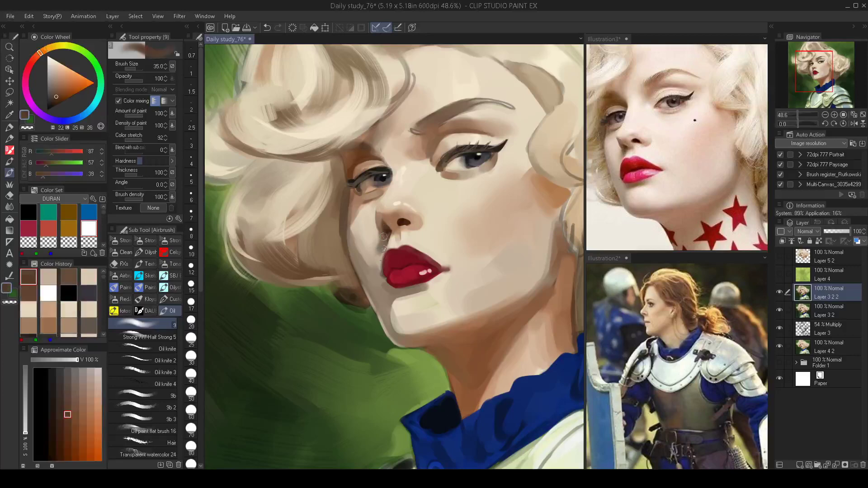
pyautogui.scroll(-2, 404, 270)
pyautogui.scroll(2, 404, 270)
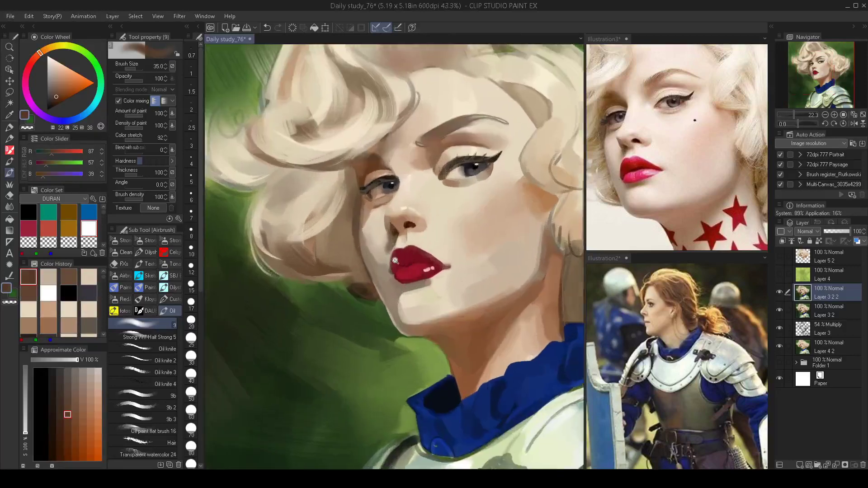
# Soften the far cheek beside the mouth with sampled cream (RGB 214, 200, 177), raising the soft brush size to 45.
pyautogui.keyDown('alt'); pyautogui.click(369, 254); pyautogui.keyUp('alt')
pyautogui.press(']')
pyautogui.moveTo(362, 244)
pyautogui.mouseDown()
pyautogui.moveTo(369, 261)
pyautogui.moveTo(357, 220)
pyautogui.moveTo(374, 264)
pyautogui.moveTo(352, 224)
pyautogui.mouseUp()
pyautogui.keyDown('alt'); pyautogui.click(369, 262); pyautogui.keyUp('alt')
pyautogui.press(']')
pyautogui.keyDown('alt'); pyautogui.click(374, 263); pyautogui.keyUp('alt')
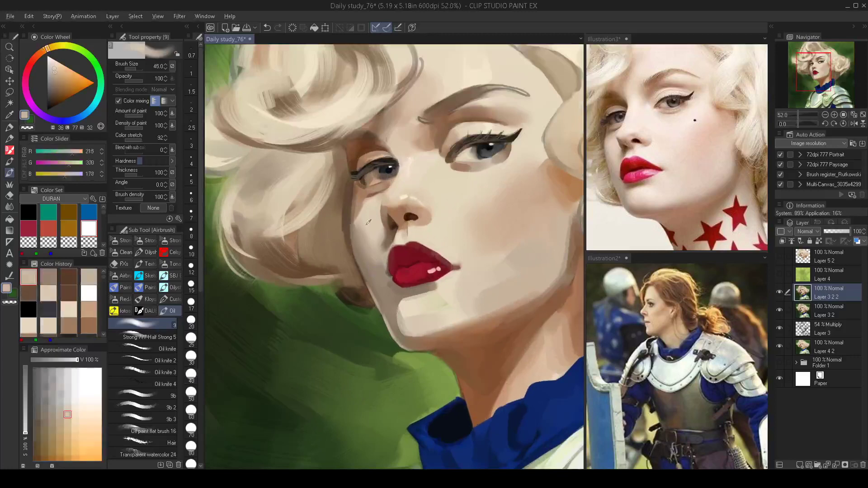
pyautogui.moveTo(371, 256); pyautogui.dragTo(365, 242)
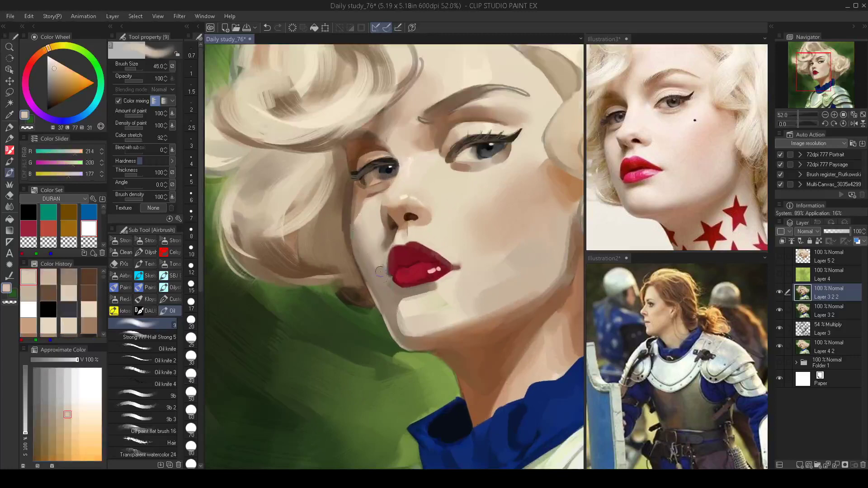
# Smooth the far cheek below the eye with sampled creams (RGB 222, 206, 182 and 218, 200, 177) at brush sizes 60 and 70.
pyautogui.press(']')
pyautogui.press(']')
pyautogui.keyDown('alt'); pyautogui.click(375, 199); pyautogui.keyUp('alt')
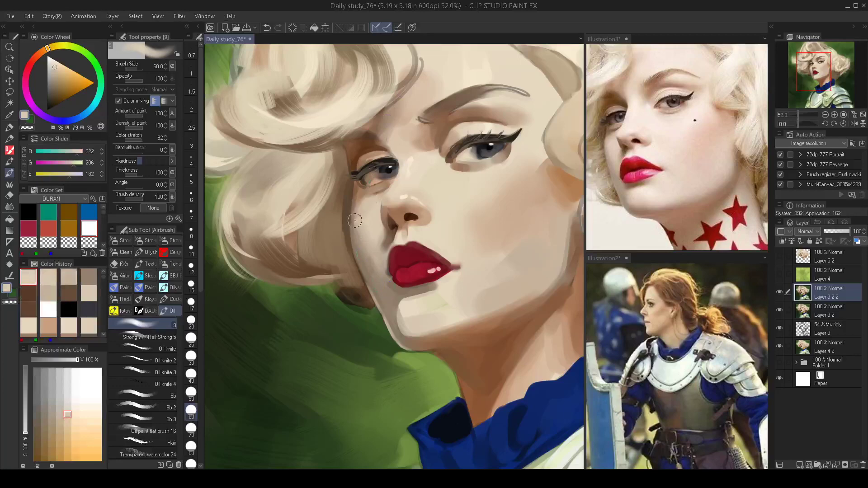
pyautogui.press(']')
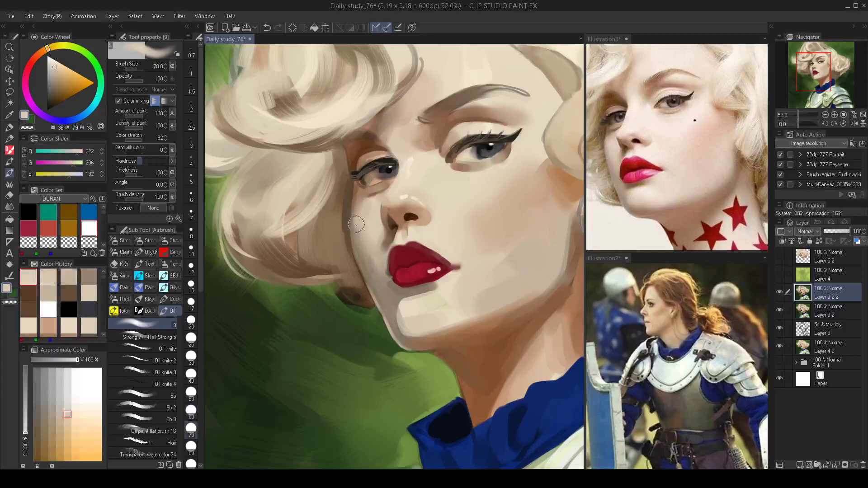
pyautogui.scroll(-5, 361, 237)
pyautogui.scroll(5, 368, 233)
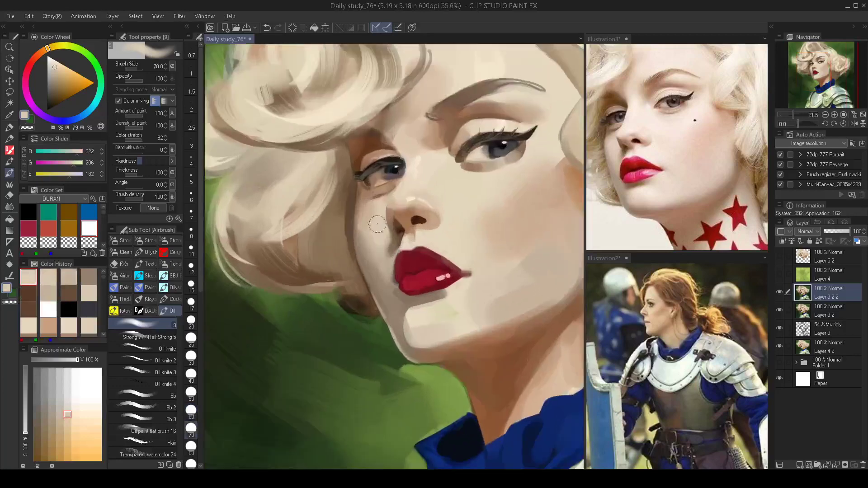
pyautogui.keyDown('alt'); pyautogui.click(377, 226); pyautogui.keyUp('alt')
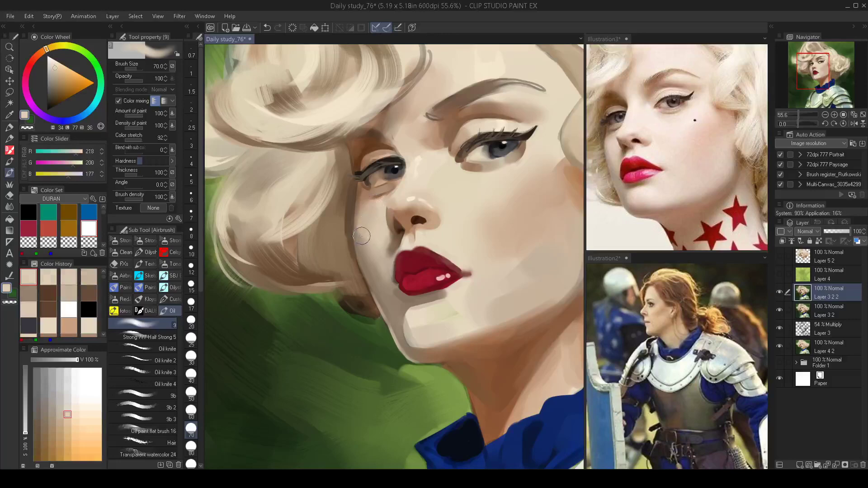
pyautogui.scroll(-3, 356, 260)
pyautogui.scroll(-1, 357, 272)
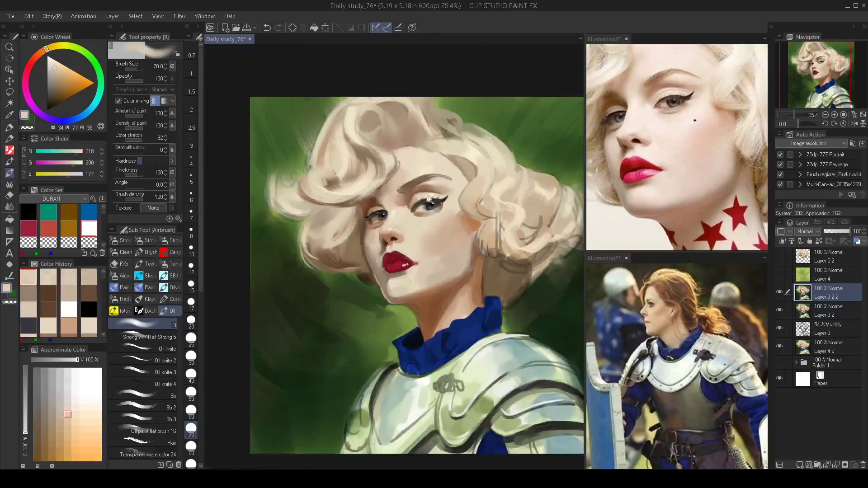
# Restore the brush's full hardness and fill the near eyebrow with brown (RGB 136, 80, 34), going from brush size 45 to 20.
pyautogui.scroll(2, 430, 206)
pyautogui.scroll(1, 437, 212)
pyautogui.keyDown('alt'); pyautogui.click(520, 238); pyautogui.keyUp('alt')
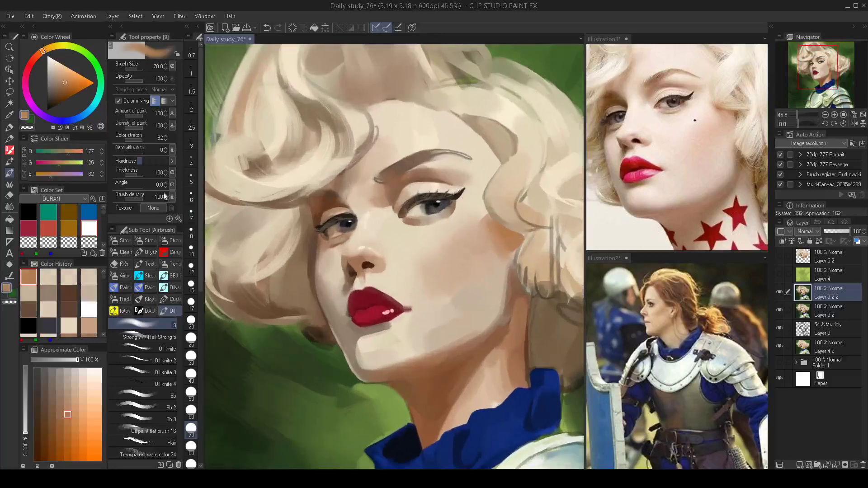
pyautogui.scroll(1, 337, 120)
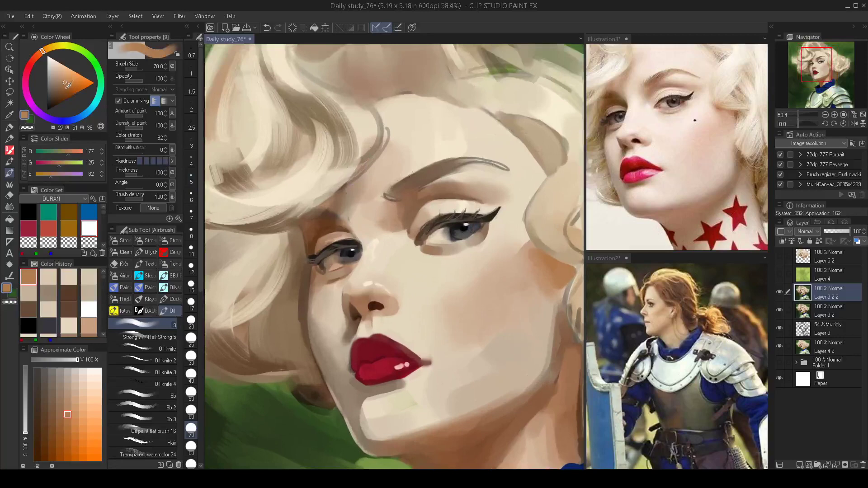
pyautogui.click(69, 90)
pyautogui.press('[')
pyautogui.press('[')
pyautogui.press('[')
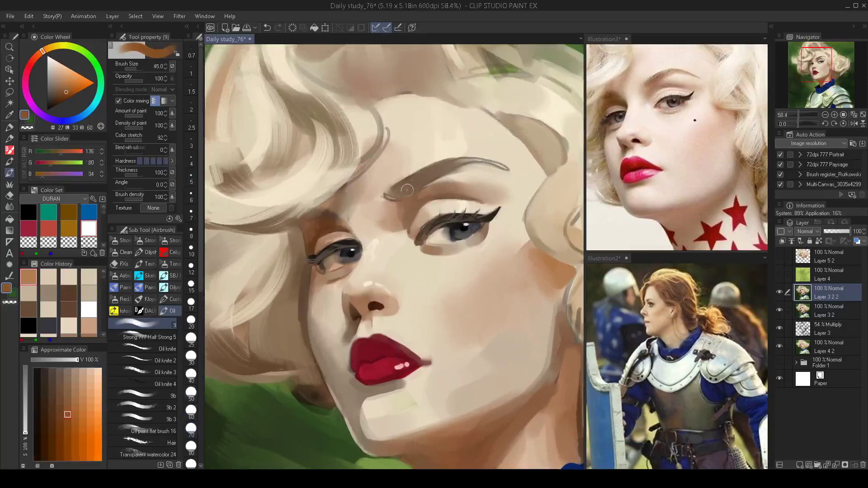
pyautogui.moveTo(401, 189)
pyautogui.mouseDown()
pyautogui.moveTo(434, 166)
pyautogui.moveTo(418, 180)
pyautogui.moveTo(446, 162)
pyautogui.moveTo(475, 161)
pyautogui.moveTo(461, 153)
pyautogui.moveTo(466, 161)
pyautogui.moveTo(440, 166)
pyautogui.moveTo(493, 161)
pyautogui.mouseUp()
pyautogui.press('[')
pyautogui.press('[')
pyautogui.press('[')
pyautogui.press('[')
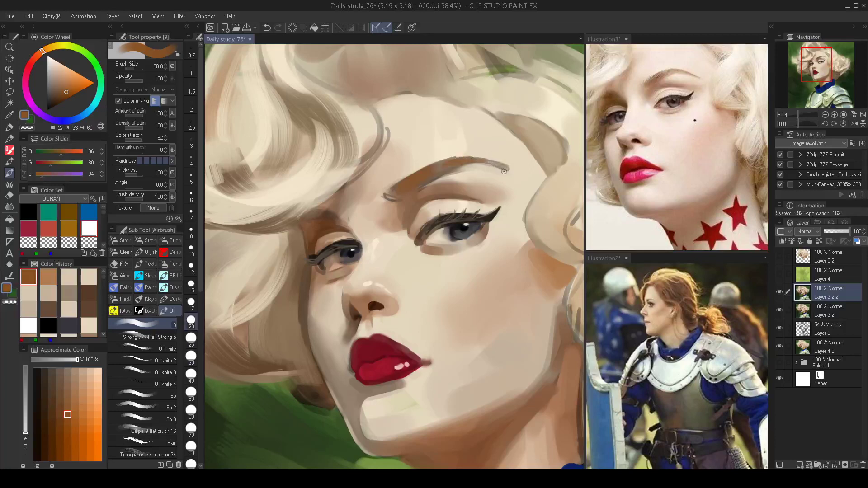
# Trim the near eyebrow's outer edge in mirrored view with sampled cream (RGB 230, 216, 192) at brush size 35, and check the unmirrored portrait.
pyautogui.press('h')
pyautogui.keyDown('alt'); pyautogui.click(288, 149); pyautogui.keyUp('alt')
pyautogui.press(']')
pyautogui.press(']')
pyautogui.press(']')
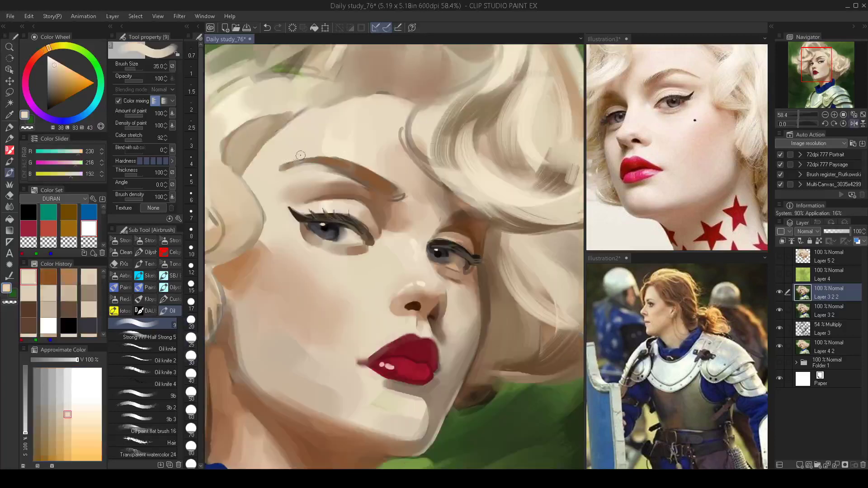
pyautogui.moveTo(299, 156); pyautogui.dragTo(276, 168)
pyautogui.press('h')
pyautogui.scroll(-5, 468, 225)
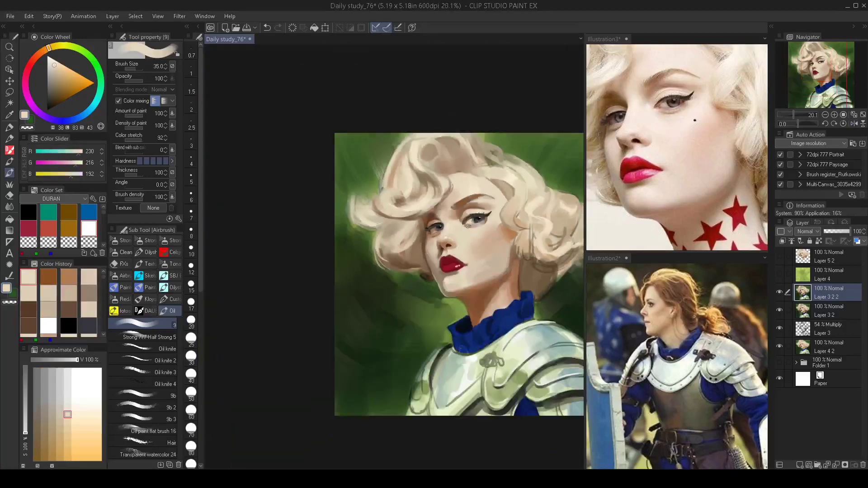
pyautogui.moveTo(475, 232); pyautogui.dragTo(505, 235)
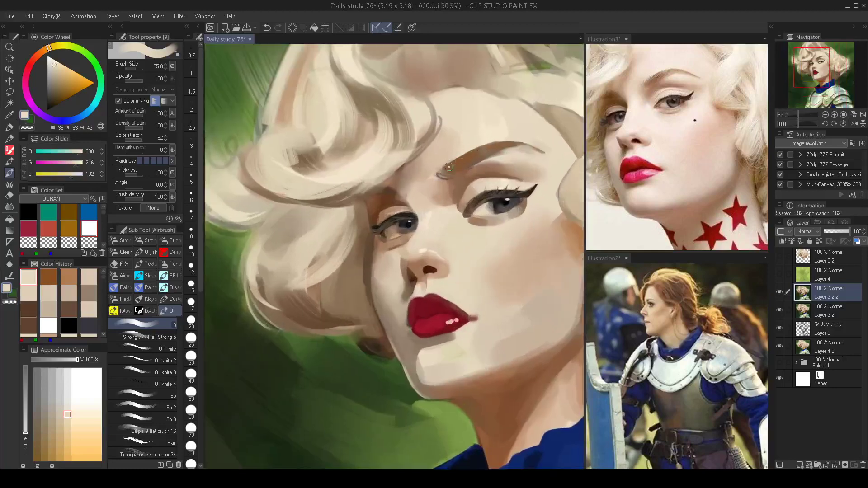
# Paint a highlight at the near eye's inner corner with pale cream (RGB 250, 242, 216), reducing the brush size to 15.
pyautogui.keyDown('alt'); pyautogui.click(469, 216); pyautogui.keyUp('alt')
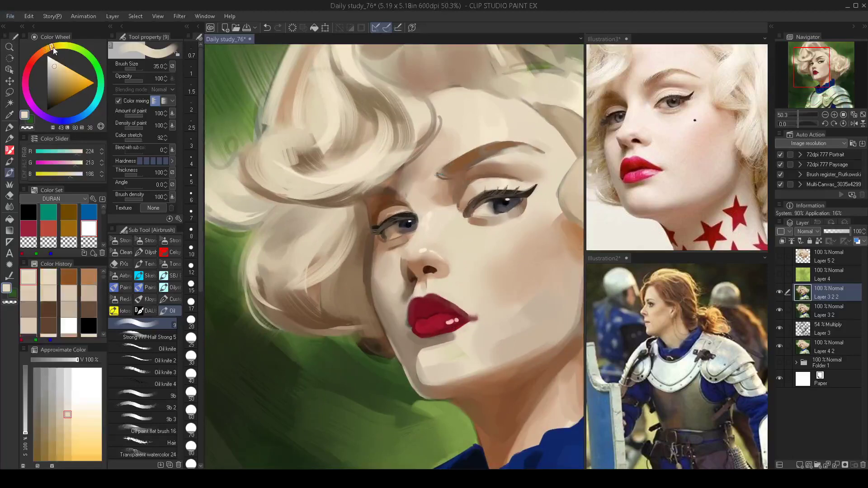
pyautogui.click(54, 60)
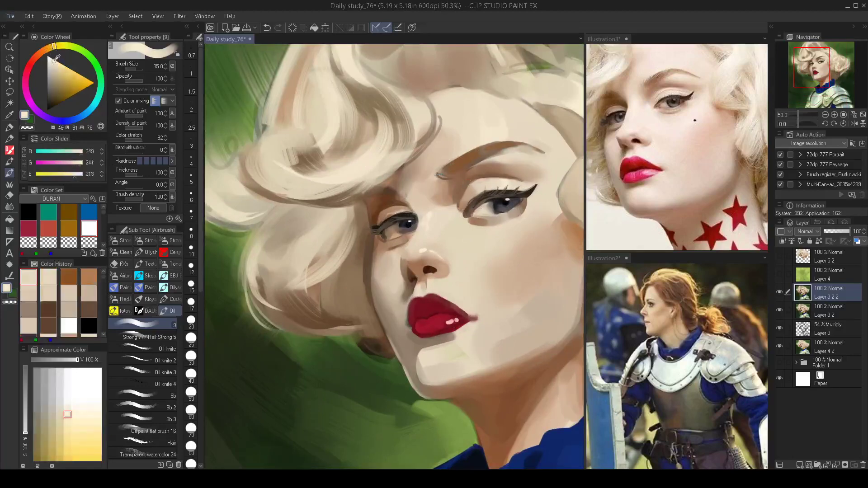
pyautogui.press('[')
pyautogui.press('[')
pyautogui.press('[')
pyautogui.press('[')
pyautogui.press('[')
pyautogui.press('[')
pyautogui.press('[')
pyautogui.moveTo(456, 211); pyautogui.dragTo(469, 219)
pyautogui.press(']')
pyautogui.press(']')
pyautogui.press(']')
pyautogui.hotkey('ctrl', 'z')
pyautogui.press('[')
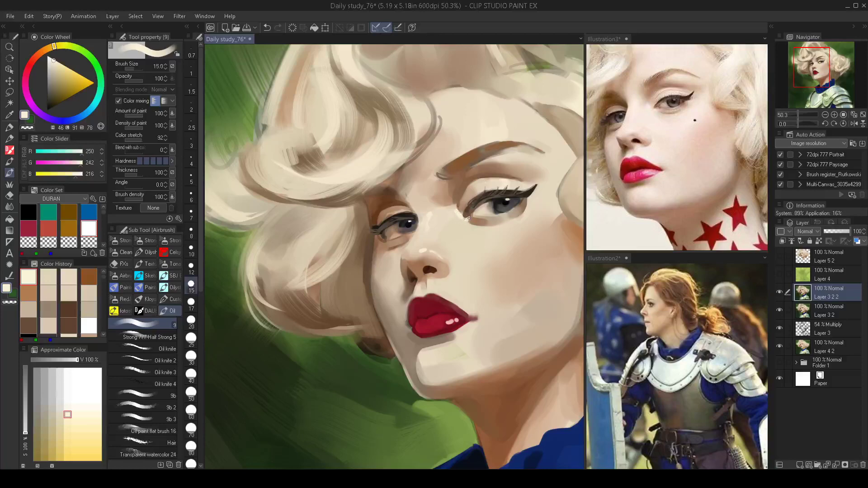
# Shade the nose tip with sampled brown (RGB 155, 109, 78) at brush size 25, and check the portrait in mirrored view.
pyautogui.scroll(-6, 447, 250)
pyautogui.scroll(7, 467, 253)
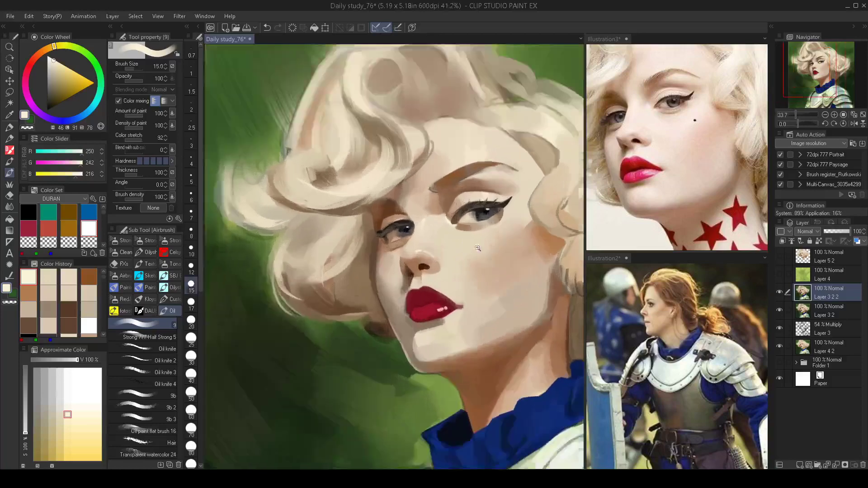
pyautogui.scroll(1, 464, 241)
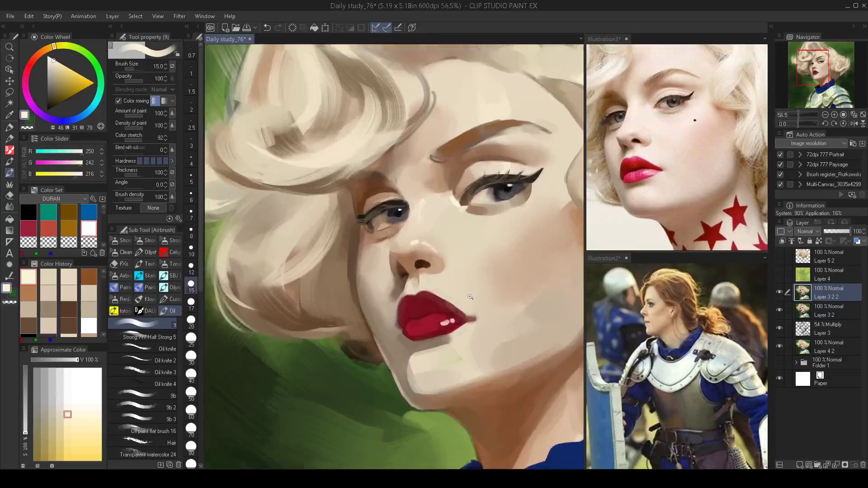
pyautogui.scroll(1, 441, 298)
pyautogui.moveTo(441, 299); pyautogui.dragTo(446, 304)
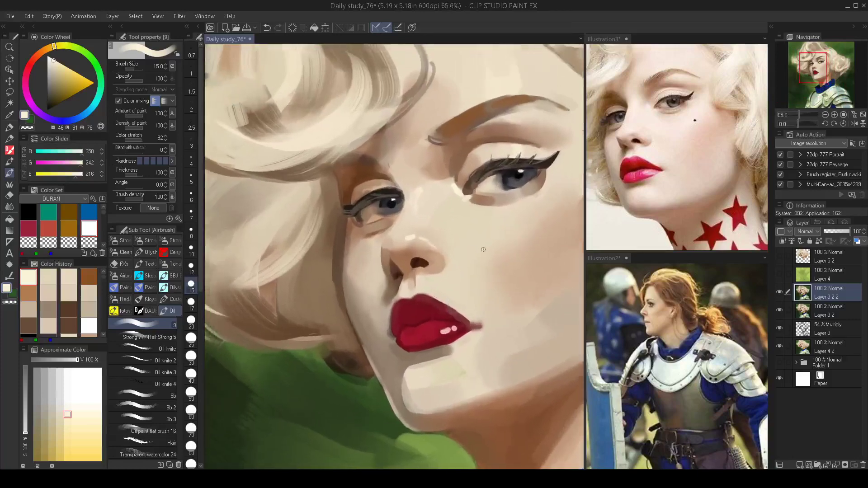
pyautogui.keyDown('alt'); pyautogui.click(411, 250); pyautogui.keyUp('alt')
pyautogui.press(']')
pyautogui.press(']')
pyautogui.press(']')
pyautogui.moveTo(412, 251); pyautogui.dragTo(413, 248)
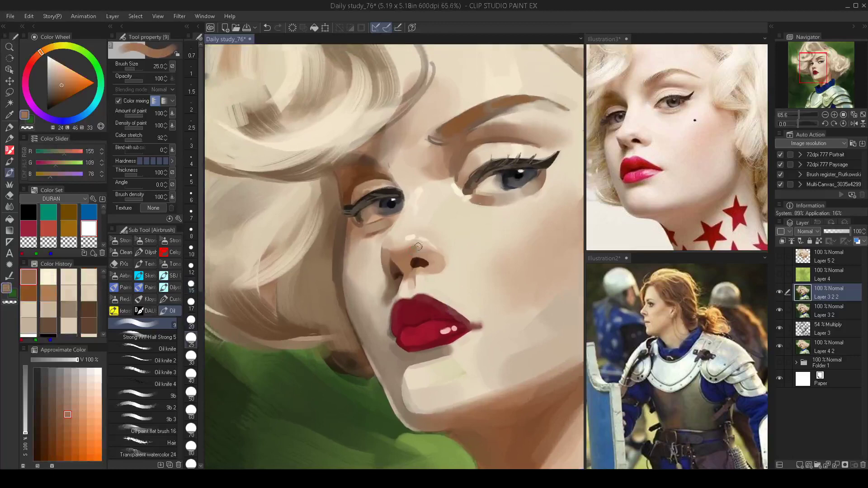
pyautogui.scroll(-4, 404, 251)
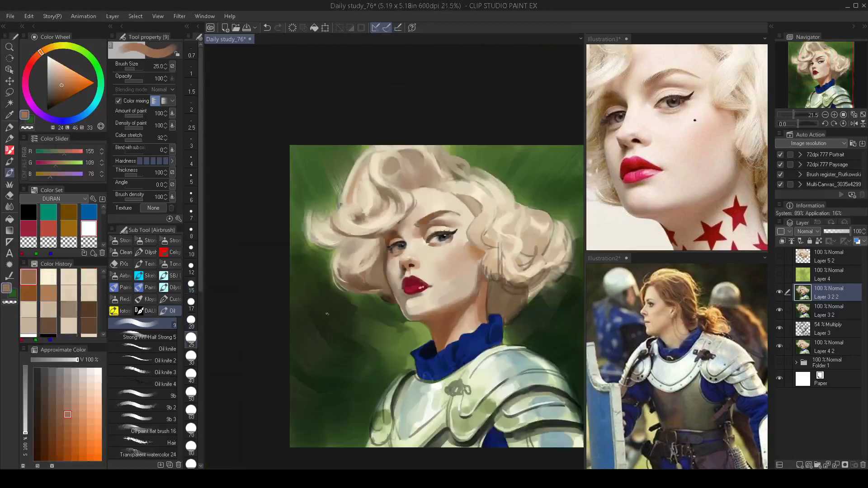
pyautogui.press('h')
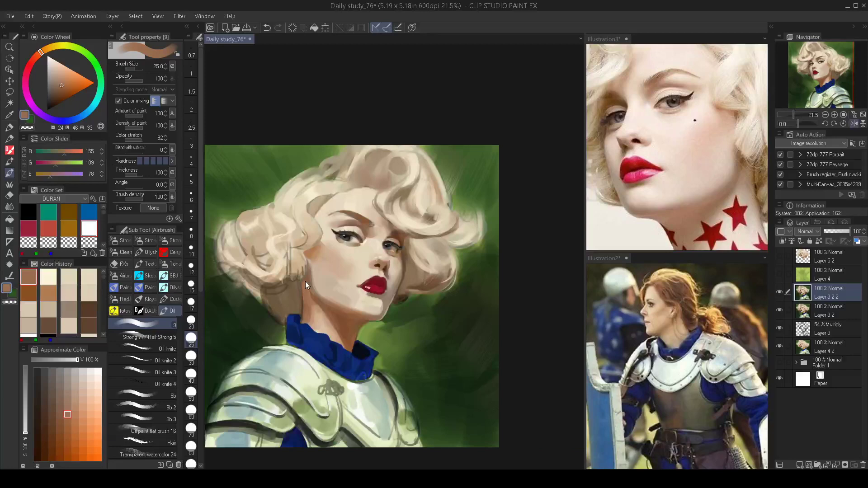
pyautogui.press('h')
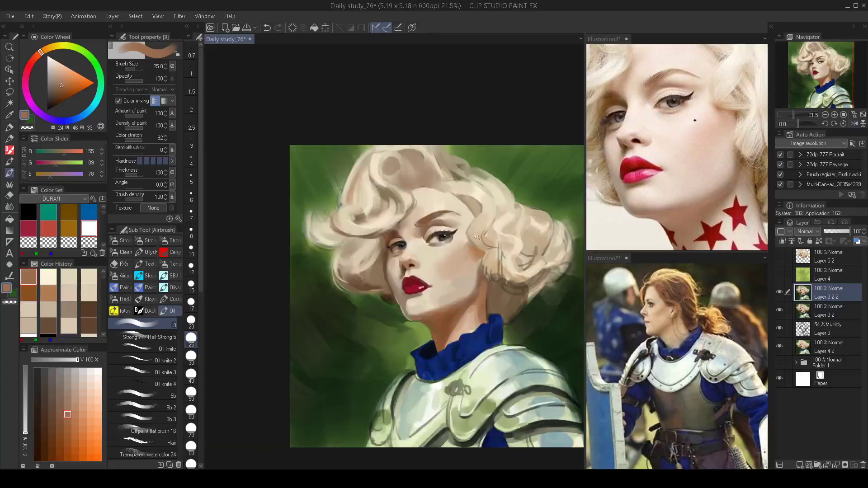
# Clean up the near eye's lower lid with sampled cream (RGB 226, 210, 185) at brush size 8.
pyautogui.scroll(4, 477, 236)
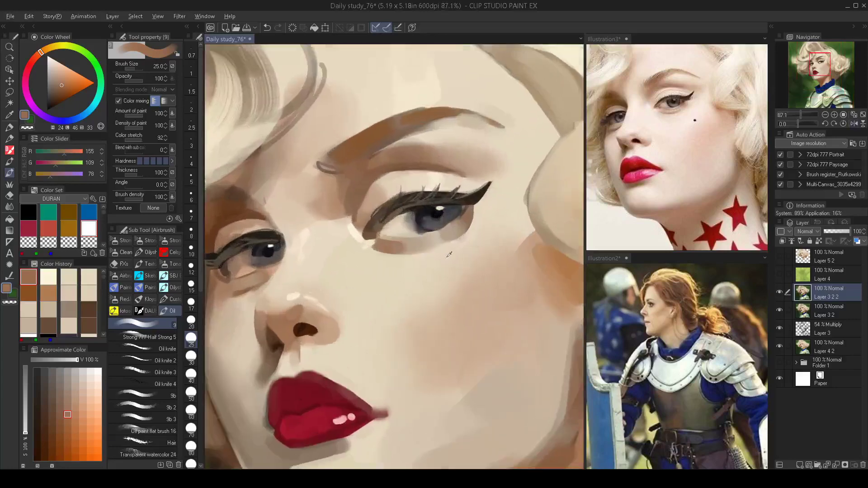
pyautogui.keyDown('alt'); pyautogui.click(449, 255); pyautogui.keyUp('alt')
pyautogui.press('[')
pyautogui.press('[')
pyautogui.press('[')
pyautogui.press('[')
pyautogui.press('[')
pyautogui.press('[')
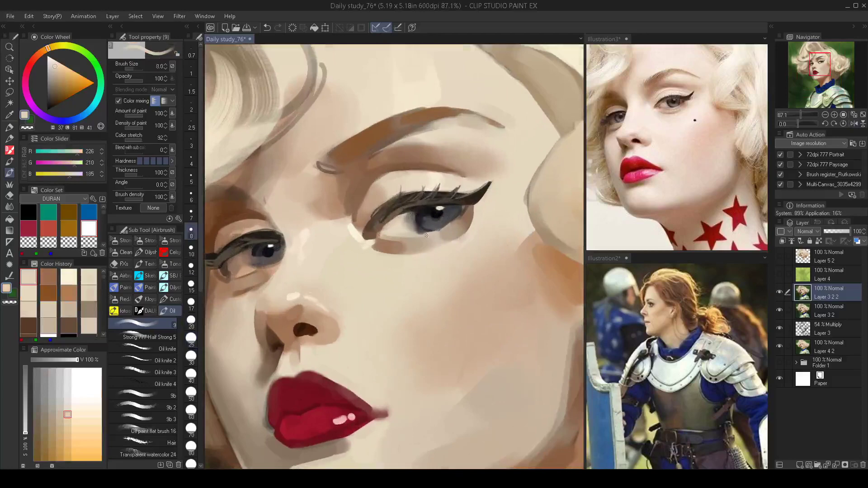
pyautogui.moveTo(426, 236)
pyautogui.mouseDown()
pyautogui.moveTo(461, 214)
pyautogui.moveTo(413, 237)
pyautogui.moveTo(461, 210)
pyautogui.mouseUp()
pyautogui.moveTo(375, 263); pyautogui.dragTo(478, 250)
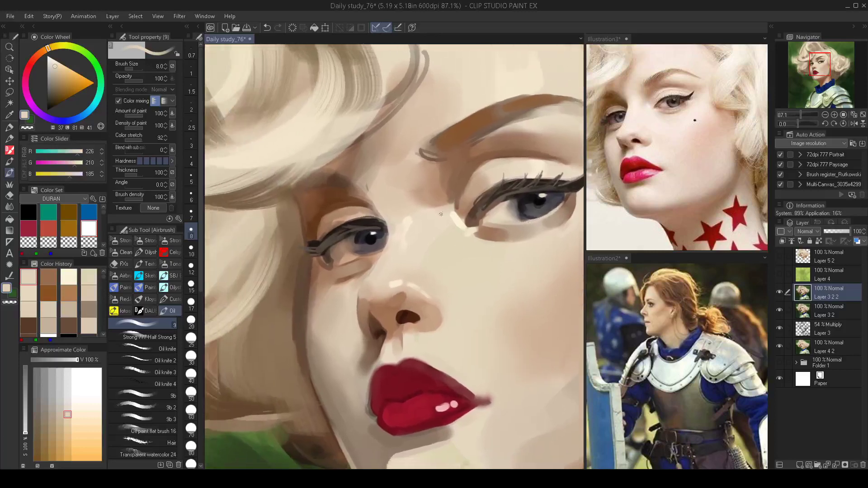
# Lighten the far eye's lower lid with sampled cream (RGB 232, 217, 195) at brush size 8.
pyautogui.keyDown('alt'); pyautogui.click(372, 256); pyautogui.keyUp('alt')
pyautogui.moveTo(377, 251); pyautogui.dragTo(364, 257)
pyautogui.scroll(-6, 368, 255)
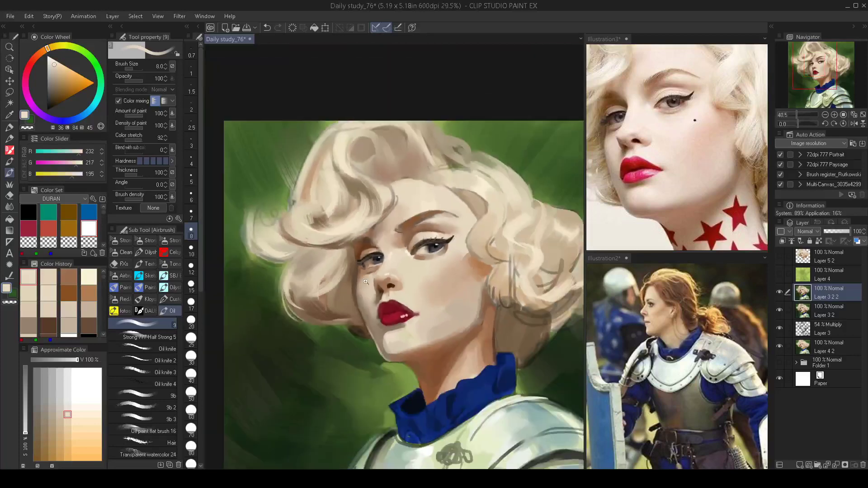
# Refine the far eye's outer corner with sampled brown (RGB 95, 75, 61) and near-black (RGB 28, 23, 19) at brush sizes 25 and 17.5.
pyautogui.scroll(6, 385, 283)
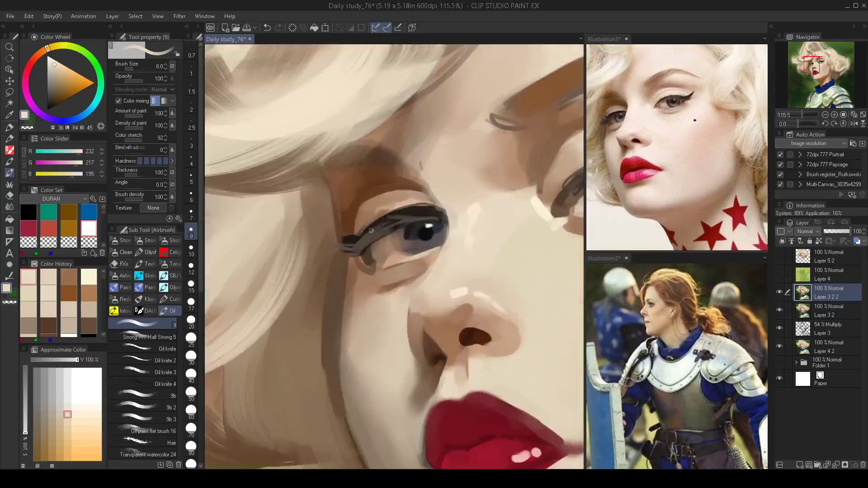
pyautogui.keyDown('alt'); pyautogui.click(375, 252); pyautogui.keyUp('alt')
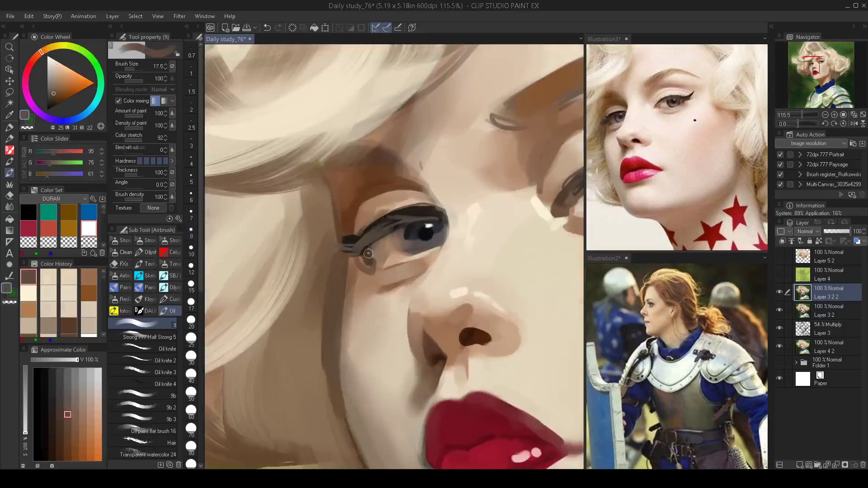
pyautogui.press(']')
pyautogui.press(']')
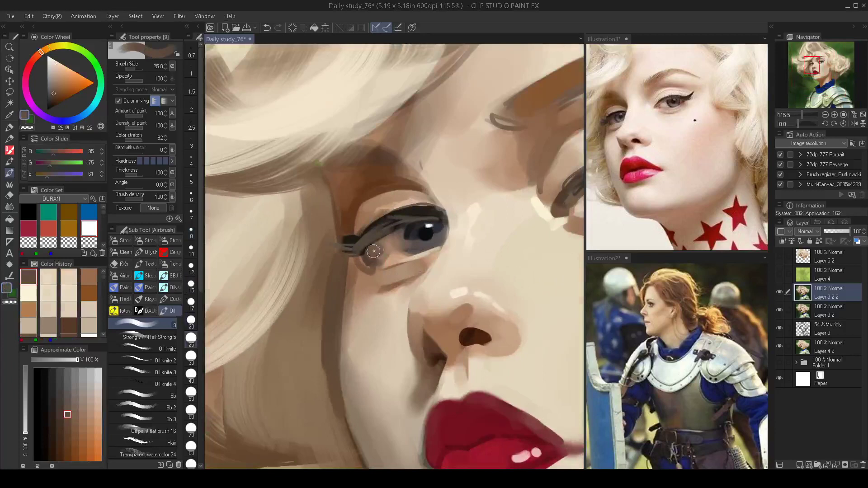
pyautogui.moveTo(377, 256)
pyautogui.mouseDown()
pyautogui.moveTo(381, 247)
pyautogui.moveTo(396, 255)
pyautogui.moveTo(386, 247)
pyautogui.mouseUp()
pyautogui.press('[')
pyautogui.press('[')
pyautogui.keyDown('alt'); pyautogui.click(369, 231); pyautogui.keyUp('alt')
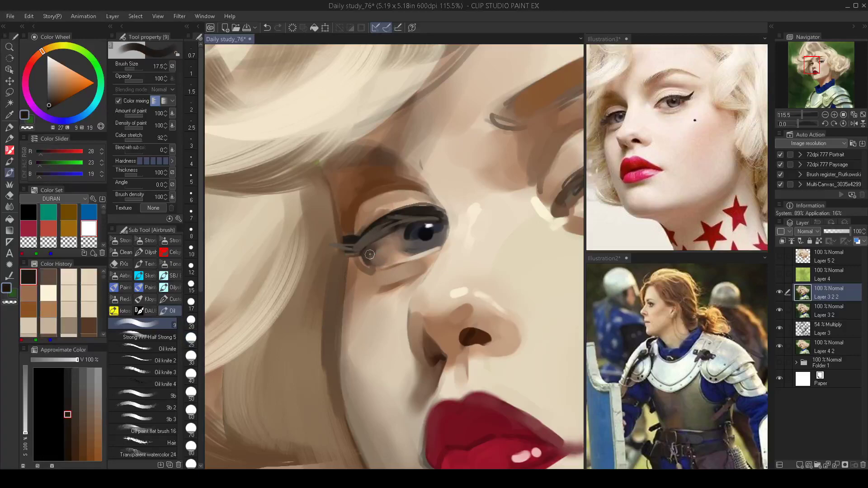
pyautogui.scroll(-5, 370, 254)
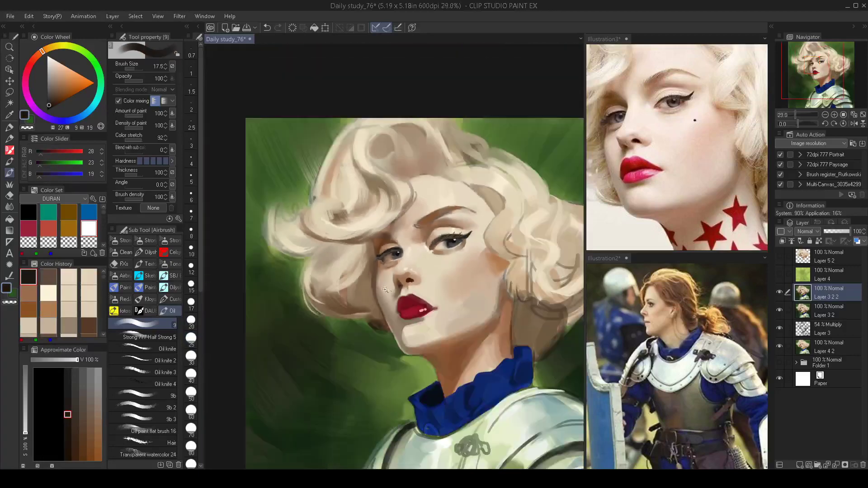
pyautogui.scroll(-1, 385, 289)
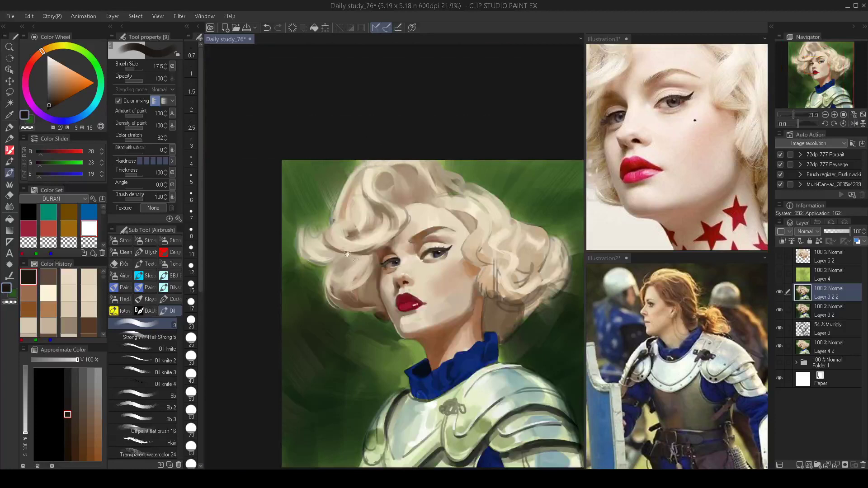
# Add a new layer above Layer 3 2 2 for the neck tattoos and set its blending mode to Multiply.
pyautogui.moveTo(378, 343); pyautogui.dragTo(344, 287)
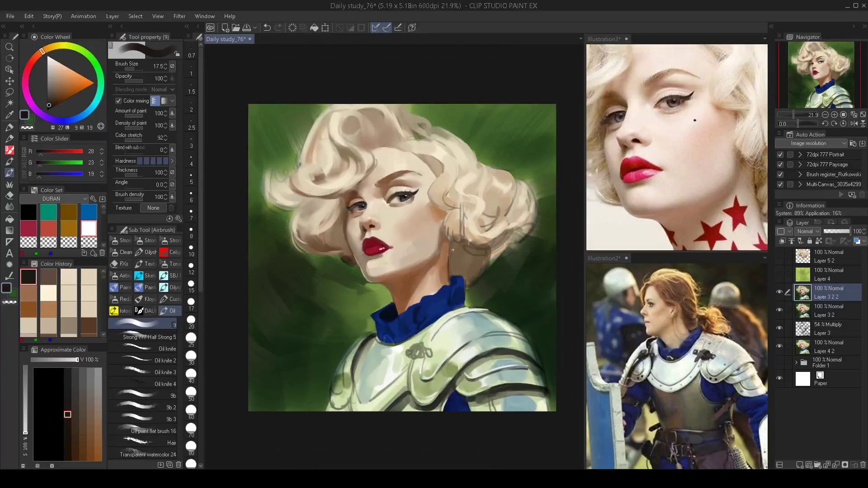
pyautogui.scroll(1, 453, 250)
pyautogui.click(730, 205)
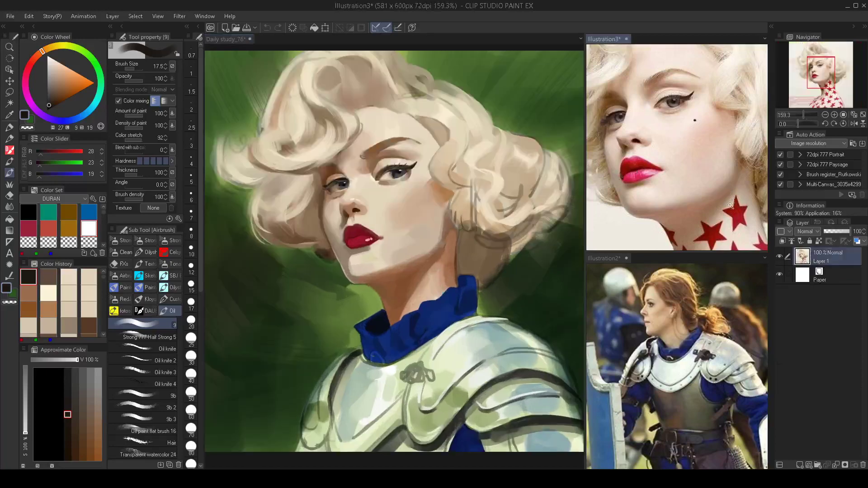
pyautogui.moveTo(731, 205); pyautogui.dragTo(701, 194)
pyautogui.moveTo(431, 302); pyautogui.dragTo(446, 310)
pyautogui.moveTo(446, 309); pyautogui.dragTo(431, 320)
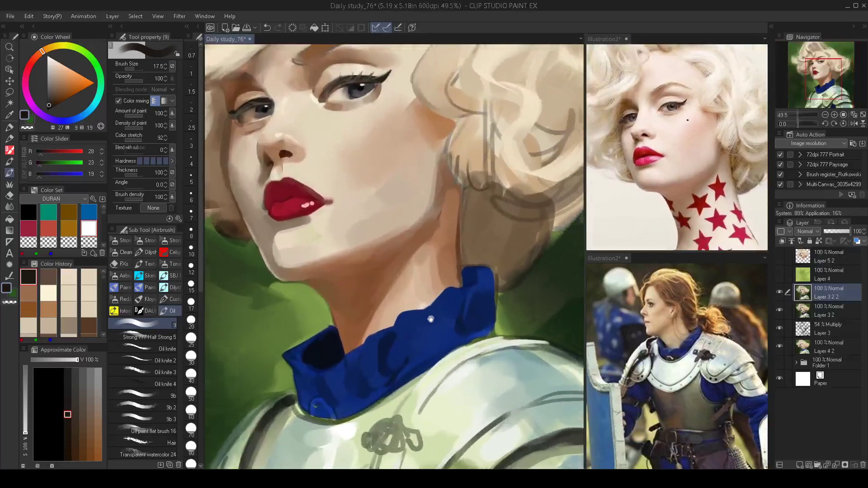
pyautogui.hotkey('ctrl', 'shift', 'n')
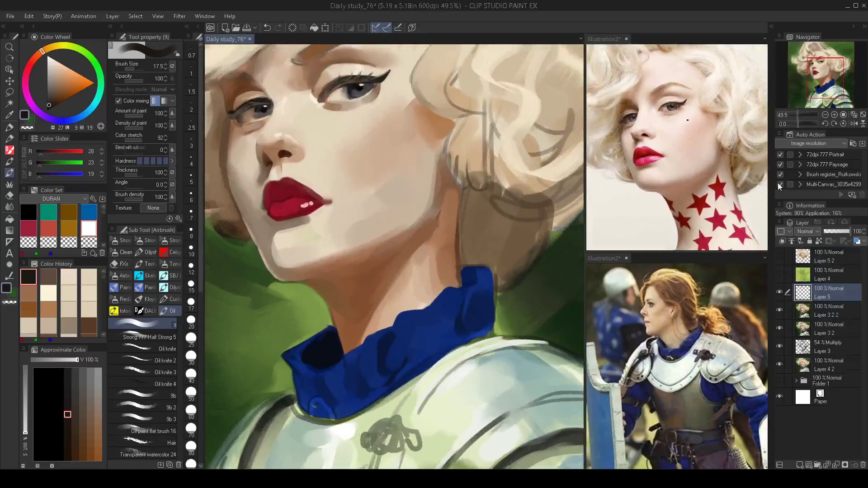
pyautogui.click(805, 259)
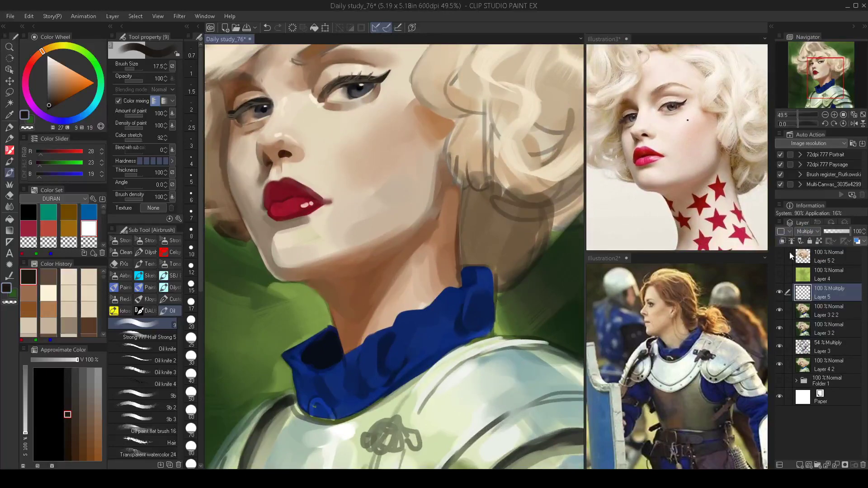
# Choose bright red (RGB 214, 53, 62) as the painting colour, reducing the brush size to 12.5.
pyautogui.click(28, 68)
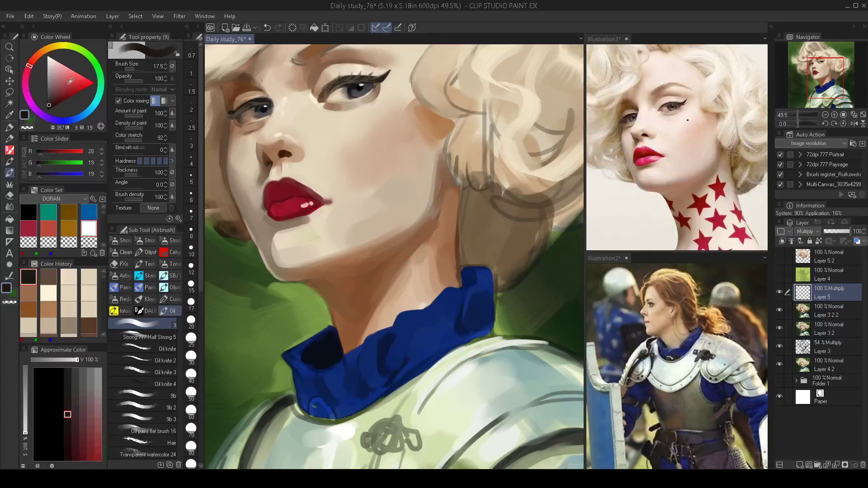
pyautogui.click(79, 86)
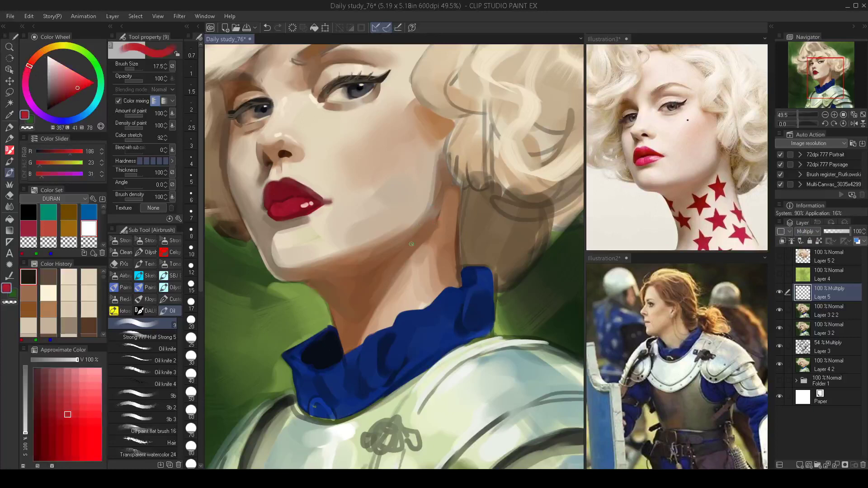
pyautogui.click(190, 285)
pyautogui.moveTo(83, 86); pyautogui.dragTo(79, 79)
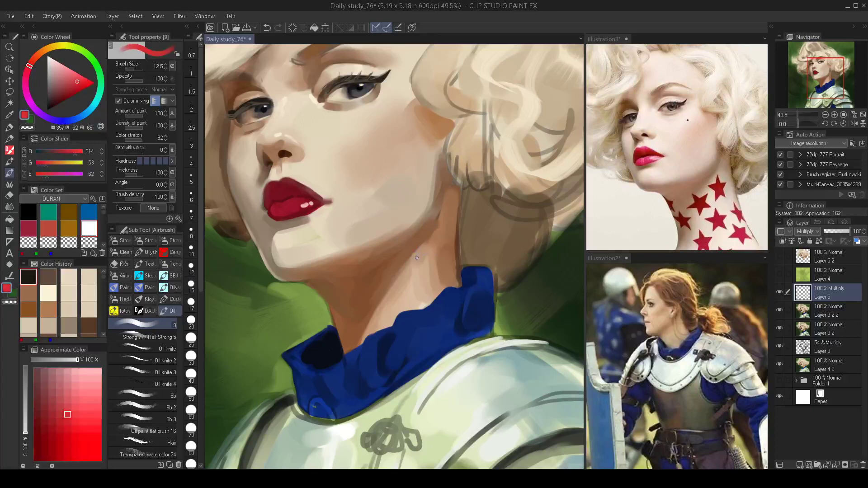
# Try to paint a red five-pointed star freehand on the neck, raising the brush size to 35.
pyautogui.click(191, 320)
pyautogui.moveTo(422, 241)
pyautogui.mouseDown()
pyautogui.moveTo(415, 267)
pyautogui.moveTo(435, 267)
pyautogui.moveTo(403, 254)
pyautogui.moveTo(410, 279)
pyautogui.moveTo(426, 254)
pyautogui.moveTo(437, 275)
pyautogui.moveTo(407, 259)
pyautogui.moveTo(434, 255)
pyautogui.moveTo(417, 271)
pyautogui.moveTo(437, 276)
pyautogui.mouseUp()
pyautogui.hotkey('ctrl', 'z')
pyautogui.press(']')
pyautogui.press(']')
pyautogui.press(']')
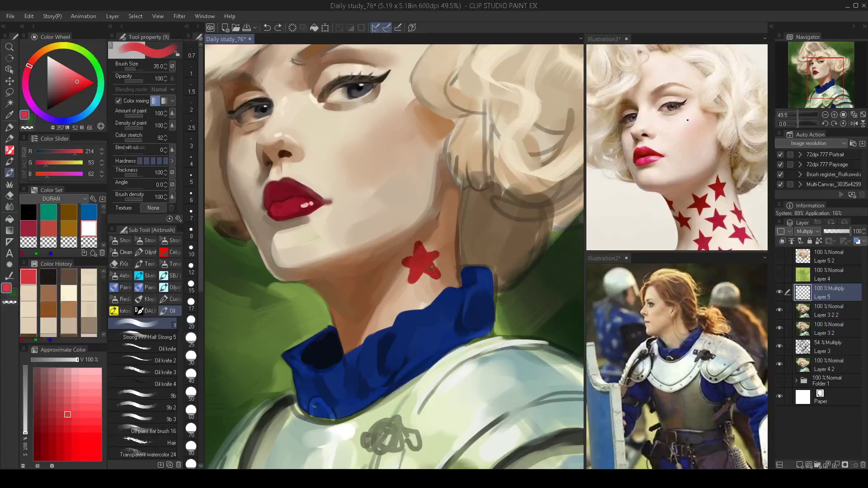
# Try to sharpen the neck star's points with transparent colour at brush size 15, and undo the whole star.
pyautogui.press('c')
pyautogui.press('[')
pyautogui.press('[')
pyautogui.press('[')
pyautogui.press('[')
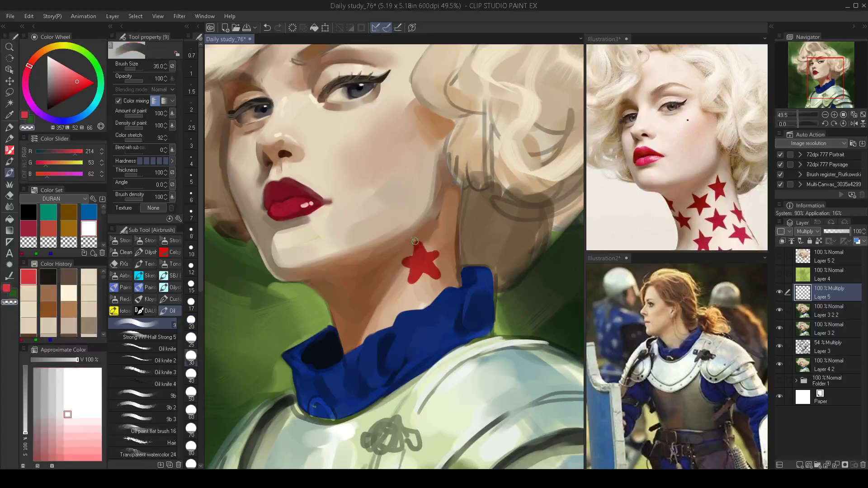
pyautogui.moveTo(413, 251); pyautogui.dragTo(409, 256)
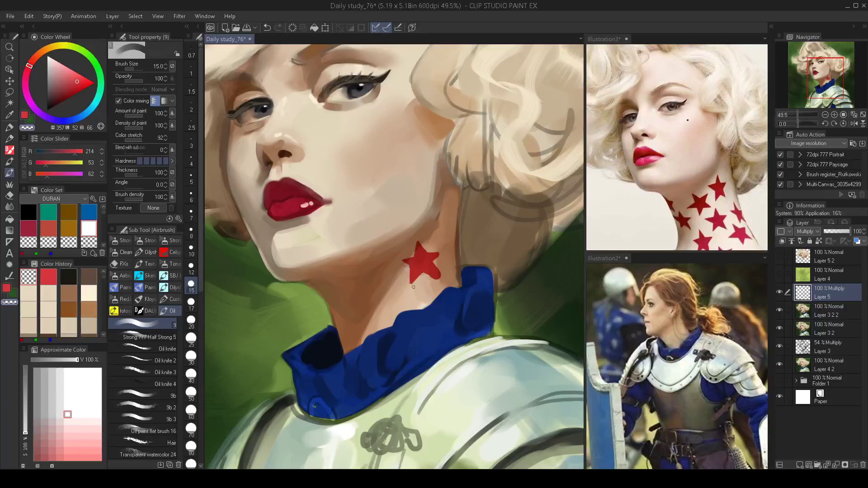
pyautogui.hotkey('ctrl', 'z')
pyautogui.moveTo(442, 278); pyautogui.dragTo(426, 275)
pyautogui.hotkey('ctrl', 'z')
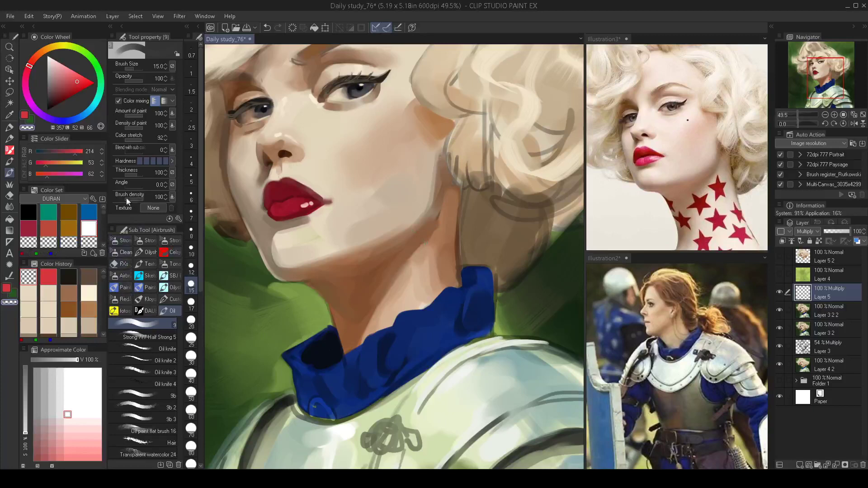
# Set up the Polygon figure tool with 5 corners, brush size 10 and a fixed 1:1 aspect ratio.
pyautogui.click(9, 243)
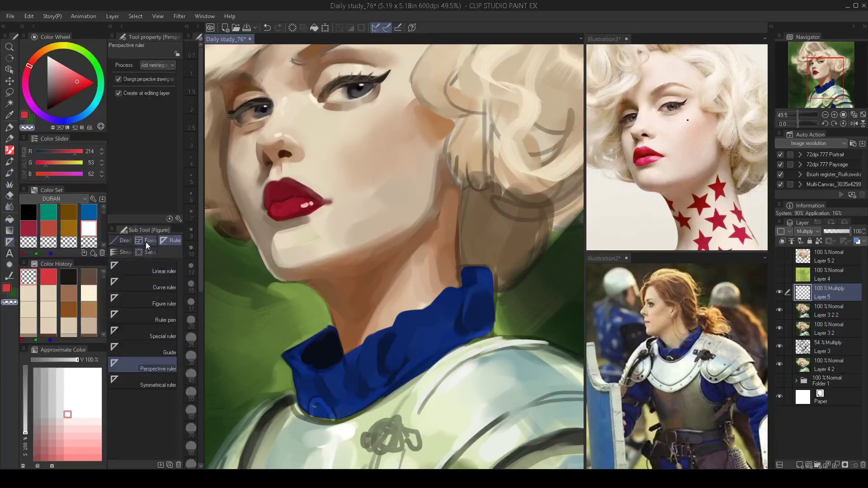
pyautogui.click(123, 242)
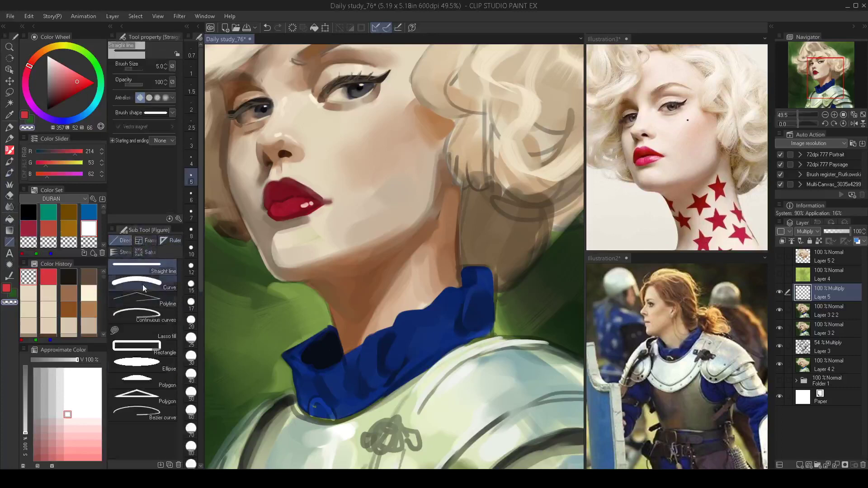
pyautogui.click(145, 396)
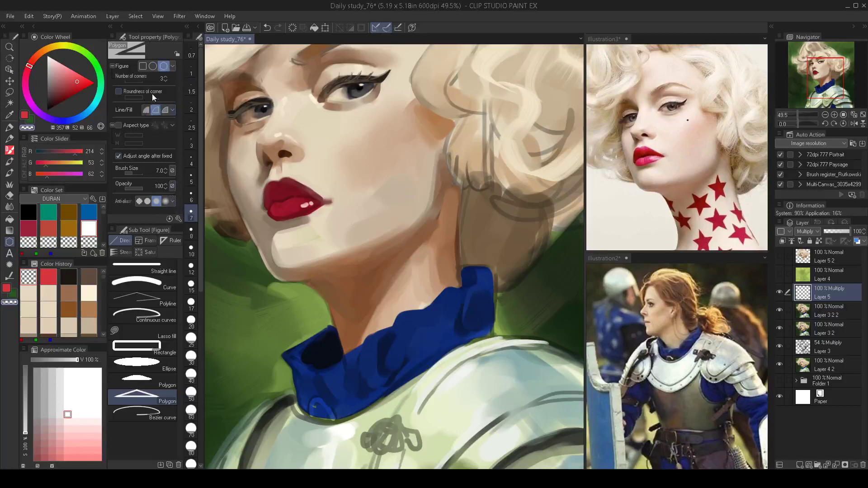
pyautogui.click(166, 76)
pyautogui.click(166, 76)
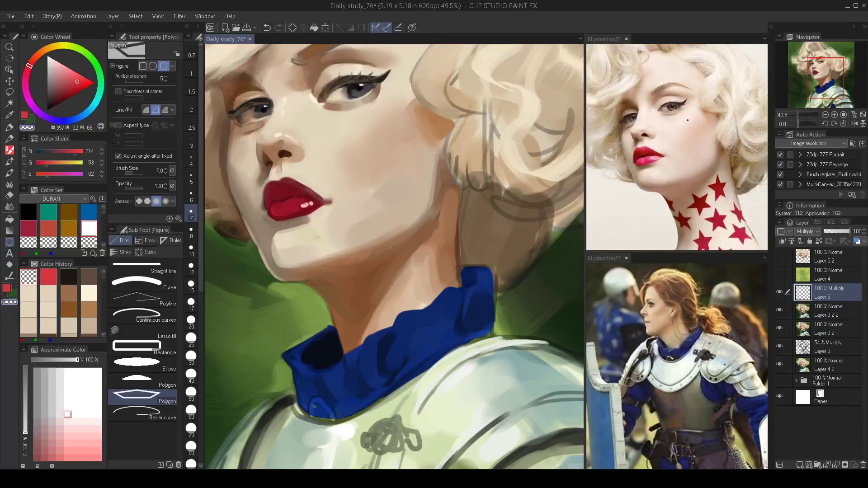
pyautogui.press(']')
pyautogui.press('[')
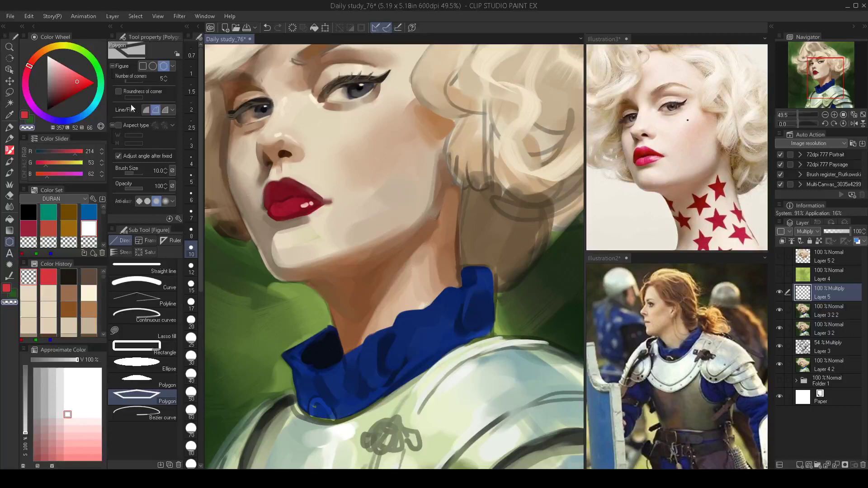
pyautogui.click(120, 126)
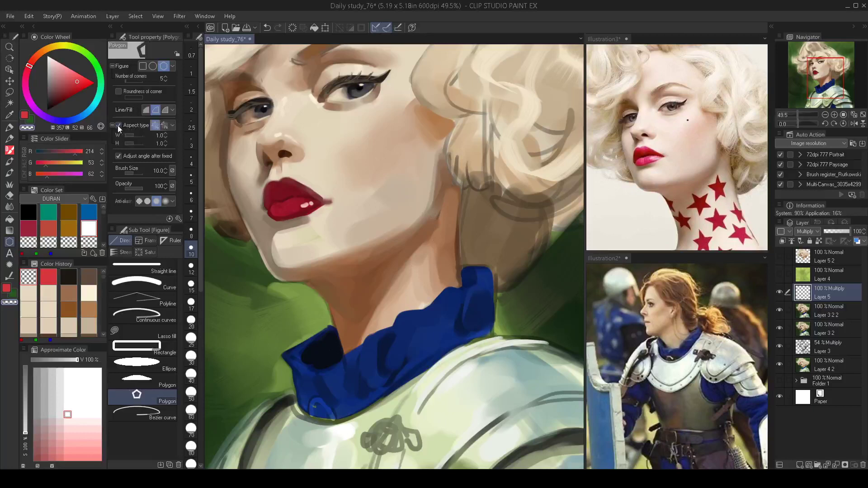
# Try to draw the edges of a neck star with the Straight line tool at brush size 5.
pyautogui.click(140, 266)
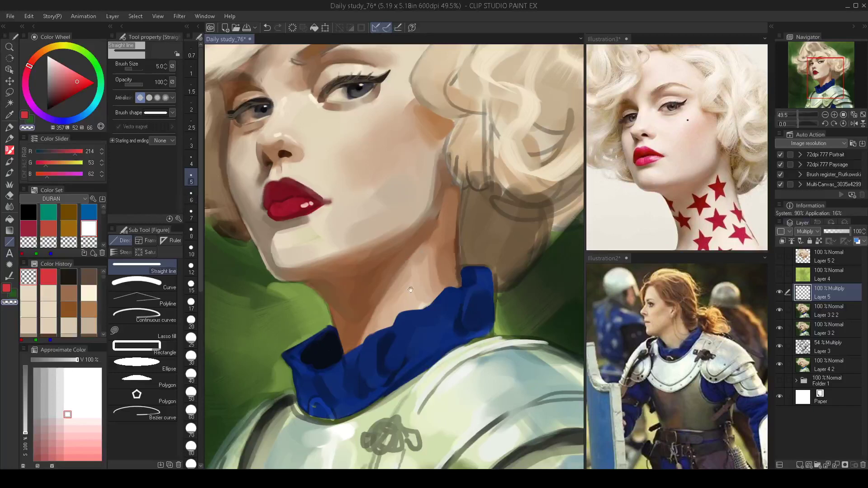
pyautogui.moveTo(419, 286); pyautogui.dragTo(439, 295)
pyautogui.moveTo(437, 277); pyautogui.dragTo(430, 304)
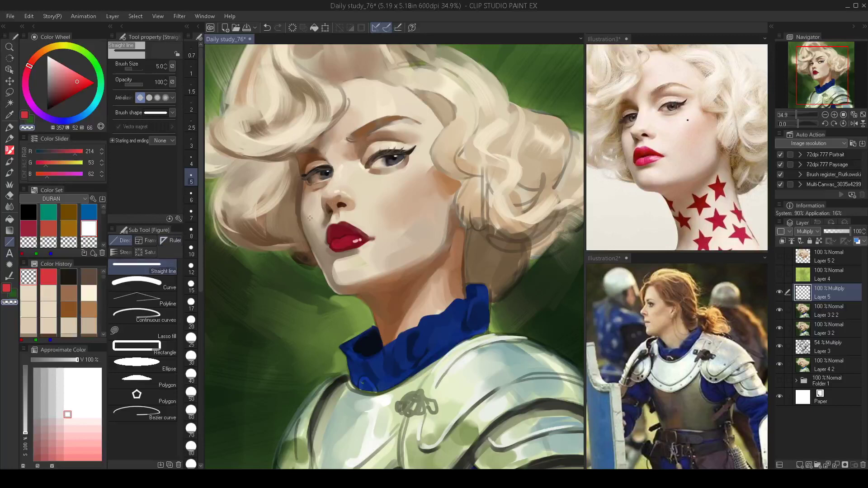
# Return to oil brush 9 with the red painting colour active, and test a diagonal stroke on the cheek, undoing it.
pyautogui.press('b')
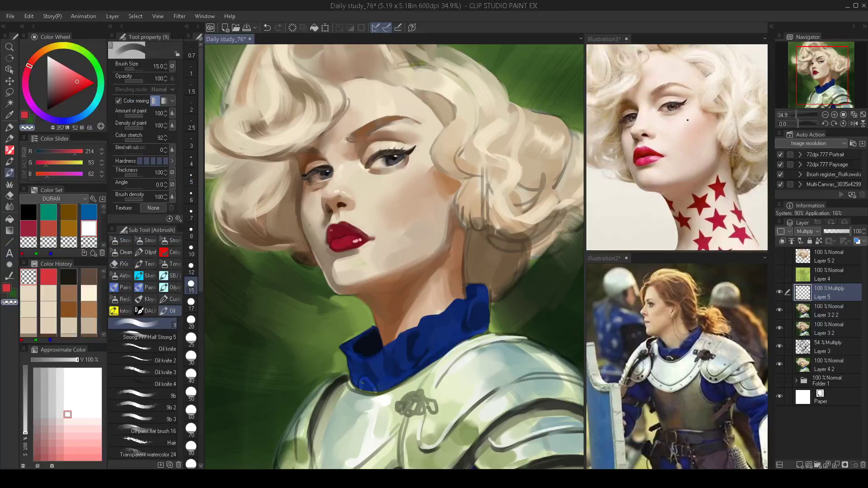
pyautogui.click(30, 68)
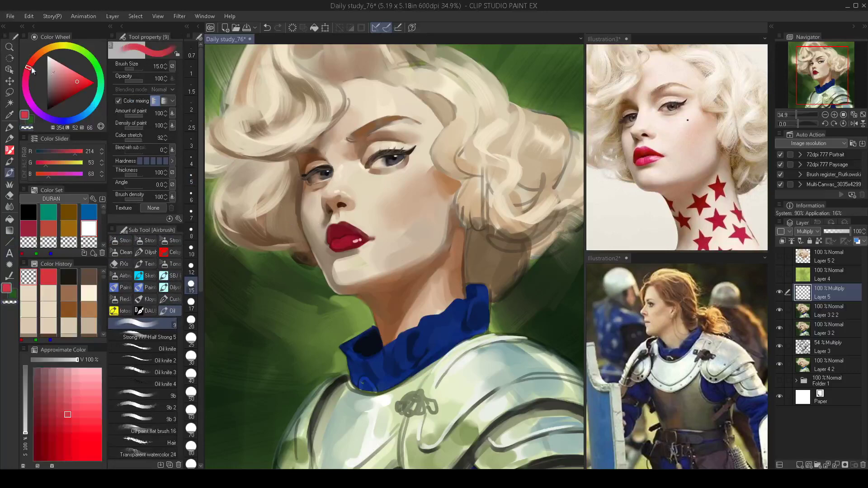
pyautogui.scroll(3, 418, 223)
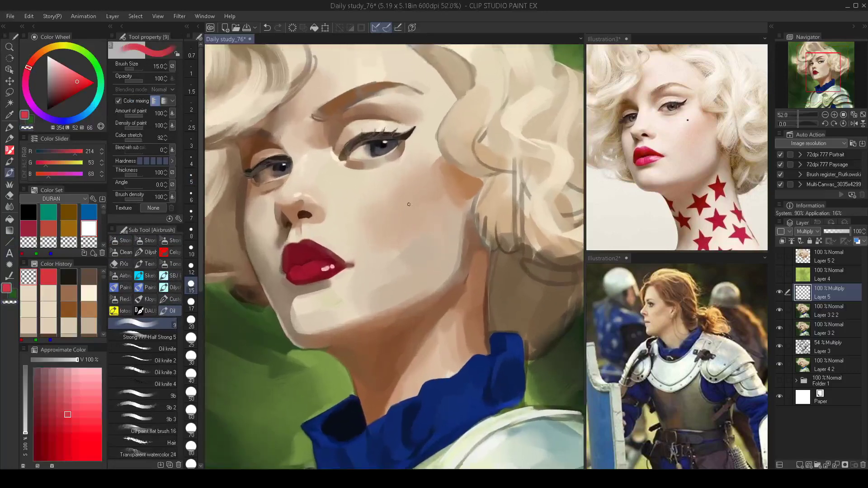
pyautogui.moveTo(412, 194); pyautogui.dragTo(393, 258)
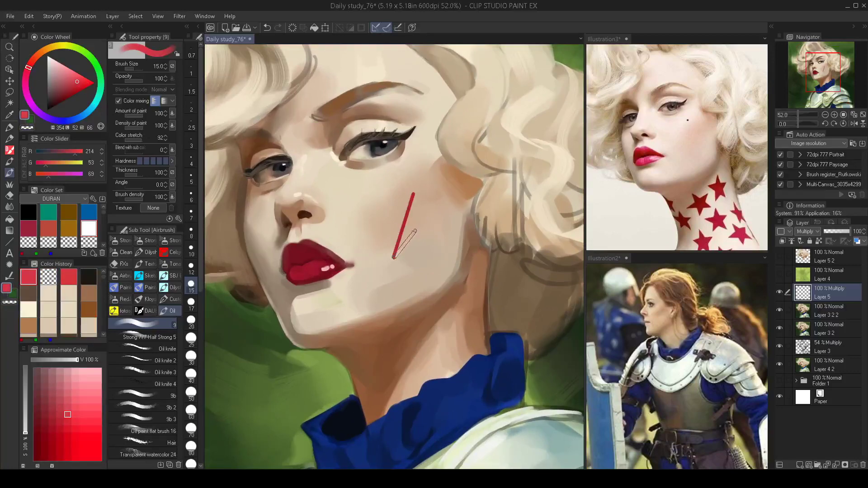
pyautogui.hotkey('ctrl', 'z')
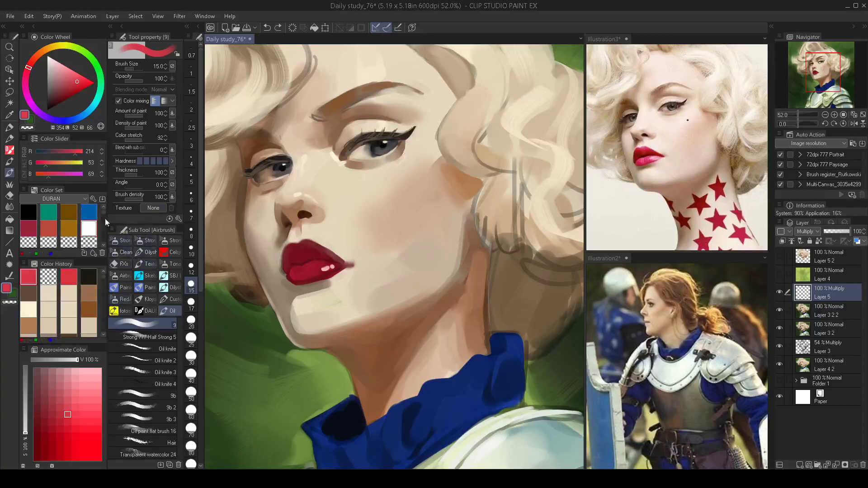
# Try placing a 16-line symmetrical ruler with line symmetry on the cheek, and undo it.
pyautogui.click(9, 242)
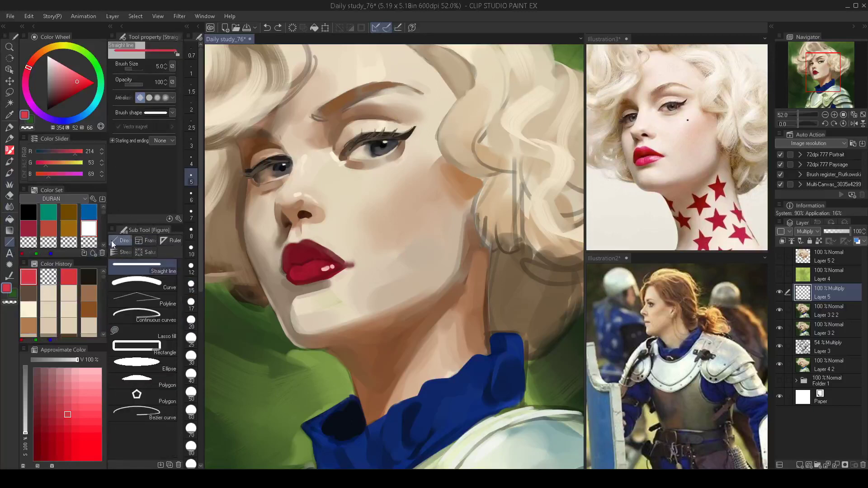
pyautogui.click(174, 241)
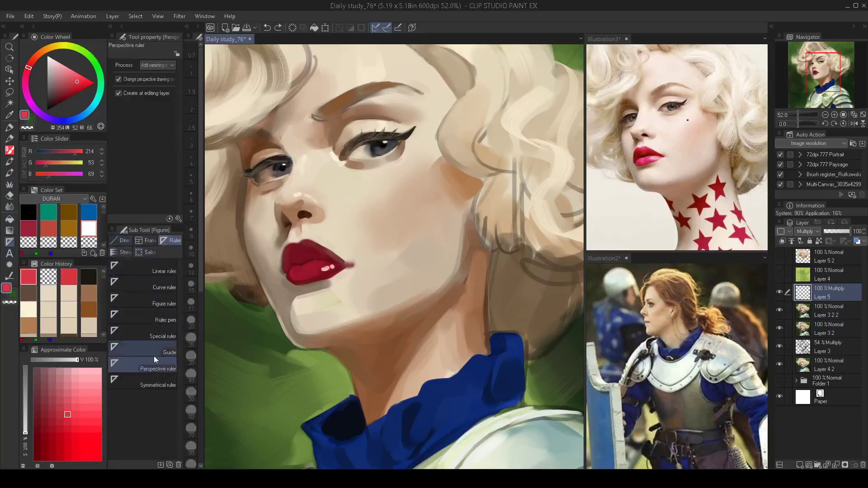
pyautogui.click(160, 382)
pyautogui.moveTo(412, 250); pyautogui.dragTo(412, 254)
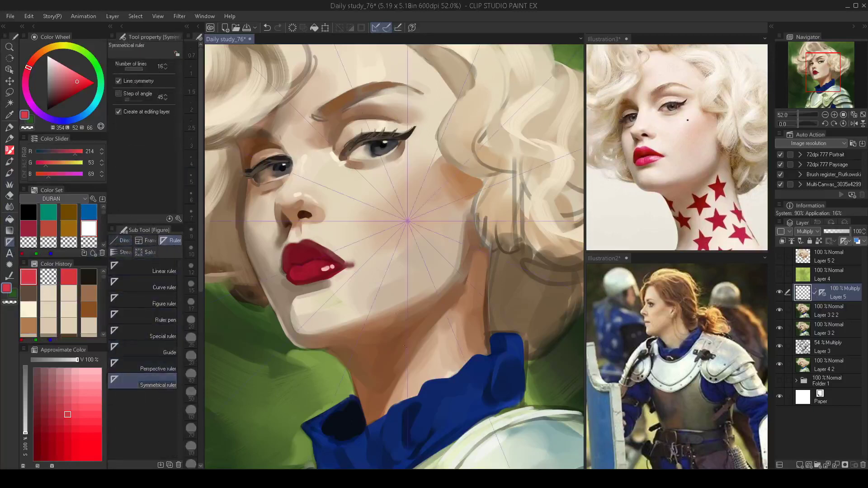
pyautogui.hotkey('ctrl', 'z')
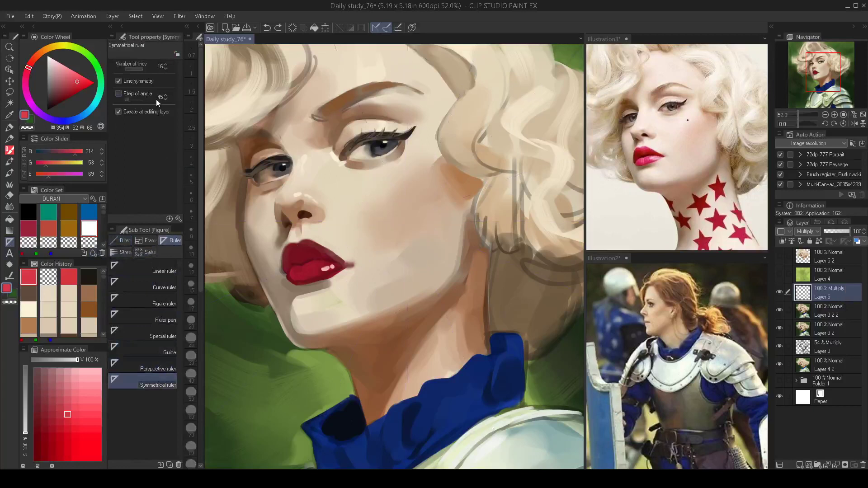
# Place a vertical symmetrical ruler with 2 lines over the cheek on the Multiply layer.
pyautogui.click(161, 66)
pyautogui.write('2')
pyautogui.press('Return')
pyautogui.moveTo(408, 239); pyautogui.dragTo(408, 283)
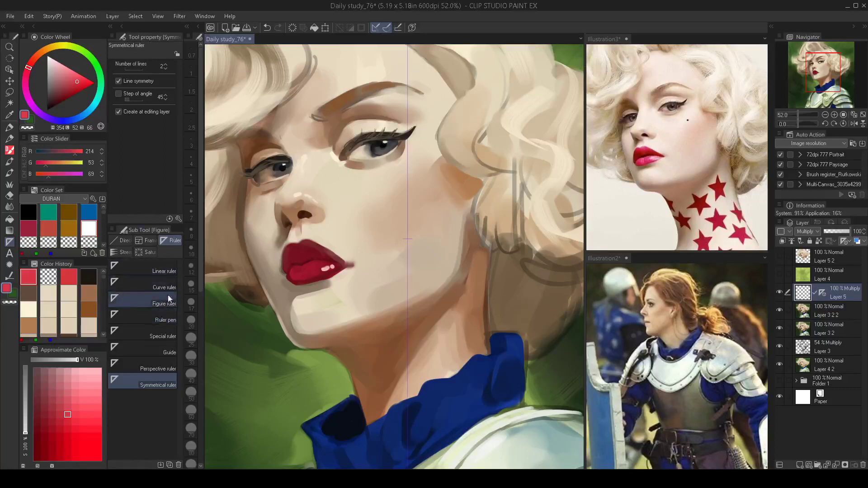
# Outline a red five-pointed star across the symmetry axis with straight size 15 oil brush strokes.
pyautogui.press('b')
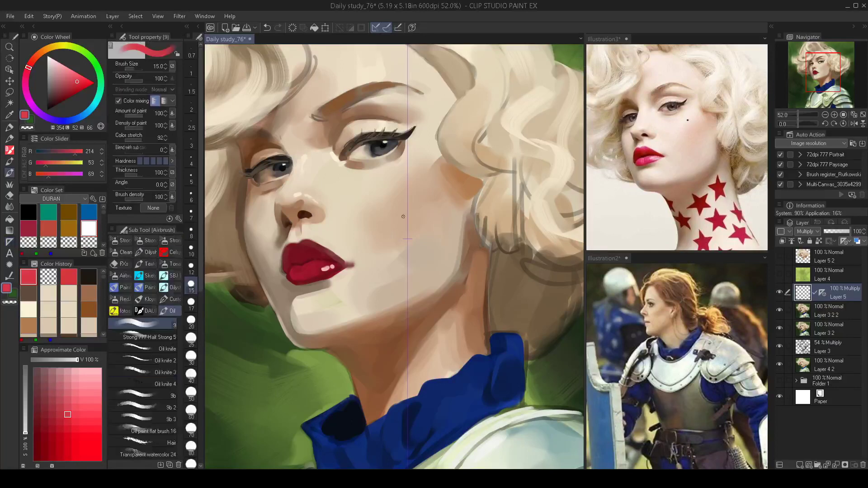
pyautogui.moveTo(407, 211); pyautogui.dragTo(393, 247)
pyautogui.hotkey('ctrl', 'z')
pyautogui.click(407, 213)
pyautogui.keyDown('shift'); pyautogui.click(377, 313); pyautogui.keyUp('shift')
pyautogui.keyDown('shift'); pyautogui.click(407, 271); pyautogui.keyUp('shift')
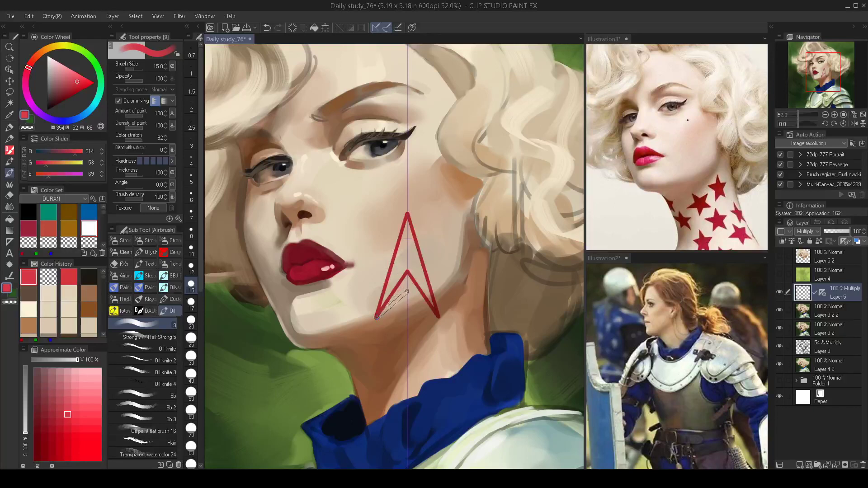
pyautogui.keyDown('shift'); pyautogui.click(407, 288); pyautogui.keyUp('shift')
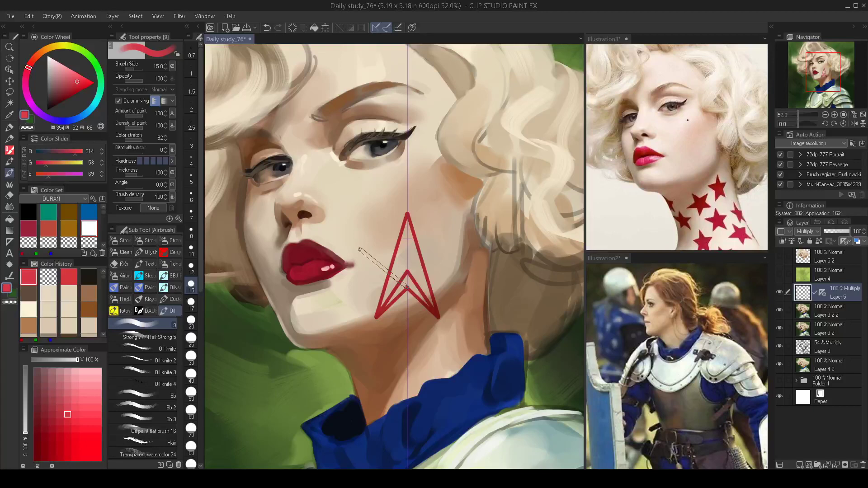
pyautogui.keyDown('shift'); pyautogui.click(359, 249); pyautogui.keyUp('shift')
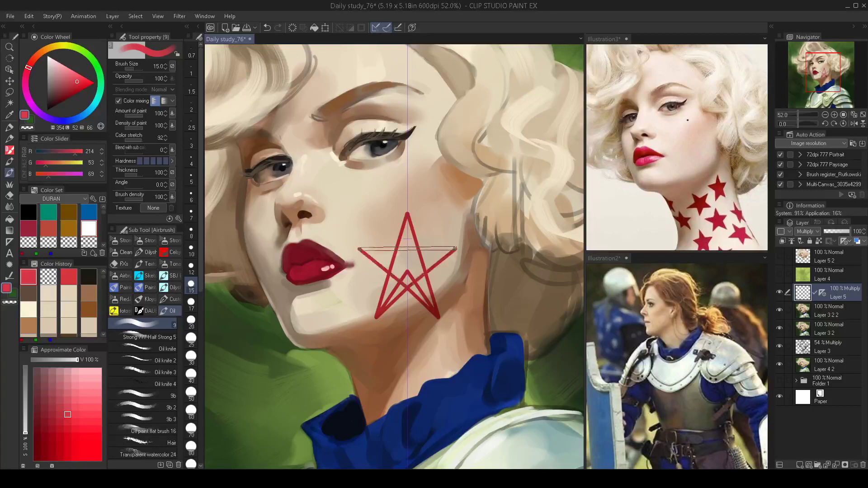
pyautogui.keyDown('shift'); pyautogui.click(456, 249); pyautogui.keyUp('shift')
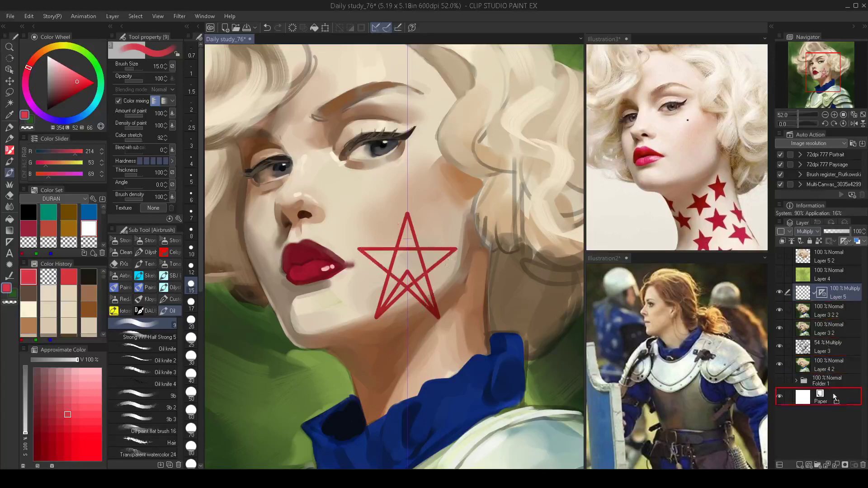
# Delete the symmetrical ruler from the layer and paint the star's inside solid red, adjusting the brush size as needed.
pyautogui.moveTo(866, 456); pyautogui.dragTo(864, 465)
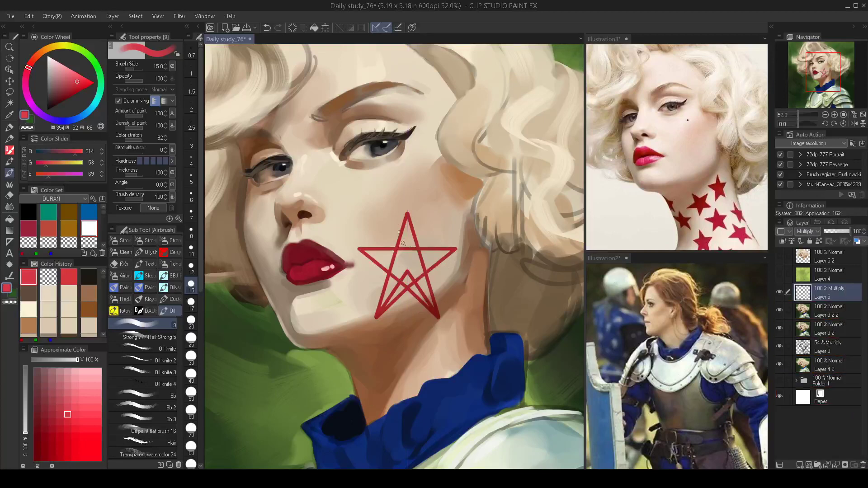
pyautogui.click(191, 321)
pyautogui.moveTo(408, 219)
pyautogui.mouseDown()
pyautogui.moveTo(401, 258)
pyautogui.moveTo(405, 226)
pyautogui.moveTo(407, 262)
pyautogui.moveTo(391, 248)
pyautogui.moveTo(406, 227)
pyautogui.moveTo(415, 265)
pyautogui.moveTo(413, 253)
pyautogui.moveTo(398, 271)
pyautogui.moveTo(375, 254)
pyautogui.moveTo(392, 253)
pyautogui.moveTo(368, 252)
pyautogui.moveTo(401, 274)
pyautogui.moveTo(393, 281)
pyautogui.moveTo(395, 270)
pyautogui.moveTo(406, 278)
pyautogui.moveTo(385, 298)
pyautogui.moveTo(398, 291)
pyautogui.moveTo(393, 243)
pyautogui.moveTo(431, 306)
pyautogui.moveTo(417, 254)
pyautogui.moveTo(427, 252)
pyautogui.moveTo(414, 252)
pyautogui.moveTo(450, 251)
pyautogui.moveTo(423, 272)
pyautogui.mouseUp()
pyautogui.press(']')
pyautogui.press(']')
pyautogui.press(']')
pyautogui.press('[')
pyautogui.press('[')
pyautogui.press('[')
pyautogui.press(']')
pyautogui.press(']')
pyautogui.press(']')
pyautogui.press('[')
pyautogui.press('[')
pyautogui.press('[')
pyautogui.press('[')
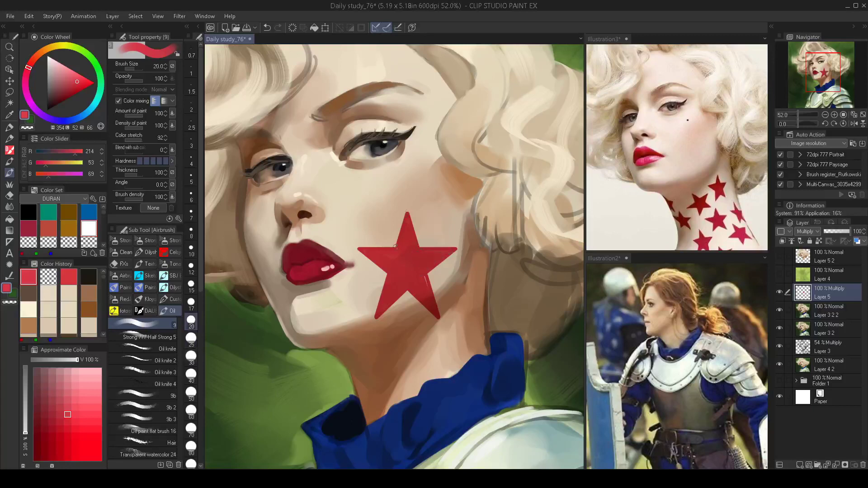
pyautogui.press(']')
pyautogui.press(']')
# Shrink the star to about 45% width and 37% height, widen its upper corners, and place it on the neck below the ear.
pyautogui.hotkey('ctrl', 't')
pyautogui.moveTo(458, 213); pyautogui.dragTo(440, 240)
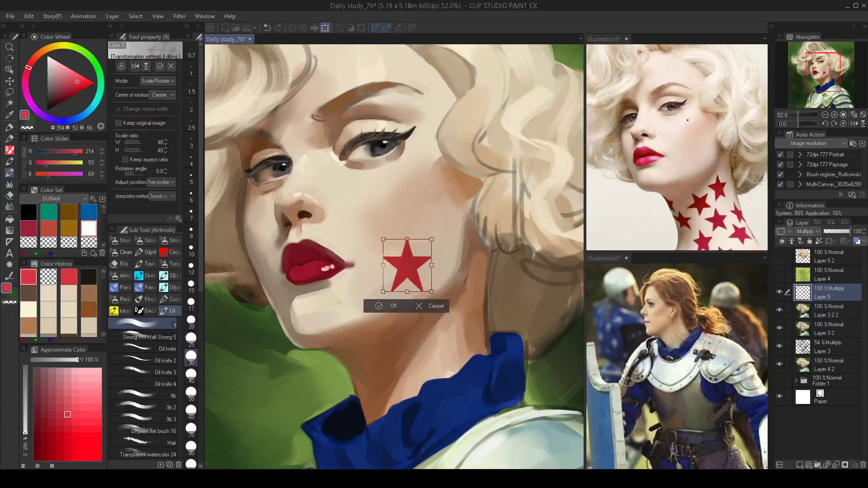
pyautogui.moveTo(383, 240); pyautogui.dragTo(378, 239)
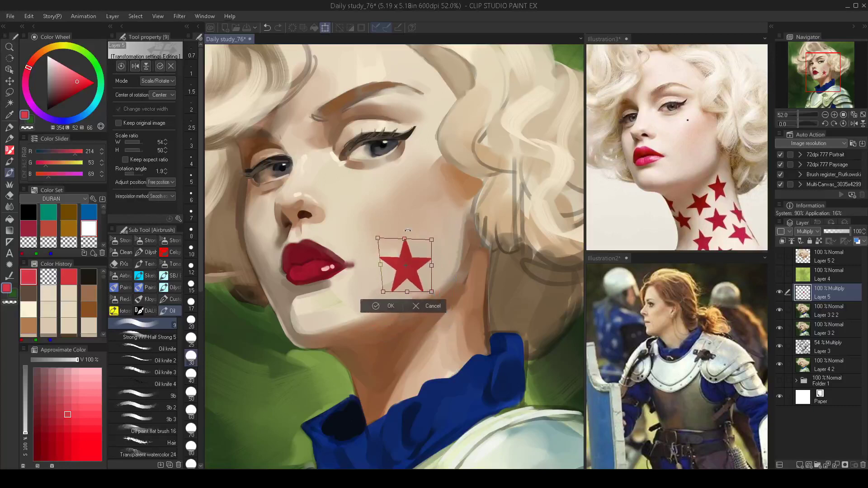
pyautogui.moveTo(433, 242); pyautogui.dragTo(437, 239)
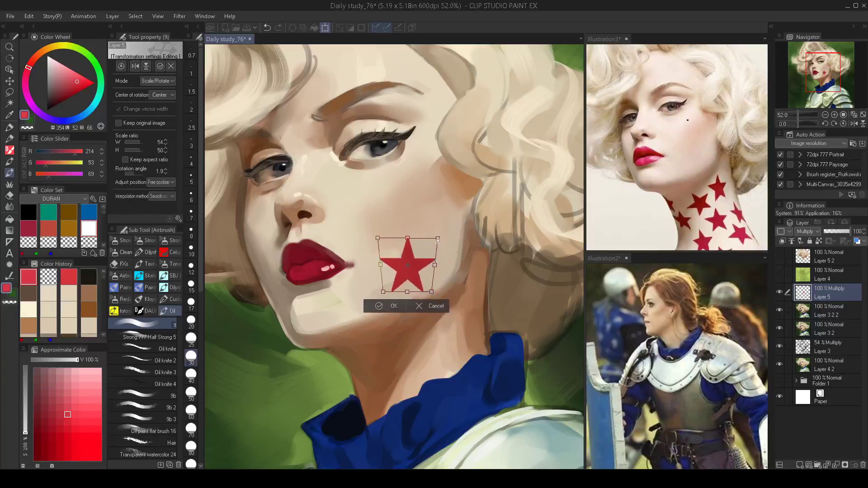
pyautogui.moveTo(431, 292); pyautogui.dragTo(464, 332)
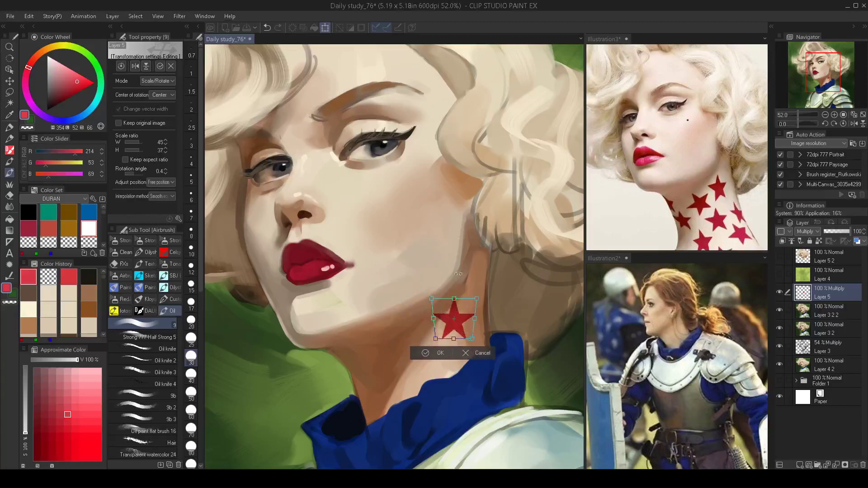
pyautogui.press('Return')
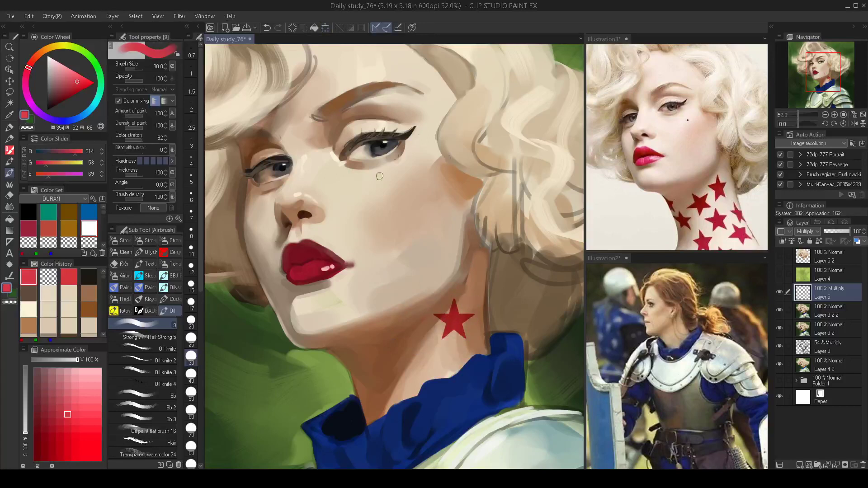
# Duplicate the star layer, then move and rotate the copy to the middle of the neck under the jaw.
pyautogui.scroll(-2, 380, 175)
pyautogui.moveTo(836, 291); pyautogui.dragTo(833, 305)
pyautogui.hotkey('ctrl', 't')
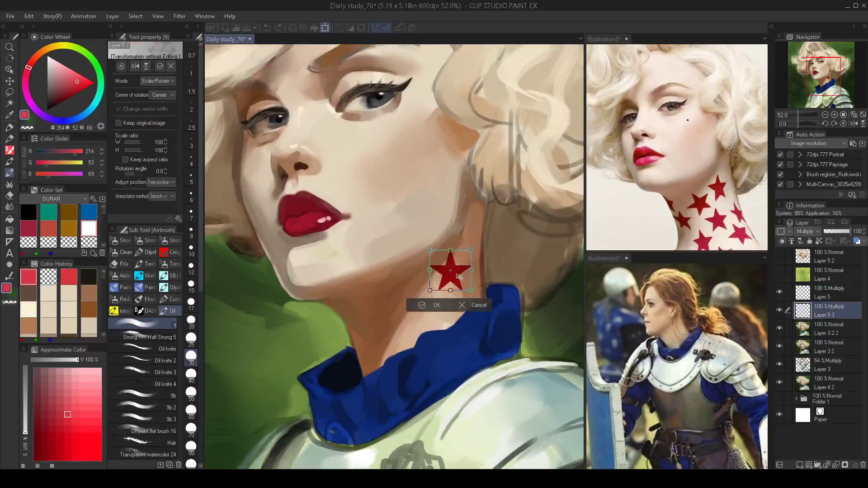
pyautogui.moveTo(458, 280); pyautogui.dragTo(406, 312)
pyautogui.moveTo(433, 270); pyautogui.dragTo(412, 241)
pyautogui.press('Return')
# Mesh-transform the middle neck star to bend its points along the neck's form.
pyautogui.hotkey('ctrl', 'shift', 't')
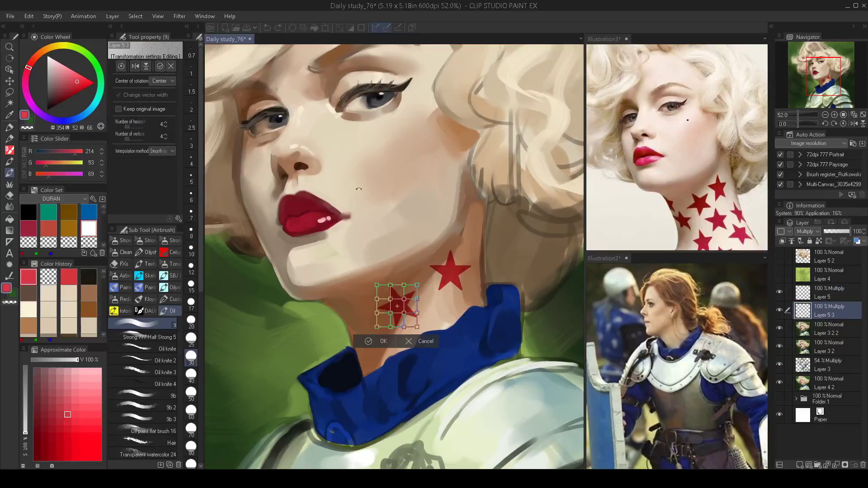
pyautogui.moveTo(391, 299); pyautogui.dragTo(383, 315)
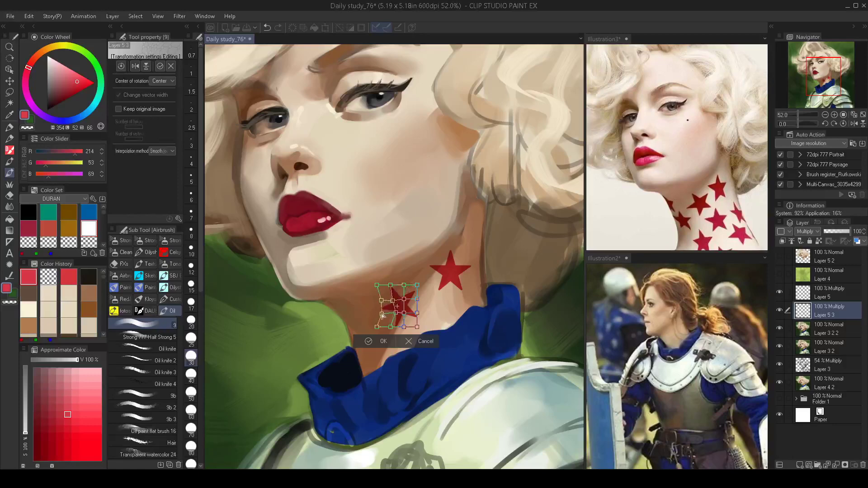
pyautogui.press('Return')
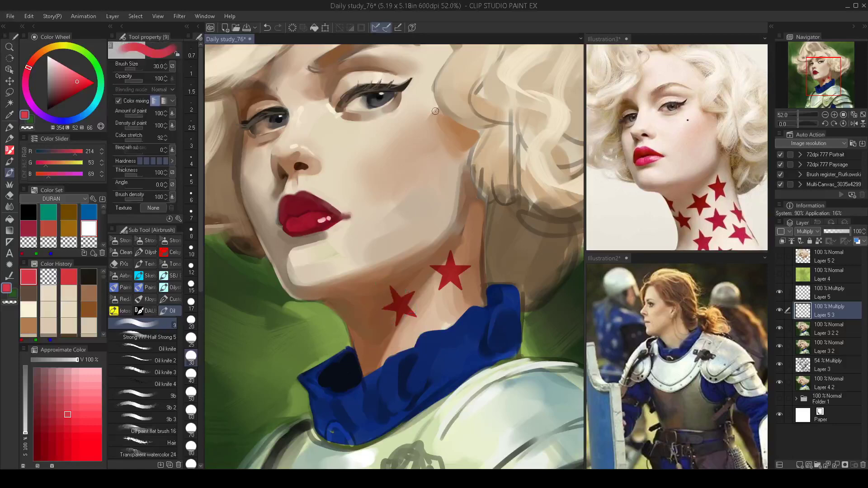
# Duplicate the middle star and place the copy at the neck's front edge, scaled to about 112% by 85% and rotated about 31°.
pyautogui.scroll(-8, 433, 305)
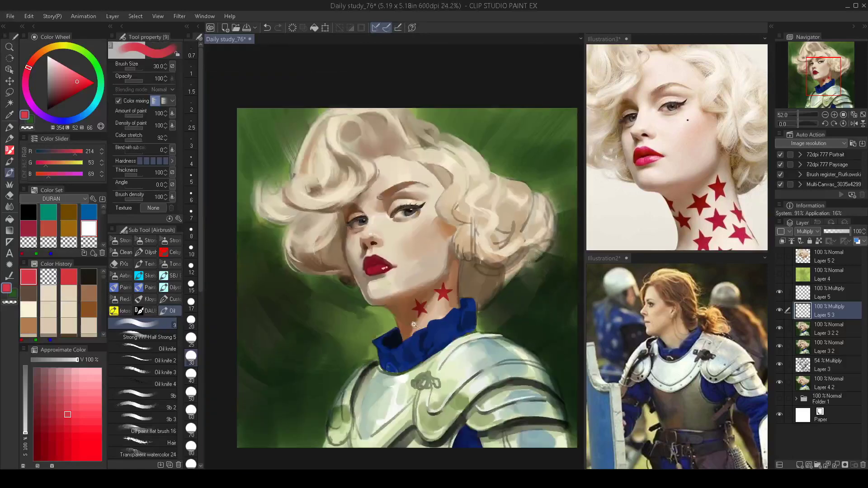
pyautogui.scroll(4, 432, 319)
pyautogui.moveTo(433, 320); pyautogui.dragTo(427, 335)
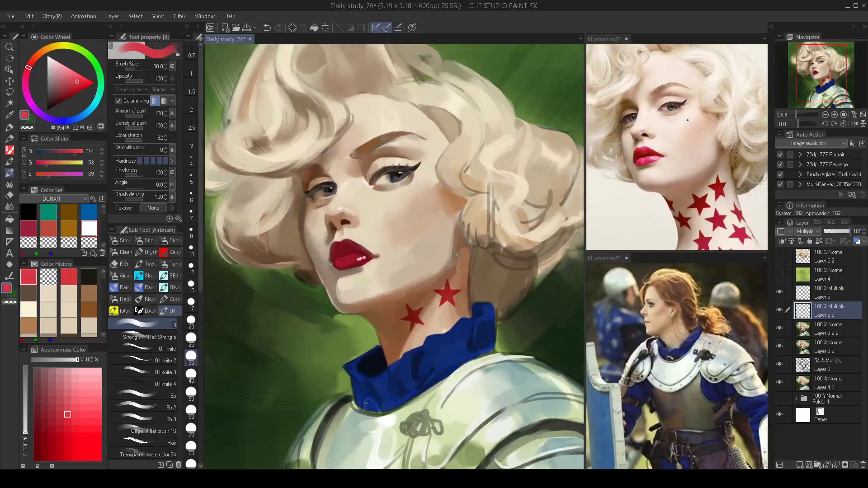
pyautogui.hotkey('ctrl', 'j')
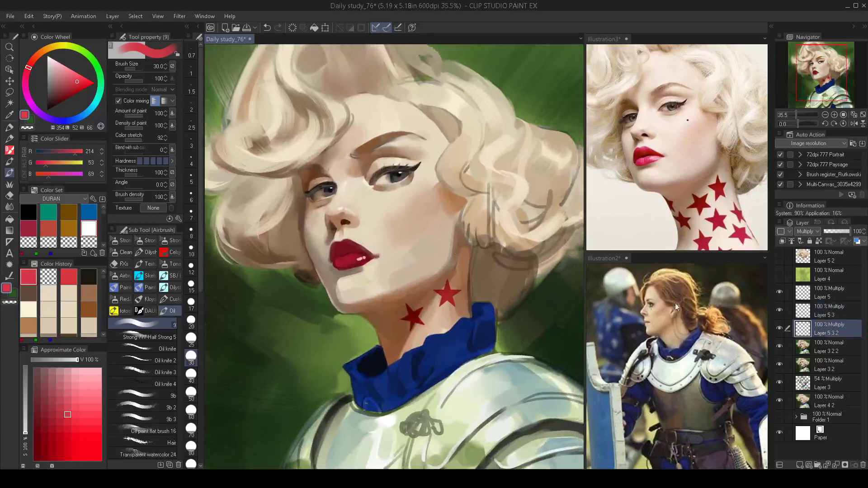
pyautogui.hotkey('ctrl', 't')
pyautogui.moveTo(421, 323); pyautogui.dragTo(383, 334)
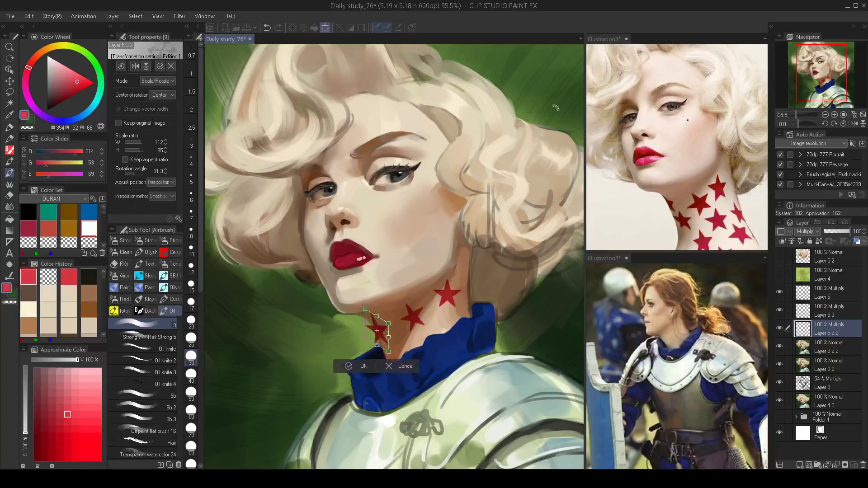
pyautogui.press('Return')
# Mesh-warp the star at the neck's front edge so its points wrap around the neck contour.
pyautogui.hotkey('ctrl', 'm')
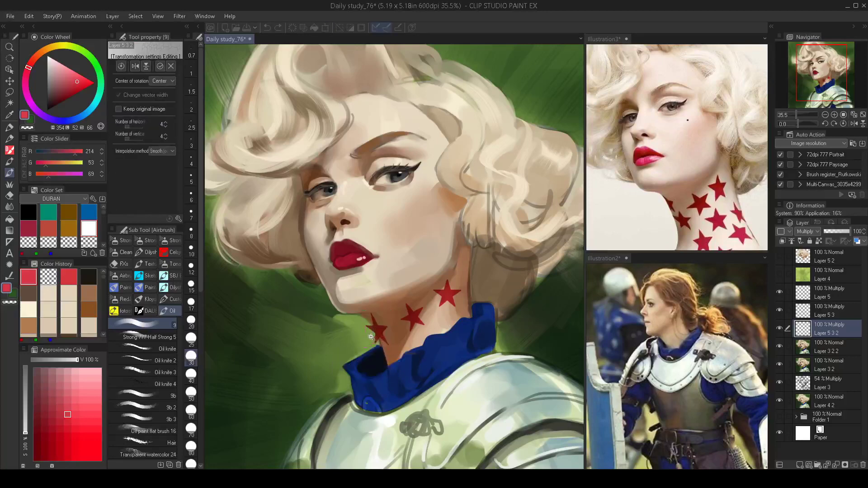
pyautogui.scroll(4, 372, 337)
pyautogui.moveTo(352, 269); pyautogui.dragTo(368, 302)
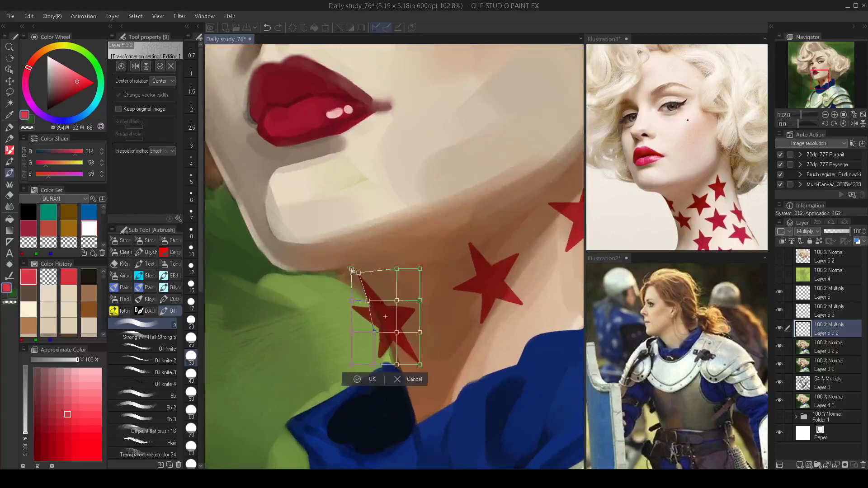
pyautogui.moveTo(351, 270); pyautogui.dragTo(333, 284)
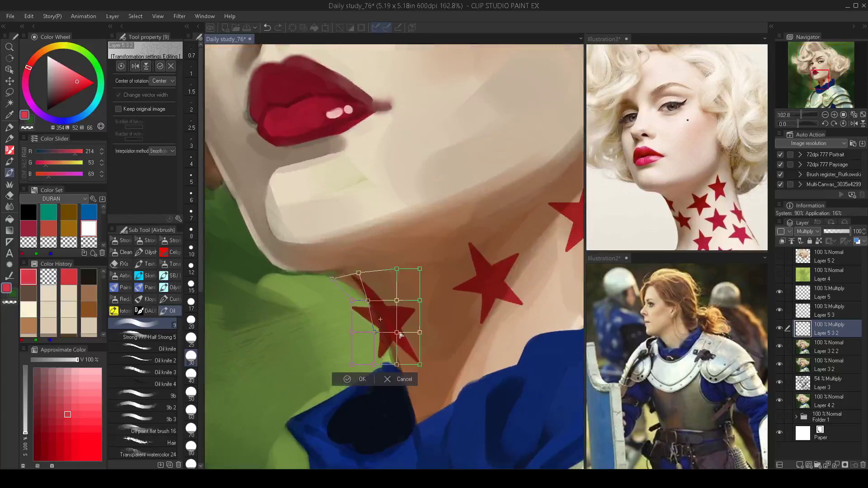
pyautogui.moveTo(396, 333); pyautogui.dragTo(402, 332)
pyautogui.moveTo(420, 300); pyautogui.dragTo(400, 299)
pyautogui.moveTo(404, 332); pyautogui.dragTo(405, 333)
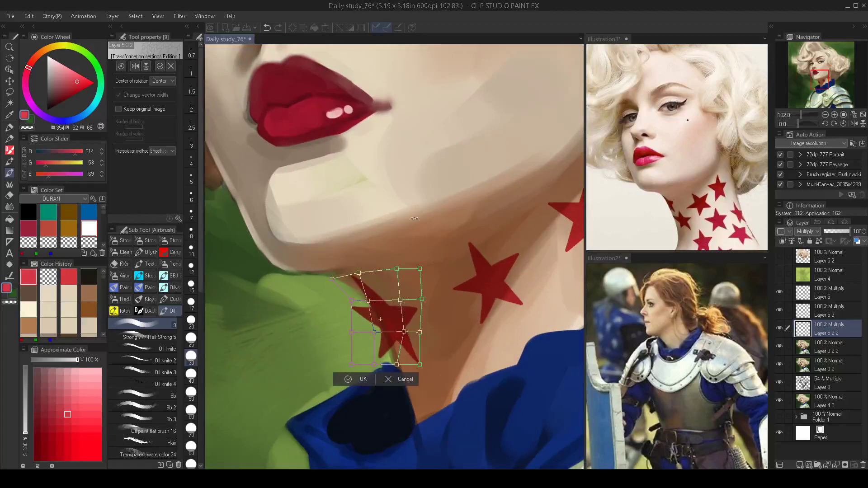
pyautogui.press('Return')
# Erase the part of the front-edge star that spills onto the green background, using the Vector eraser.
pyautogui.press('e')
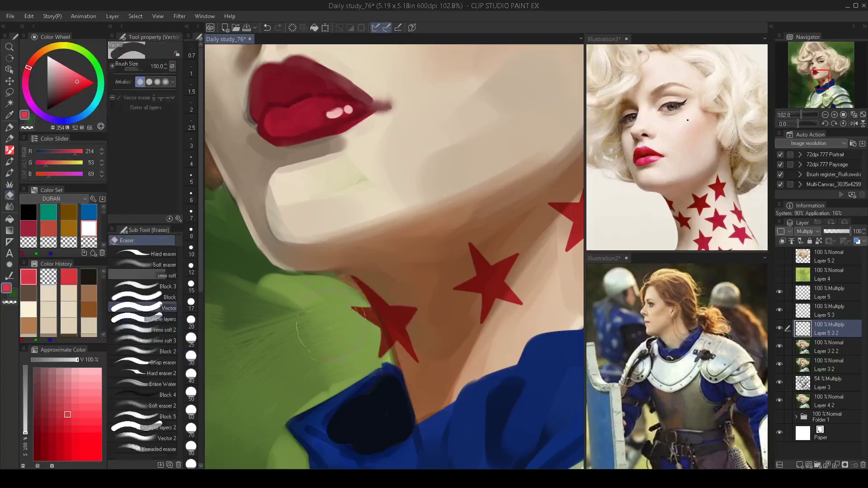
pyautogui.moveTo(341, 323)
pyautogui.mouseDown()
pyautogui.moveTo(360, 317)
pyautogui.moveTo(378, 339)
pyautogui.moveTo(350, 315)
pyautogui.mouseUp()
pyautogui.scroll(-3, 380, 312)
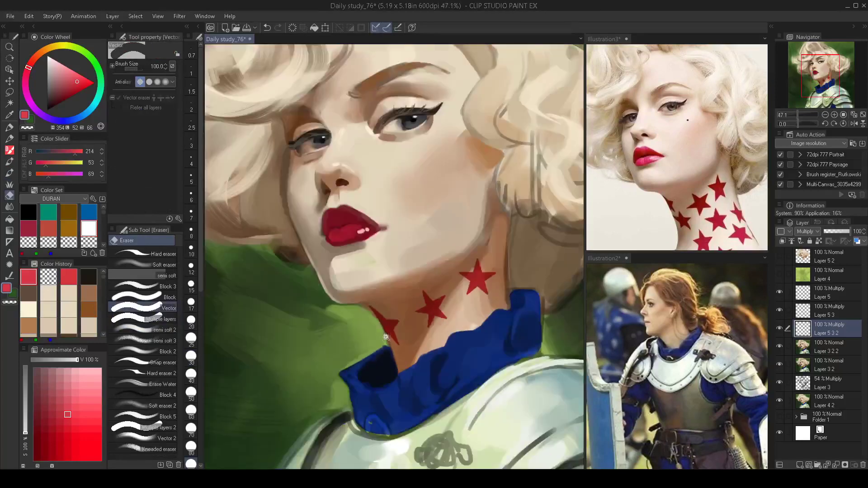
# Compress the front-edge star to about 75% height, rotate it about -5.5°, and realign it with the neck contour.
pyautogui.scroll(1, 385, 302)
pyautogui.hotkey('ctrl', 't')
pyautogui.moveTo(381, 297)
pyautogui.mouseDown()
pyautogui.moveTo(389, 324)
pyautogui.moveTo(389, 287)
pyautogui.mouseUp()
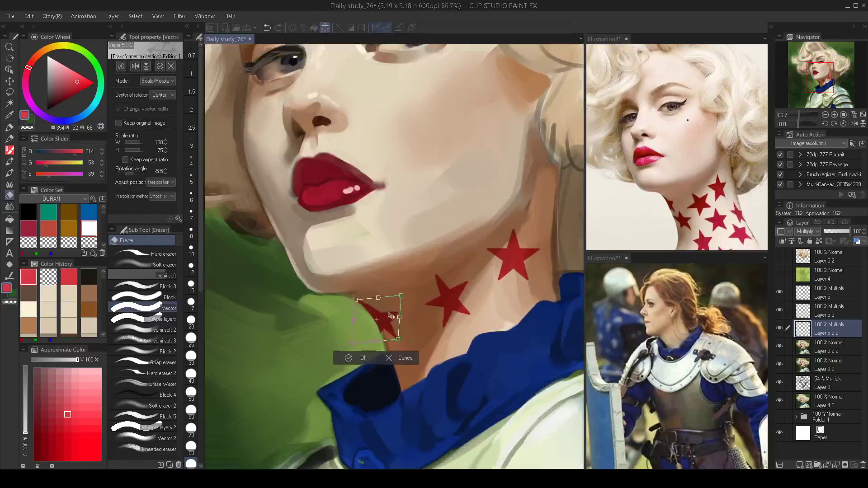
pyautogui.moveTo(392, 317); pyautogui.dragTo(390, 313)
pyautogui.press('Return')
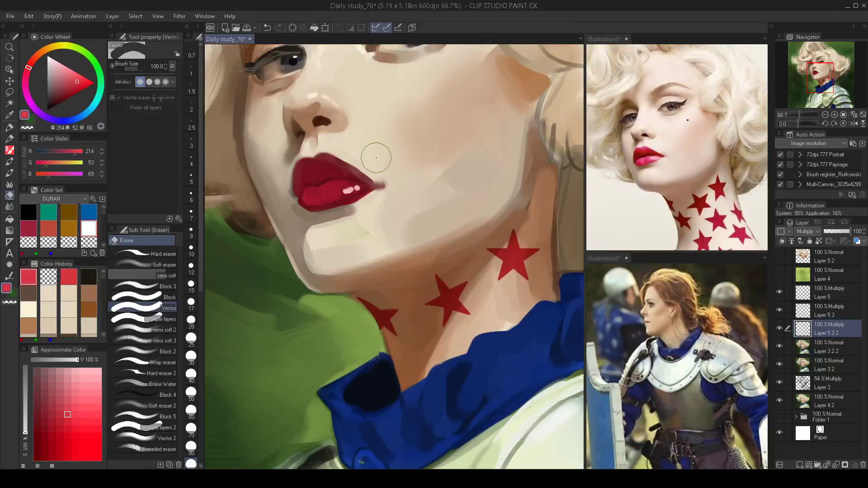
# Place a copy of the middle star low on the neck above the collar and mesh-warp its lower points.
pyautogui.moveTo(442, 302)
pyautogui.mouseDown()
pyautogui.moveTo(427, 299)
pyautogui.moveTo(401, 349)
pyautogui.mouseUp()
pyautogui.press('k')
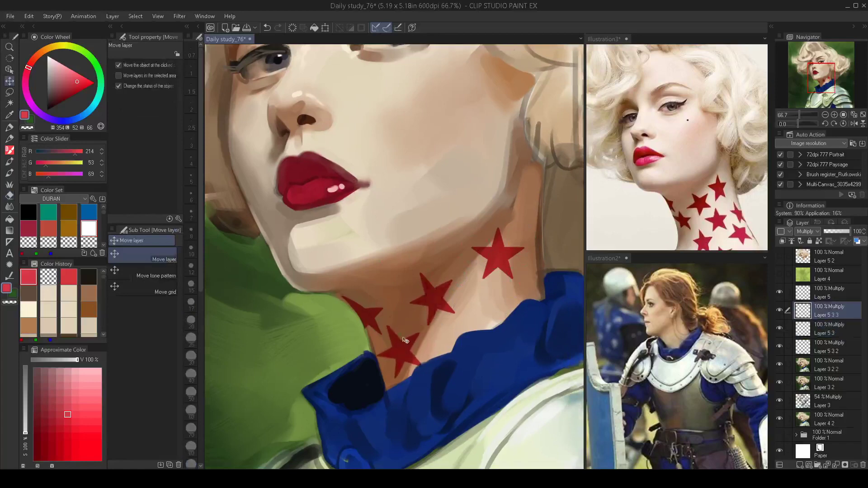
pyautogui.hotkey('ctrl', 't')
pyautogui.press('Escape')
pyautogui.hotkey('ctrl', 'shift', 't')
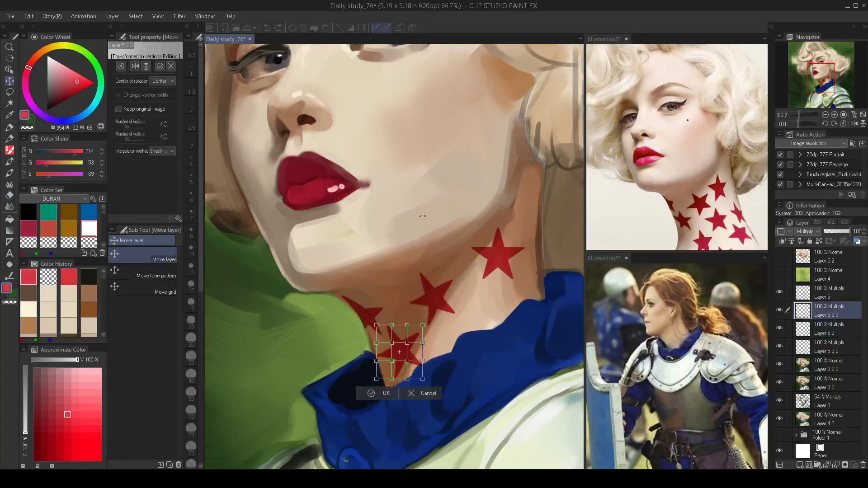
pyautogui.moveTo(394, 363); pyautogui.dragTo(389, 344)
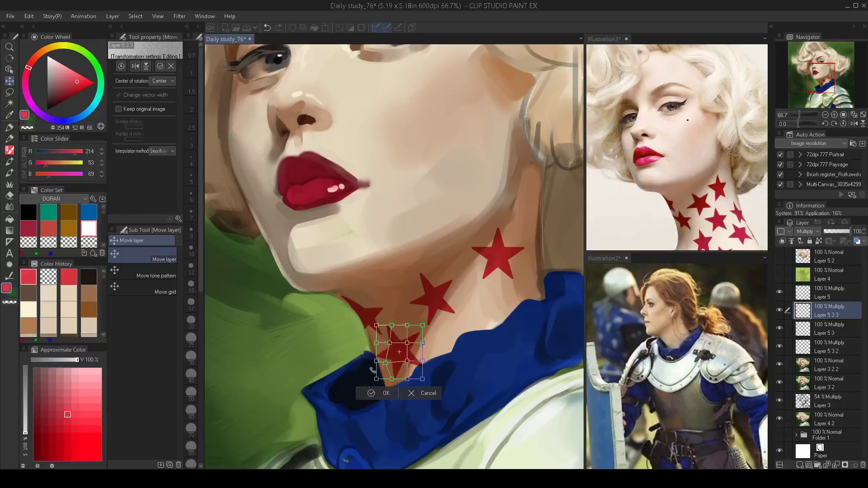
pyautogui.click(383, 392)
# Flip the lowest neck star horizontally, narrow it to about 84% width, rotate it about -17.8°, and reposition it above the collar.
pyautogui.hotkey('ctrl', 't')
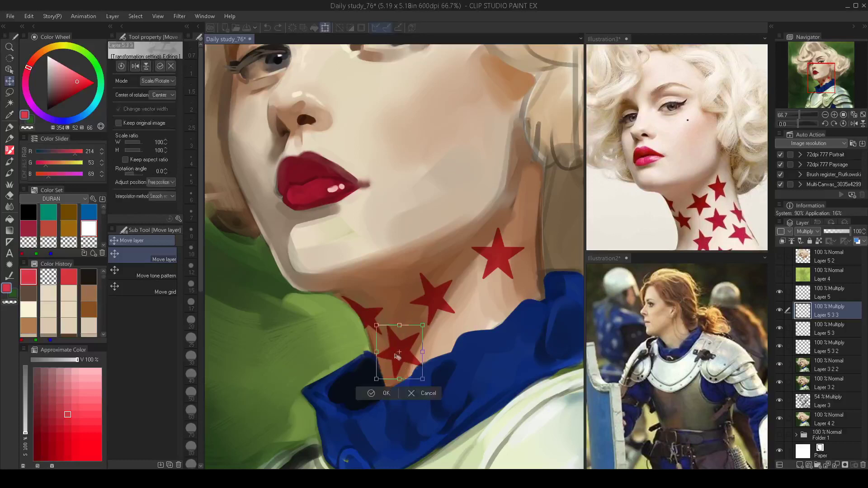
pyautogui.click(450, 333)
pyautogui.moveTo(427, 322); pyautogui.dragTo(414, 313)
pyautogui.moveTo(401, 357); pyautogui.dragTo(412, 349)
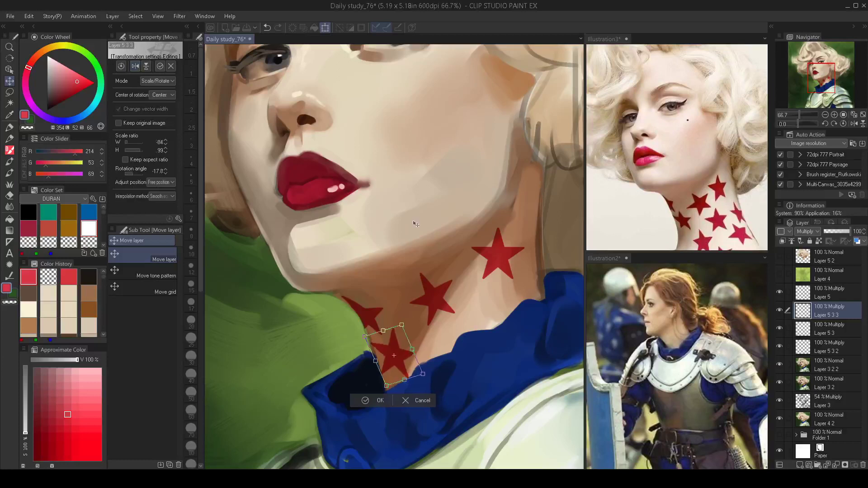
pyautogui.press('Return')
# Mesh-warp the lowest neck star so its points follow the curve of the neck above the collar.
pyautogui.hotkey('ctrl', 'shift', 't')
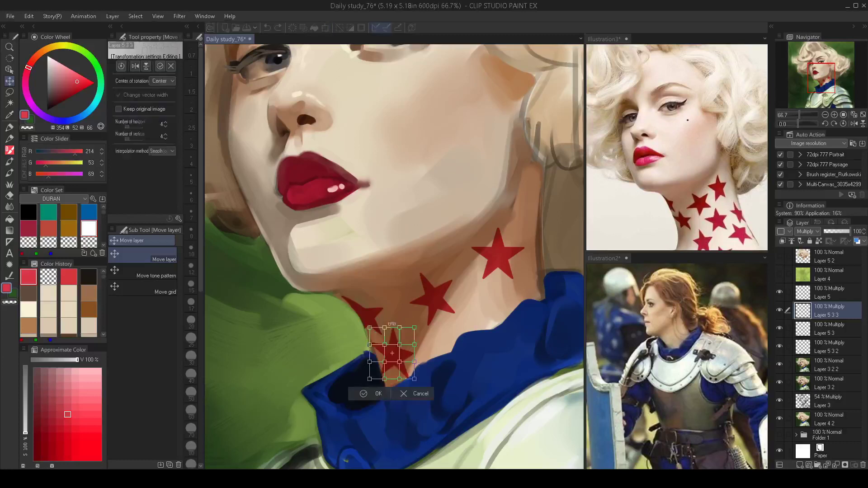
pyautogui.moveTo(384, 362)
pyautogui.mouseDown()
pyautogui.moveTo(396, 365)
pyautogui.moveTo(397, 346)
pyautogui.moveTo(386, 348)
pyautogui.mouseUp()
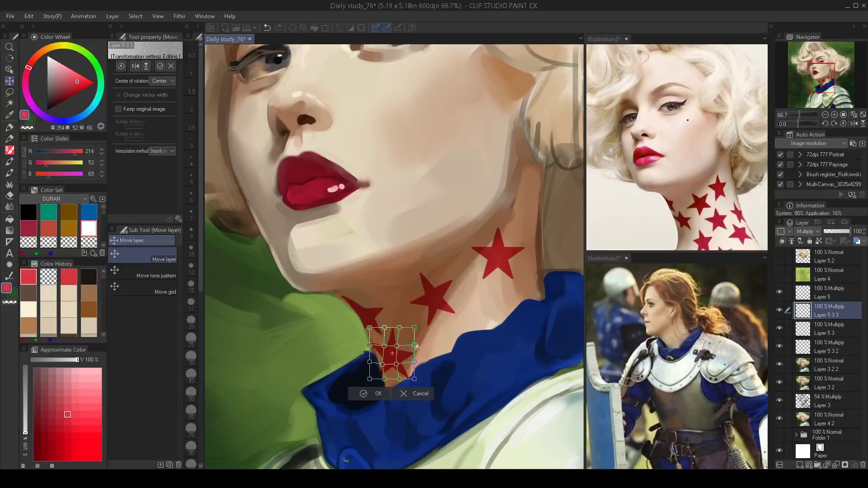
pyautogui.moveTo(416, 346); pyautogui.dragTo(412, 348)
pyautogui.moveTo(382, 347); pyautogui.dragTo(373, 343)
pyautogui.press('Return')
# Duplicate the middle neck star, place the copy partly over the collar's upper edge, and mesh-warp it slightly.
pyautogui.scroll(-3, 454, 178)
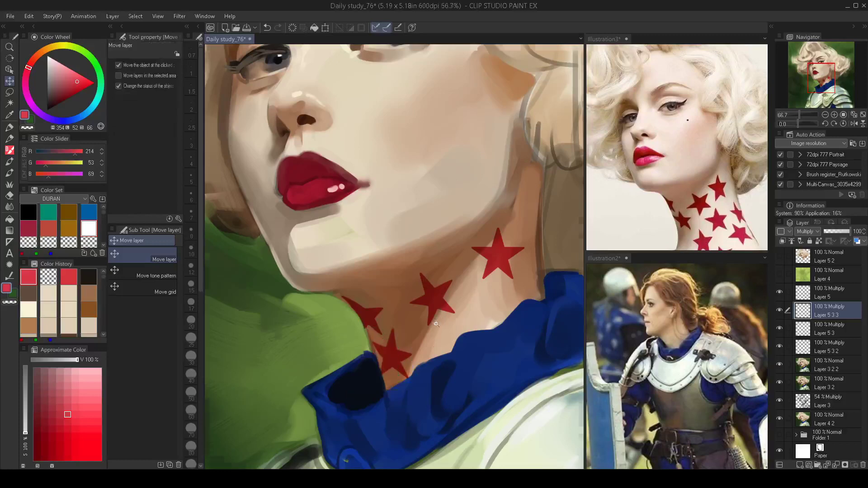
pyautogui.scroll(2, 460, 318)
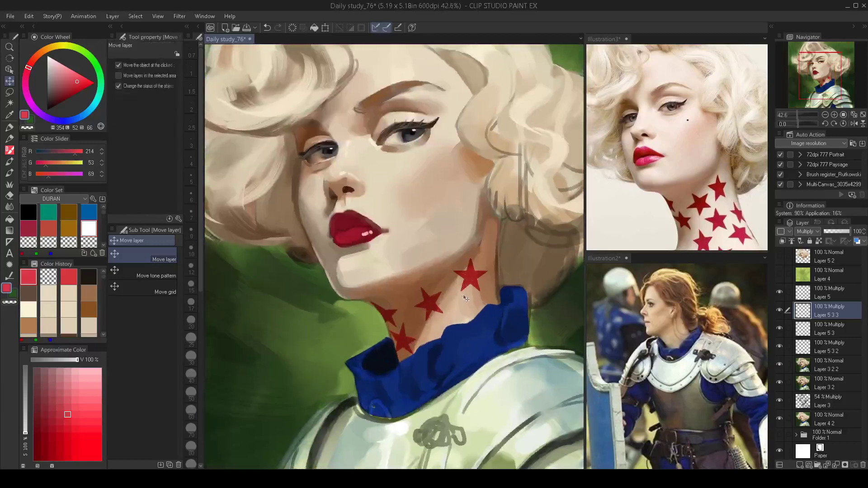
pyautogui.click(433, 309)
pyautogui.hotkey('ctrl', 'c')
pyautogui.hotkey('ctrl', 'v')
pyautogui.moveTo(433, 309); pyautogui.dragTo(460, 326)
pyautogui.hotkey('ctrl', 't')
pyautogui.press('Return')
pyautogui.hotkey('ctrl', 'shift', 't')
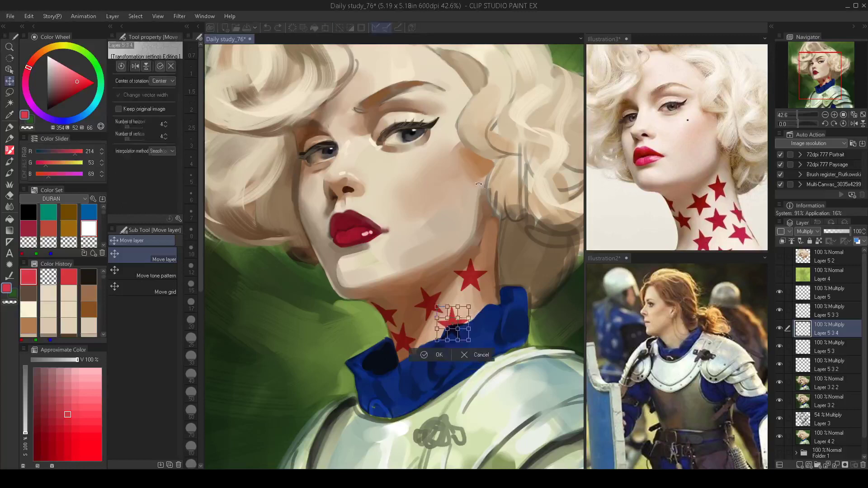
pyautogui.moveTo(450, 321); pyautogui.dragTo(447, 318)
pyautogui.press('Return')
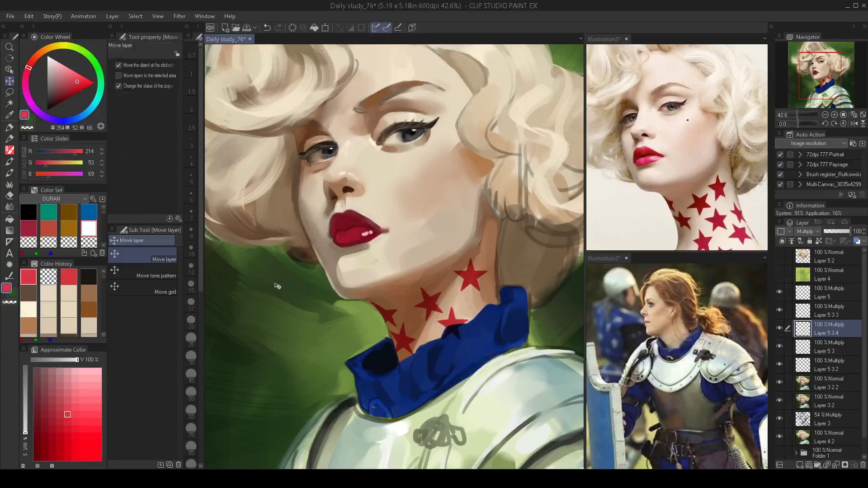
# Merge the five star layers into a single layer and set its blending mode to Multiply.
pyautogui.moveTo(498, 283)
pyautogui.mouseDown()
pyautogui.moveTo(466, 279)
pyautogui.moveTo(529, 261)
pyautogui.mouseUp()
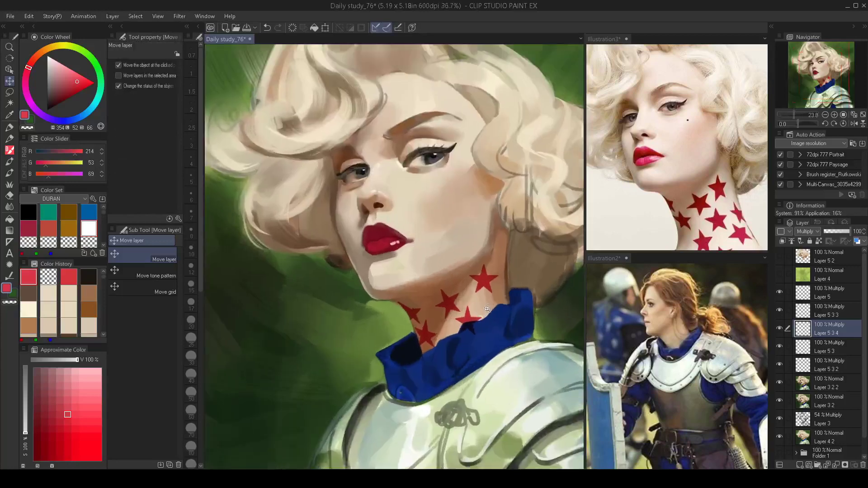
pyautogui.click(826, 292)
pyautogui.keyDown('shift'); pyautogui.click(823, 367); pyautogui.keyUp('shift')
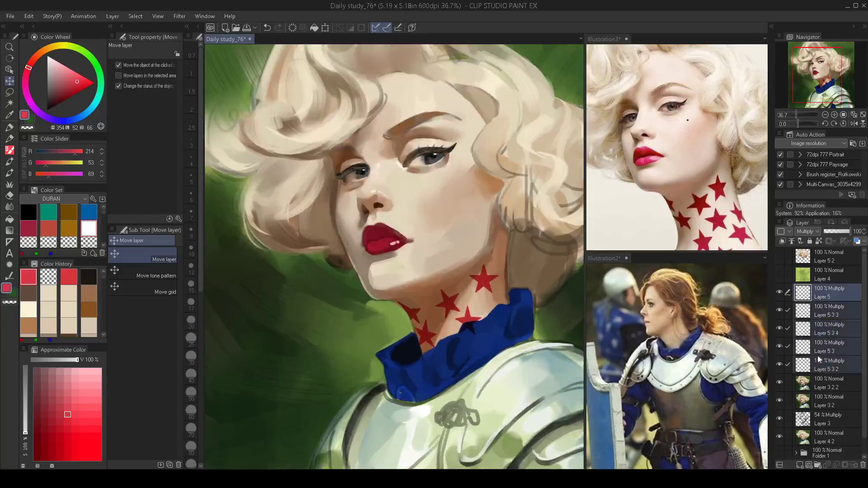
pyautogui.hotkey('shift', 'alt', 'e')
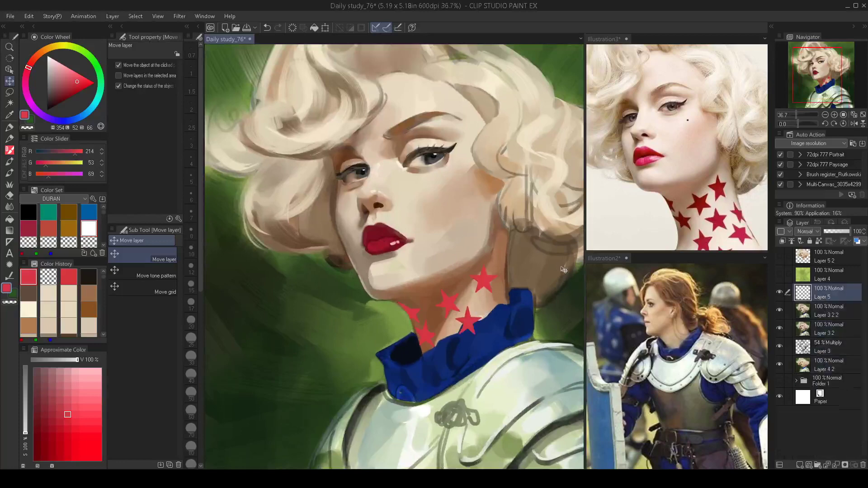
pyautogui.click(811, 254)
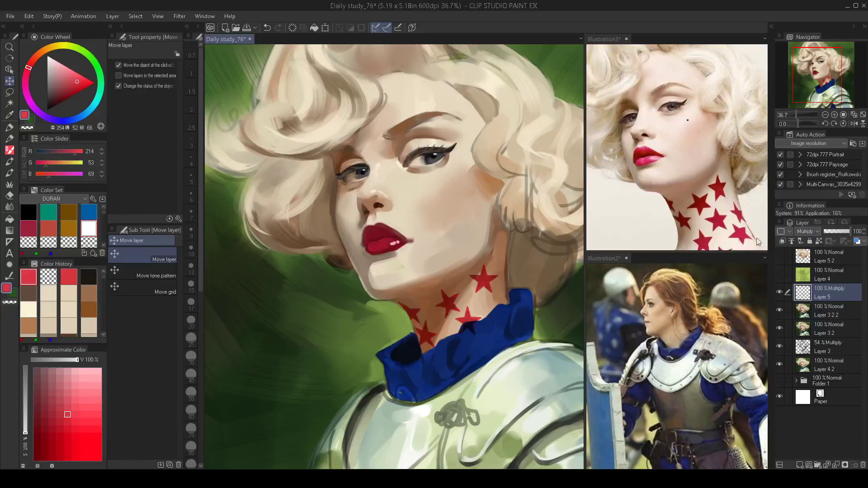
# Erase the part of the newest star that overlaps the blue collar, using the Vector eraser at size 100.
pyautogui.press('e')
pyautogui.scroll(3, 476, 341)
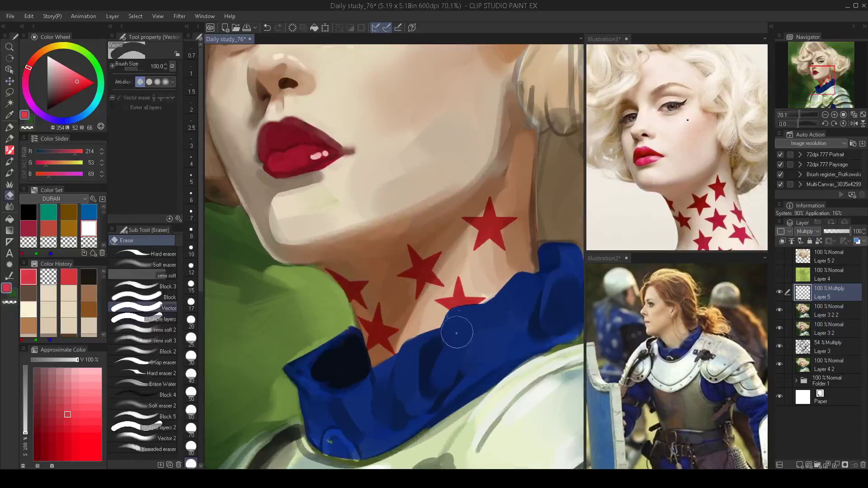
pyautogui.scroll(-2, 408, 365)
pyautogui.scroll(-2, 408, 364)
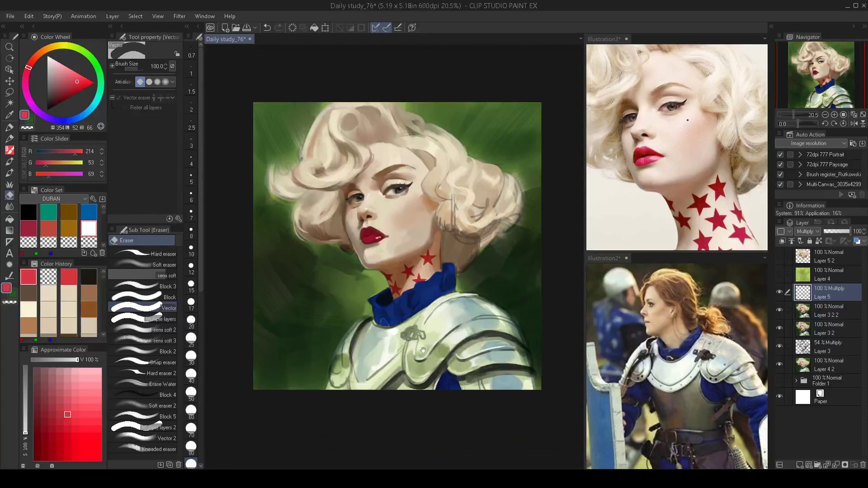
# Merge a copy of the visible layers onto a new layer and block in the sketched breastplate buckle in near-black with the oil brush.
pyautogui.scroll(2, 420, 249)
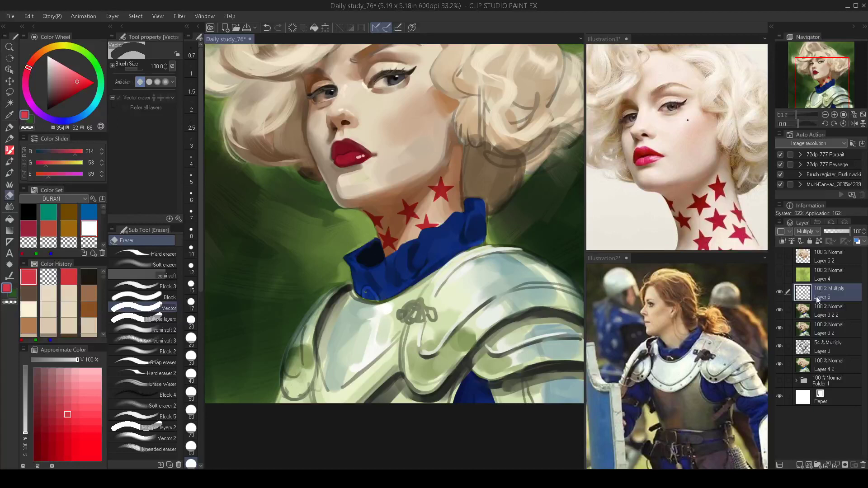
pyautogui.hotkey('ctrl', 'shift', 'alt', 'e')
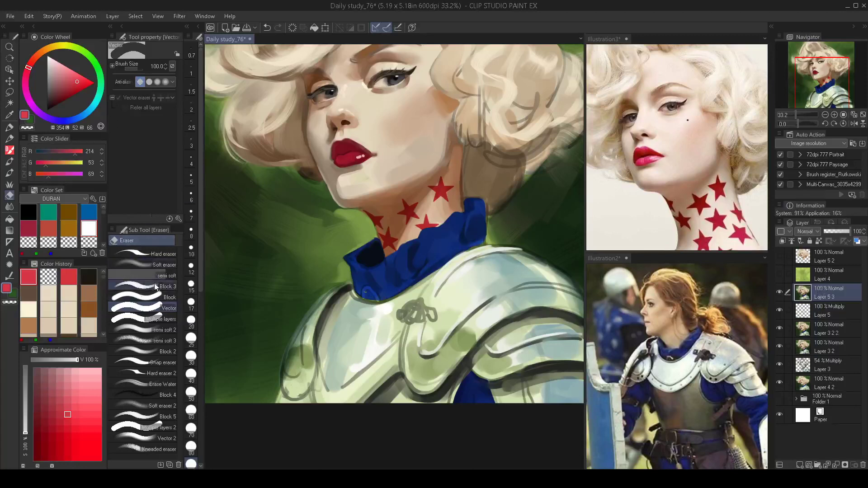
pyautogui.press('b')
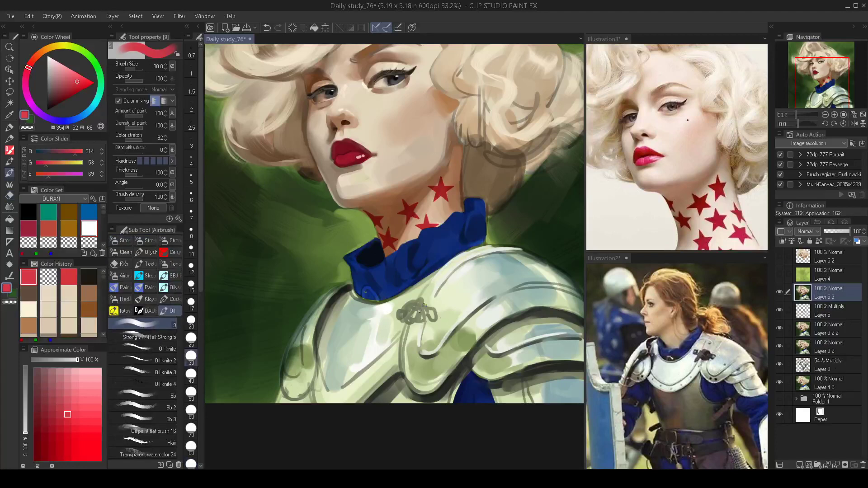
pyautogui.click(89, 276)
pyautogui.press(']')
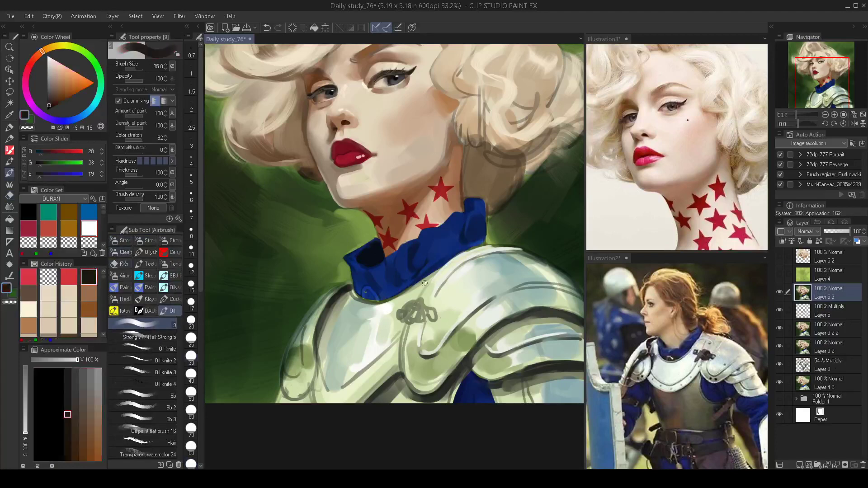
pyautogui.press(']')
pyautogui.press('[')
pyautogui.moveTo(420, 301)
pyautogui.mouseDown()
pyautogui.moveTo(396, 341)
pyautogui.moveTo(412, 307)
pyautogui.moveTo(404, 325)
pyautogui.moveTo(418, 305)
pyautogui.moveTo(428, 311)
pyautogui.moveTo(414, 325)
pyautogui.moveTo(422, 314)
pyautogui.moveTo(397, 307)
pyautogui.moveTo(397, 315)
pyautogui.moveTo(429, 317)
pyautogui.mouseUp()
# Dot pale rivets at both ends of the buckle with brush size 30, using a colour sampled from the armour.
pyautogui.press('[')
pyautogui.press('[')
pyautogui.keyDown('alt'); pyautogui.click(435, 303); pyautogui.keyUp('alt')
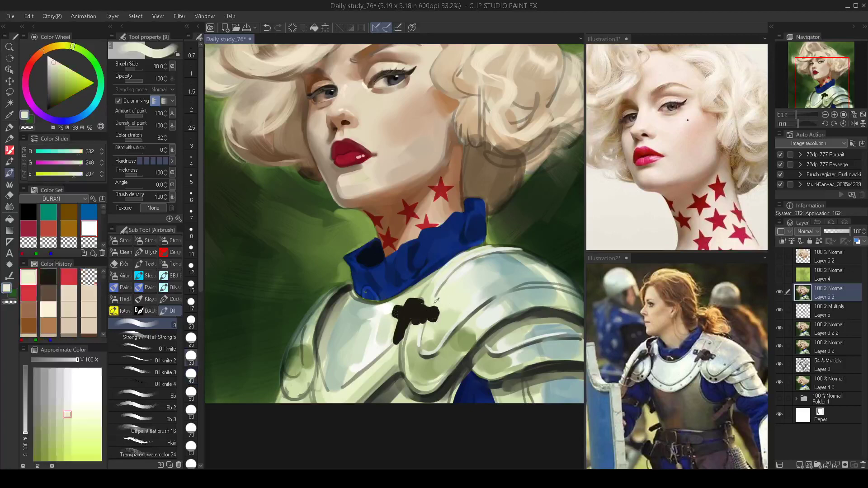
pyautogui.click(396, 311)
# Paint the buckle's hanging strap and centre in a lighter brown-grey (RGB 67, 59, 53) over the dark base.
pyautogui.press('[')
pyautogui.press('[')
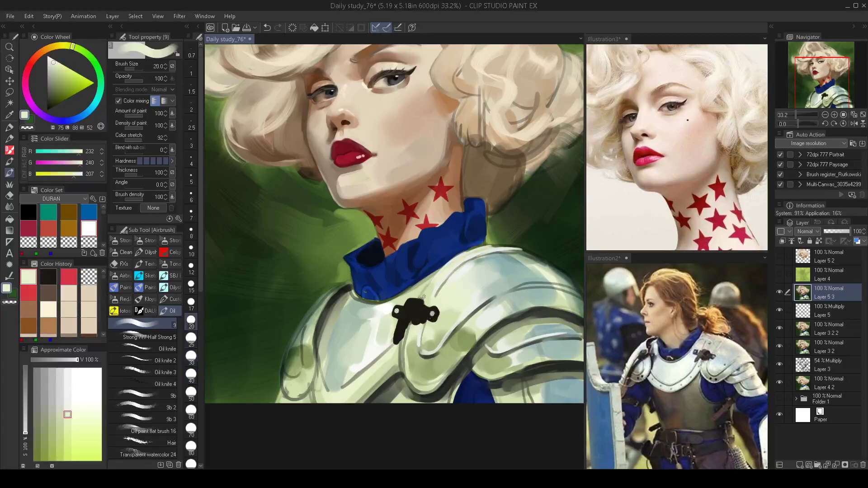
pyautogui.keyDown('alt'); pyautogui.click(410, 303); pyautogui.keyUp('alt')
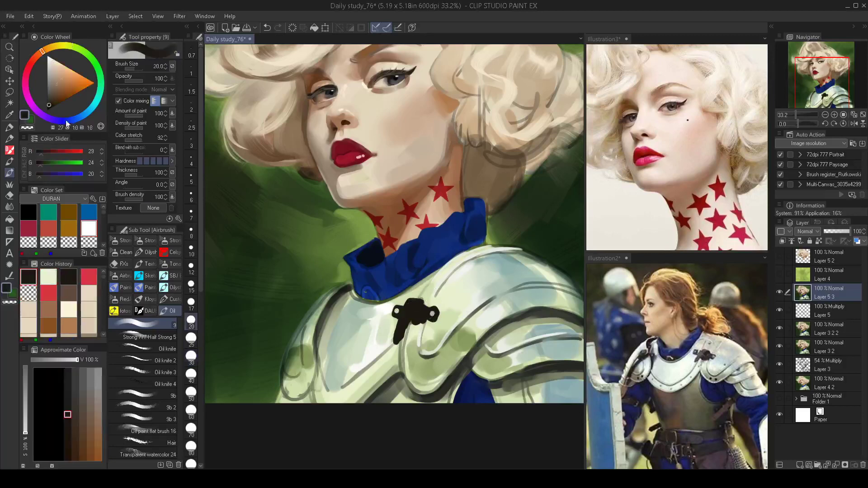
pyautogui.click(50, 98)
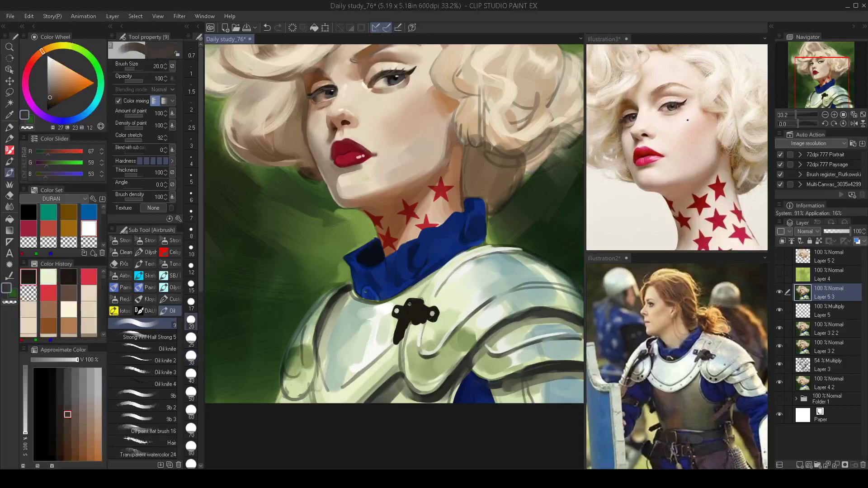
pyautogui.moveTo(408, 302)
pyautogui.mouseDown()
pyautogui.moveTo(403, 323)
pyautogui.moveTo(411, 308)
pyautogui.moveTo(395, 341)
pyautogui.moveTo(409, 319)
pyautogui.mouseUp()
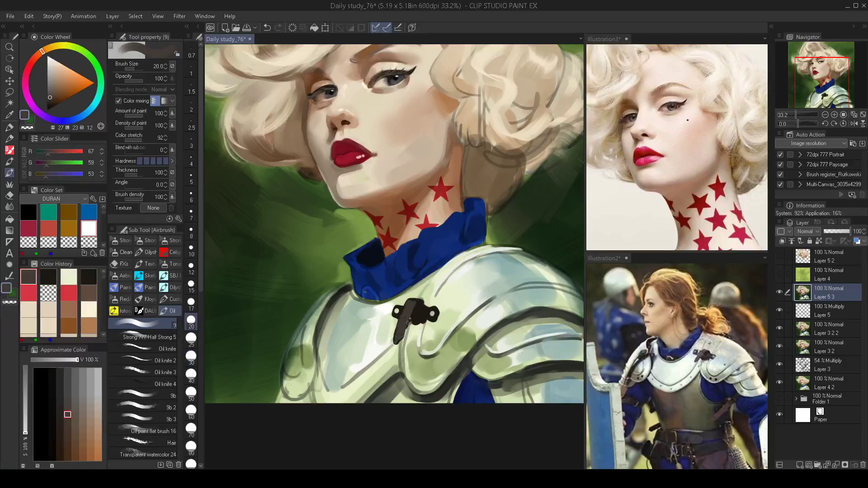
pyautogui.press(']')
pyautogui.press(']')
pyautogui.scroll(-5, 426, 324)
pyautogui.scroll(5, 390, 317)
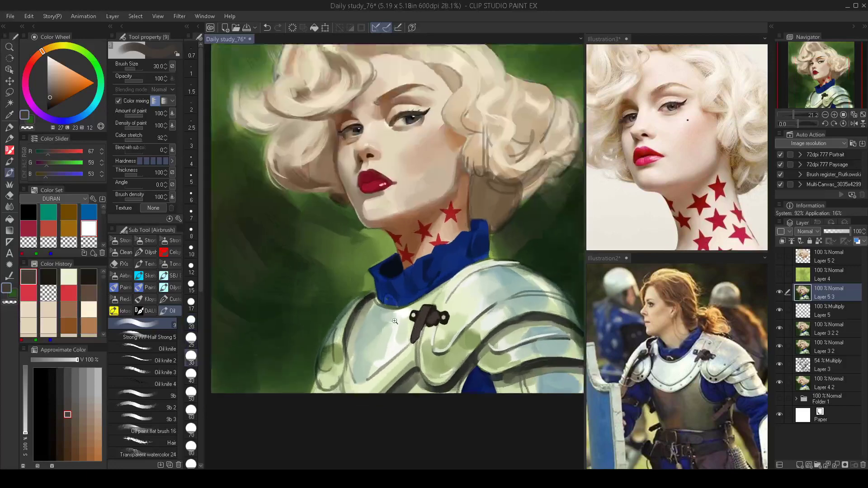
# Paint a second narrow strap on the breastplate's front shoulder edge, using near-black and brown-grey sampled from the buckle.
pyautogui.keyDown('alt'); pyautogui.click(459, 311); pyautogui.keyUp('alt')
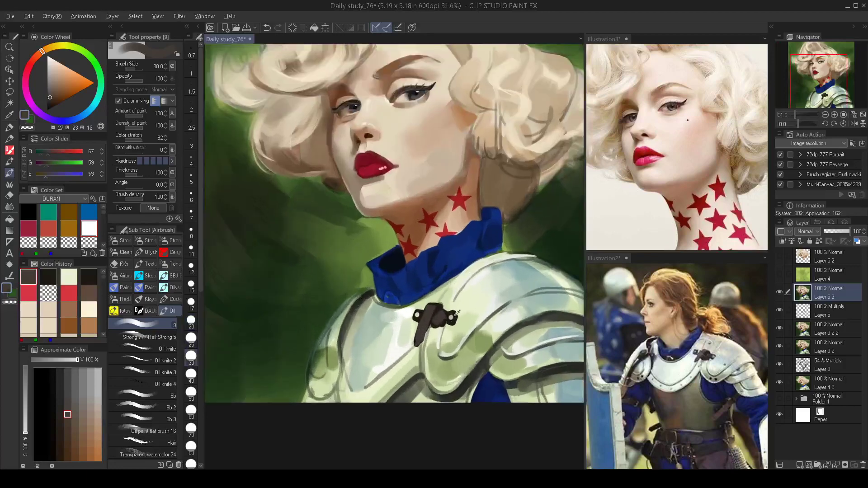
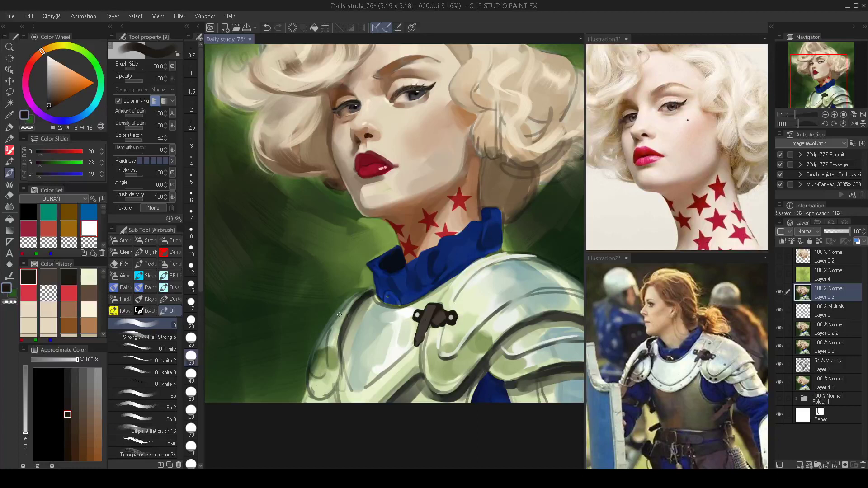
pyautogui.press(']')
pyautogui.moveTo(345, 310); pyautogui.dragTo(330, 357)
pyautogui.press('[')
pyautogui.moveTo(344, 312)
pyautogui.mouseDown()
pyautogui.moveTo(346, 316)
pyautogui.moveTo(334, 315)
pyautogui.moveTo(344, 313)
pyautogui.moveTo(330, 359)
pyautogui.mouseUp()
pyautogui.keyDown('alt'); pyautogui.click(409, 312); pyautogui.keyUp('alt')
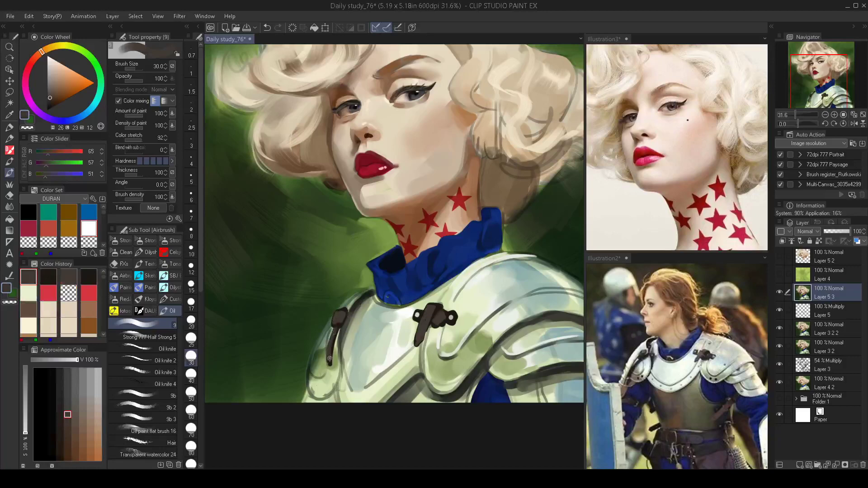
pyautogui.scroll(-3, 360, 342)
pyautogui.scroll(3, 361, 328)
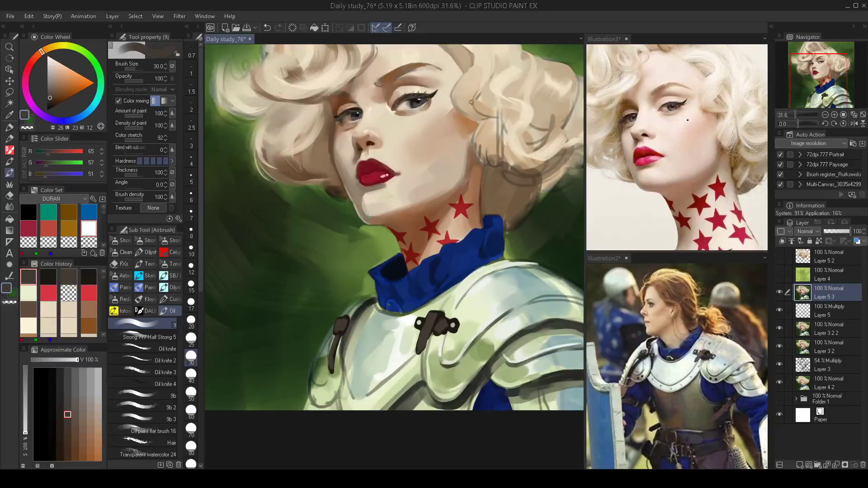
# Darken the armour's edge between the collar and the second strap with a near-black green at brush size 40.
pyautogui.keyDown('alt'); pyautogui.click(372, 298); pyautogui.keyUp('alt')
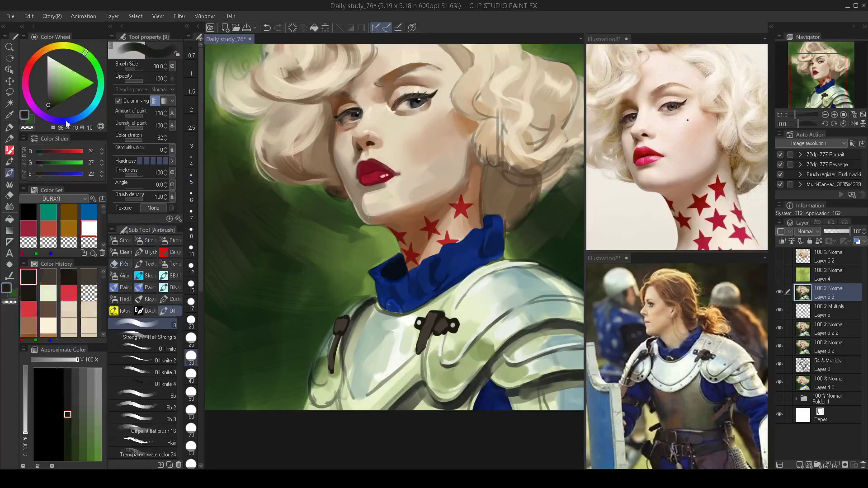
pyautogui.click(51, 105)
pyautogui.click(49, 108)
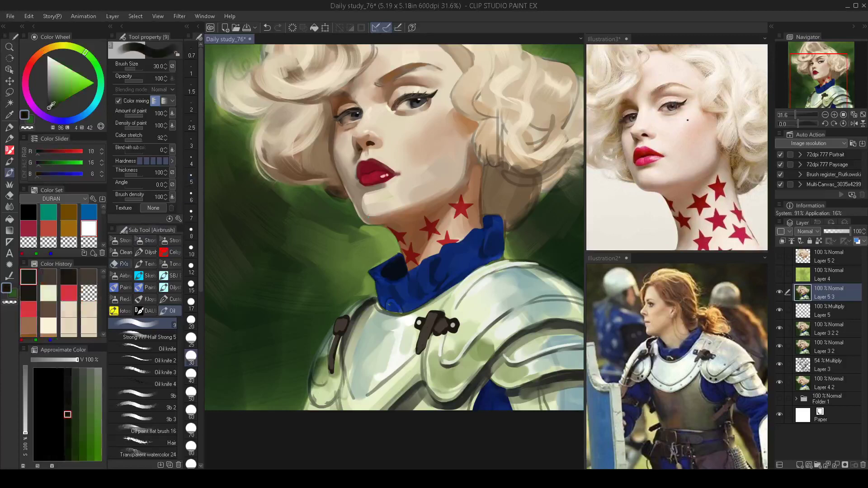
pyautogui.press(']')
pyautogui.press(']')
pyautogui.press(']')
pyautogui.press('[')
pyautogui.moveTo(370, 303)
pyautogui.mouseDown()
pyautogui.moveTo(347, 335)
pyautogui.moveTo(351, 326)
pyautogui.mouseUp()
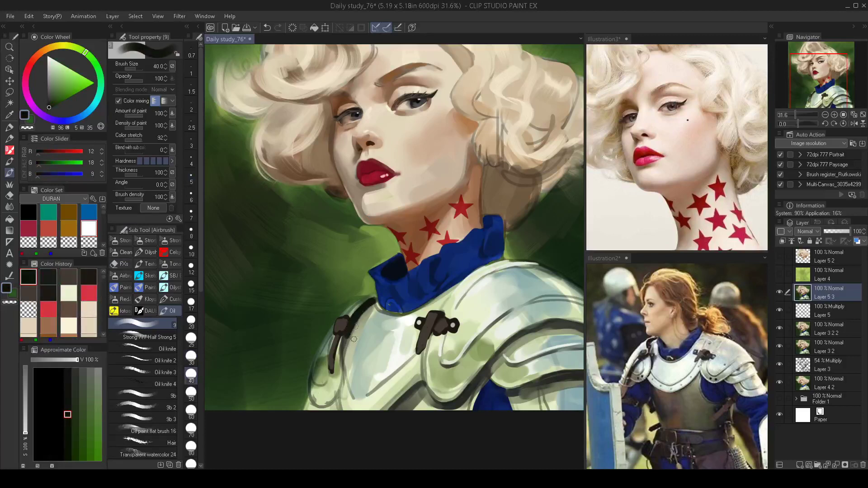
# Mirror the canvas view to strengthen the dark gap line under the upper shoulder plate with brush size 50, and flip the view back.
pyautogui.moveTo(551, 312); pyautogui.dragTo(462, 251)
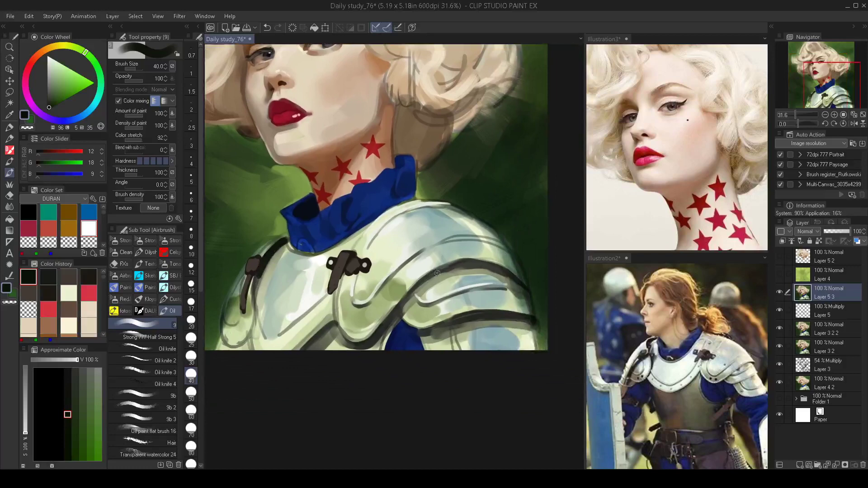
pyautogui.press('h')
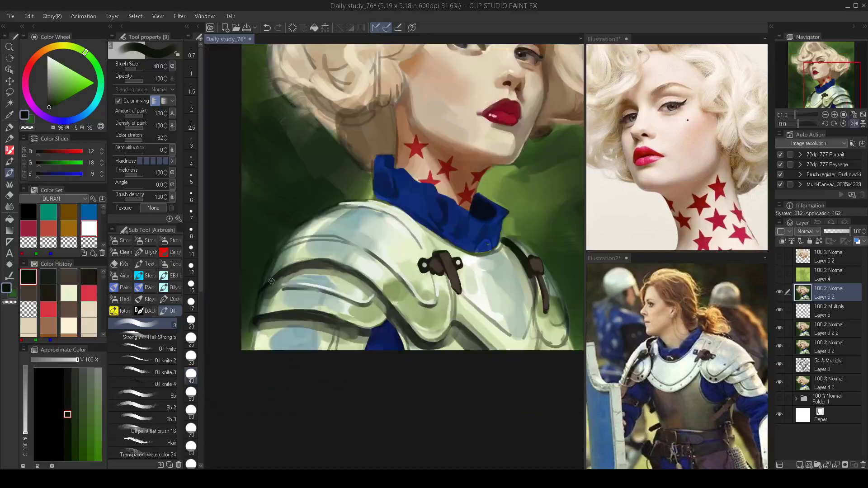
pyautogui.press(']')
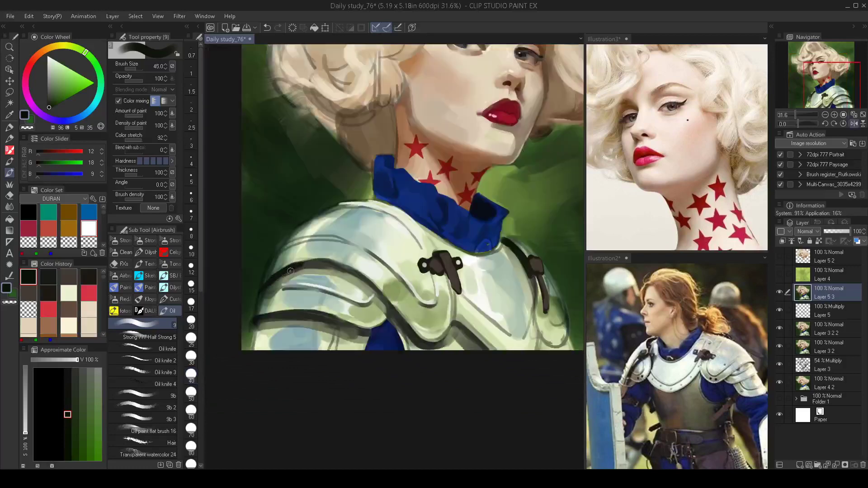
pyautogui.press(']')
pyautogui.moveTo(275, 278)
pyautogui.mouseDown()
pyautogui.moveTo(327, 264)
pyautogui.moveTo(305, 263)
pyautogui.mouseUp()
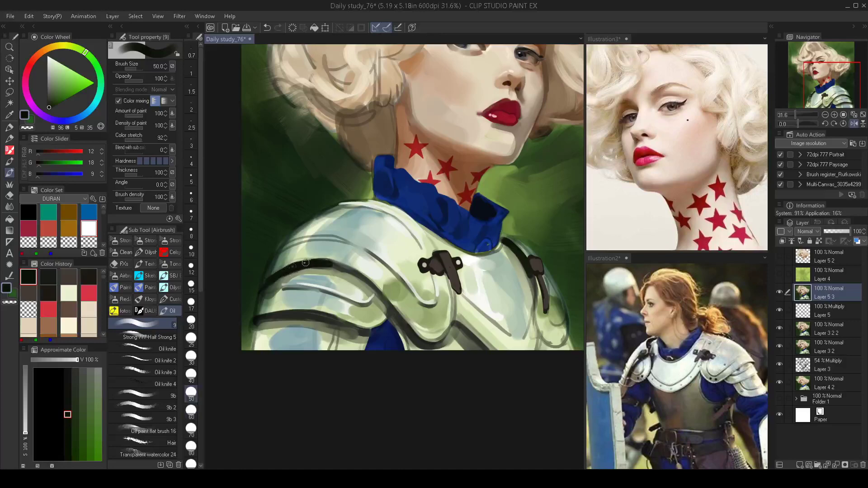
pyautogui.press('h')
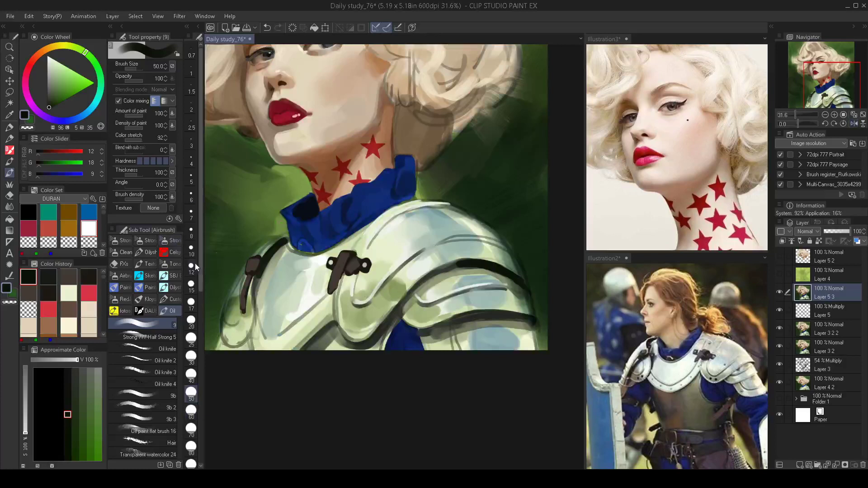
# Lower the brush hardness to deepen the shadows beneath the shoulder plates in the mirrored view, and restore the harder brush.
pyautogui.click(140, 161)
pyautogui.moveTo(470, 270)
pyautogui.mouseDown()
pyautogui.moveTo(520, 283)
pyautogui.moveTo(451, 270)
pyautogui.moveTo(461, 267)
pyautogui.moveTo(431, 280)
pyautogui.moveTo(473, 264)
pyautogui.moveTo(443, 283)
pyautogui.moveTo(446, 300)
pyautogui.moveTo(469, 301)
pyautogui.mouseUp()
pyautogui.press('h')
pyautogui.moveTo(365, 274); pyautogui.dragTo(417, 282)
pyautogui.click(164, 161)
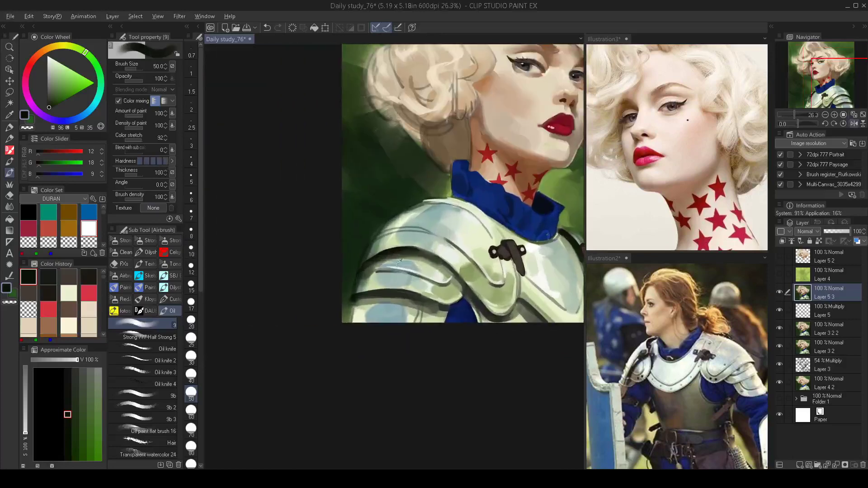
# Paint a thin rim along the shoulder plate's outer edge with grey-green sampled from the armour at brush size 17.5, and flip the canvas view back.
pyautogui.keyDown('alt'); pyautogui.click(379, 243); pyautogui.keyUp('alt')
pyautogui.press('[')
pyautogui.press('[')
pyautogui.press('[')
pyautogui.press('[')
pyautogui.press('[')
pyautogui.press('[')
pyautogui.moveTo(356, 273)
pyautogui.mouseDown()
pyautogui.moveTo(389, 251)
pyautogui.moveTo(372, 256)
pyautogui.moveTo(381, 252)
pyautogui.moveTo(411, 246)
pyautogui.mouseUp()
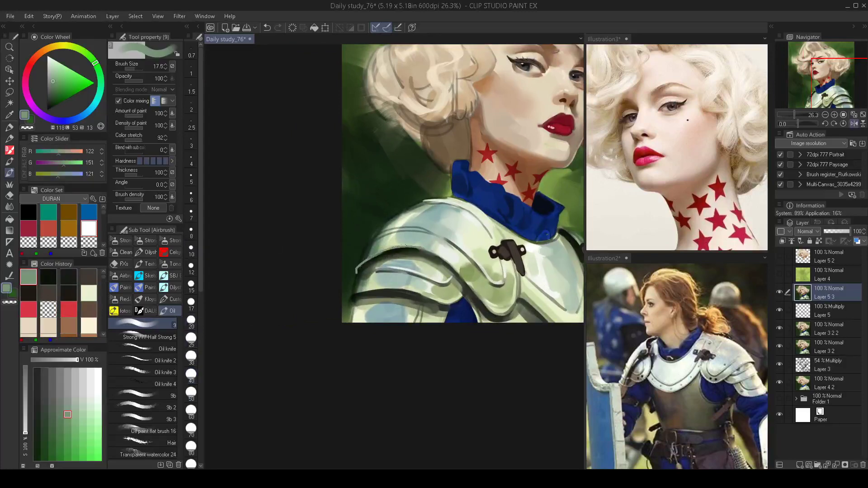
pyautogui.press('h')
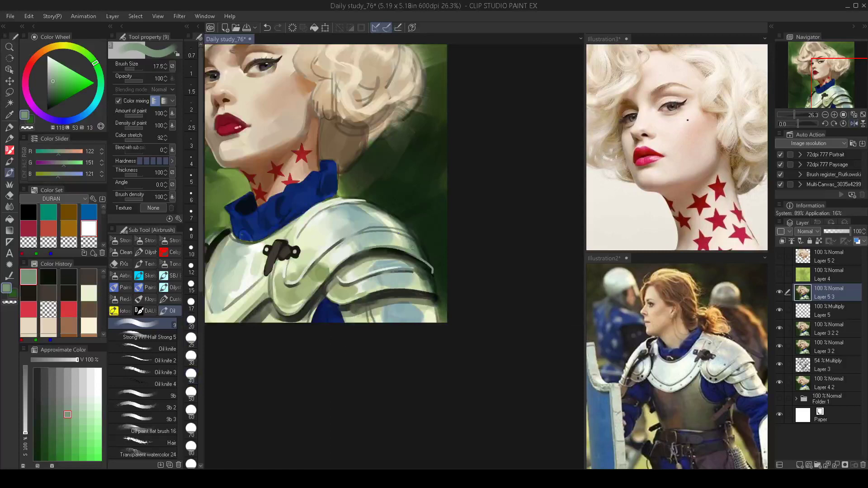
# Undo the last rim strokes and paint a light grey-green rim along the lower shoulder plate's edge at brush size 20.
pyautogui.hotkey('ctrl', 'z')
pyautogui.hotkey('ctrl', 'z')
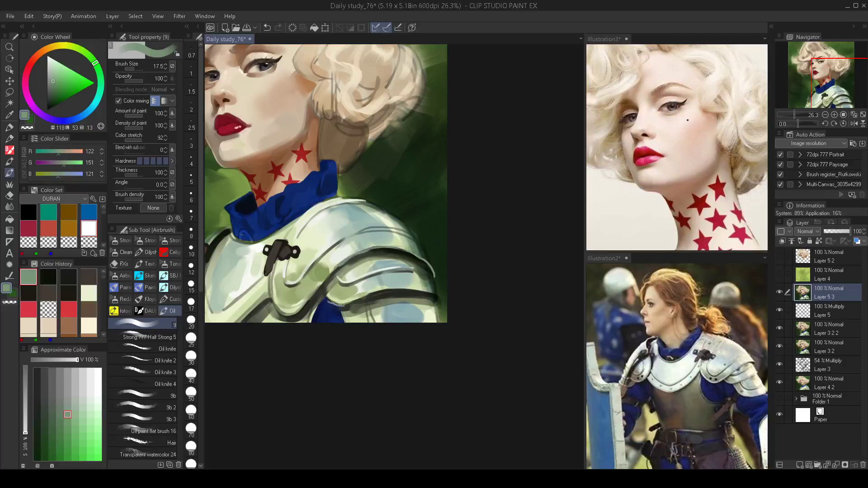
pyautogui.hotkey('ctrl', 'z')
pyautogui.press(']')
pyautogui.moveTo(342, 304); pyautogui.dragTo(378, 291)
pyautogui.hotkey('ctrl', 'z')
pyautogui.moveTo(420, 291); pyautogui.dragTo(357, 296)
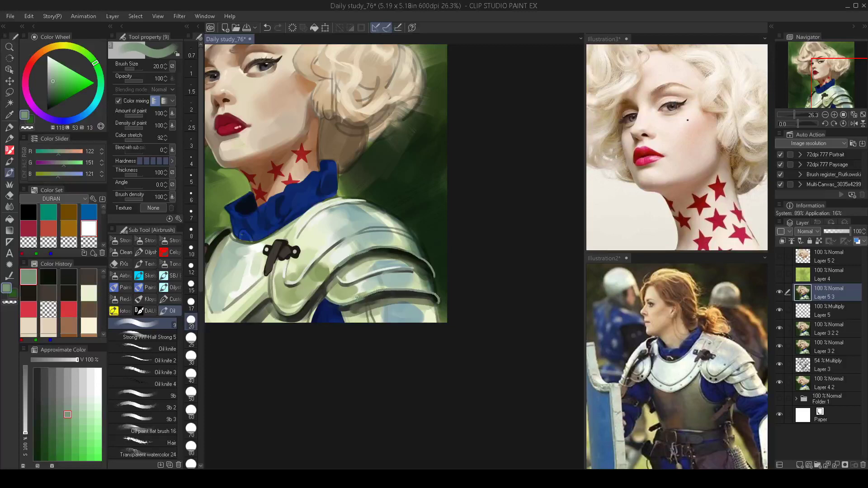
# Deepen the shadow gaps beneath the shoulder plates with a sampled near-black green, using brush sizes 35 and 40.
pyautogui.keyDown('alt'); pyautogui.click(399, 250); pyautogui.keyUp('alt')
pyautogui.press(']')
pyautogui.press(']')
pyautogui.press(']')
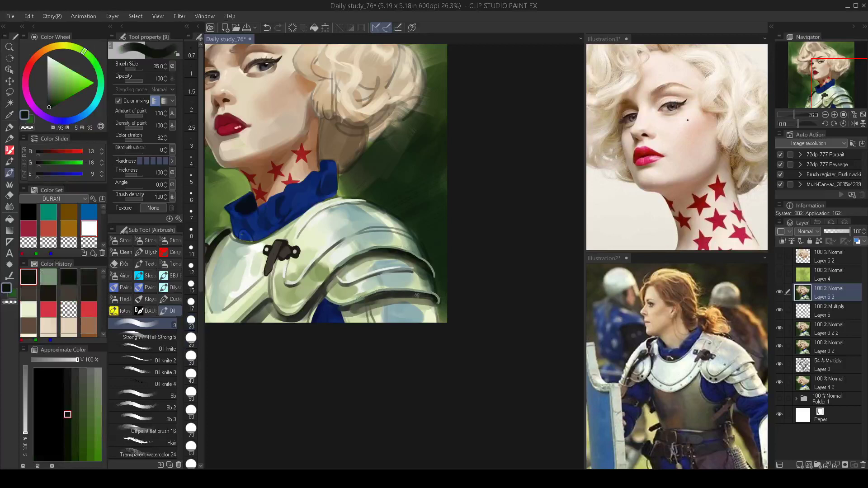
pyautogui.moveTo(397, 294); pyautogui.dragTo(413, 293)
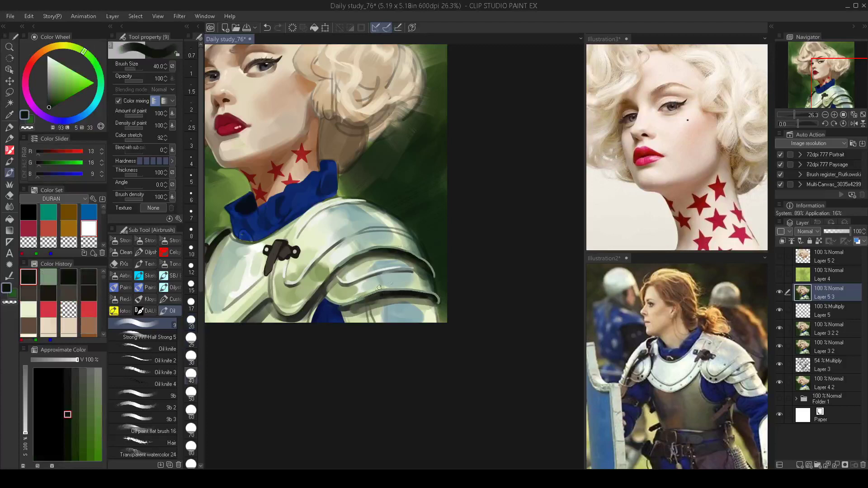
pyautogui.moveTo(387, 251)
pyautogui.mouseDown()
pyautogui.moveTo(348, 263)
pyautogui.moveTo(337, 288)
pyautogui.mouseUp()
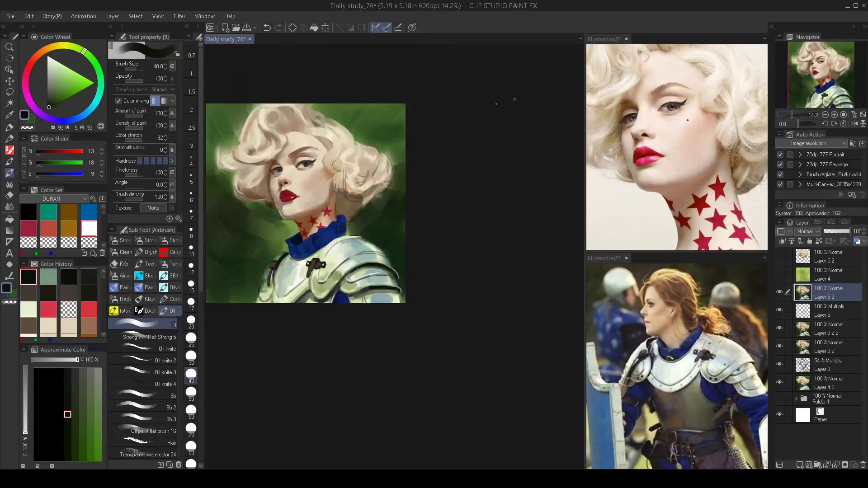
# Paint a small arched metal ring at the collar's lower front edge with pale cream sampled from the breastplate.
pyautogui.moveTo(307, 257); pyautogui.dragTo(418, 259)
pyautogui.keyDown('alt'); pyautogui.click(349, 326); pyautogui.keyUp('alt')
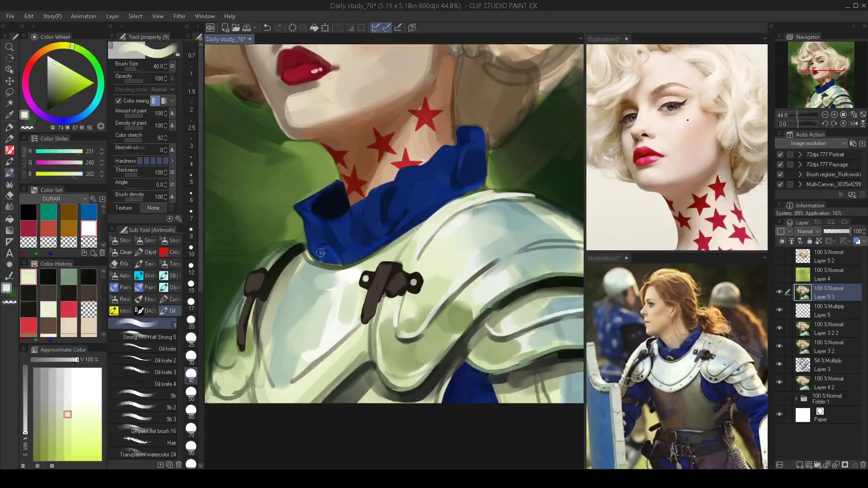
pyautogui.press('[')
pyautogui.press('[')
pyautogui.press('[')
pyautogui.moveTo(321, 260)
pyautogui.mouseDown()
pyautogui.moveTo(324, 248)
pyautogui.moveTo(340, 264)
pyautogui.mouseUp()
pyautogui.press(']')
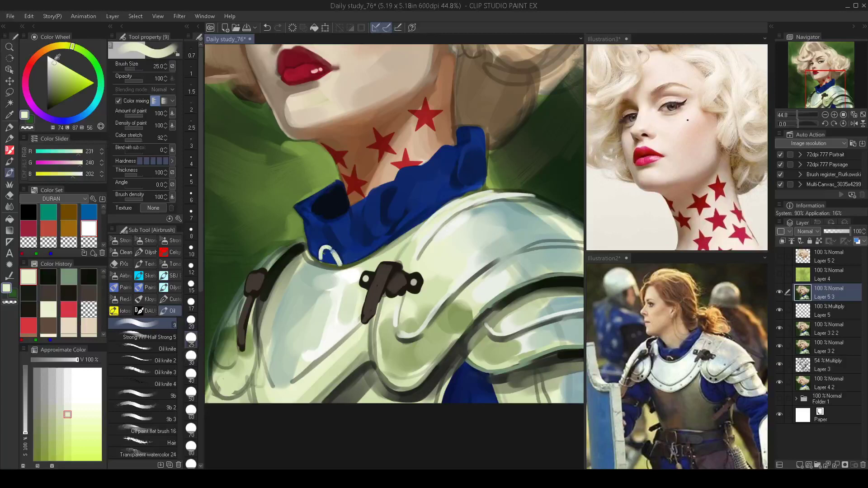
# Mix a muted olive of R 122, G 125, B 75 and tone the small collar ring, reducing the brush to size 20.
pyautogui.click(66, 45)
pyautogui.click(56, 87)
pyautogui.click(56, 88)
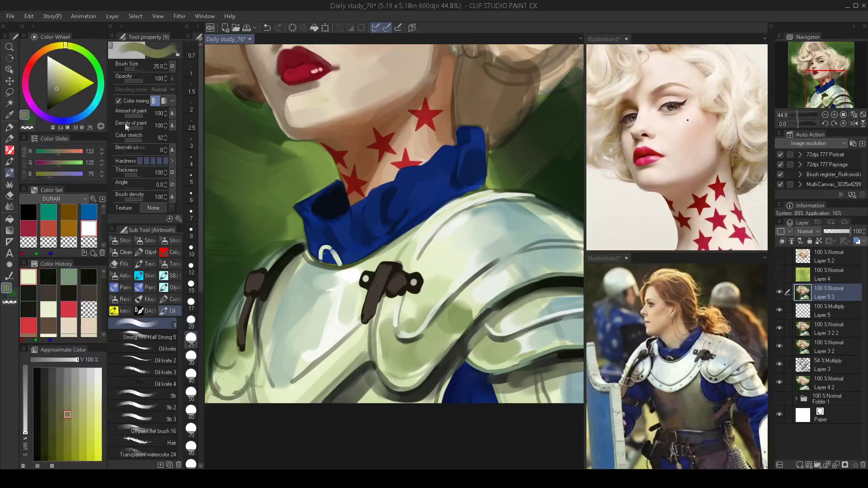
pyautogui.moveTo(321, 250); pyautogui.dragTo(325, 250)
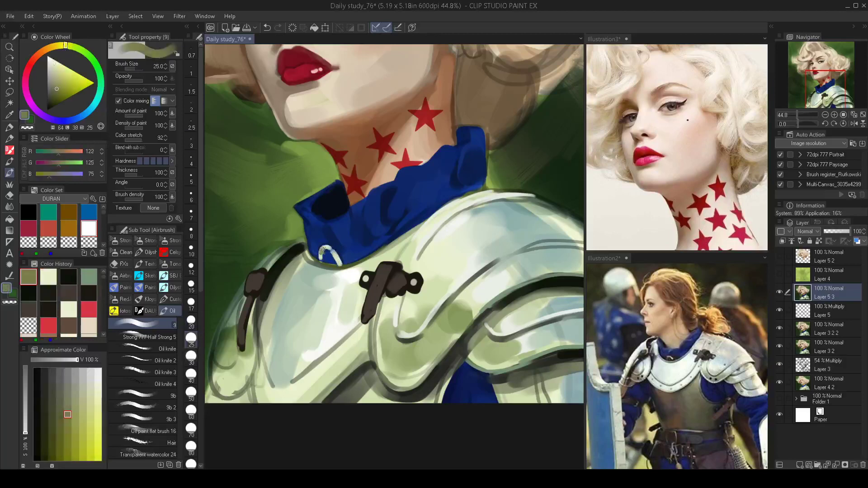
pyautogui.press('[')
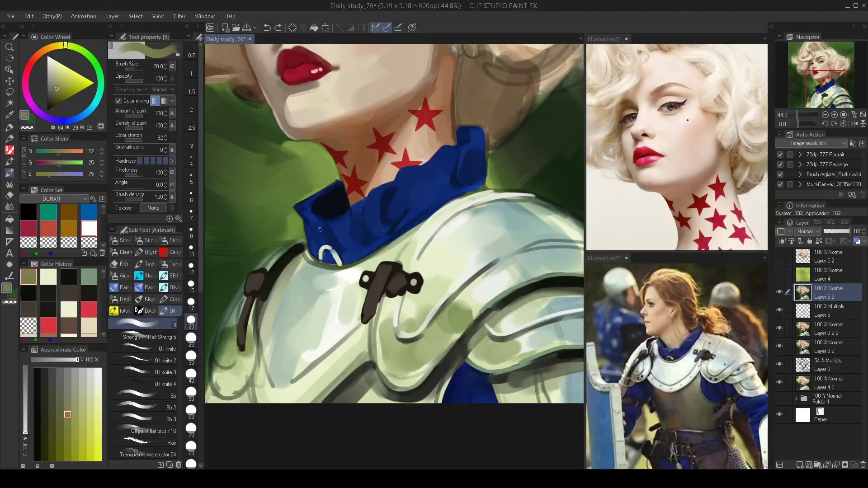
# Mix a dark brown of R 79, G 52, B 19 and shade the collar ring, undoing the stray strokes.
pyautogui.moveTo(64, 47); pyautogui.dragTo(53, 48)
pyautogui.moveTo(68, 94); pyautogui.dragTo(62, 97)
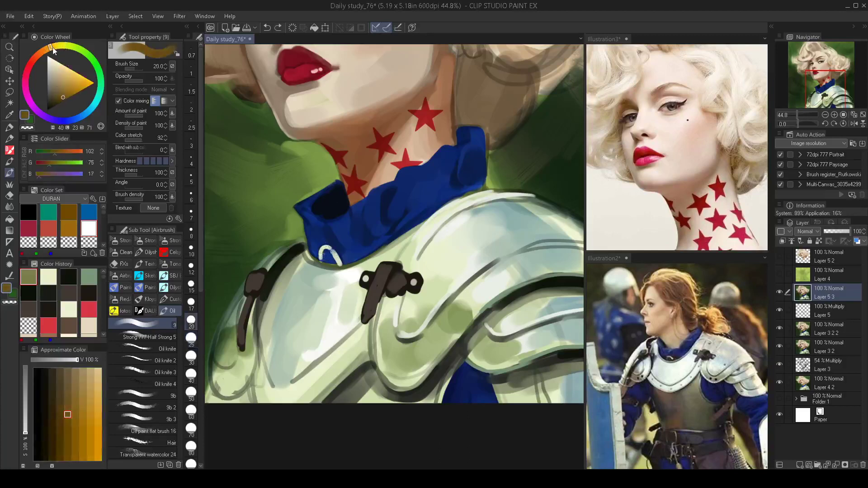
pyautogui.moveTo(52, 48); pyautogui.dragTo(46, 50)
pyautogui.click(59, 99)
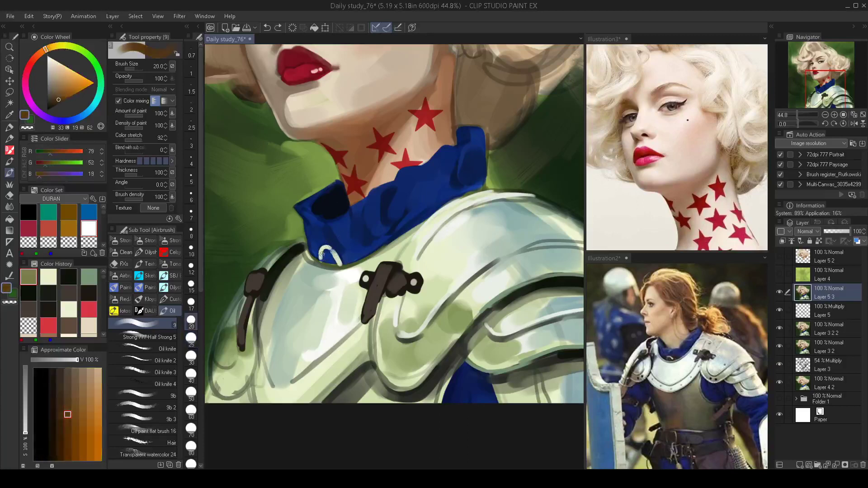
pyautogui.moveTo(320, 254)
pyautogui.mouseDown()
pyautogui.moveTo(338, 260)
pyautogui.moveTo(336, 276)
pyautogui.moveTo(365, 263)
pyautogui.mouseUp()
pyautogui.hotkey('ctrl', 'z')
pyautogui.press(']')
pyautogui.hotkey('ctrl', 'z')
pyautogui.scroll(-2, 365, 263)
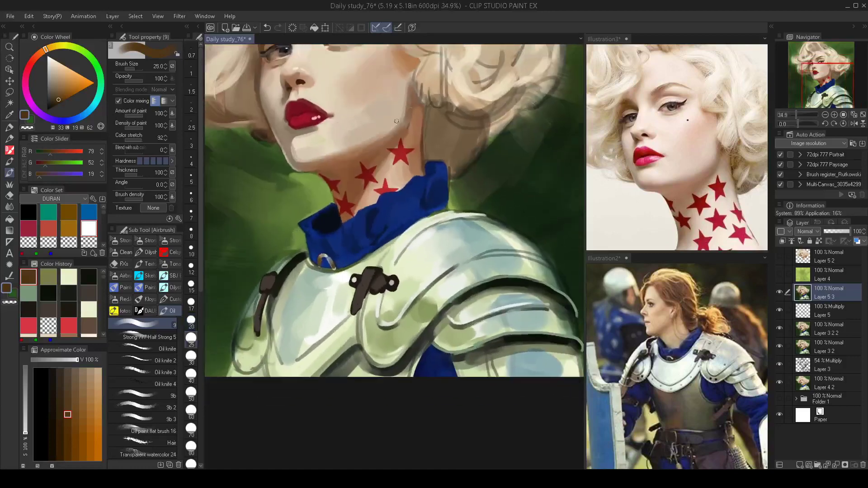
# Sample the collar's blue, lighten it to R 55, G 74, B 149 and paint a fold highlight on the collar's upper part.
pyautogui.keyDown('alt'); pyautogui.click(433, 170); pyautogui.keyUp('alt')
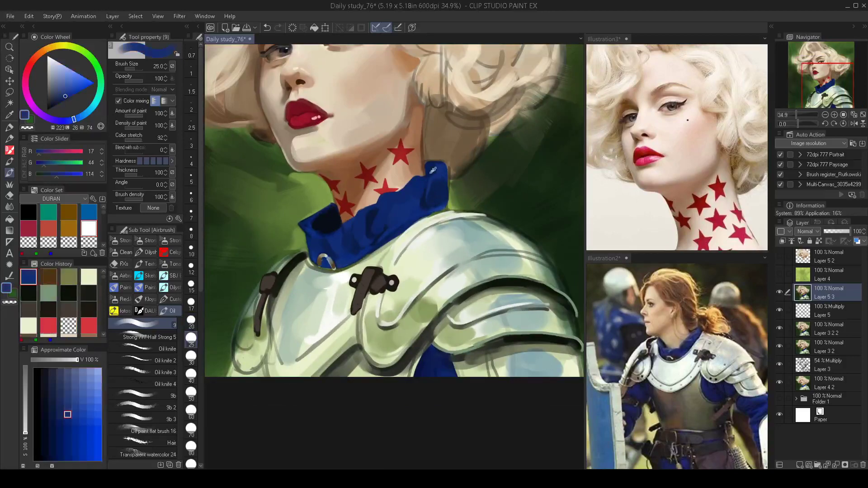
pyautogui.click(68, 86)
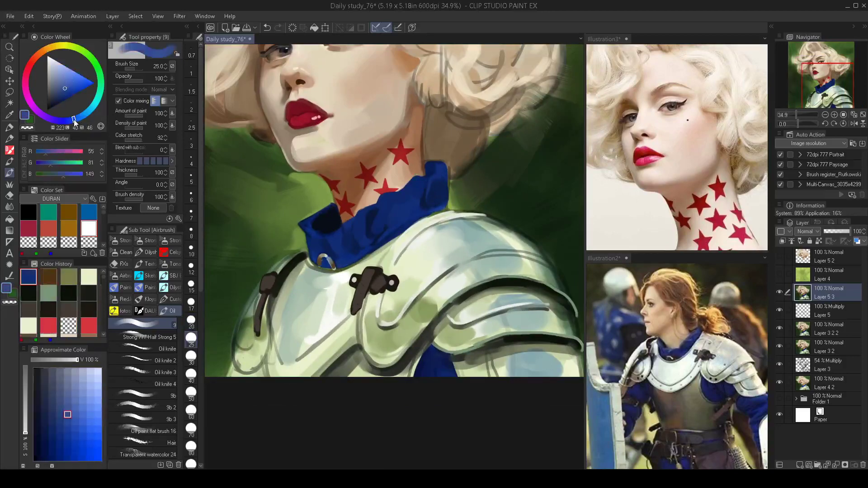
pyautogui.moveTo(75, 122); pyautogui.dragTo(71, 121)
pyautogui.press(']')
pyautogui.press(']')
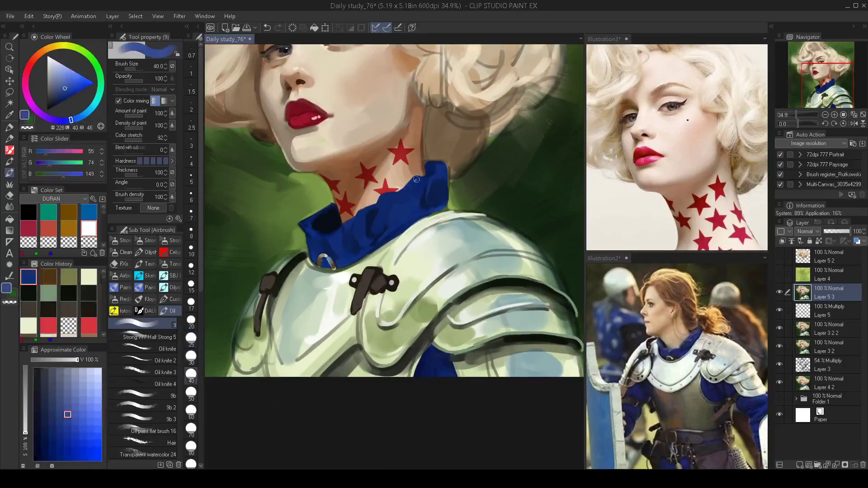
pyautogui.press(']')
pyautogui.moveTo(417, 182); pyautogui.dragTo(409, 198)
# Add more muted-blue highlights along the collar's folds and front, reducing the brush from size 70 to 40.
pyautogui.press(']')
pyautogui.press(']')
pyautogui.press(']')
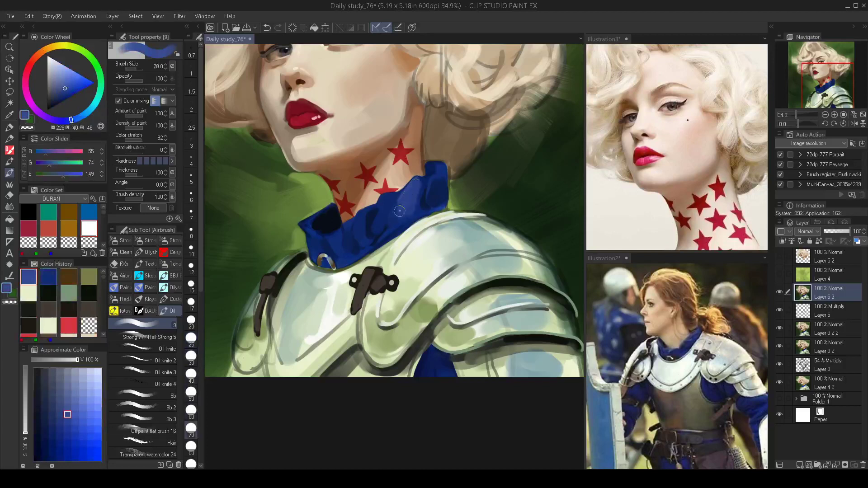
pyautogui.press('[')
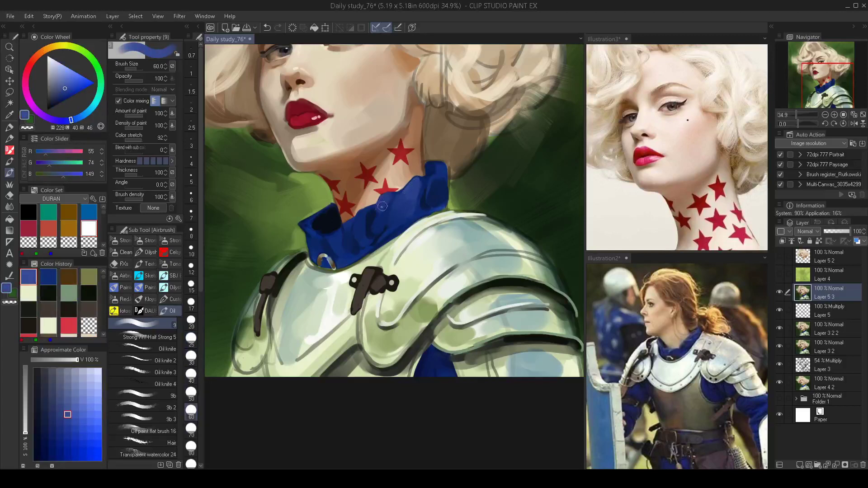
pyautogui.press('[')
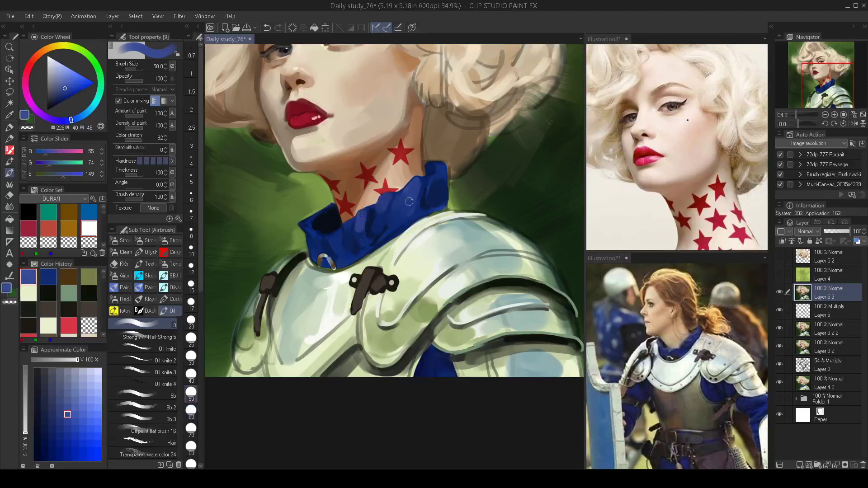
pyautogui.press('[')
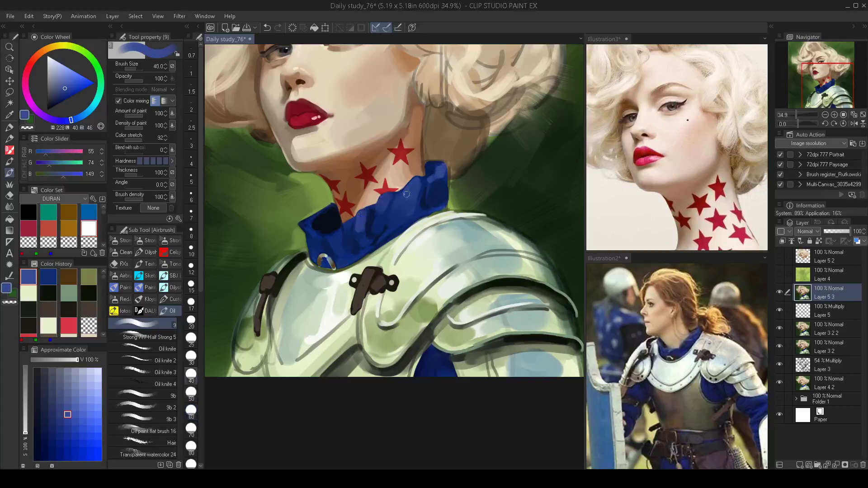
pyautogui.press('[')
pyautogui.press(']')
pyautogui.scroll(-3, 359, 230)
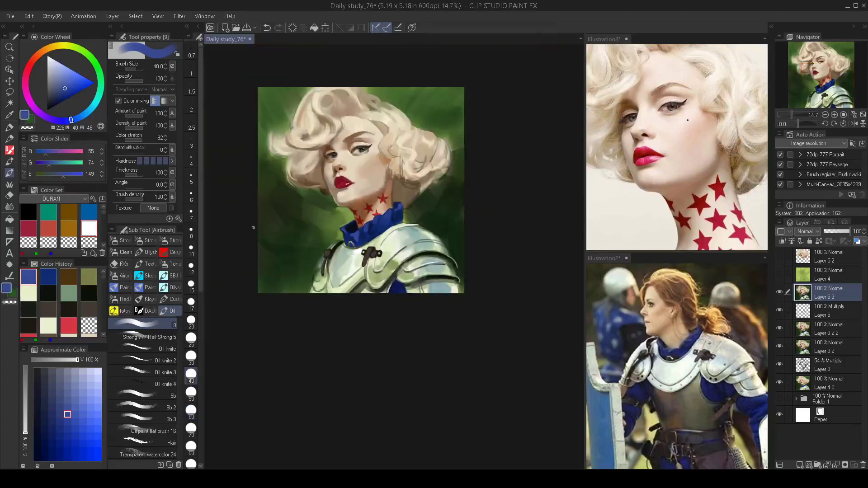
# Refine the contour of the far jaw and chin with a beige sampled from the skin edge at brush size 12.5.
pyautogui.scroll(4, 365, 231)
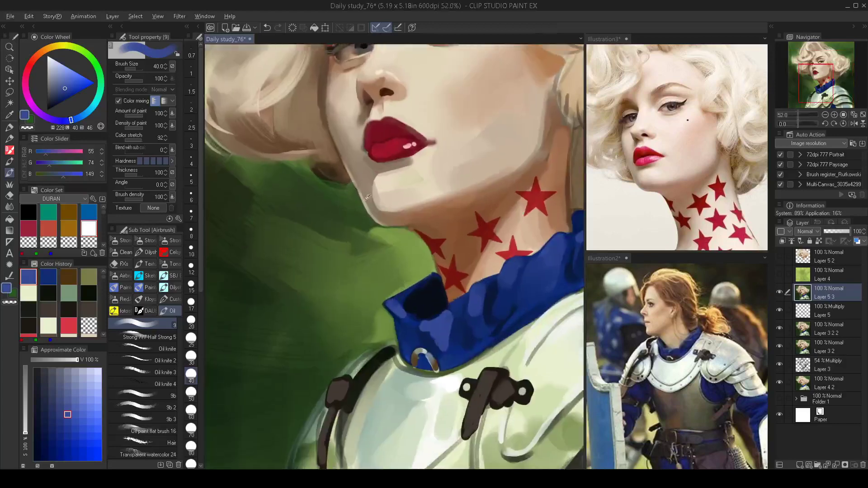
pyautogui.keyDown('alt'); pyautogui.click(368, 196); pyautogui.keyUp('alt')
pyautogui.press('[')
pyautogui.press('[')
pyautogui.press('[')
pyautogui.press('[')
pyautogui.press('[')
pyautogui.press('[')
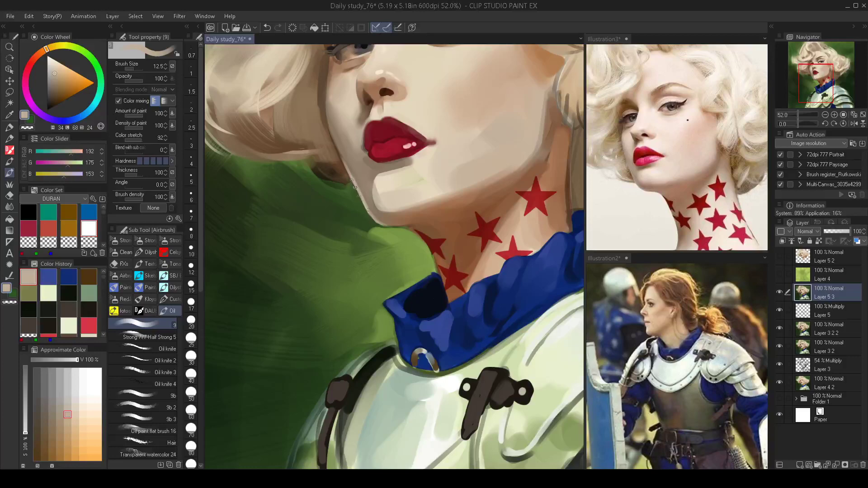
pyautogui.scroll(-4, 369, 208)
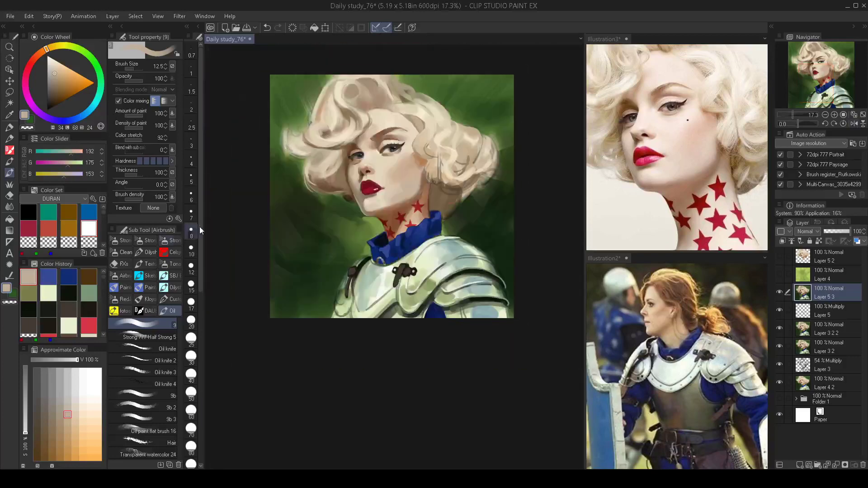
# Paint shading on the curl beside the near eye with grey-brown and beige tones sampled from the hair, up to brush size 30.
pyautogui.moveTo(410, 223); pyautogui.dragTo(422, 268)
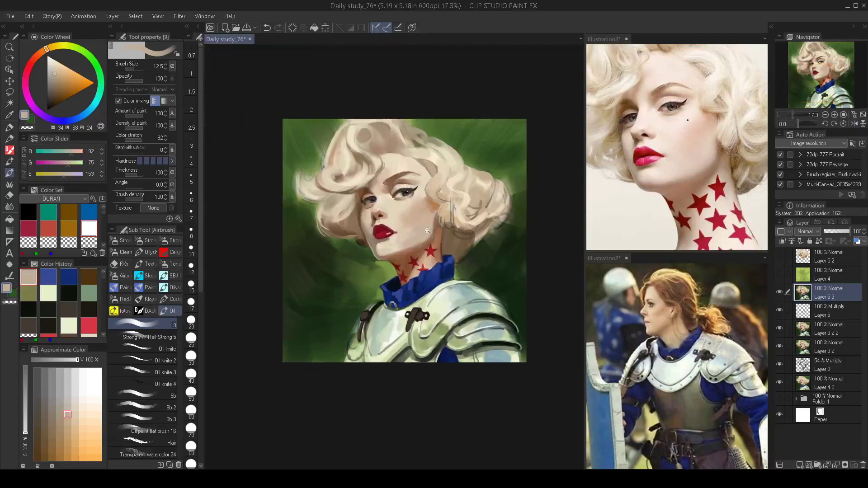
pyautogui.moveTo(441, 235); pyautogui.dragTo(437, 210)
pyautogui.scroll(2, 436, 209)
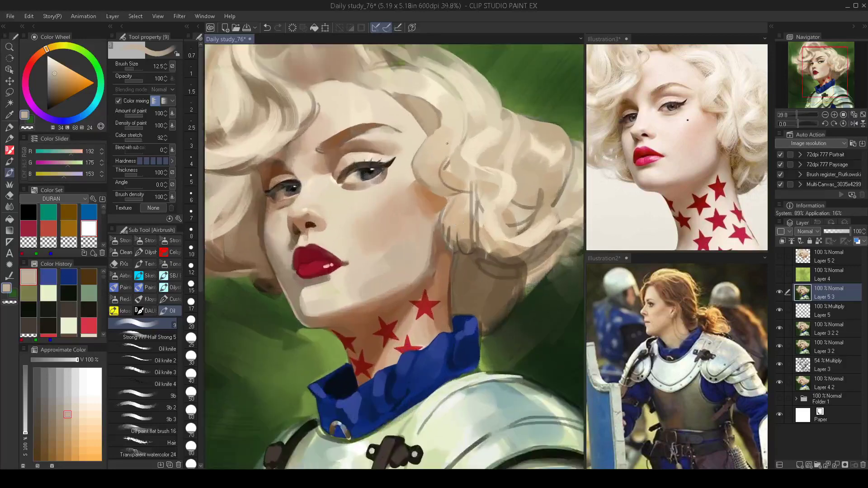
pyautogui.keyDown('alt'); pyautogui.click(449, 164); pyautogui.keyUp('alt')
pyautogui.press(']')
pyautogui.press(']')
pyautogui.press(']')
pyautogui.press(']')
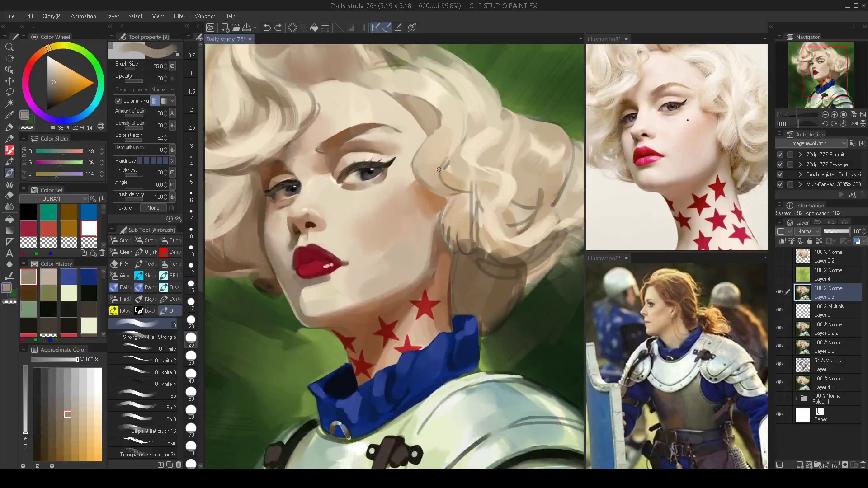
pyautogui.press(']')
pyautogui.keyDown('alt'); pyautogui.click(443, 174); pyautogui.keyUp('alt')
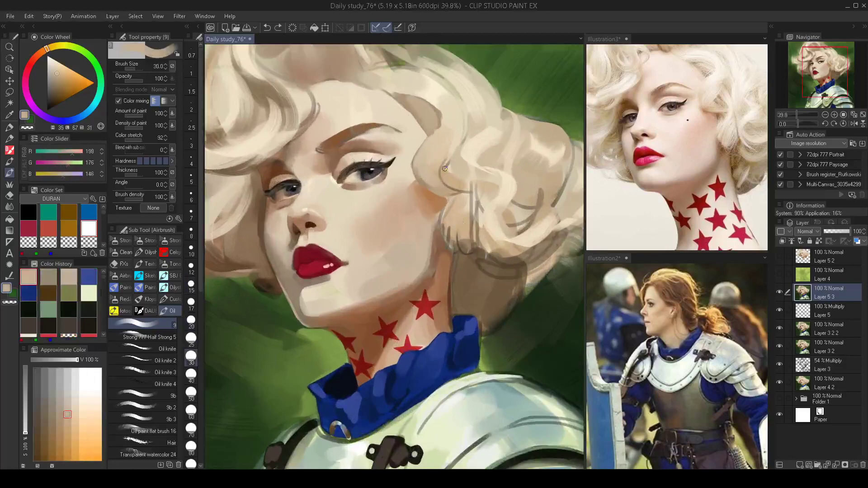
pyautogui.keyDown('alt'); pyautogui.click(421, 180); pyautogui.keyUp('alt')
pyautogui.moveTo(449, 162); pyautogui.dragTo(433, 184)
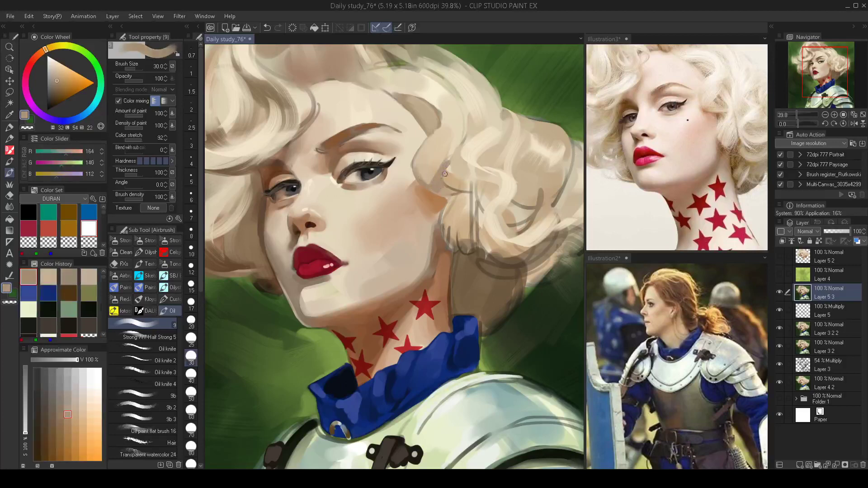
# Blend the lower end of that curl with sampled light beige at brush size 20 and taupe at size 25.
pyautogui.keyDown('alt'); pyautogui.click(431, 182); pyautogui.keyUp('alt')
pyautogui.press('[')
pyautogui.press('[')
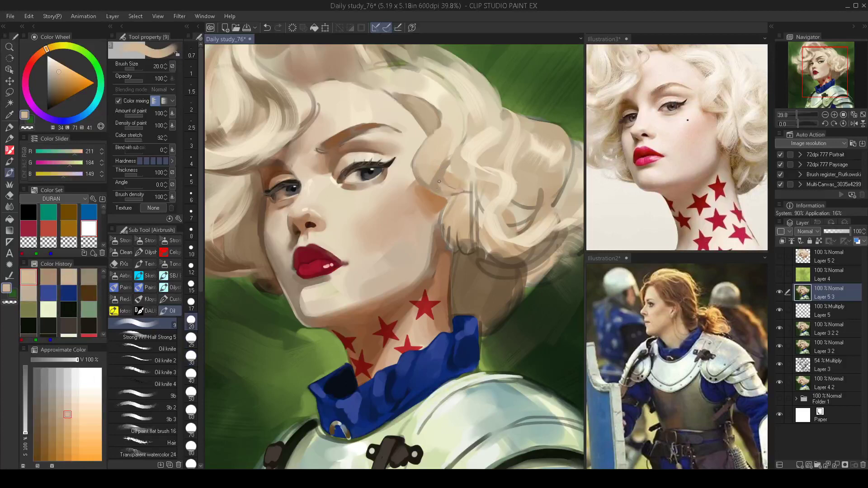
pyautogui.keyDown('alt'); pyautogui.click(439, 181); pyautogui.keyUp('alt')
pyautogui.press(']')
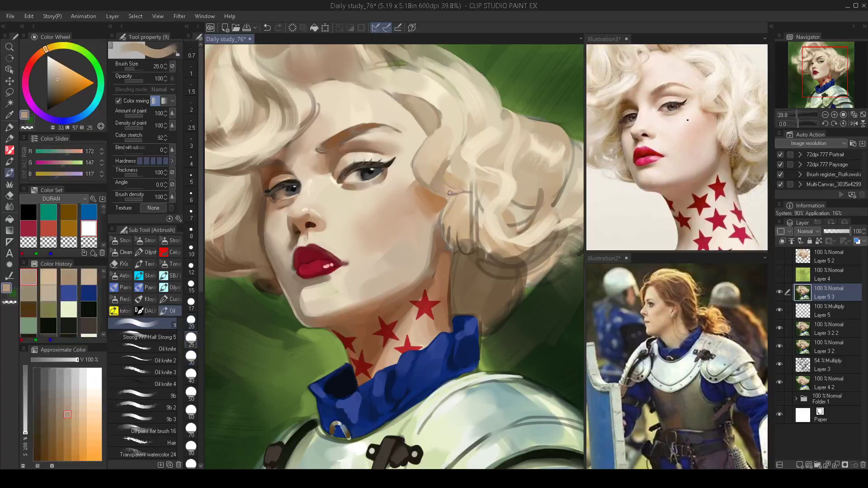
# Blend the hair strands beside the near cheek with light beige sampled from the curl, raising the brush from size 15 to 35.
pyautogui.scroll(-1, 455, 204)
pyautogui.keyDown('alt'); pyautogui.click(451, 185); pyautogui.keyUp('alt')
pyautogui.press('[')
pyautogui.press('[')
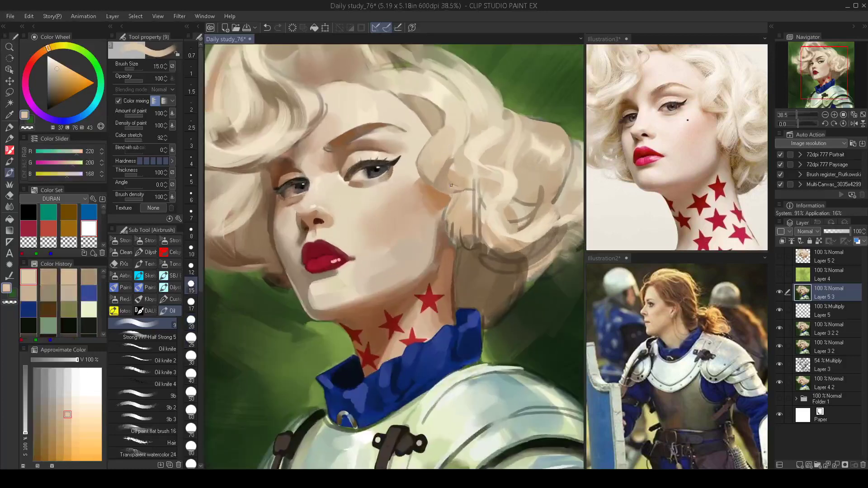
pyautogui.press(']')
pyautogui.press(']')
pyautogui.press(']')
pyautogui.press(']')
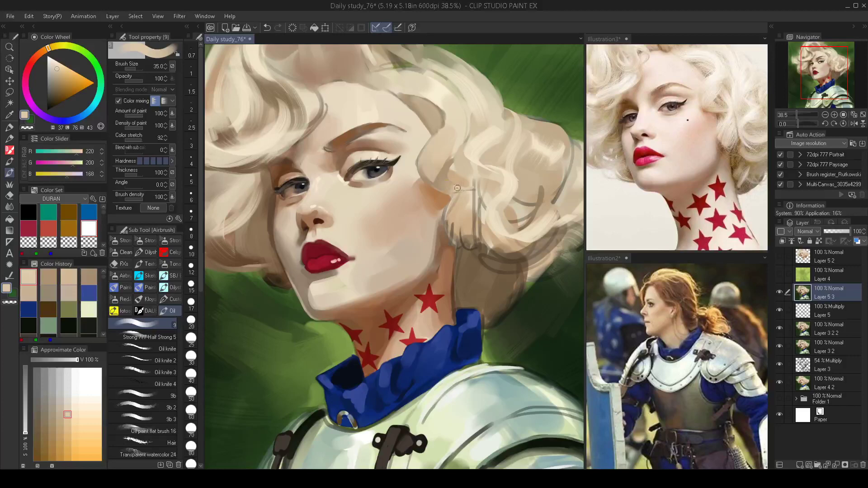
pyautogui.scroll(-3, 457, 188)
pyautogui.scroll(3, 449, 135)
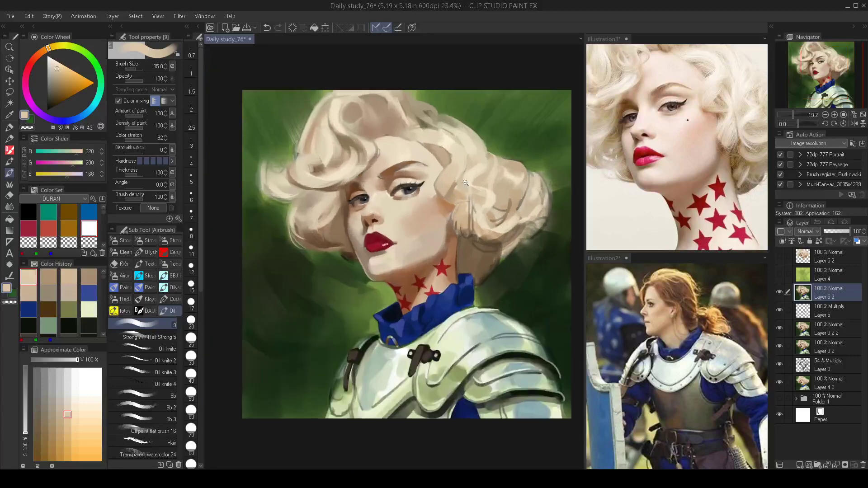
# Add a light stroke to the curl beside the near temple with pale cream sampled from the hair.
pyautogui.keyDown('alt'); pyautogui.click(446, 124); pyautogui.keyUp('alt')
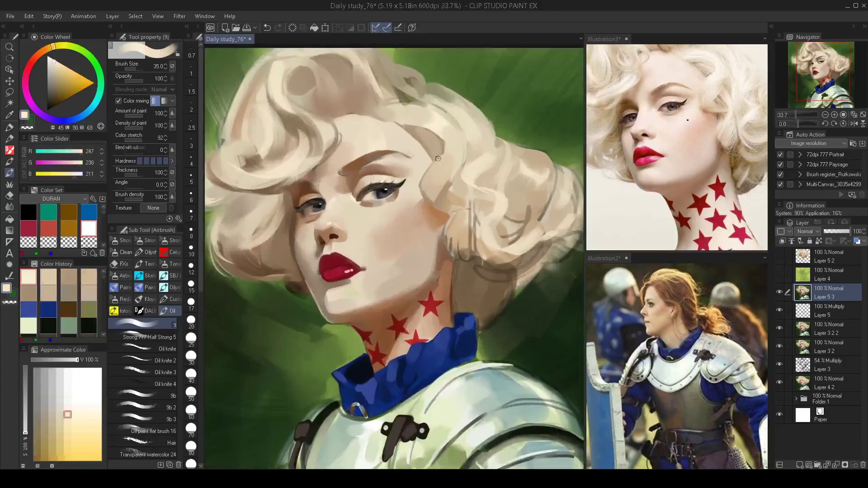
pyautogui.press(']')
pyautogui.press(']')
pyautogui.moveTo(441, 163); pyautogui.dragTo(443, 183)
# Broaden the temple curl's shading with sampled beige at brush size 80 and undo the stray stroke near its upper end.
pyautogui.keyDown('alt'); pyautogui.click(438, 180); pyautogui.keyUp('alt')
pyautogui.press(']')
pyautogui.press(']')
pyautogui.press(']')
pyautogui.press(']')
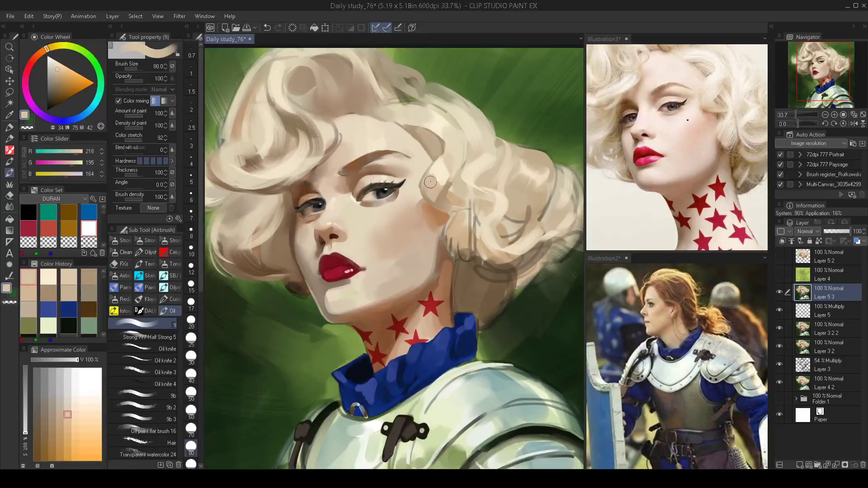
pyautogui.moveTo(449, 158)
pyautogui.mouseDown()
pyautogui.moveTo(427, 179)
pyautogui.moveTo(460, 132)
pyautogui.moveTo(440, 146)
pyautogui.mouseUp()
pyautogui.moveTo(446, 128); pyautogui.dragTo(442, 131)
pyautogui.hotkey('ctrl', 'z')
pyautogui.moveTo(434, 179)
pyautogui.mouseDown()
pyautogui.moveTo(447, 166)
pyautogui.moveTo(415, 230)
pyautogui.mouseUp()
pyautogui.scroll(-1, 415, 230)
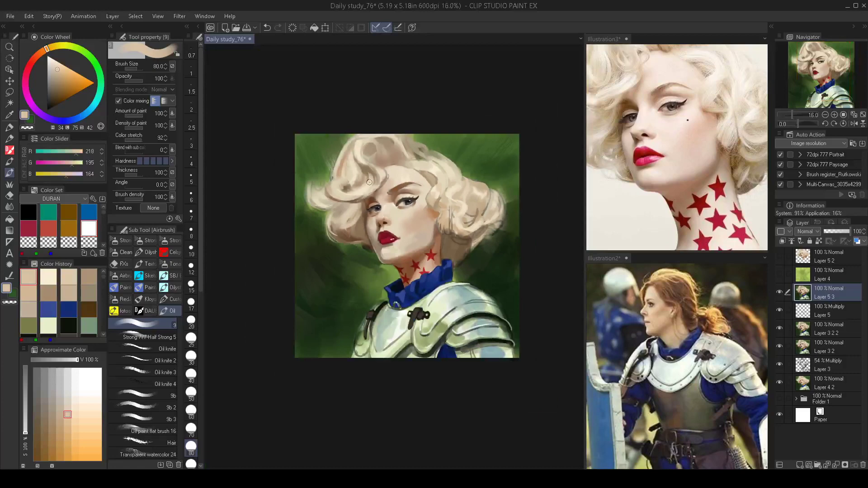
# Brighten the side curls behind the temple with pale cream sampled from the hair, reducing the brush from size 70 to 45.
pyautogui.scroll(3, 451, 174)
pyautogui.keyDown('alt'); pyautogui.click(450, 162); pyautogui.keyUp('alt')
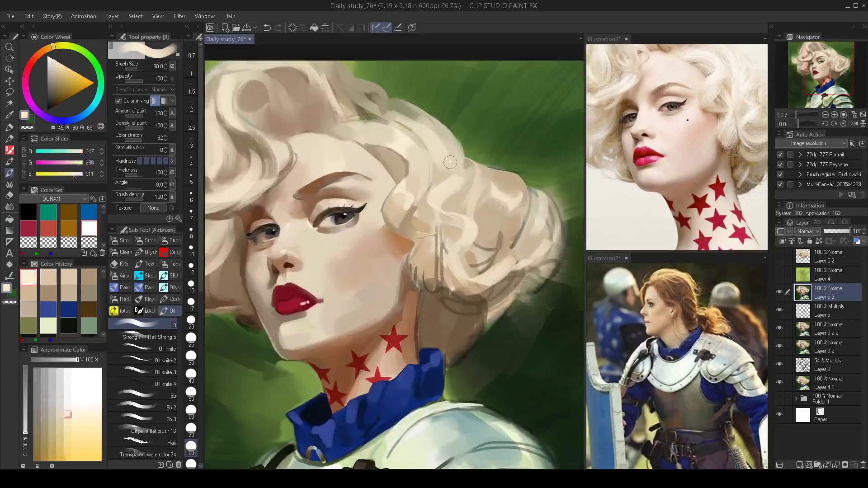
pyautogui.press('[')
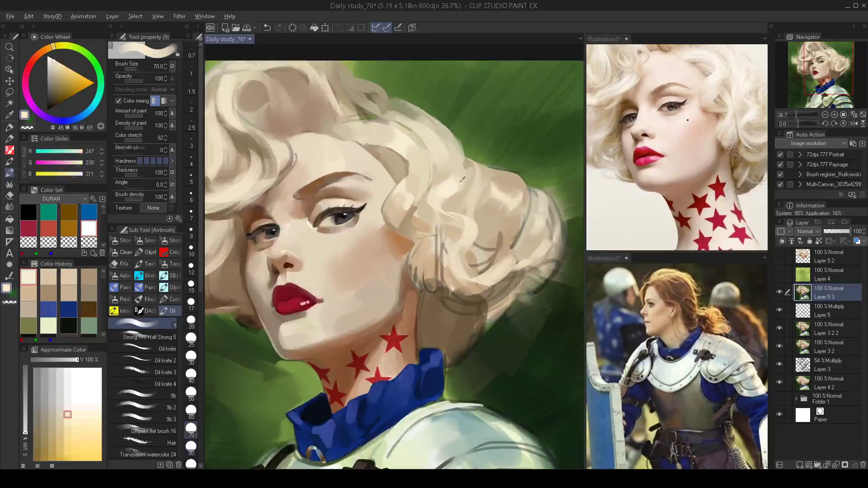
pyautogui.keyDown('alt'); pyautogui.click(462, 180); pyautogui.keyUp('alt')
pyautogui.keyDown('alt'); pyautogui.click(413, 137); pyautogui.keyUp('alt')
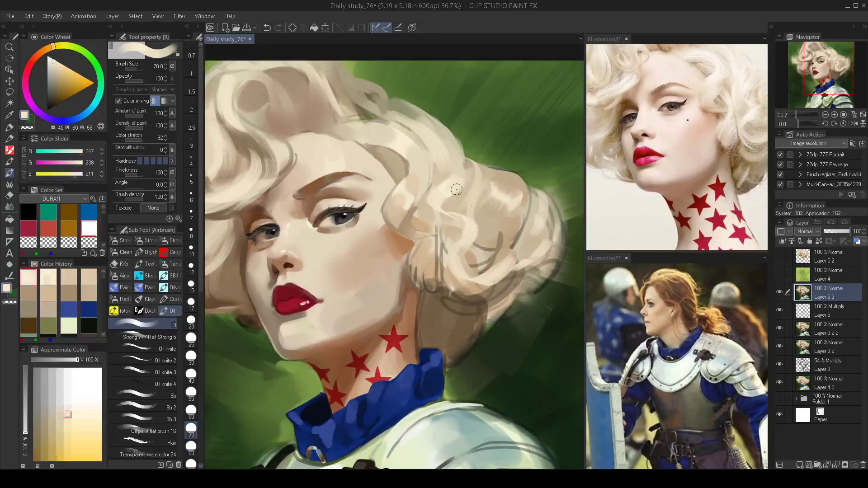
pyautogui.press('[')
pyautogui.press('[')
pyautogui.press('[')
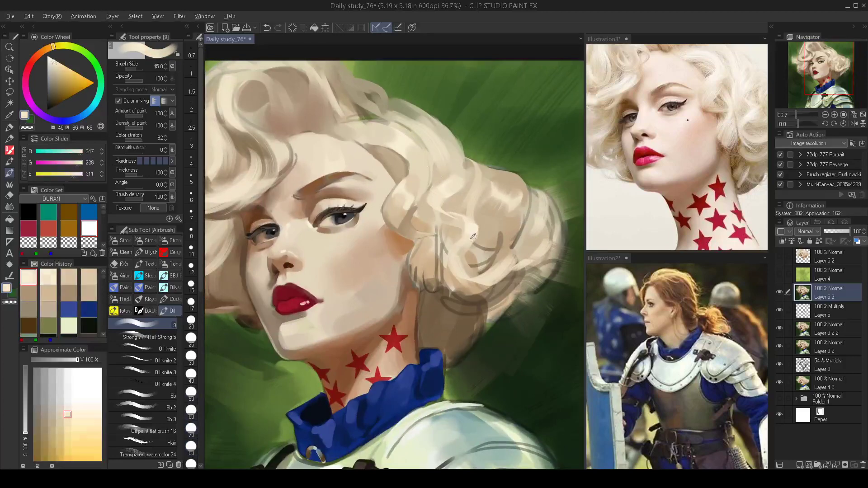
# Refine the lower side curls with cream tones sampled from neighbouring locks, using brush sizes 45 and 50.
pyautogui.keyDown('alt'); pyautogui.click(473, 235); pyautogui.keyUp('alt')
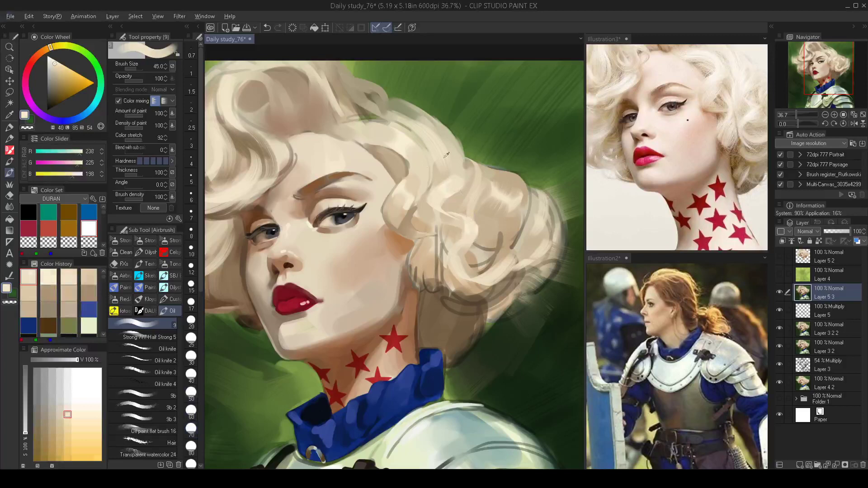
pyautogui.keyDown('alt'); pyautogui.click(407, 136); pyautogui.keyUp('alt')
pyautogui.press(']')
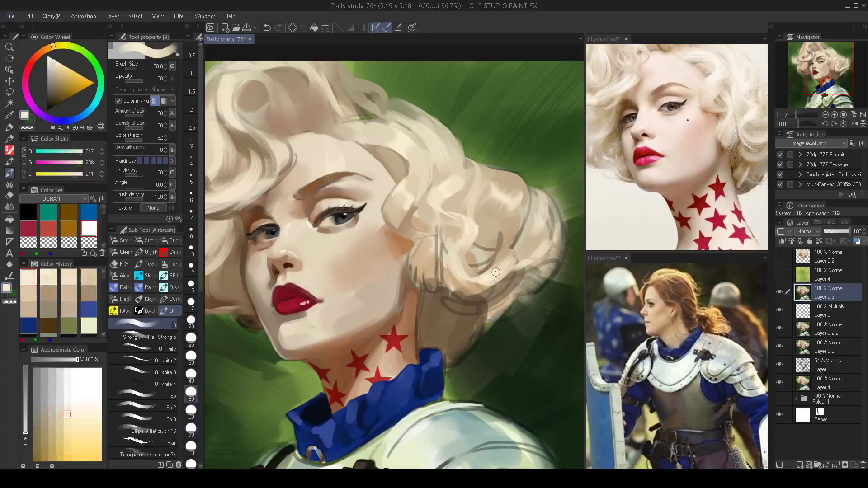
pyautogui.keyDown('alt'); pyautogui.click(495, 276); pyautogui.keyUp('alt')
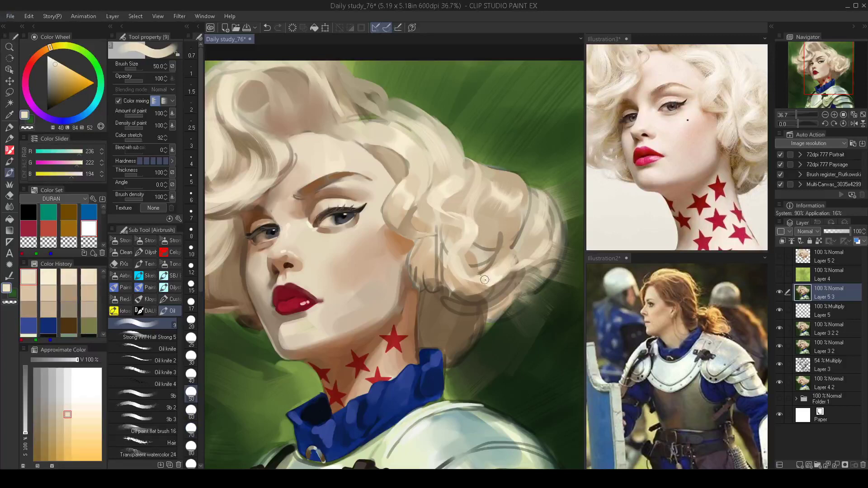
pyautogui.scroll(-4, 502, 293)
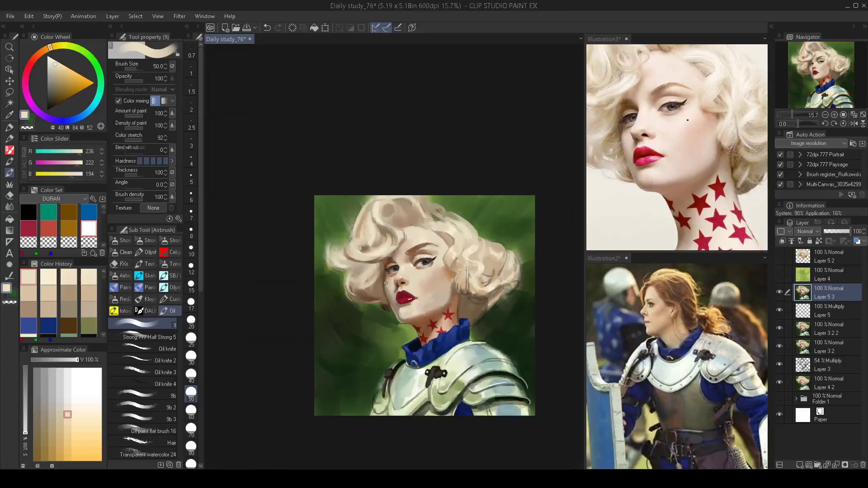
# Shade the small curl over the ear with warm beige sampled beside the cheek, reducing the brush from size 60 to 40.
pyautogui.scroll(4, 462, 287)
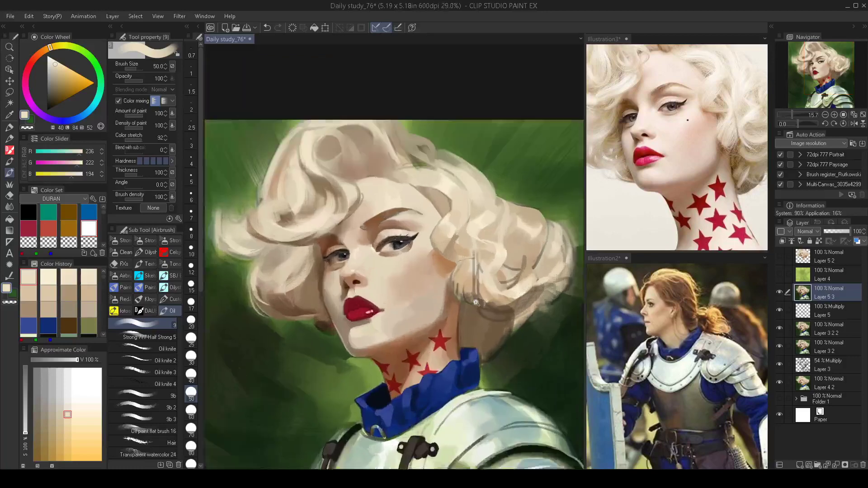
pyautogui.keyDown('alt'); pyautogui.click(452, 274); pyautogui.keyUp('alt')
pyautogui.press(']')
pyautogui.press(']')
pyautogui.press('[')
pyautogui.press('[')
pyautogui.press('[')
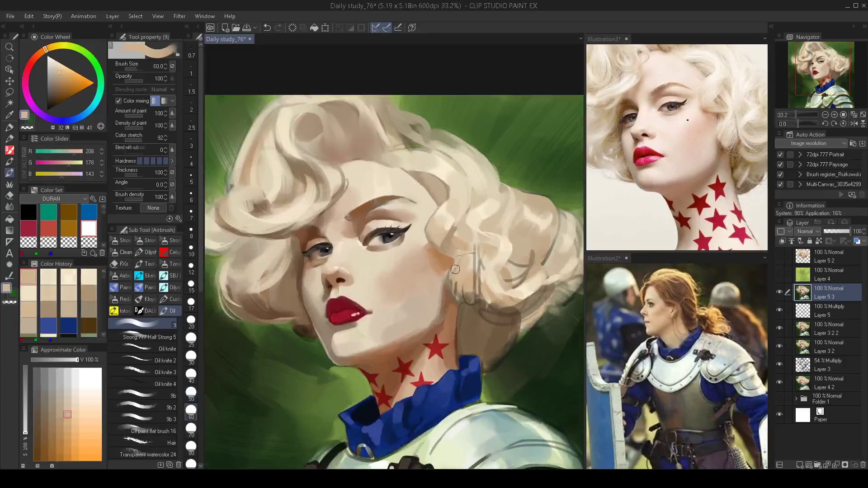
pyautogui.moveTo(458, 297)
pyautogui.mouseDown()
pyautogui.moveTo(453, 278)
pyautogui.moveTo(462, 299)
pyautogui.moveTo(470, 290)
pyautogui.mouseUp()
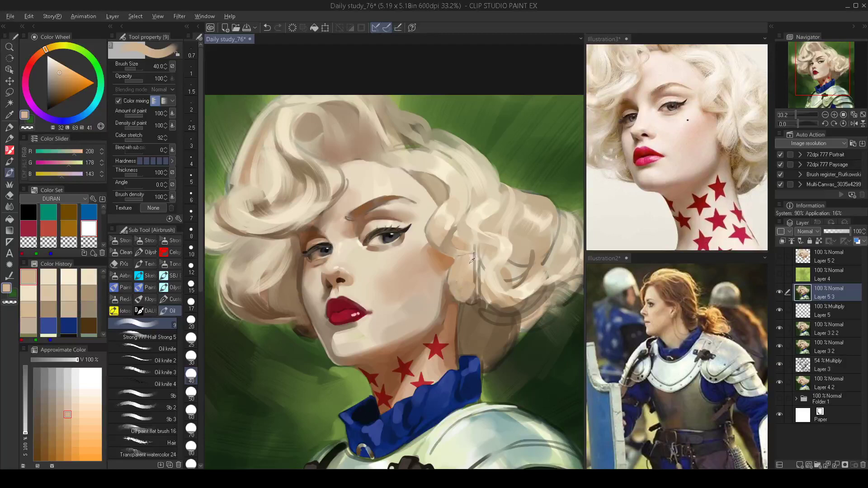
# Paint over the sketch lines on the ear curl with sampled light beige at brush size 45, picking up warm tan for its shadow.
pyautogui.keyDown('alt'); pyautogui.click(474, 254); pyautogui.keyUp('alt')
pyautogui.press(']')
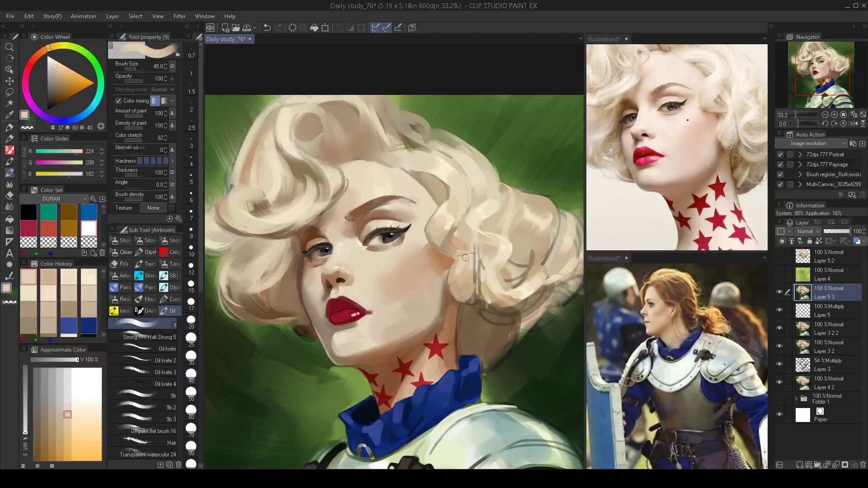
pyautogui.press(']')
pyautogui.press('[')
pyautogui.moveTo(469, 275); pyautogui.dragTo(470, 290)
pyautogui.keyDown('alt'); pyautogui.click(463, 280); pyautogui.keyUp('alt')
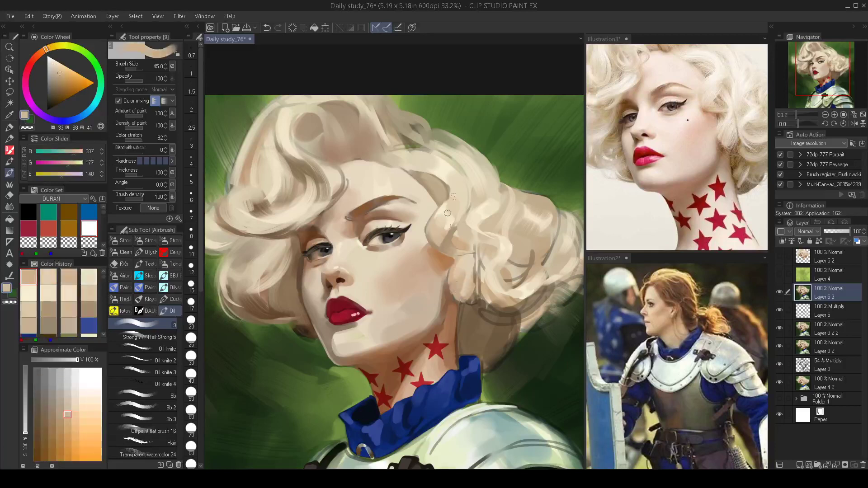
# Draw thin light-beige strands along the curl over the ear with a sampled hair colour, reducing the brush to size 8.
pyautogui.keyDown('alt'); pyautogui.click(462, 260); pyautogui.keyUp('alt')
pyautogui.press('[')
pyautogui.press('[')
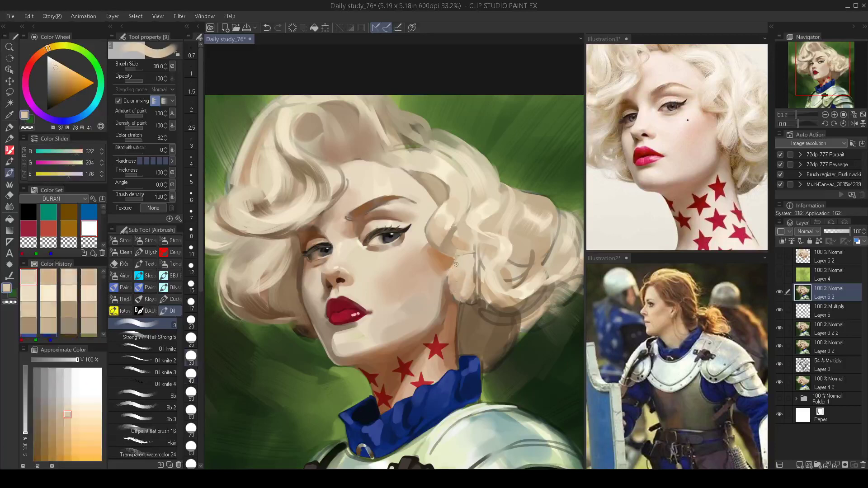
pyautogui.press('[')
pyautogui.press('[')
pyautogui.press('[')
pyautogui.press('[')
pyautogui.press('[')
pyautogui.press('[')
pyautogui.press('[')
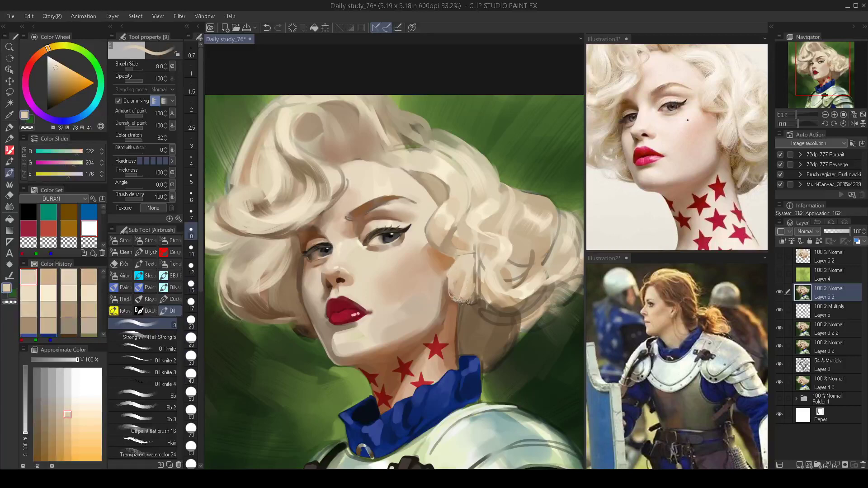
pyautogui.moveTo(463, 277)
pyautogui.mouseDown()
pyautogui.moveTo(437, 276)
pyautogui.moveTo(467, 272)
pyautogui.mouseUp()
# Zoom out the blonde portrait reference to show the whole figure and add thin beige strands to the far-side curls.
pyautogui.click(655, 176)
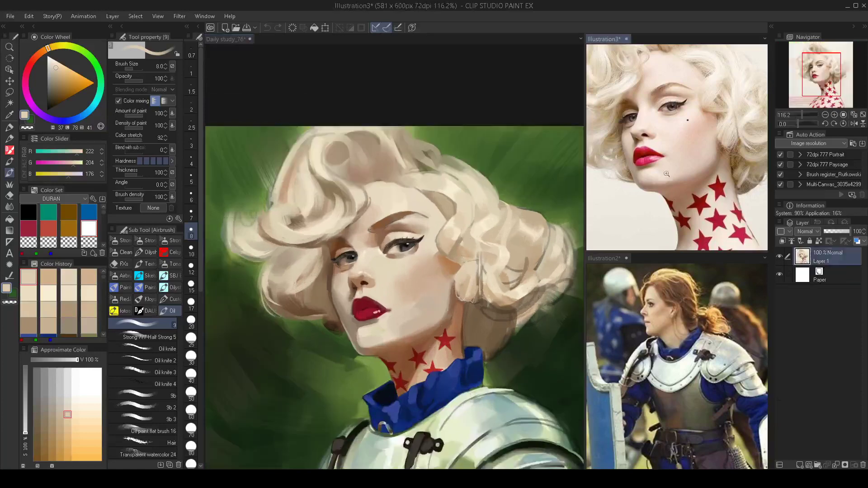
pyautogui.moveTo(656, 176); pyautogui.dragTo(642, 194)
pyautogui.click(369, 275)
pyautogui.moveTo(357, 290); pyautogui.dragTo(335, 267)
# Add fine flyaway strands along the hair's upper outline with sampled cream at brush size 5.
pyautogui.press('[')
pyautogui.press('[')
pyautogui.press('[')
pyautogui.keyDown('alt'); pyautogui.click(291, 242); pyautogui.keyUp('alt')
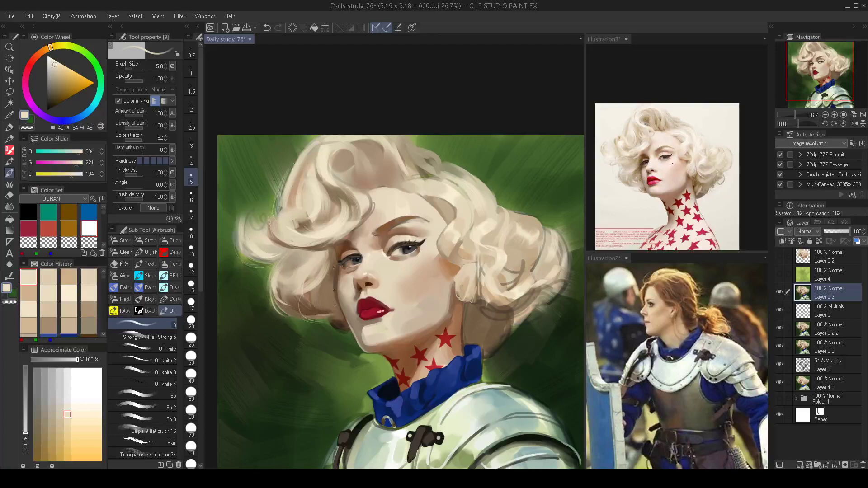
pyautogui.moveTo(494, 189); pyautogui.dragTo(458, 169)
# Draw loose strands around the outer near-side curls at brush size 8 and sample a taupe from the same curls.
pyautogui.press(']')
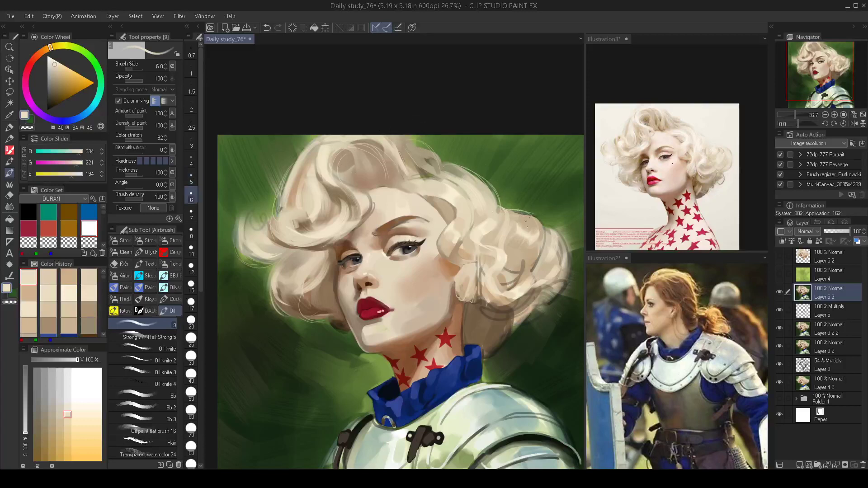
pyautogui.press(']')
pyautogui.press(']')
pyautogui.moveTo(565, 277)
pyautogui.mouseDown()
pyautogui.moveTo(541, 284)
pyautogui.moveTo(540, 306)
pyautogui.mouseUp()
pyautogui.keyDown('alt'); pyautogui.click(548, 274); pyautogui.keyUp('alt')
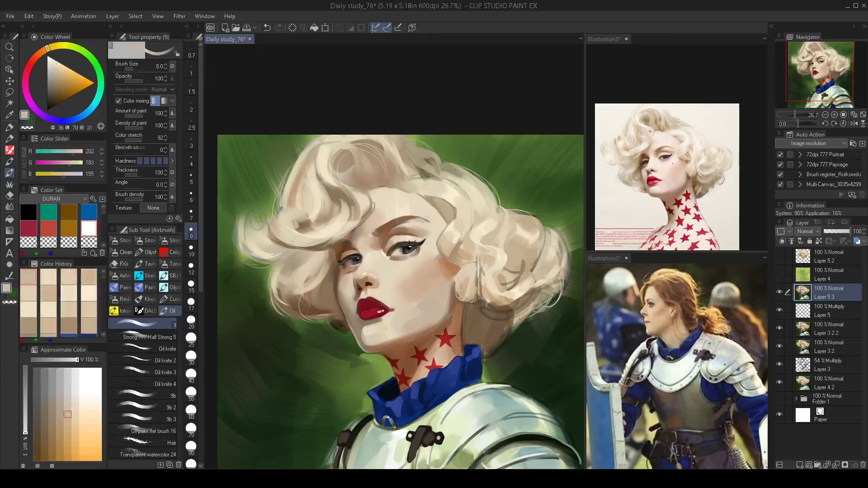
# Paint dark-brown strands in the shadowed hair beside the neck at brush size 12.5 and check the mirrored canvas.
pyautogui.keyDown('alt'); pyautogui.click(499, 336); pyautogui.keyUp('alt')
pyautogui.press(']')
pyautogui.press(']')
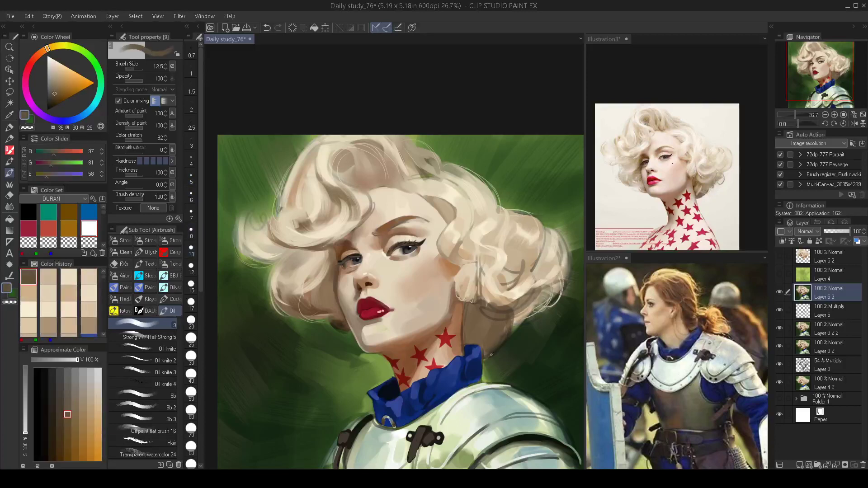
pyautogui.scroll(-2, 507, 331)
pyautogui.moveTo(506, 331); pyautogui.dragTo(497, 315)
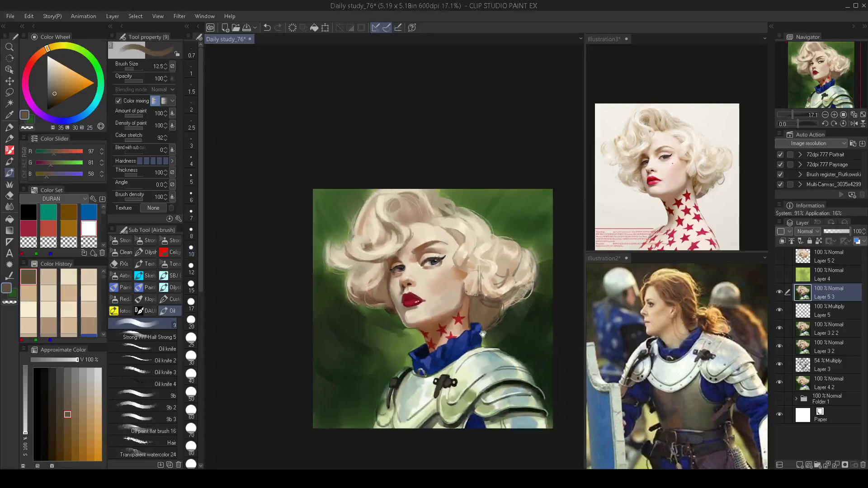
pyautogui.press('h')
pyautogui.press('h')
# Lighten the far shoulder plate below its strap with pale green tones sampled from the armour, up to brush size 50.
pyautogui.scroll(3, 415, 367)
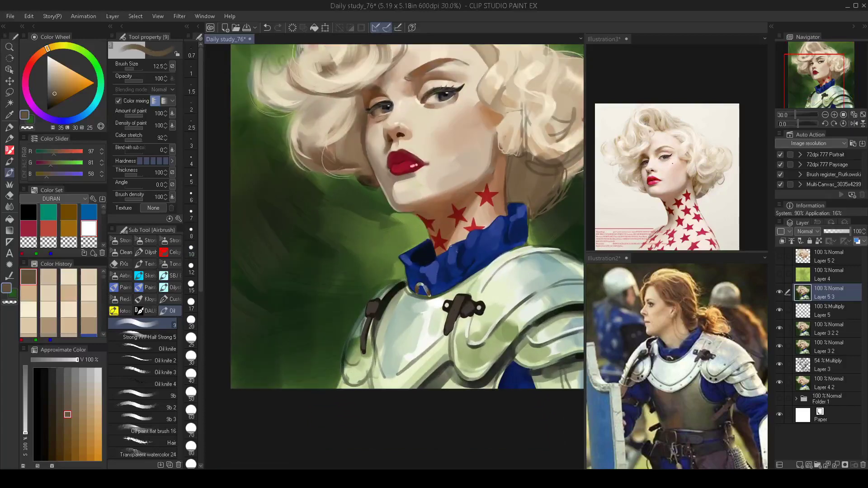
pyautogui.keyDown('alt'); pyautogui.click(464, 323); pyautogui.keyUp('alt')
pyautogui.press(']')
pyautogui.press(']')
pyautogui.press(']')
pyautogui.press(']')
pyautogui.press(']')
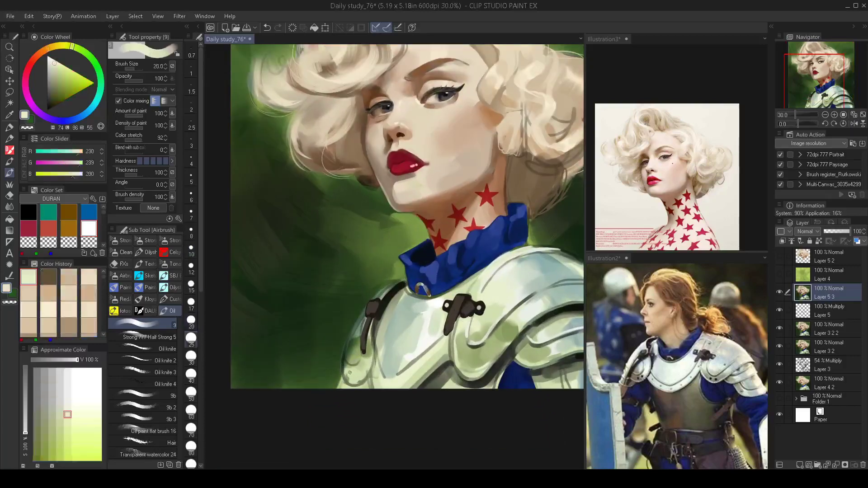
pyautogui.press(']')
pyautogui.keyDown('alt'); pyautogui.click(365, 365); pyautogui.keyUp('alt')
pyautogui.press(']')
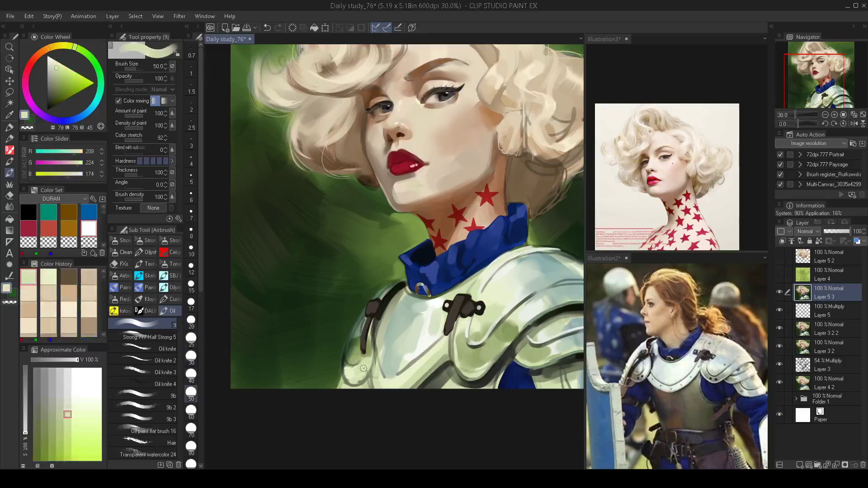
# Darken the lower edge of the far shoulder plate with sampled dark grey-green at brush size 35.
pyautogui.keyDown('alt'); pyautogui.click(365, 384); pyautogui.keyUp('alt')
pyautogui.press('[')
pyautogui.press('[')
pyautogui.press('[')
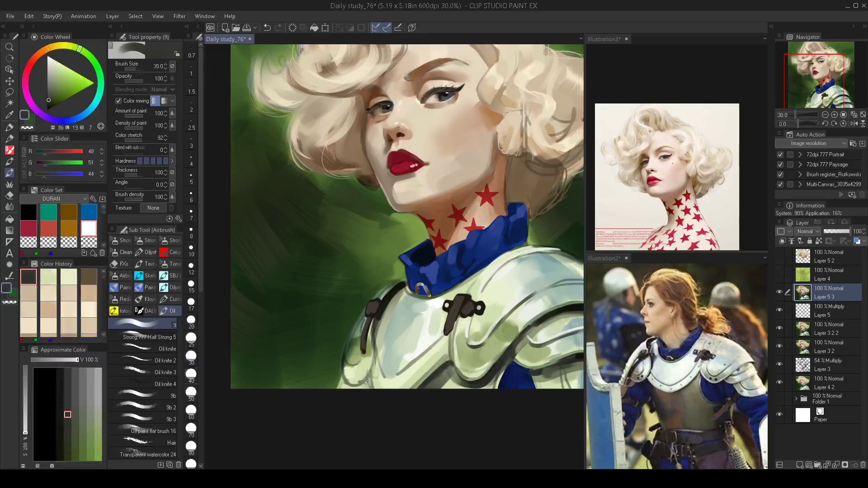
pyautogui.moveTo(343, 384); pyautogui.dragTo(373, 391)
pyautogui.scroll(-3, 438, 365)
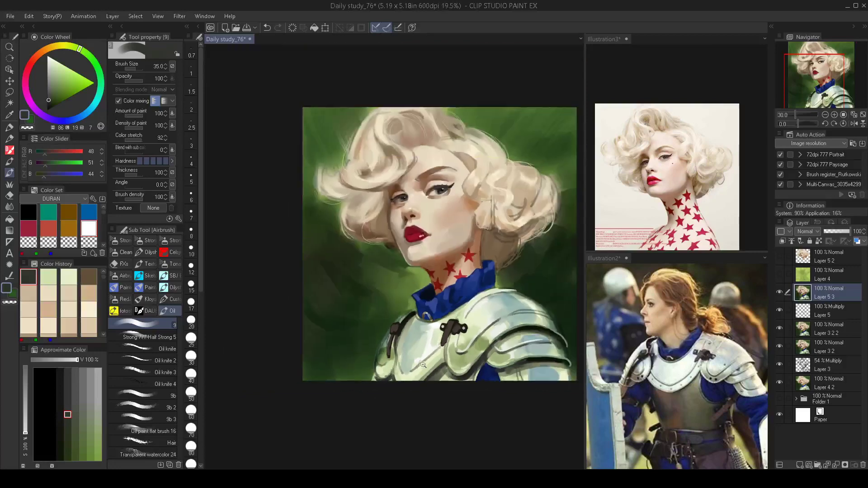
# Brighten the breastplate below the collar with near-white sampled from its highlight at brush size 60.
pyautogui.scroll(4, 432, 364)
pyautogui.keyDown('alt'); pyautogui.click(418, 322); pyautogui.keyUp('alt')
pyautogui.press(']')
pyautogui.press(']')
pyautogui.press(']')
pyautogui.press(']')
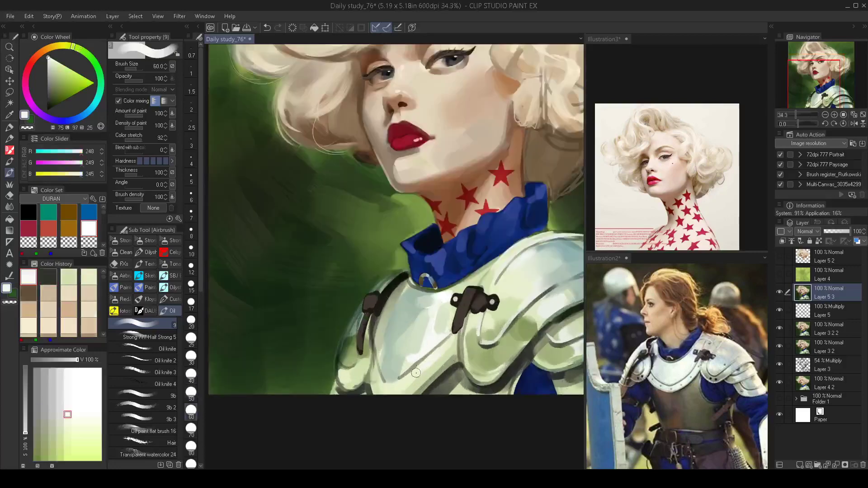
# Blend the lower breastplate with sampled pale yellow-green and grey-green, enlarging the brush from size 70 to 90.
pyautogui.keyDown('alt'); pyautogui.click(415, 383); pyautogui.keyUp('alt')
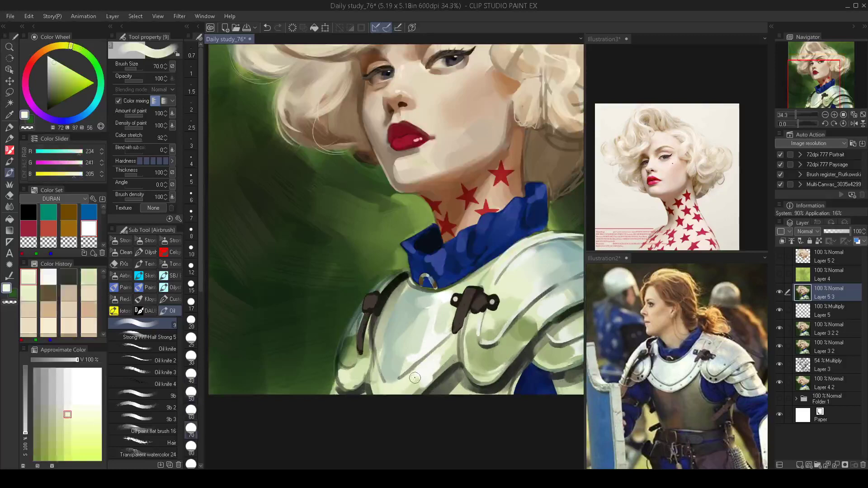
pyautogui.press(']')
pyautogui.press(']')
pyautogui.press(']')
pyautogui.keyDown('alt'); pyautogui.click(459, 355); pyautogui.keyUp('alt')
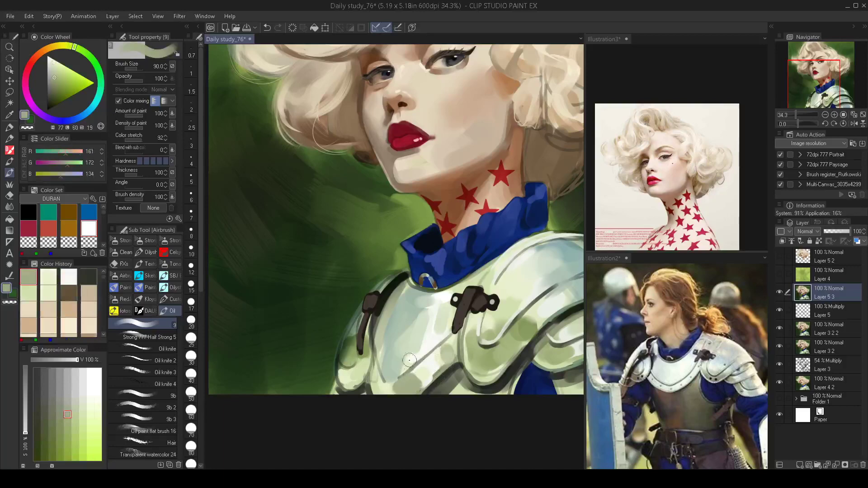
# Blend the centre of the breastplate with the sampled grey-green at brush size 90.
pyautogui.moveTo(416, 313); pyautogui.dragTo(409, 352)
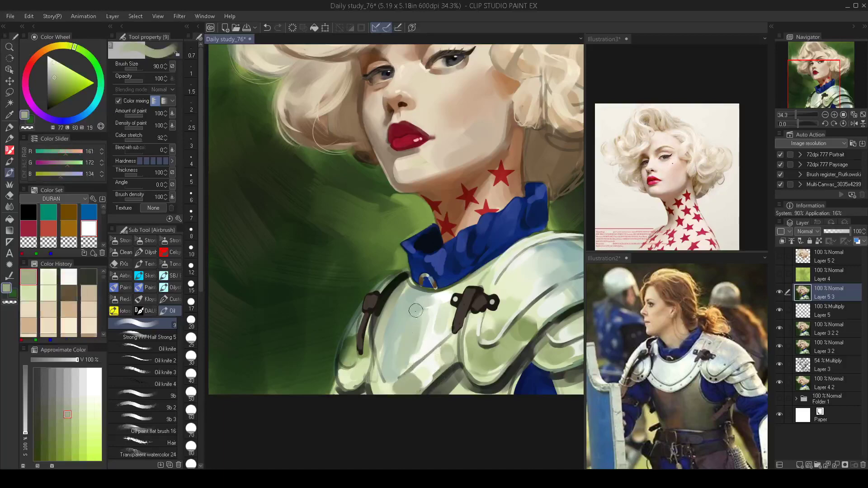
pyautogui.scroll(-3, 427, 314)
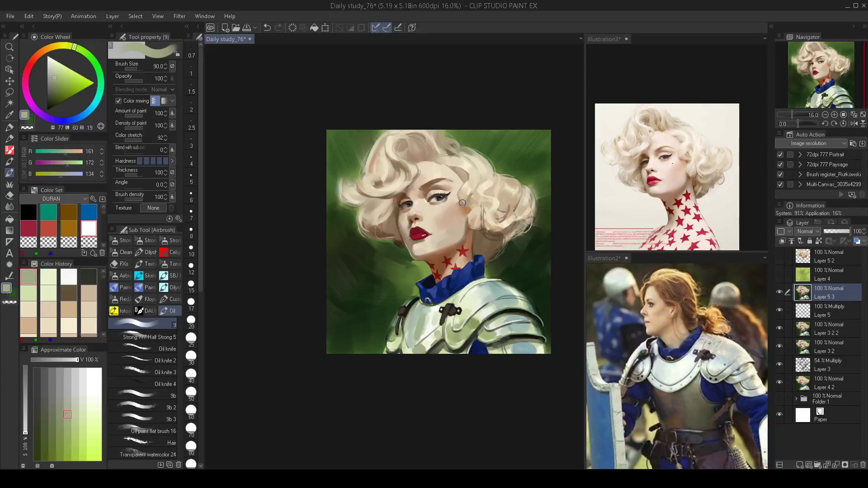
# Edge the far shoulder plate's outer rim with sampled pale grey-green, enlarging the brush from size 17.5 to 30.
pyautogui.scroll(4, 395, 319)
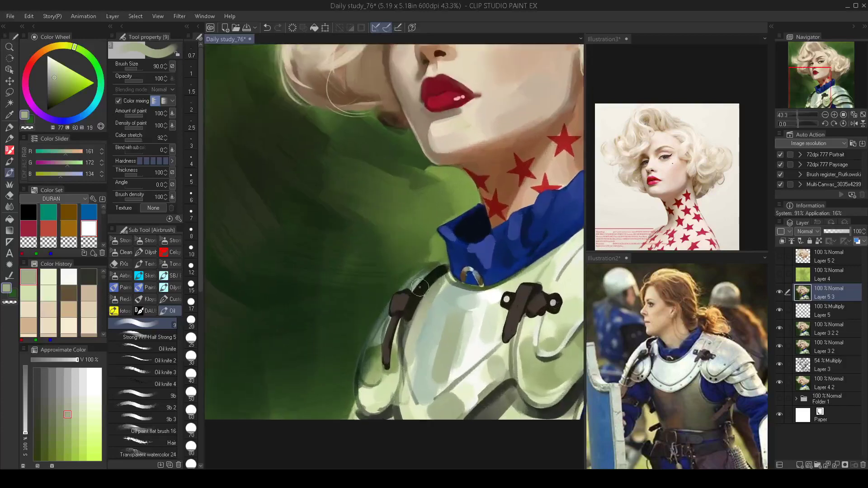
pyautogui.keyDown('alt'); pyautogui.click(425, 275); pyautogui.keyUp('alt')
pyautogui.press('[')
pyautogui.press('[')
pyautogui.press('[')
pyautogui.press('[')
pyautogui.press('[')
pyautogui.press('[')
pyautogui.press('[')
pyautogui.press('[')
pyautogui.press('[')
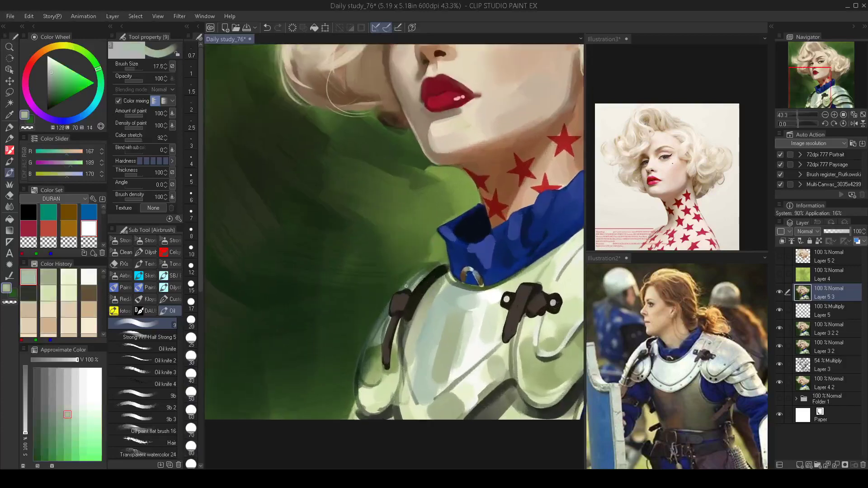
pyautogui.moveTo(406, 287)
pyautogui.mouseDown()
pyautogui.moveTo(436, 266)
pyautogui.moveTo(419, 279)
pyautogui.mouseUp()
pyautogui.moveTo(384, 311)
pyautogui.mouseDown()
pyautogui.moveTo(371, 336)
pyautogui.moveTo(382, 319)
pyautogui.moveTo(383, 335)
pyautogui.moveTo(372, 342)
pyautogui.mouseUp()
pyautogui.press(']')
pyautogui.press(']')
pyautogui.press(']')
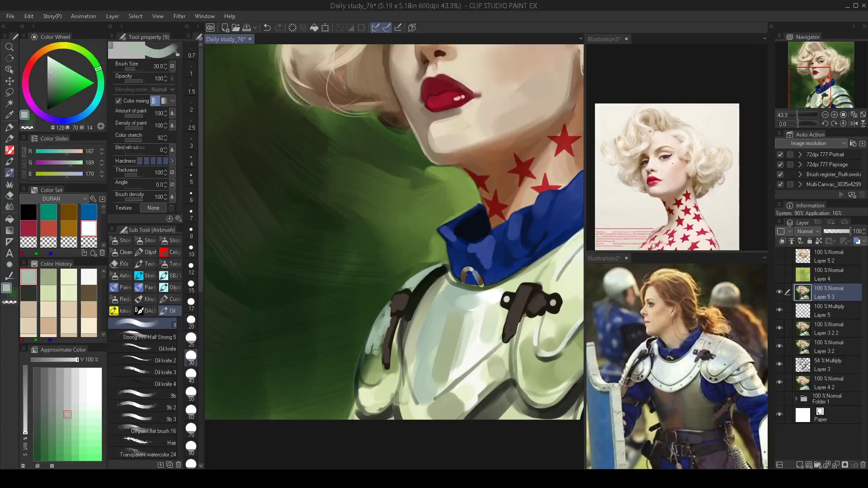
# Glaze the far shoulder plate's outer side with sampled mid olive green at brush size 50.
pyautogui.scroll(-5, 380, 343)
pyautogui.scroll(5, 385, 345)
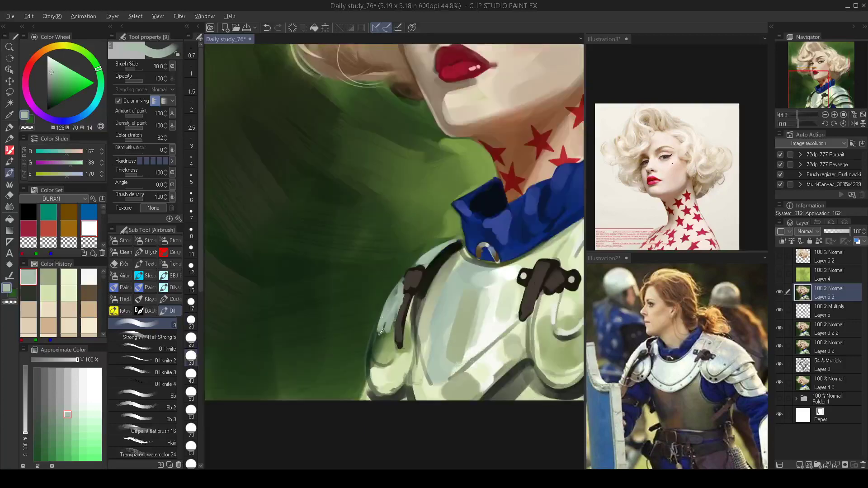
pyautogui.keyDown('alt'); pyautogui.click(384, 334); pyautogui.keyUp('alt')
pyautogui.press(']')
pyautogui.press(']')
pyautogui.moveTo(384, 312)
pyautogui.mouseDown()
pyautogui.moveTo(373, 356)
pyautogui.moveTo(390, 308)
pyautogui.moveTo(388, 341)
pyautogui.moveTo(394, 308)
pyautogui.mouseUp()
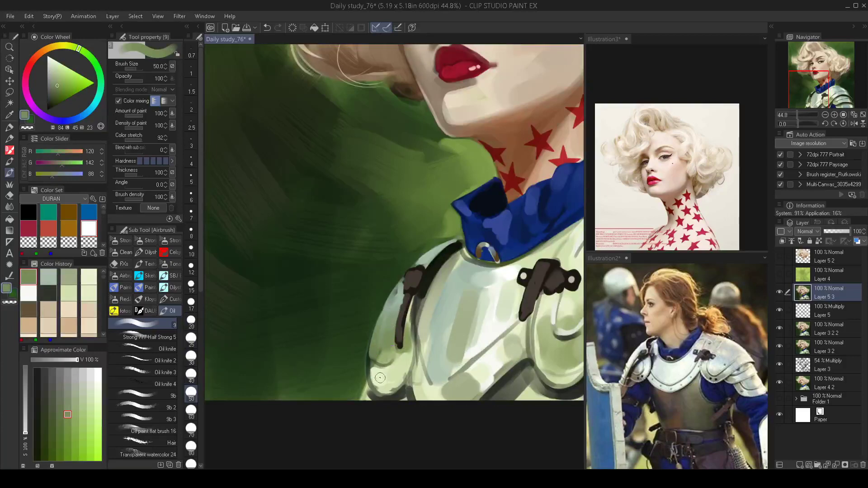
pyautogui.scroll(-3, 421, 342)
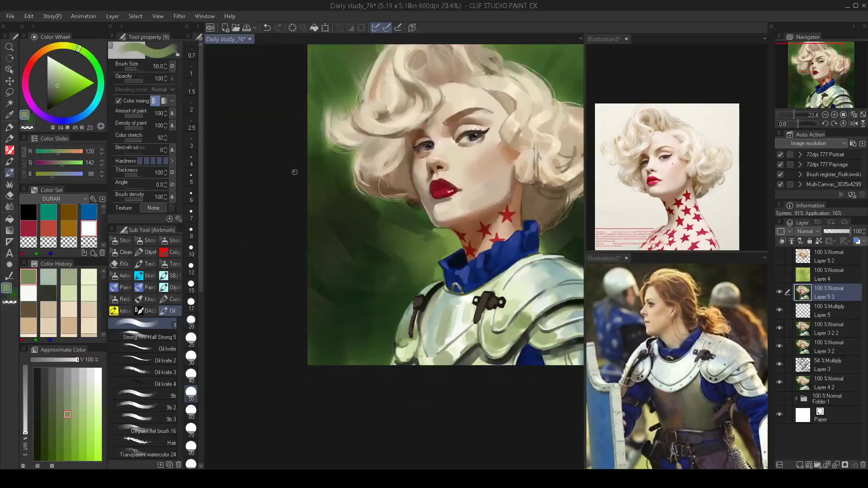
# Sample brown and light tan tones from the nearer eye's upper lid at brush size 20.
pyautogui.moveTo(477, 174); pyautogui.dragTo(467, 200)
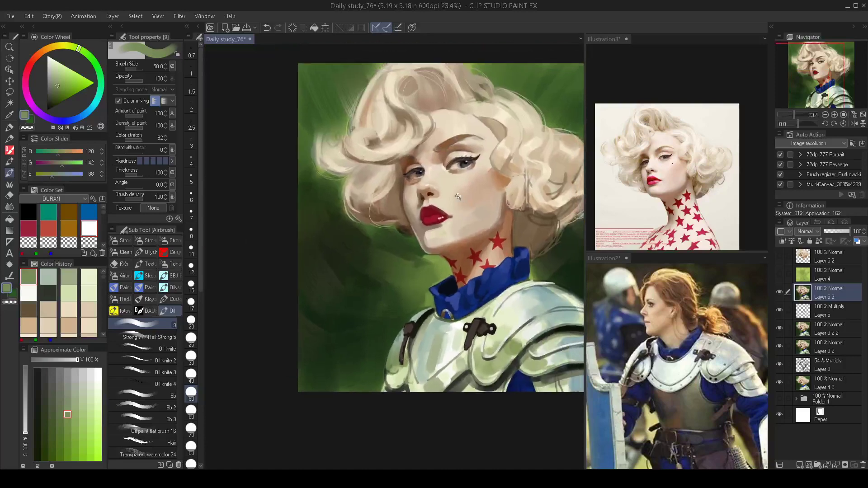
pyautogui.scroll(3, 448, 149)
pyautogui.keyDown('alt'); pyautogui.click(448, 149); pyautogui.keyUp('alt')
pyautogui.press('[')
pyautogui.press('[')
pyautogui.press('[')
pyautogui.press('[')
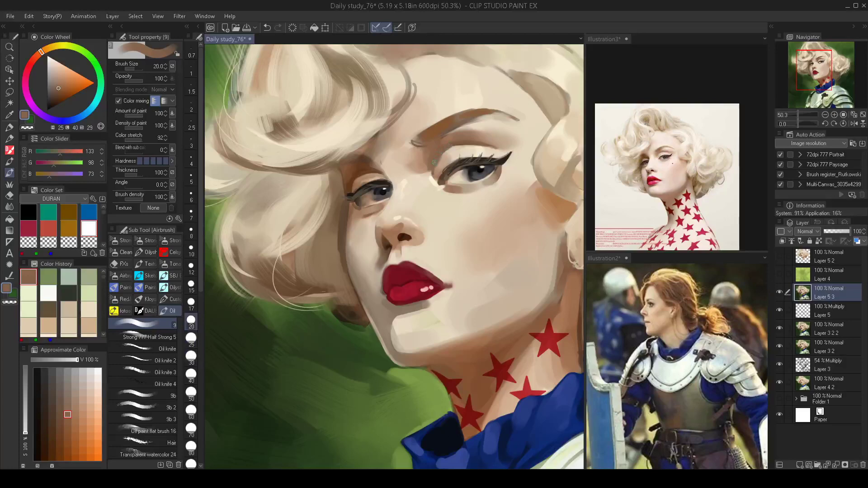
pyautogui.keyDown('alt'); pyautogui.click(441, 159); pyautogui.keyUp('alt')
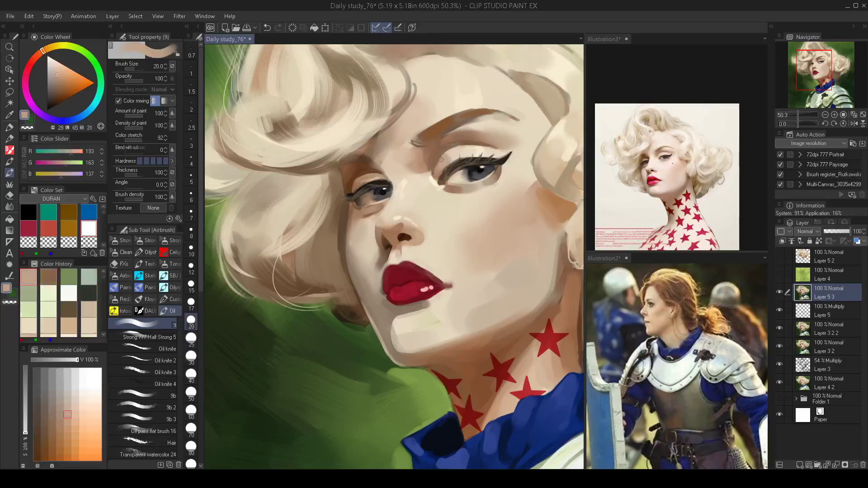
pyautogui.scroll(-3, 441, 157)
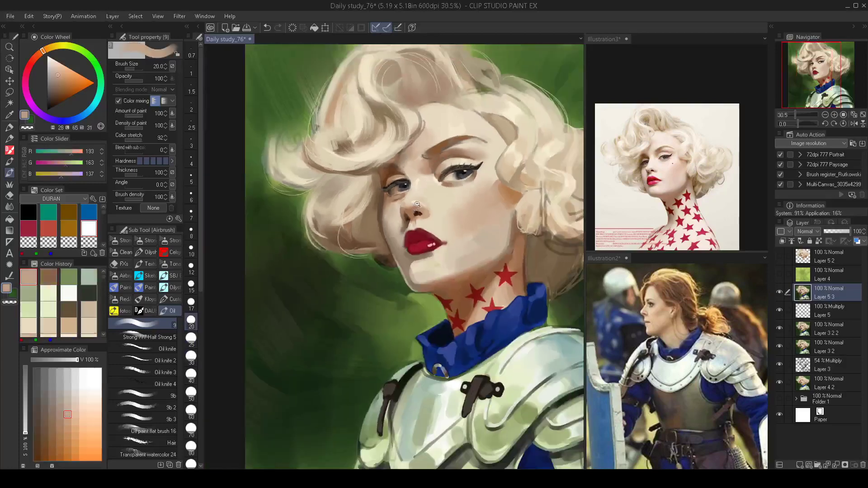
pyautogui.scroll(-1, 345, 159)
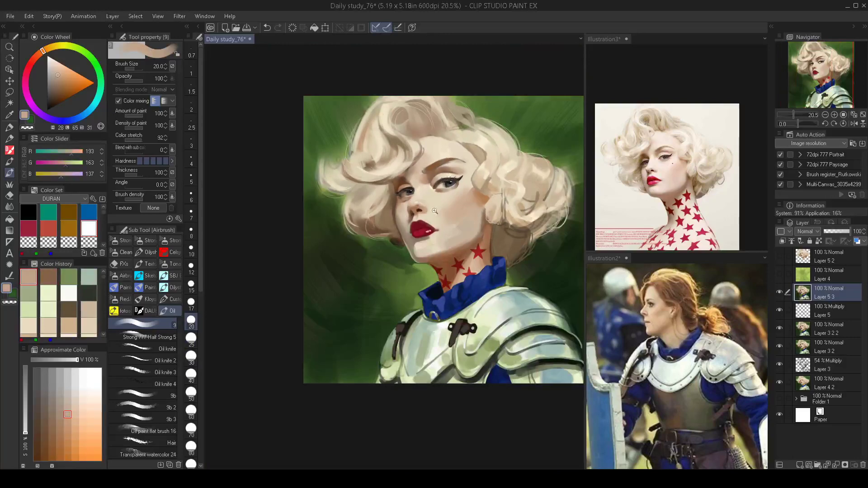
# Lasso the far eye on the face and duplicate it onto a new layer.
pyautogui.scroll(2, 434, 210)
pyautogui.press('m')
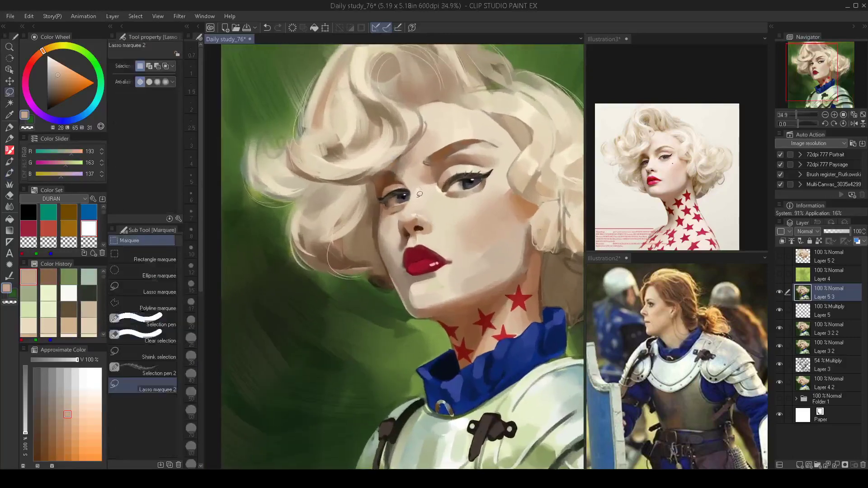
pyautogui.moveTo(383, 180)
pyautogui.mouseDown()
pyautogui.moveTo(375, 192)
pyautogui.moveTo(382, 217)
pyautogui.moveTo(413, 206)
pyautogui.mouseUp()
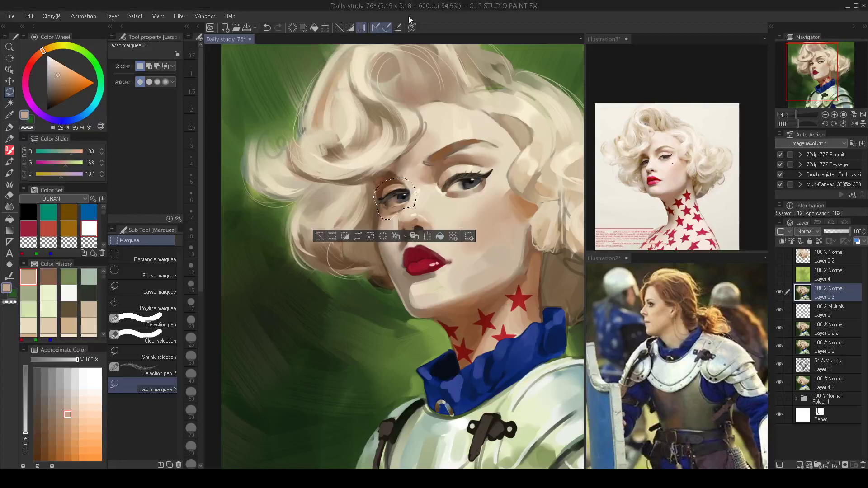
pyautogui.hotkey('ctrl', 'c')
pyautogui.hotkey('ctrl', 'v')
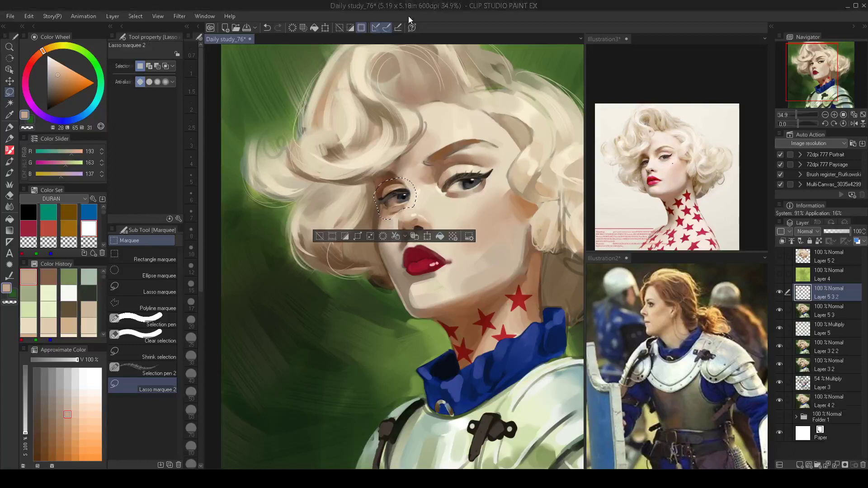
# Transform the copied far eye by nudging it slightly downward and apply the change.
pyautogui.hotkey('ctrl', 't')
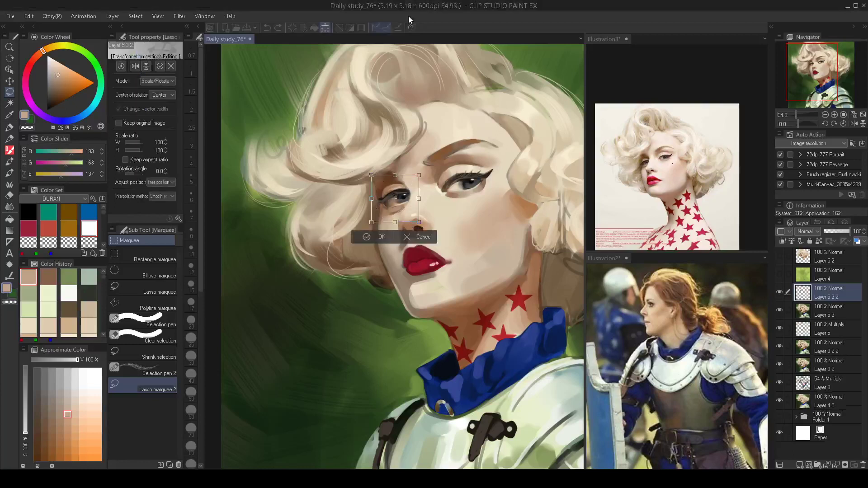
pyautogui.press('Down')
pyautogui.press('Down')
pyautogui.press('Down')
pyautogui.press('Down')
pyautogui.press('Down')
pyautogui.press('Down')
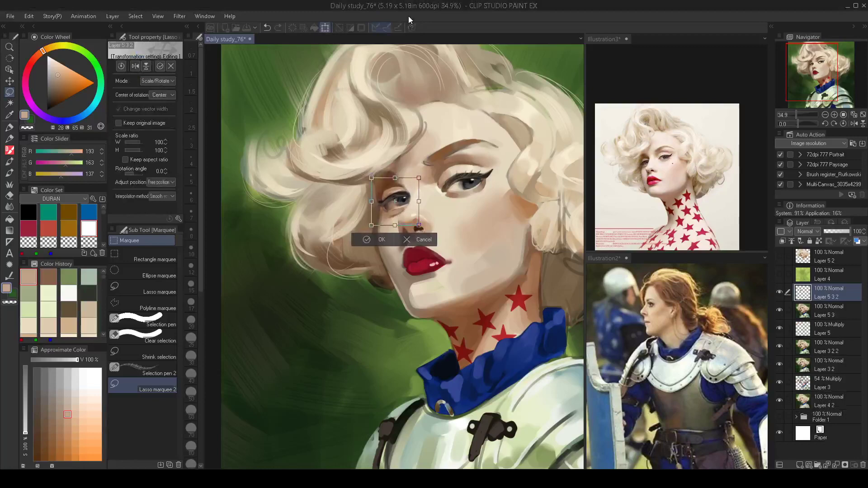
pyautogui.press('Return')
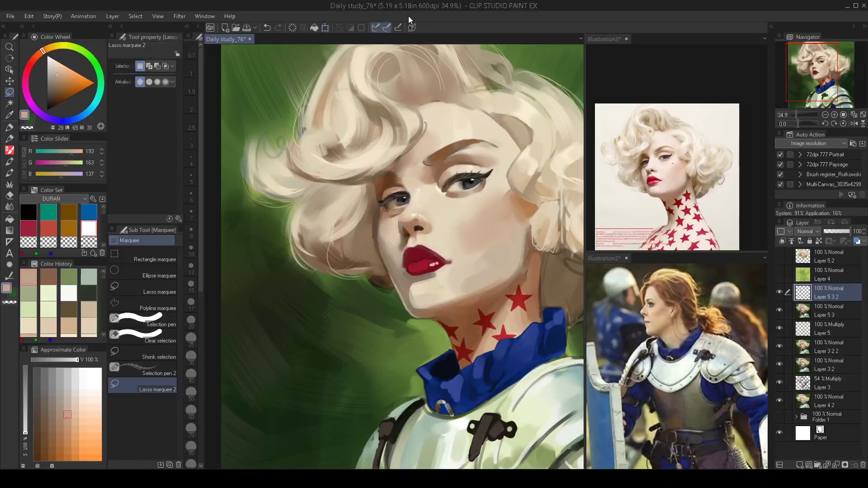
# Check the face with the whole canvas mirrored, then restore the normal orientation.
pyautogui.scroll(-2, 442, 255)
pyautogui.moveTo(442, 255); pyautogui.dragTo(440, 257)
pyautogui.press('h')
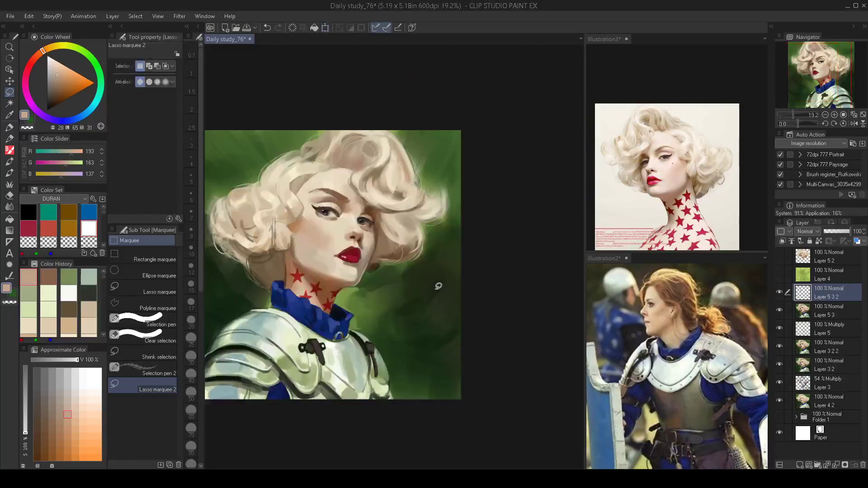
pyautogui.press('h')
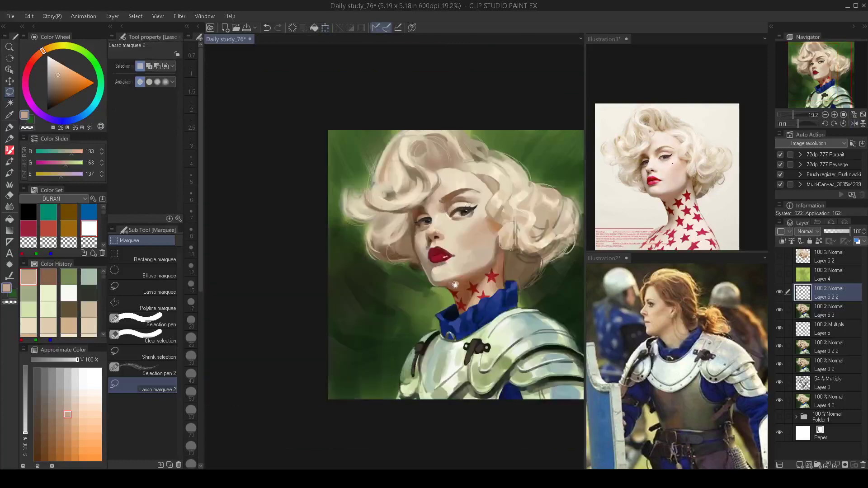
pyautogui.scroll(3, 447, 295)
pyautogui.scroll(2, 448, 296)
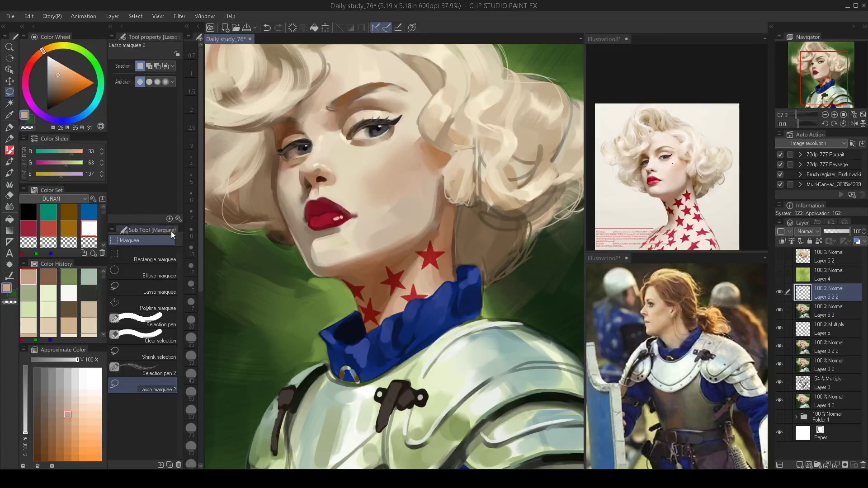
# Set the oil brush to its lowest hardness and shade the hair edge behind the neck with sampled dark brown, enlarging the brush.
pyautogui.press('b')
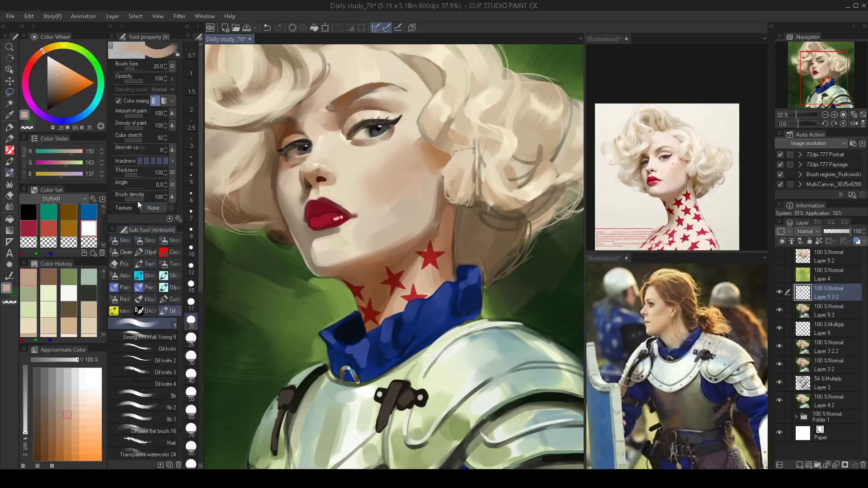
pyautogui.click(140, 161)
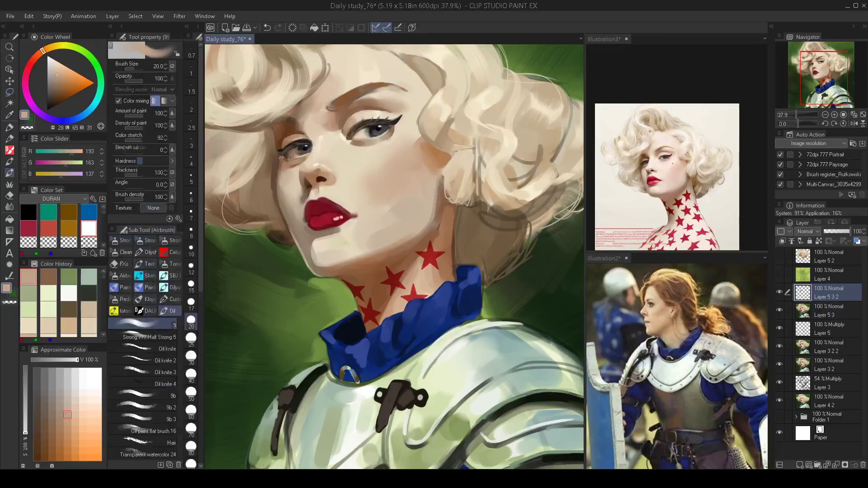
pyautogui.keyDown('alt'); pyautogui.click(469, 230); pyautogui.keyUp('alt')
pyautogui.press(']')
pyautogui.keyDown('alt'); pyautogui.click(456, 242); pyautogui.keyUp('alt')
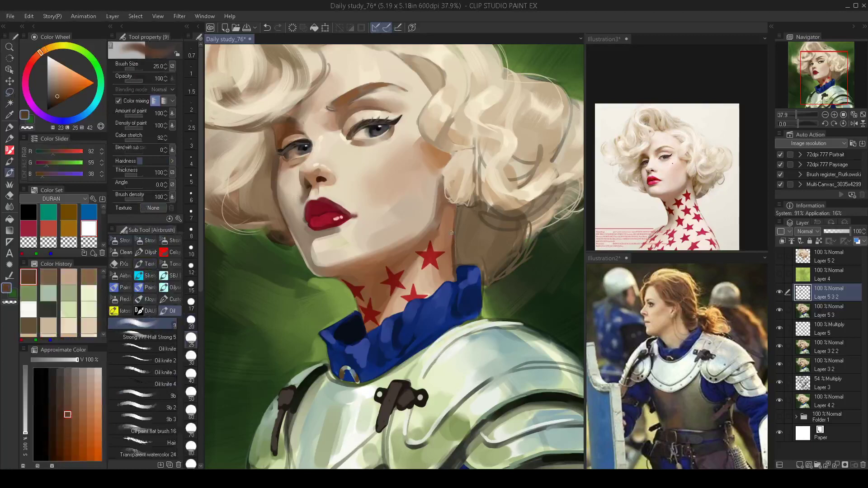
pyautogui.press(']')
pyautogui.press(']')
pyautogui.press(']')
pyautogui.press(']')
pyautogui.press(']')
pyautogui.press(']')
pyautogui.moveTo(457, 242)
pyautogui.mouseDown()
pyautogui.moveTo(455, 205)
pyautogui.moveTo(455, 241)
pyautogui.moveTo(454, 218)
pyautogui.moveTo(459, 235)
pyautogui.moveTo(472, 235)
pyautogui.moveTo(458, 210)
pyautogui.moveTo(470, 217)
pyautogui.moveTo(457, 230)
pyautogui.moveTo(456, 259)
pyautogui.mouseUp()
# Soften the neck and jaw edge below the ear with sampled reddish brown at brush size 90.
pyautogui.press(']')
pyautogui.keyDown('alt'); pyautogui.click(447, 233); pyautogui.keyUp('alt')
pyautogui.moveTo(448, 217)
pyautogui.mouseDown()
pyautogui.moveTo(447, 237)
pyautogui.moveTo(453, 208)
pyautogui.mouseUp()
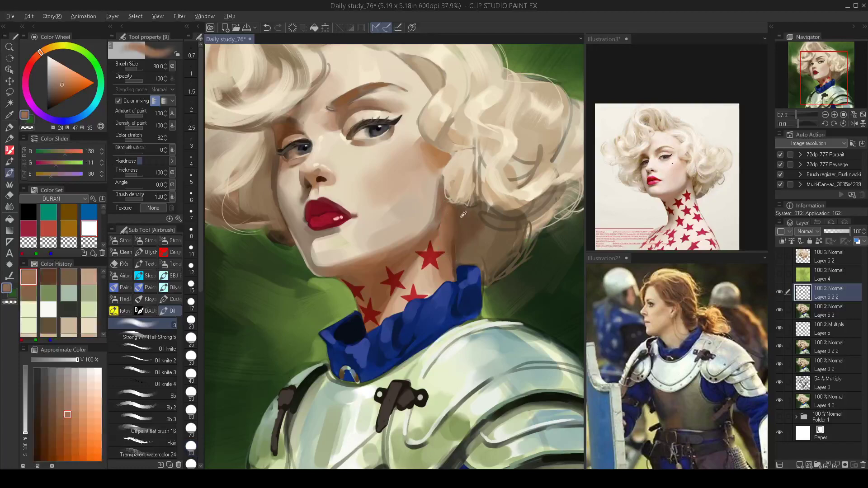
pyautogui.keyDown('alt'); pyautogui.click(454, 209); pyautogui.keyUp('alt')
pyautogui.scroll(-1, 475, 246)
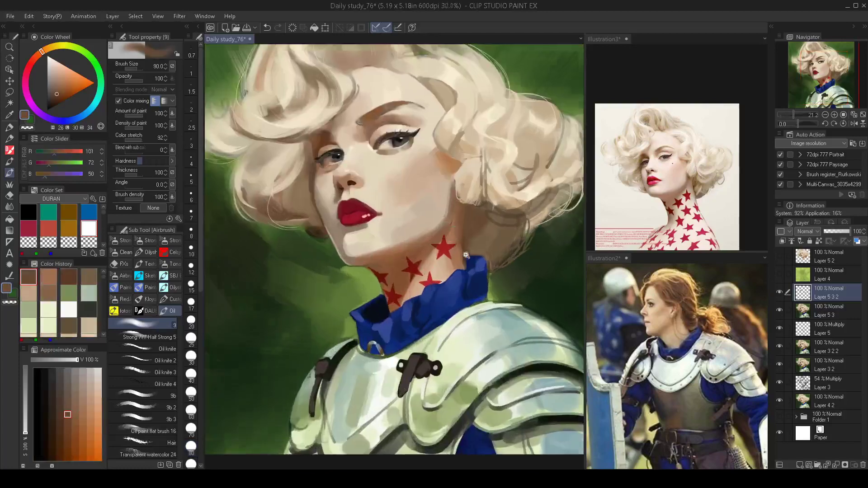
# Try to darken the back edge of the blue collar with sampled dark navy at brush size 90, undoing each stroke.
pyautogui.keyDown('alt'); pyautogui.click(488, 276); pyautogui.keyUp('alt')
pyautogui.moveTo(487, 273); pyautogui.dragTo(489, 294)
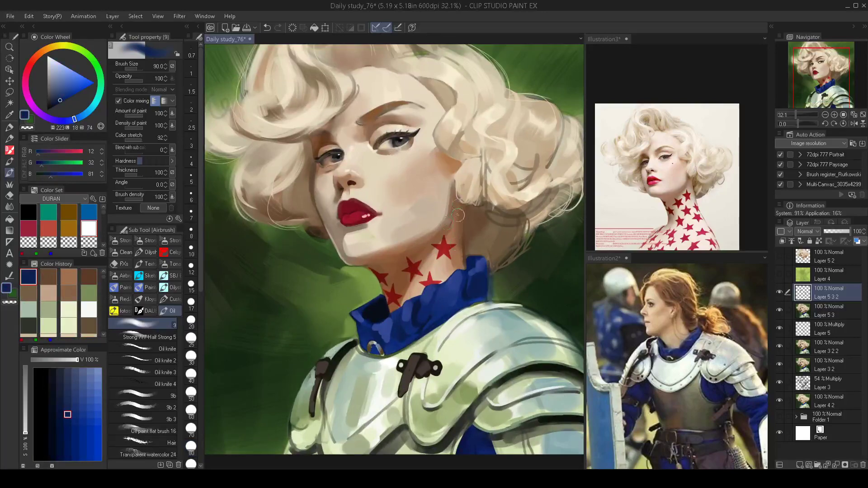
pyautogui.hotkey('ctrl', 'z')
pyautogui.moveTo(492, 282); pyautogui.dragTo(479, 306)
pyautogui.hotkey('ctrl', 'z')
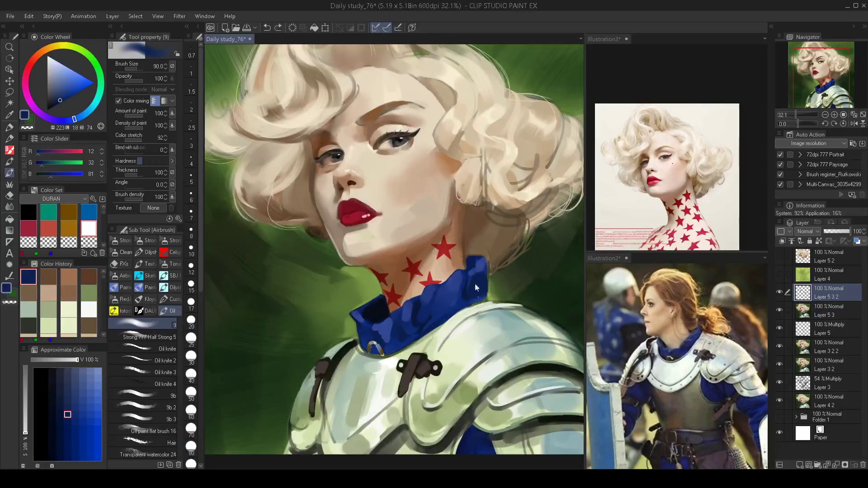
# Merge the copied eye layer into the painting layer below and shade the collar's back edge with soft sampled dark navy.
pyautogui.hotkey('ctrl', 'e')
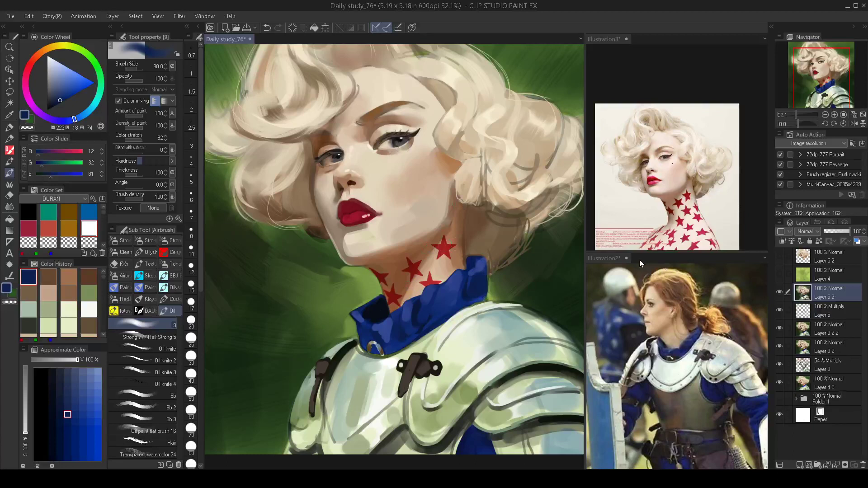
pyautogui.keyDown('alt'); pyautogui.click(466, 219); pyautogui.keyUp('alt')
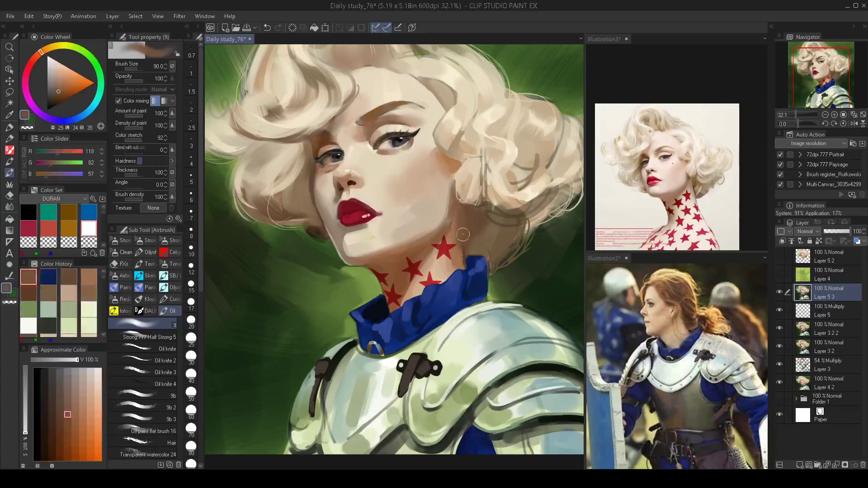
pyautogui.keyDown('alt'); pyautogui.click(467, 233); pyautogui.keyUp('alt')
pyautogui.keyDown('alt'); pyautogui.click(486, 278); pyautogui.keyUp('alt')
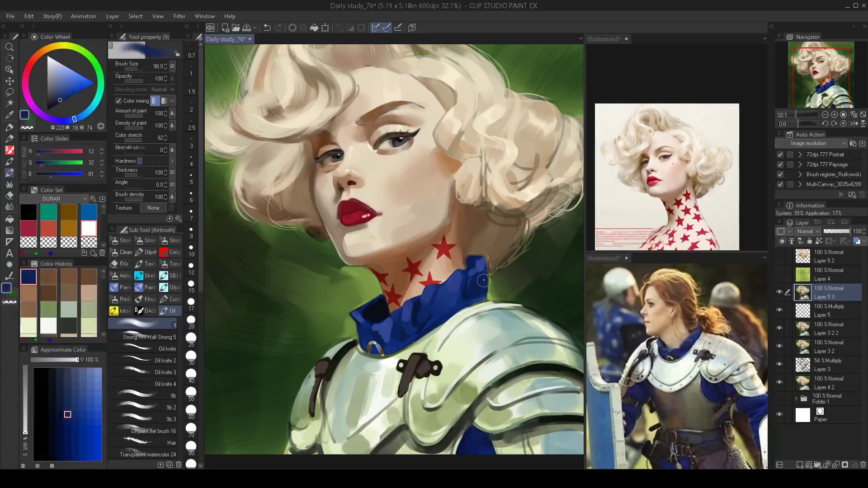
pyautogui.moveTo(485, 280)
pyautogui.mouseDown()
pyautogui.moveTo(487, 256)
pyautogui.moveTo(485, 301)
pyautogui.moveTo(479, 275)
pyautogui.moveTo(490, 288)
pyautogui.moveTo(484, 307)
pyautogui.moveTo(450, 270)
pyautogui.mouseUp()
pyautogui.moveTo(473, 222); pyautogui.dragTo(484, 221)
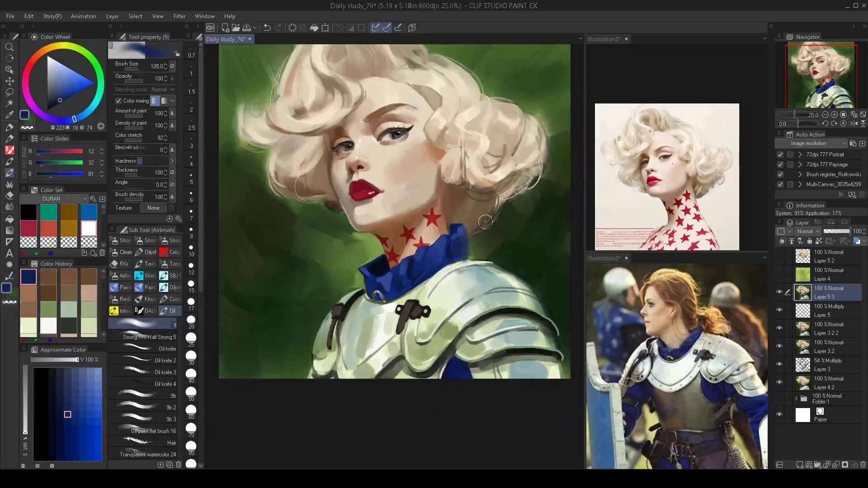
# Darken the lower hair behind the collar with soft strokes of sampled grey-brown at brush size 125.
pyautogui.keyDown('alt'); pyautogui.click(496, 205); pyautogui.keyUp('alt')
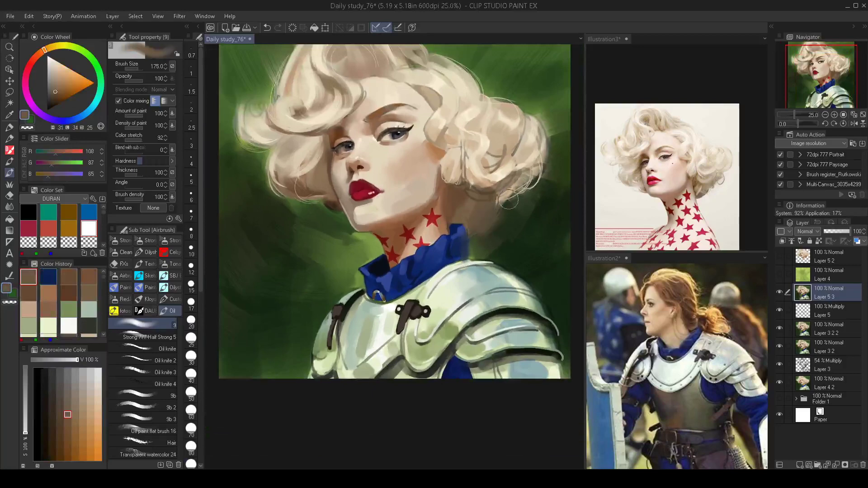
pyautogui.moveTo(488, 221); pyautogui.dragTo(482, 220)
pyautogui.moveTo(487, 218); pyautogui.dragTo(473, 226)
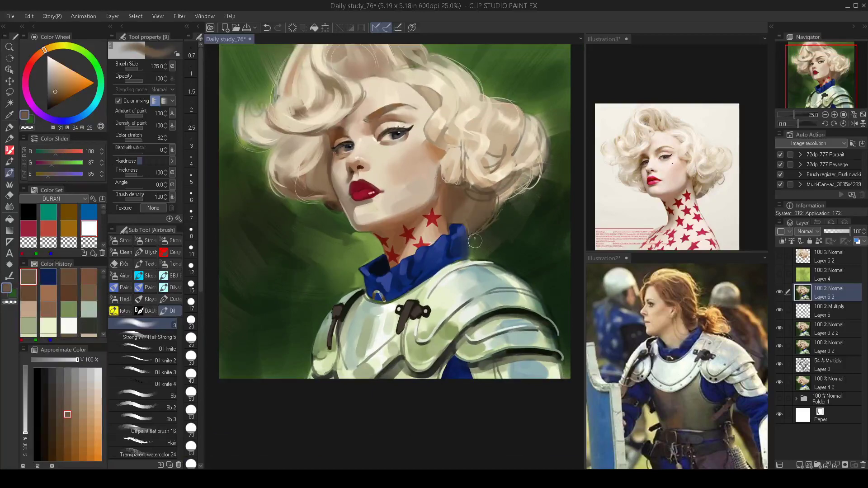
# Soften the hair shadow beside the far cheek with sampled grey-brown at brush size 125.
pyautogui.moveTo(336, 210); pyautogui.dragTo(332, 209)
pyautogui.keyDown('alt'); pyautogui.click(342, 201); pyautogui.keyUp('alt')
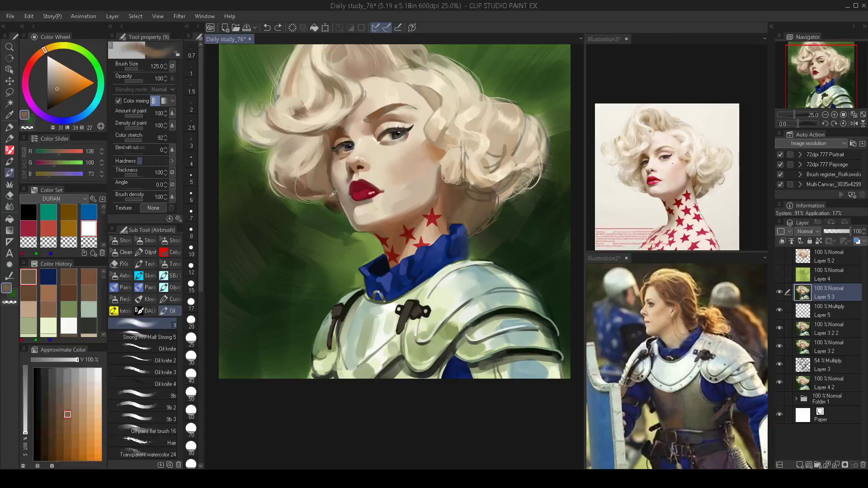
pyautogui.moveTo(347, 216); pyautogui.dragTo(362, 250)
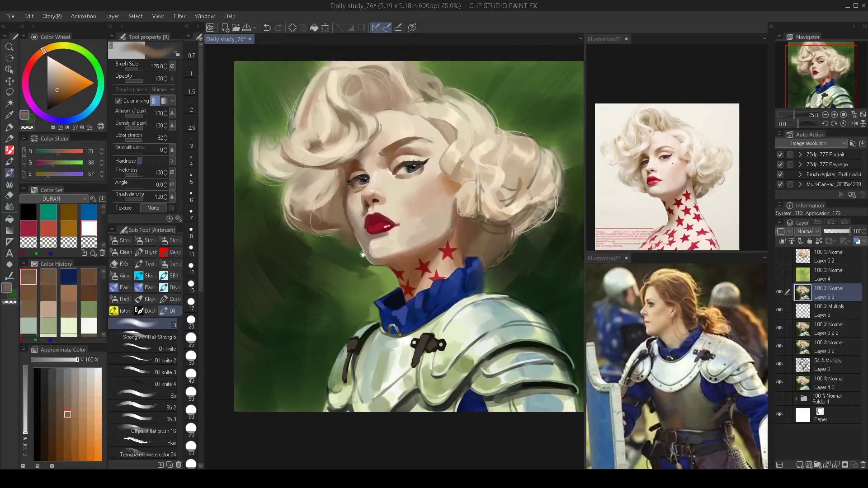
pyautogui.moveTo(460, 145); pyautogui.dragTo(477, 190)
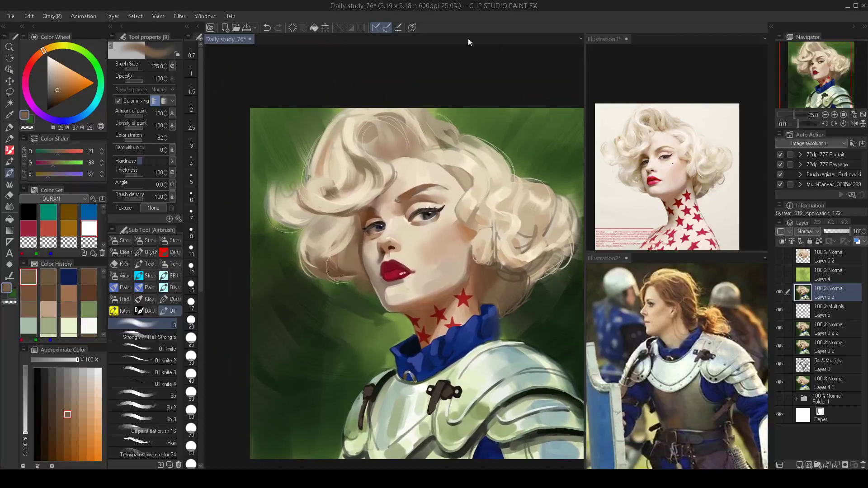
pyautogui.moveTo(420, 199)
pyautogui.keyDown('ctrl'); pyautogui.mouseDown()
pyautogui.moveTo(405, 245)
pyautogui.moveTo(398, 240)
pyautogui.mouseUp(); pyautogui.keyUp('ctrl')
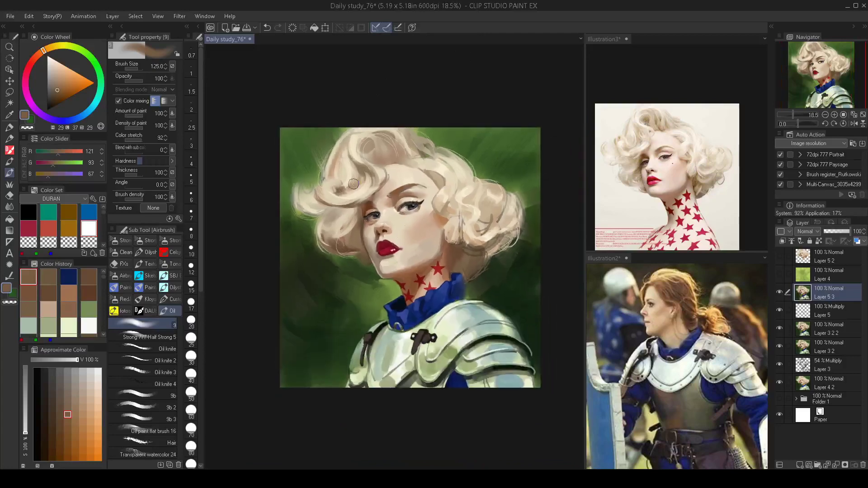
# Refine the inner corner of the near eye with sampled brown at brush size 30 and a sampled light skin tone.
pyautogui.scroll(5, 393, 210)
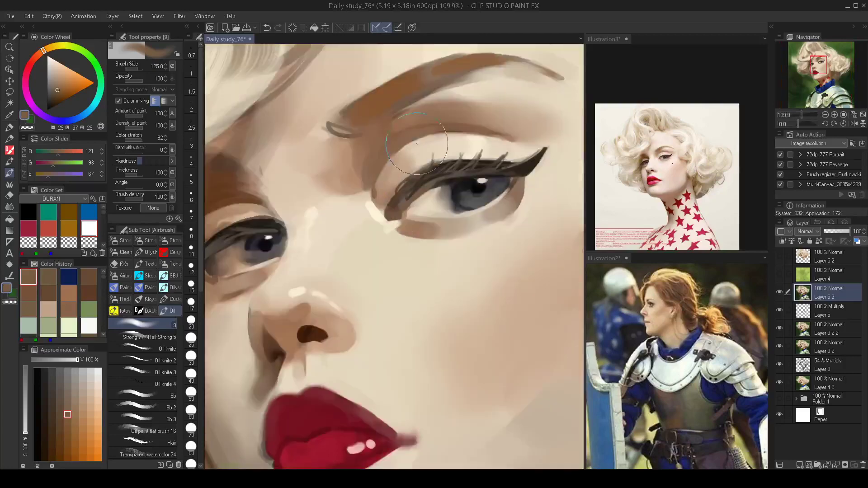
pyautogui.keyDown('alt'); pyautogui.click(398, 210); pyautogui.keyUp('alt')
pyautogui.press('[')
pyautogui.press('[')
pyautogui.press('[')
pyautogui.press('[')
pyautogui.press('[')
pyautogui.press('[')
pyautogui.press('[')
pyautogui.press('[')
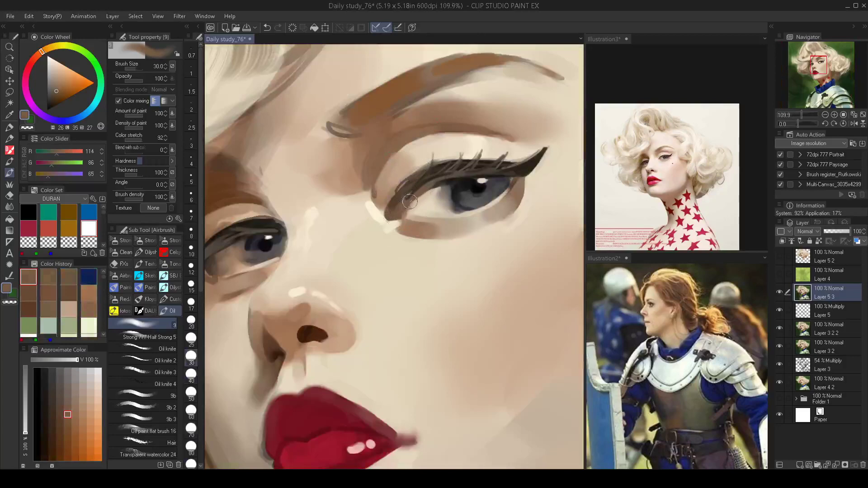
pyautogui.moveTo(409, 202)
pyautogui.mouseDown()
pyautogui.moveTo(424, 210)
pyautogui.moveTo(416, 210)
pyautogui.moveTo(416, 240)
pyautogui.mouseUp()
pyautogui.keyDown('alt'); pyautogui.click(428, 208); pyautogui.keyUp('alt')
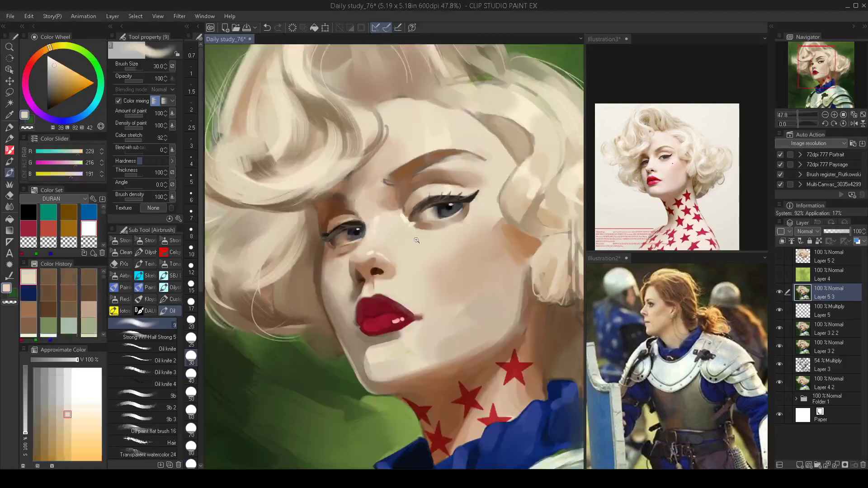
pyautogui.scroll(-2, 416, 240)
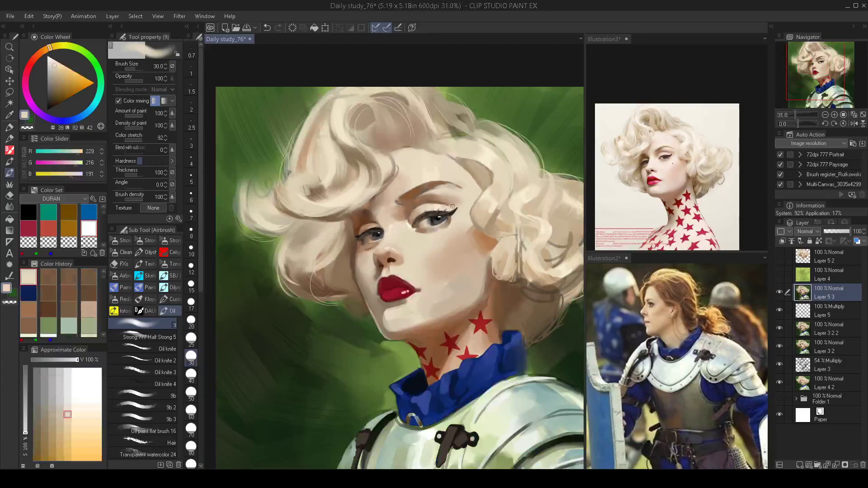
pyautogui.press('h')
pyautogui.press('h')
pyautogui.moveTo(402, 251); pyautogui.dragTo(416, 251)
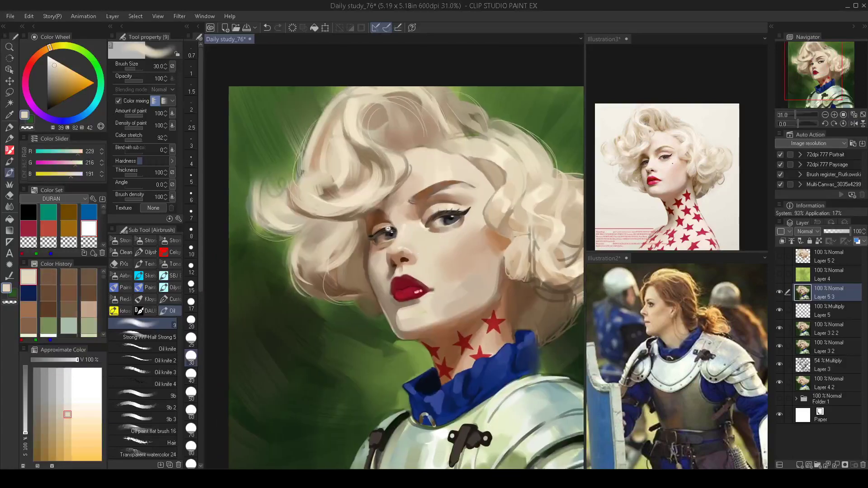
# Soften the shadow between the far brow and the nose bridge with a sampled light skin tone at brush size 50.
pyautogui.scroll(3, 387, 217)
pyautogui.keyDown('alt'); pyautogui.click(377, 199); pyautogui.keyUp('alt')
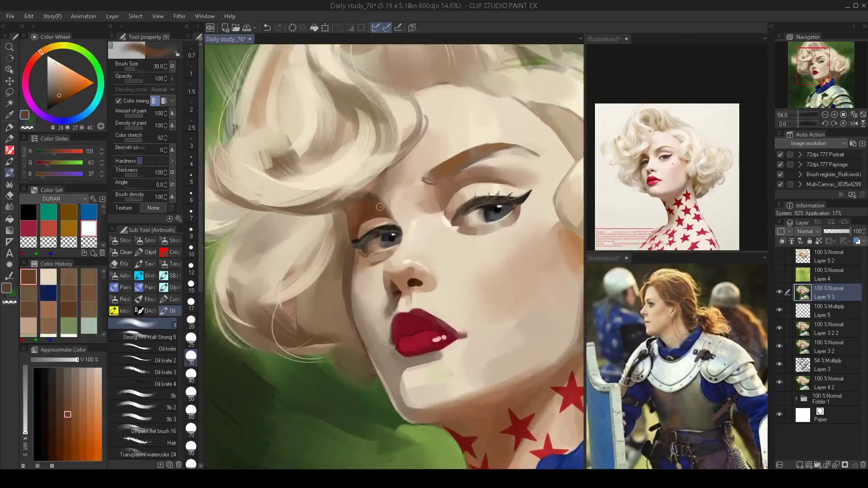
pyautogui.keyDown('alt'); pyautogui.click(397, 218); pyautogui.keyUp('alt')
pyautogui.press(']')
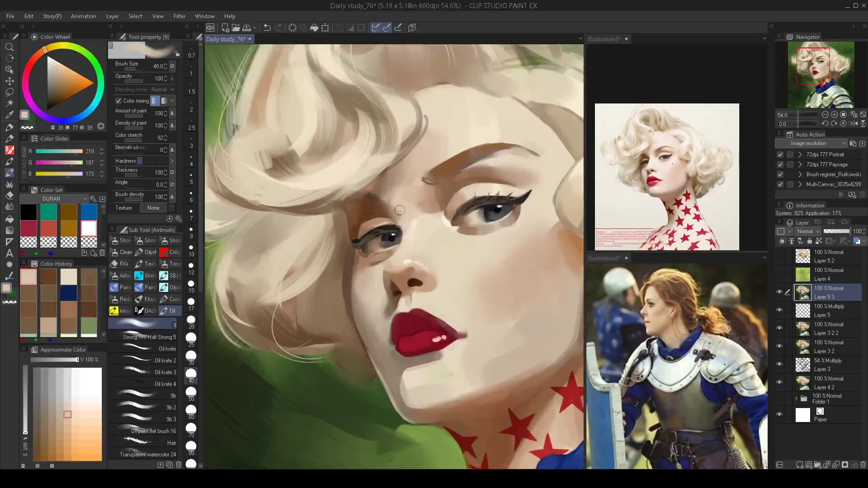
pyautogui.press(']')
pyautogui.press(']')
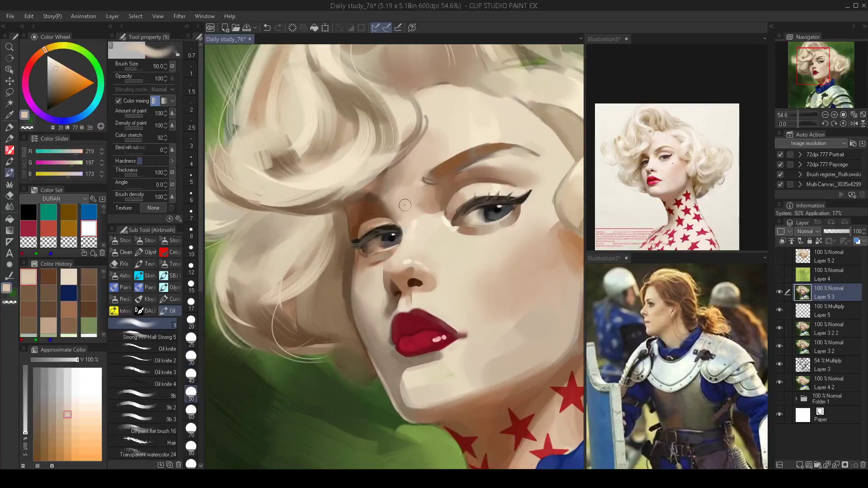
pyautogui.scroll(-3, 417, 239)
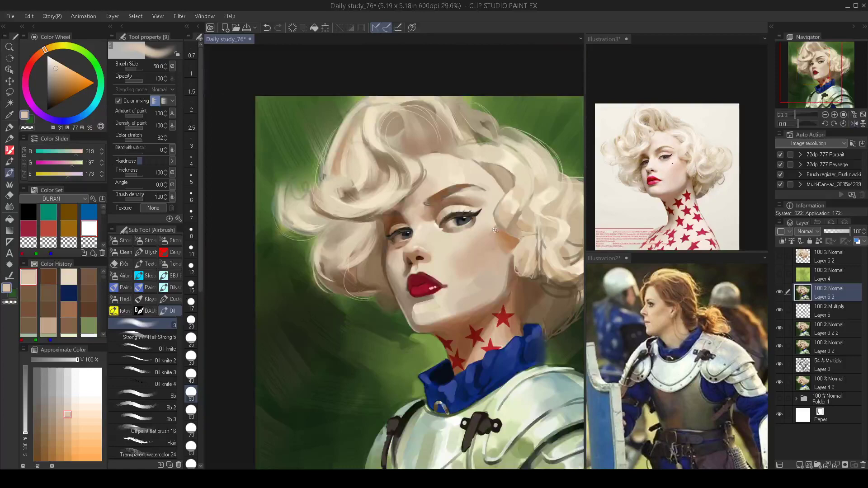
# Soften the back edge of the cheek beside the ear with sampled brown at brush size 45 and sampled skin tone at 60.
pyautogui.scroll(2, 494, 230)
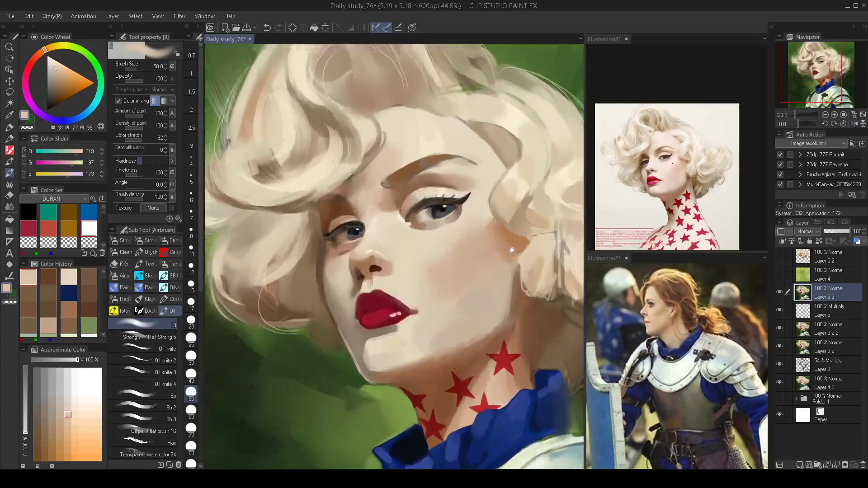
pyautogui.moveTo(479, 267); pyautogui.dragTo(476, 235)
pyautogui.press('[')
pyautogui.keyDown('alt'); pyautogui.click(519, 261); pyautogui.keyUp('alt')
pyautogui.moveTo(519, 256); pyautogui.dragTo(520, 244)
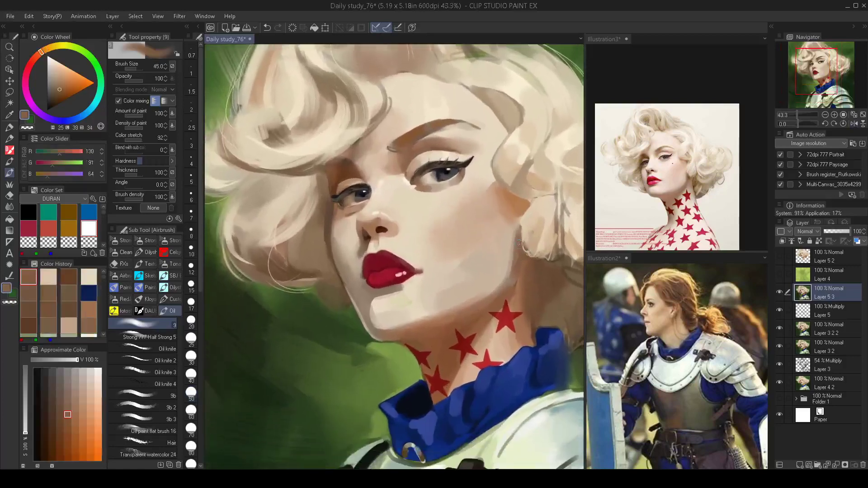
pyautogui.press(']')
pyautogui.keyDown('alt'); pyautogui.click(509, 243); pyautogui.keyUp('alt')
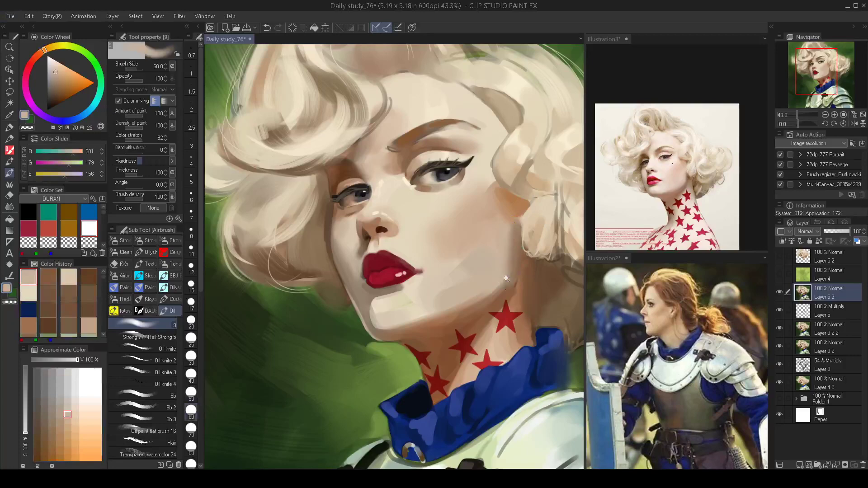
pyautogui.scroll(-3, 504, 280)
pyautogui.scroll(1, 506, 281)
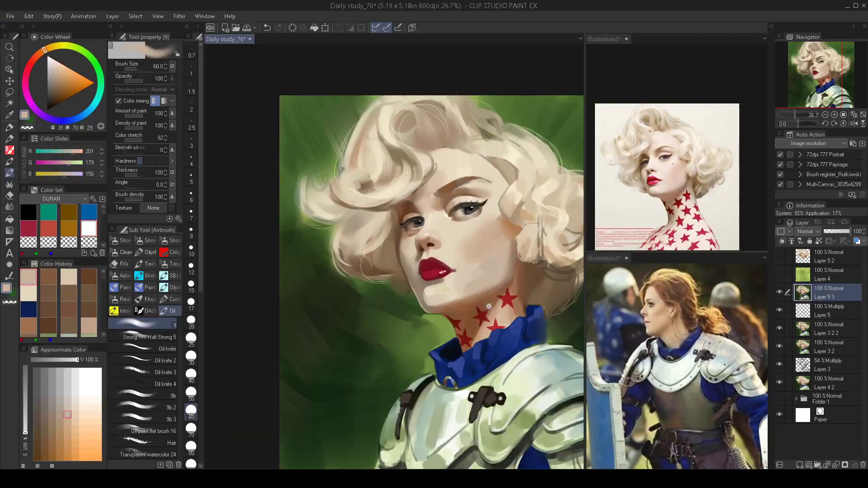
pyautogui.scroll(-2, 489, 307)
pyautogui.hscroll(3, 557, 125)
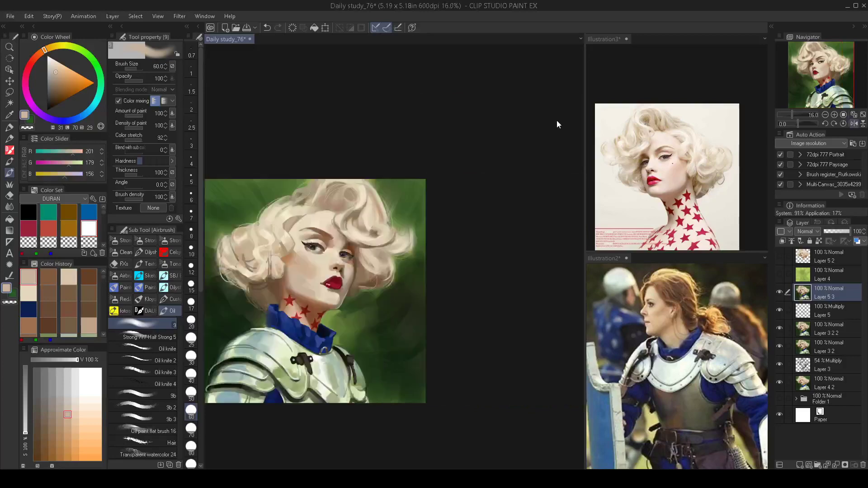
pyautogui.hscroll(-3, 557, 120)
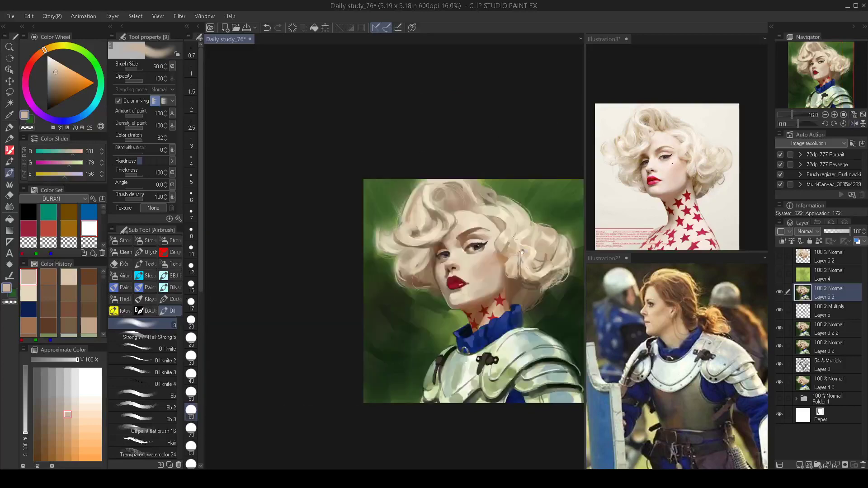
# Set the brush to maximum hardness, sample tan from the lower hair and set the brush size to 80.
pyautogui.scroll(3, 522, 252)
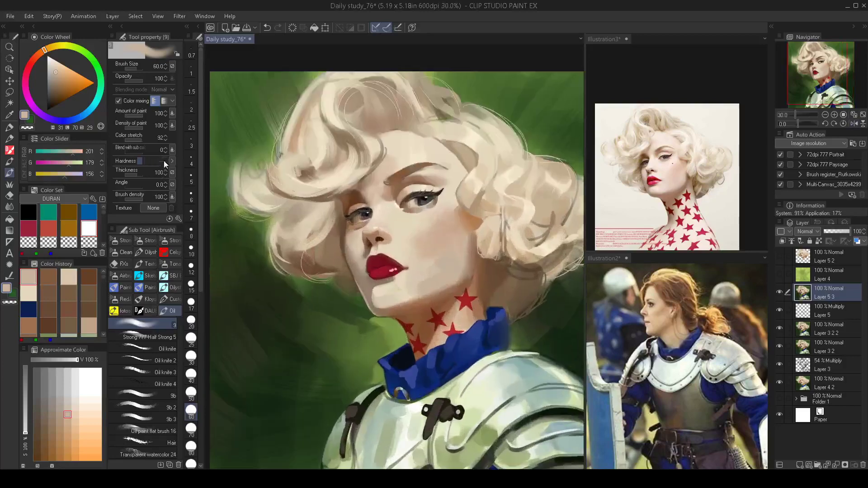
pyautogui.click(164, 161)
pyautogui.keyDown('alt'); pyautogui.click(533, 258); pyautogui.keyUp('alt')
pyautogui.press(']')
pyautogui.press(']')
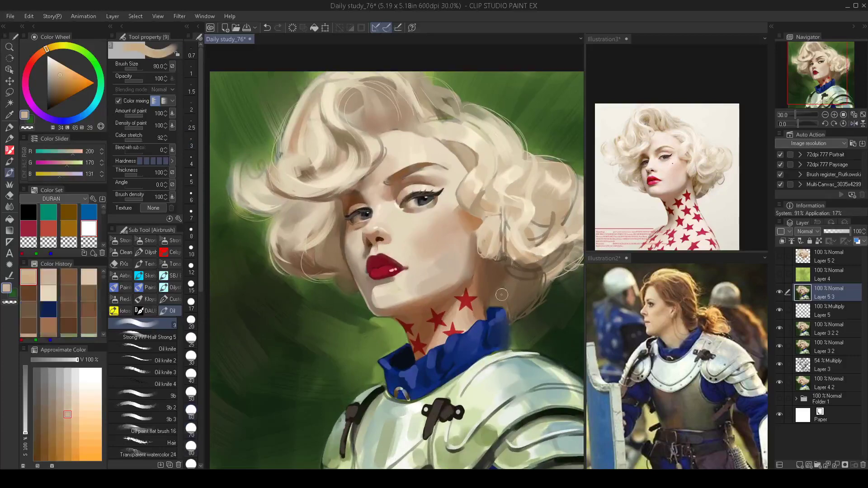
# Try a thinner tan strand in the shadowed hair below the ear curls and undo it.
pyautogui.press('[')
pyautogui.press('[')
pyautogui.press('[')
pyautogui.press('[')
pyautogui.press('[')
pyautogui.press('[')
pyautogui.moveTo(515, 273)
pyautogui.mouseDown()
pyautogui.moveTo(503, 299)
pyautogui.moveTo(511, 293)
pyautogui.moveTo(510, 281)
pyautogui.moveTo(493, 302)
pyautogui.moveTo(516, 267)
pyautogui.mouseUp()
pyautogui.hotkey('ctrl', 'z')
# Paint tan strands into the shadowed hair below the ear curls at brush sizes 70 and 35.
pyautogui.press(']')
pyautogui.press(']')
pyautogui.press(']')
pyautogui.press(']')
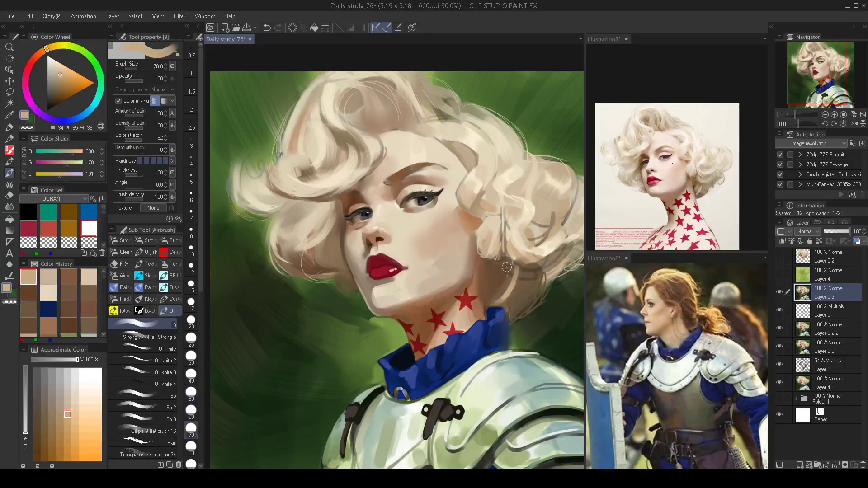
pyautogui.moveTo(503, 273)
pyautogui.mouseDown()
pyautogui.moveTo(491, 294)
pyautogui.moveTo(505, 263)
pyautogui.mouseUp()
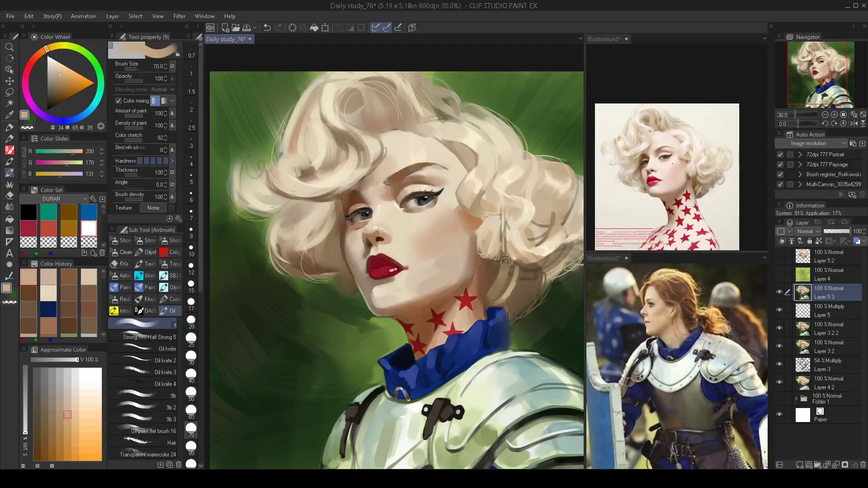
pyautogui.press('[')
pyautogui.press('[')
pyautogui.press('[')
pyautogui.press('[')
pyautogui.moveTo(489, 262); pyautogui.dragTo(491, 260)
# Define the curls beside the ear with sampled cream at brush size 35 and sampled dark brown at 17.
pyautogui.keyDown('alt'); pyautogui.click(478, 235); pyautogui.keyUp('alt')
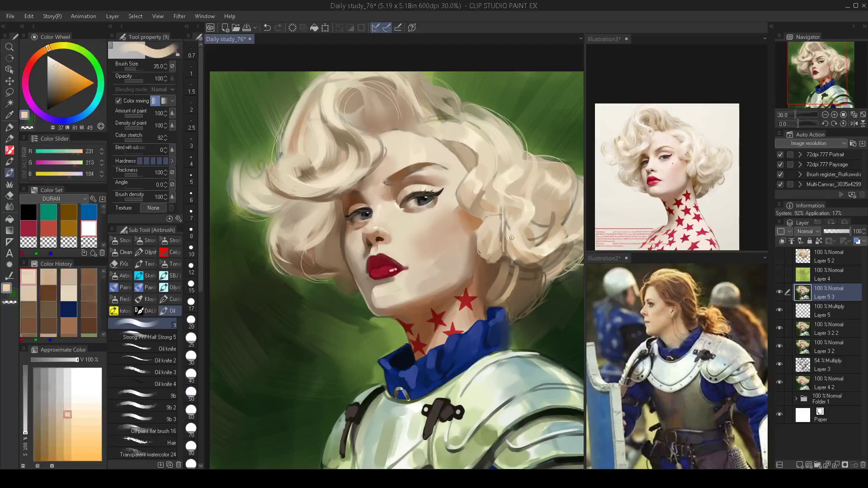
pyautogui.keyDown('alt'); pyautogui.click(494, 271); pyautogui.keyUp('alt')
pyautogui.press('[')
pyautogui.press('[')
pyautogui.press('[')
pyautogui.press('[')
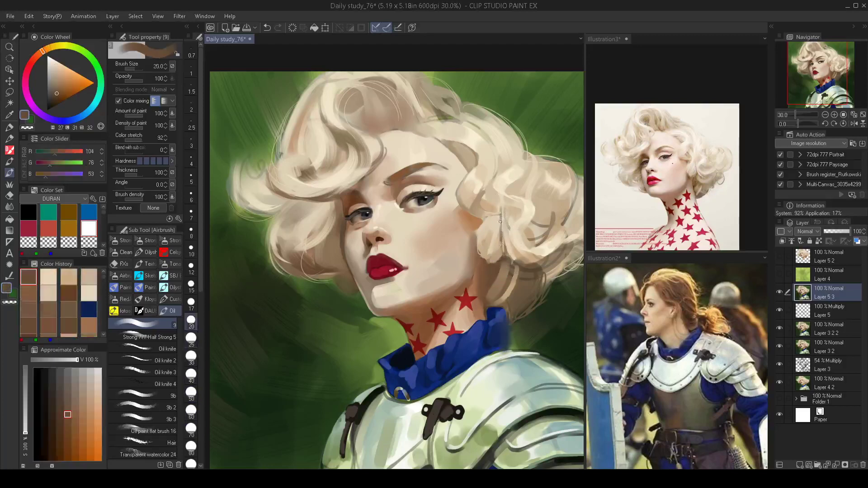
pyautogui.moveTo(507, 255); pyautogui.dragTo(502, 220)
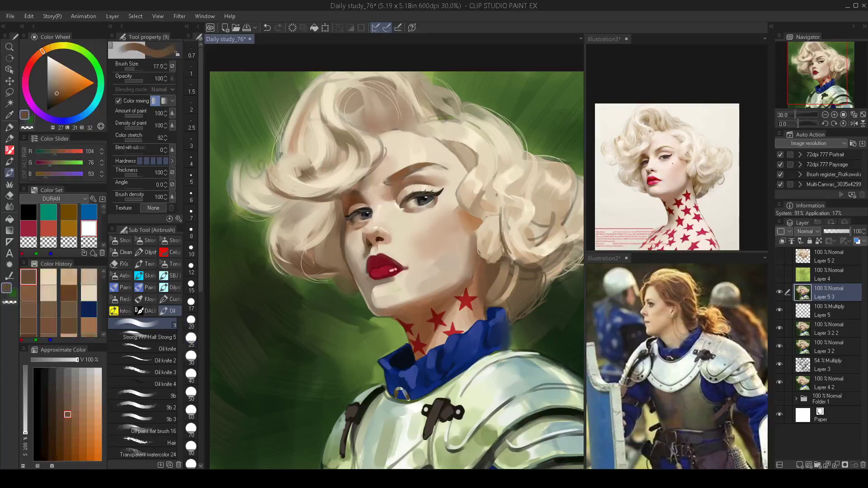
# Define the curl edge at the forehead hairline above the near temple with dark brown and sampled cream at brush size 40.
pyautogui.press(']')
pyautogui.press(']')
pyautogui.press(']')
pyautogui.press(']')
pyautogui.press(']')
pyautogui.scroll(-2, 490, 207)
pyautogui.scroll(2, 481, 200)
pyautogui.press('[')
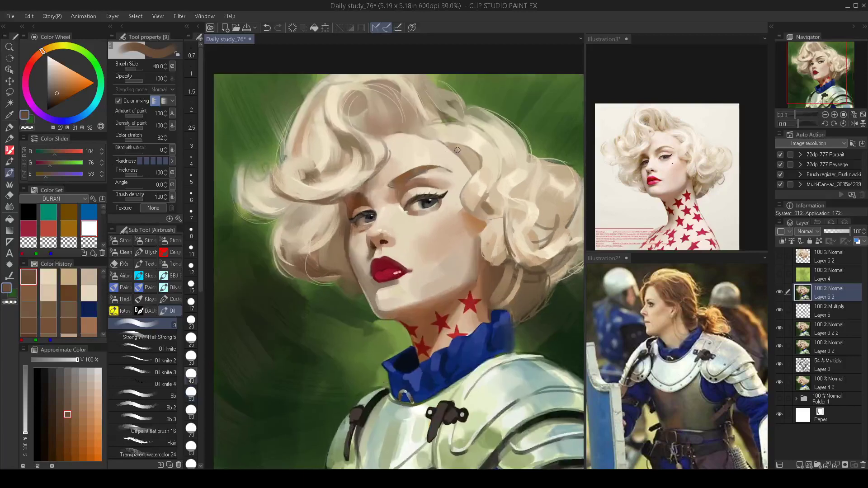
pyautogui.moveTo(458, 150); pyautogui.dragTo(458, 153)
pyautogui.keyDown('alt'); pyautogui.click(454, 142); pyautogui.keyUp('alt')
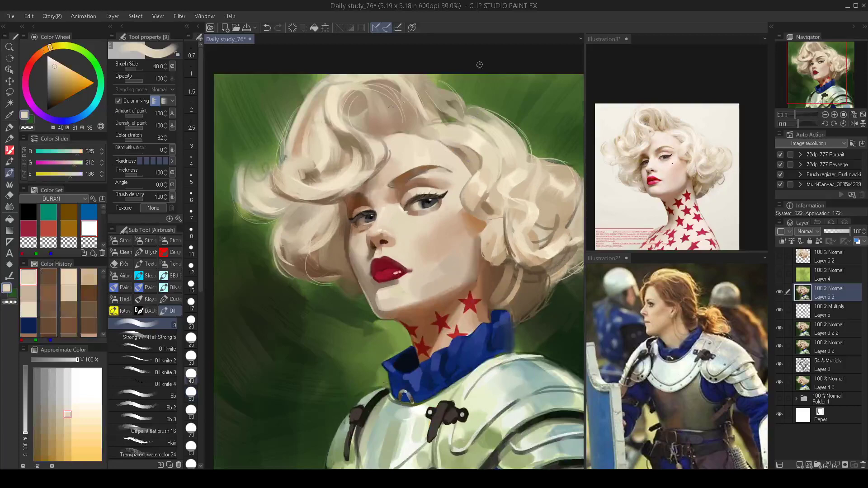
# Brighten the large front curl with sampled off-white at brush size 30 and sampled cream at 50.
pyautogui.moveTo(362, 148); pyautogui.dragTo(360, 184)
pyautogui.keyDown('alt'); pyautogui.click(477, 176); pyautogui.keyUp('alt')
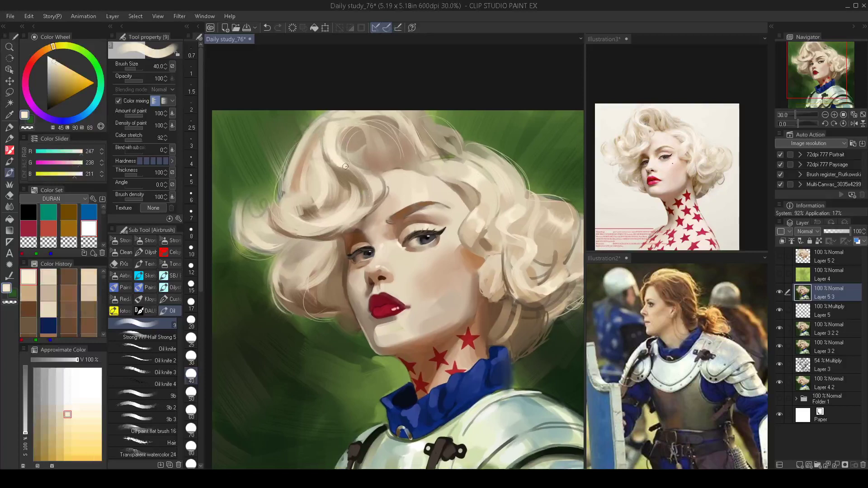
pyautogui.press('[')
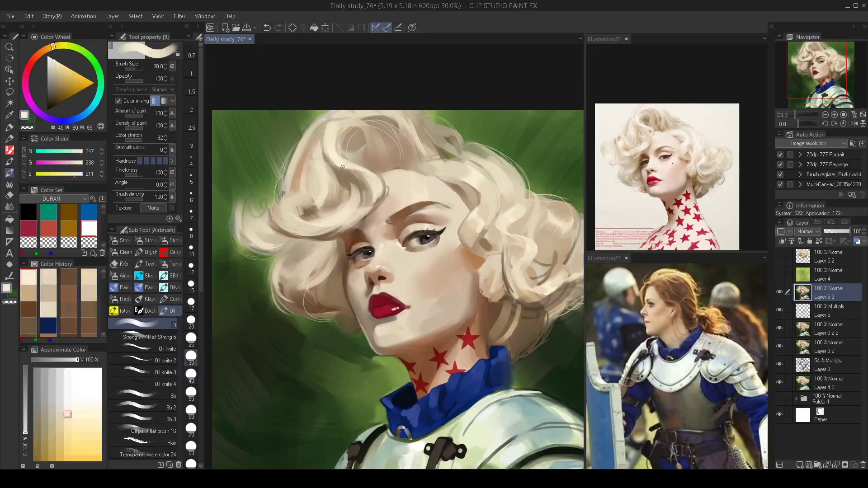
pyautogui.keyDown('alt'); pyautogui.click(358, 209); pyautogui.keyUp('alt')
pyautogui.press(']')
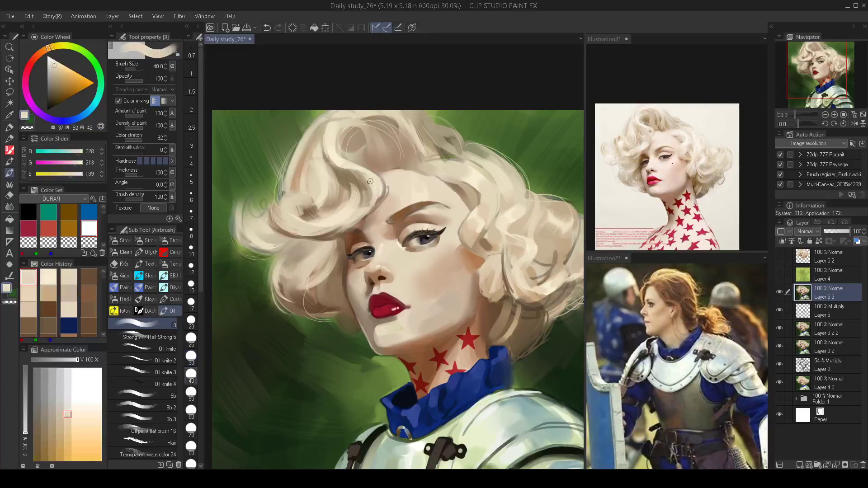
pyautogui.press(']')
pyautogui.moveTo(379, 195); pyautogui.dragTo(346, 194)
pyautogui.press('h')
pyautogui.press('h')
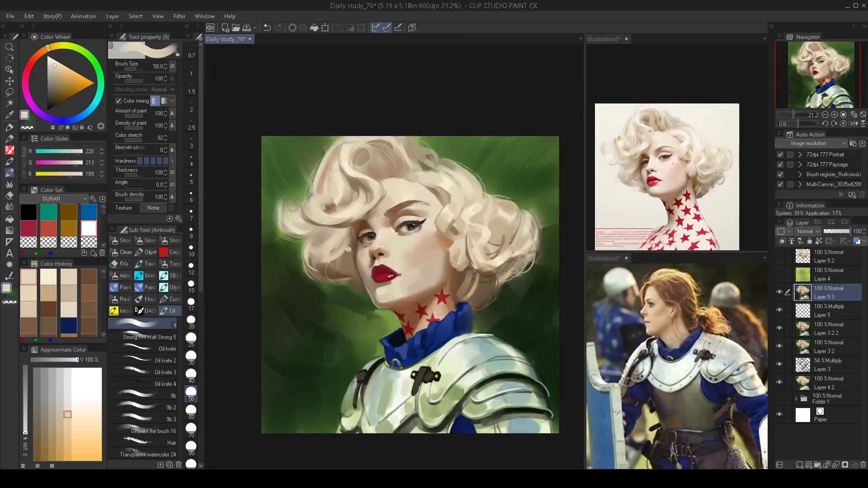
# Soften the shadow between the front curl and the far eye with sampled browns at brush sizes 70 and 50, using low hardness.
pyautogui.scroll(2, 349, 250)
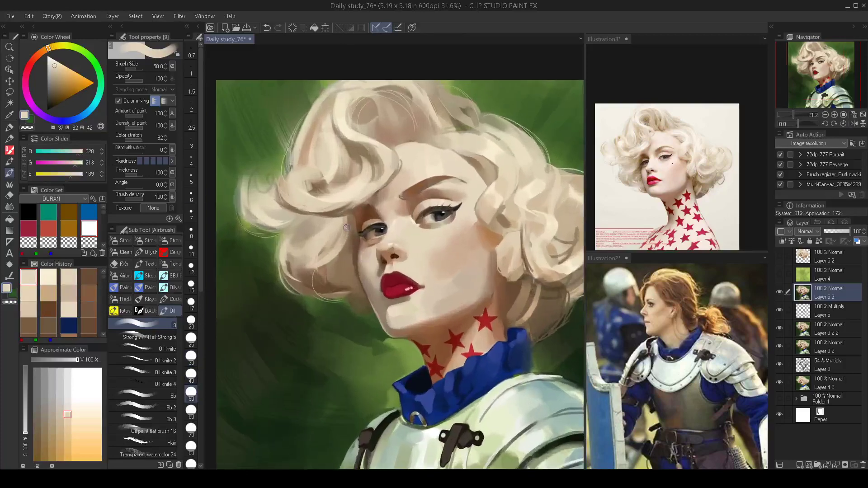
pyautogui.click(140, 160)
pyautogui.keyDown('alt'); pyautogui.click(364, 212); pyautogui.keyUp('alt')
pyautogui.press(']')
pyautogui.press(']')
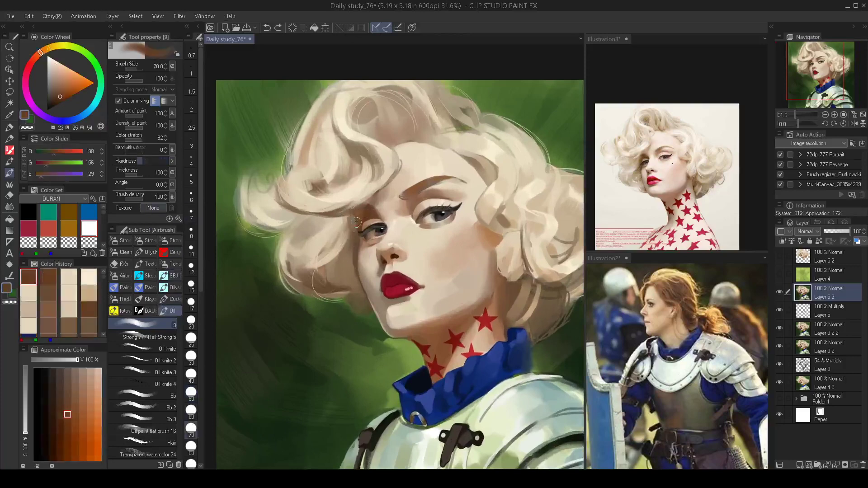
pyautogui.press('[')
pyautogui.press('[')
pyautogui.keyDown('alt'); pyautogui.click(354, 210); pyautogui.keyUp('alt')
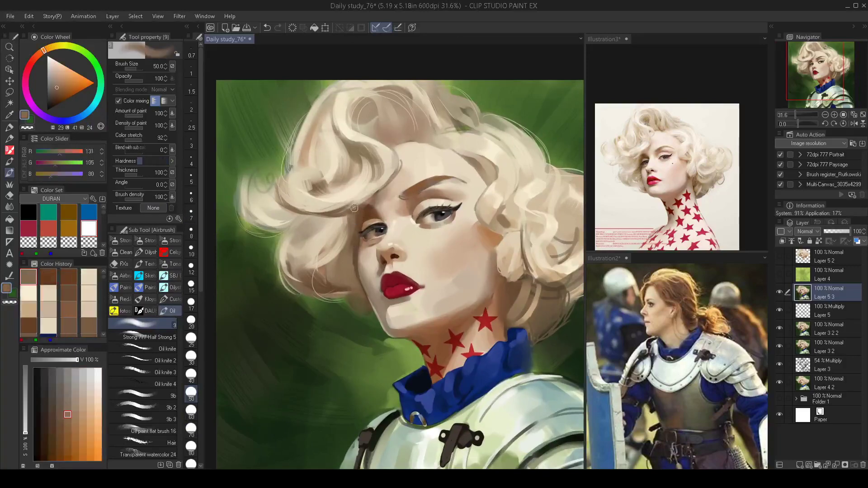
pyautogui.keyDown('alt'); pyautogui.click(365, 212); pyautogui.keyUp('alt')
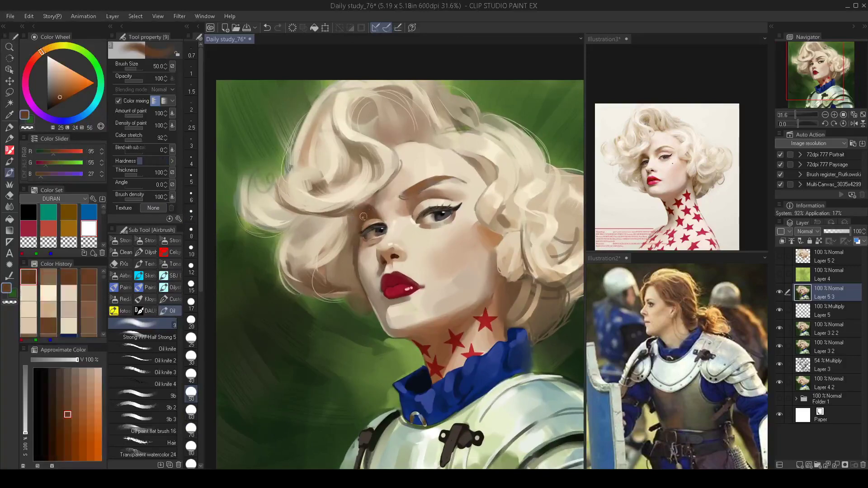
pyautogui.press(']')
pyautogui.press(']')
# Lighten the upper lip softly with red RGB 178, 44, 66 at brush size 50.
pyautogui.scroll(-6, 397, 229)
pyautogui.scroll(3, 373, 232)
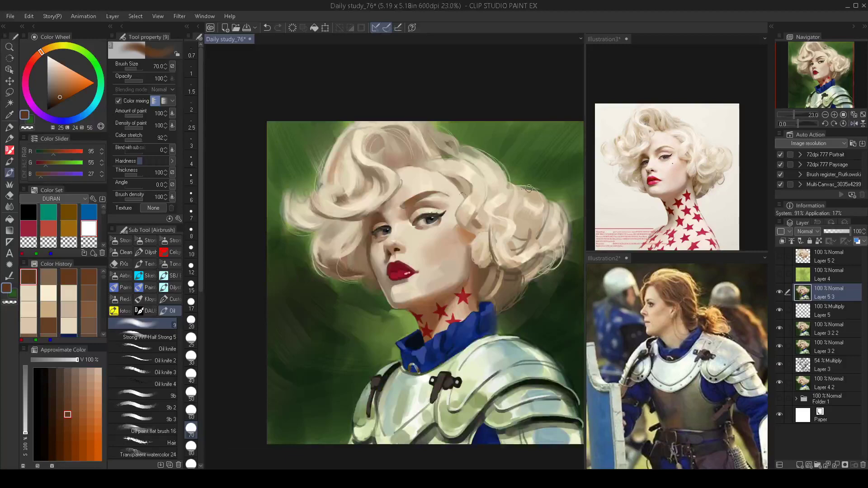
pyautogui.moveTo(442, 330); pyautogui.dragTo(419, 296)
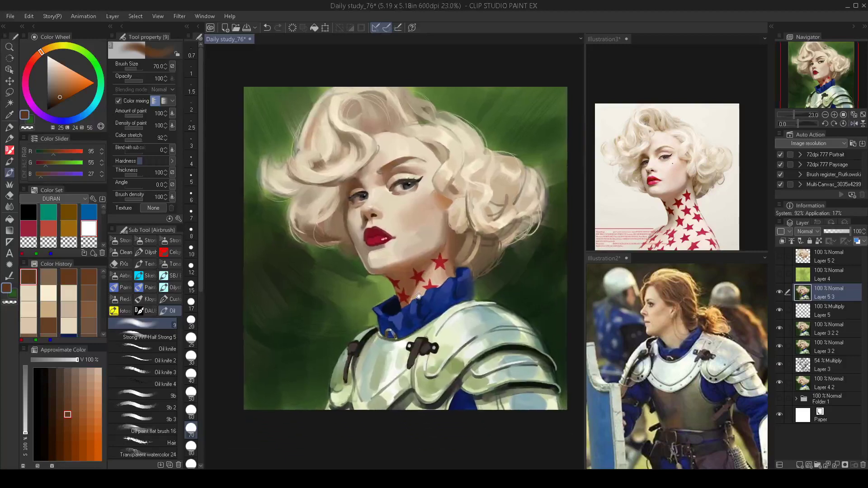
pyautogui.moveTo(373, 241); pyautogui.dragTo(414, 237)
pyautogui.keyDown('alt'); pyautogui.click(380, 230); pyautogui.keyUp('alt')
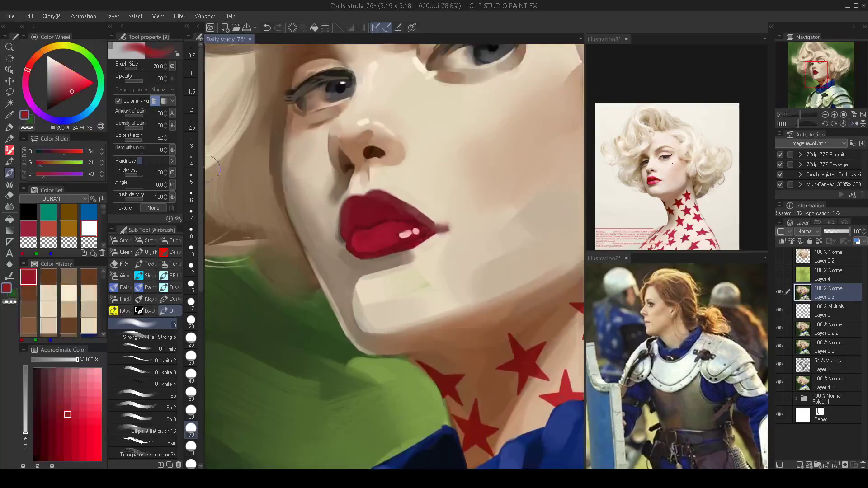
pyautogui.click(72, 87)
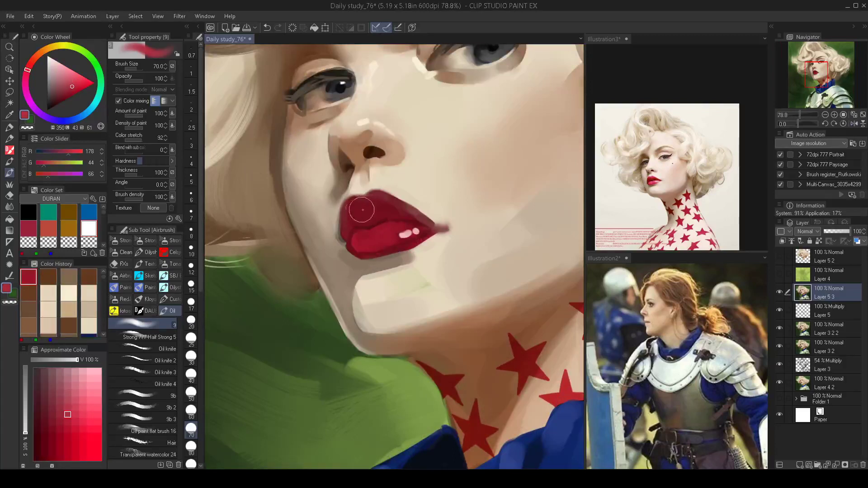
pyautogui.press('[')
pyautogui.press('[')
pyautogui.moveTo(356, 203); pyautogui.dragTo(391, 210)
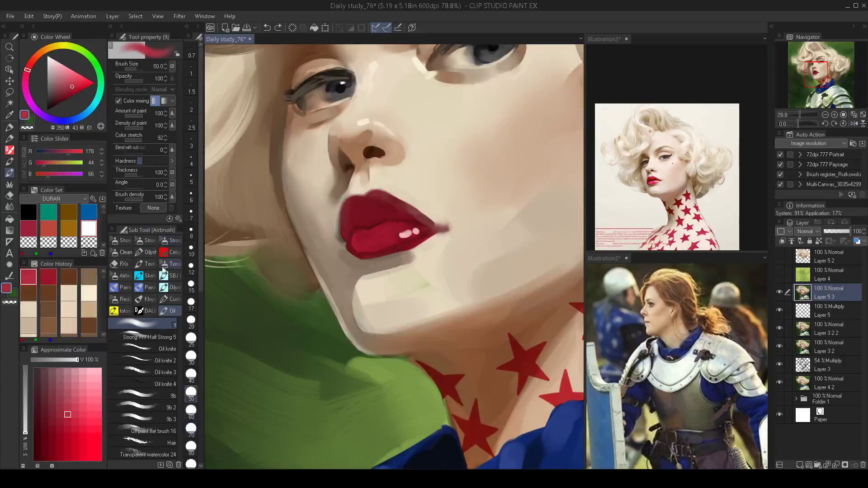
# Add crisper light-red strokes to the upper lip with maximum brush hardness at sizes 50 and 45.
pyautogui.click(165, 160)
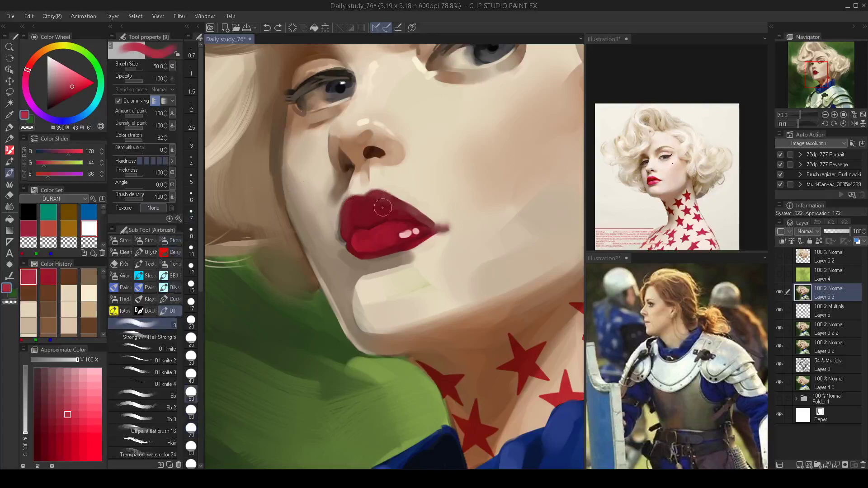
pyautogui.moveTo(379, 198)
pyautogui.mouseDown()
pyautogui.moveTo(362, 209)
pyautogui.moveTo(372, 202)
pyautogui.mouseUp()
pyautogui.press('[')
pyautogui.press('[')
pyautogui.press(']')
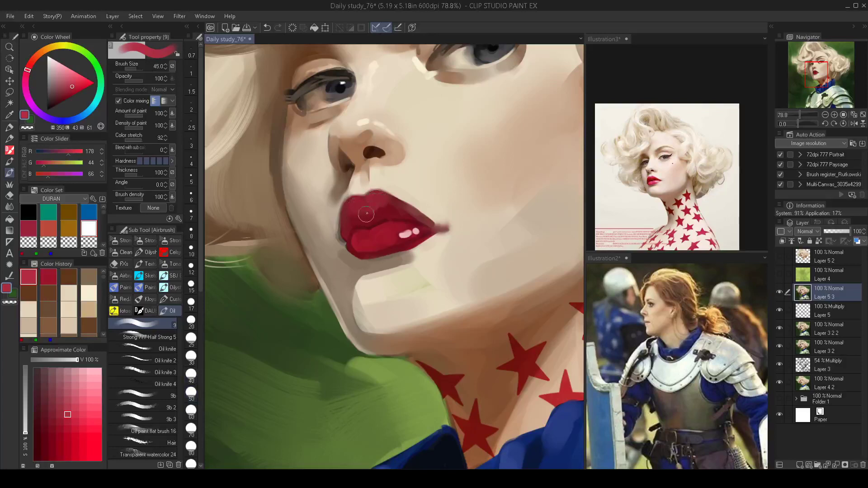
# Refine the upper lip's shadow shapes with sampled dark reds at brush sizes 35 and 30.
pyautogui.keyDown('alt'); pyautogui.click(370, 213); pyautogui.keyUp('alt')
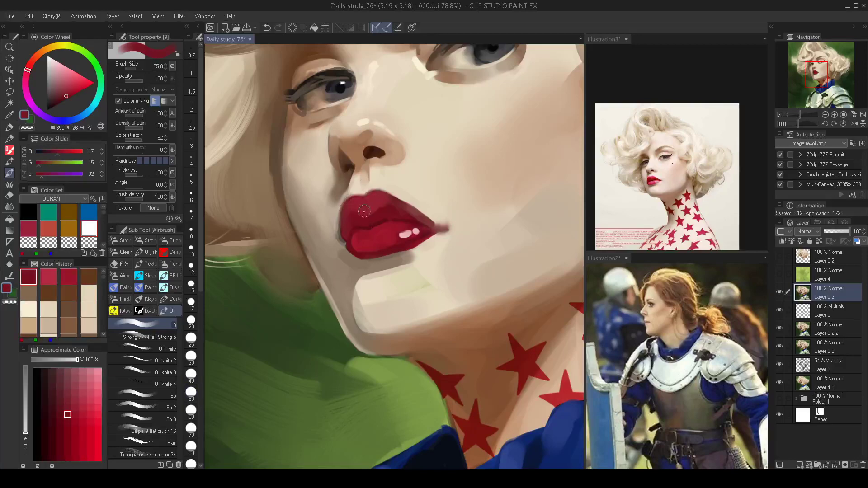
pyautogui.scroll(-5, 347, 217)
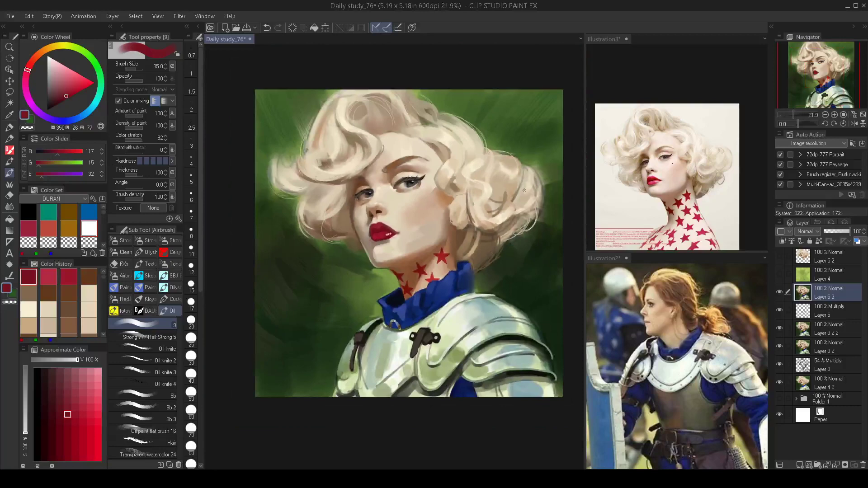
pyautogui.moveTo(375, 241); pyautogui.dragTo(409, 226)
pyautogui.keyDown('alt'); pyautogui.click(409, 196); pyautogui.keyUp('alt')
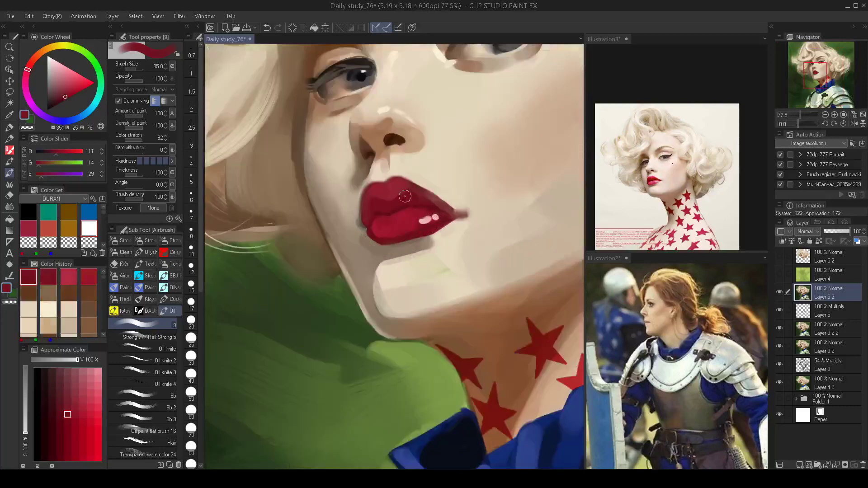
pyautogui.press('[')
pyautogui.scroll(-3, 379, 216)
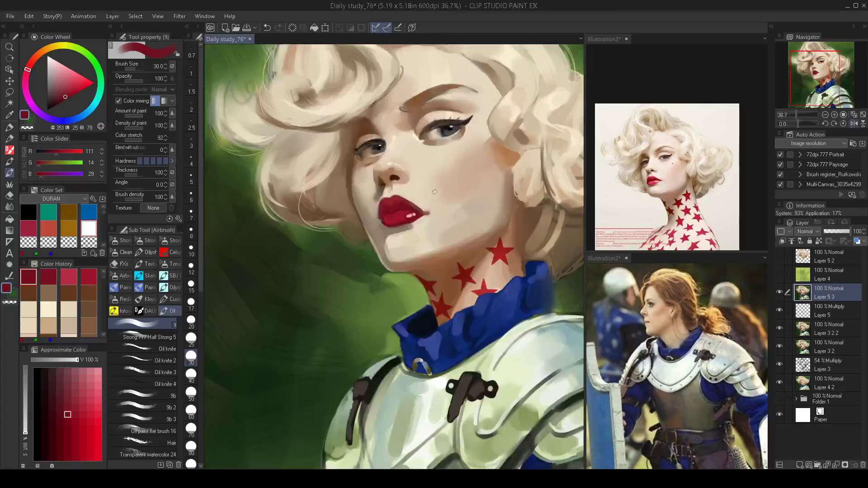
# Refine the near eye's white with sampled cream at brush size 30 and its iris with sampled near-black at 25, using low hardness.
pyautogui.moveTo(434, 192); pyautogui.dragTo(425, 197)
pyautogui.scroll(4, 413, 166)
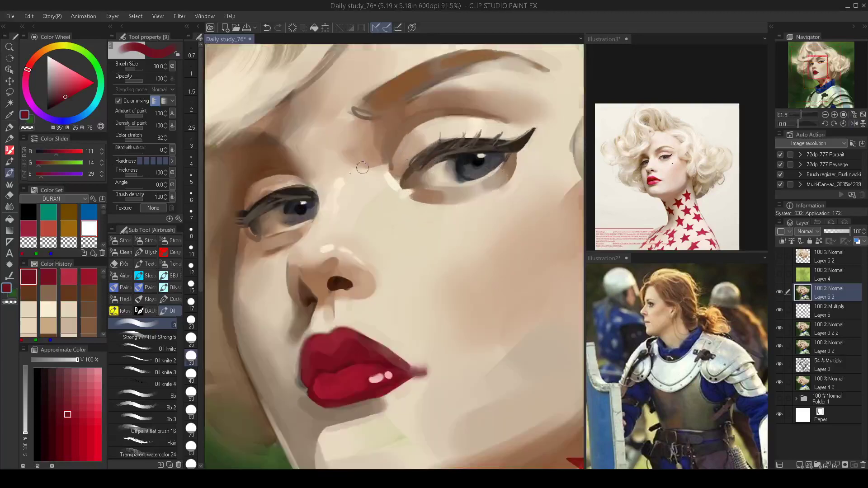
pyautogui.keyDown('alt'); pyautogui.click(438, 172); pyautogui.keyUp('alt')
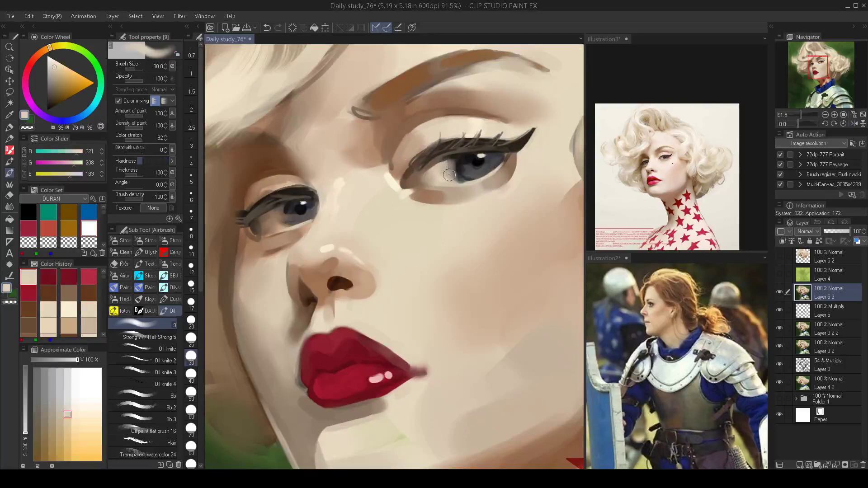
pyautogui.moveTo(455, 175); pyautogui.dragTo(449, 176)
pyautogui.keyDown('alt'); pyautogui.click(463, 168); pyautogui.keyUp('alt')
pyautogui.press('[')
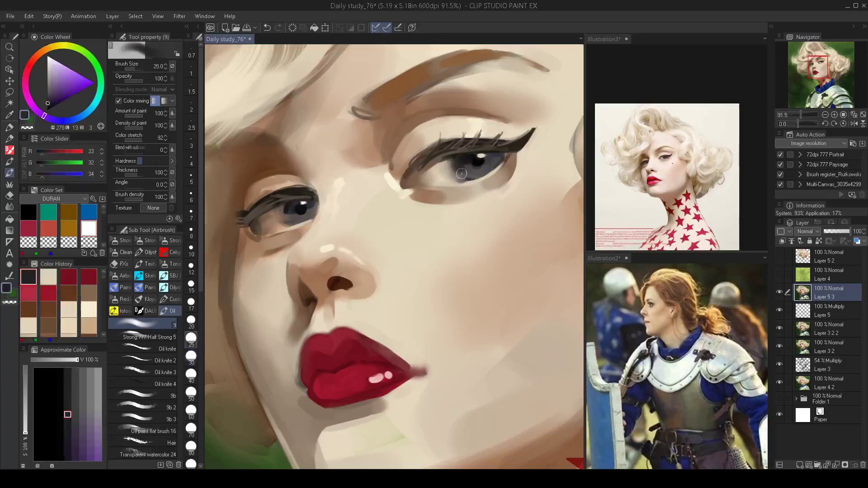
# Check the whole portrait against the photo reference with the Dodge + airbrush selected.
pyautogui.scroll(-5, 483, 177)
pyautogui.scroll(-3, 456, 222)
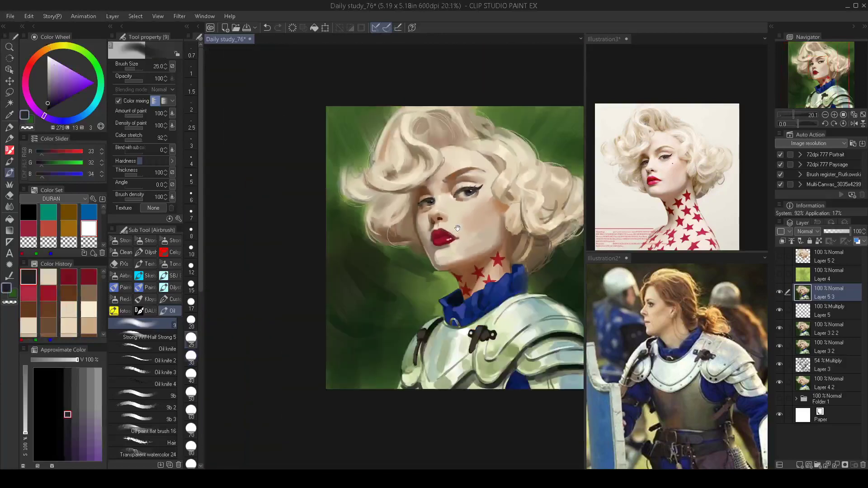
pyautogui.moveTo(438, 221); pyautogui.dragTo(417, 215)
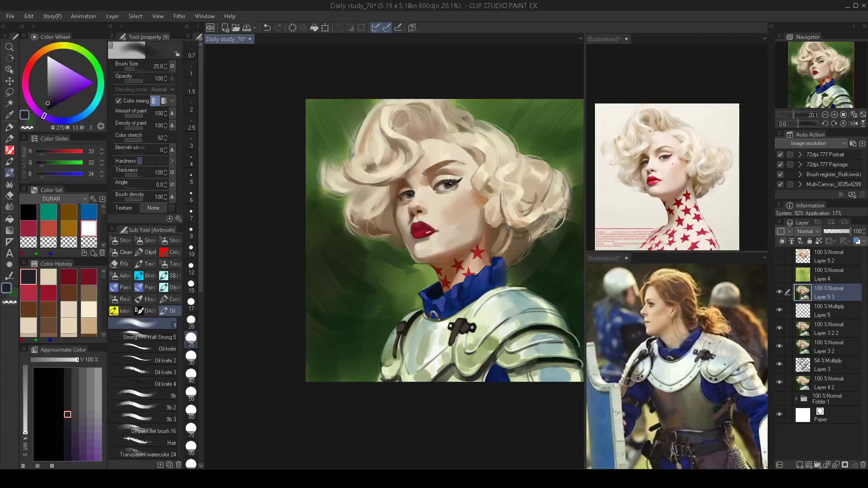
pyautogui.moveTo(511, 89); pyautogui.dragTo(410, 191)
pyautogui.press('h')
pyautogui.moveTo(457, 256); pyautogui.dragTo(413, 244)
pyautogui.scroll(-1, 420, 301)
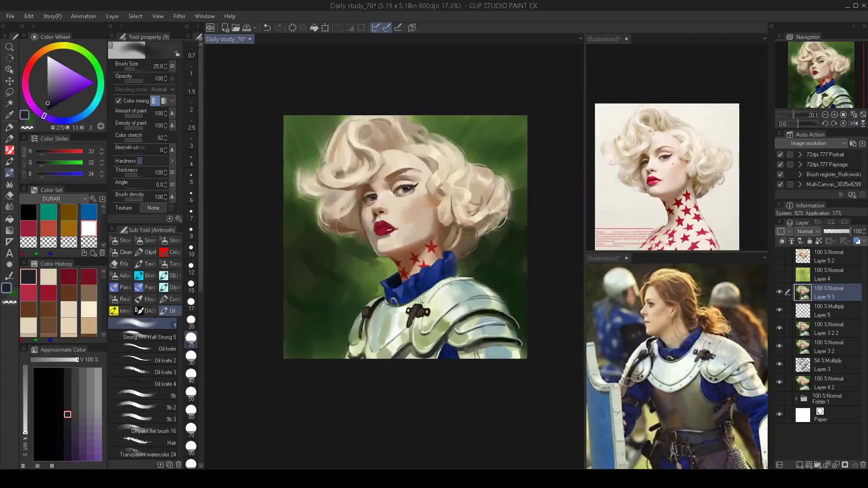
pyautogui.click(172, 264)
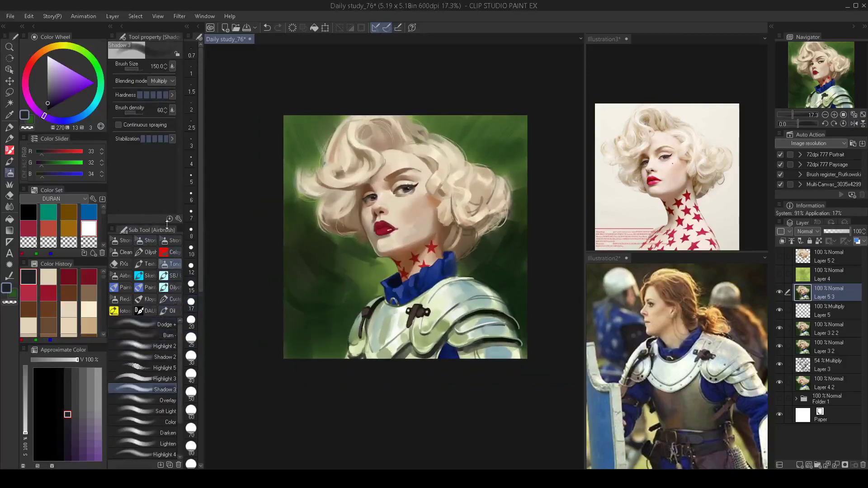
pyautogui.click(169, 324)
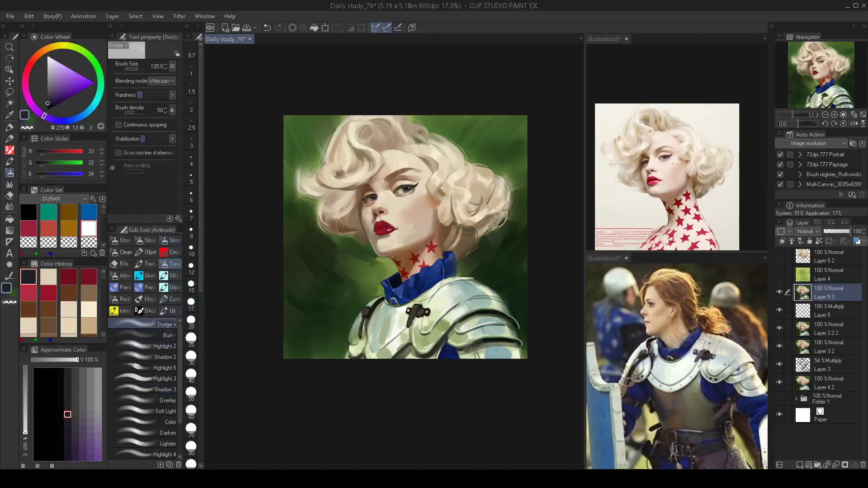
pyautogui.click(657, 187)
pyautogui.click(435, 270)
pyautogui.click(593, 182)
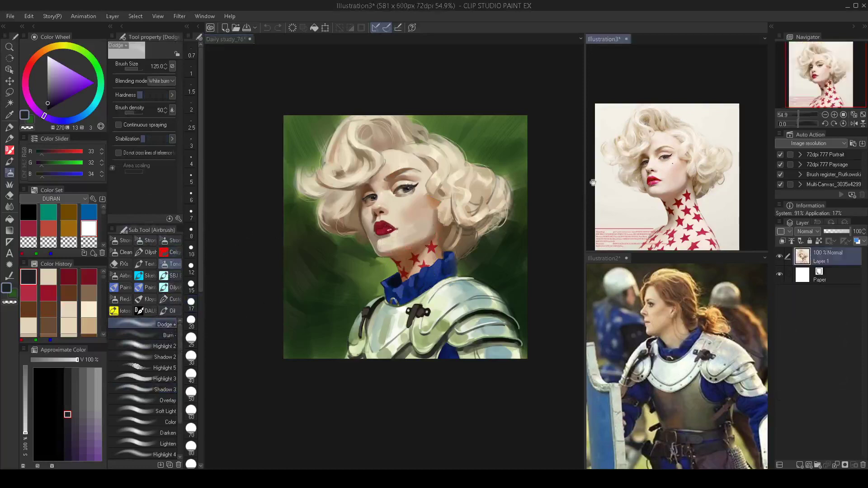
pyautogui.click(455, 273)
# Darken the eye area beneath the front curl with the Burn - airbrush at brush sizes 50 and 45.
pyautogui.click(166, 335)
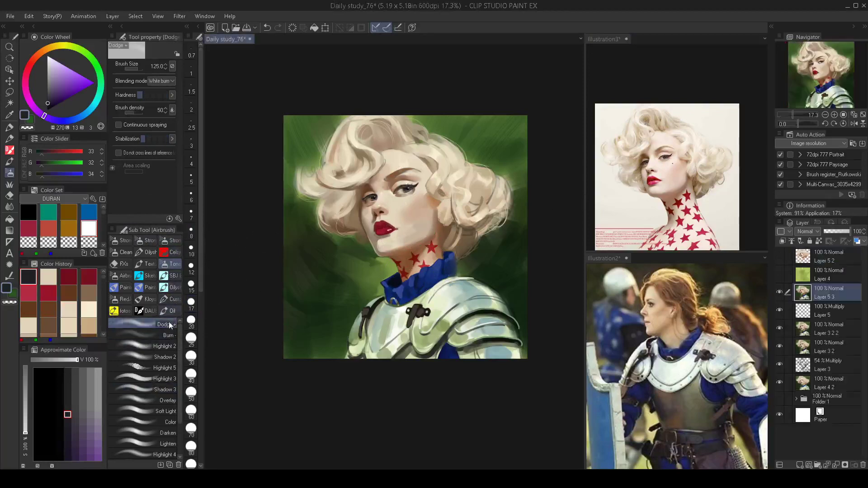
pyautogui.scroll(2, 370, 194)
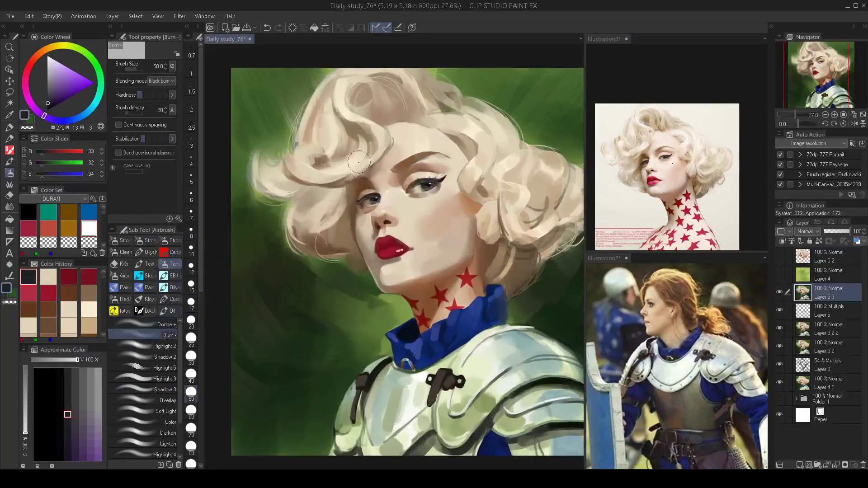
pyautogui.moveTo(365, 186)
pyautogui.mouseDown()
pyautogui.moveTo(371, 203)
pyautogui.moveTo(375, 190)
pyautogui.moveTo(368, 217)
pyautogui.moveTo(375, 225)
pyautogui.mouseUp()
pyautogui.scroll(-3, 375, 226)
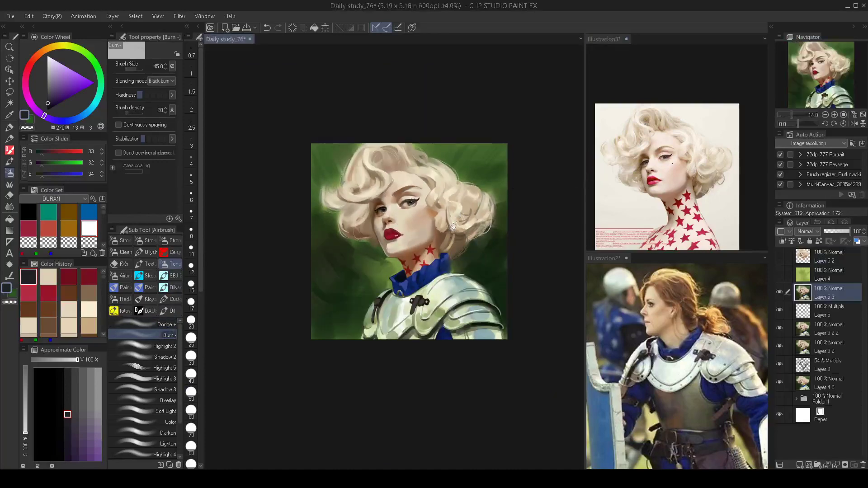
pyautogui.scroll(1, 460, 260)
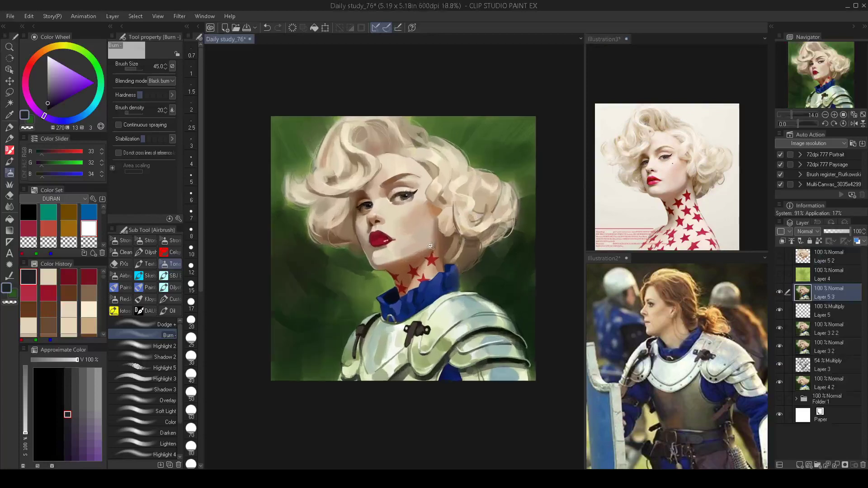
# Compare the painted face with the portrait reference, examining the eyes, nose and lips up close in both.
pyautogui.click(630, 157)
pyautogui.click(470, 219)
pyautogui.hotkey('ctrl', 'Tab')
pyautogui.click(471, 226)
pyautogui.scroll(-2, 446, 300)
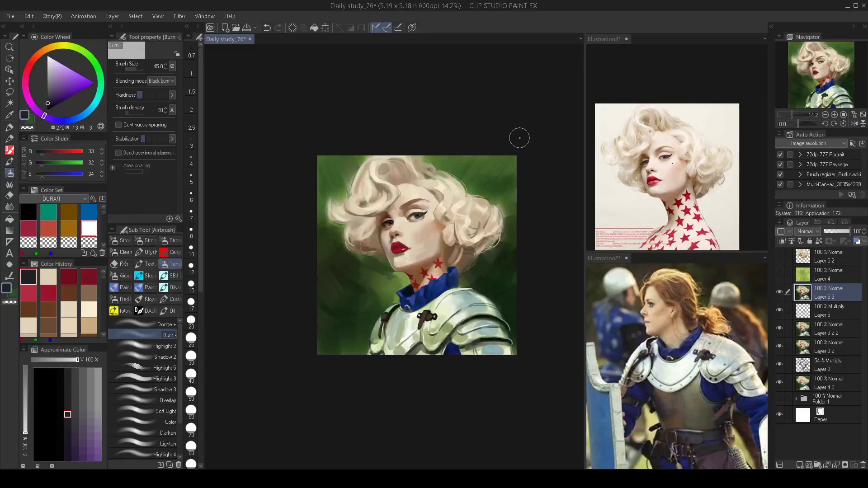
pyautogui.scroll(10, 409, 222)
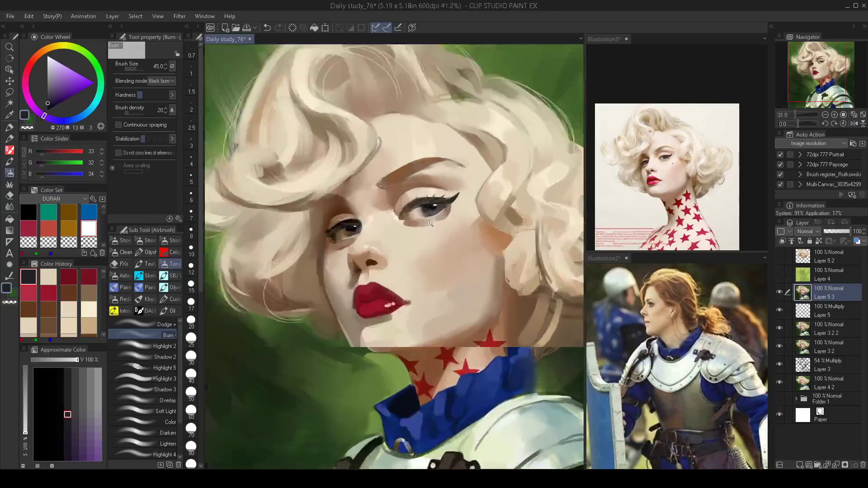
pyautogui.click(662, 166)
pyautogui.scroll(7, 662, 166)
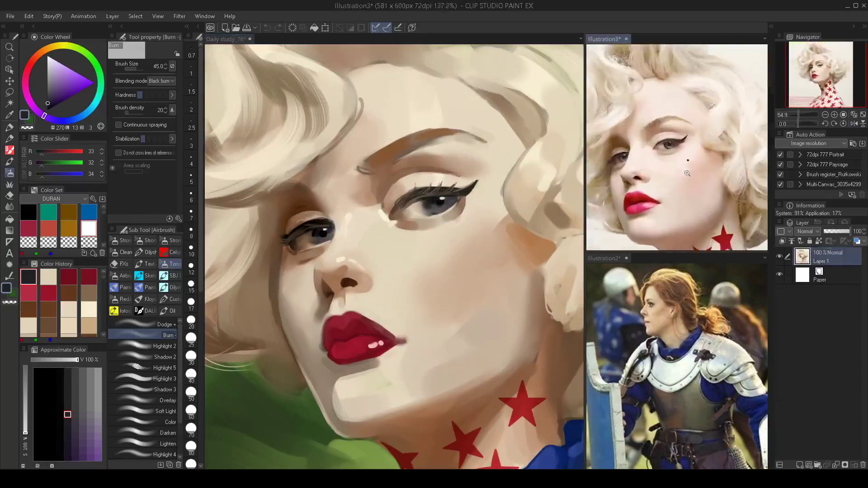
pyautogui.click(418, 238)
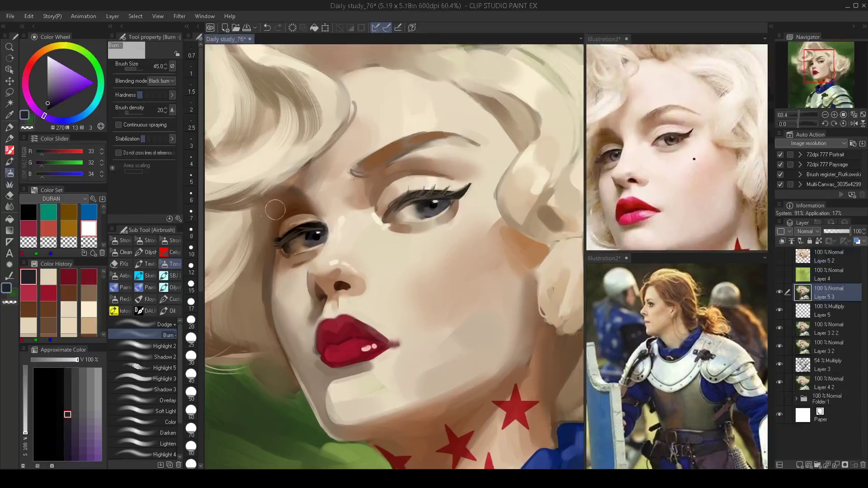
# Paint the near eye's inner corner dark reddish brown with Oil brush 9, reducing the brush size to 5.
pyautogui.click(171, 311)
pyautogui.click(157, 322)
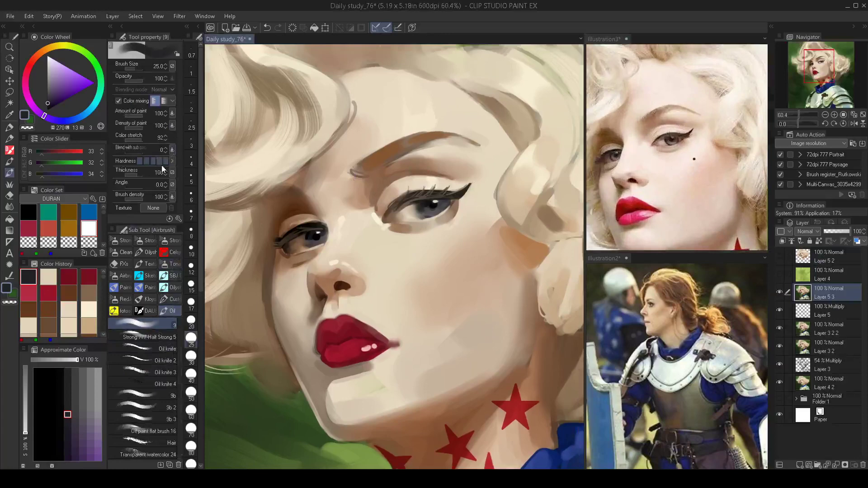
pyautogui.keyDown('alt'); pyautogui.click(394, 218); pyautogui.keyUp('alt')
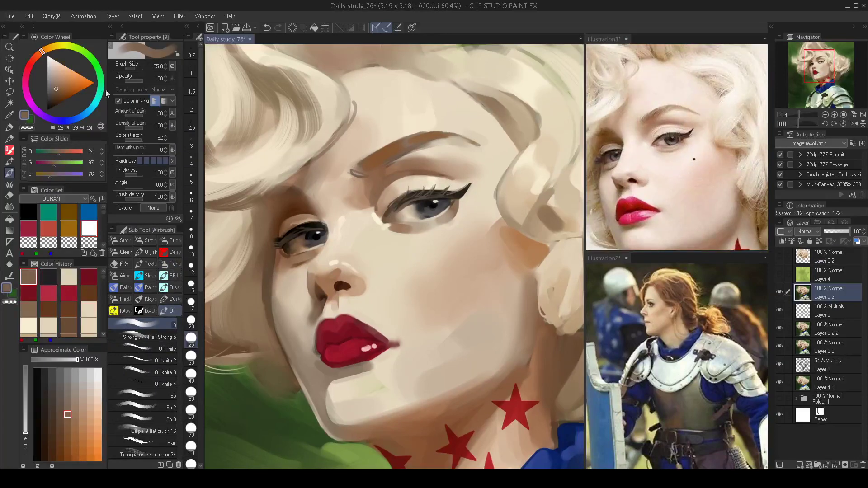
pyautogui.click(39, 57)
pyautogui.moveTo(68, 93); pyautogui.dragTo(61, 97)
pyautogui.press('[')
pyautogui.press('[')
pyautogui.press('[')
pyautogui.press('[')
pyautogui.press('[')
pyautogui.press('[')
pyautogui.press('[')
pyautogui.press('[')
pyautogui.press('[')
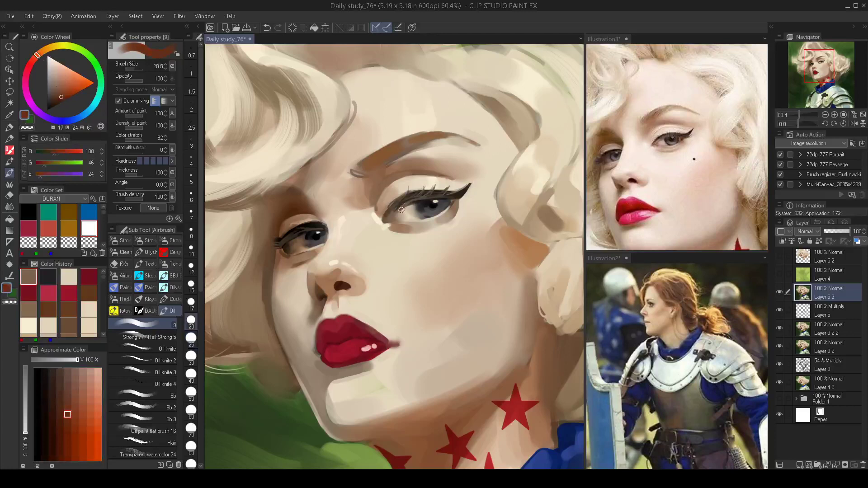
pyautogui.moveTo(382, 221); pyautogui.dragTo(393, 213)
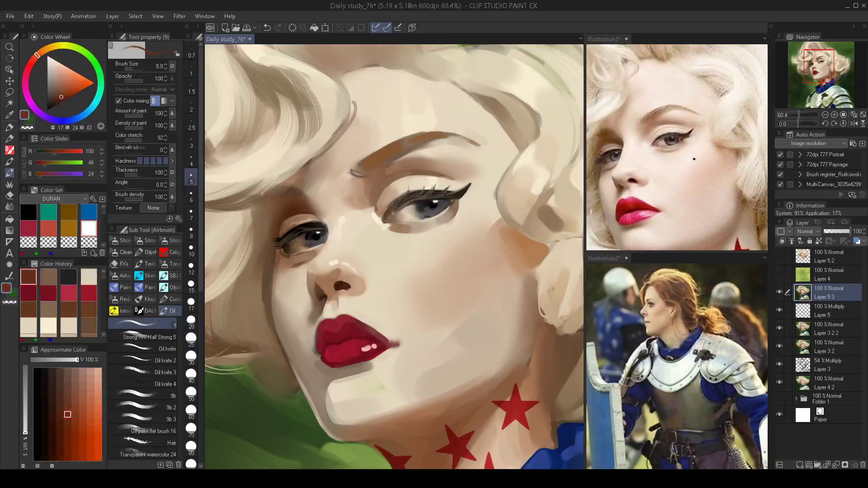
# Add a brighter reddish brown to the near eye's inner corner at brush size 9.
pyautogui.click(71, 92)
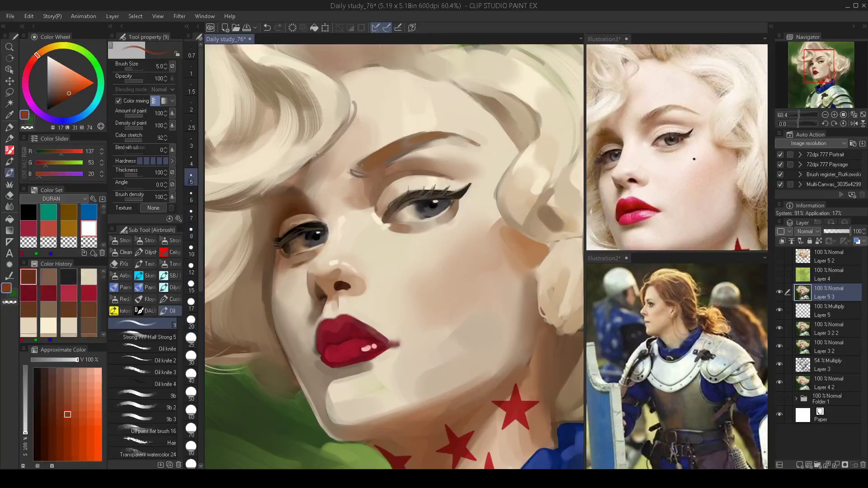
pyautogui.press(']')
pyautogui.press(']')
pyautogui.press(']')
pyautogui.press(']')
pyautogui.moveTo(383, 221); pyautogui.dragTo(388, 219)
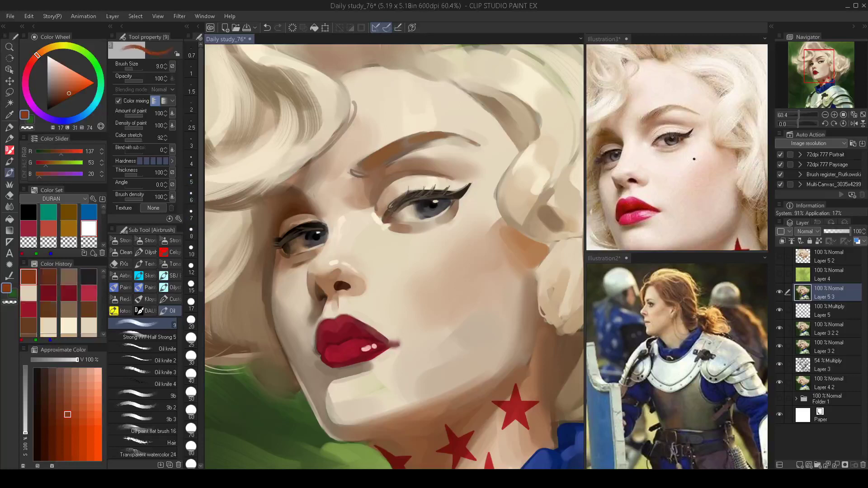
# Refine the near eye's outer corner with a sampled brown and a sampled near-black, using brush sizes from 12.5 to 20.
pyautogui.press(']')
pyautogui.press(']')
pyautogui.press(']')
pyautogui.press(']')
pyautogui.press(']')
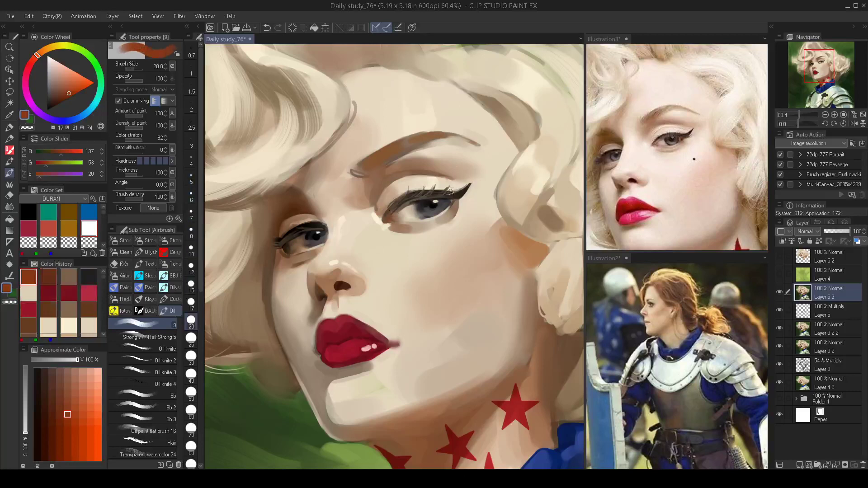
pyautogui.press('[')
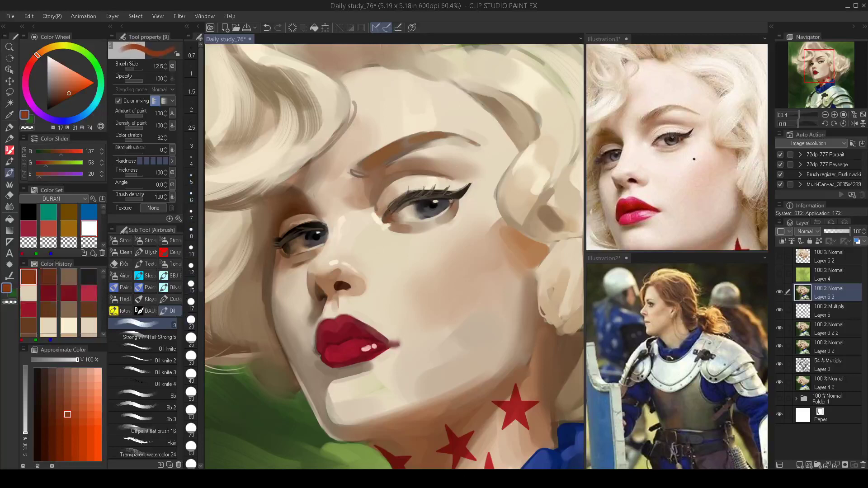
pyautogui.keyDown('alt'); pyautogui.click(398, 216); pyautogui.keyUp('alt')
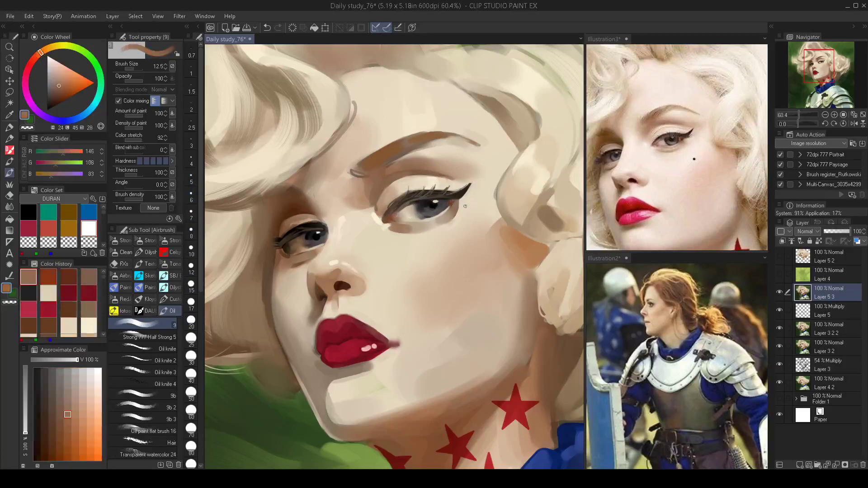
pyautogui.press(']')
pyautogui.press(']')
pyautogui.keyDown('alt'); pyautogui.click(458, 197); pyautogui.keyUp('alt')
pyautogui.press('[')
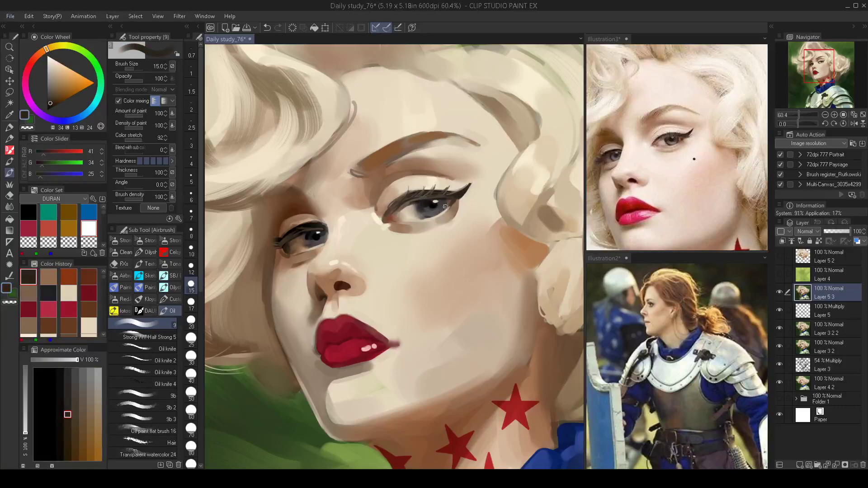
# Check the whole portrait in mirrored and normal orientation, examining the face against the photo reference.
pyautogui.scroll(-4, 436, 221)
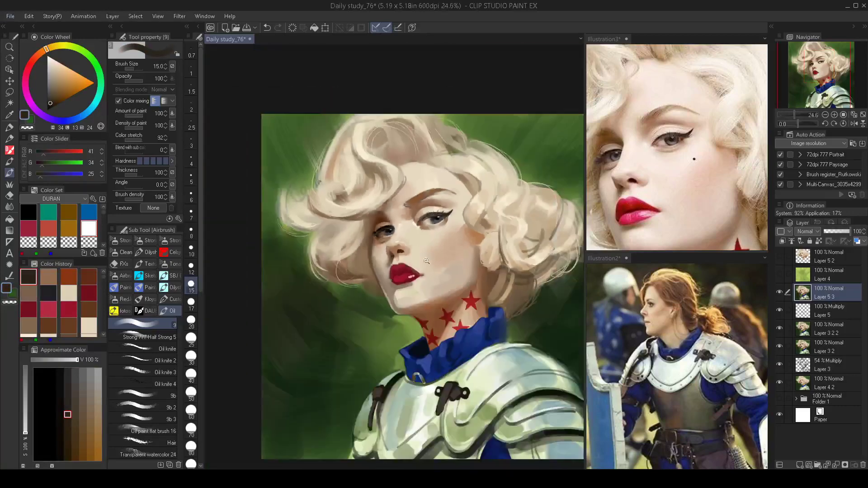
pyautogui.scroll(-1, 428, 249)
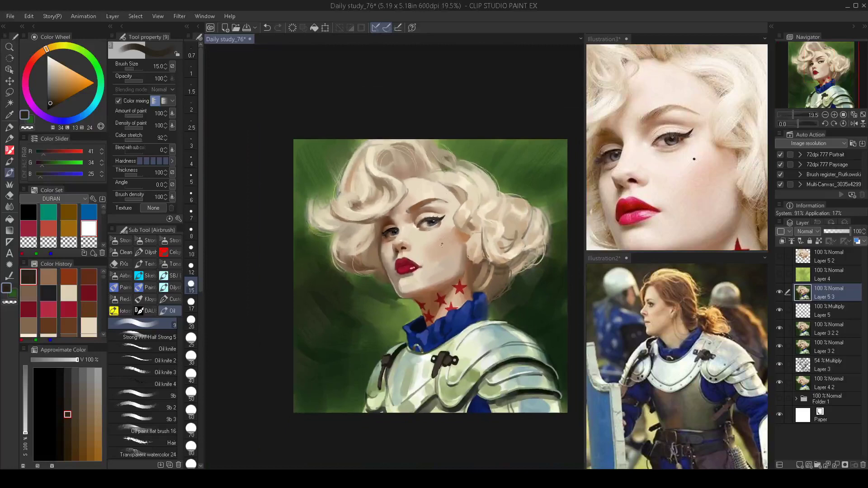
pyautogui.press('h')
pyautogui.press('h')
pyautogui.scroll(2, 453, 279)
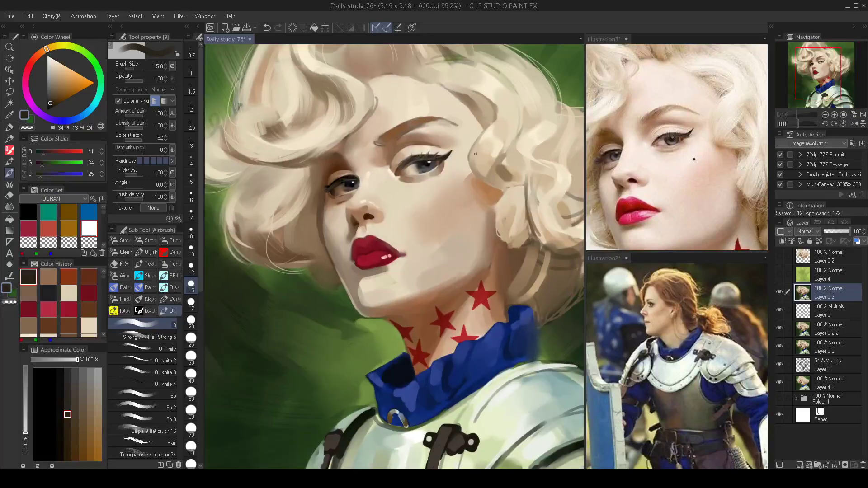
pyautogui.moveTo(427, 272); pyautogui.dragTo(407, 269)
pyautogui.scroll(1, 407, 269)
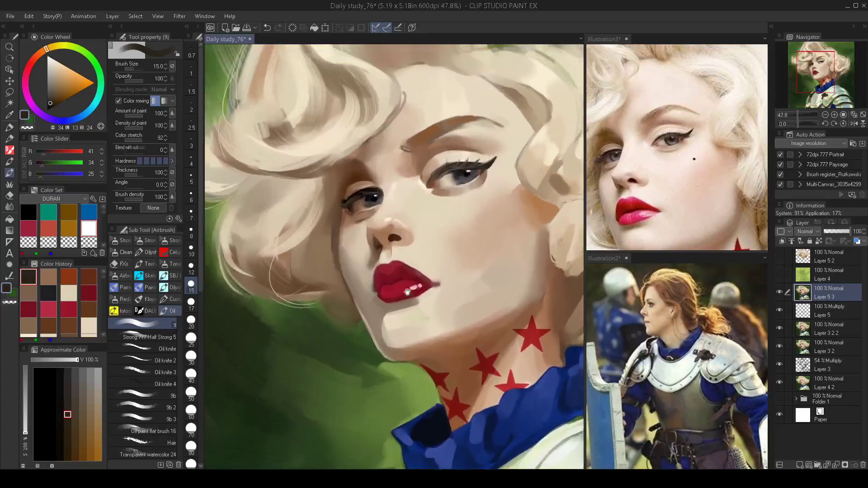
# Touch up the nose bridge with a cream sampled between the eyes at brush size 9.
pyautogui.keyDown('alt'); pyautogui.click(398, 184); pyautogui.keyUp('alt')
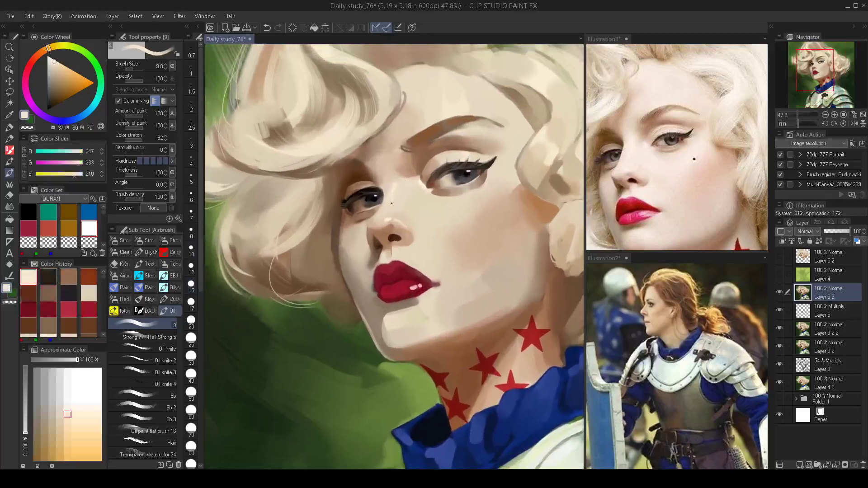
pyautogui.scroll(-5, 386, 226)
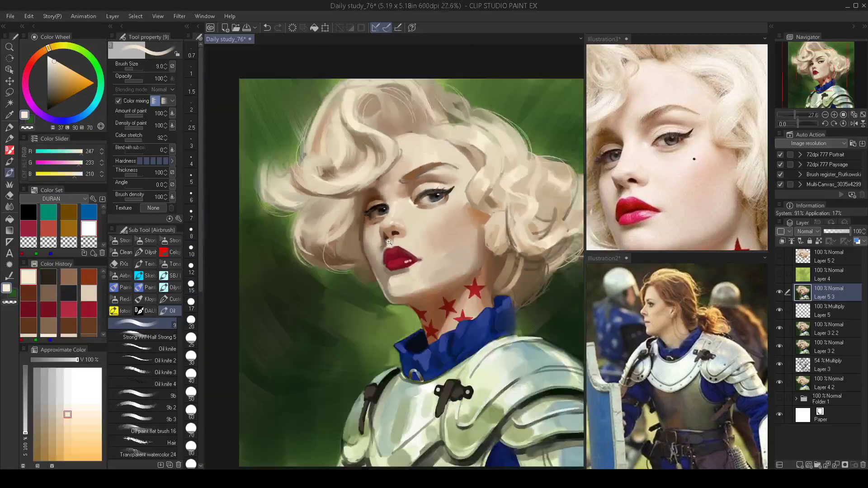
pyautogui.scroll(2, 397, 233)
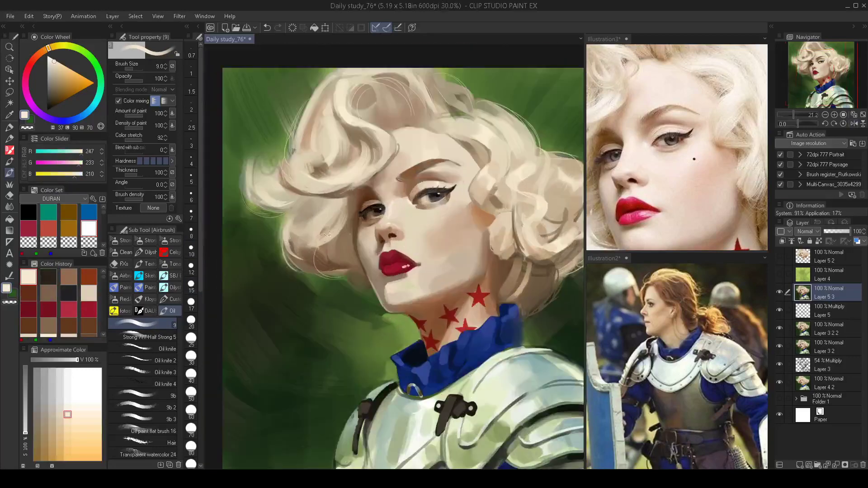
# Brighten the nose and the near eye's inner corner with the Dodge + airbrush at brush size 40.
pyautogui.click(172, 264)
pyautogui.click(155, 324)
pyautogui.press('[')
pyautogui.press('[')
pyautogui.press('[')
pyautogui.press('[')
pyautogui.press('[')
pyautogui.press('[')
pyautogui.press('[')
pyautogui.press('[')
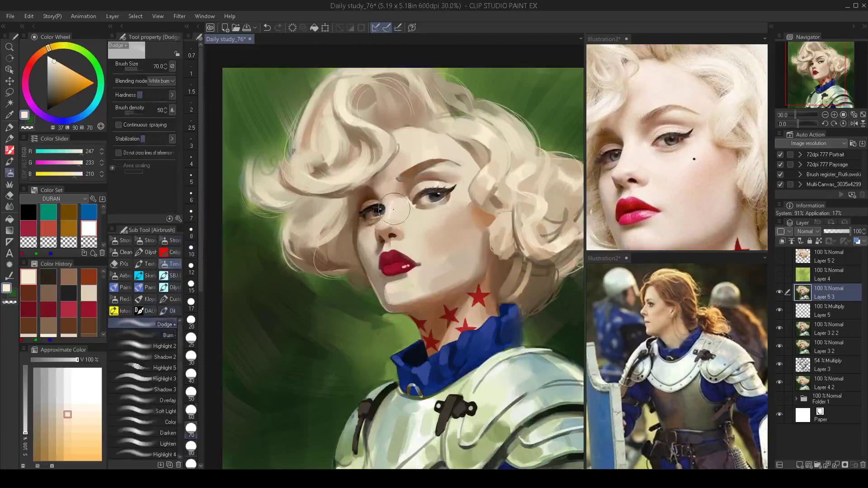
pyautogui.scroll(4, 389, 216)
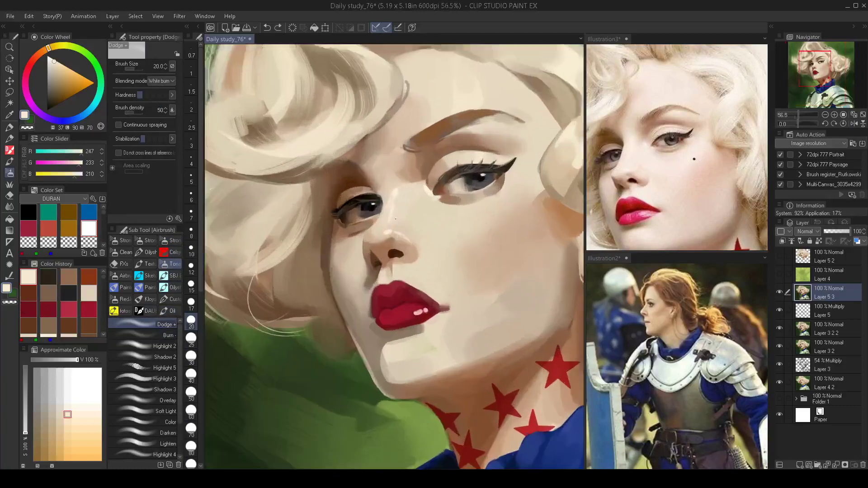
pyautogui.press(']')
pyautogui.press(']')
pyautogui.press(']')
pyautogui.press(']')
pyautogui.press(']')
pyautogui.moveTo(390, 225); pyautogui.dragTo(388, 229)
pyautogui.press('[')
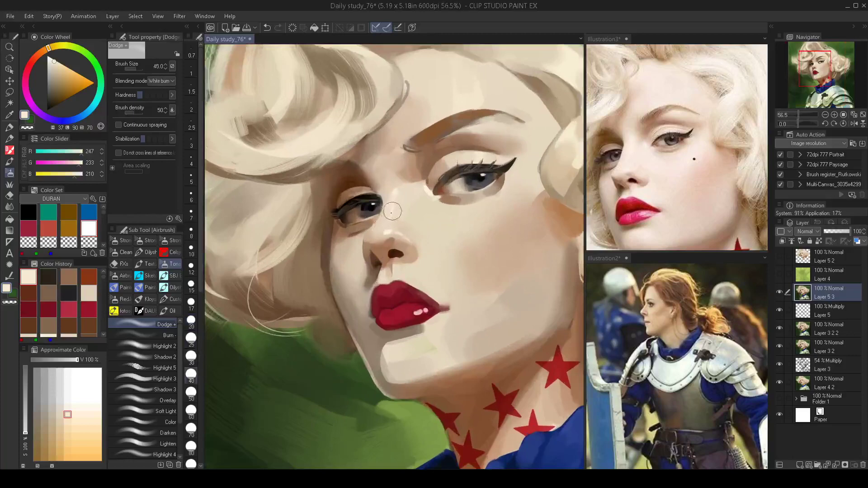
pyautogui.moveTo(408, 238); pyautogui.dragTo(398, 230)
pyautogui.moveTo(469, 260)
pyautogui.mouseDown()
pyautogui.moveTo(427, 233)
pyautogui.moveTo(427, 278)
pyautogui.mouseUp()
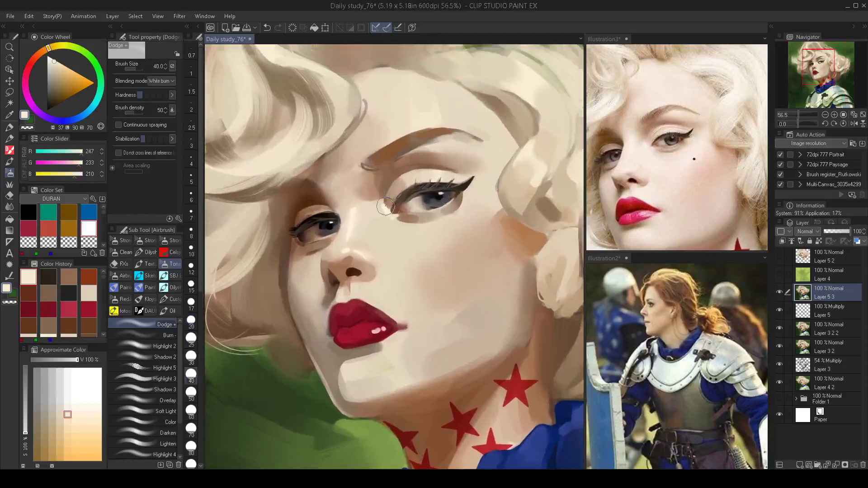
# Lighten the chin below the lips with Dodge + at brush sizes 50 and 60, undoing the unwanted stroke.
pyautogui.moveTo(399, 304); pyautogui.dragTo(417, 257)
pyautogui.press(']')
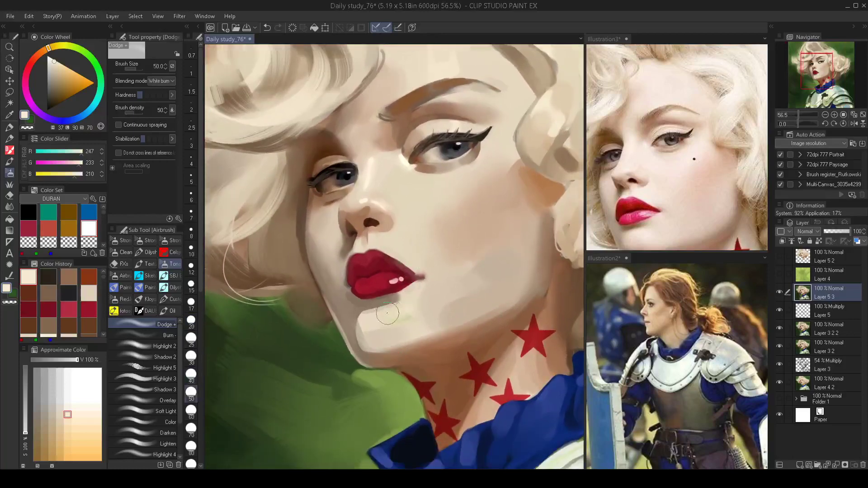
pyautogui.press(']')
pyautogui.hotkey('ctrl', 'z')
pyautogui.moveTo(401, 317)
pyautogui.mouseDown()
pyautogui.moveTo(420, 310)
pyautogui.moveTo(381, 322)
pyautogui.moveTo(405, 337)
pyautogui.moveTo(420, 323)
pyautogui.mouseUp()
pyautogui.scroll(1, 420, 324)
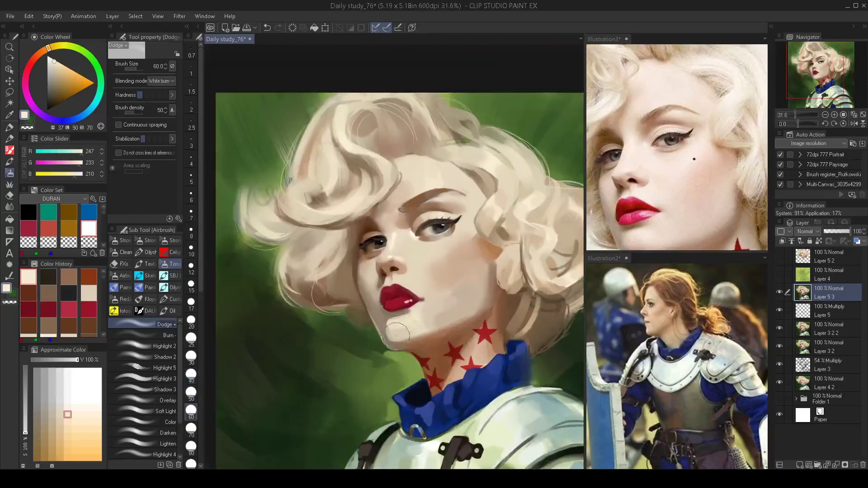
pyautogui.scroll(-1, 443, 283)
pyautogui.scroll(2, 443, 283)
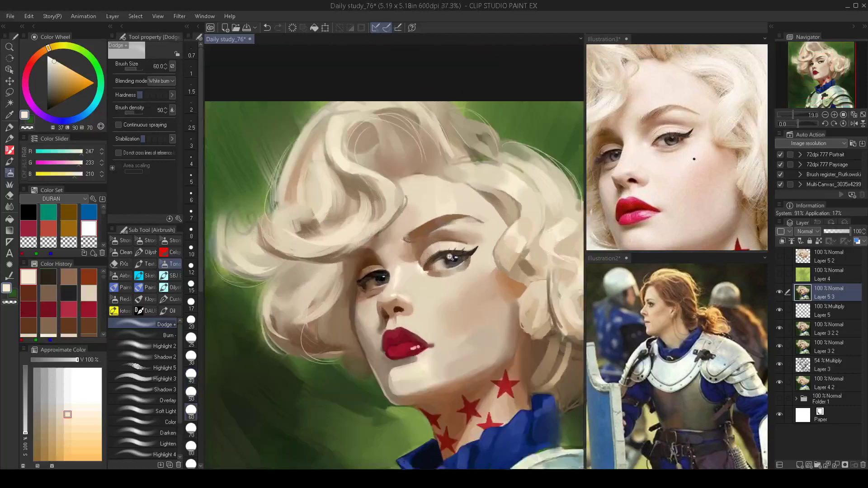
# Add soft highlights to the curls beside the near cheek with Dodge + at brush sizes 50 and 70.
pyautogui.press('[')
pyautogui.scroll(-3, 463, 226)
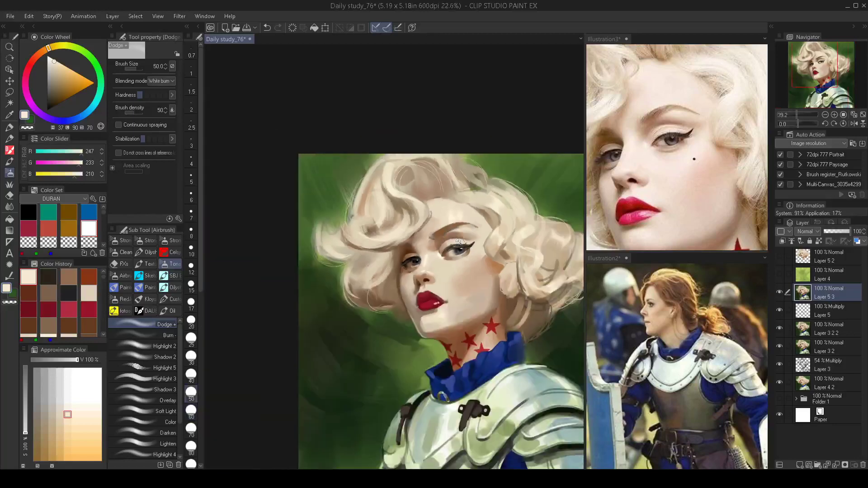
pyautogui.moveTo(496, 212); pyautogui.dragTo(464, 227)
pyautogui.scroll(2, 464, 227)
pyautogui.press(']')
pyautogui.press(']')
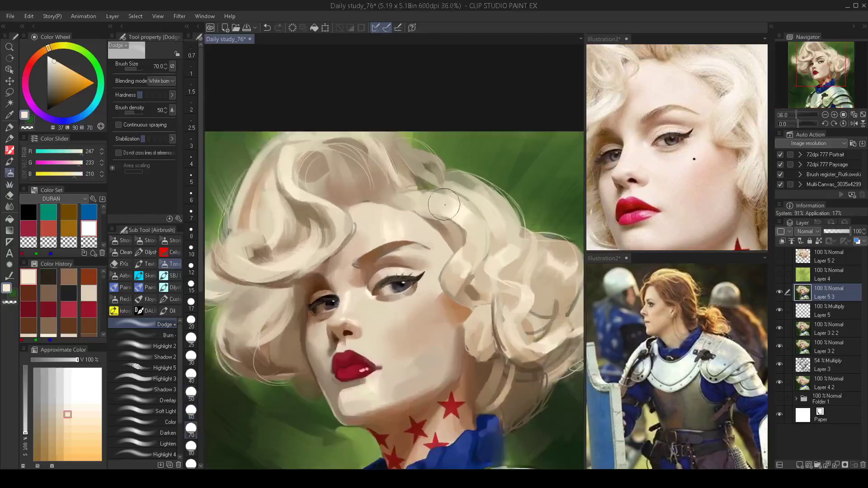
pyautogui.press('[')
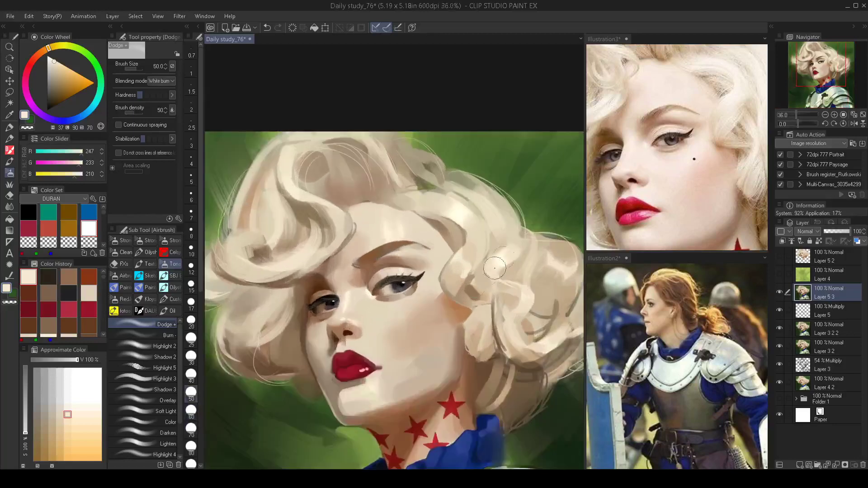
pyautogui.press(']')
pyautogui.moveTo(465, 257); pyautogui.dragTo(463, 265)
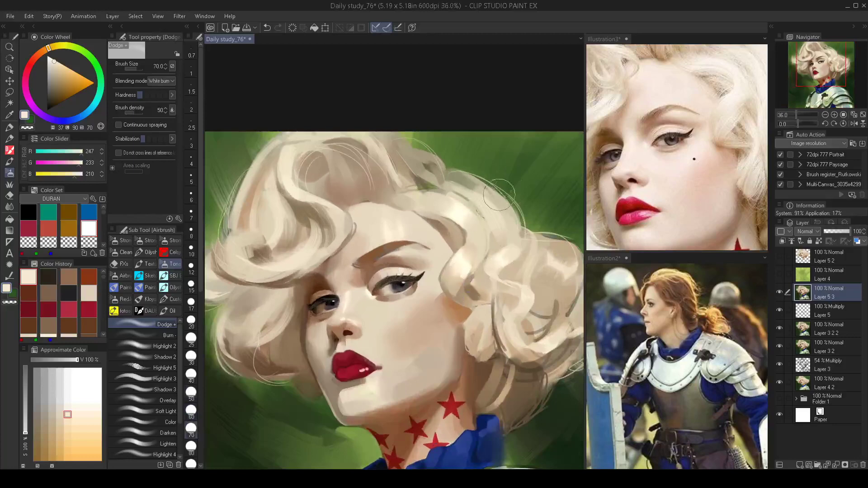
pyautogui.moveTo(524, 285)
pyautogui.mouseDown()
pyautogui.moveTo(499, 291)
pyautogui.moveTo(538, 273)
pyautogui.mouseUp()
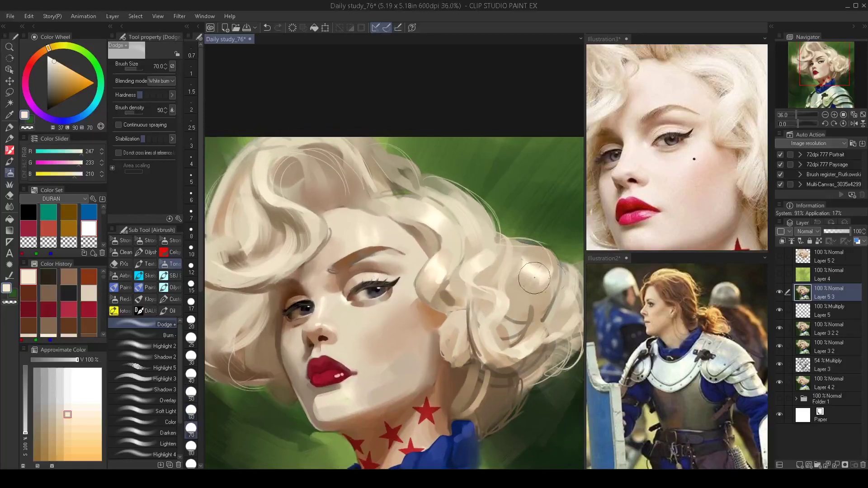
# Highlight the large front curls above the far eye with Dodge + at brush sizes 50 and 60.
pyautogui.moveTo(385, 253); pyautogui.dragTo(446, 273)
pyautogui.press('[')
pyautogui.press('[')
pyautogui.moveTo(323, 209)
pyautogui.mouseDown()
pyautogui.moveTo(370, 245)
pyautogui.moveTo(333, 221)
pyautogui.mouseUp()
pyautogui.press(']')
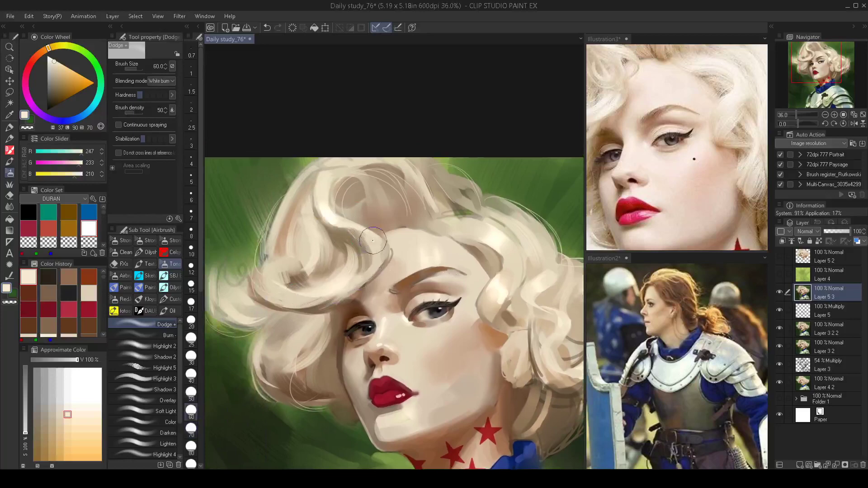
pyautogui.moveTo(357, 247); pyautogui.dragTo(386, 232)
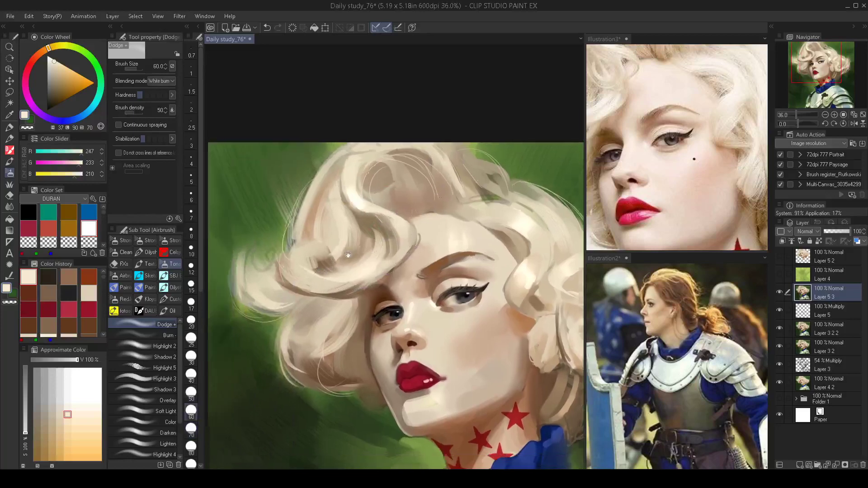
pyautogui.press('[')
pyautogui.moveTo(345, 294); pyautogui.dragTo(312, 291)
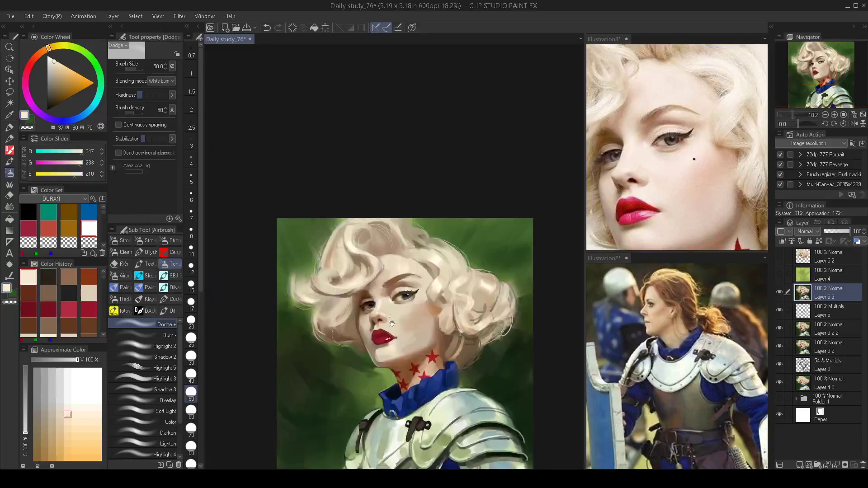
# Brighten the breastplate and shoulder armour with Dodge + at brush sizes 70 and 60.
pyautogui.moveTo(392, 322); pyautogui.dragTo(396, 296)
pyautogui.moveTo(420, 335); pyautogui.dragTo(429, 281)
pyautogui.moveTo(430, 317)
pyautogui.mouseDown()
pyautogui.moveTo(456, 316)
pyautogui.moveTo(415, 294)
pyautogui.mouseUp()
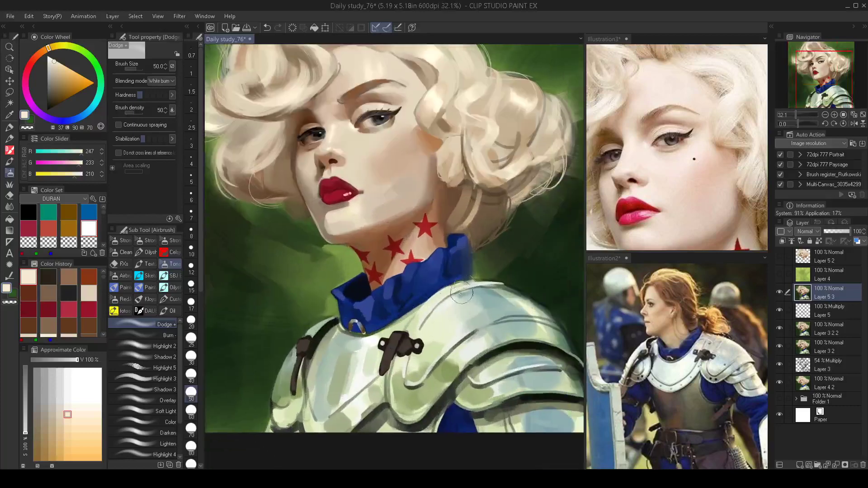
pyautogui.press(']')
pyautogui.press(']')
pyautogui.moveTo(467, 330)
pyautogui.mouseDown()
pyautogui.moveTo(447, 350)
pyautogui.moveTo(484, 343)
pyautogui.moveTo(450, 373)
pyautogui.mouseUp()
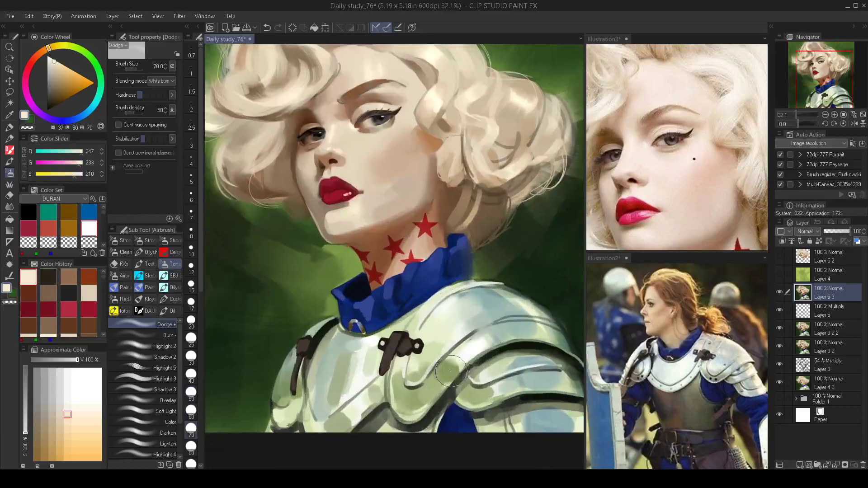
pyautogui.moveTo(340, 348); pyautogui.dragTo(349, 396)
pyautogui.press('[')
pyautogui.moveTo(365, 352); pyautogui.dragTo(352, 417)
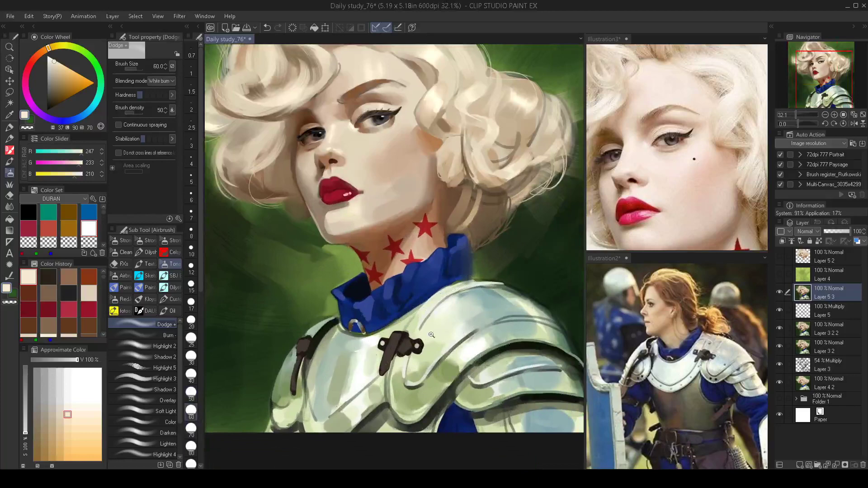
# Duplicate the painted layer, sharpen the copy with Unsharp mask at strength 255 and threshold 1, and hide it behind a black layer mask.
pyautogui.moveTo(435, 336); pyautogui.dragTo(415, 336)
pyautogui.moveTo(469, 301)
pyautogui.mouseDown()
pyautogui.moveTo(456, 279)
pyautogui.moveTo(486, 299)
pyautogui.moveTo(519, 372)
pyautogui.mouseUp()
pyautogui.press('[')
pyautogui.press('[')
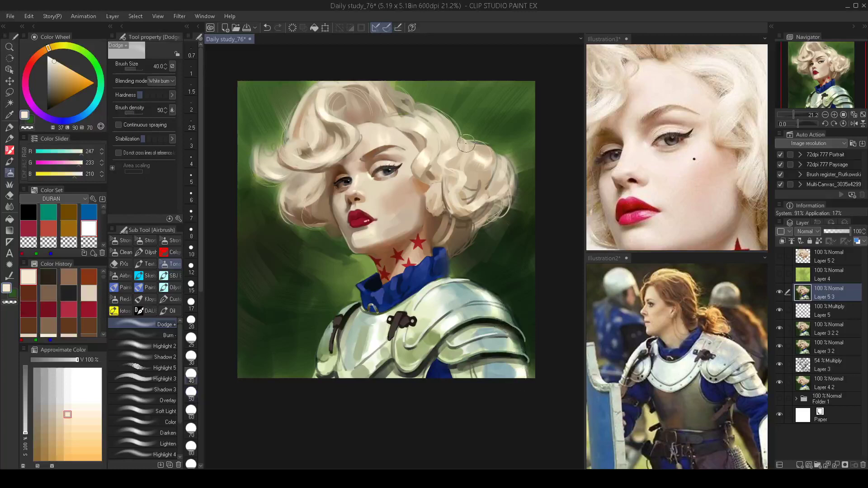
pyautogui.moveTo(403, 293); pyautogui.dragTo(406, 324)
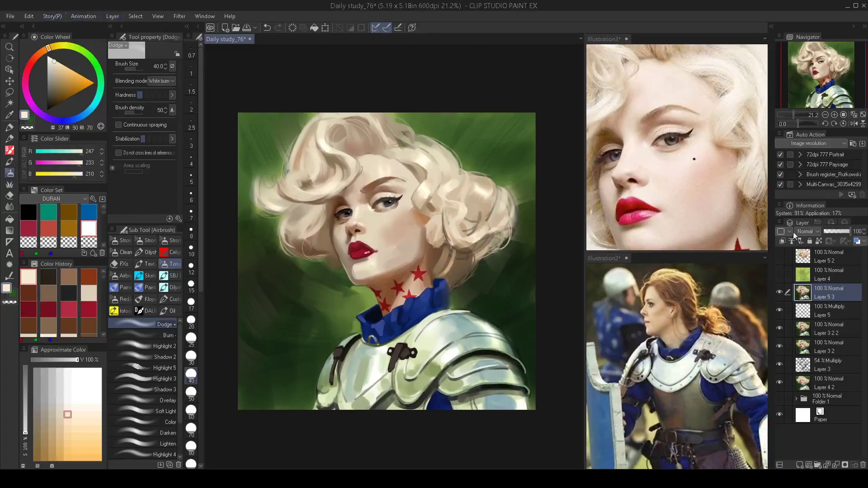
pyautogui.moveTo(827, 288); pyautogui.dragTo(827, 284)
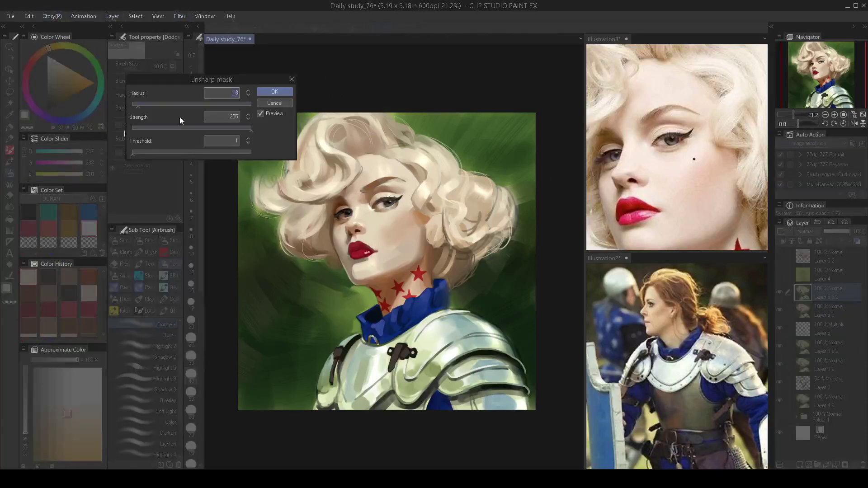
pyautogui.click(263, 93)
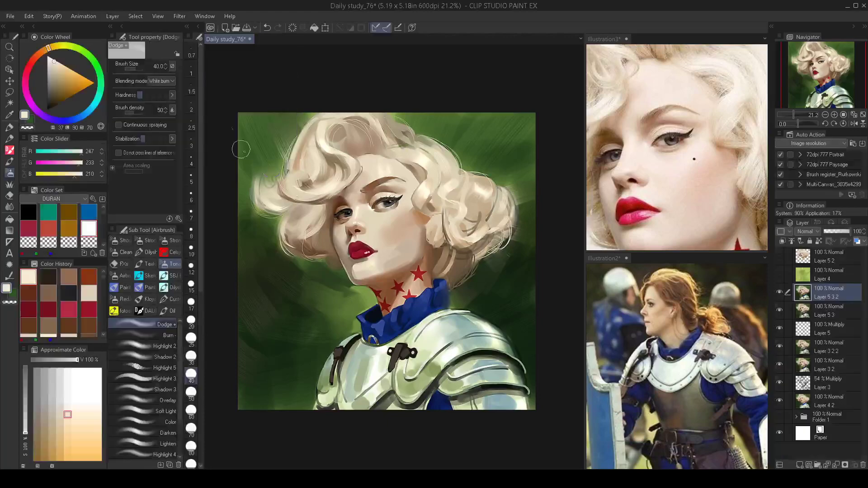
pyautogui.click(844, 466)
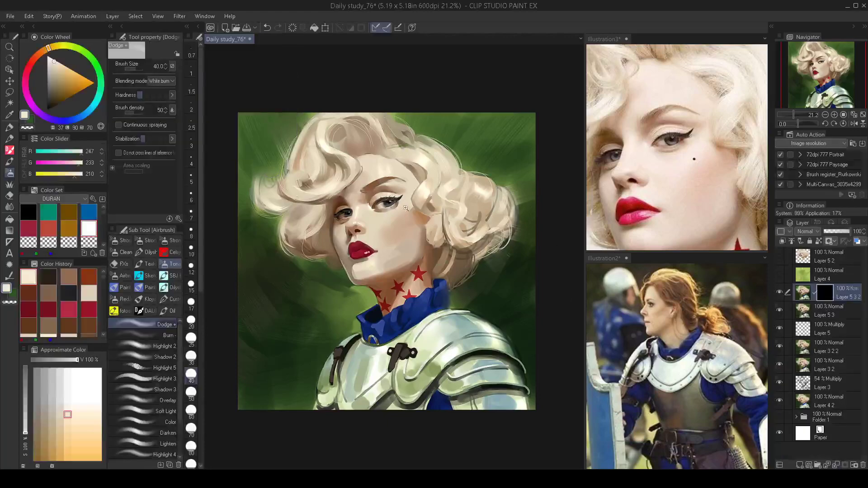
# Choose Oil brush 9 for the mask, turn off its color mixing and enlarge the brush to 30.
pyautogui.moveTo(393, 209); pyautogui.dragTo(475, 207)
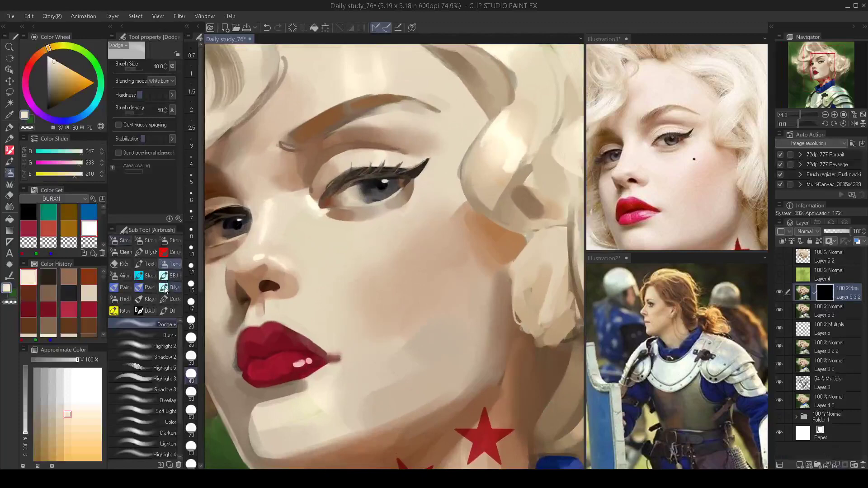
pyautogui.click(172, 274)
pyautogui.click(170, 311)
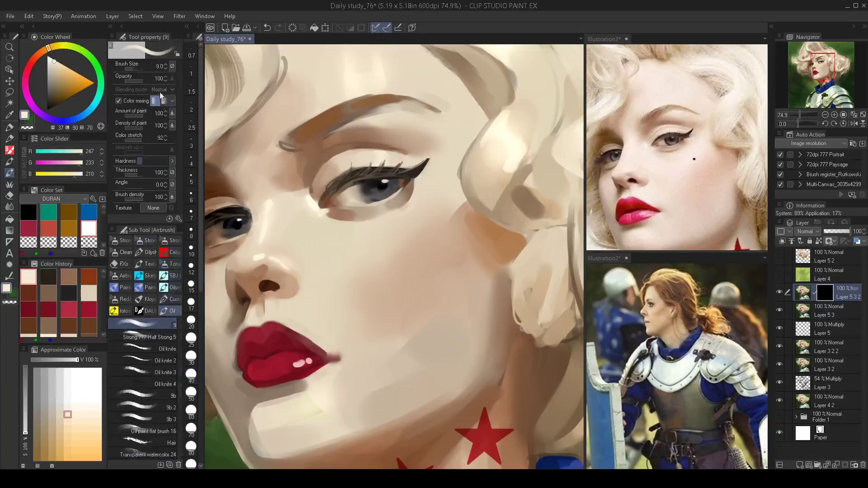
pyautogui.click(119, 101)
pyautogui.press(']')
pyautogui.press(']')
pyautogui.press(']')
pyautogui.press(']')
pyautogui.press(']')
pyautogui.press(']')
pyautogui.press(']')
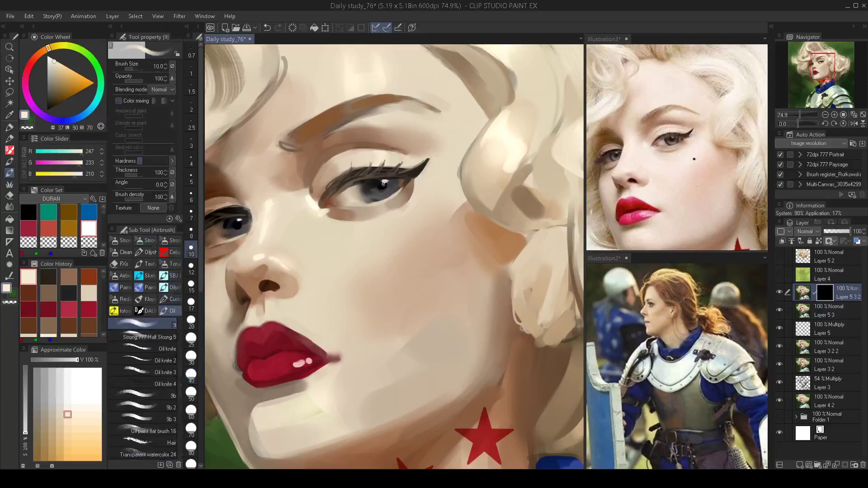
# Reveal the sharpened details around the eyes and nose on the layer mask at brush sizes 30 to 50.
pyautogui.moveTo(350, 204); pyautogui.dragTo(436, 188)
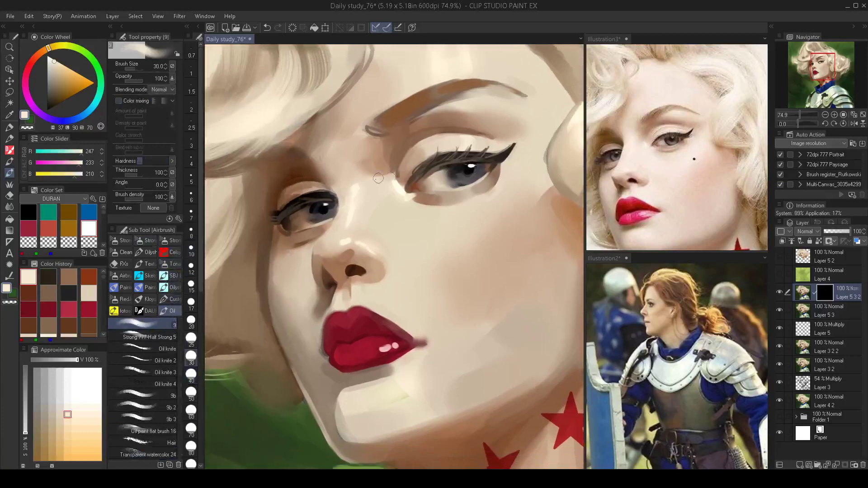
pyautogui.moveTo(337, 227); pyautogui.dragTo(344, 216)
pyautogui.press(']')
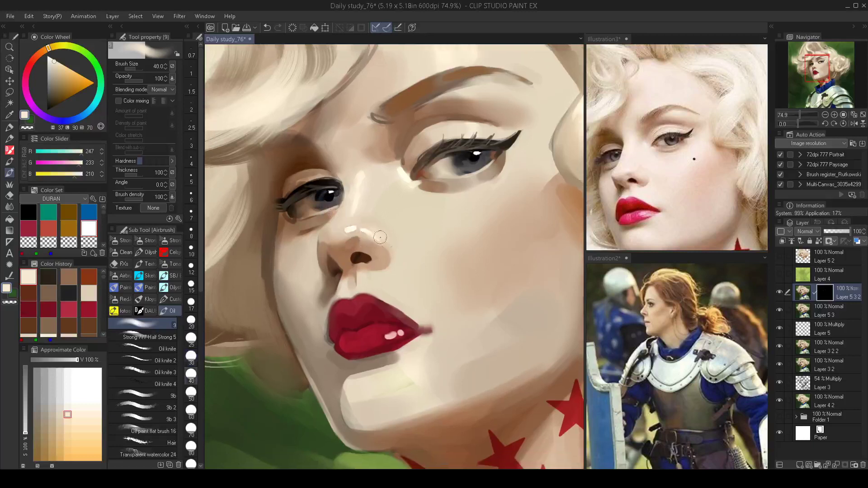
pyautogui.press(']')
pyautogui.press(']')
pyautogui.scroll(-2, 429, 225)
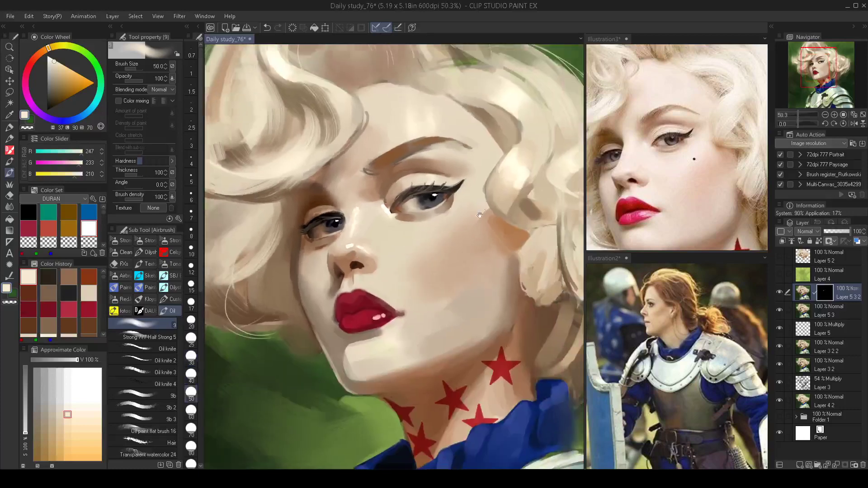
# Reveal the sharpening in the curls around the forehead and near eye on the mask at brush size 100.
pyautogui.press(']')
pyautogui.press(']')
pyautogui.press(']')
pyautogui.moveTo(476, 193); pyautogui.dragTo(480, 286)
pyautogui.press(']')
pyautogui.press(']')
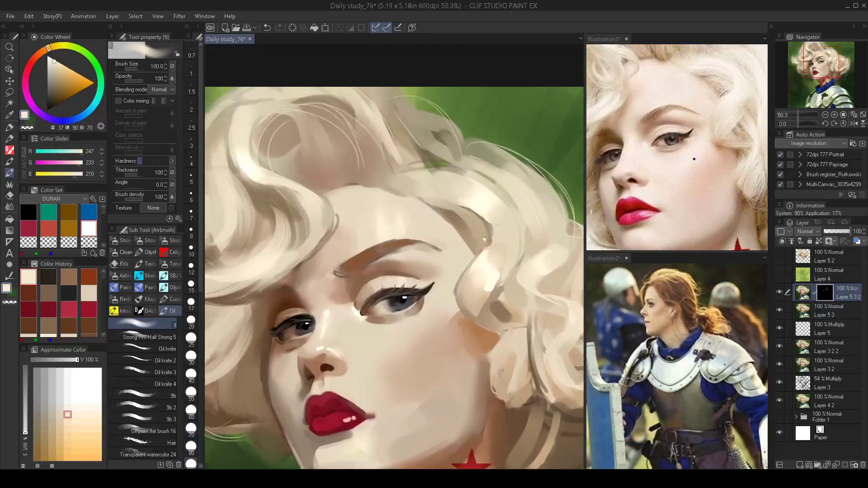
pyautogui.moveTo(359, 202)
pyautogui.mouseDown()
pyautogui.moveTo(407, 193)
pyautogui.moveTo(454, 208)
pyautogui.mouseUp()
pyautogui.moveTo(353, 178); pyautogui.dragTo(341, 167)
pyautogui.scroll(-2, 358, 207)
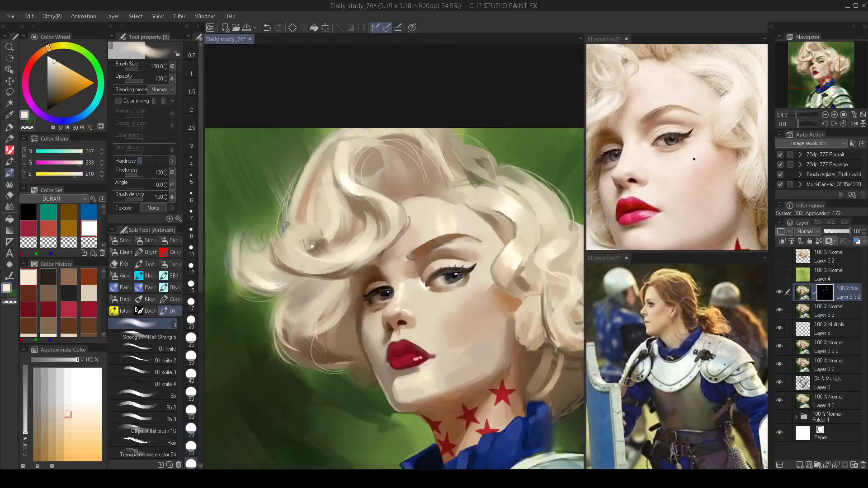
# Reveal the sharpened brushwork in the dark green background below the front curls at brush size 350.
pyautogui.moveTo(269, 254); pyautogui.dragTo(297, 235)
pyautogui.press(']')
pyautogui.press(']')
pyautogui.press(']')
pyautogui.press(']')
pyautogui.press(']')
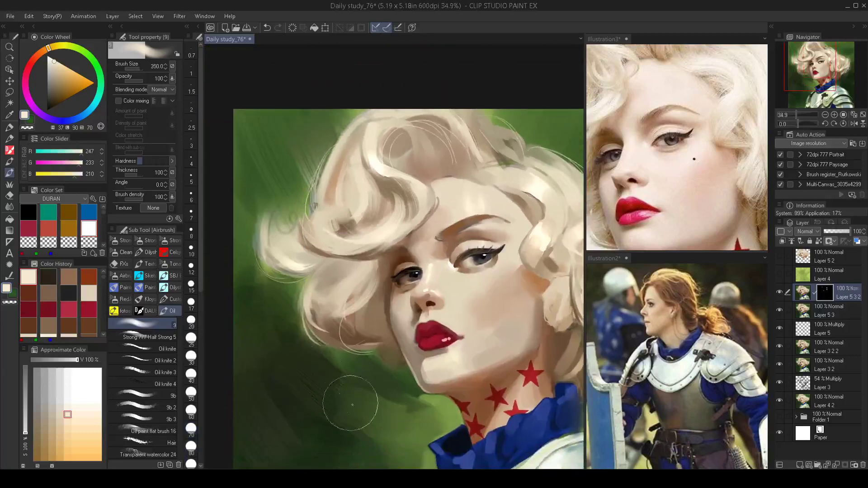
pyautogui.moveTo(329, 395); pyautogui.dragTo(341, 294)
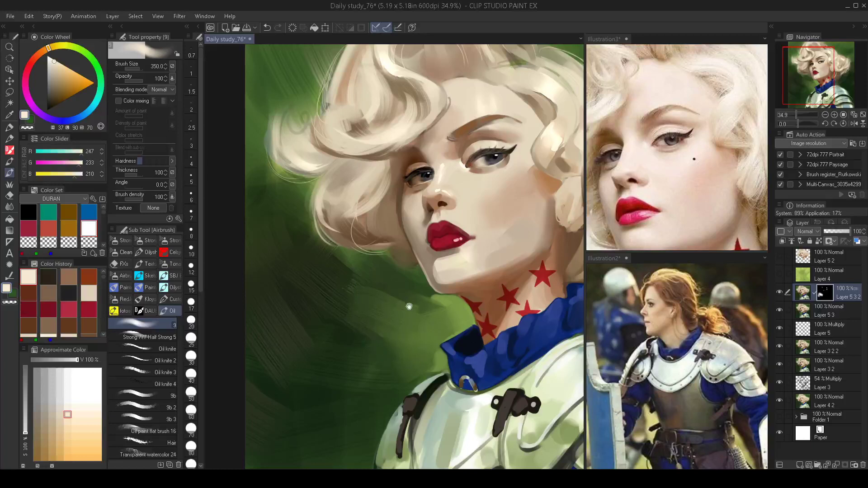
pyautogui.scroll(3, 401, 316)
pyautogui.moveTo(341, 227); pyautogui.dragTo(340, 226)
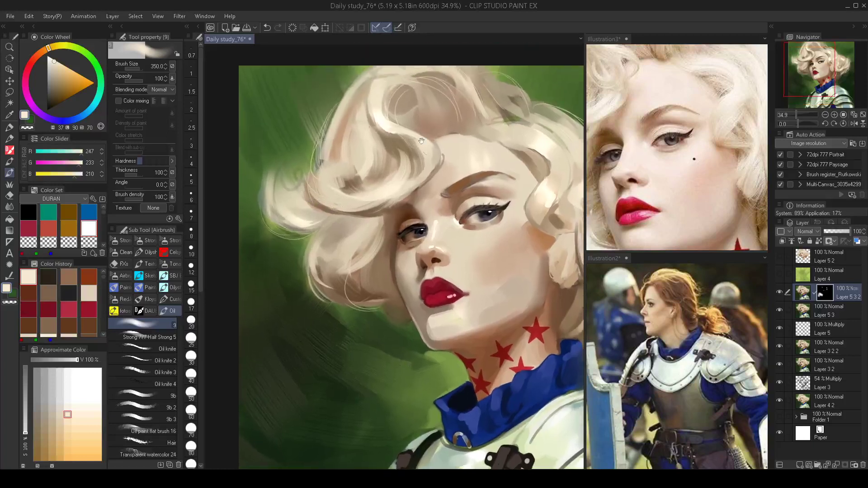
# Reveal the sharpening on the breastplate and shoulder armour on the mask at brush sizes 350 and 250.
pyautogui.scroll(-2, 480, 251)
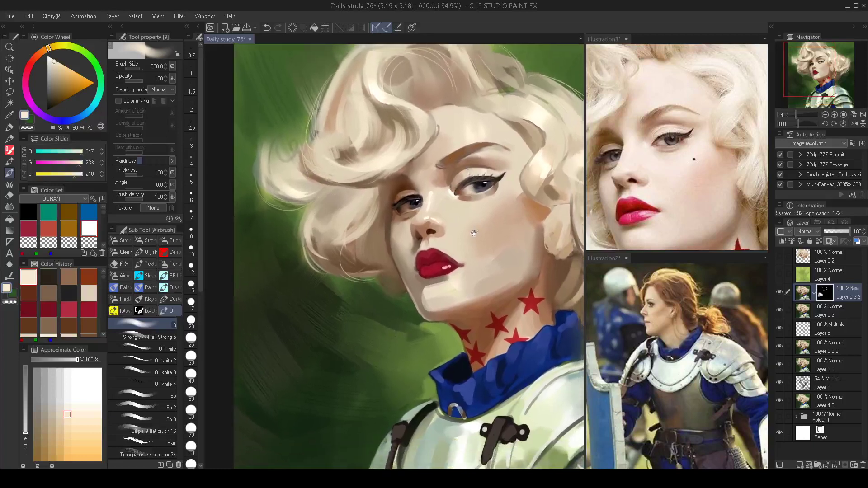
pyautogui.scroll(-1, 466, 257)
pyautogui.scroll(-3, 461, 260)
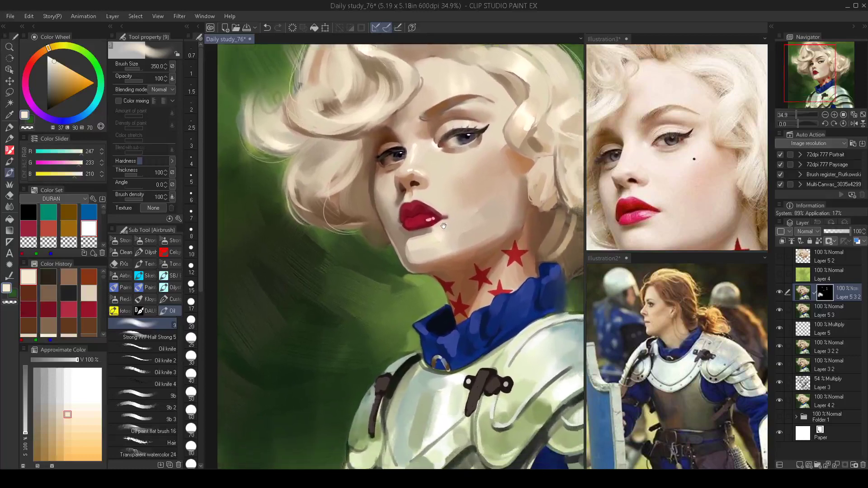
pyautogui.scroll(-4, 446, 236)
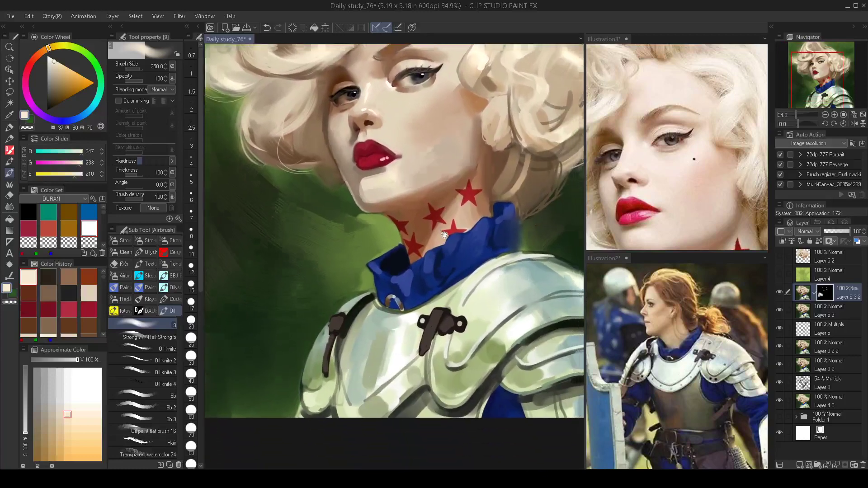
pyautogui.moveTo(545, 285); pyautogui.dragTo(517, 270)
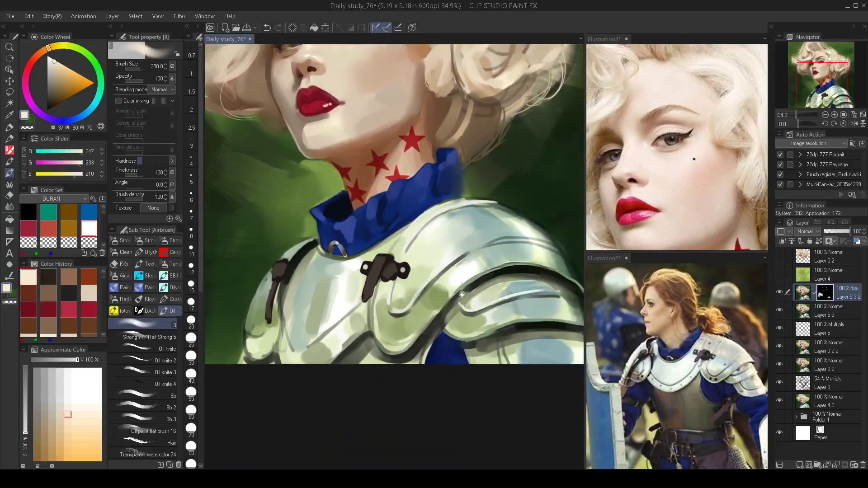
pyautogui.press('[')
pyautogui.press('[')
pyautogui.moveTo(339, 299)
pyautogui.mouseDown()
pyautogui.moveTo(361, 338)
pyautogui.moveTo(349, 359)
pyautogui.mouseUp()
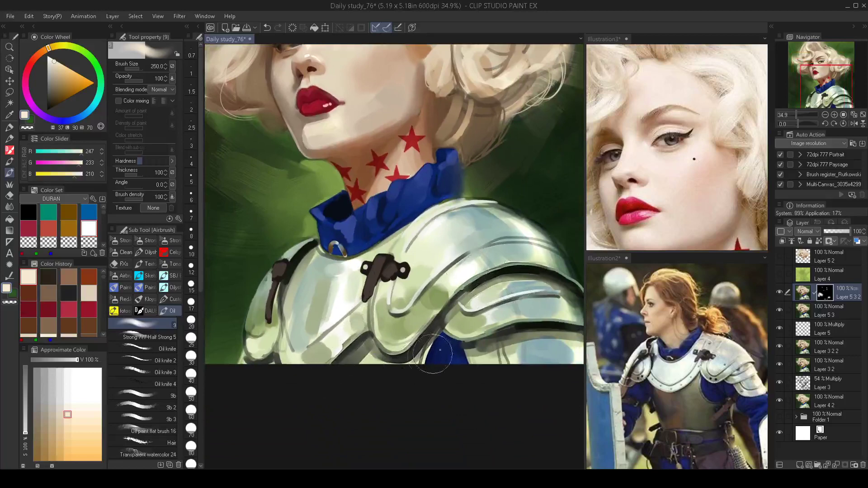
pyautogui.scroll(-1, 473, 333)
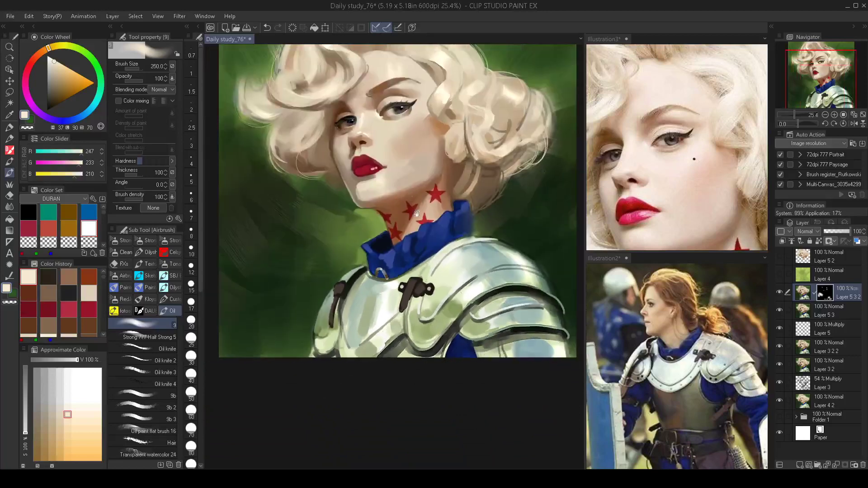
# Try revealing sharpening around the nose and far cheek at brush size 40, and undo the last stroke.
pyautogui.scroll(3, 405, 189)
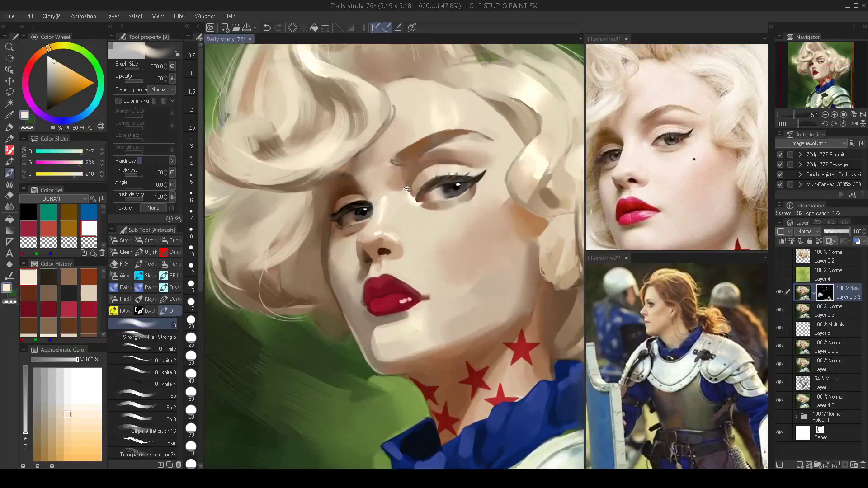
pyautogui.scroll(-2, 402, 229)
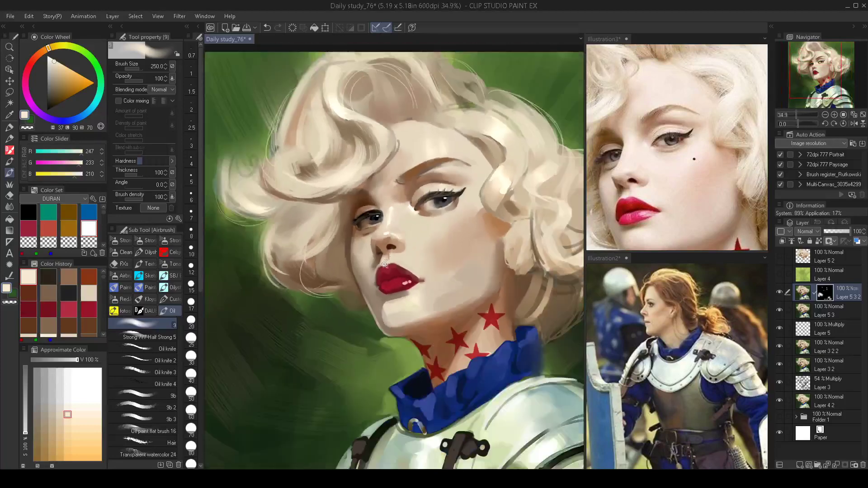
pyautogui.scroll(3, 399, 267)
pyautogui.press('[')
pyautogui.press('[')
pyautogui.press('[')
pyautogui.press('[')
pyautogui.press('[')
pyautogui.press('[')
pyautogui.press('[')
pyautogui.press('[')
pyautogui.press('[')
pyautogui.press('[')
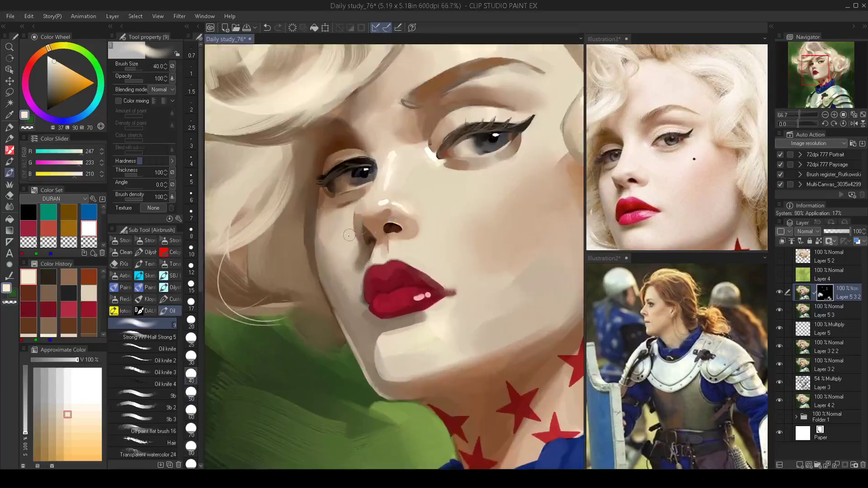
pyautogui.hotkey('ctrl', 'z')
# Reveal more of the sharpened copy across the upper background and hair on the mask at brush size 250.
pyautogui.scroll(-5, 404, 279)
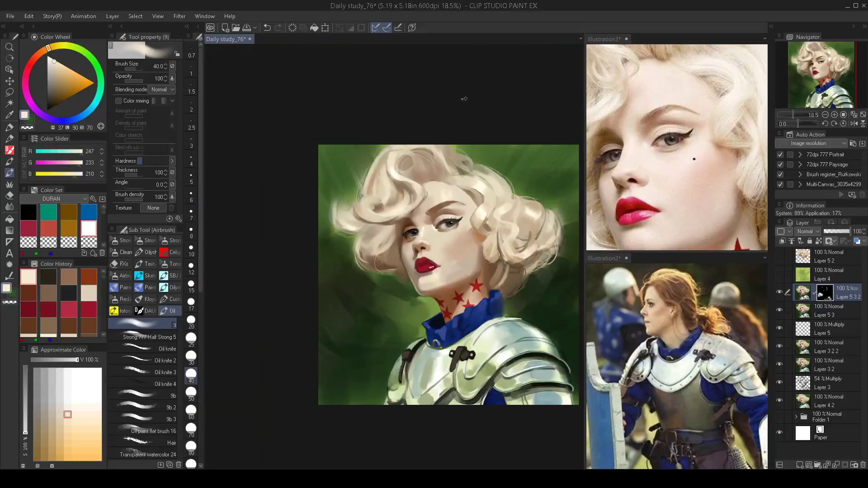
pyautogui.press(']')
pyautogui.press(']')
pyautogui.press(']')
pyautogui.press(']')
pyautogui.press(']')
pyautogui.press(']')
pyautogui.press(']')
pyautogui.press(']')
pyautogui.press(']')
pyautogui.press(']')
pyautogui.press(']')
pyautogui.press(']')
pyautogui.press(']')
pyautogui.scroll(3, 419, 257)
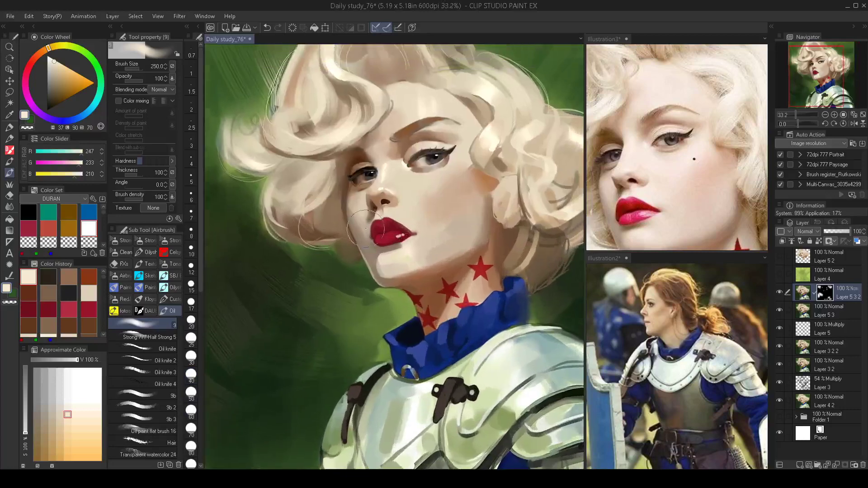
# Reduce the mask brush to 70 and merge a copy of all visible layers into a new layer above the sharpened one.
pyautogui.press('[')
pyautogui.press('[')
pyautogui.press('[')
pyautogui.press('[')
pyautogui.press('[')
pyautogui.press('[')
pyautogui.press('[')
pyautogui.scroll(-4, 392, 295)
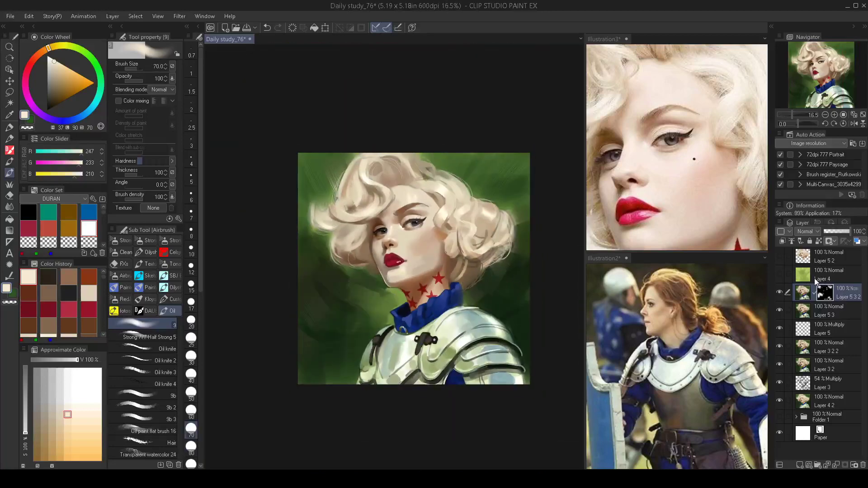
pyautogui.hotkey('ctrl', 'alt', 'shift', 'e')
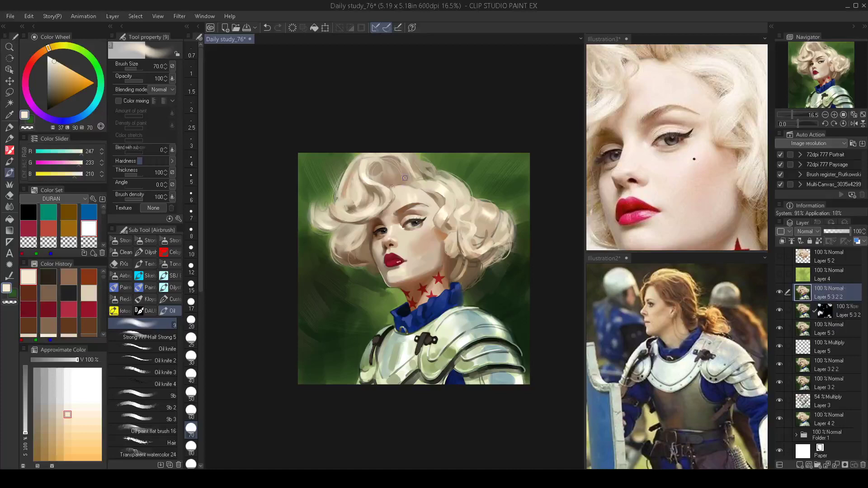
# Soften the upper lip with dusty pink (R 193, G 130, B 155), using Oil brush 9 with color mixing on at about size 50.
pyautogui.scroll(5, 392, 261)
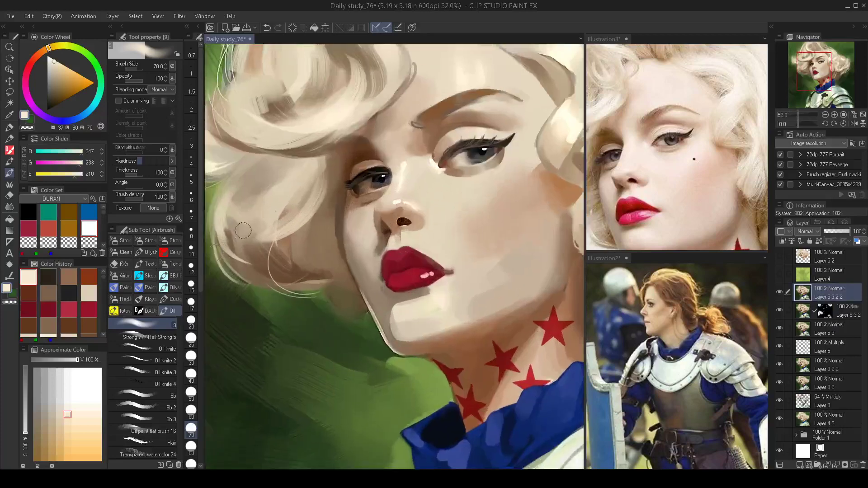
pyautogui.click(118, 101)
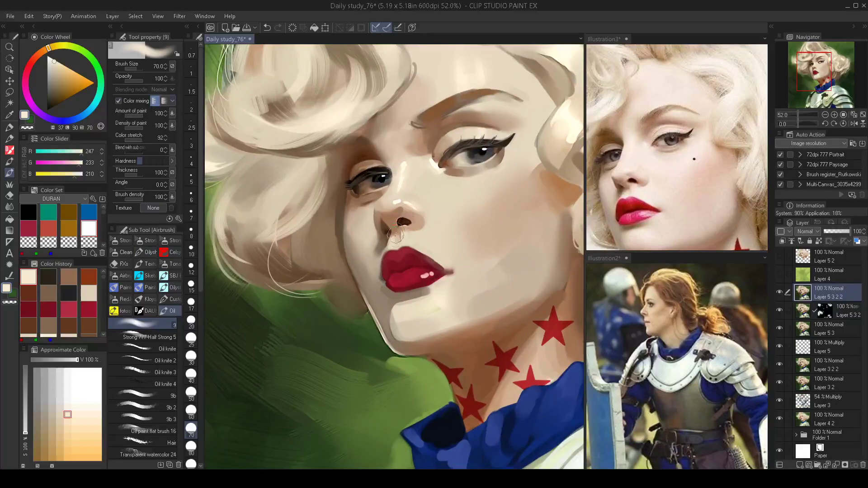
pyautogui.keyDown('alt'); pyautogui.click(400, 251); pyautogui.keyUp('alt')
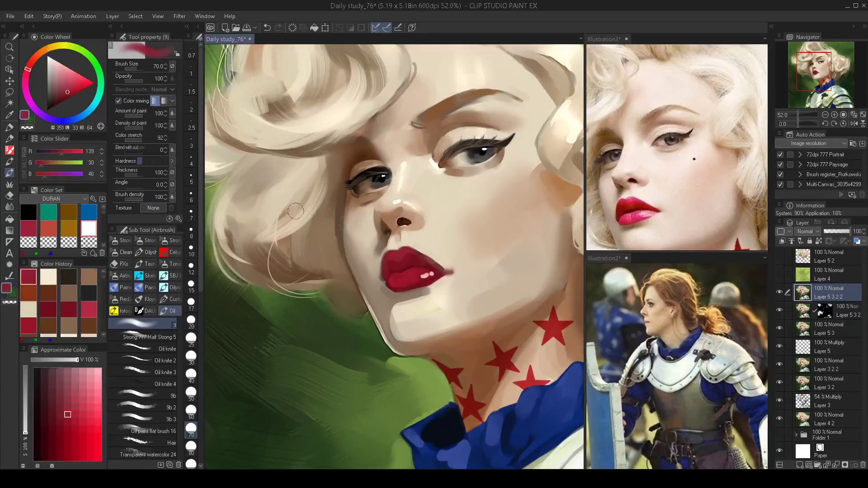
pyautogui.click(62, 75)
pyautogui.click(26, 80)
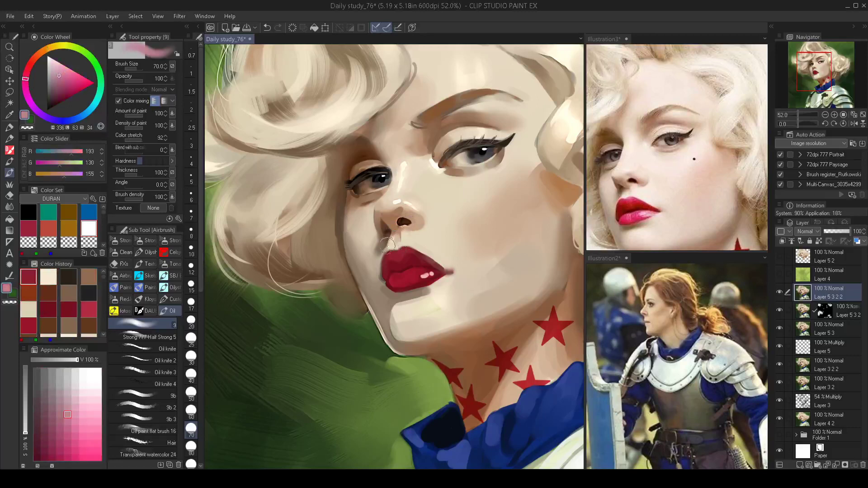
pyautogui.moveTo(393, 247); pyautogui.dragTo(404, 249)
pyautogui.press('[')
pyautogui.press('[')
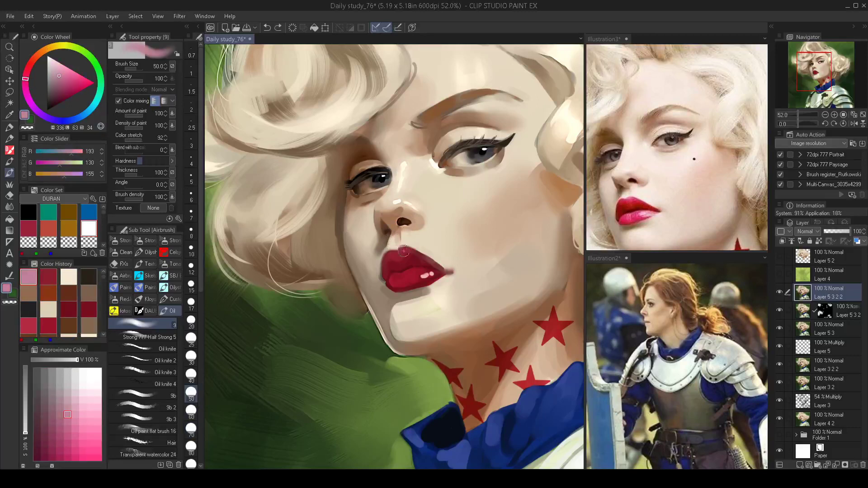
pyautogui.press('[')
pyautogui.moveTo(404, 250); pyautogui.dragTo(388, 255)
pyautogui.press(']')
pyautogui.moveTo(418, 261); pyautogui.dragTo(429, 280)
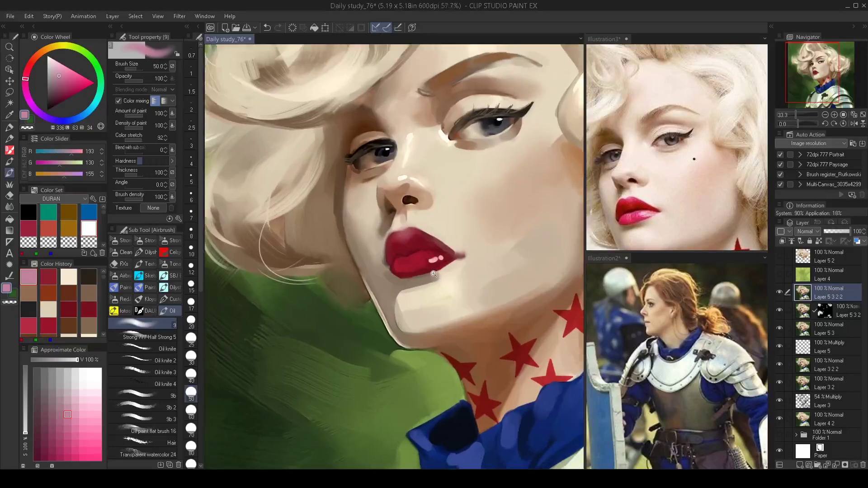
# Warm the upper lip with saturated red (R 235, G 33, B 46) using the Overlay airbrush at about size 25.
pyautogui.click(172, 264)
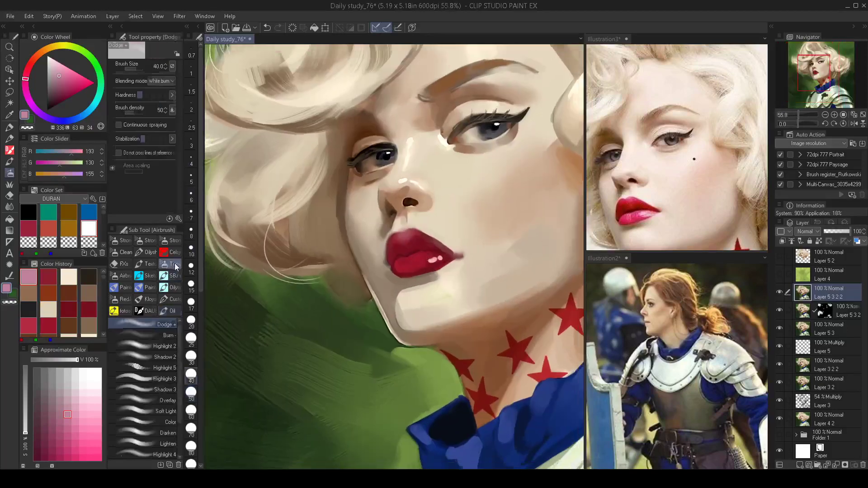
pyautogui.click(164, 400)
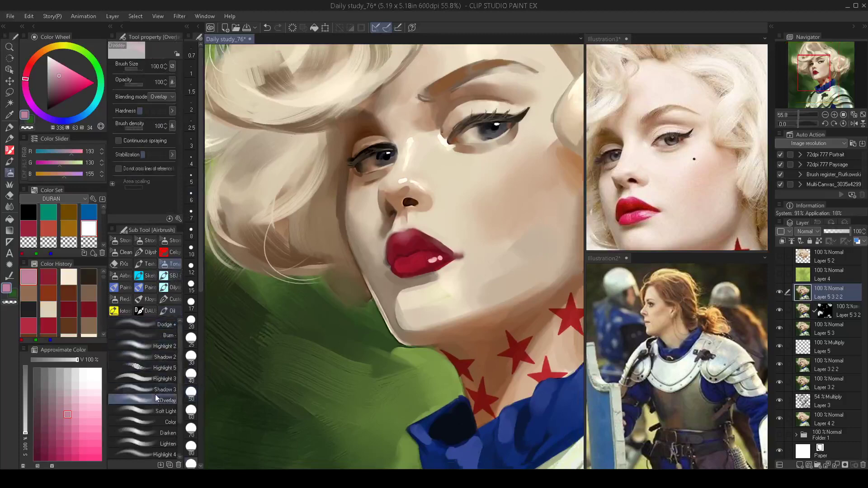
pyautogui.click(29, 67)
pyautogui.click(84, 80)
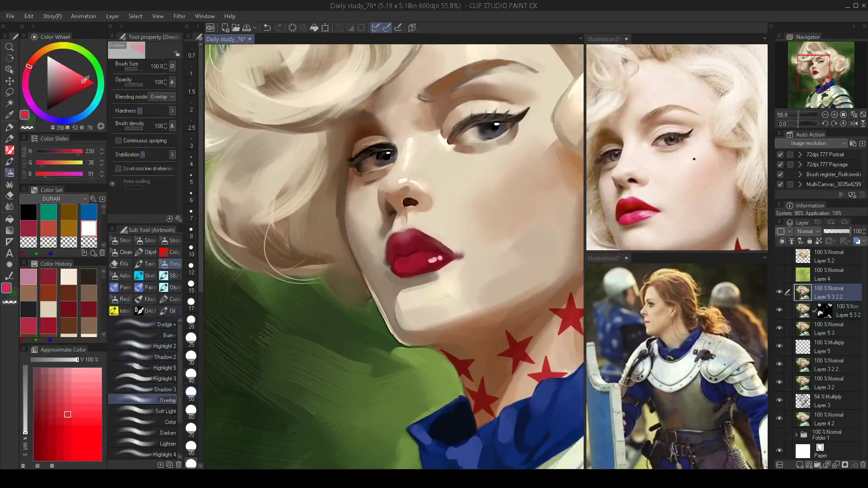
pyautogui.press('[')
pyautogui.press('[')
pyautogui.press('[')
pyautogui.press('[')
pyautogui.press('[')
pyautogui.press('[')
pyautogui.press('[')
pyautogui.press('[')
pyautogui.press('[')
pyautogui.press('[')
pyautogui.moveTo(443, 248); pyautogui.dragTo(424, 238)
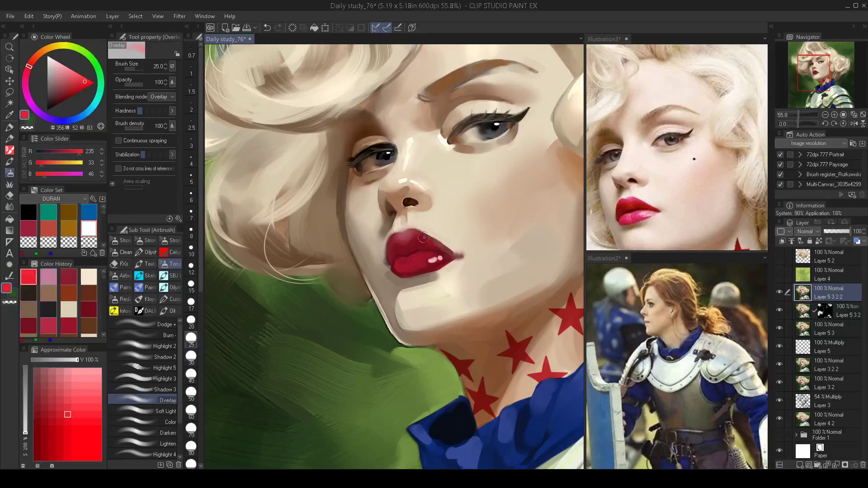
pyautogui.press(']')
# Check the whole portrait mirrored, and import the Signature sketchs image as a rasterized layer above the painting.
pyautogui.scroll(-2, 416, 242)
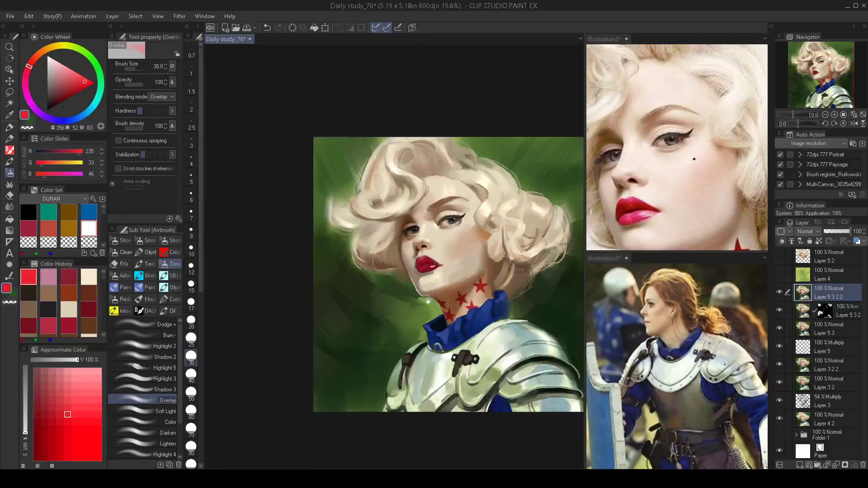
pyautogui.scroll(-2, 331, 262)
pyautogui.press('h')
pyautogui.press('h')
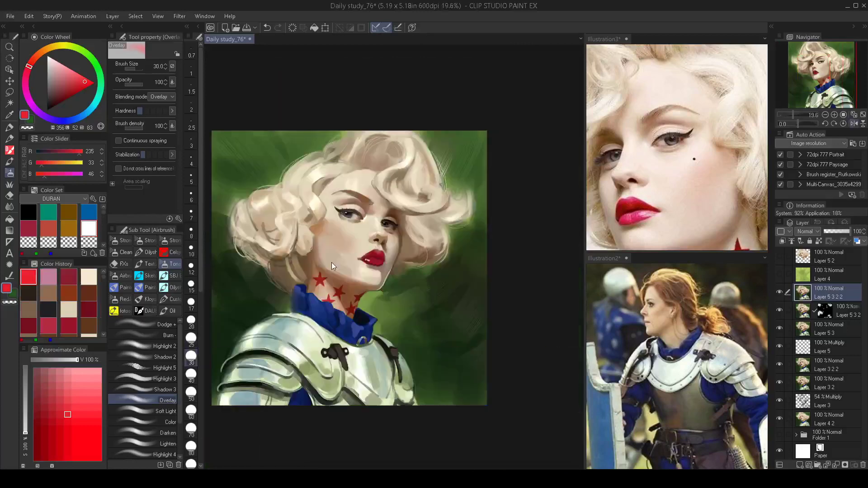
pyautogui.moveTo(408, 289); pyautogui.dragTo(380, 308)
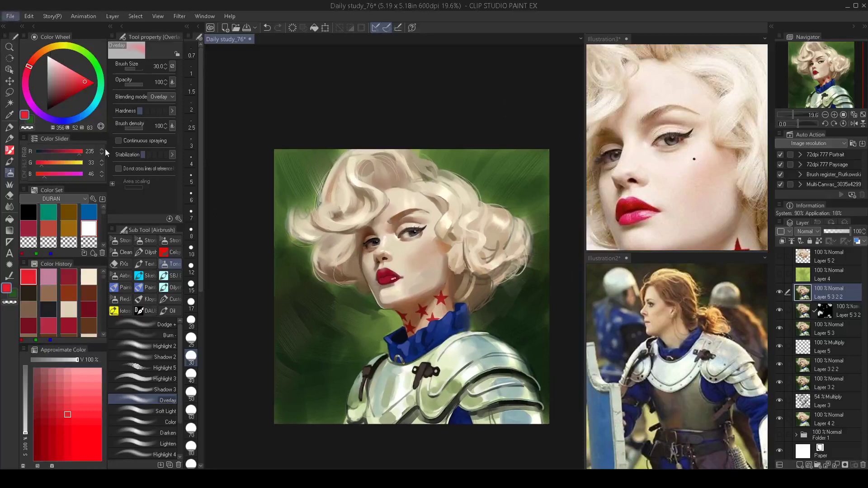
pyautogui.click(172, 153)
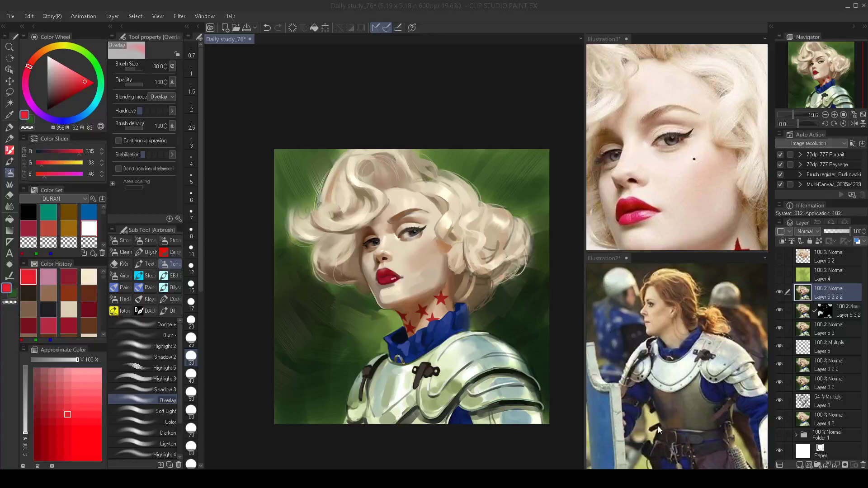
pyautogui.moveTo(656, 427)
pyautogui.mouseDown()
pyautogui.moveTo(635, 369)
pyautogui.moveTo(409, 281)
pyautogui.mouseUp()
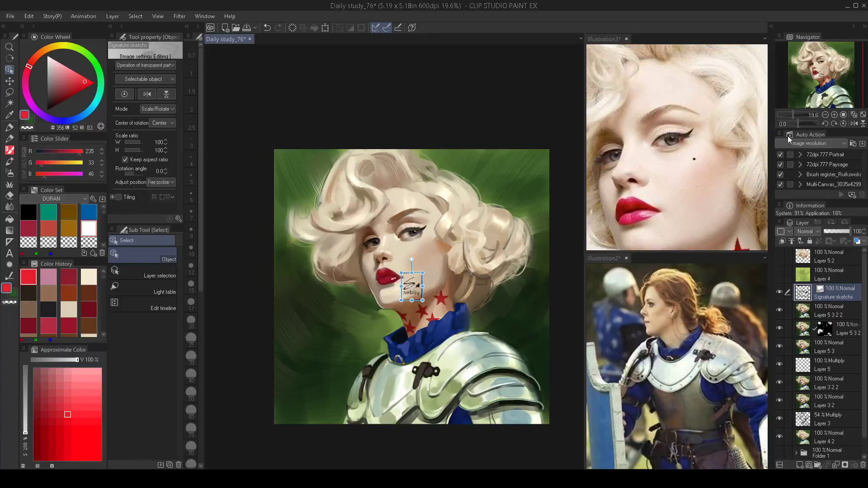
pyautogui.press('Return')
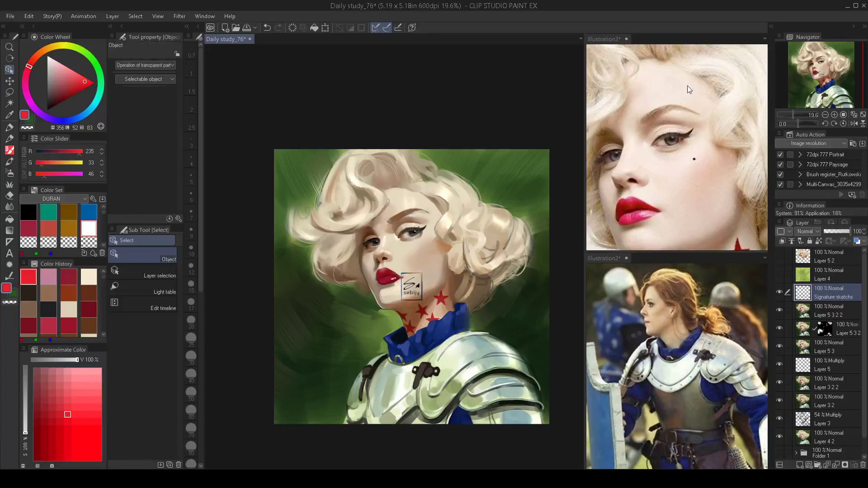
# Turn the signature white and move it onto the dark green background beside the blue collar, below the hair.
pyautogui.hotkey('ctrl', 't')
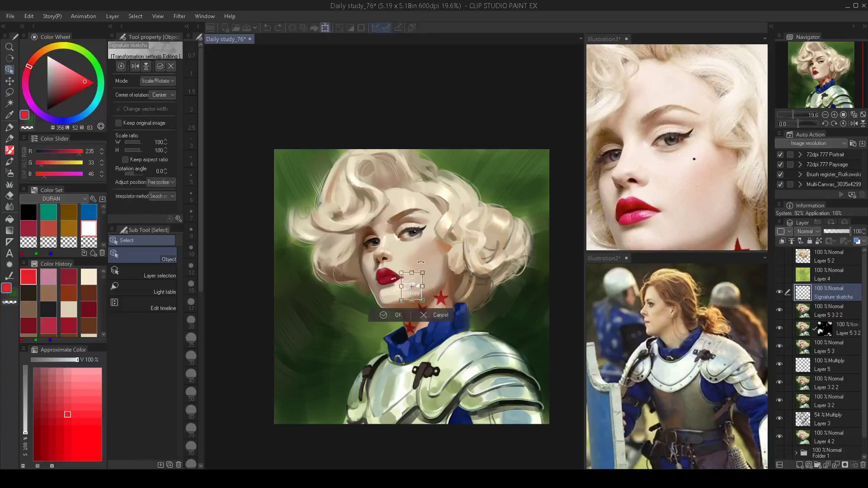
pyautogui.moveTo(418, 282); pyautogui.dragTo(343, 330)
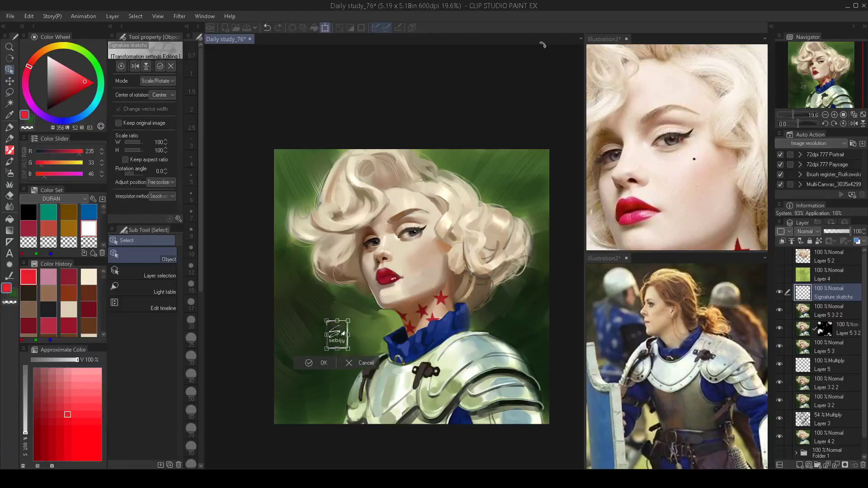
pyautogui.press('Return')
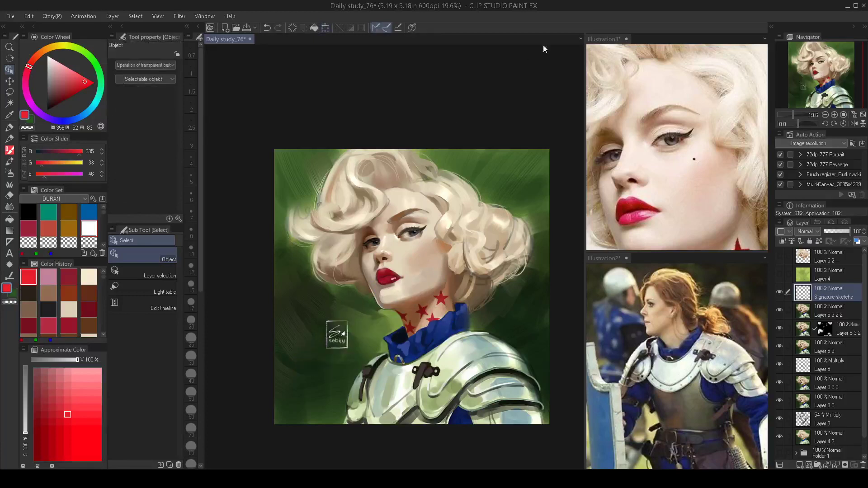
pyautogui.moveTo(416, 267); pyautogui.dragTo(393, 236)
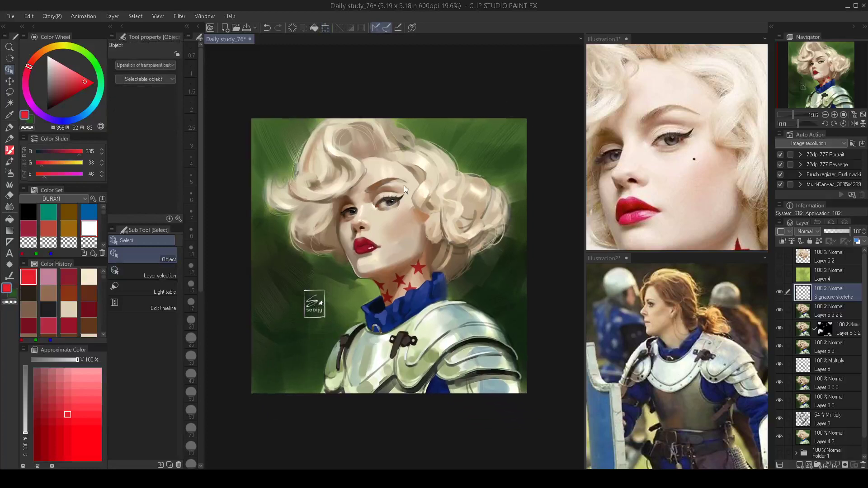